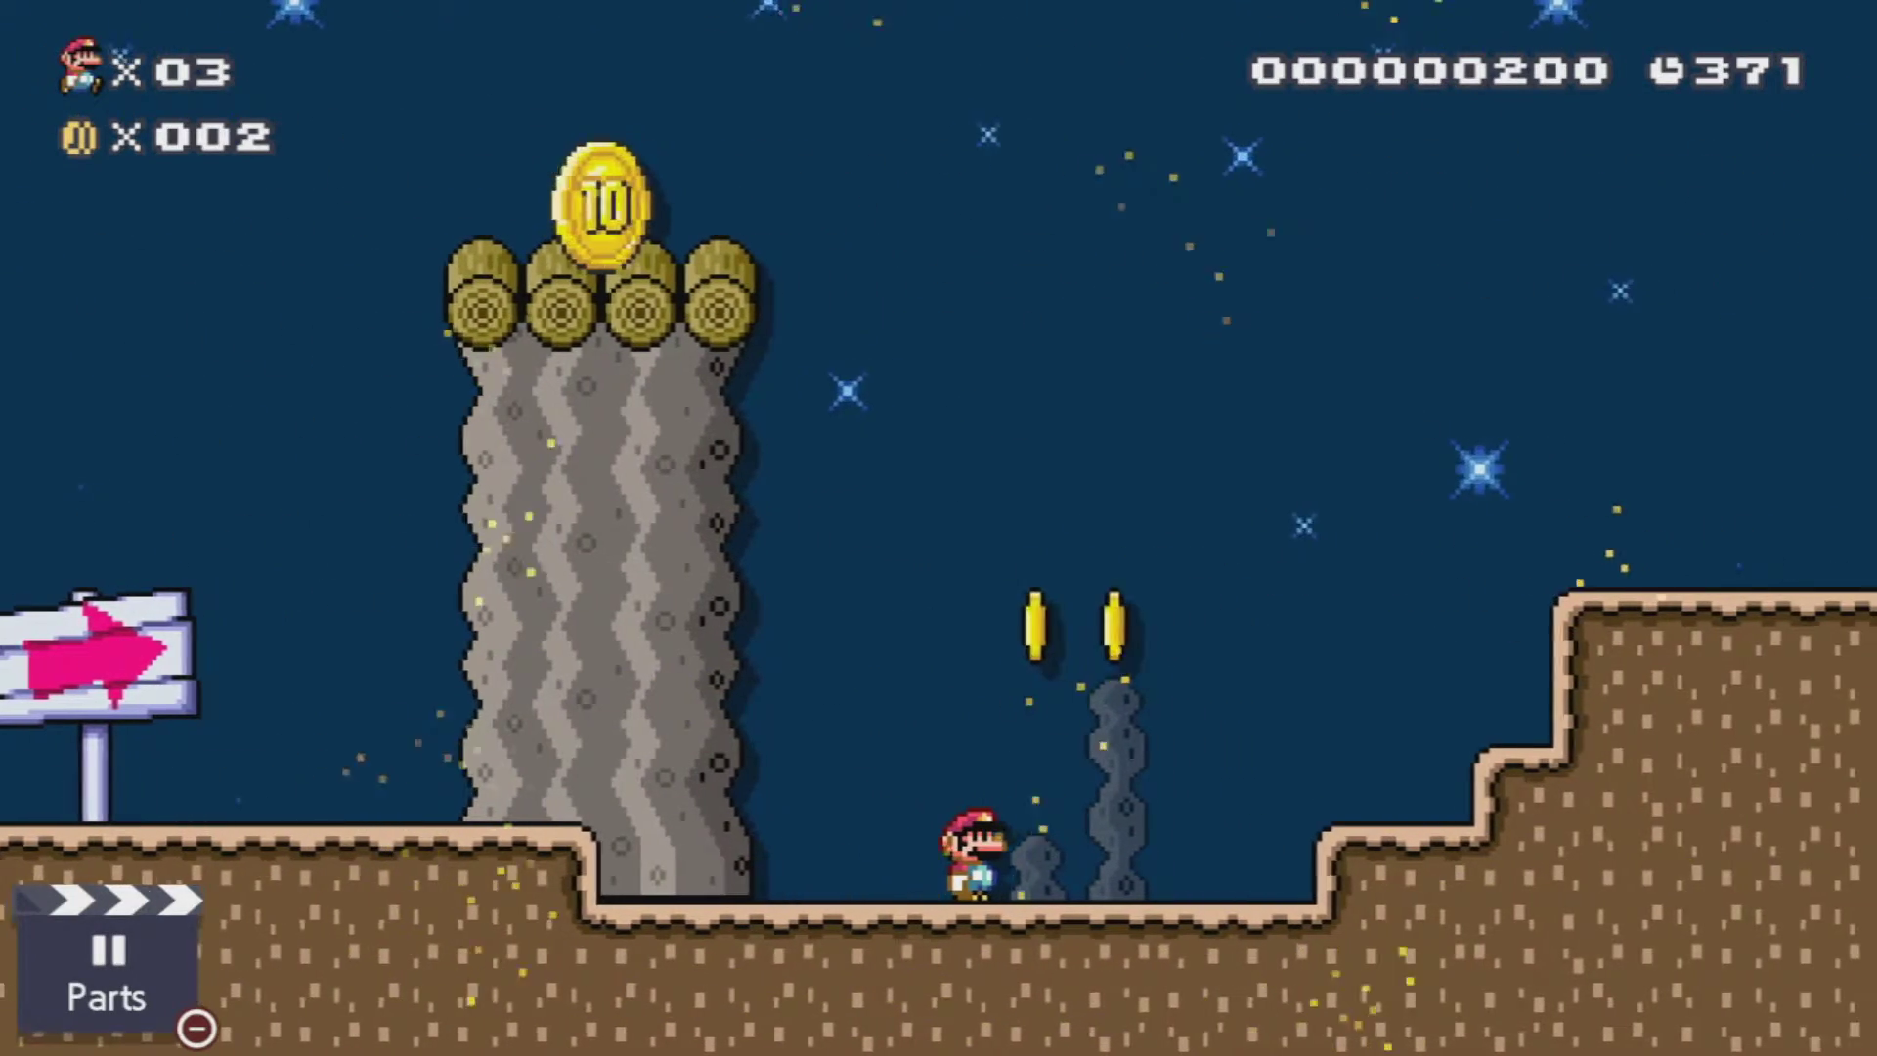
# Leave the running game, enter the homebrew menu through the Album, and launch EdiZon
pyautogui.press('Home')
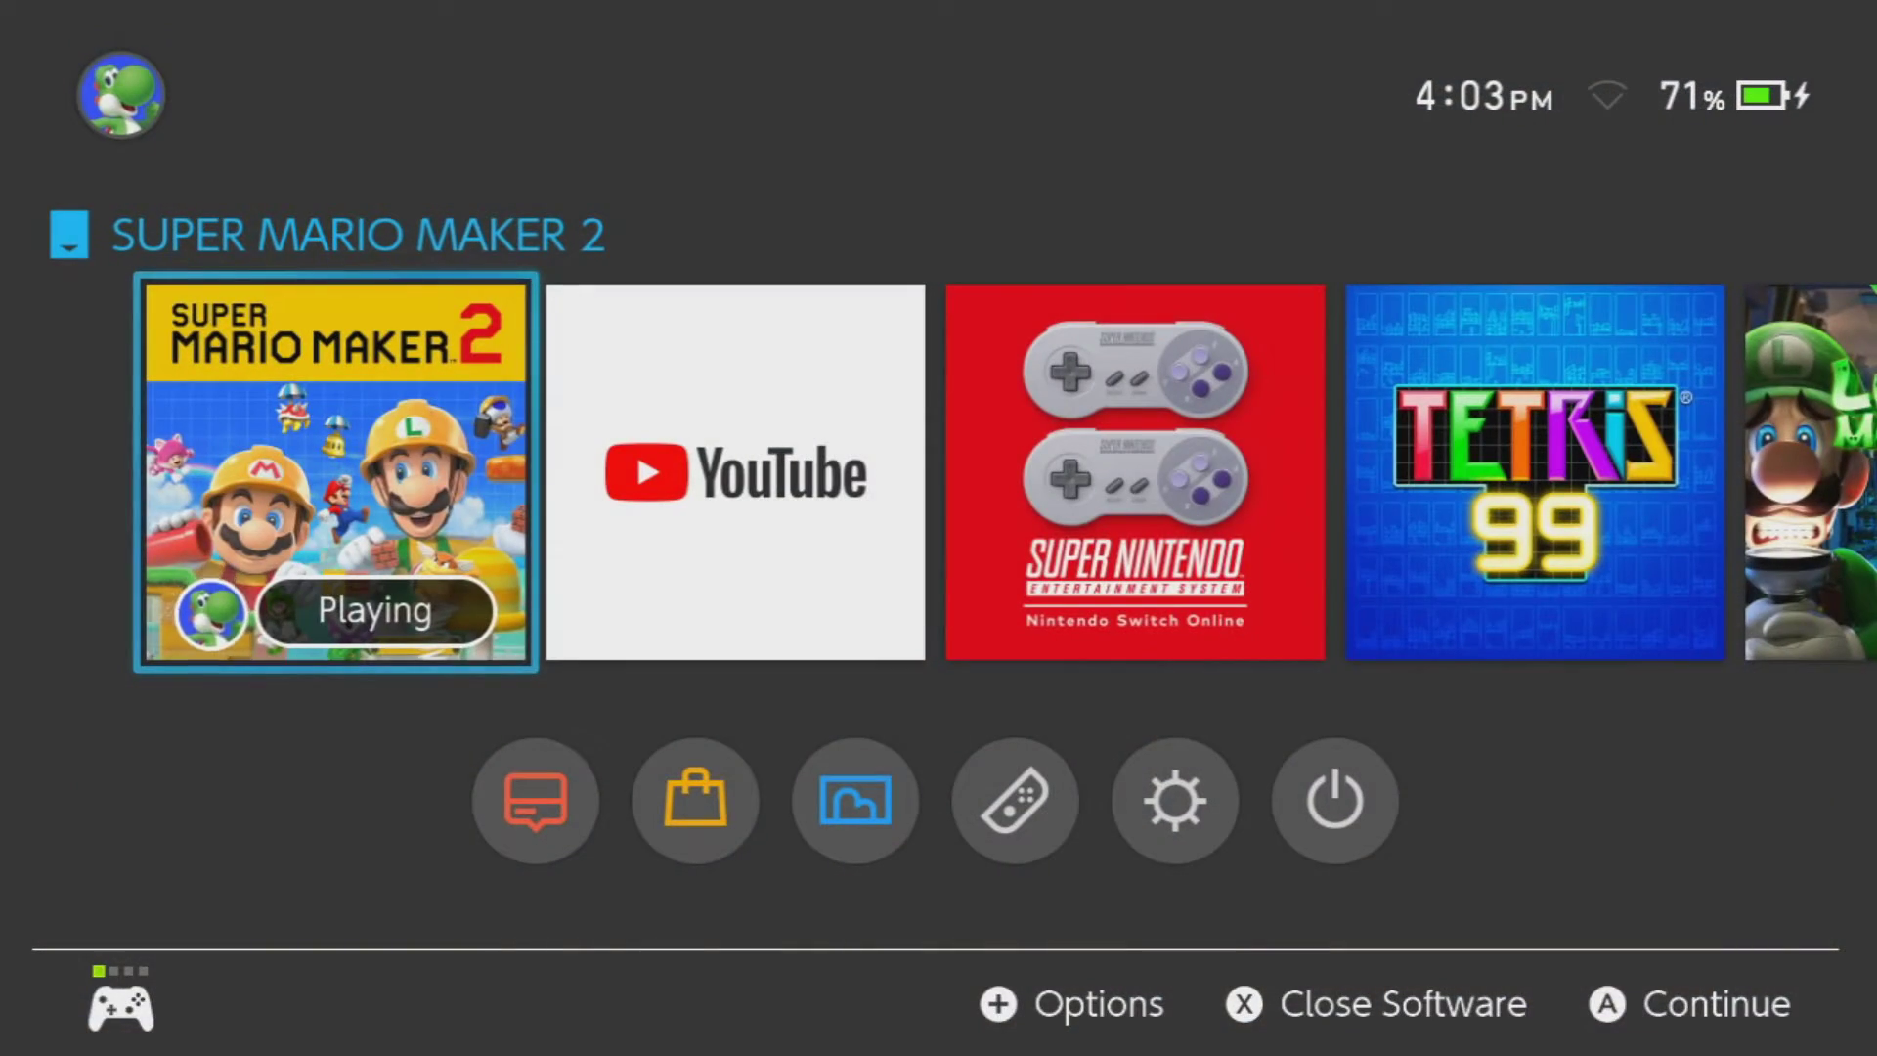
pyautogui.press('Down')
pyautogui.press('Right')
pyautogui.press('Right')
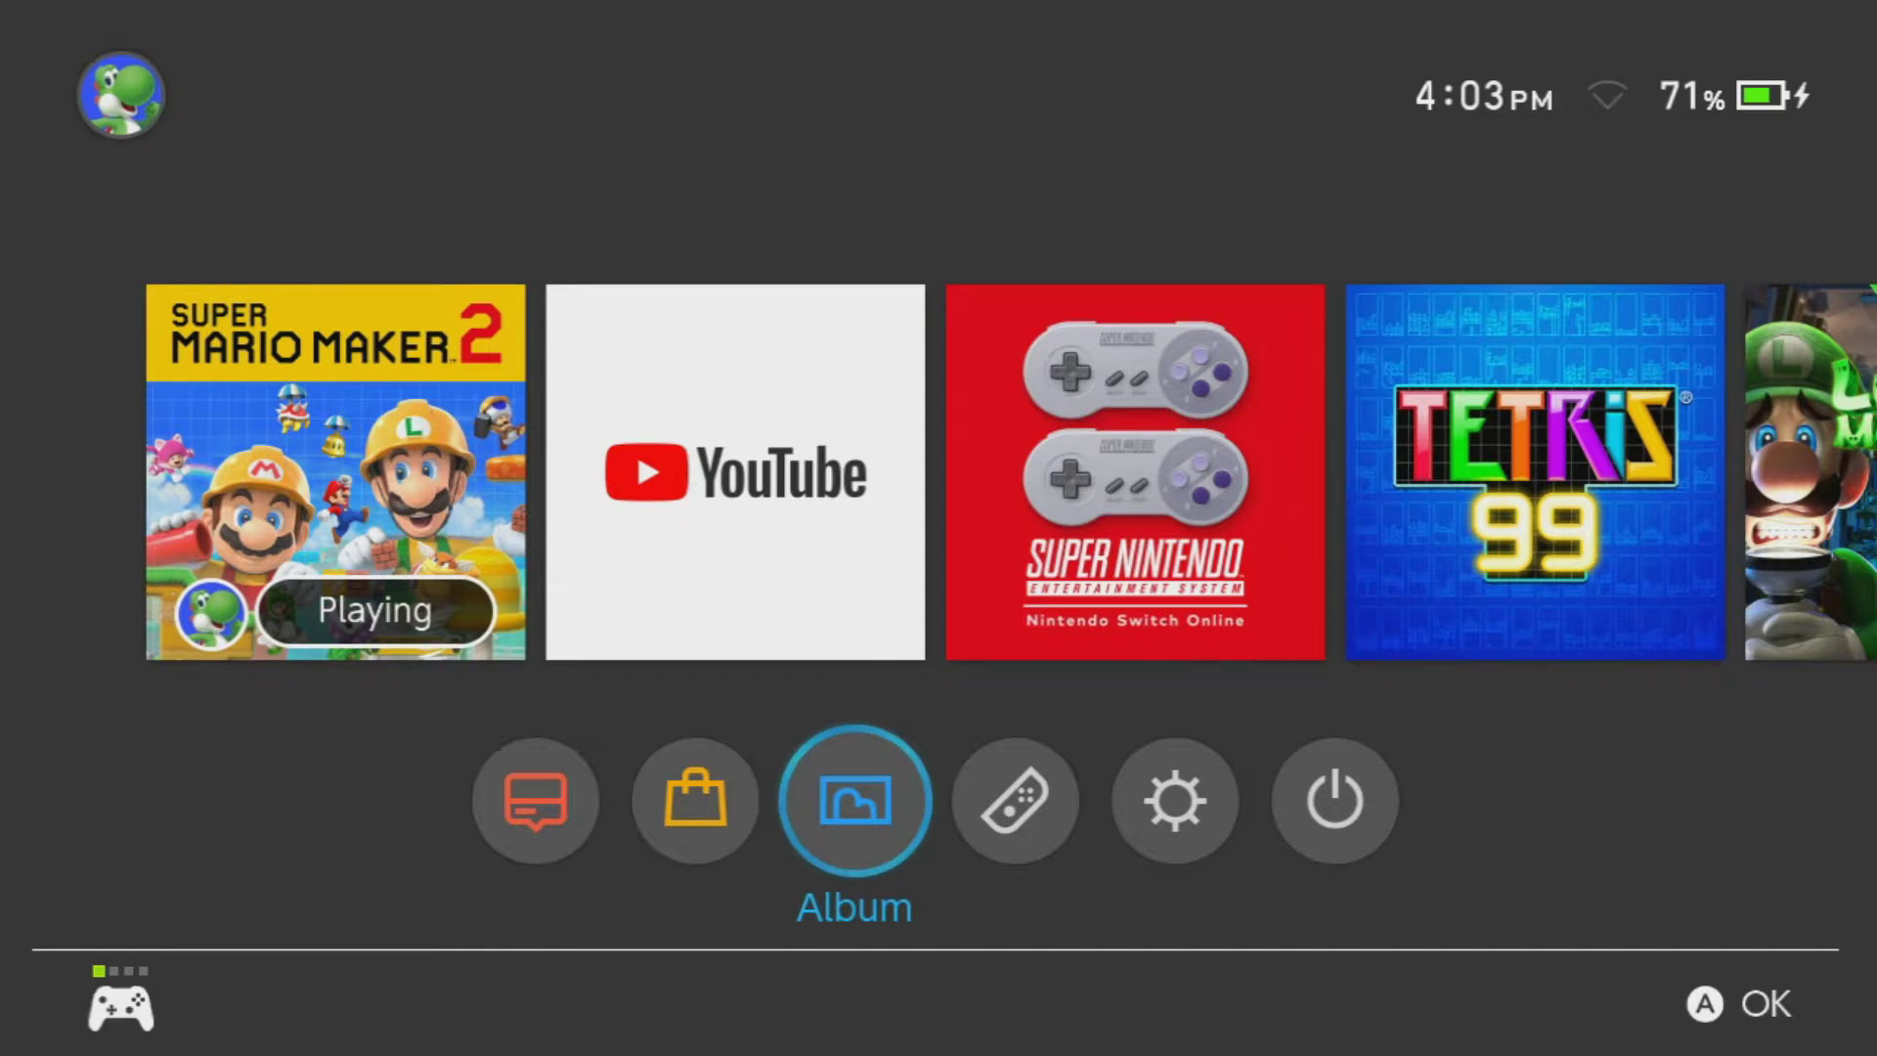
pyautogui.press('Return')
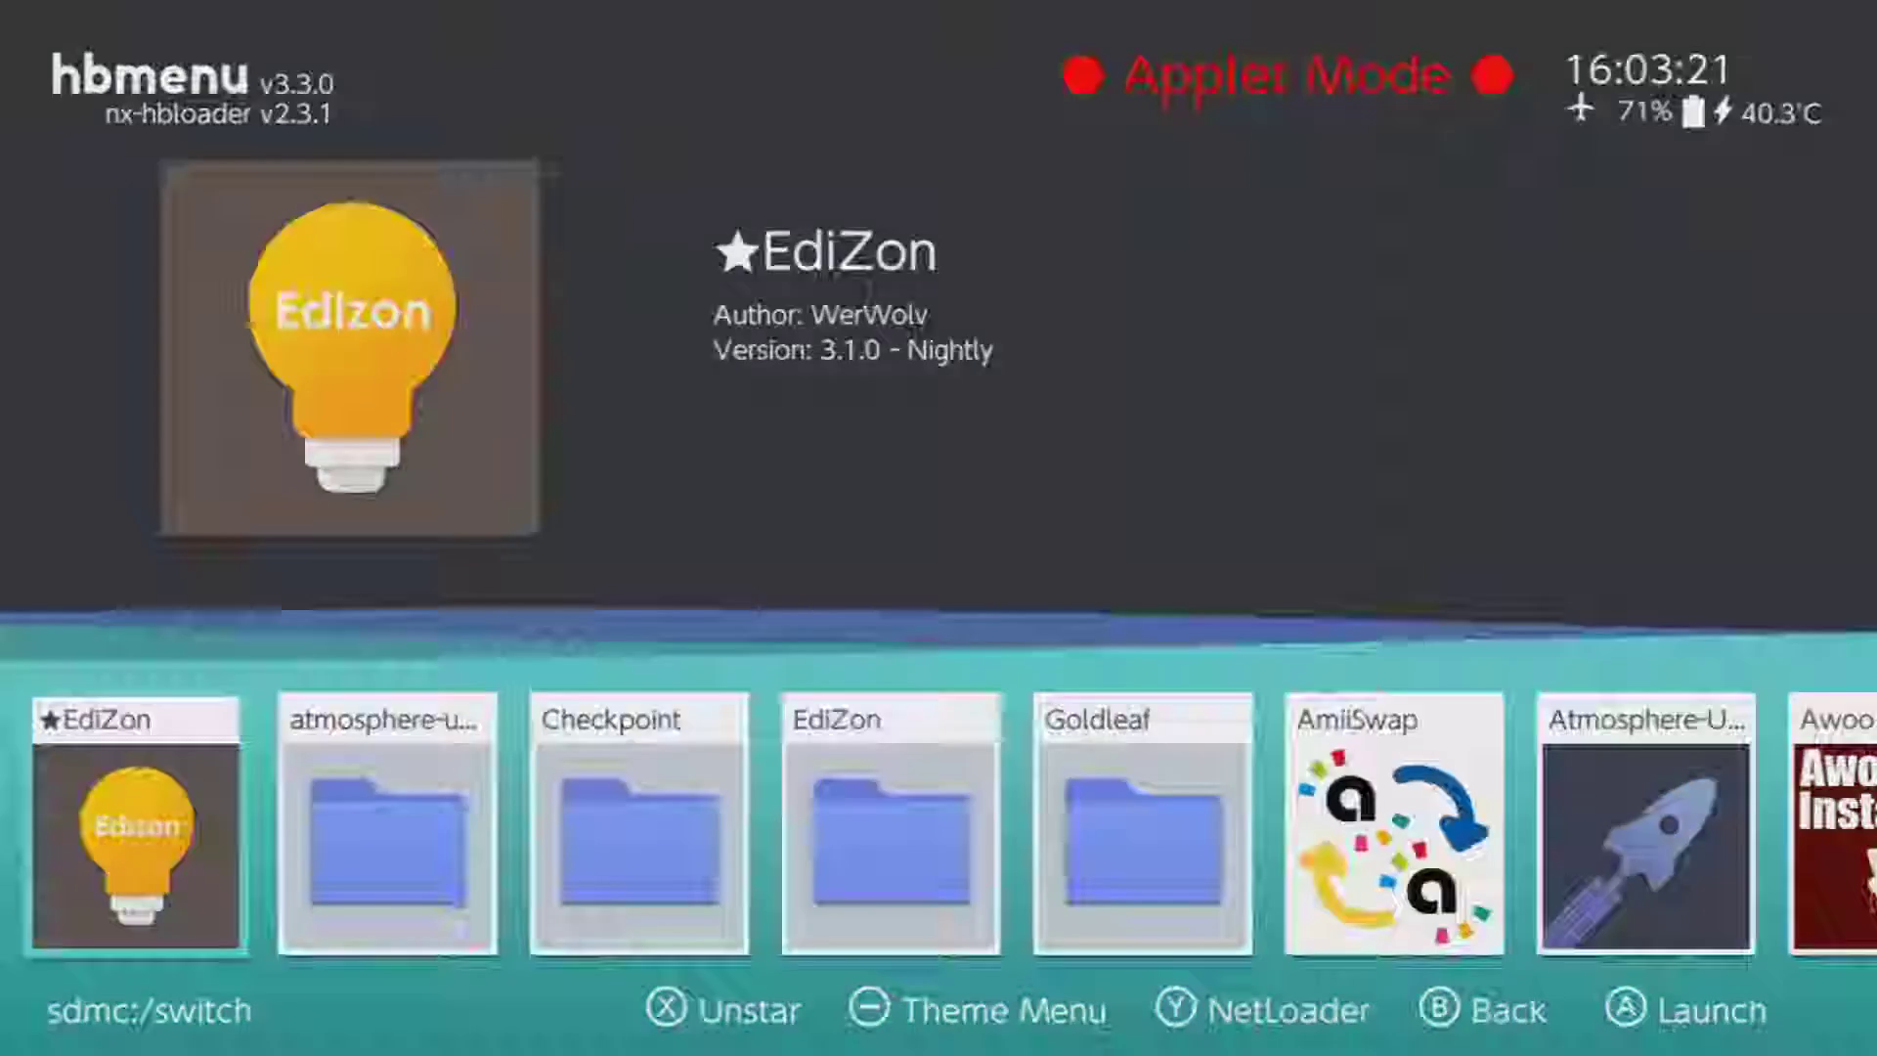
pyautogui.press('a')
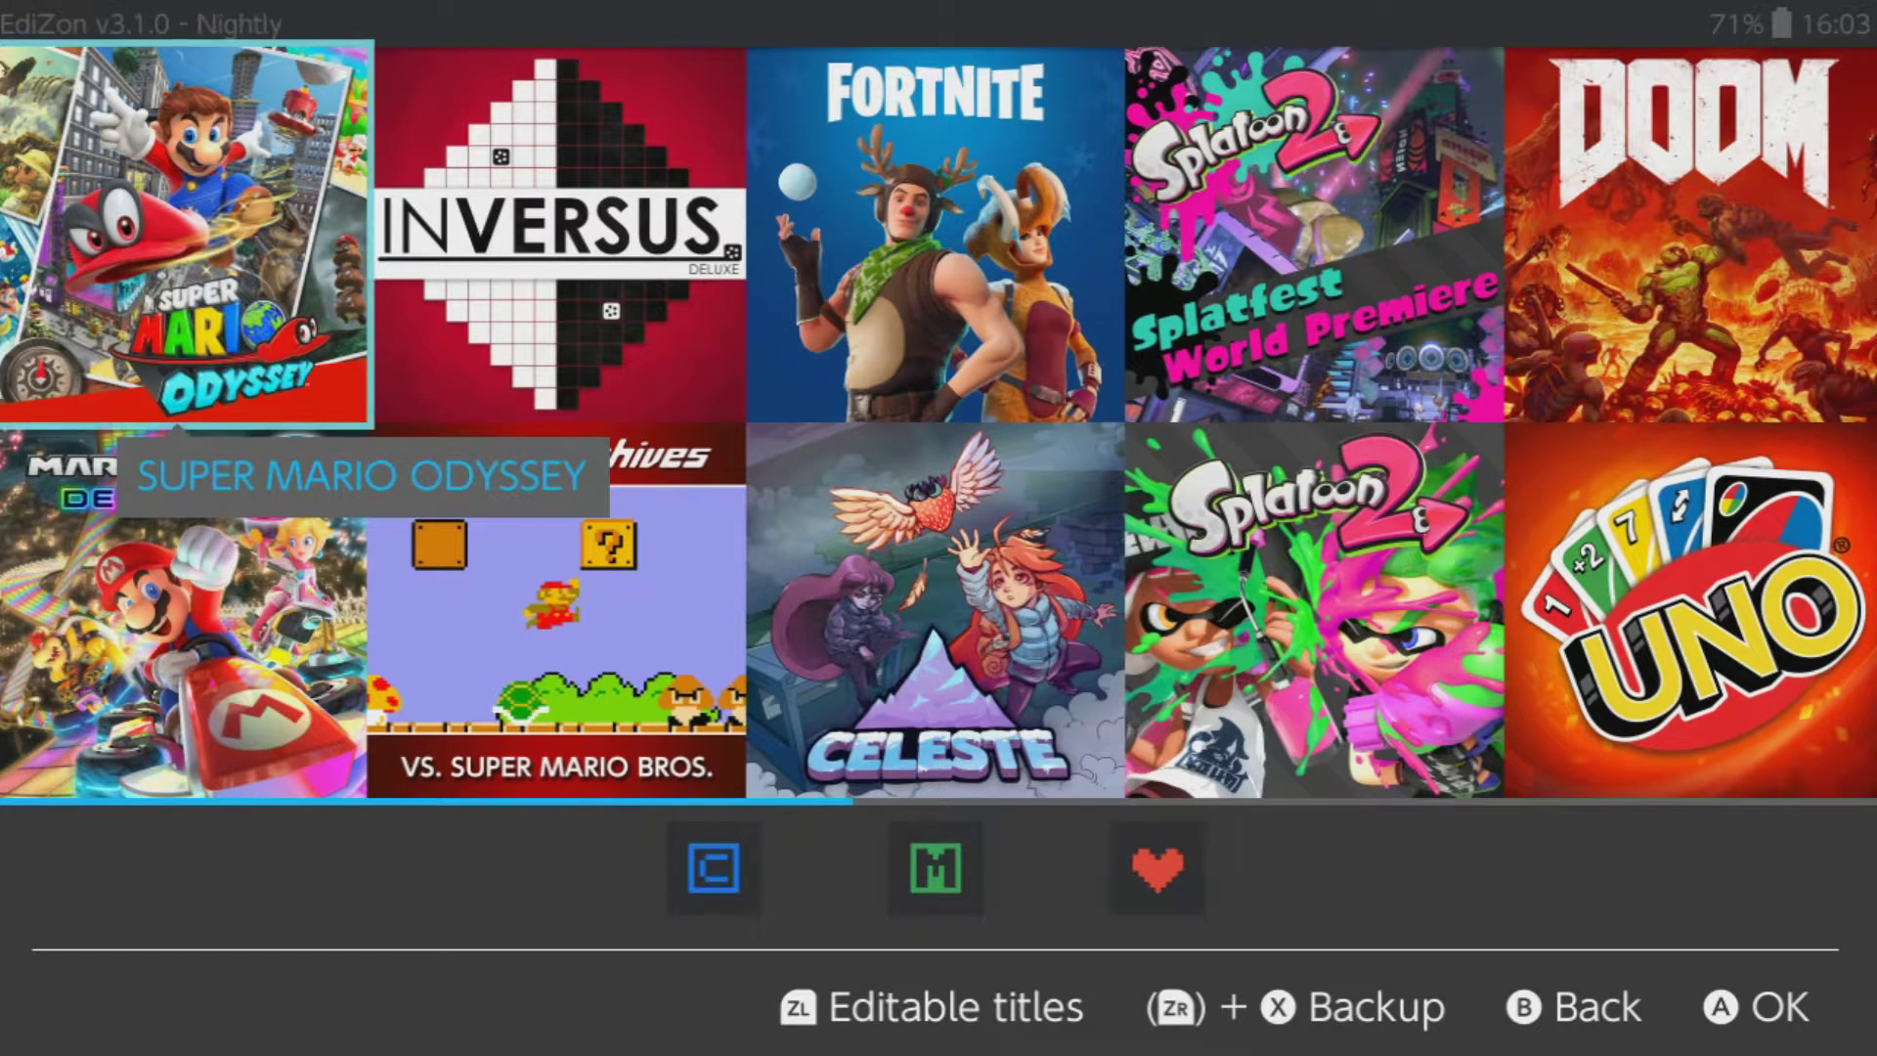
# Open the Cheats page for Super Mario Maker 2 and start a RAM search
pyautogui.press('Down')
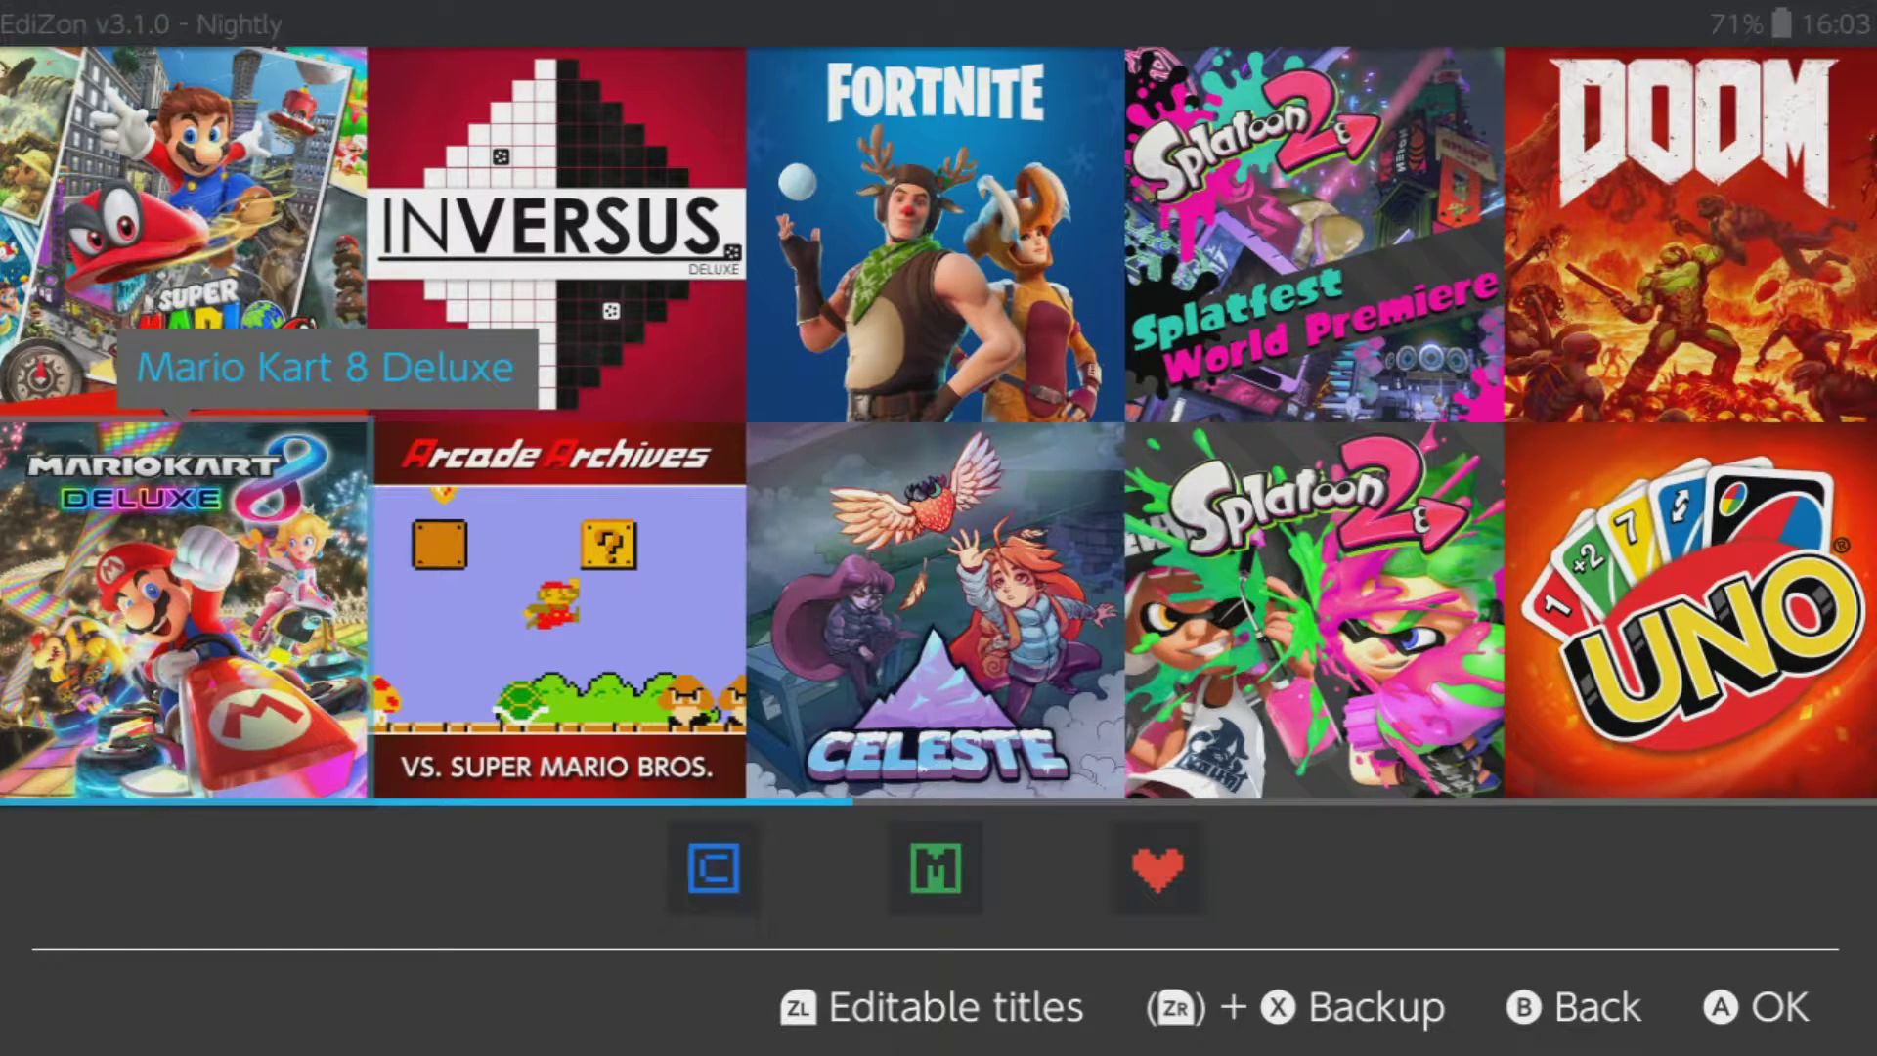
pyautogui.press('Right')
pyautogui.press('Up')
pyautogui.press('Right')
pyautogui.press('Down')
pyautogui.press('Down')
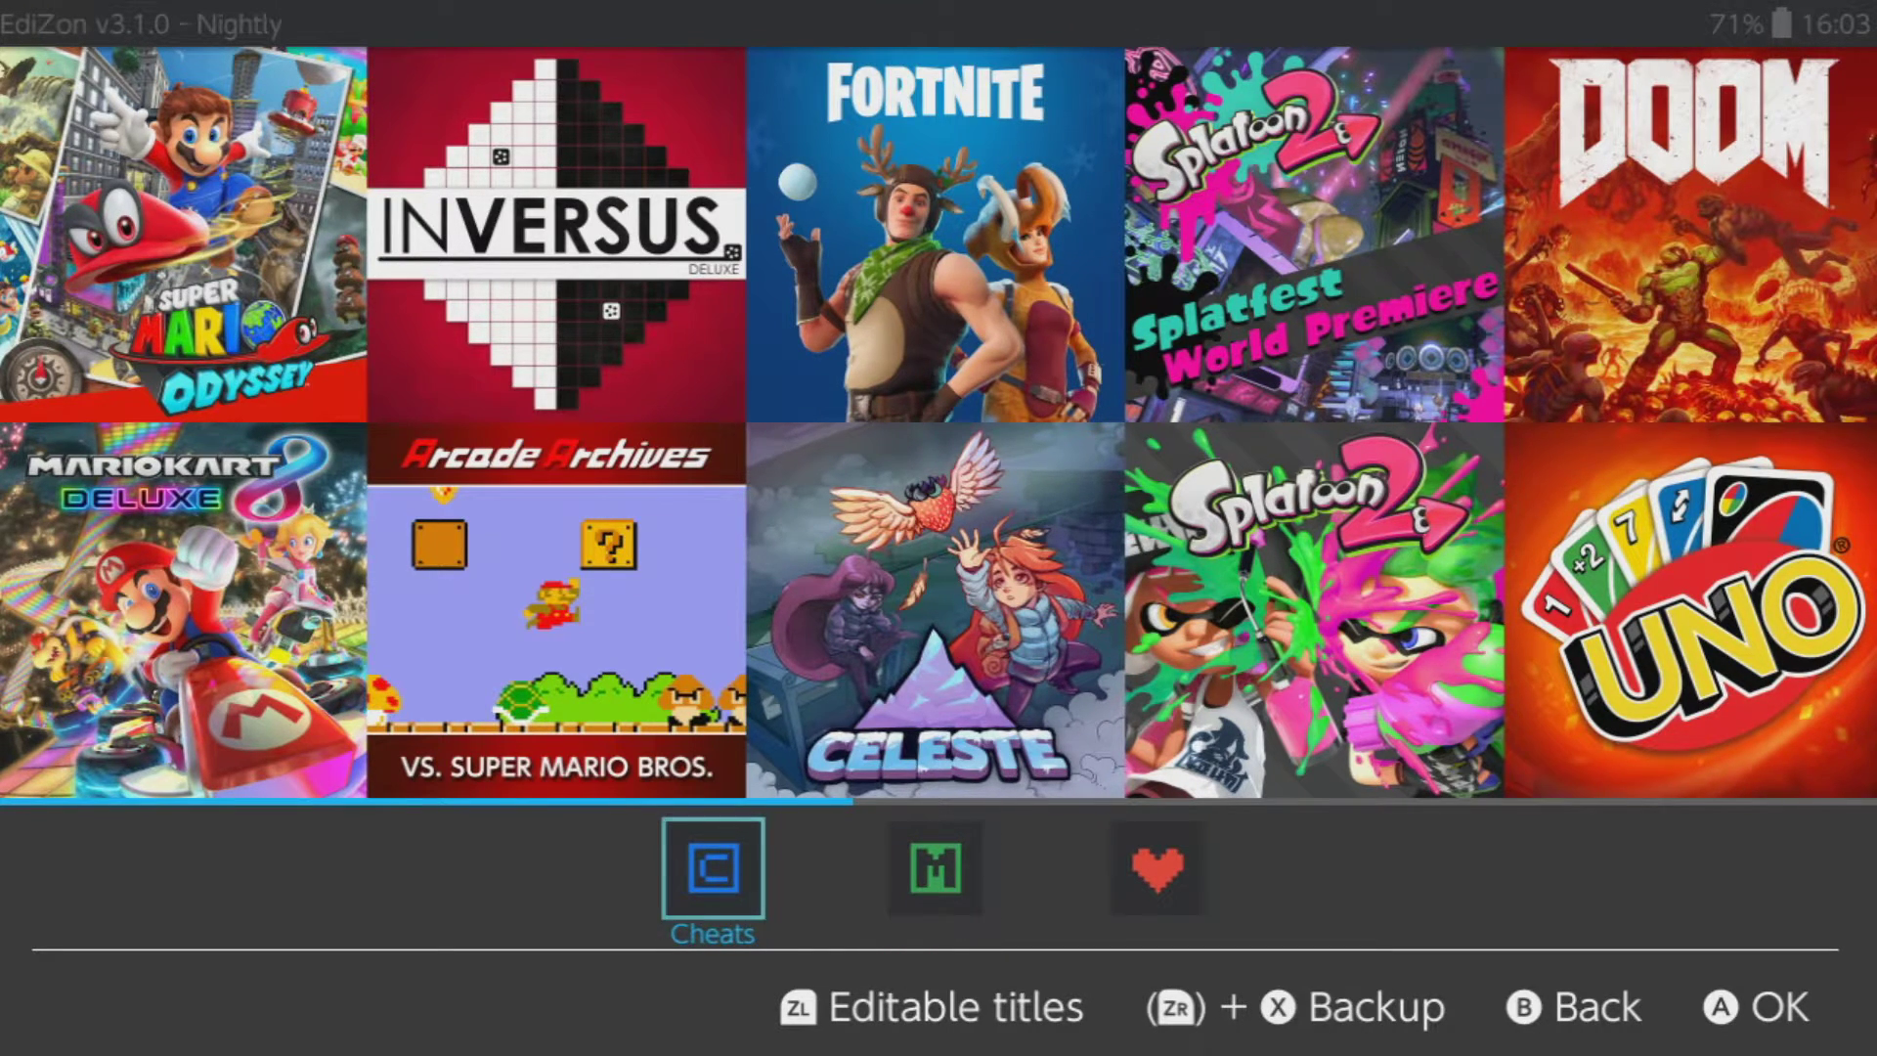
pyautogui.press('Right')
pyautogui.press('Right')
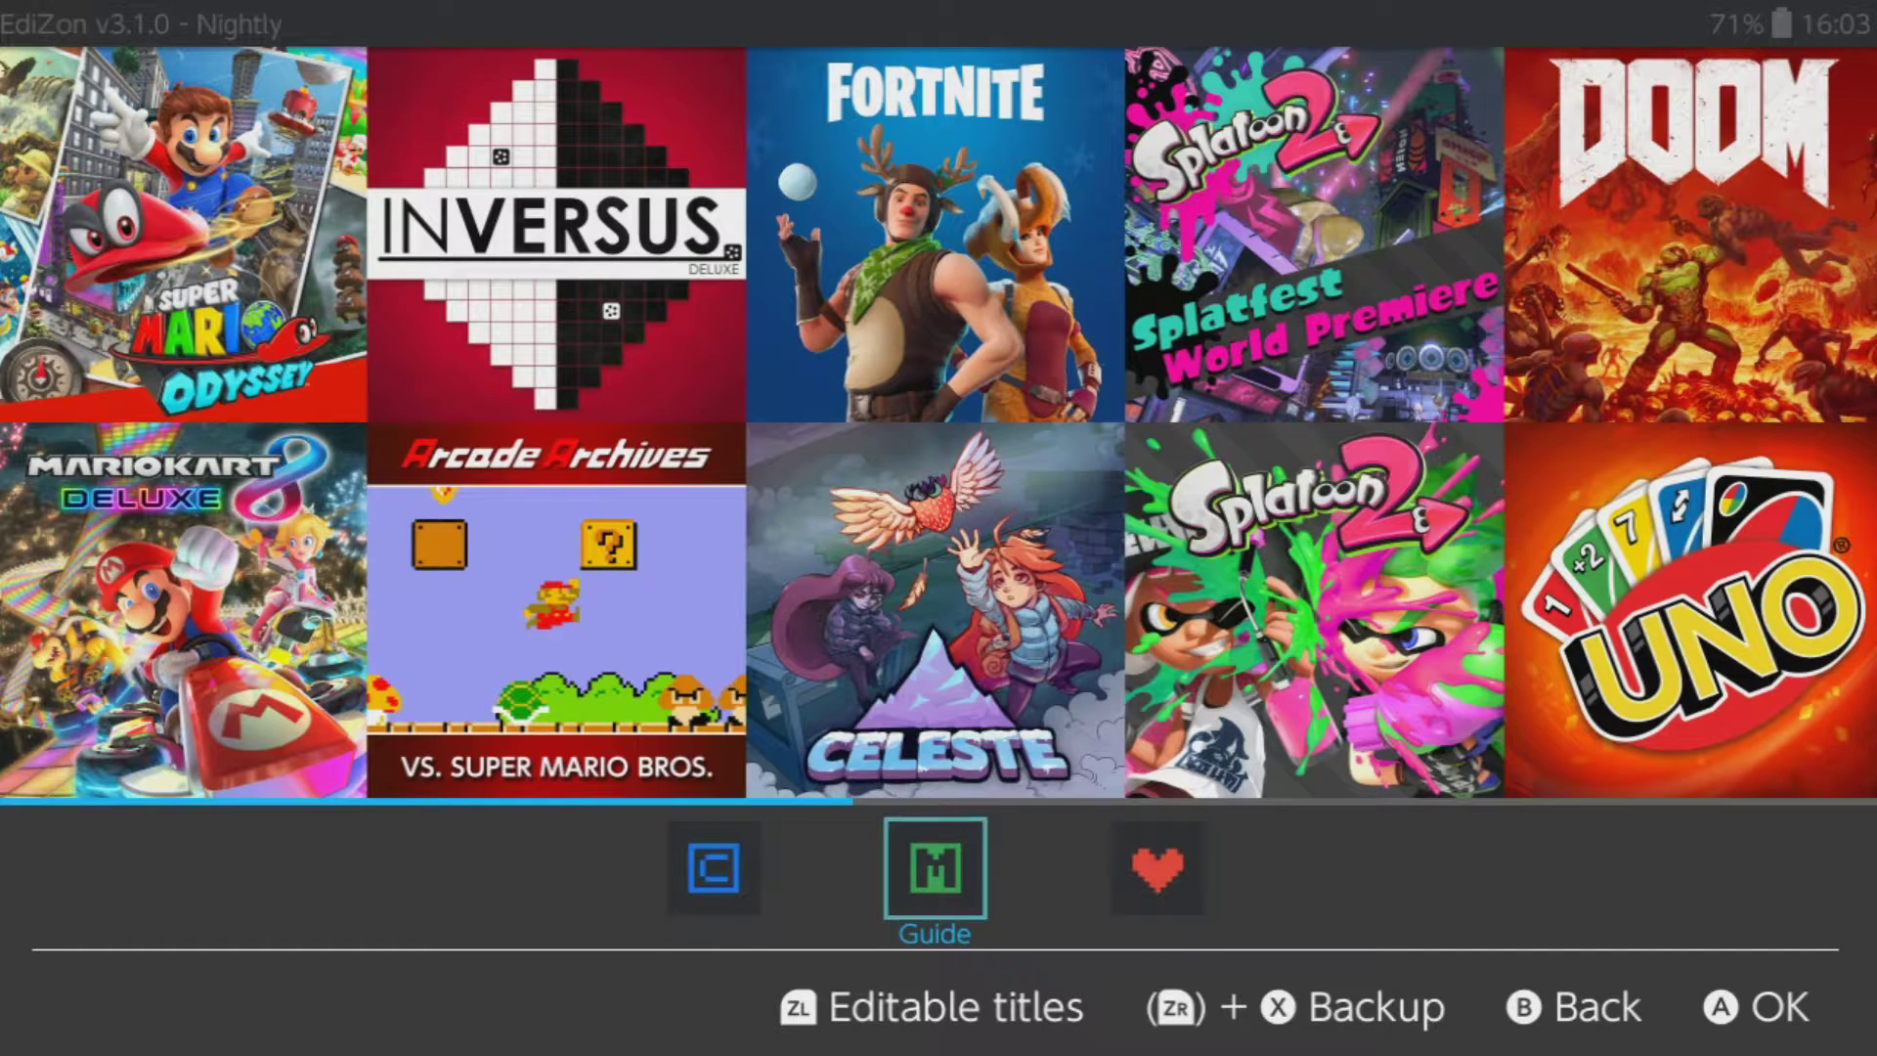
pyautogui.press('Left')
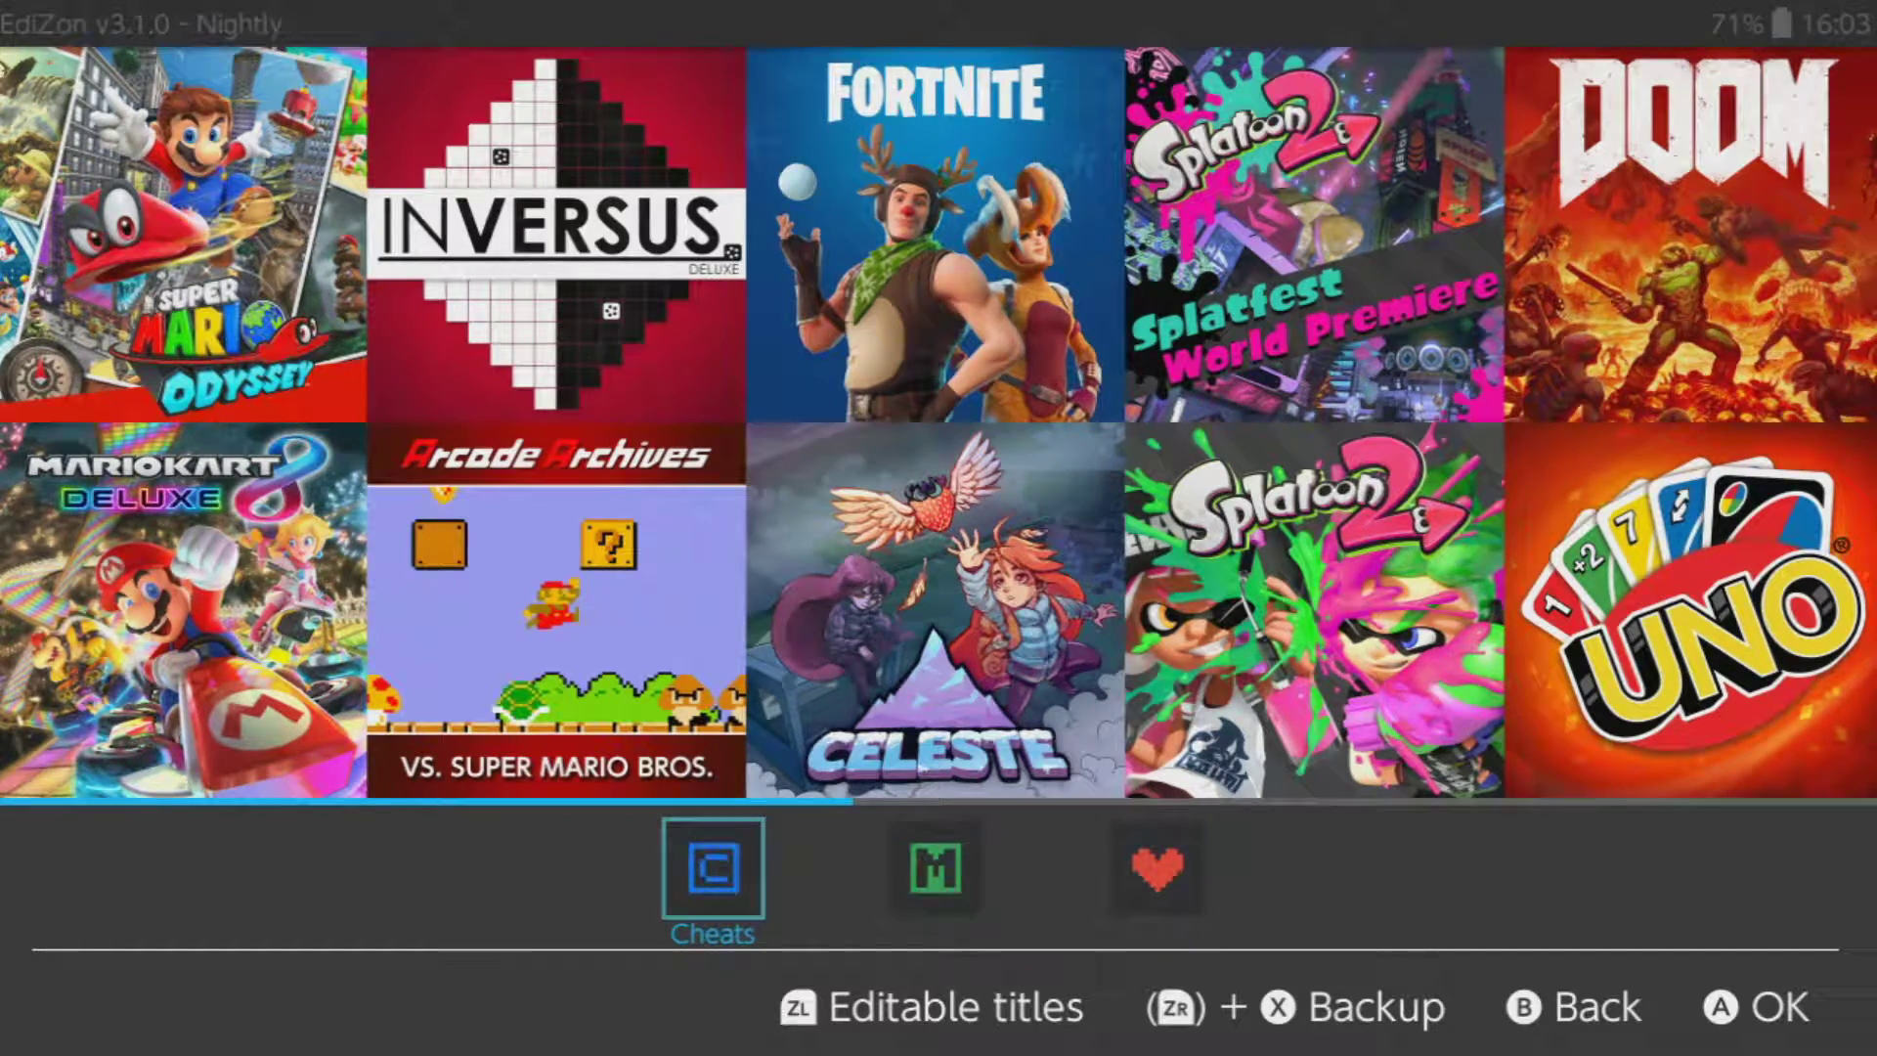
pyautogui.press('Return')
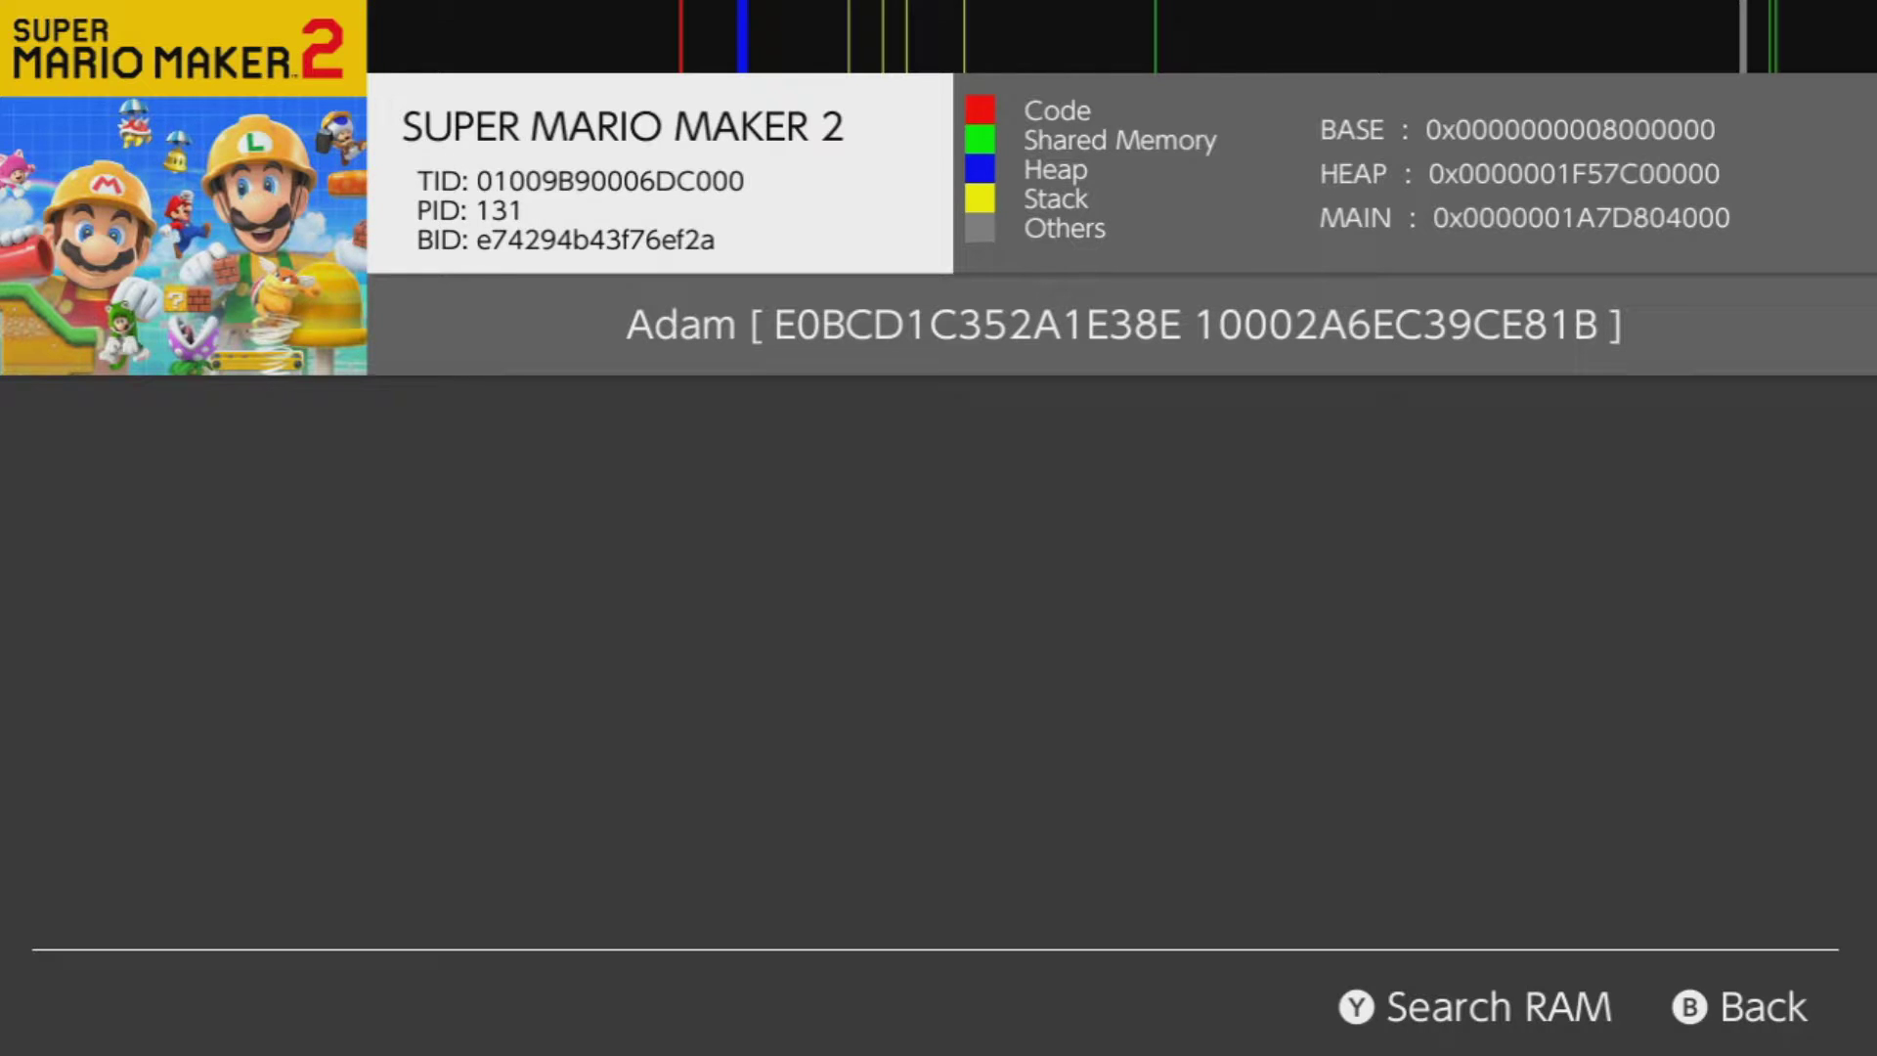
pyautogui.press('y')
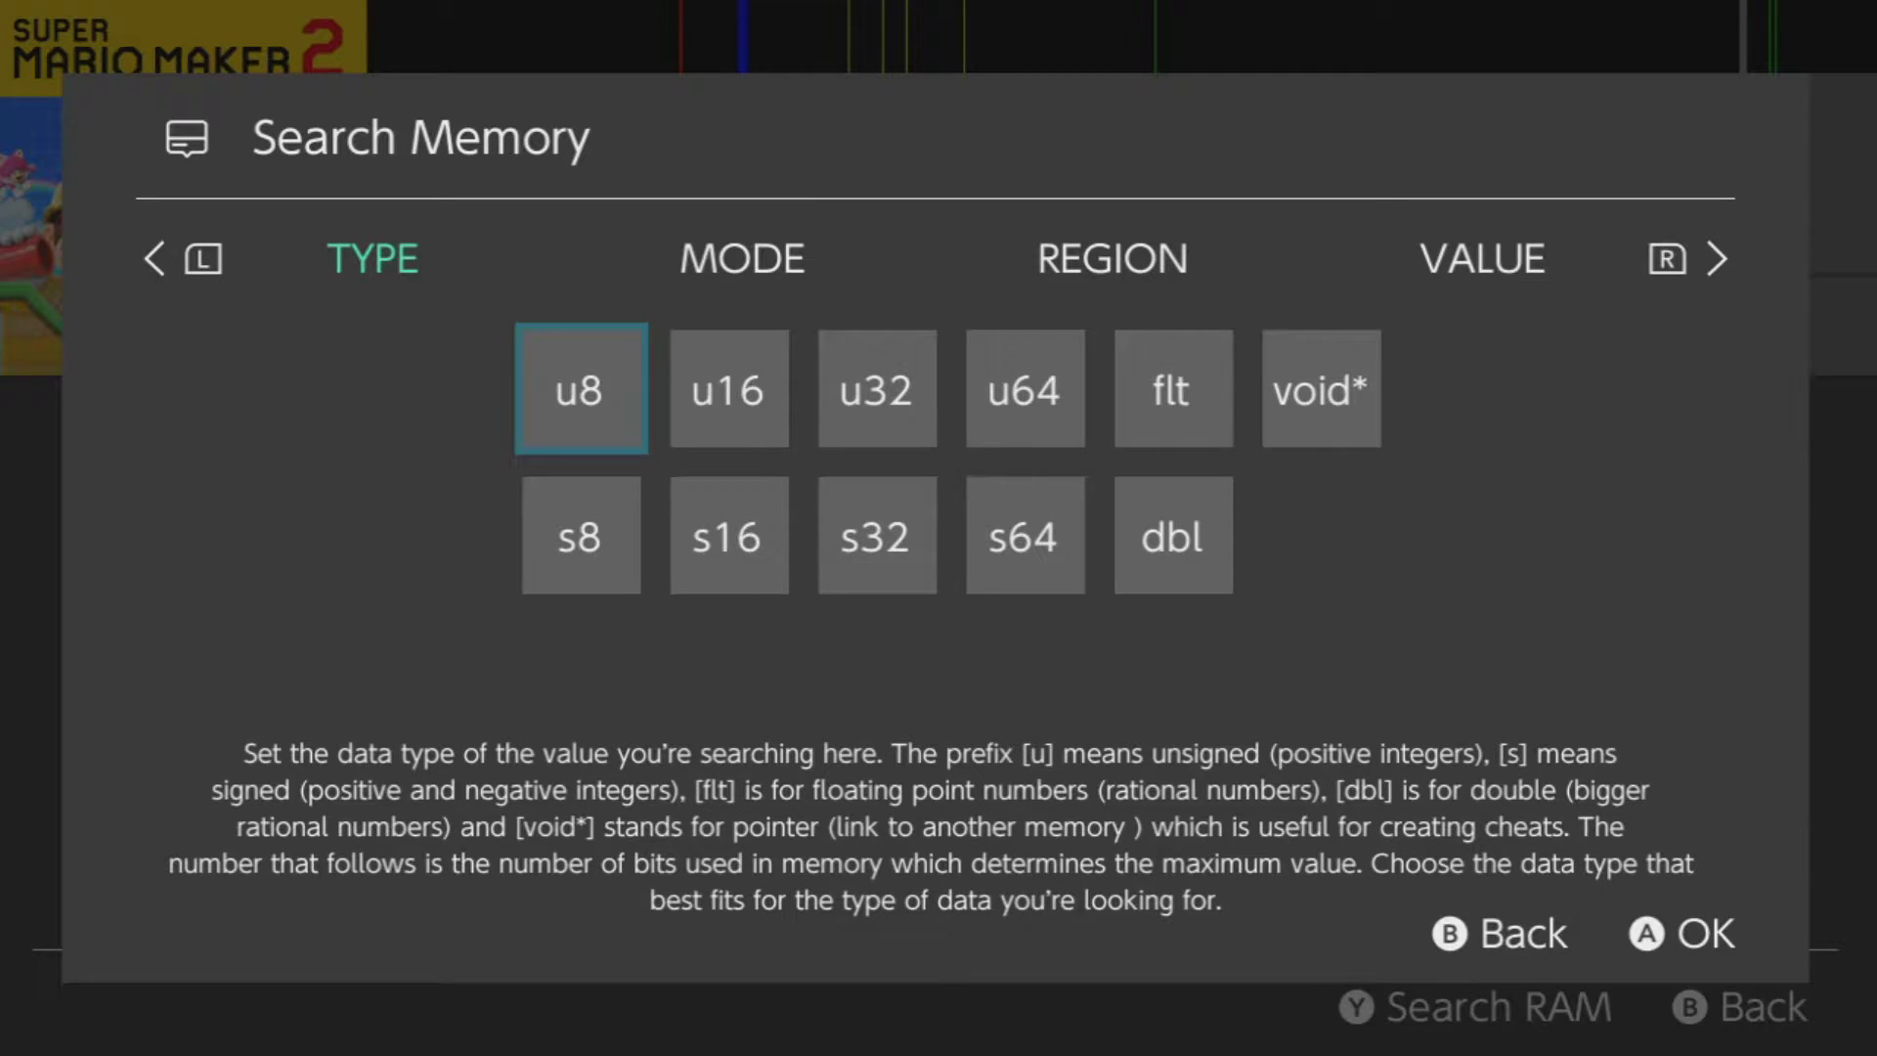
# Examine the unsigned and signed integer data types offered for the memory search, comparing the sizes from u8 to u64
pyautogui.press('Down')
pyautogui.press('Right')
pyautogui.press('Right')
pyautogui.press('Right')
pyautogui.press('Right')
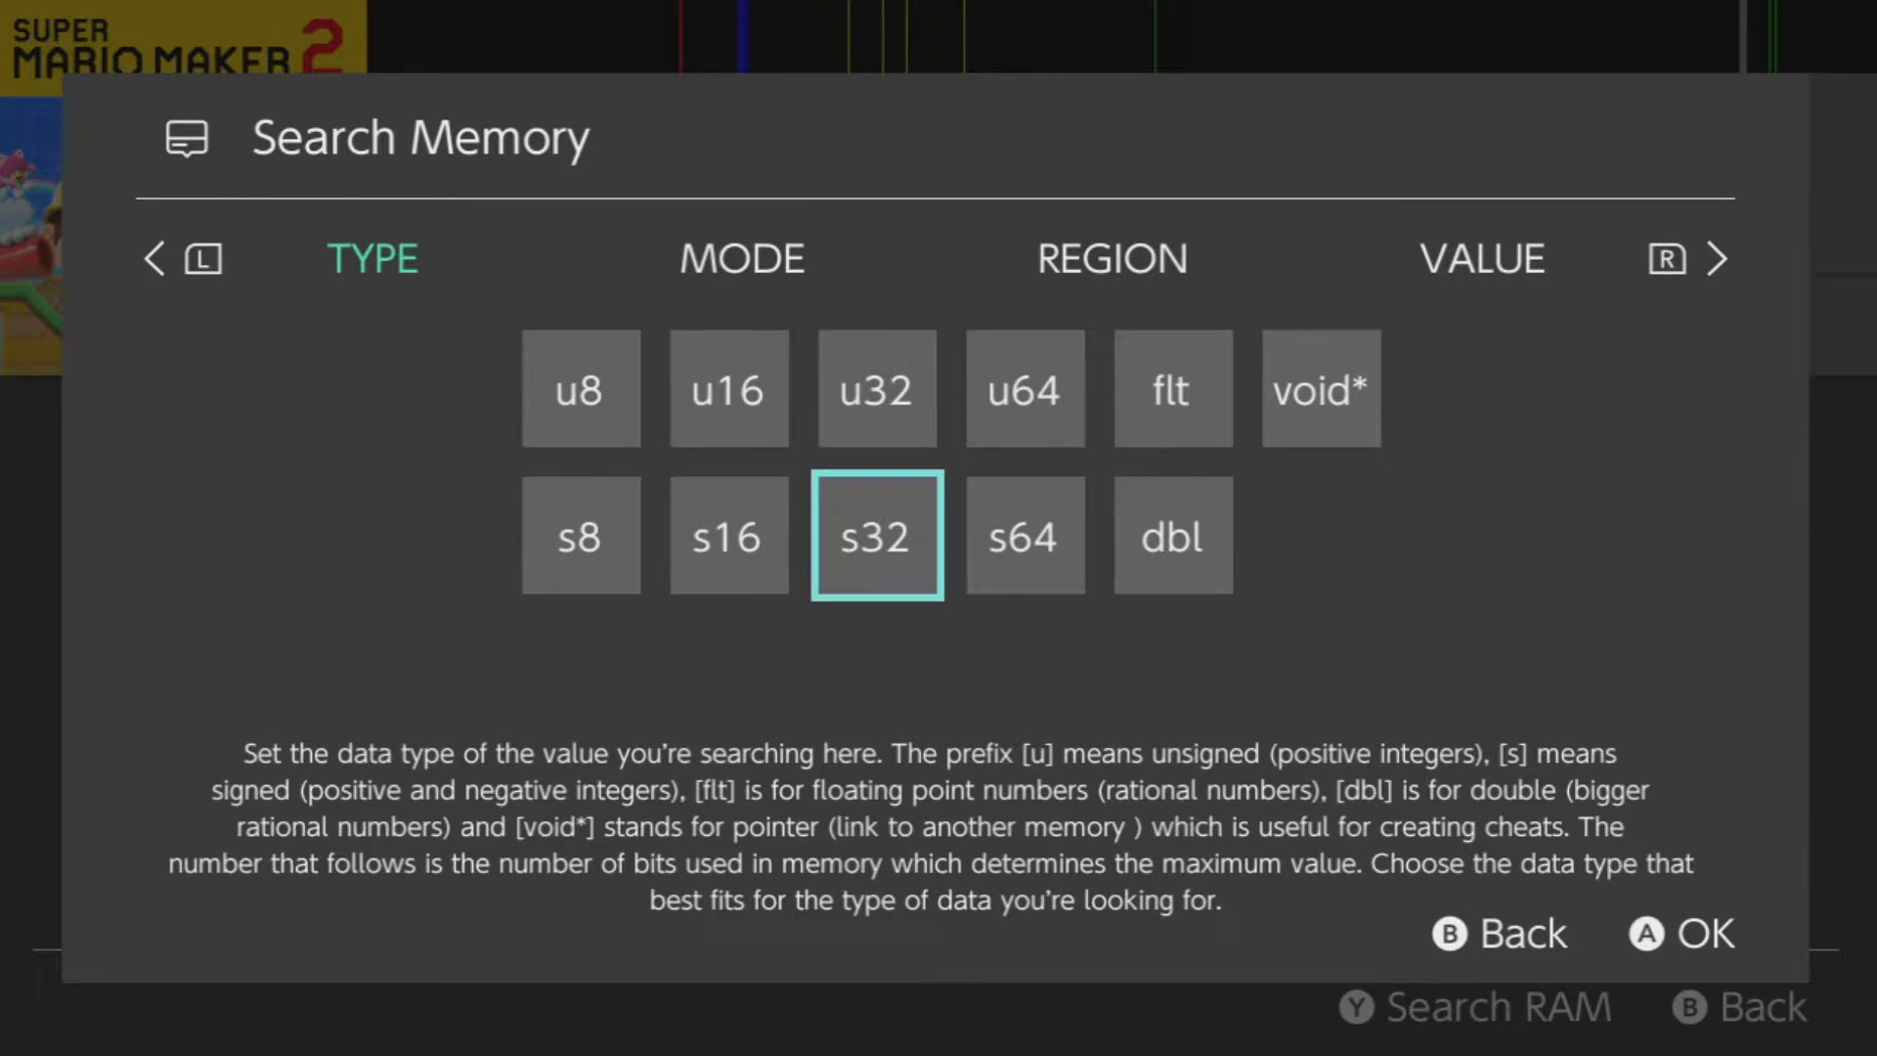
pyautogui.press('Up')
pyautogui.press('Right')
pyautogui.press('Left')
pyautogui.press('Left')
pyautogui.press('Left')
pyautogui.press('Left')
pyautogui.press('Left')
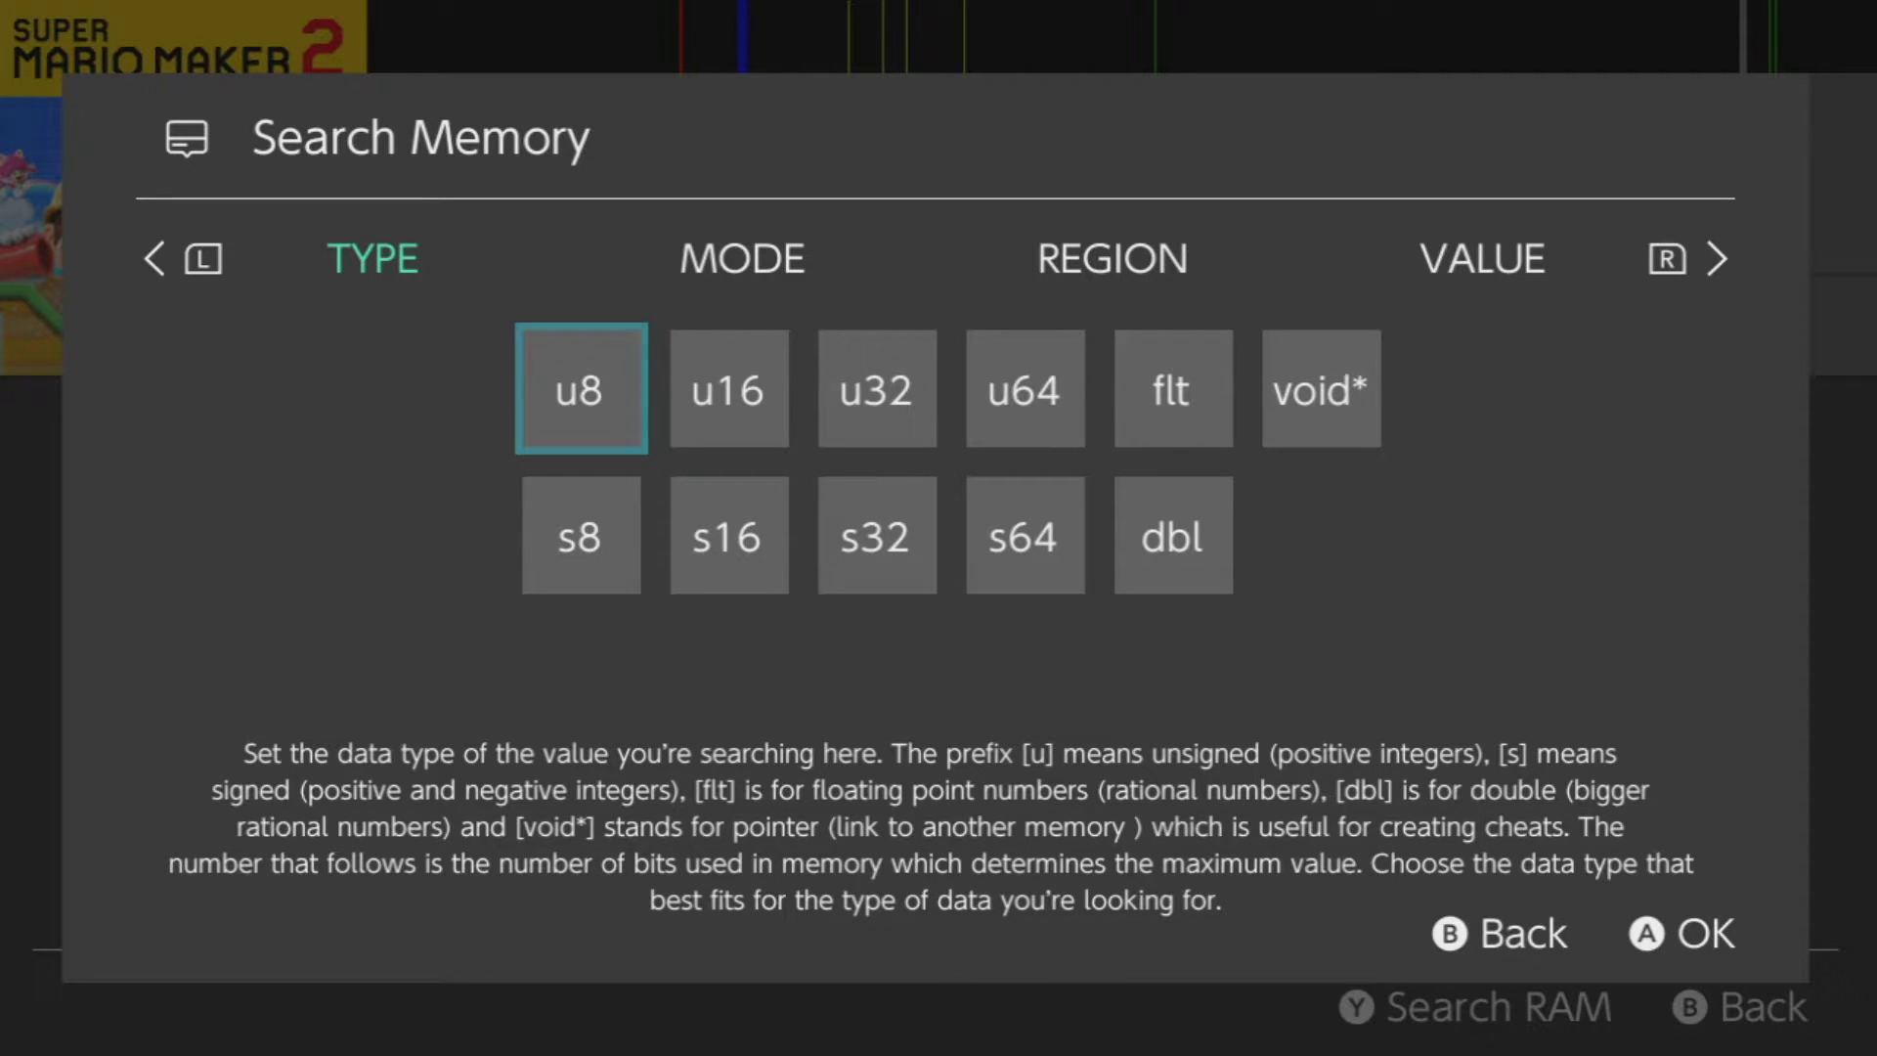
pyautogui.press('Right')
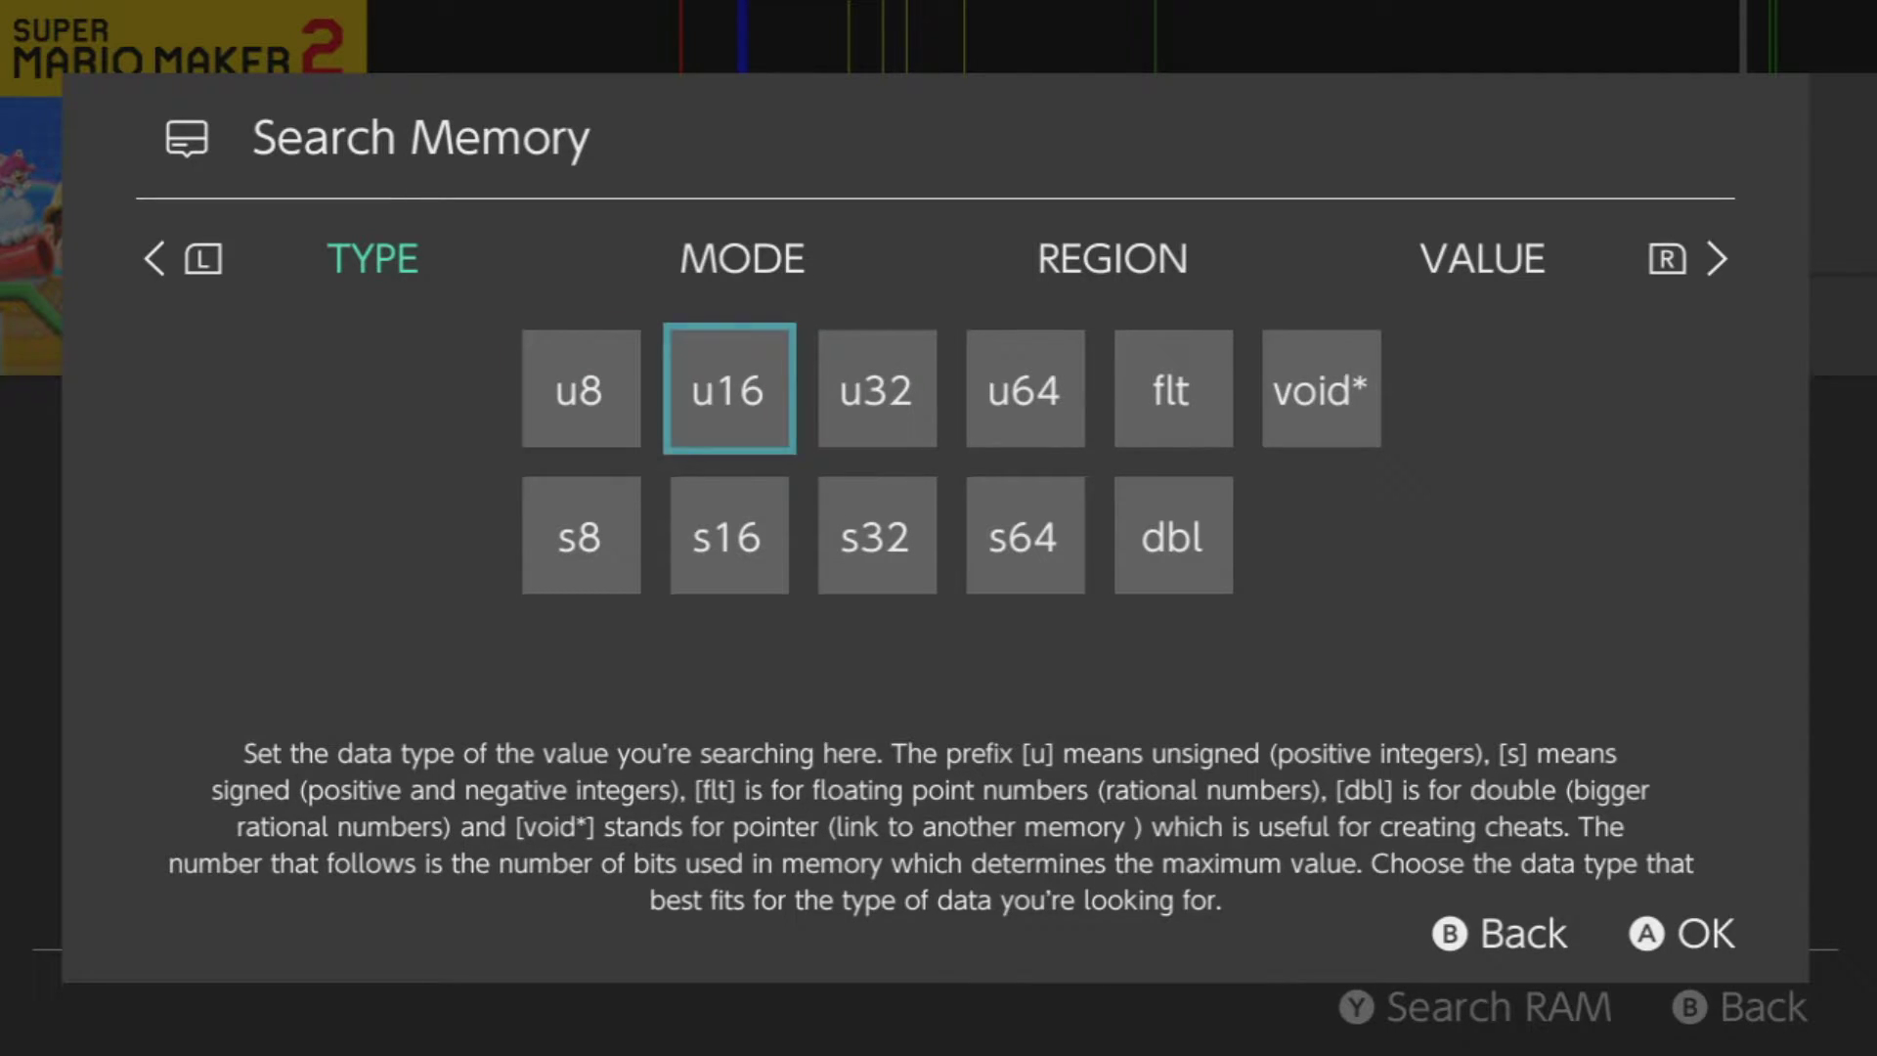
pyautogui.press('Left')
pyautogui.press('Right')
pyautogui.press('Right')
pyautogui.press('Right')
pyautogui.press('Right')
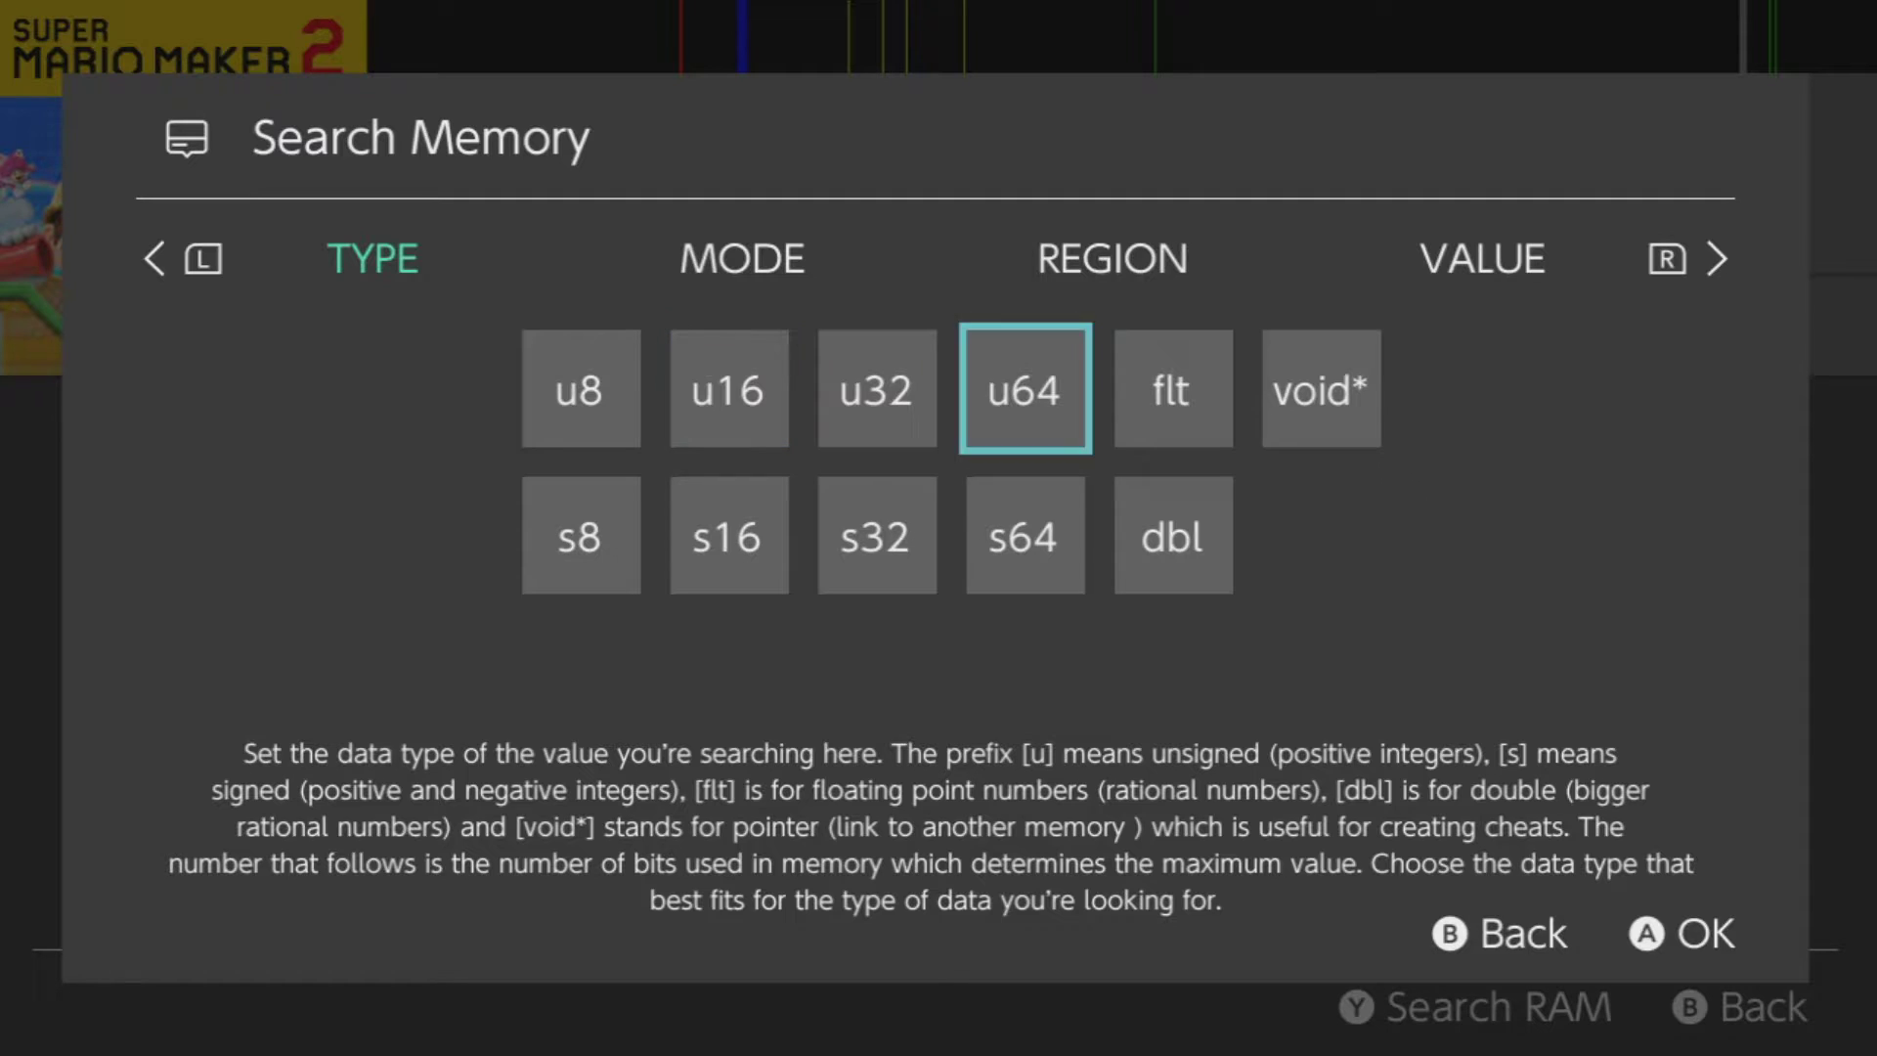
pyautogui.press('Left')
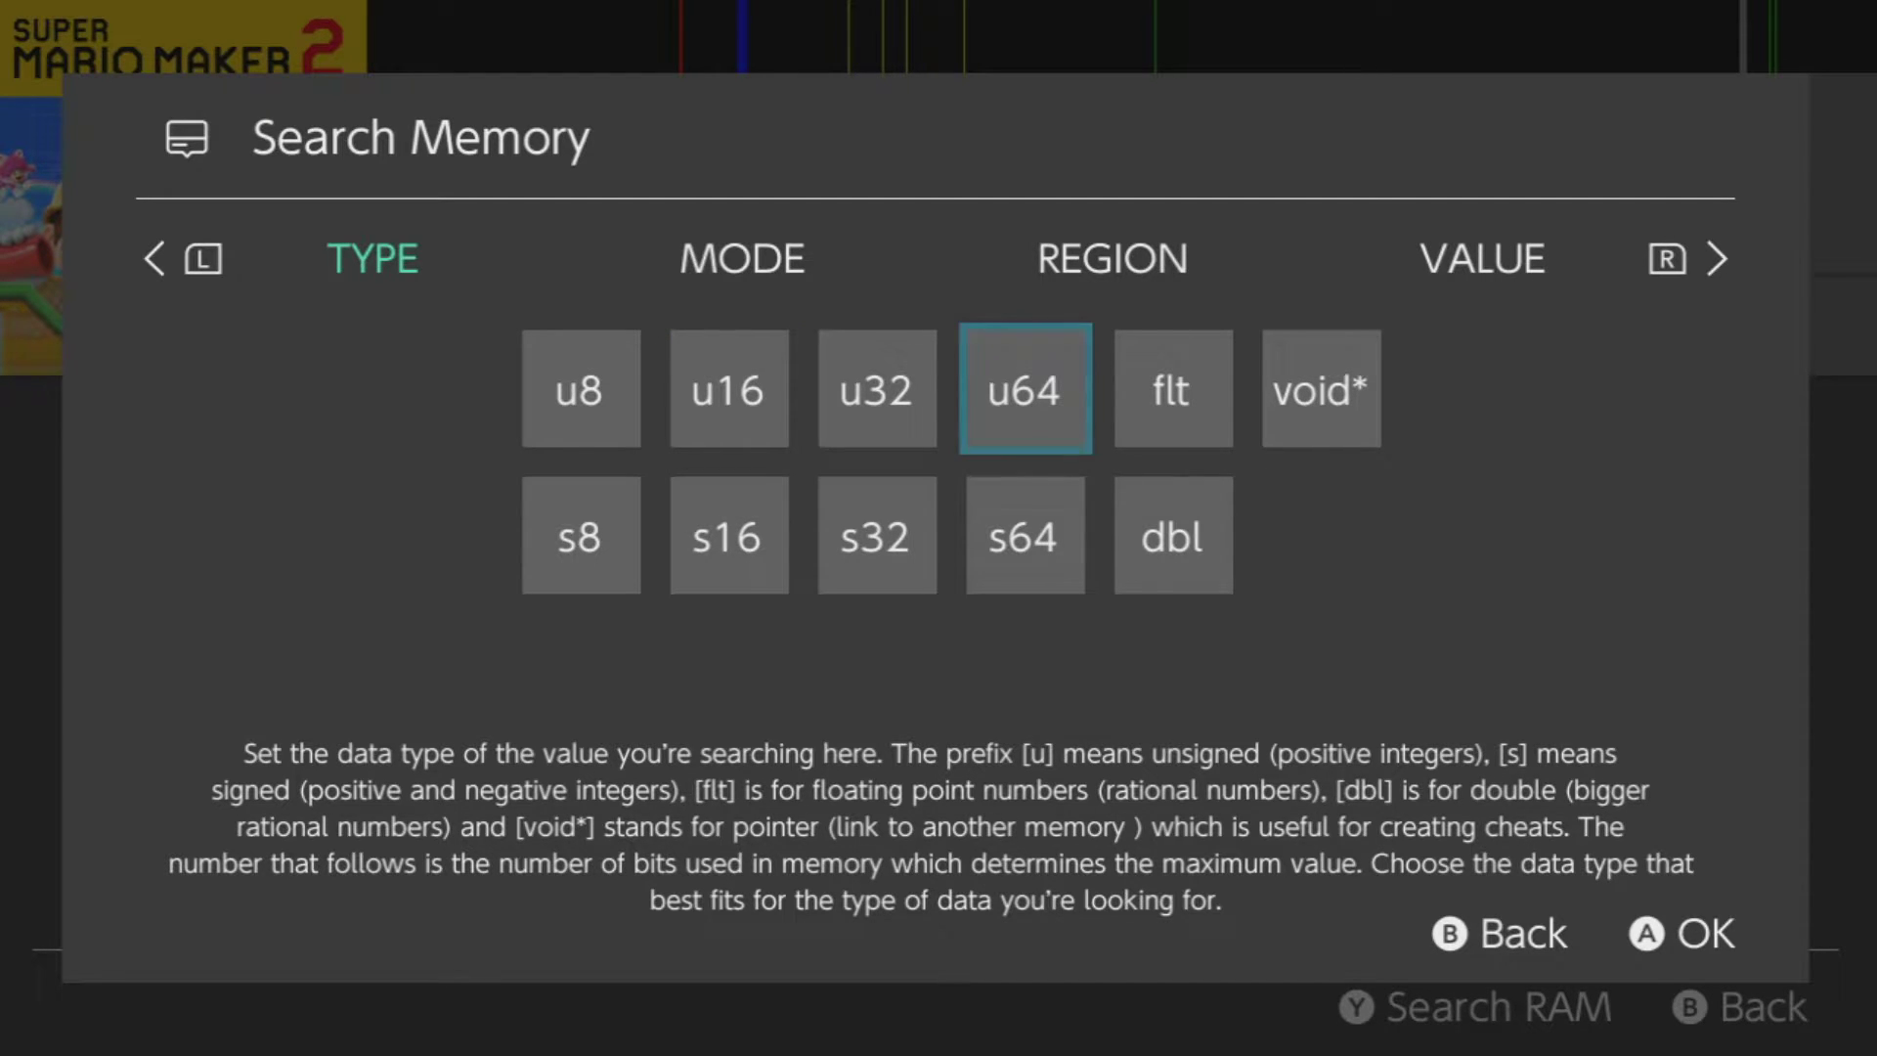
pyautogui.press('Left')
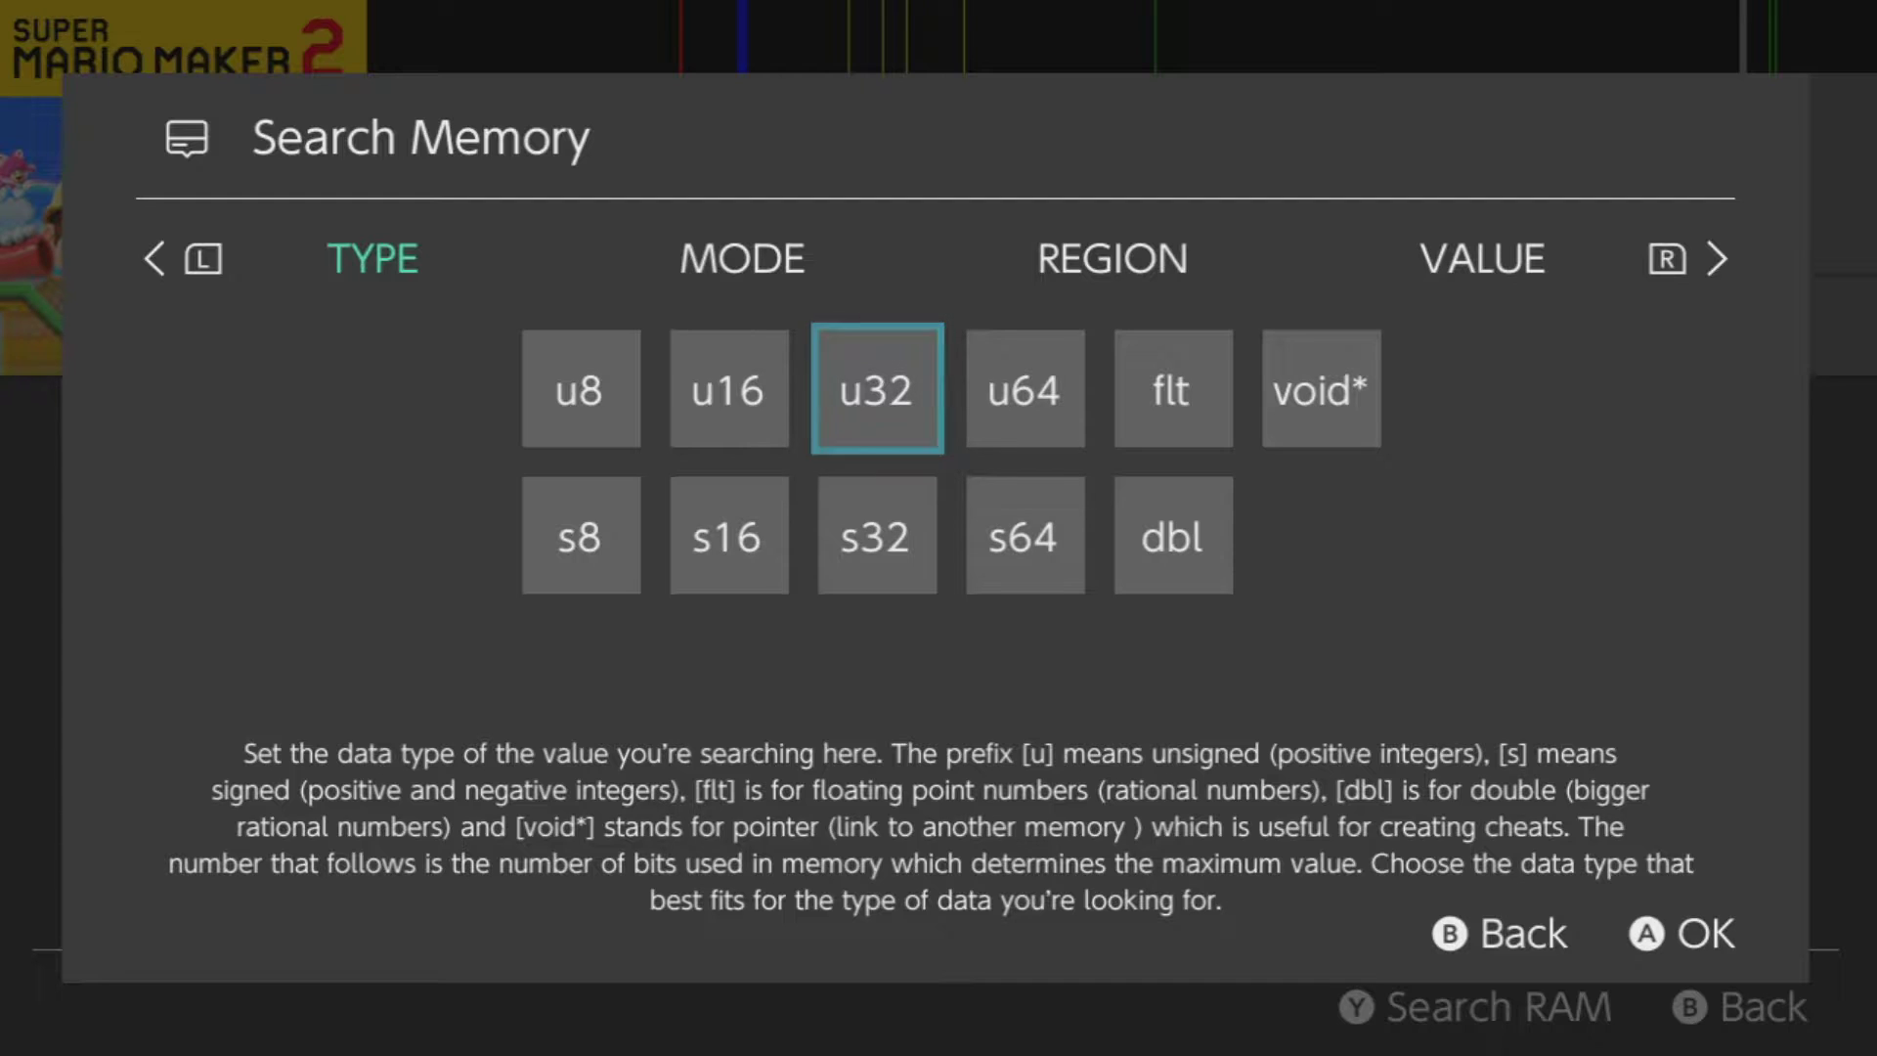
pyautogui.press('Left')
pyautogui.press('Left')
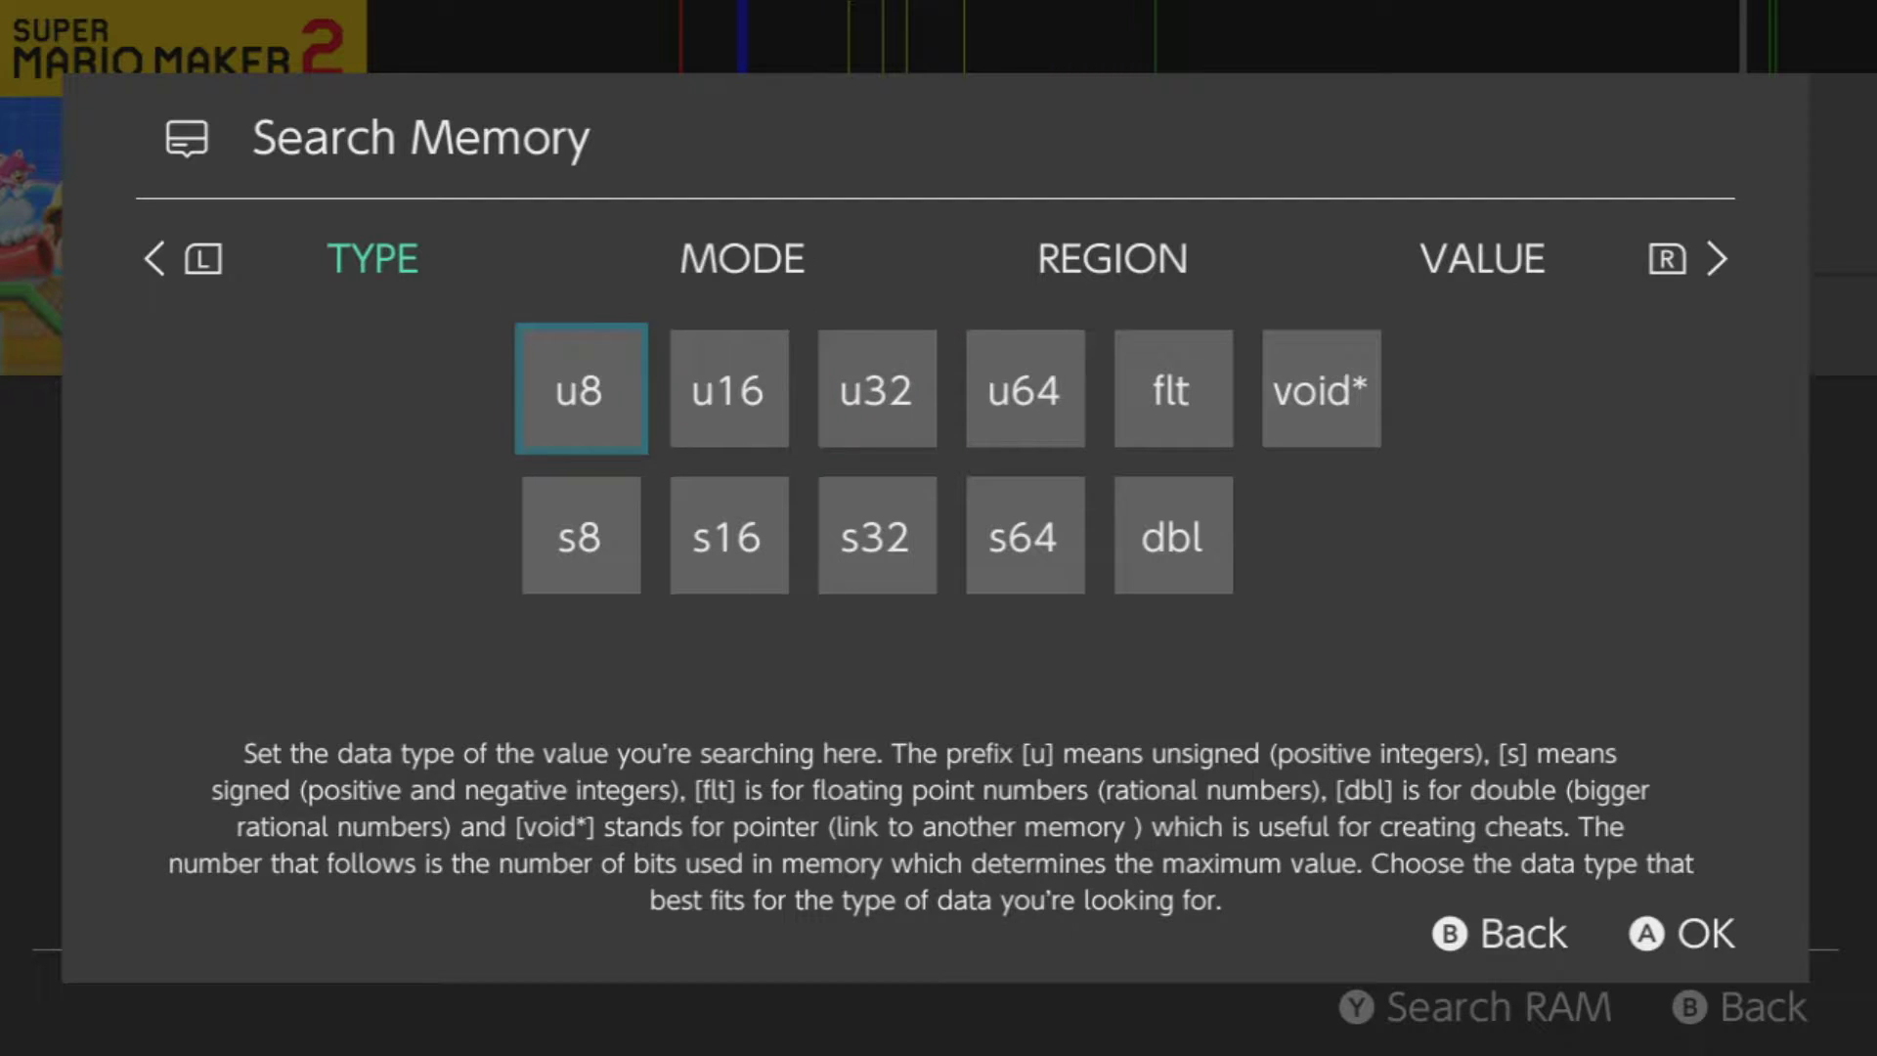
# Look over the pointer type void* and the double type dbl among the memory search data types
pyautogui.press('Right')
pyautogui.press('Right')
pyautogui.press('Right')
pyautogui.press('Right')
pyautogui.press('Right')
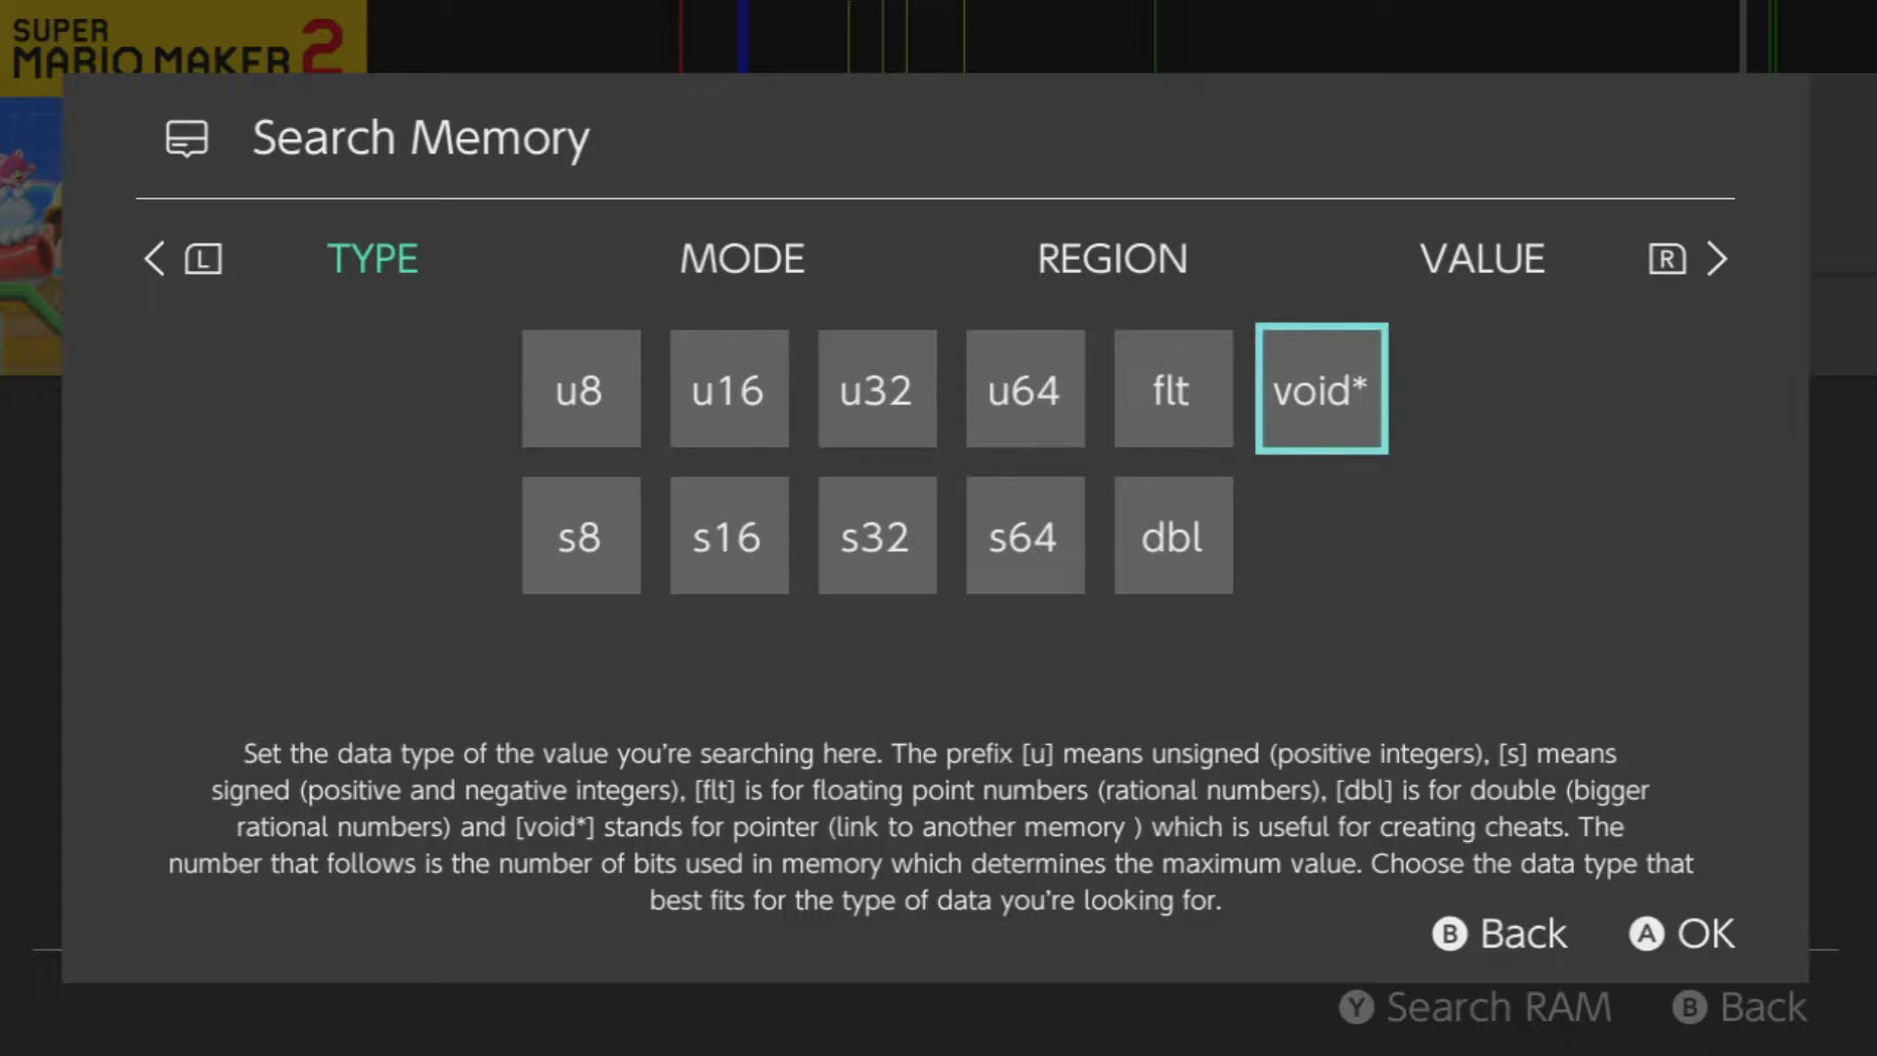
pyautogui.press('Left')
pyautogui.press('Down')
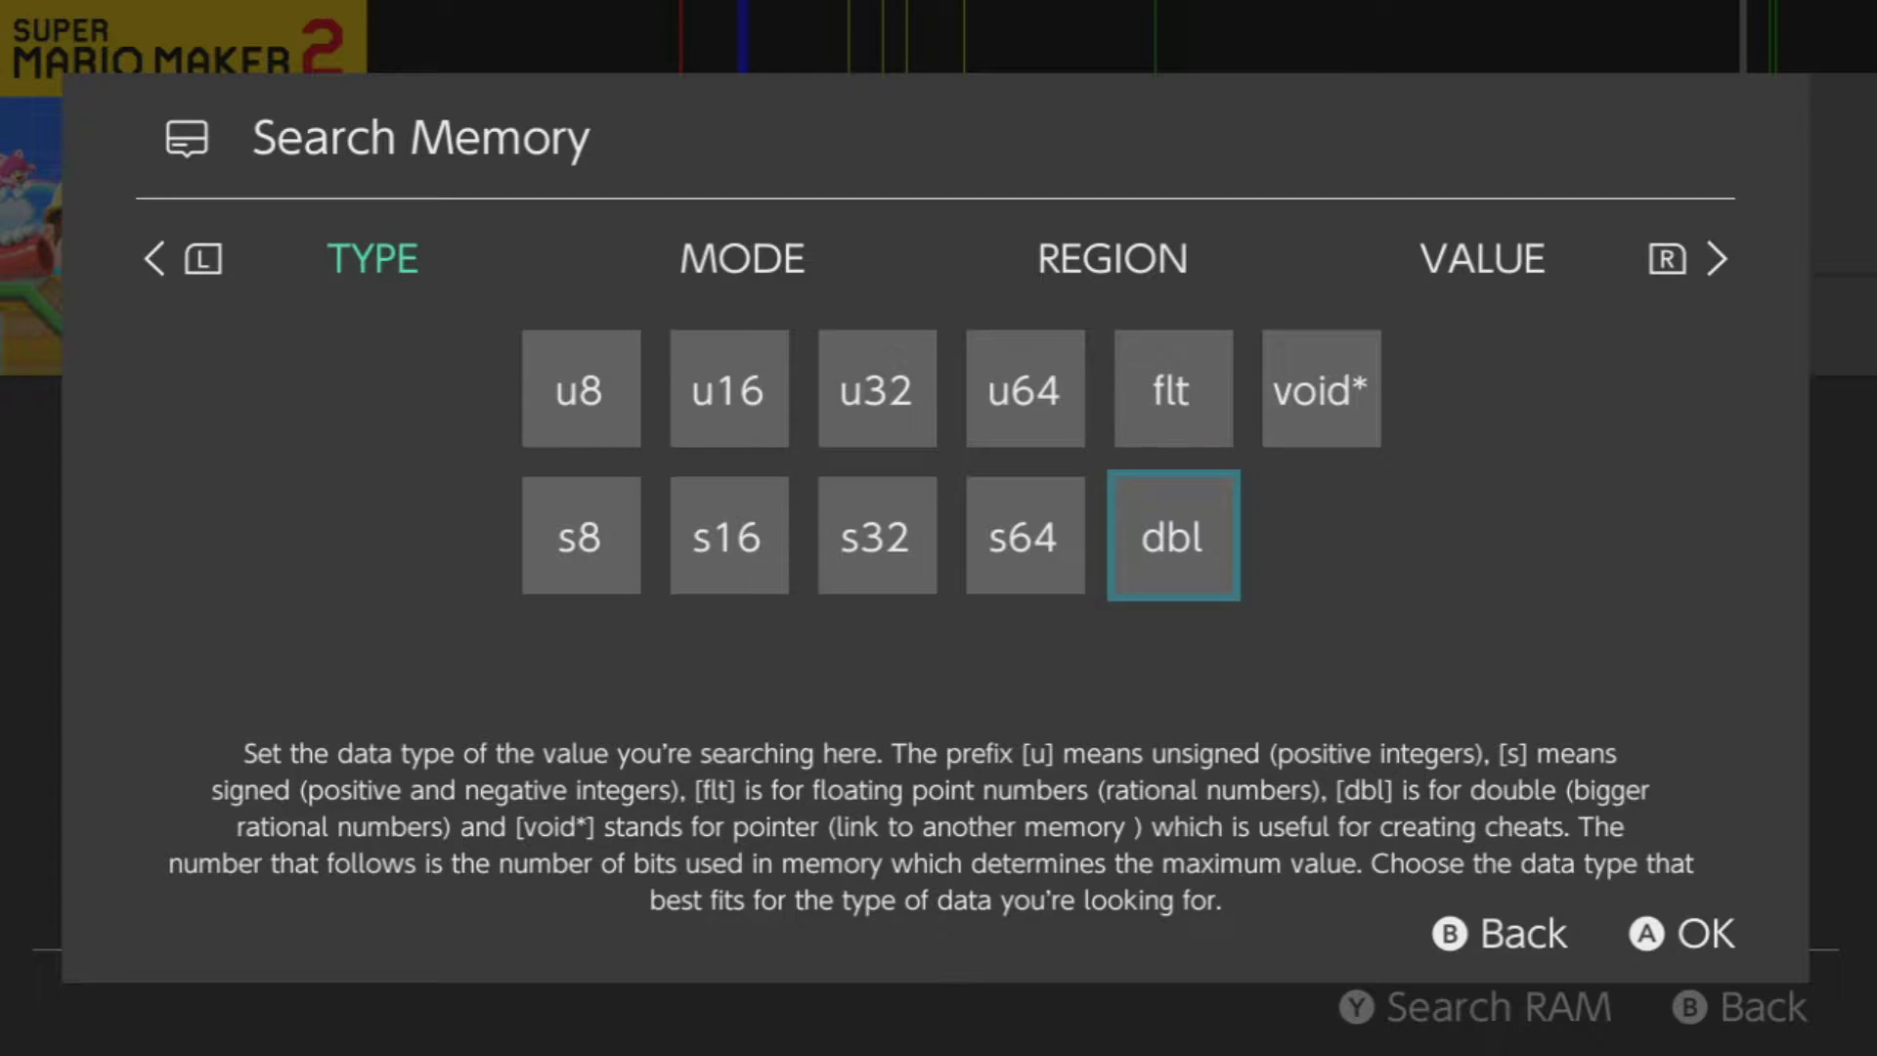
pyautogui.press('Left')
pyautogui.press('Left')
pyautogui.press('Left')
pyautogui.press('Left')
pyautogui.press('Up')
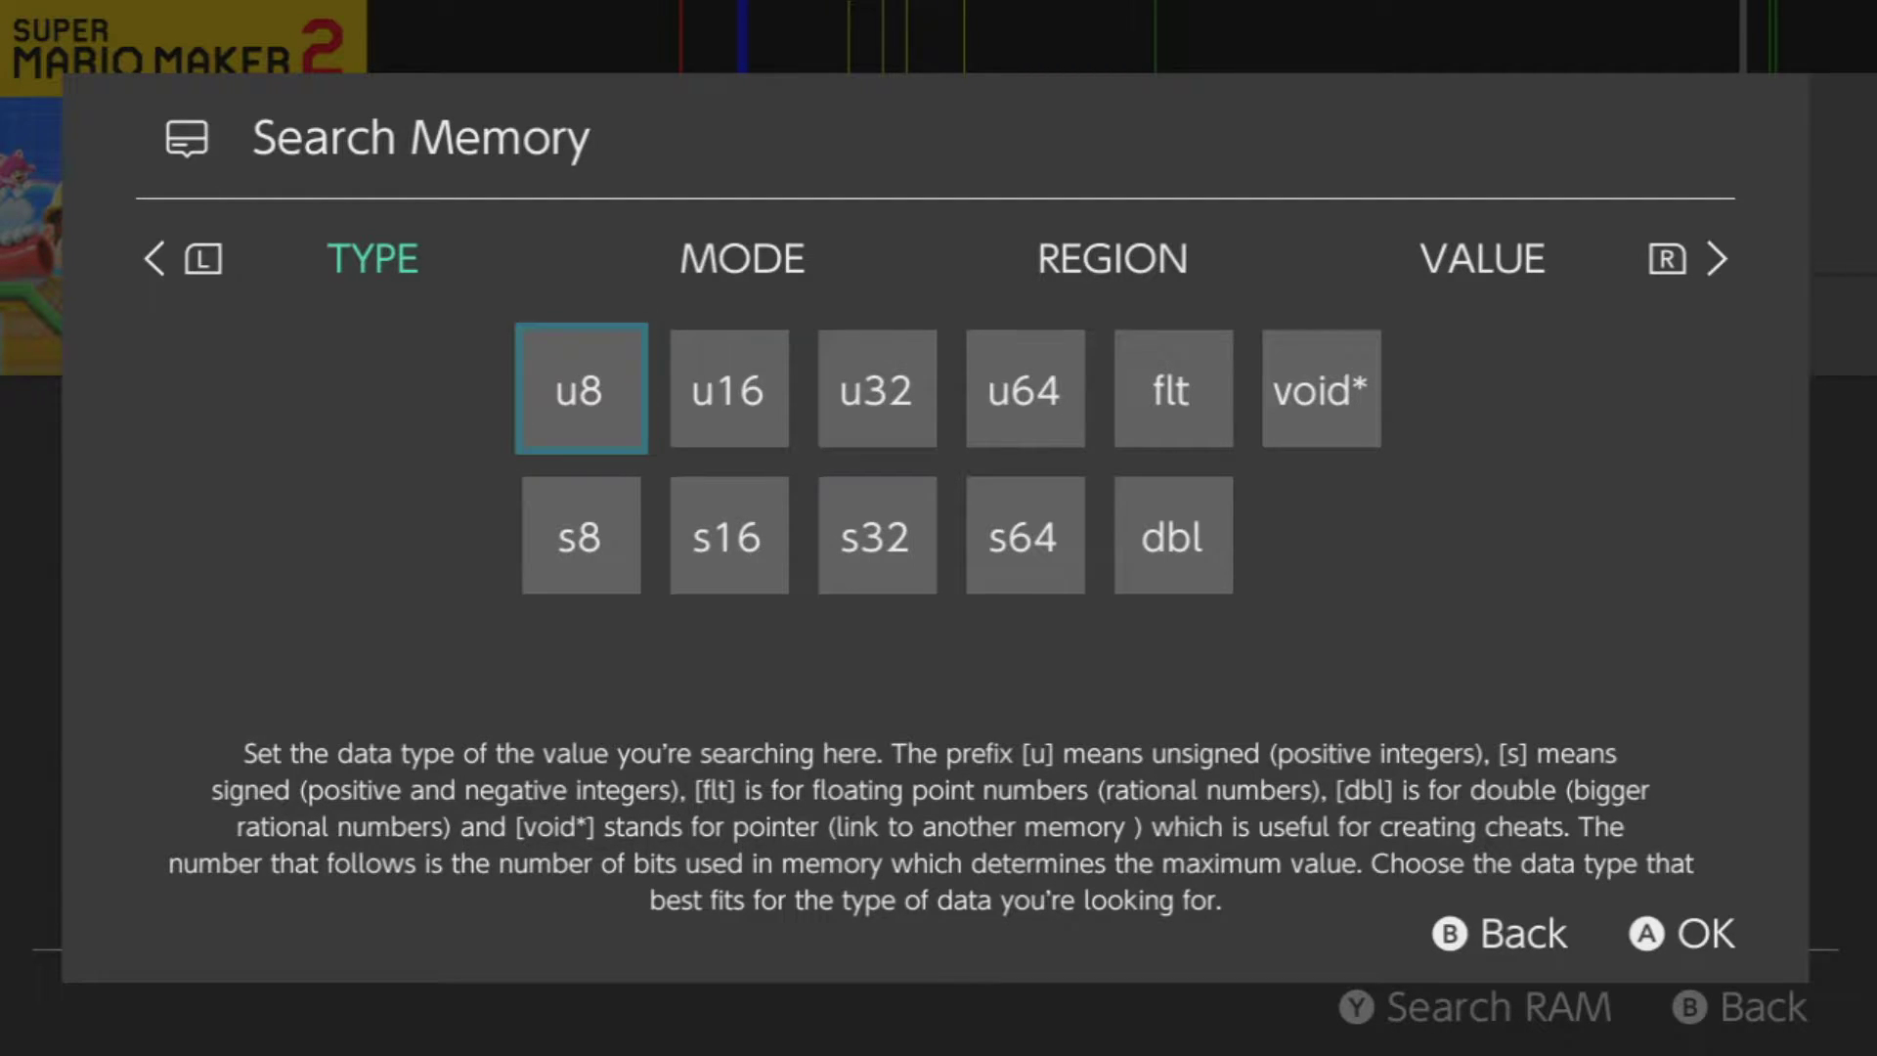
# Compare the u32, u64 and flt data types as candidates for the memory search
pyautogui.press('Right')
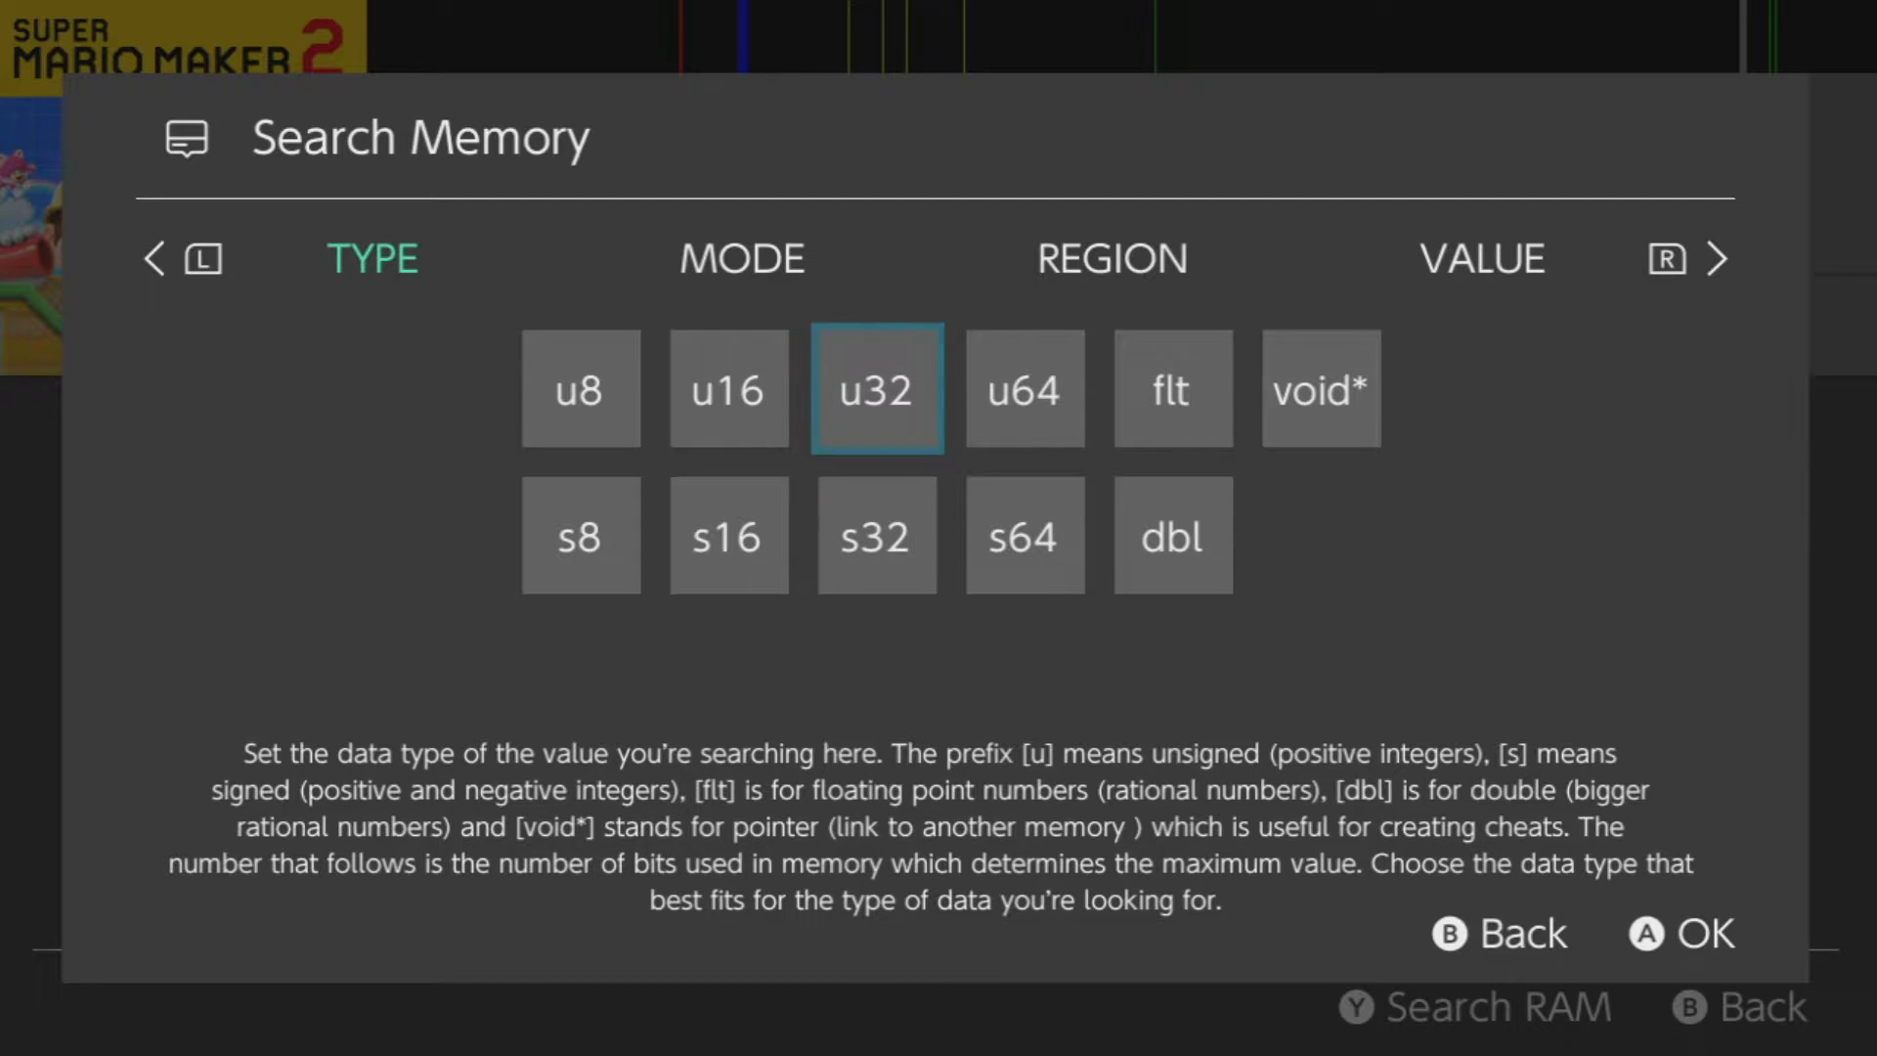
pyautogui.click(1024, 389)
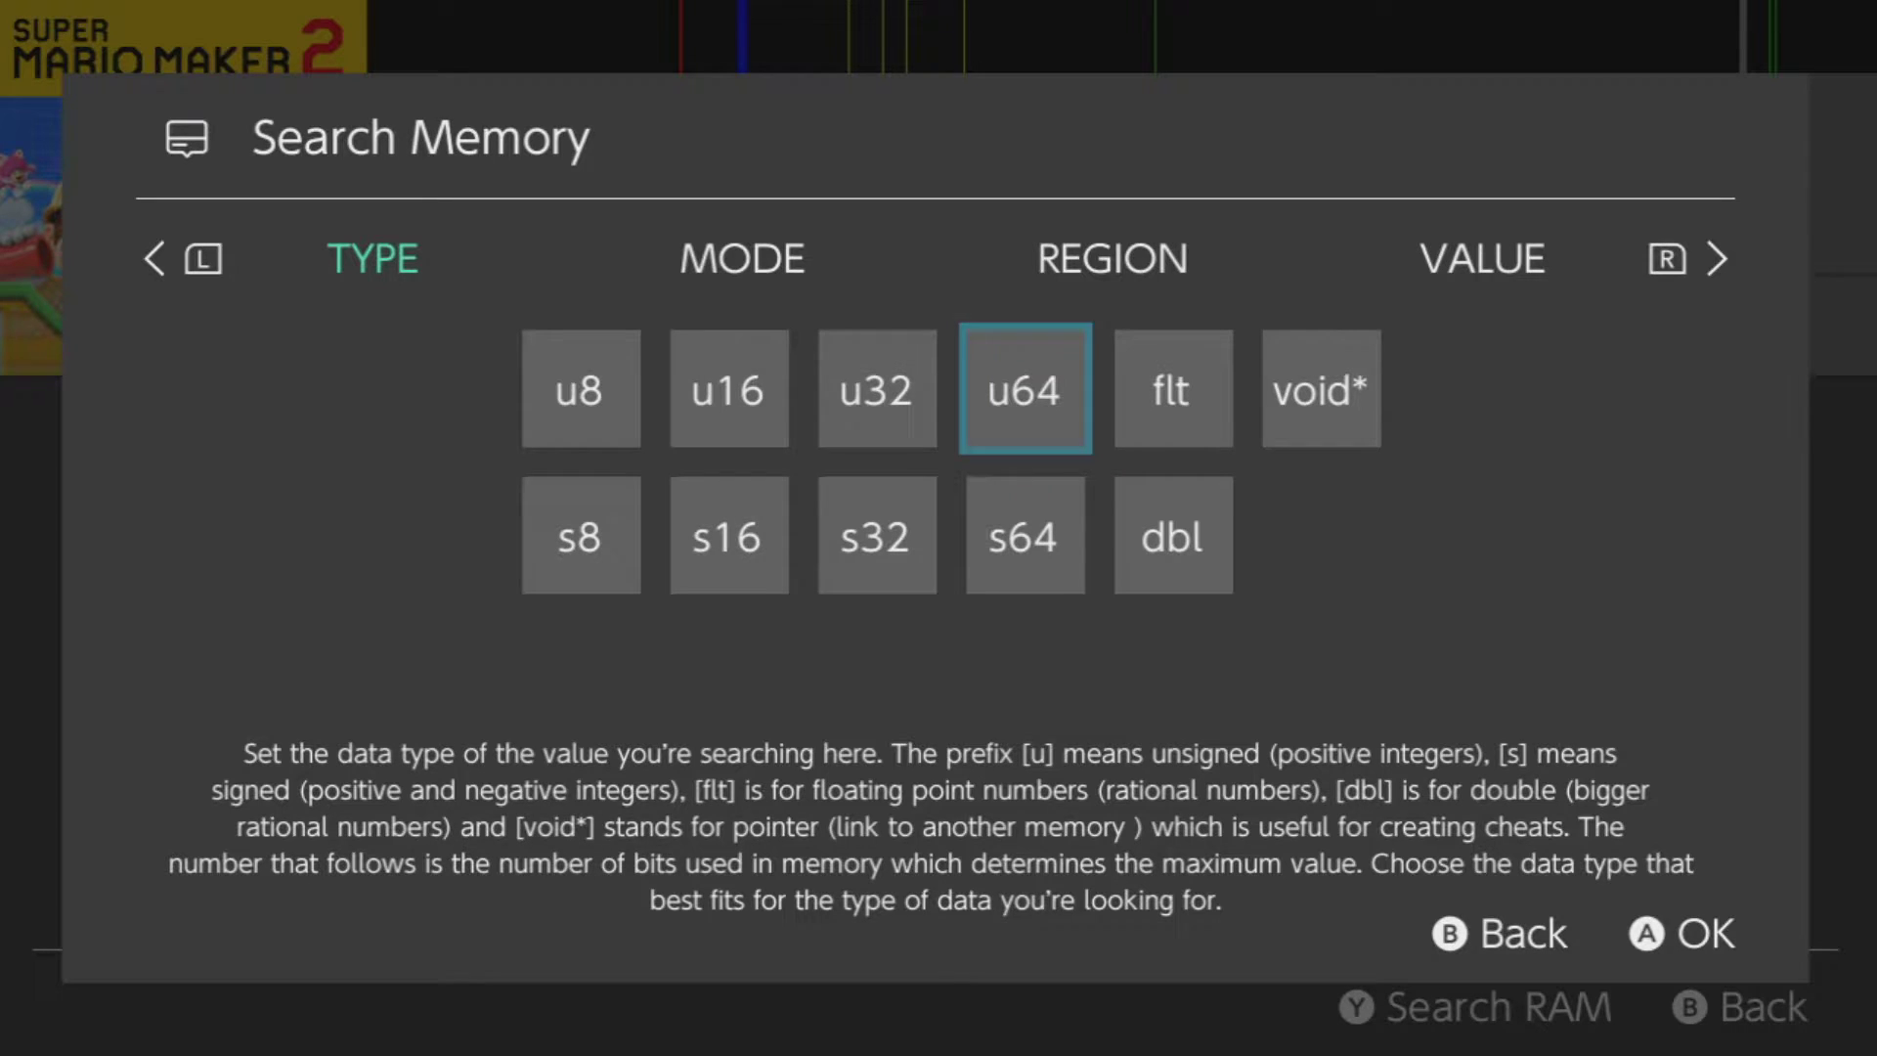
pyautogui.press('Left')
pyautogui.press('Left')
pyautogui.press('Left')
pyautogui.press('Right')
pyautogui.press('Right')
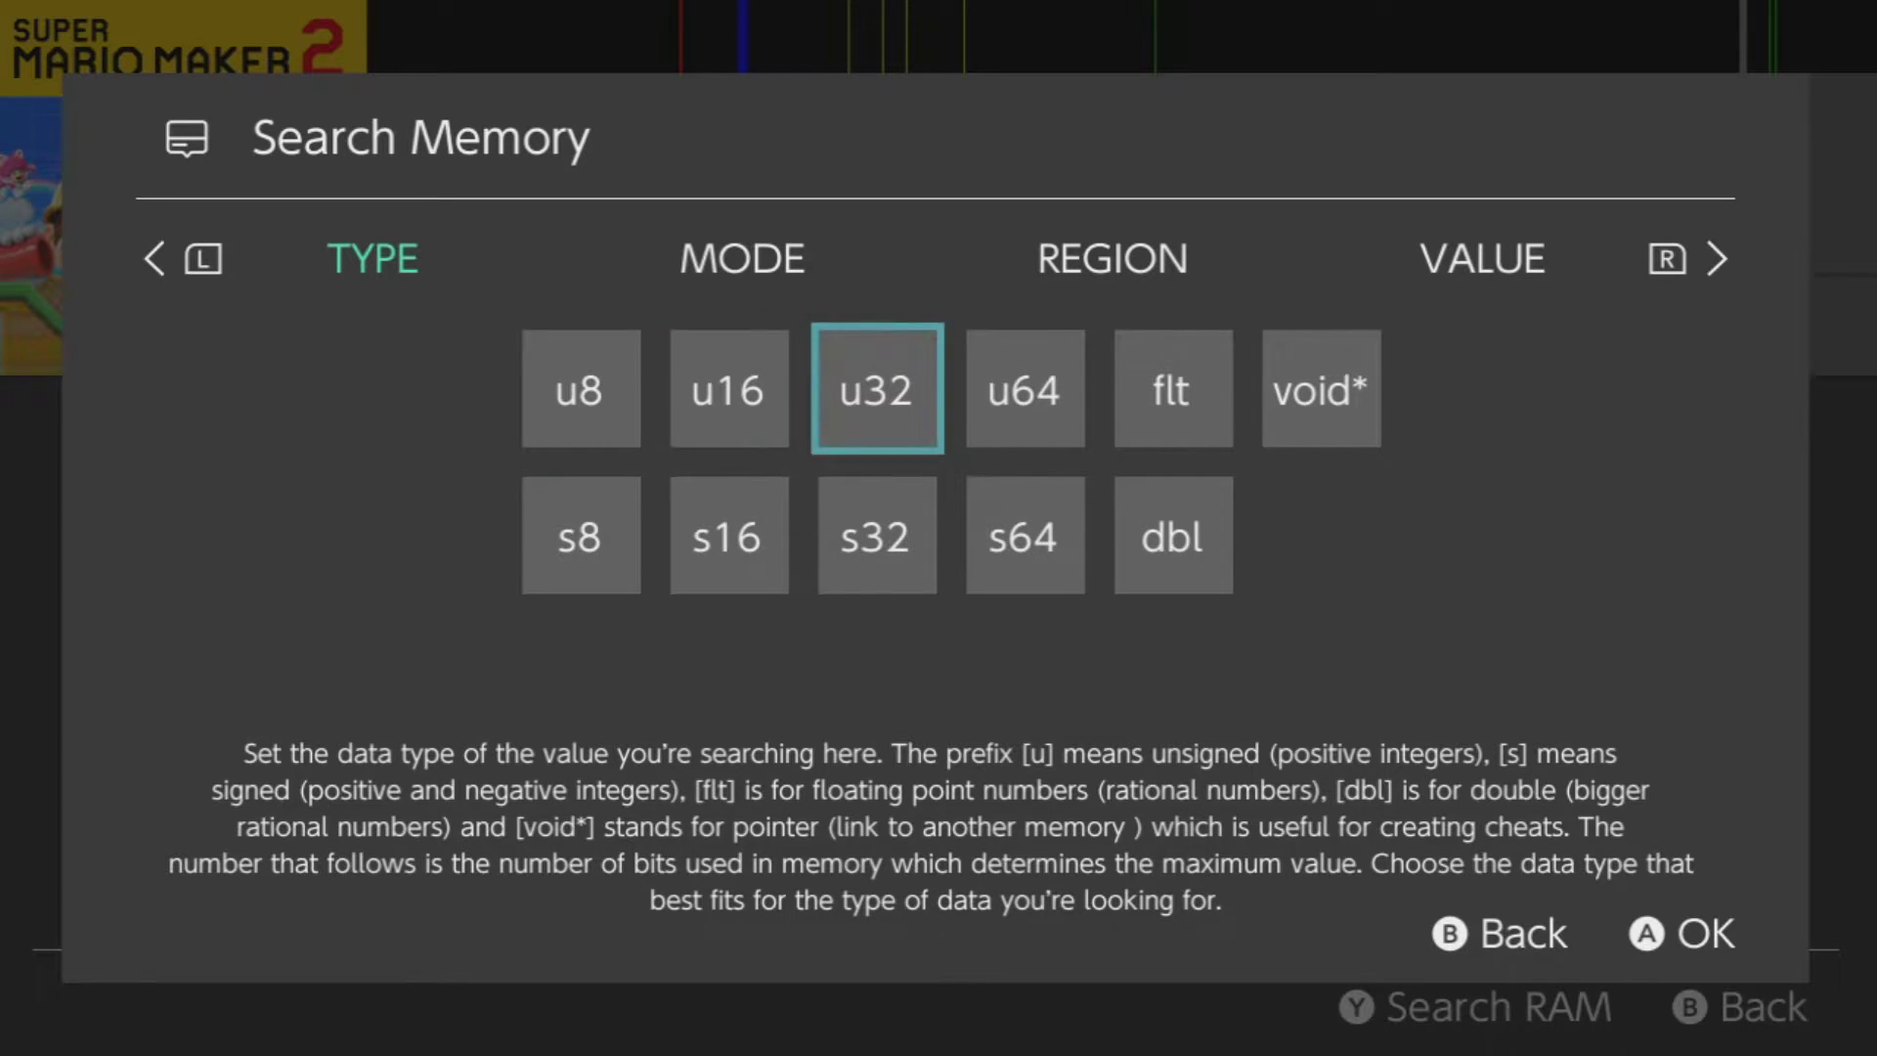
pyautogui.press('Right')
pyautogui.press('Right')
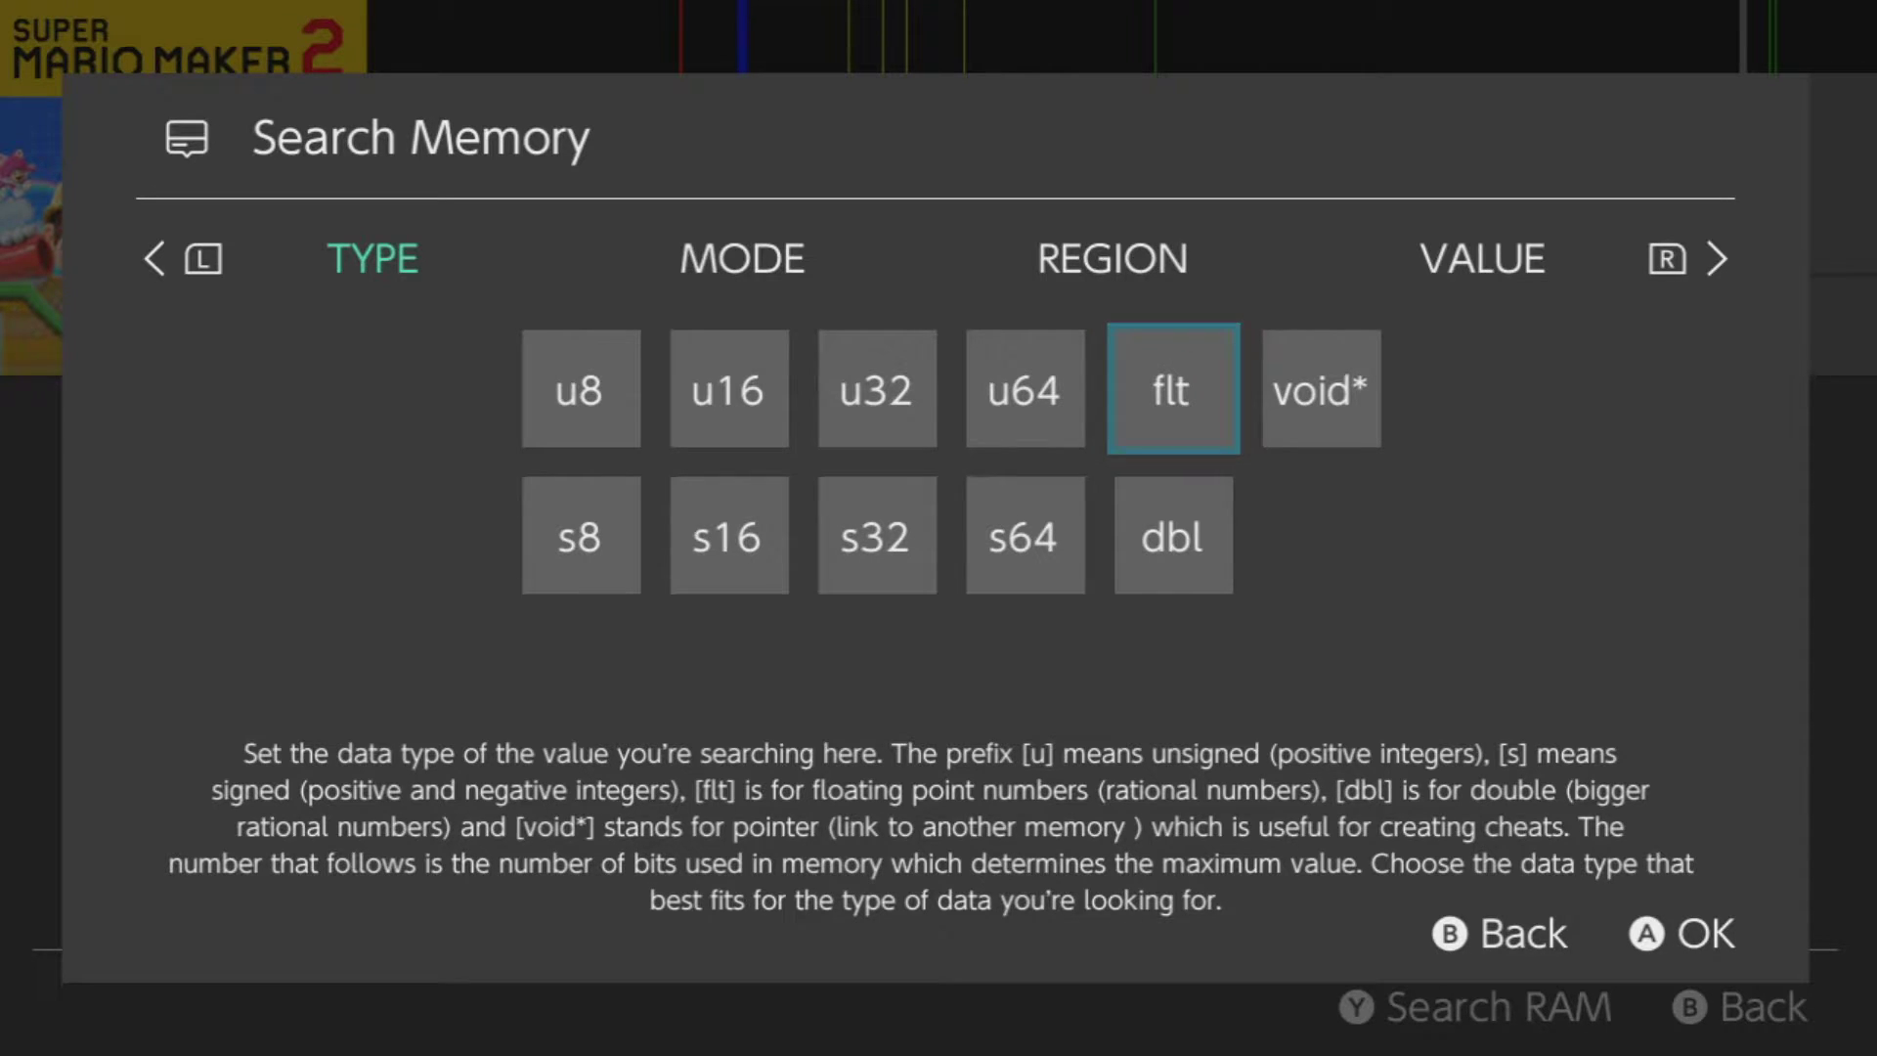
pyautogui.click(876, 388)
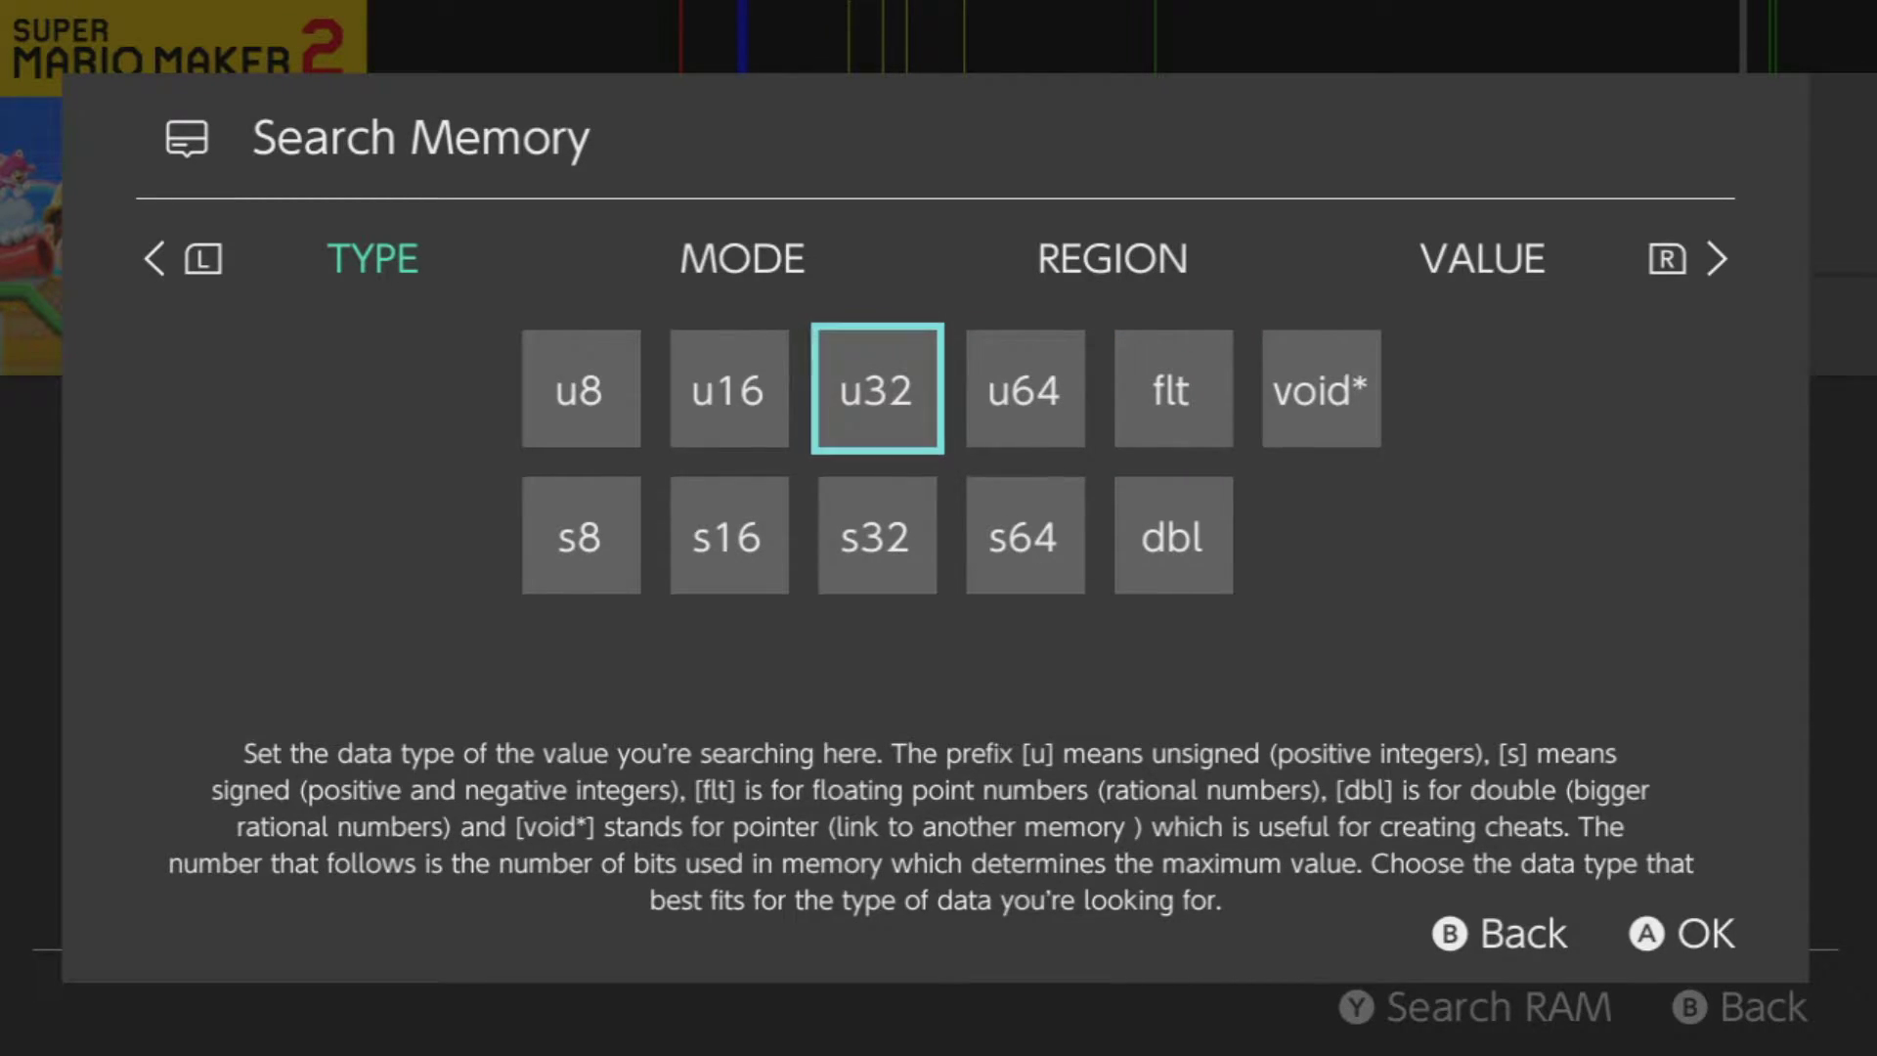
pyautogui.click(1173, 388)
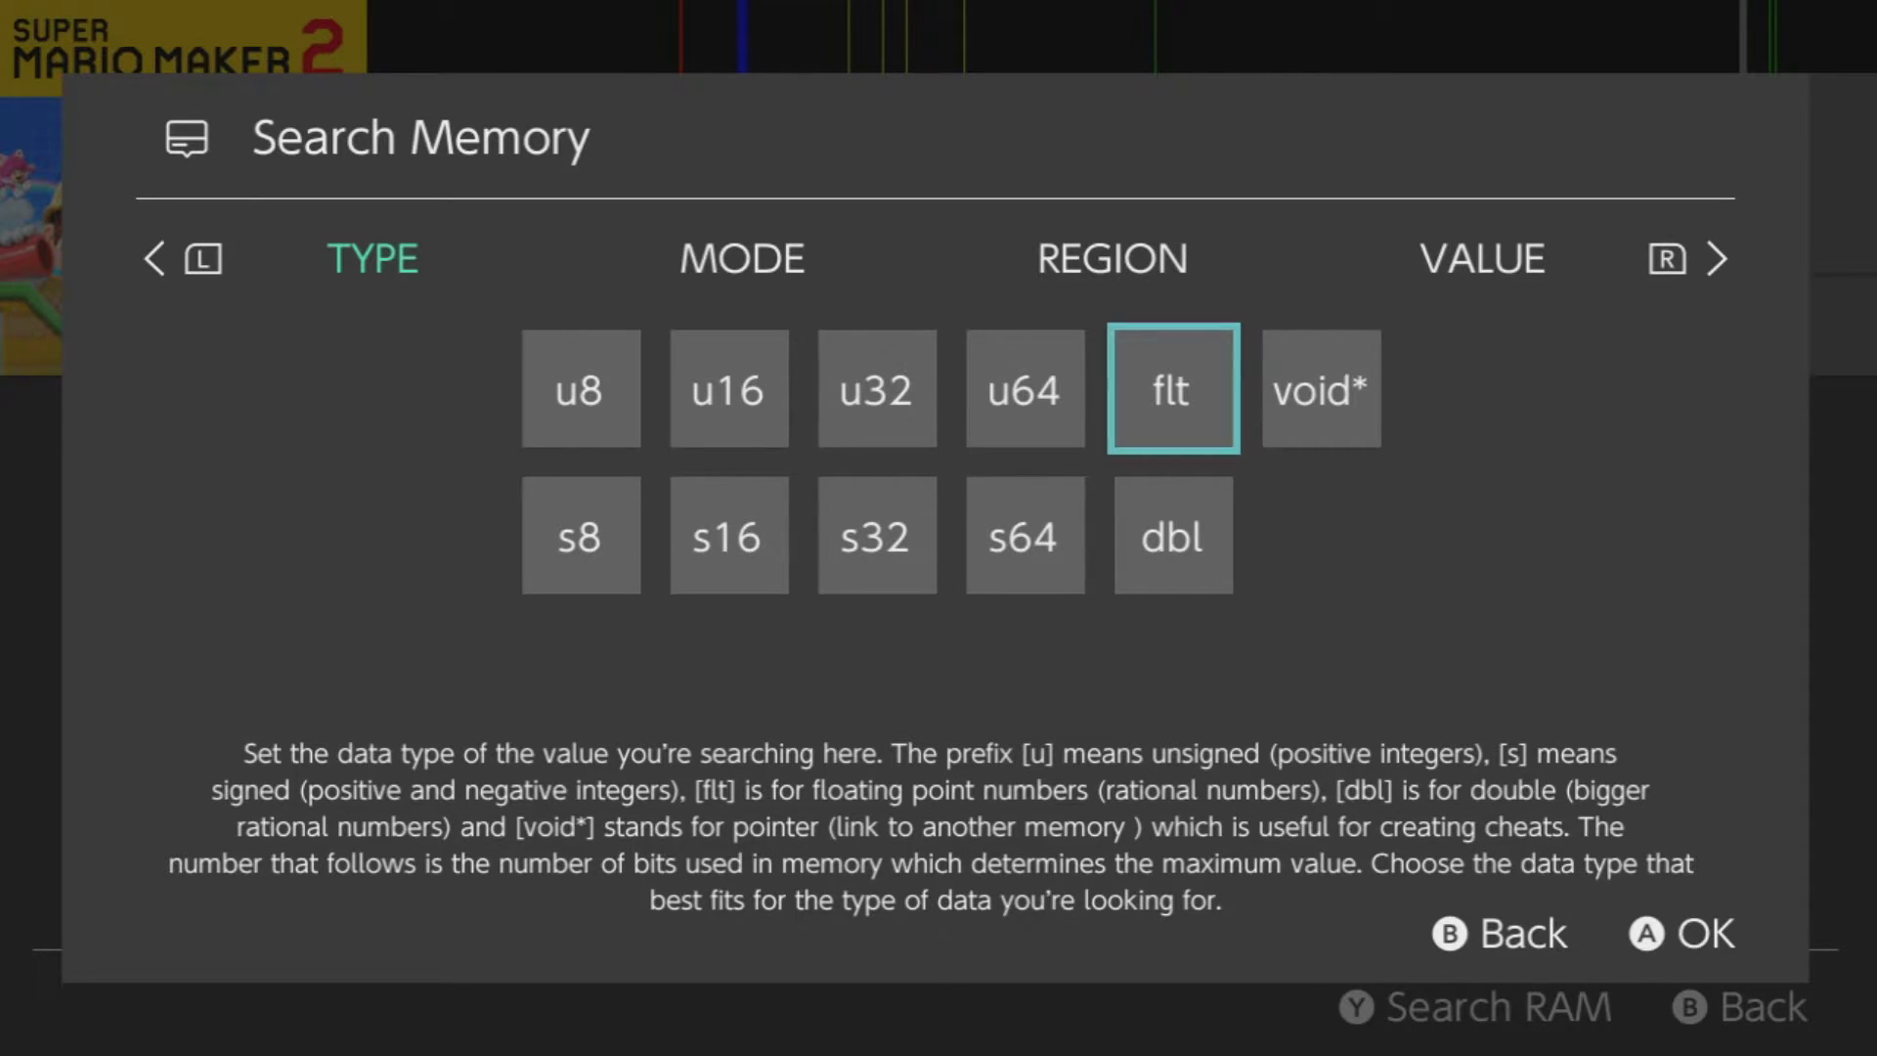
# Review the void* type and the signed types from s8 to s64, comparing s8 with its unsigned counterpart
pyautogui.press('Right')
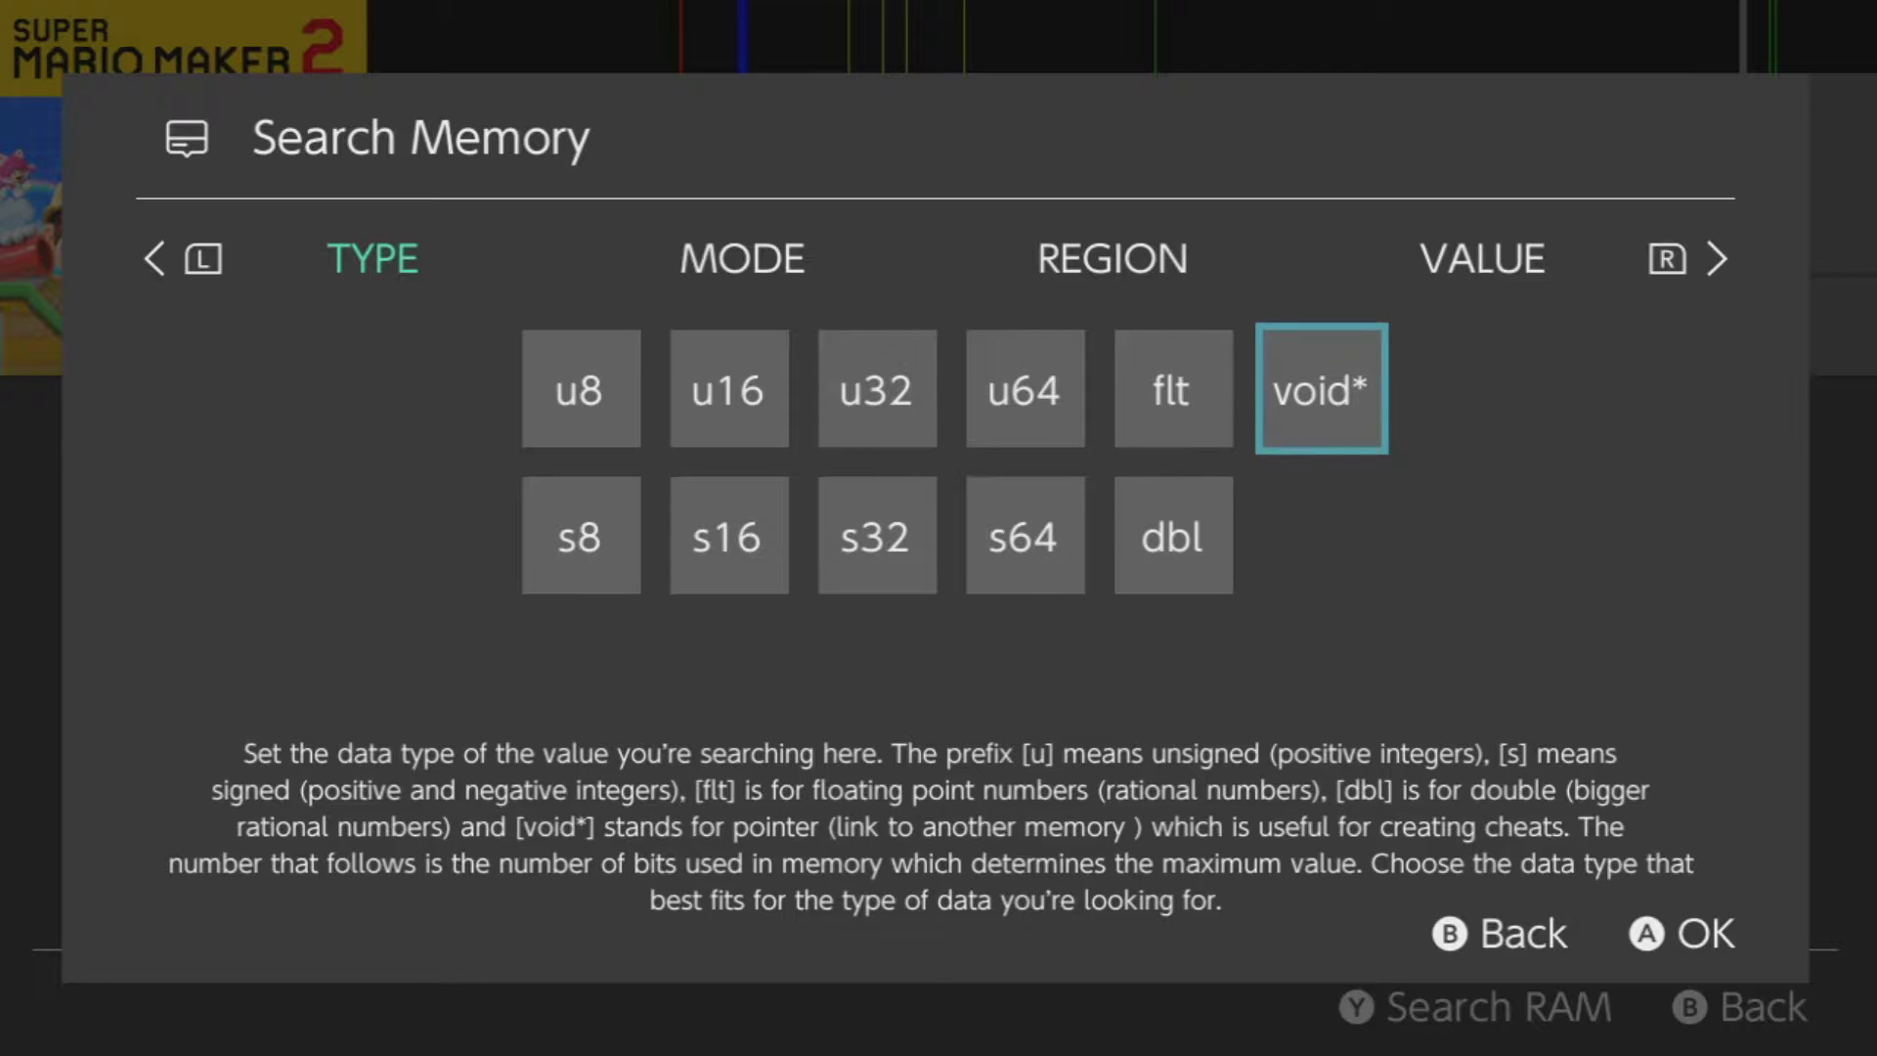
pyautogui.press('Right')
pyautogui.press('Right')
pyautogui.press('Right')
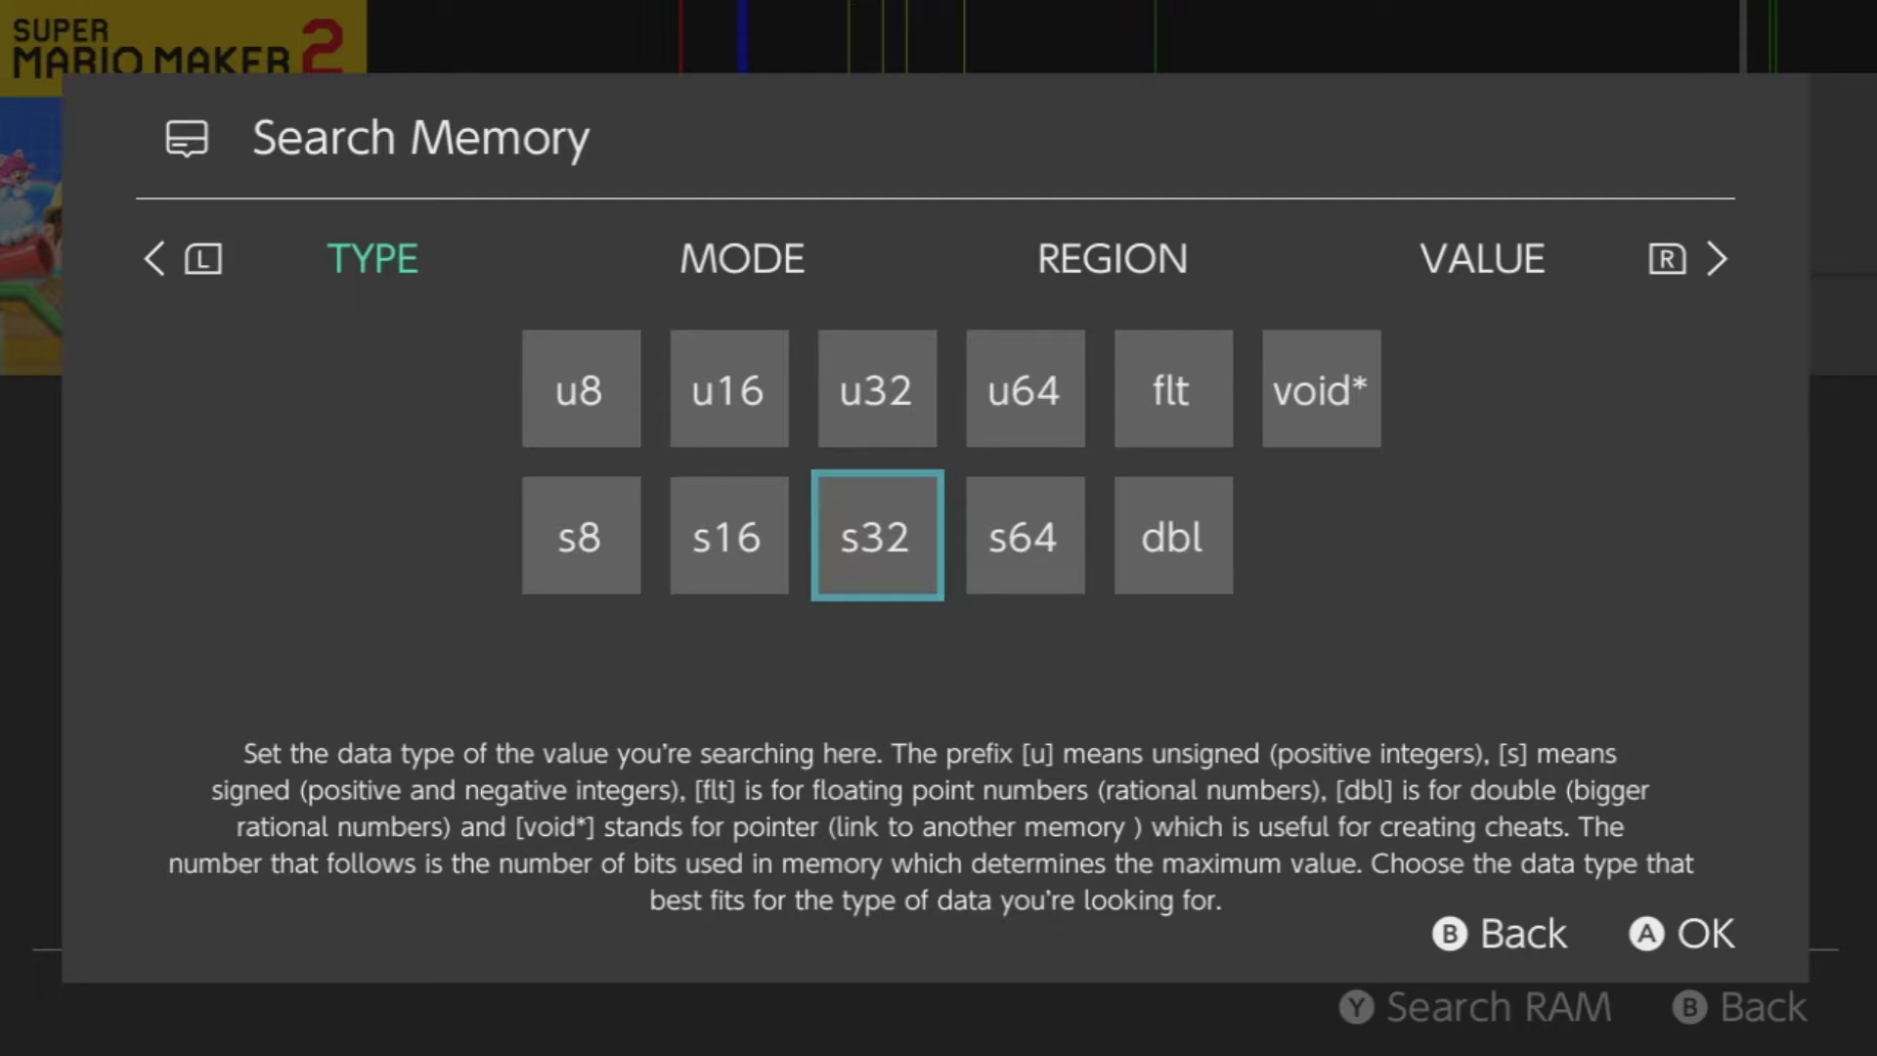
pyautogui.press('Up')
pyautogui.press('Left')
pyautogui.press('Left')
pyautogui.press('Down')
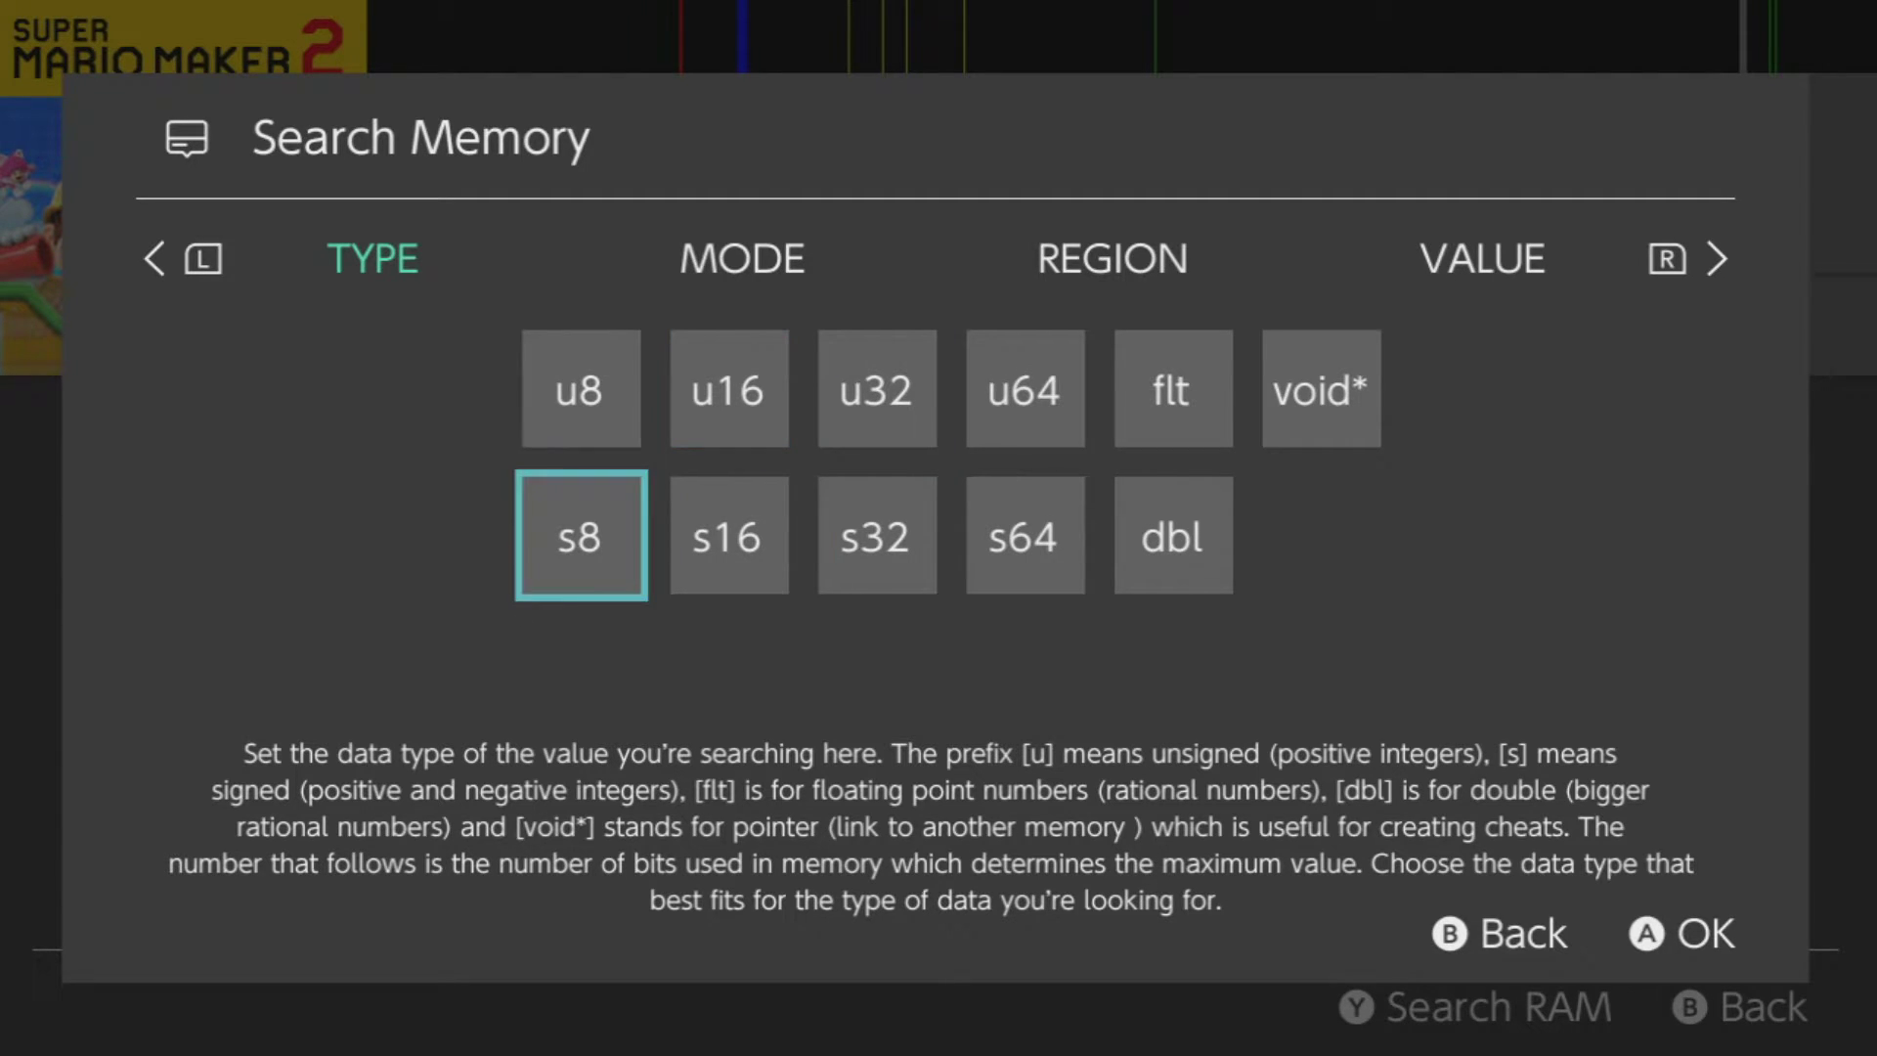
pyautogui.press('Right')
pyautogui.press('Right')
pyautogui.press('Right')
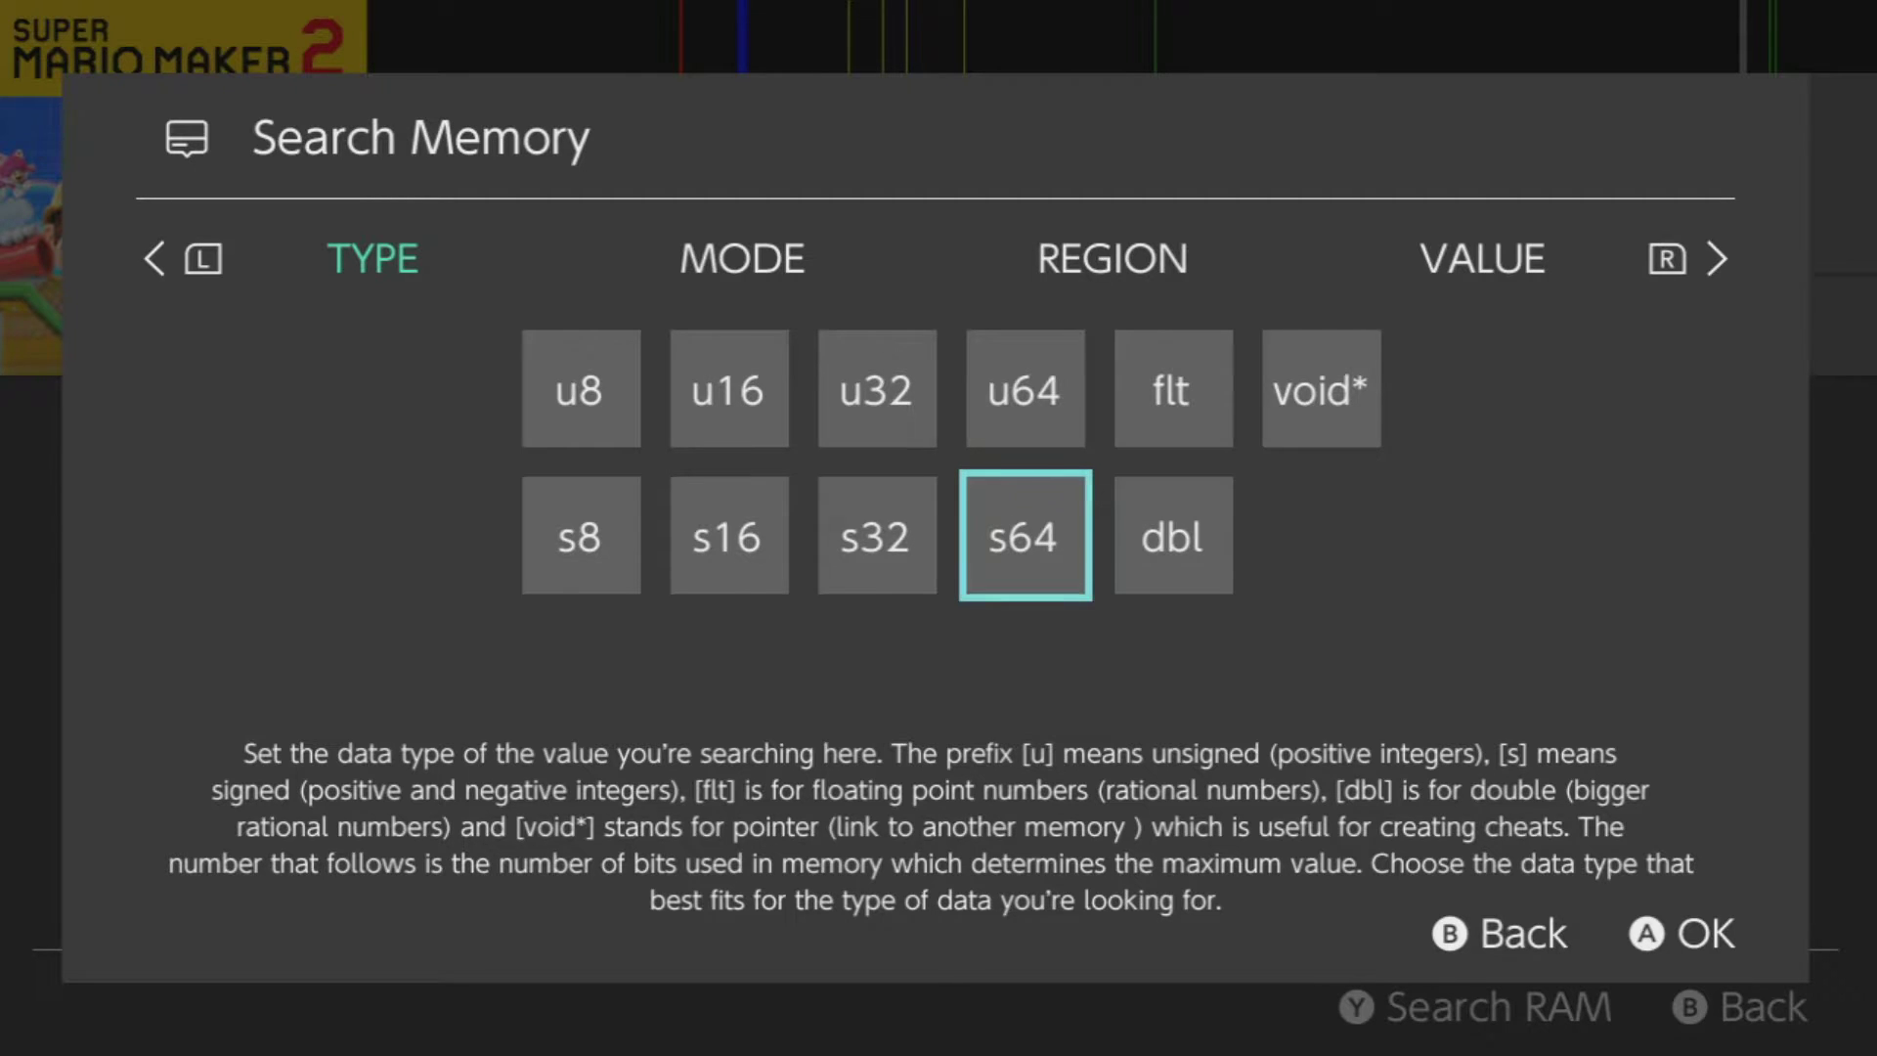
pyautogui.press('Left')
pyautogui.press('Left')
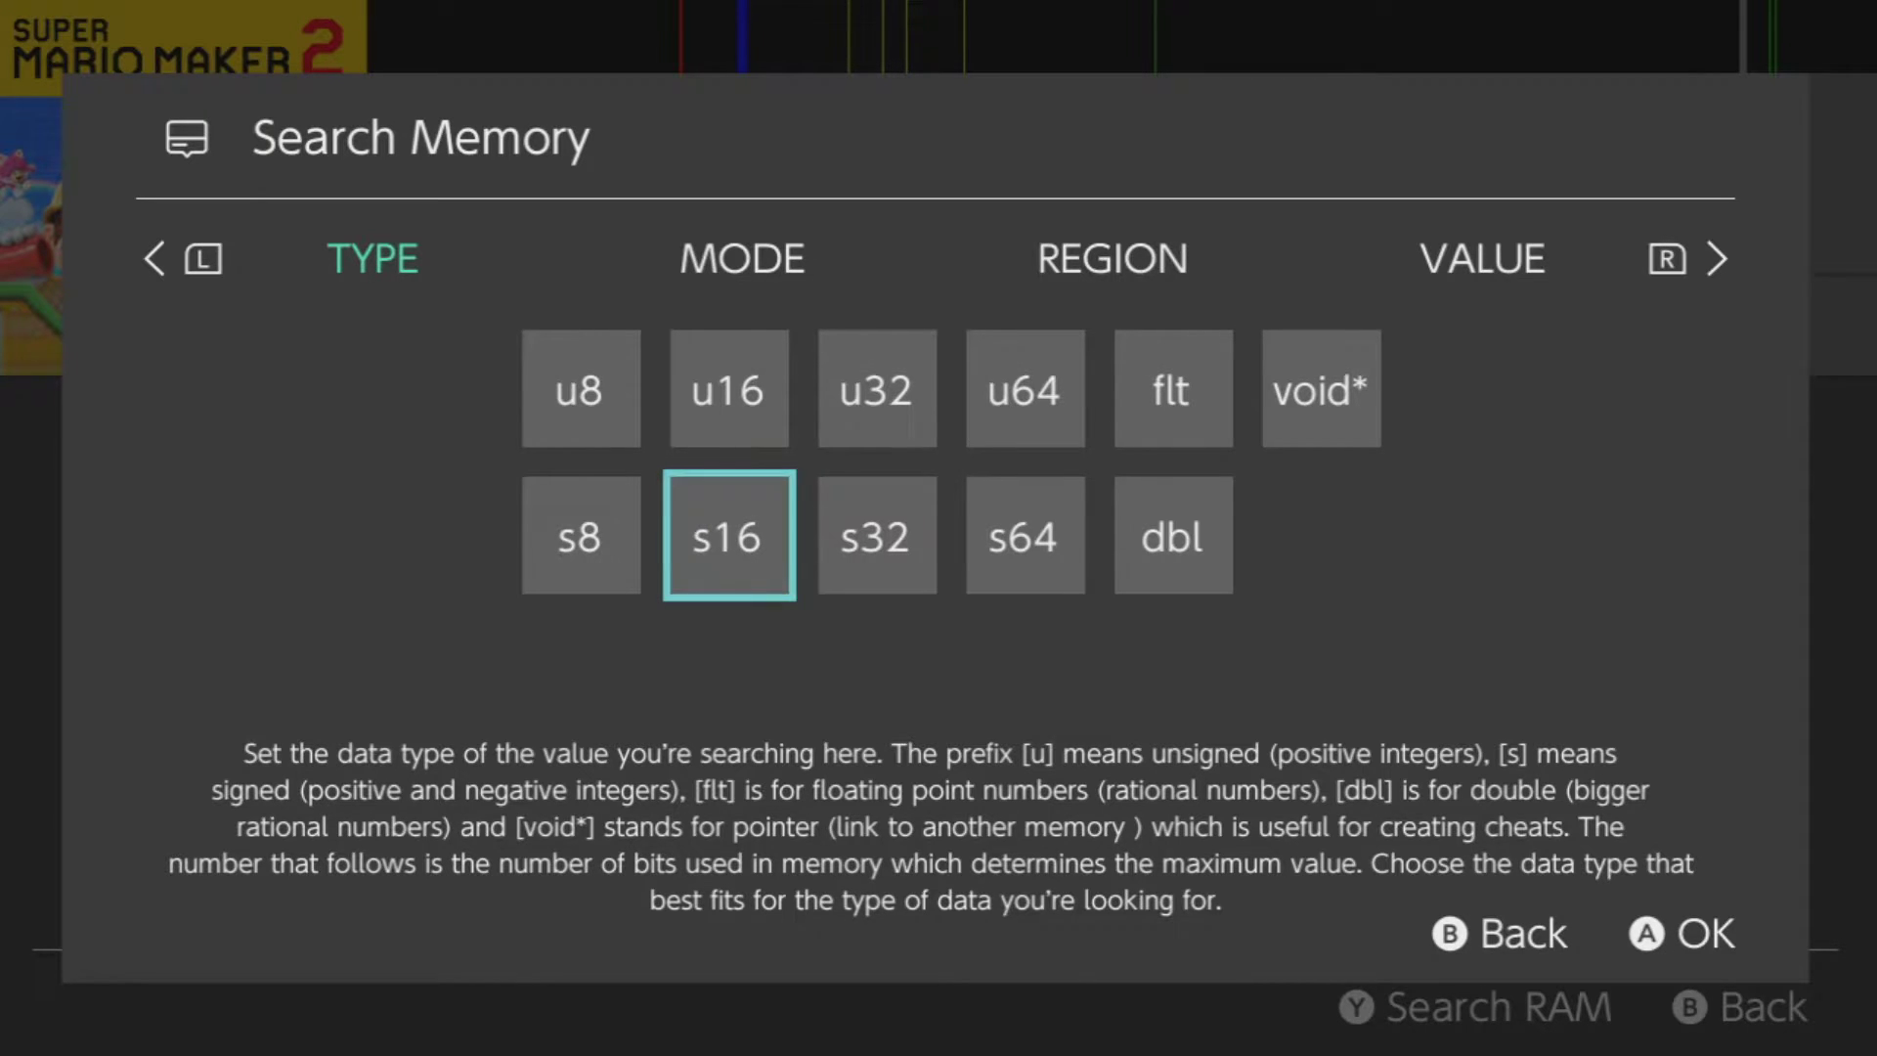
pyautogui.press('Left')
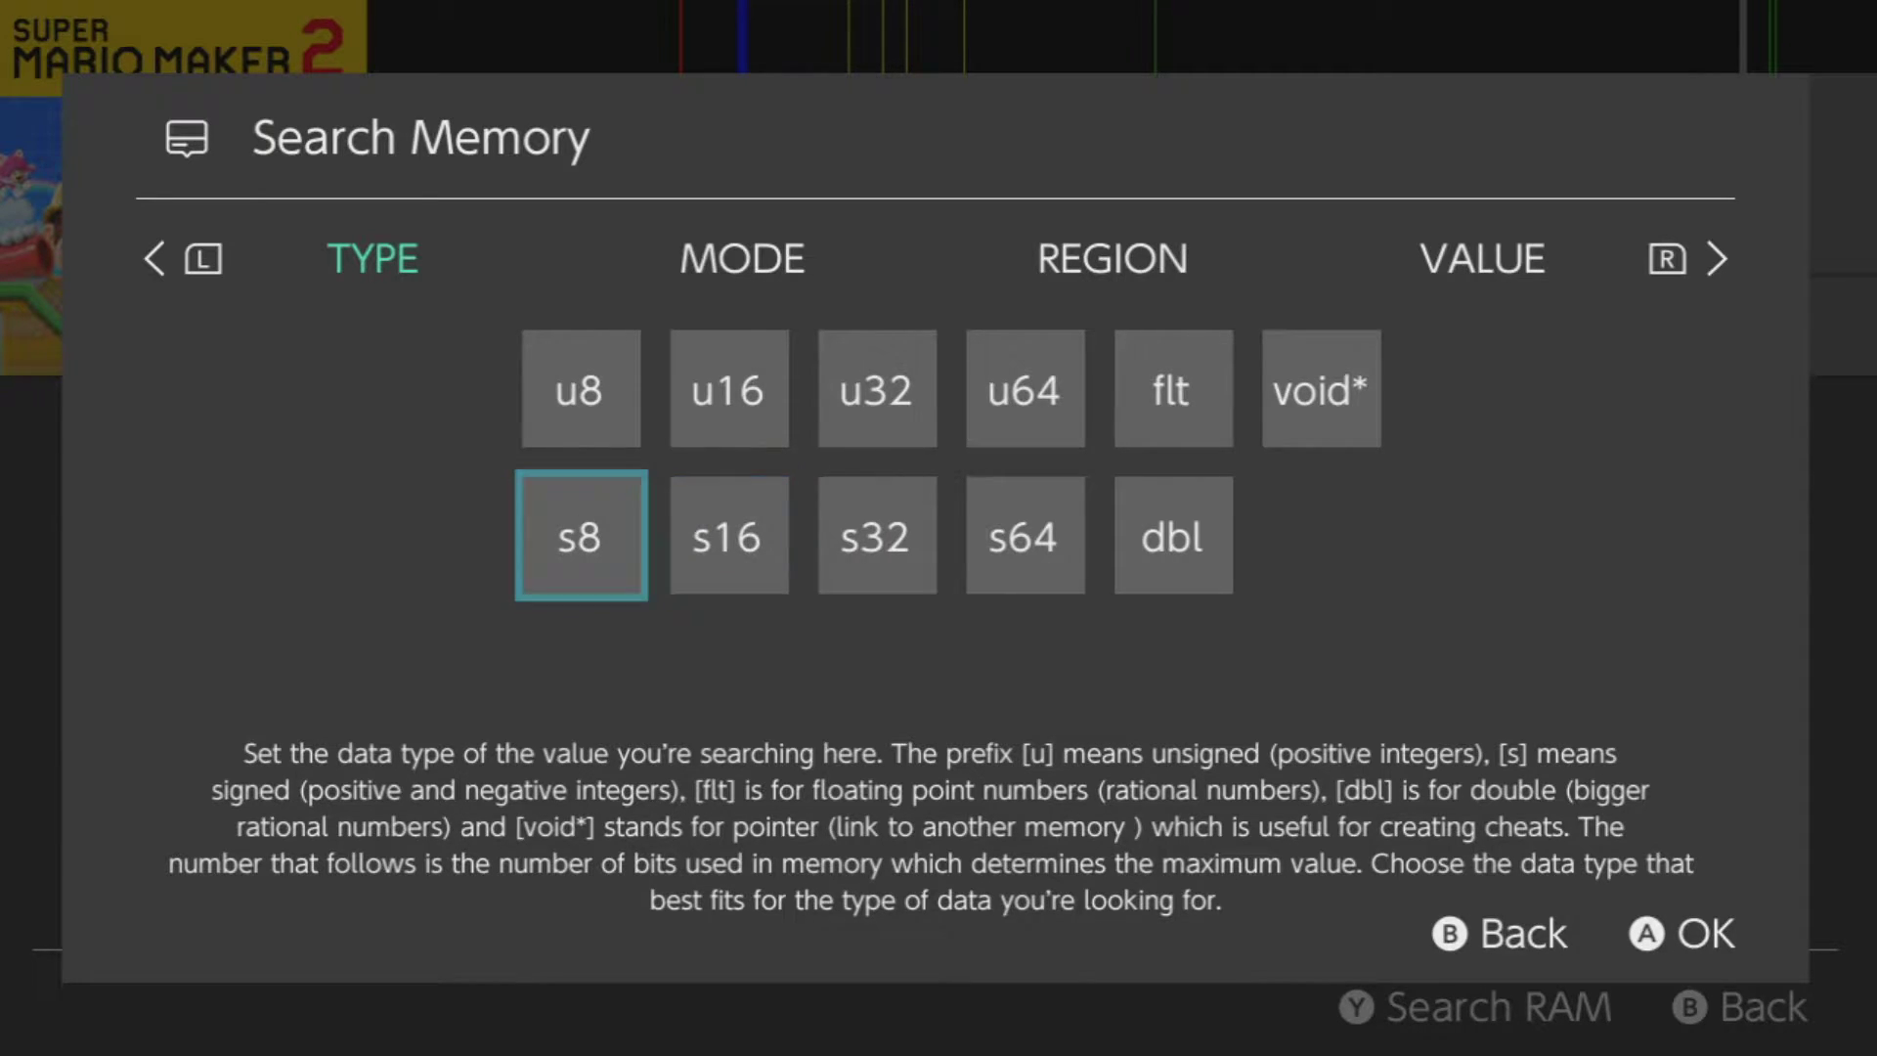
pyautogui.press('Up')
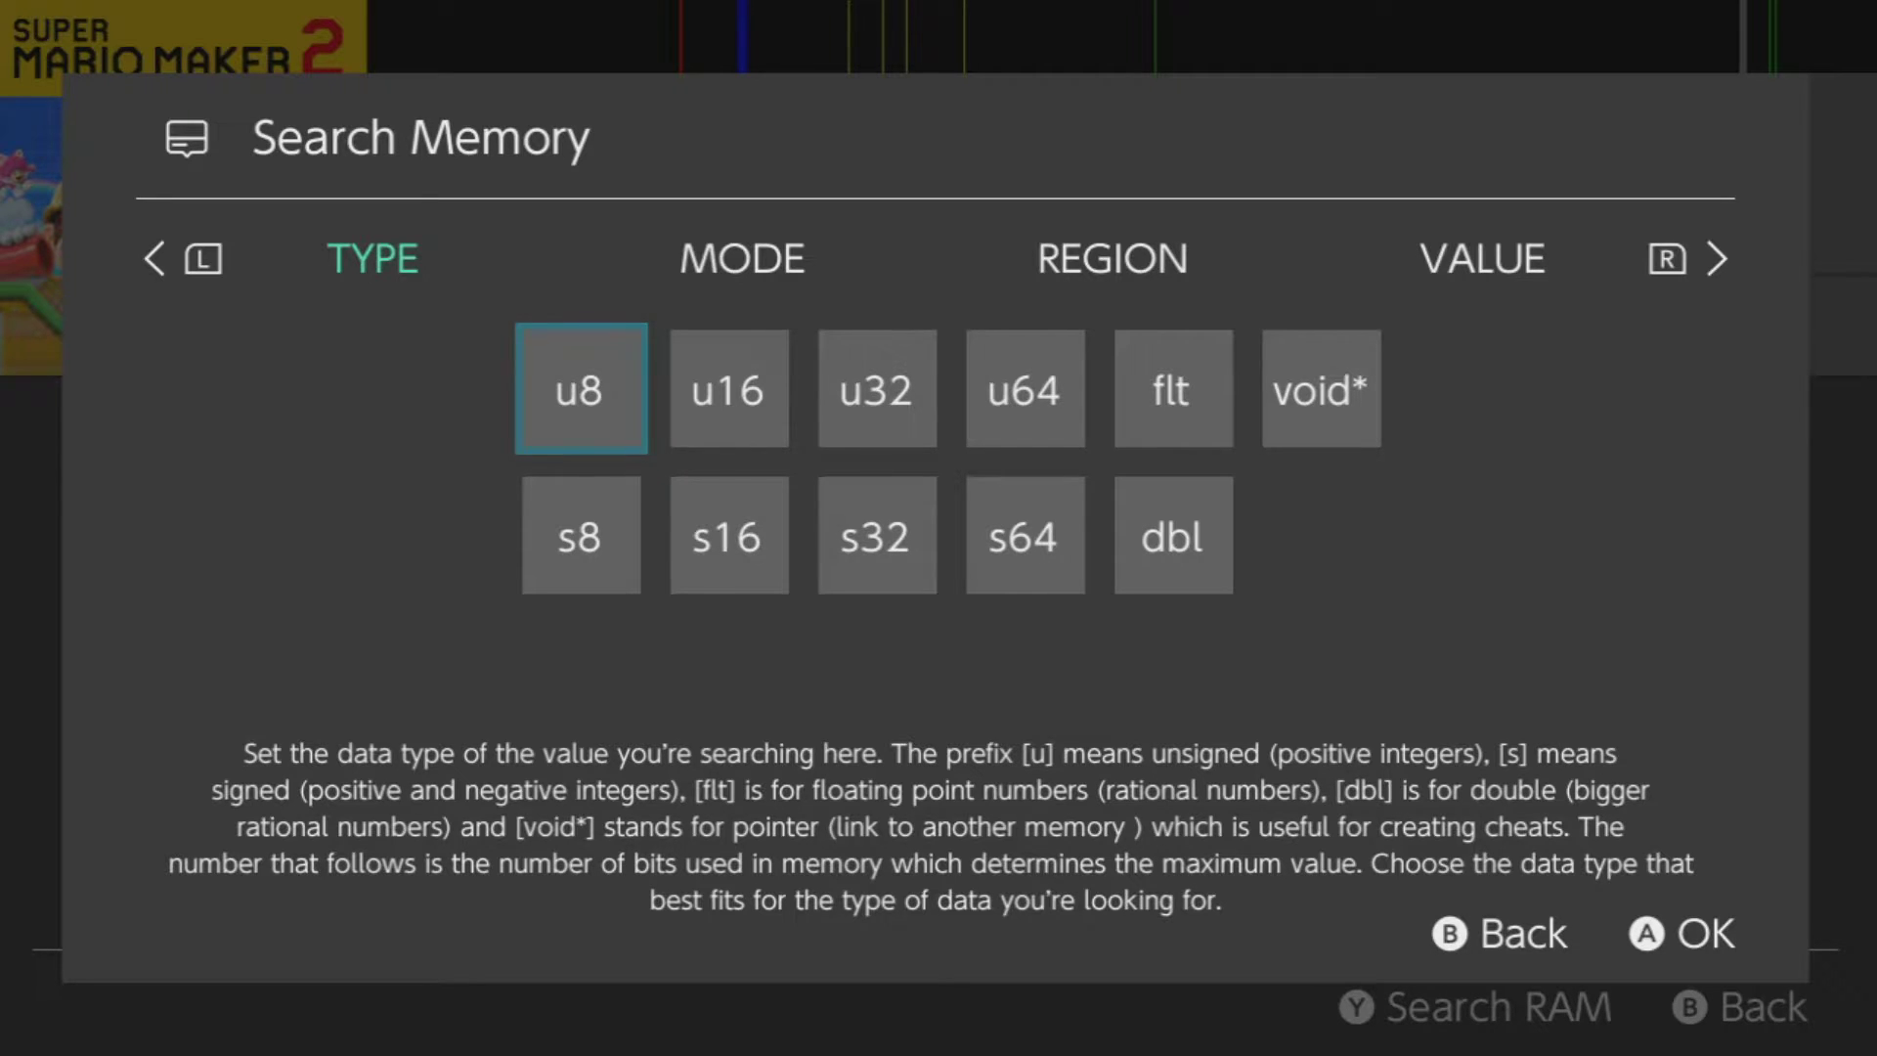
# Compare the signed s8 type with the unsigned u8 and u32 types for the memory search
pyautogui.press('Down')
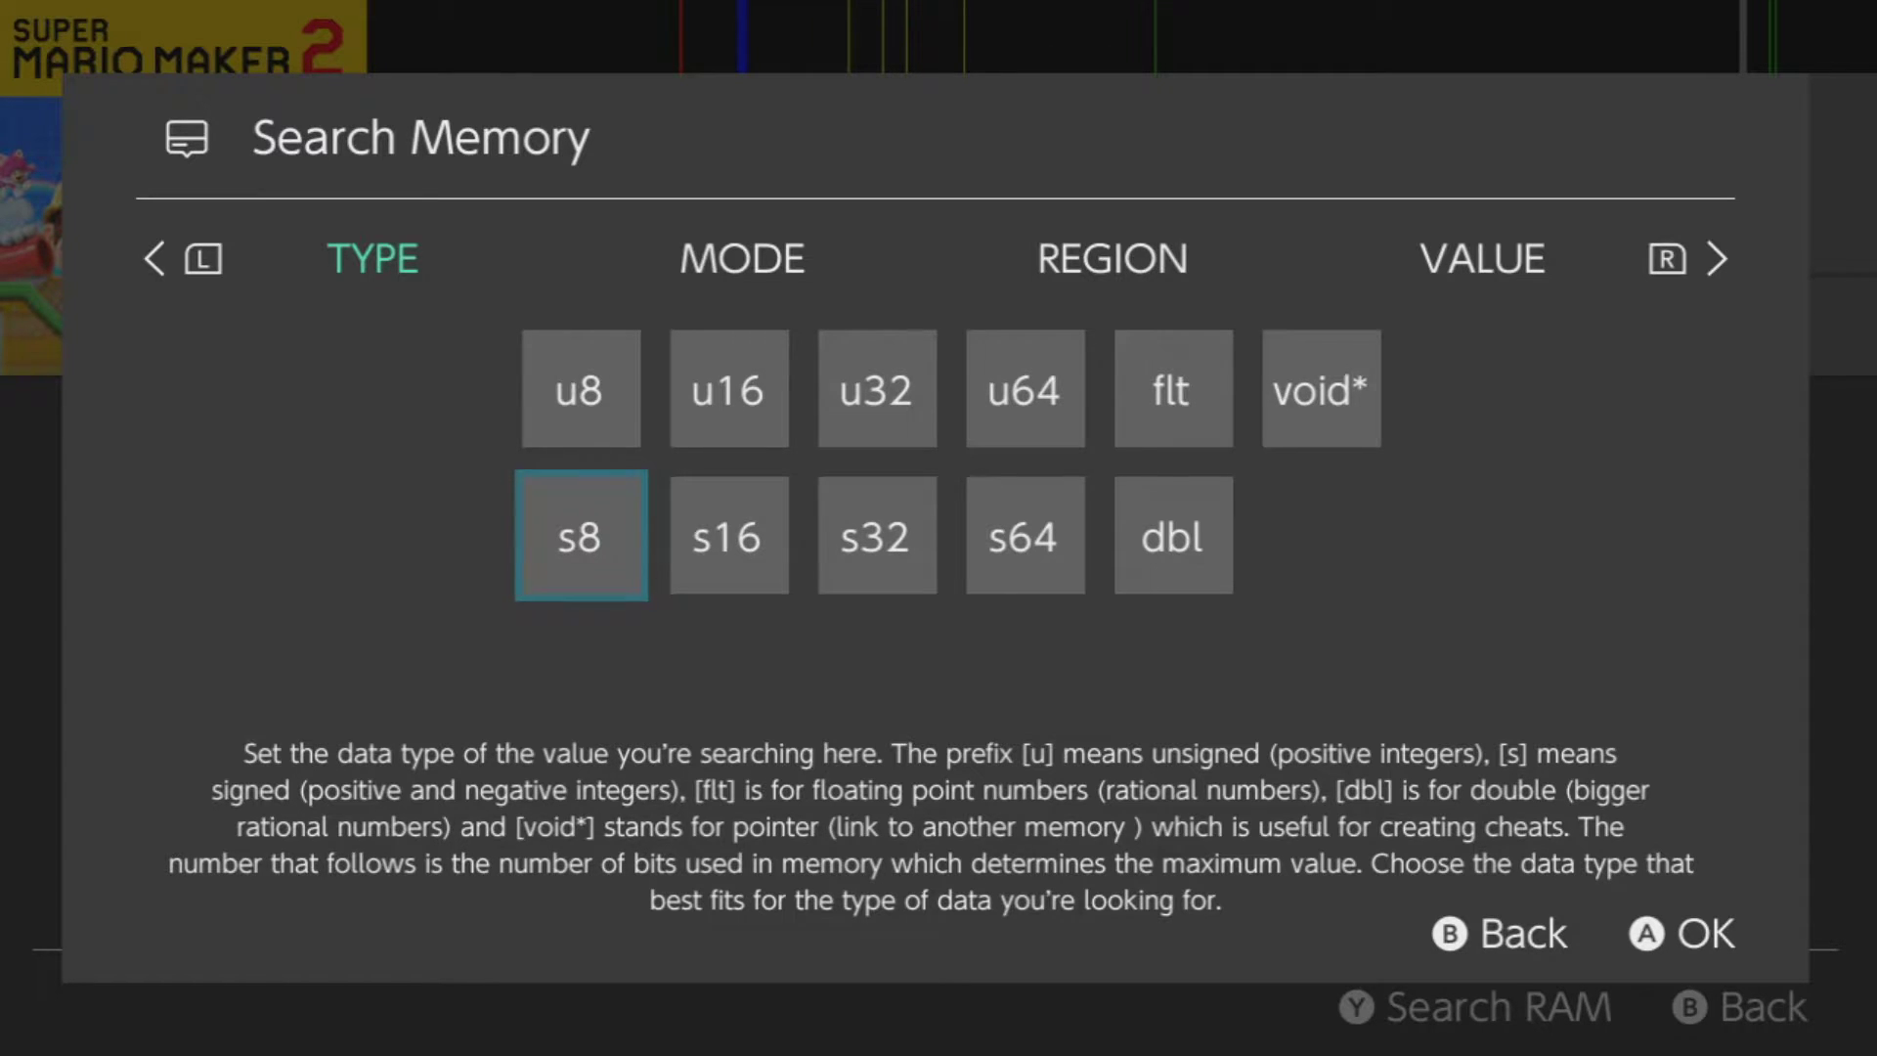
pyautogui.press('Right')
pyautogui.press('Right')
pyautogui.press('Up')
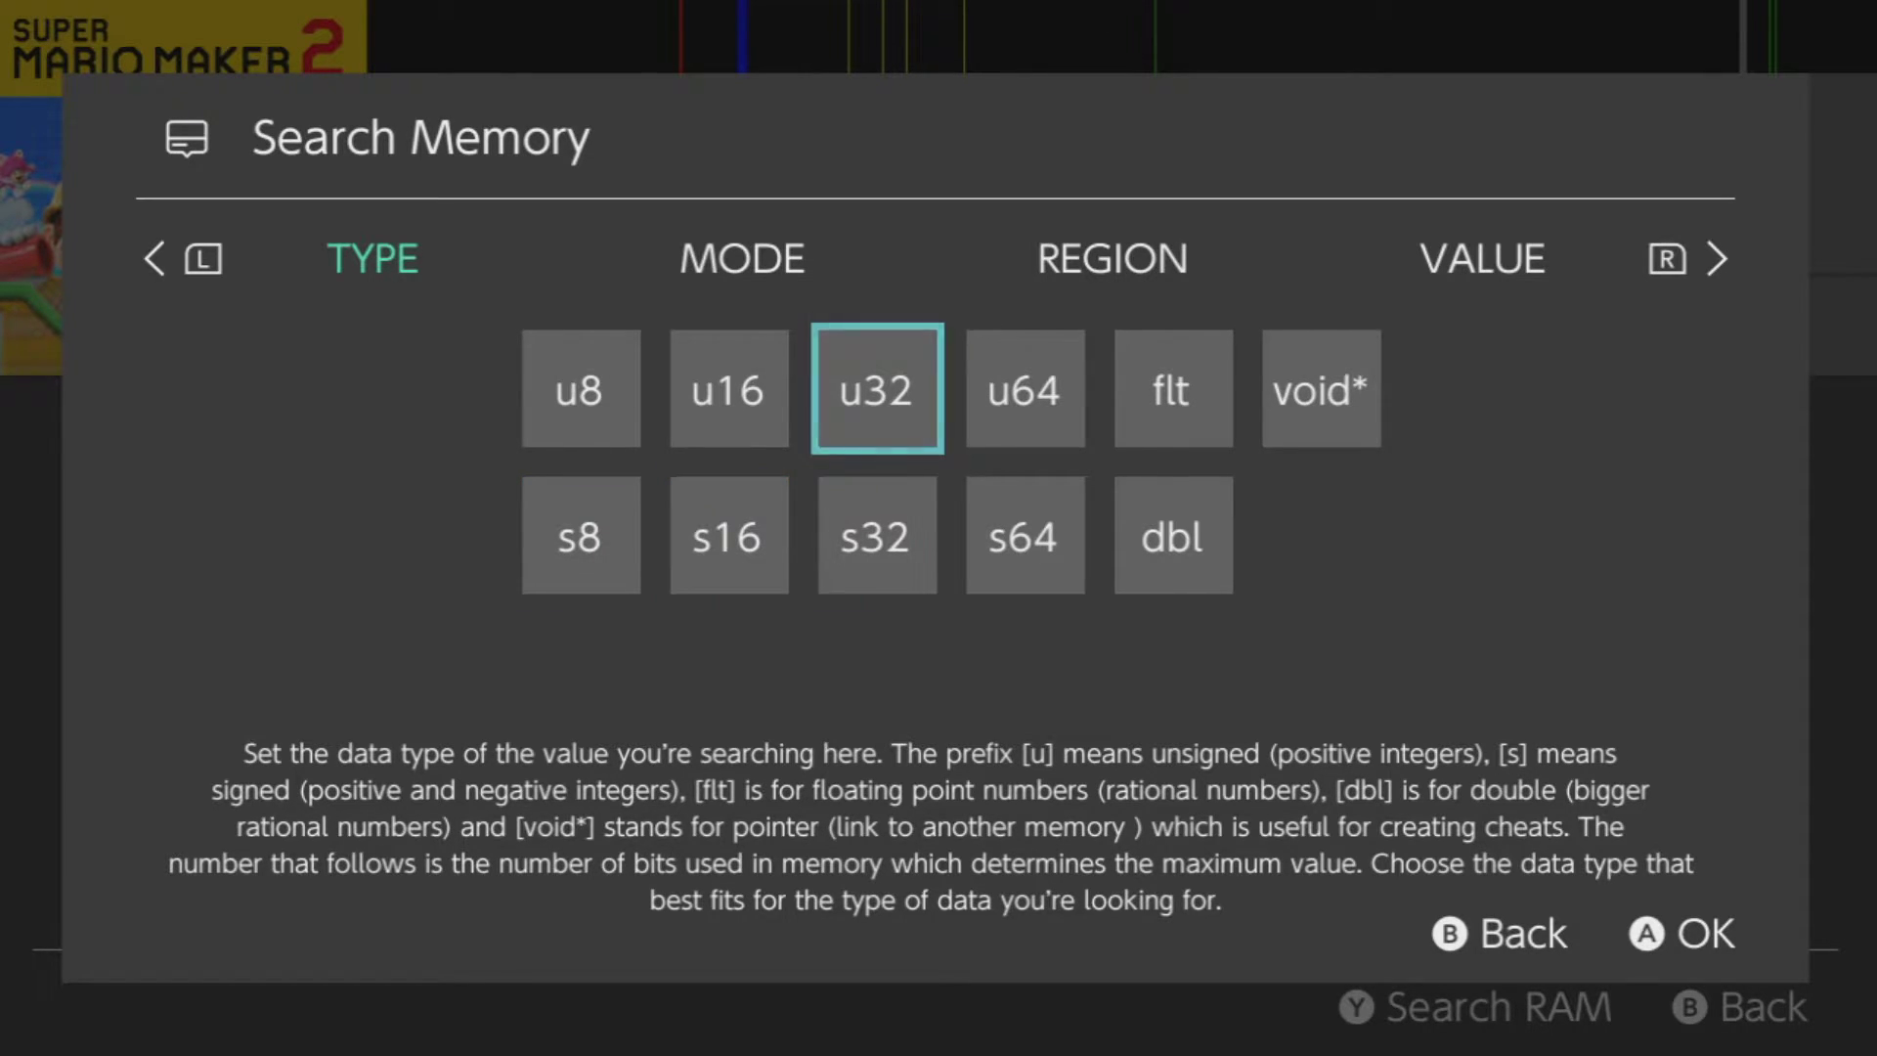
pyautogui.press('Left')
pyautogui.press('Left')
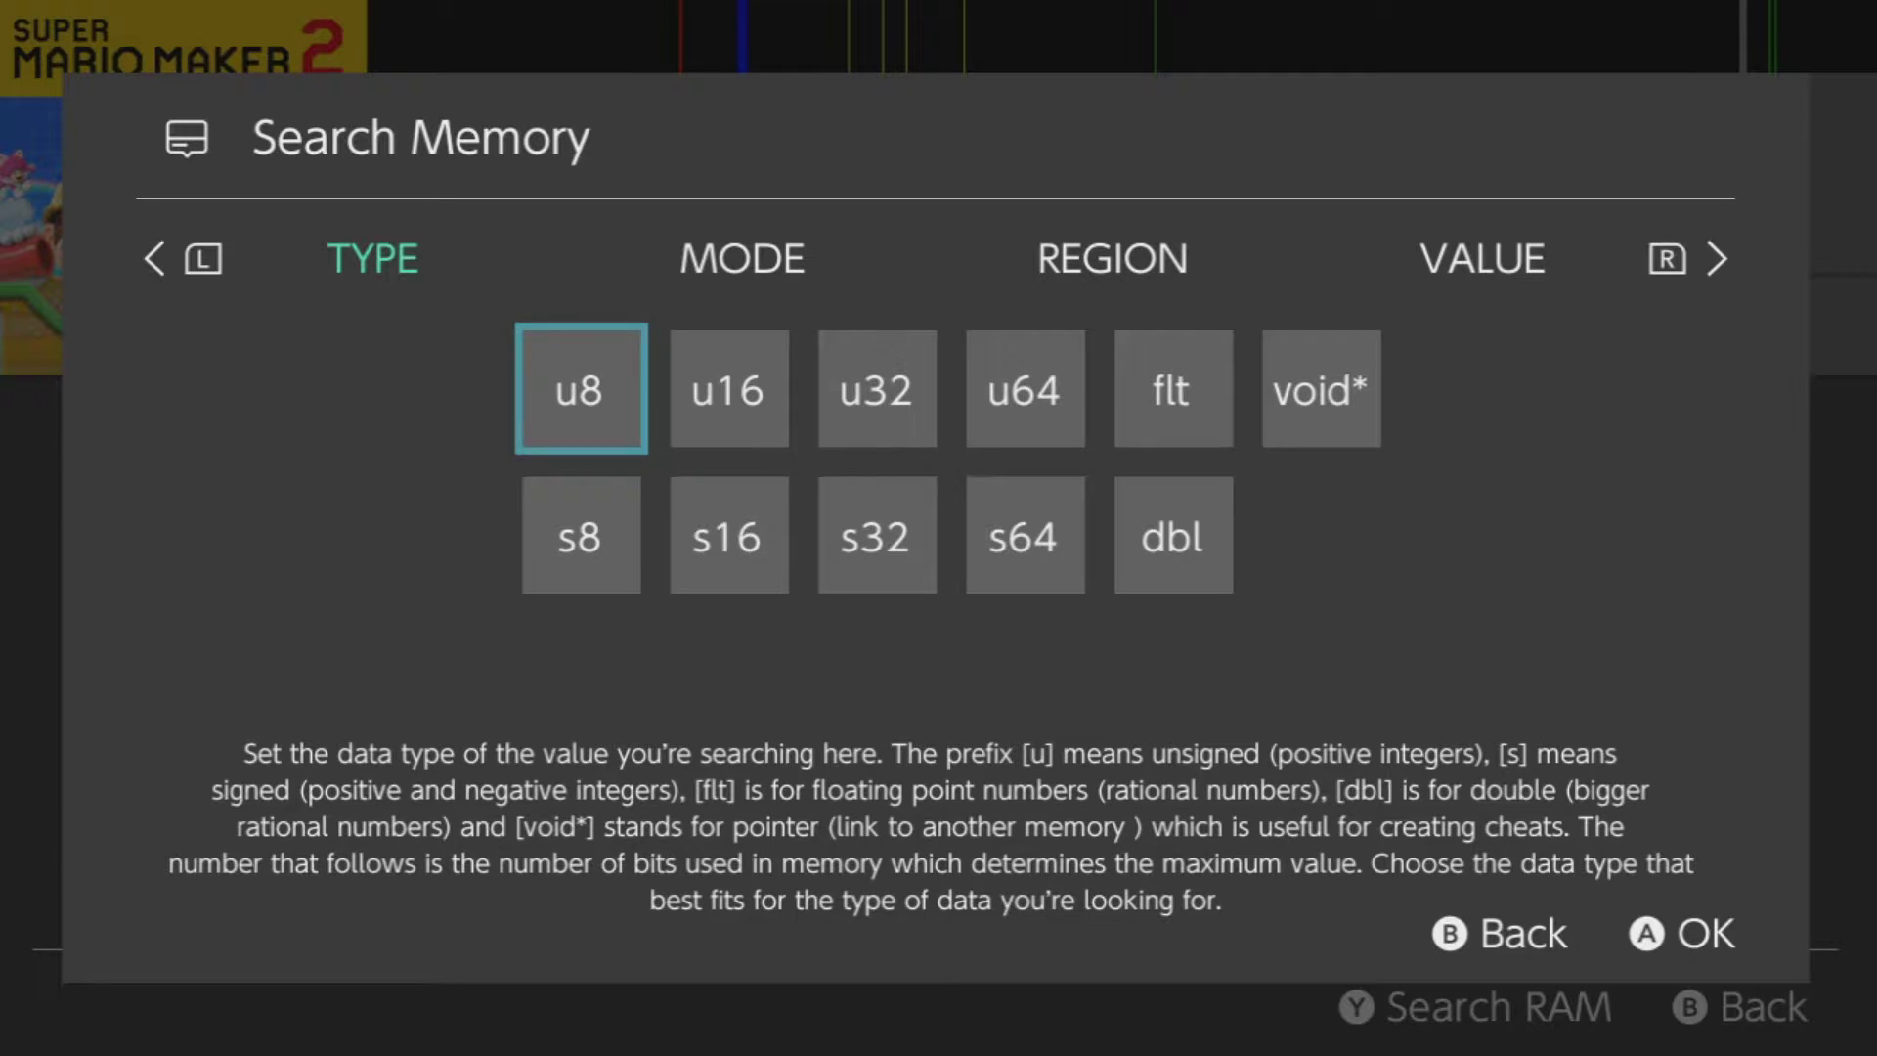
pyautogui.press('Right')
pyautogui.press('Right')
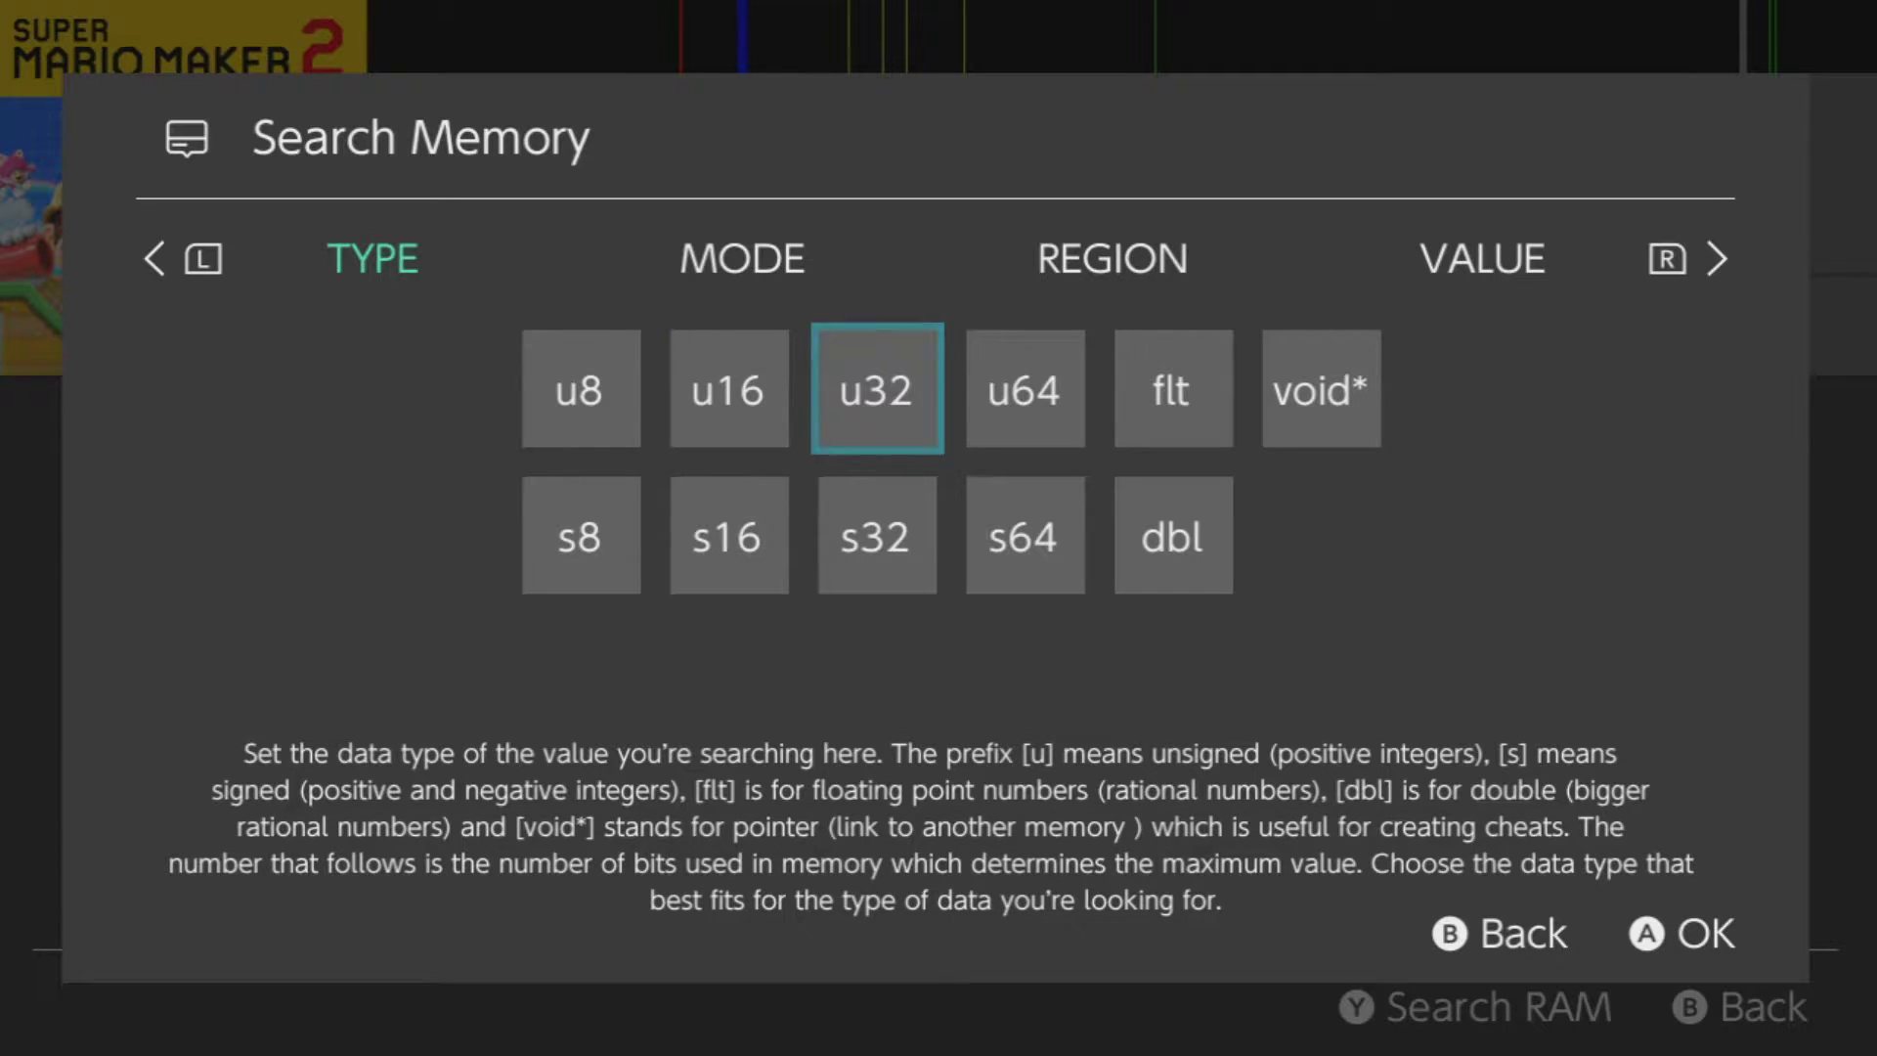
# Compare the flt and dbl types for searching floating point numbers
pyautogui.press('Down')
pyautogui.press('Right')
pyautogui.press('Right')
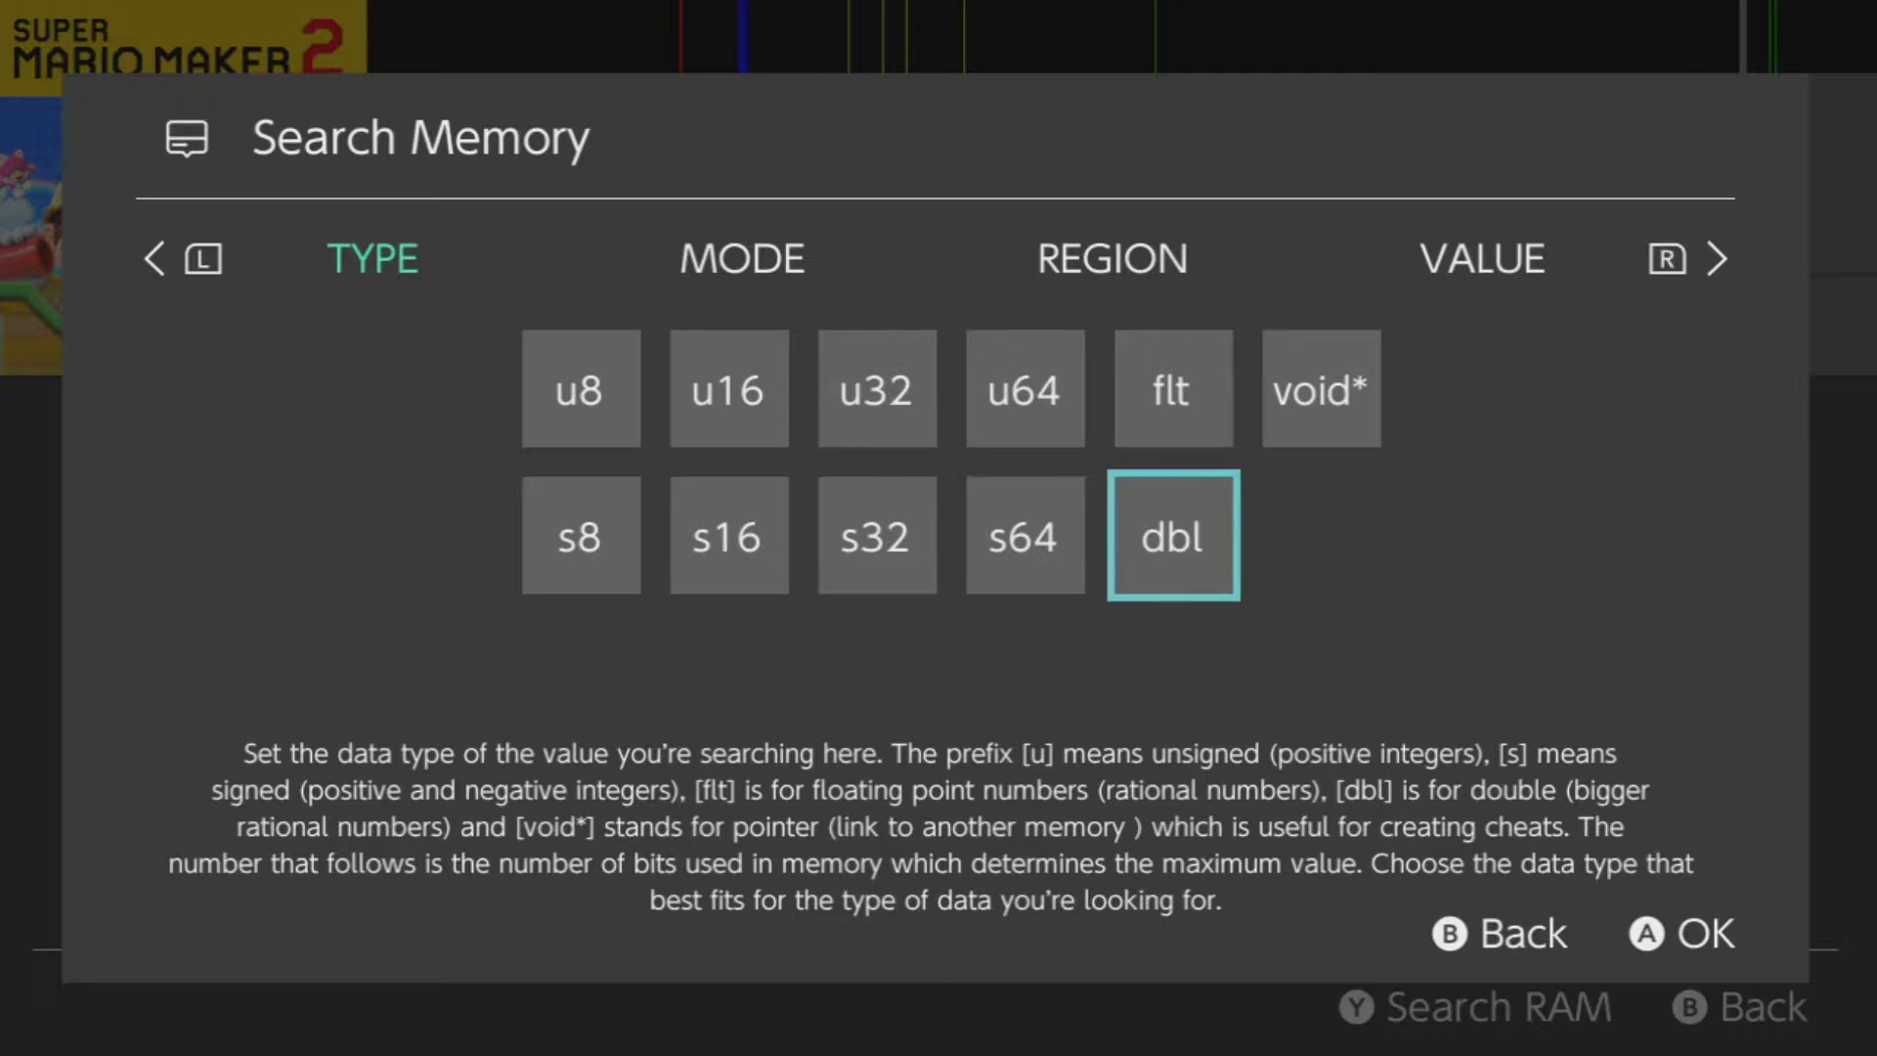
pyautogui.press('Up')
pyautogui.press('Down')
pyautogui.press('Up')
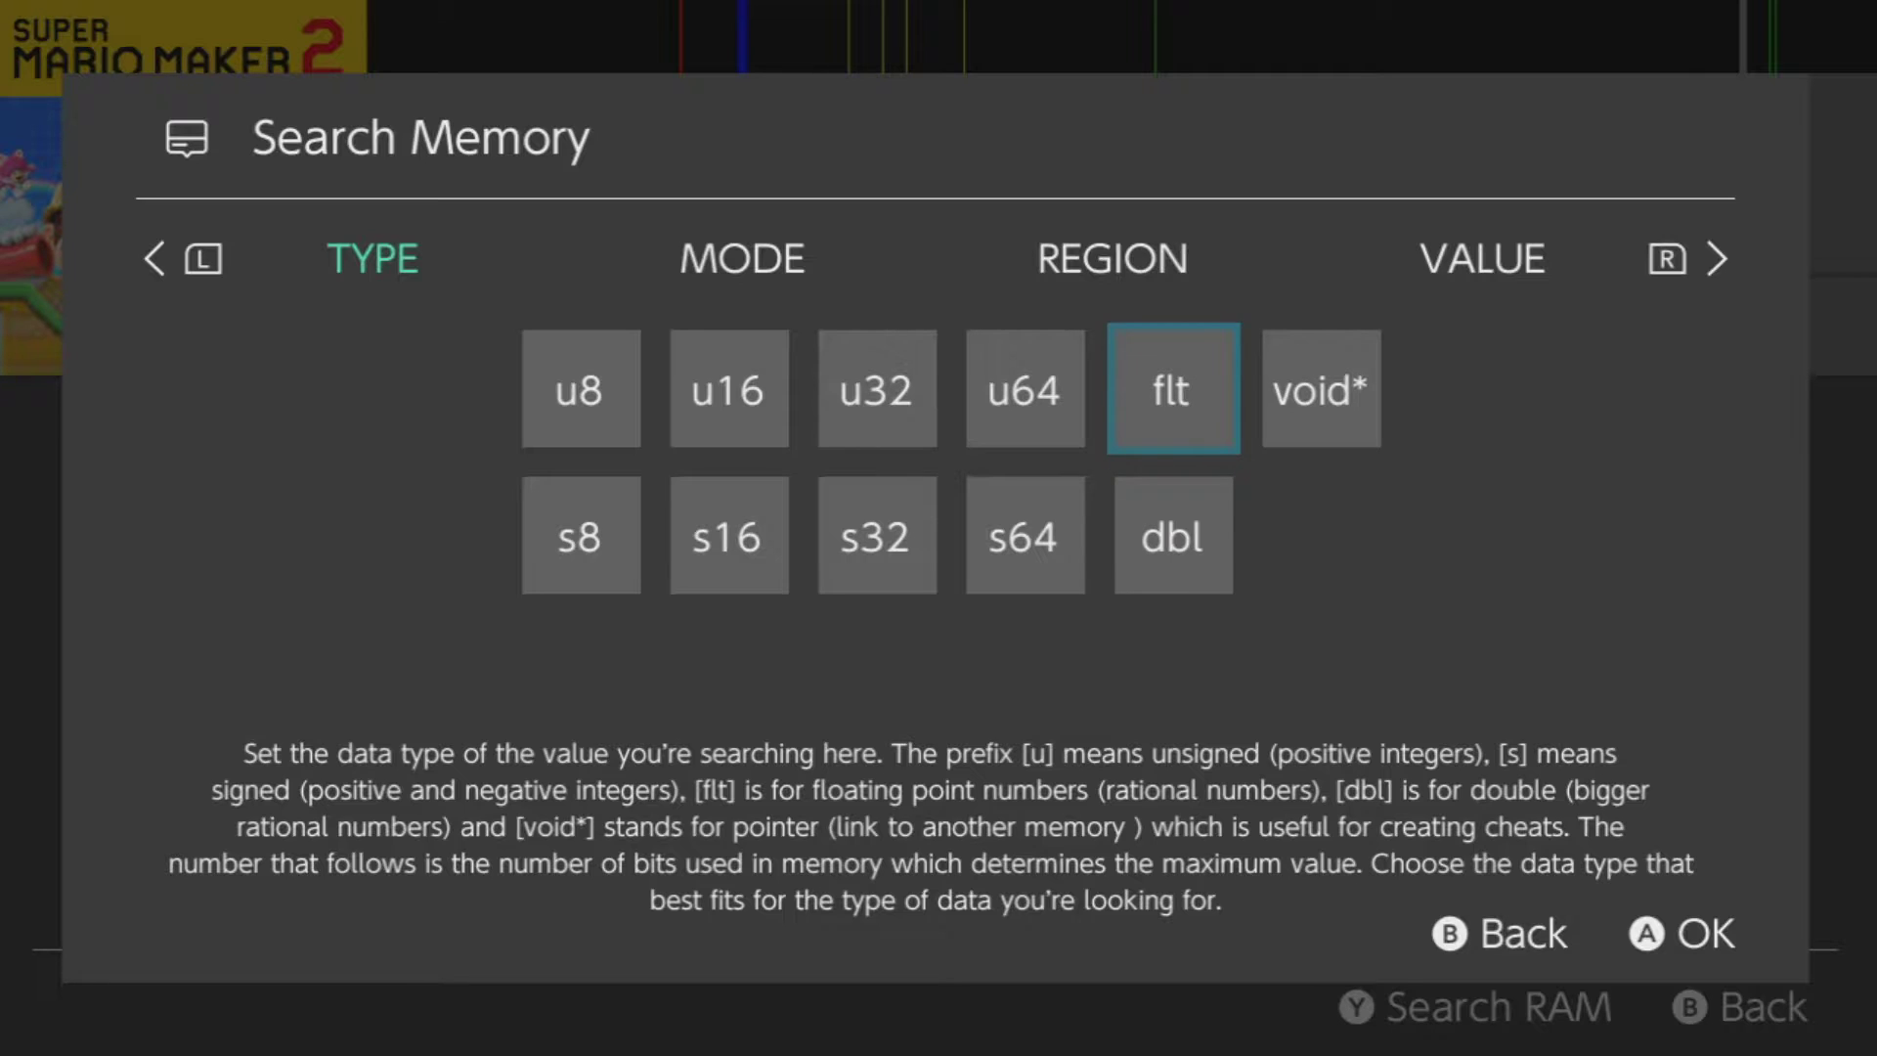
pyautogui.press('Down')
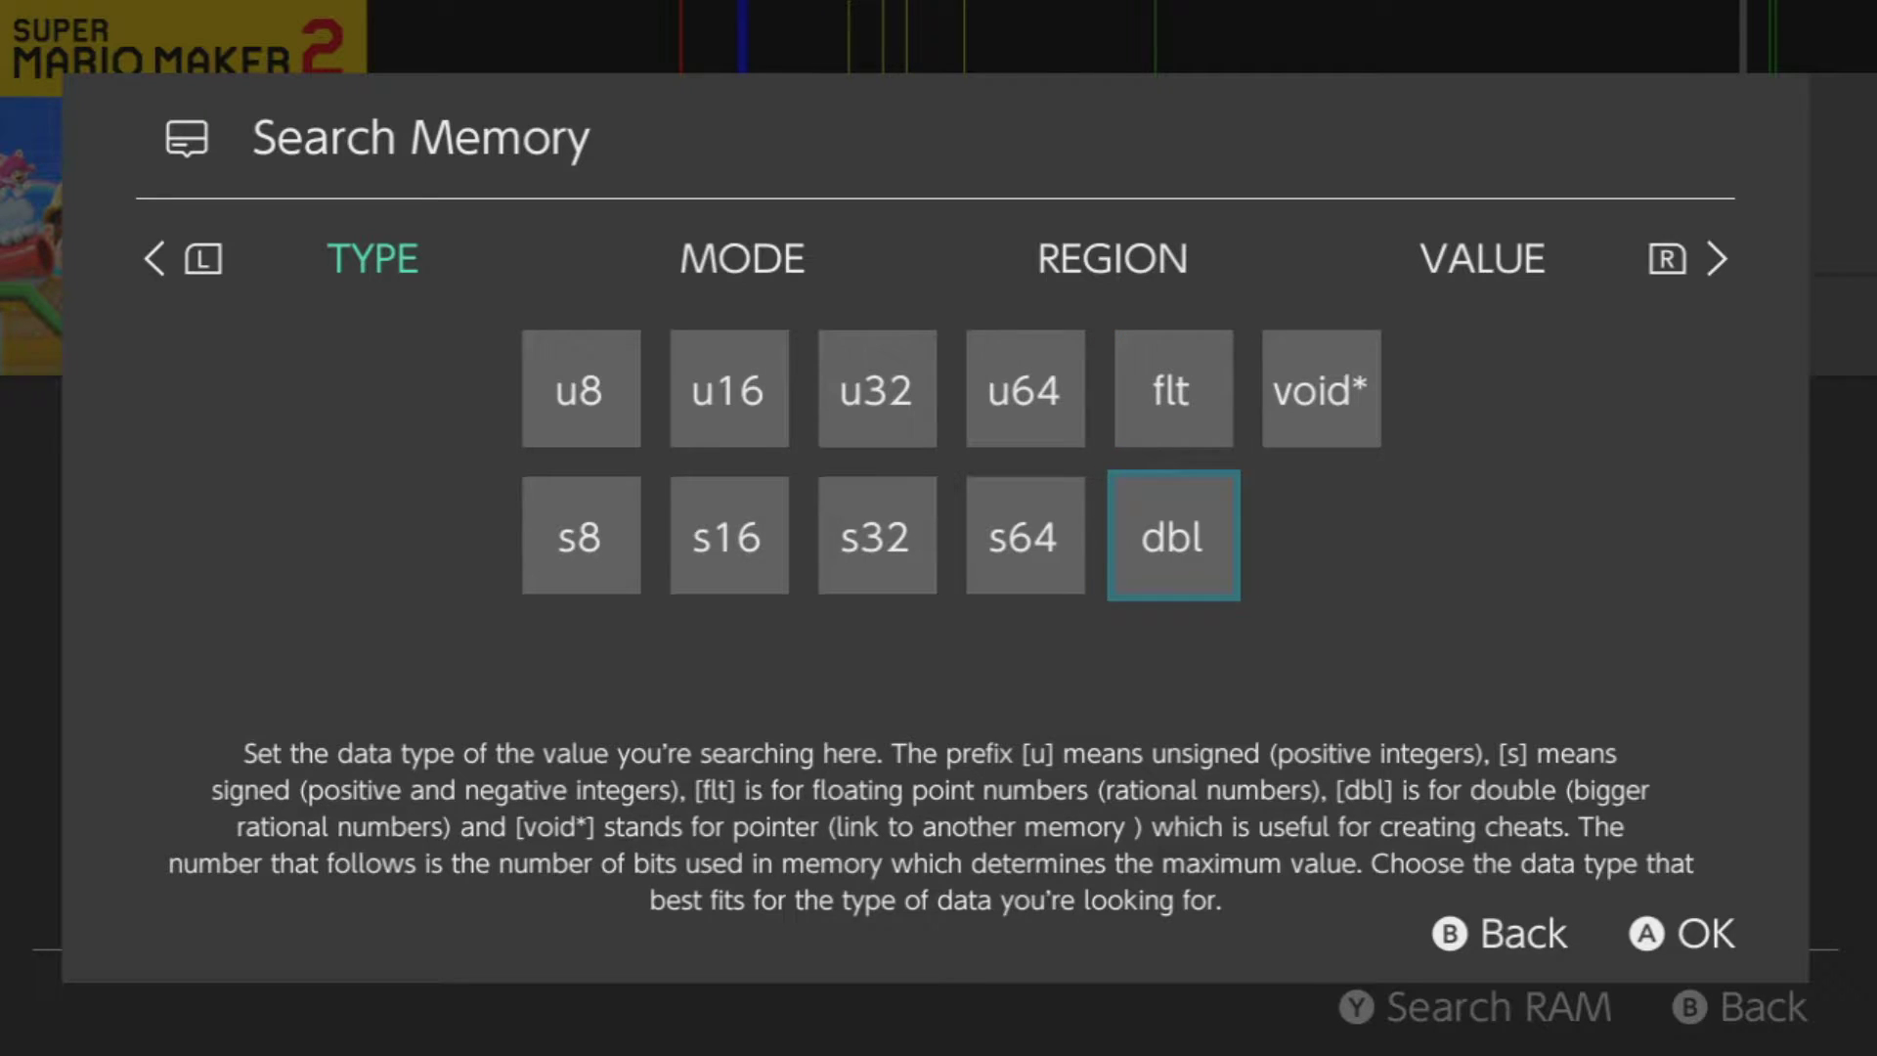
pyautogui.press('Up')
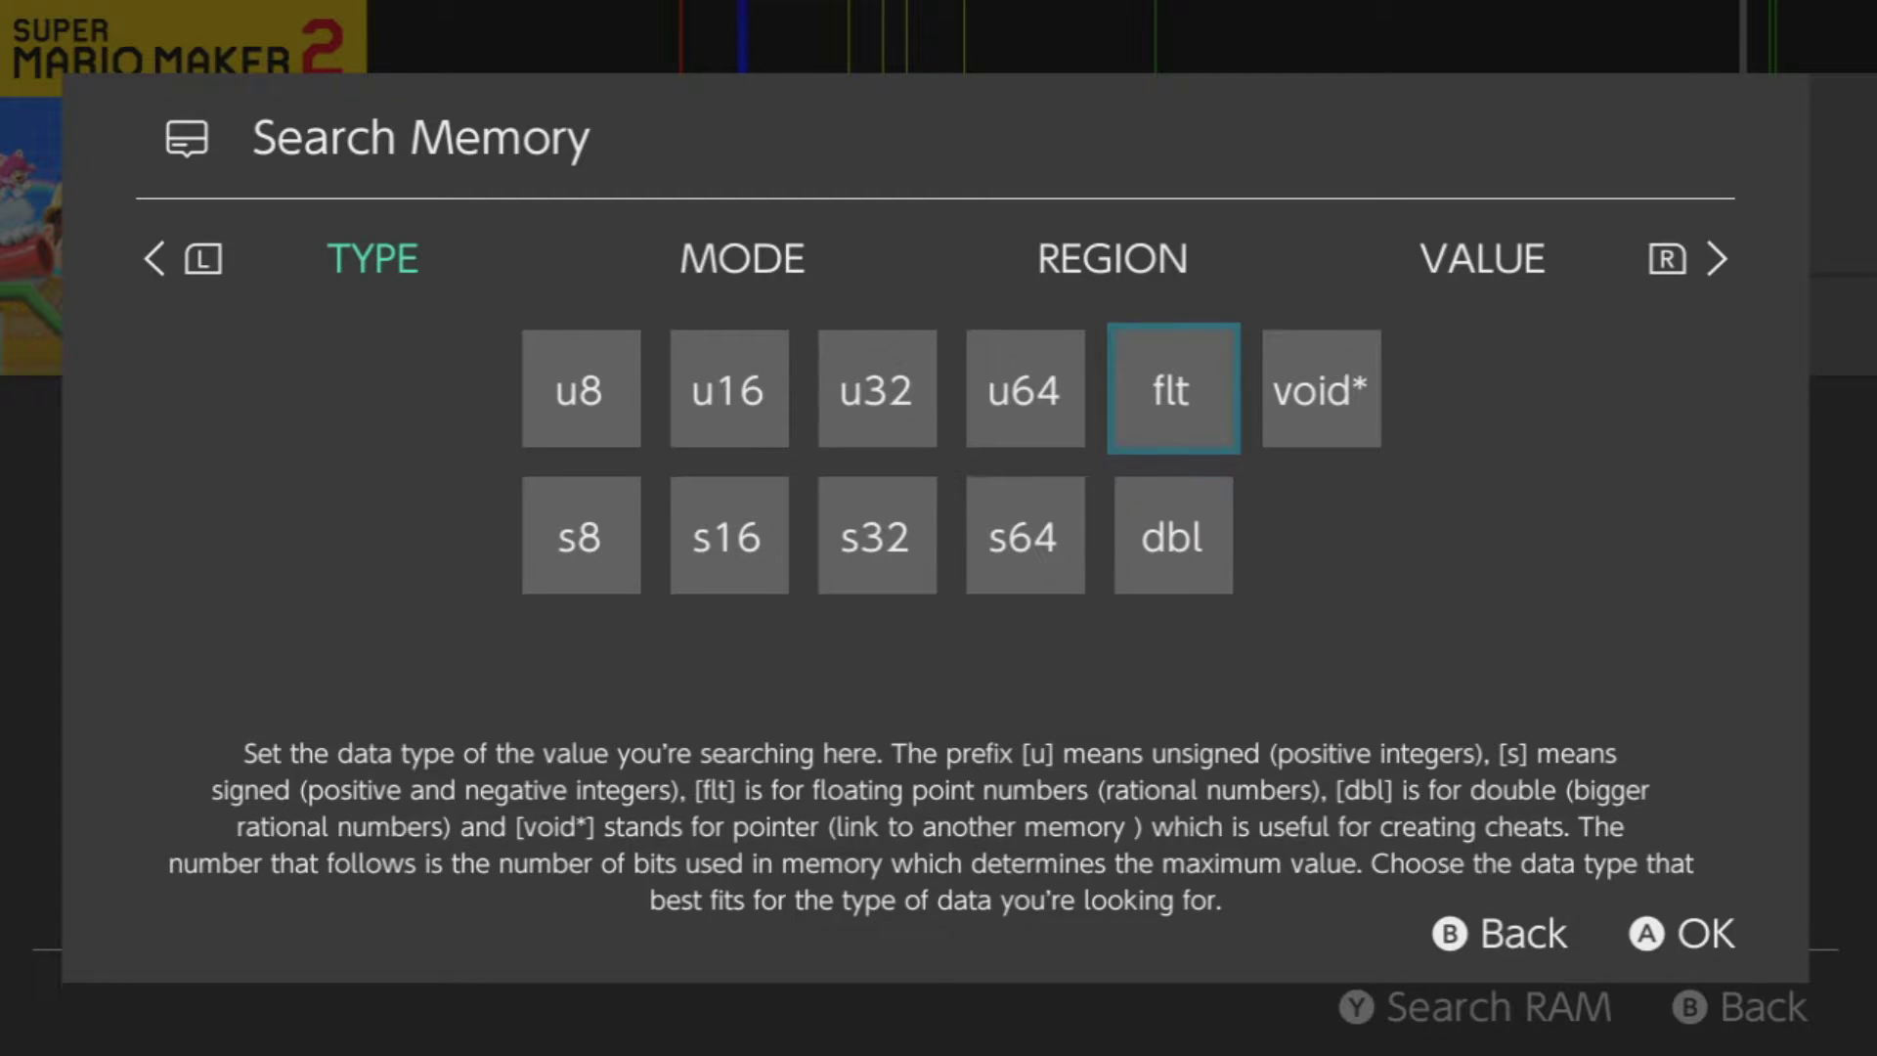
pyautogui.press('Down')
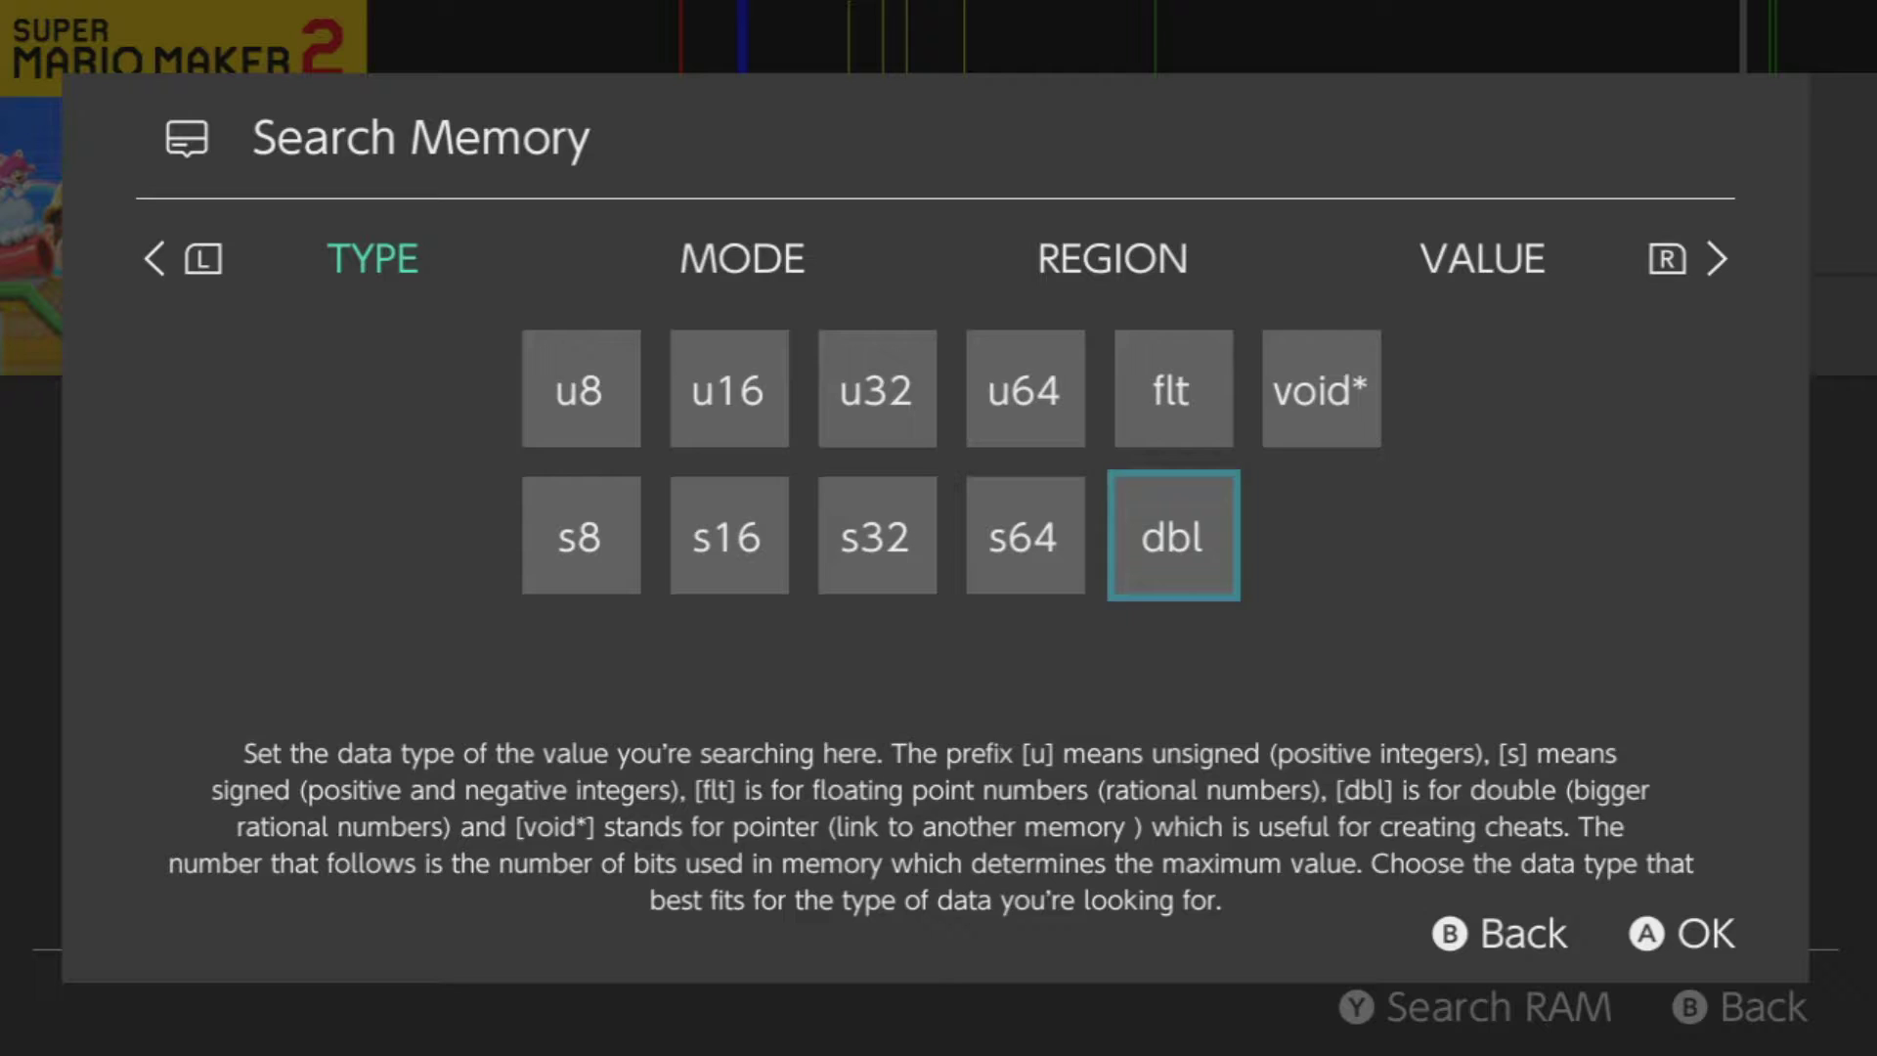
# Compare the unsigned u8, u16 and u32 types as choices for the searched value
pyautogui.press('Left')
pyautogui.press('Left')
pyautogui.press('Up')
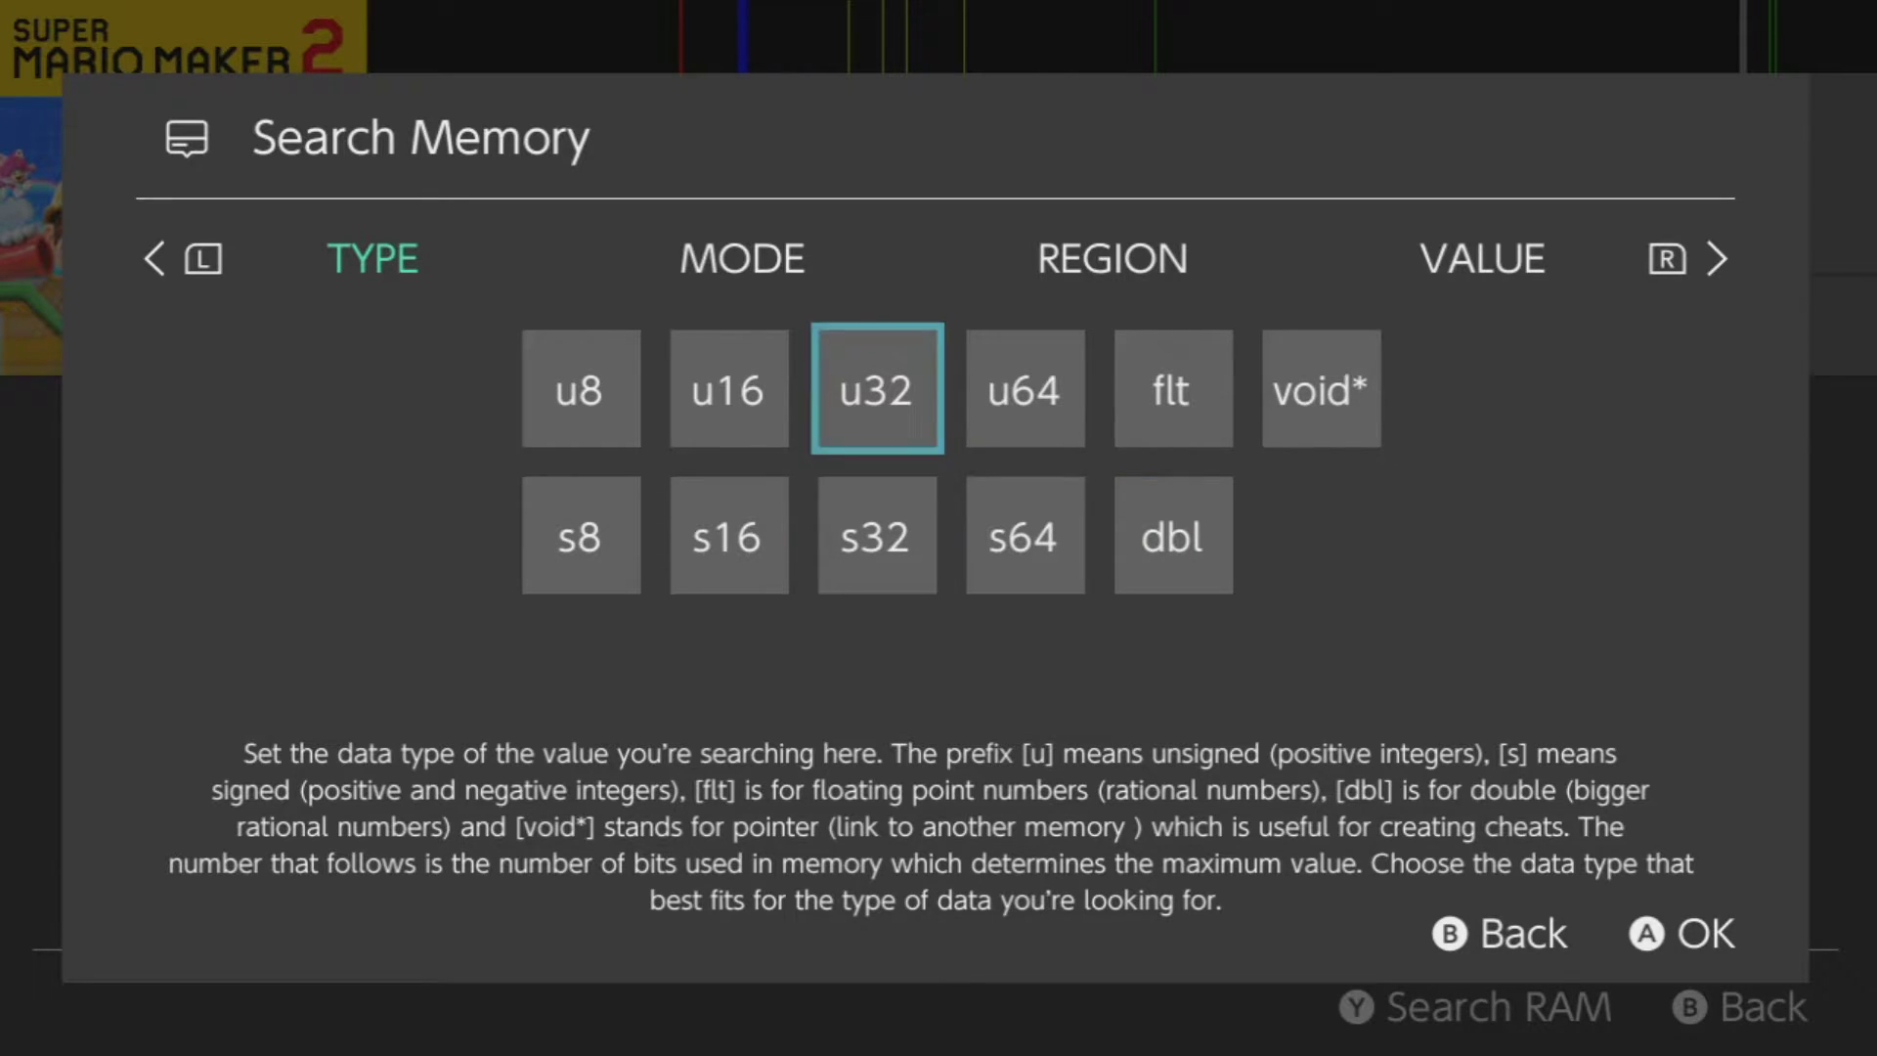
pyautogui.press('Left')
pyautogui.press('Left')
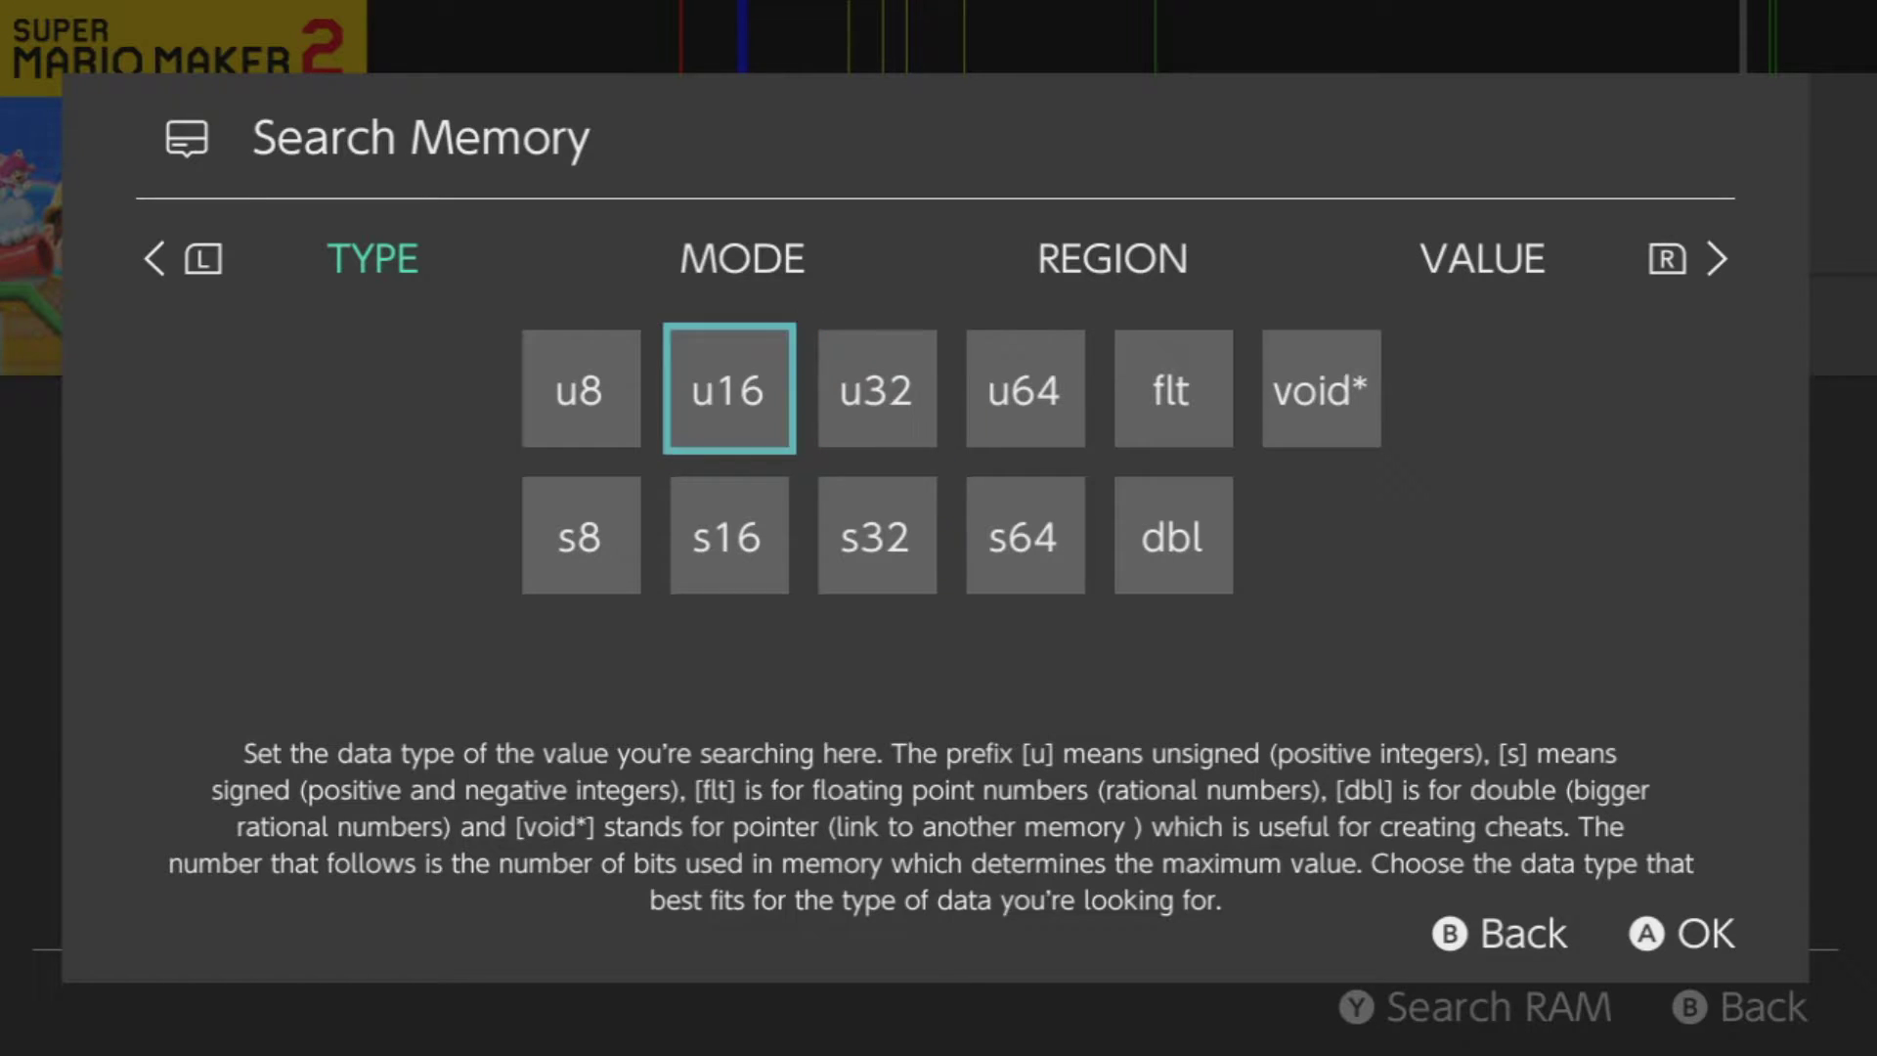
pyautogui.press('Right')
pyautogui.press('Right')
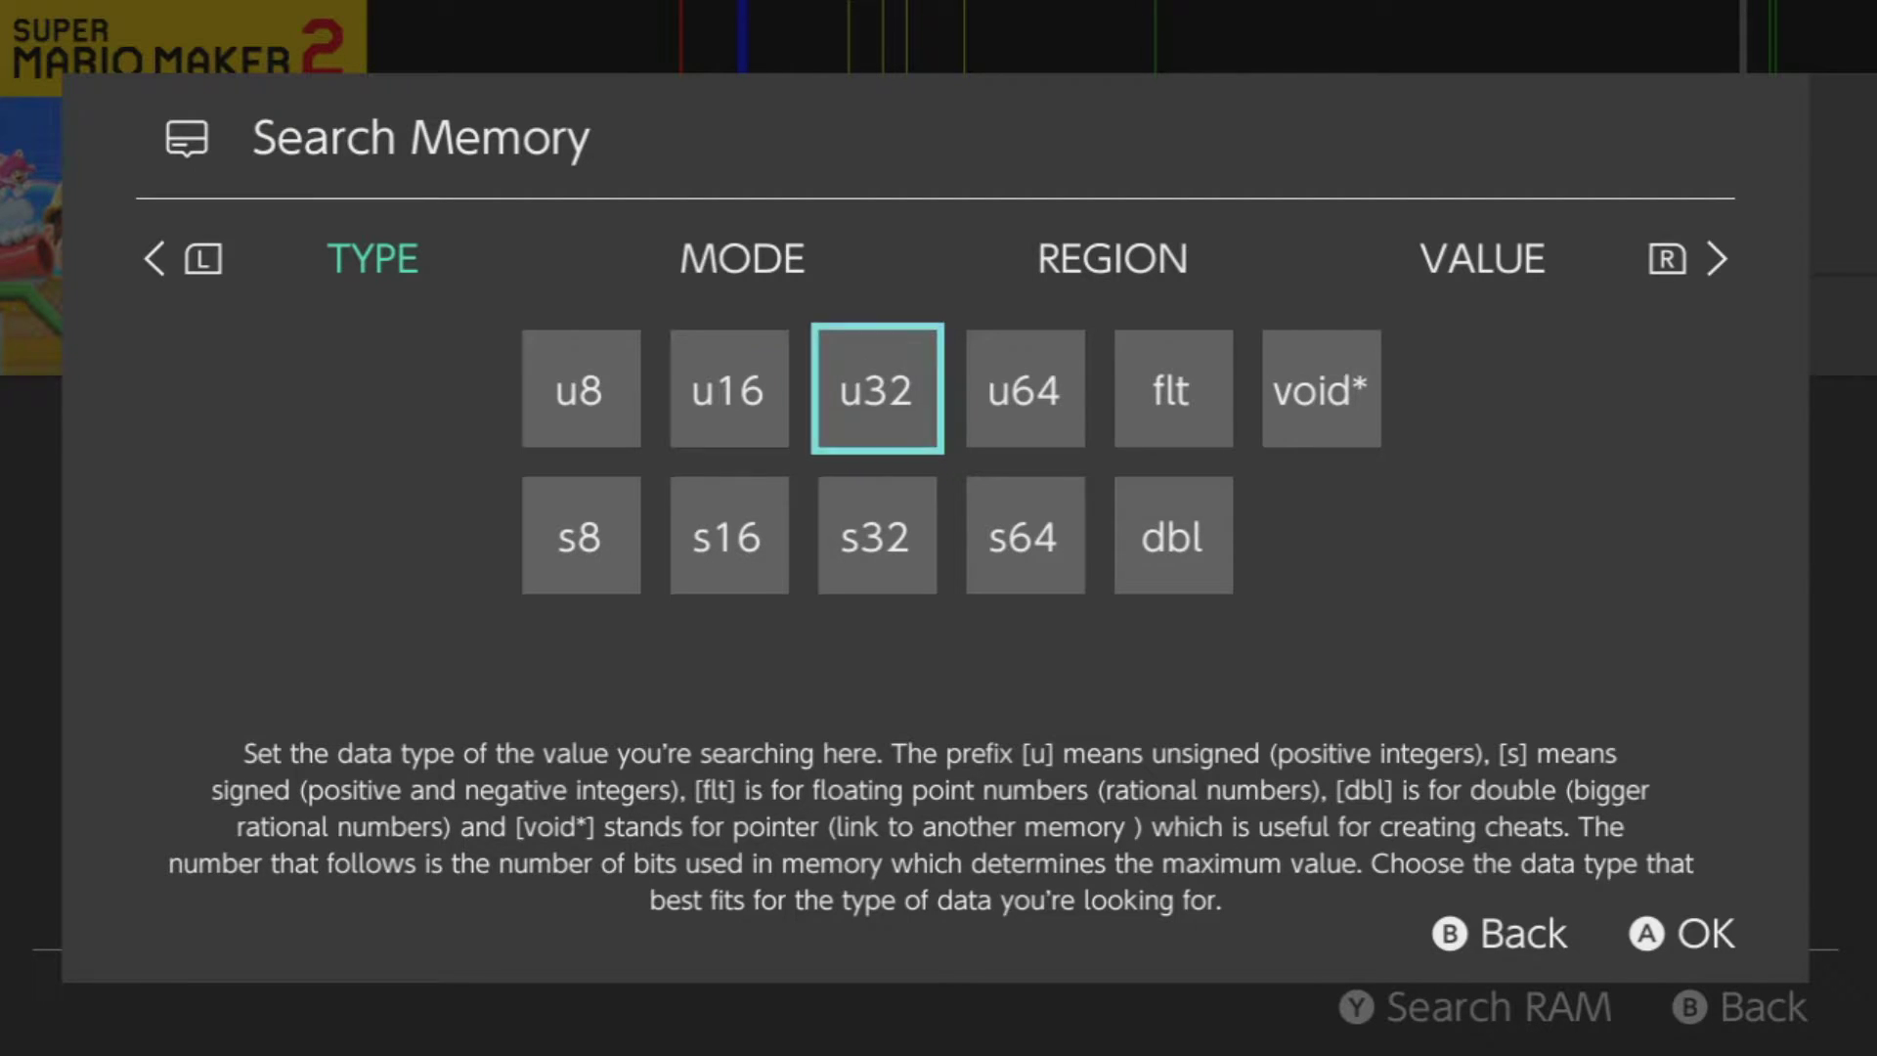
pyautogui.press('Left')
pyautogui.press('Left')
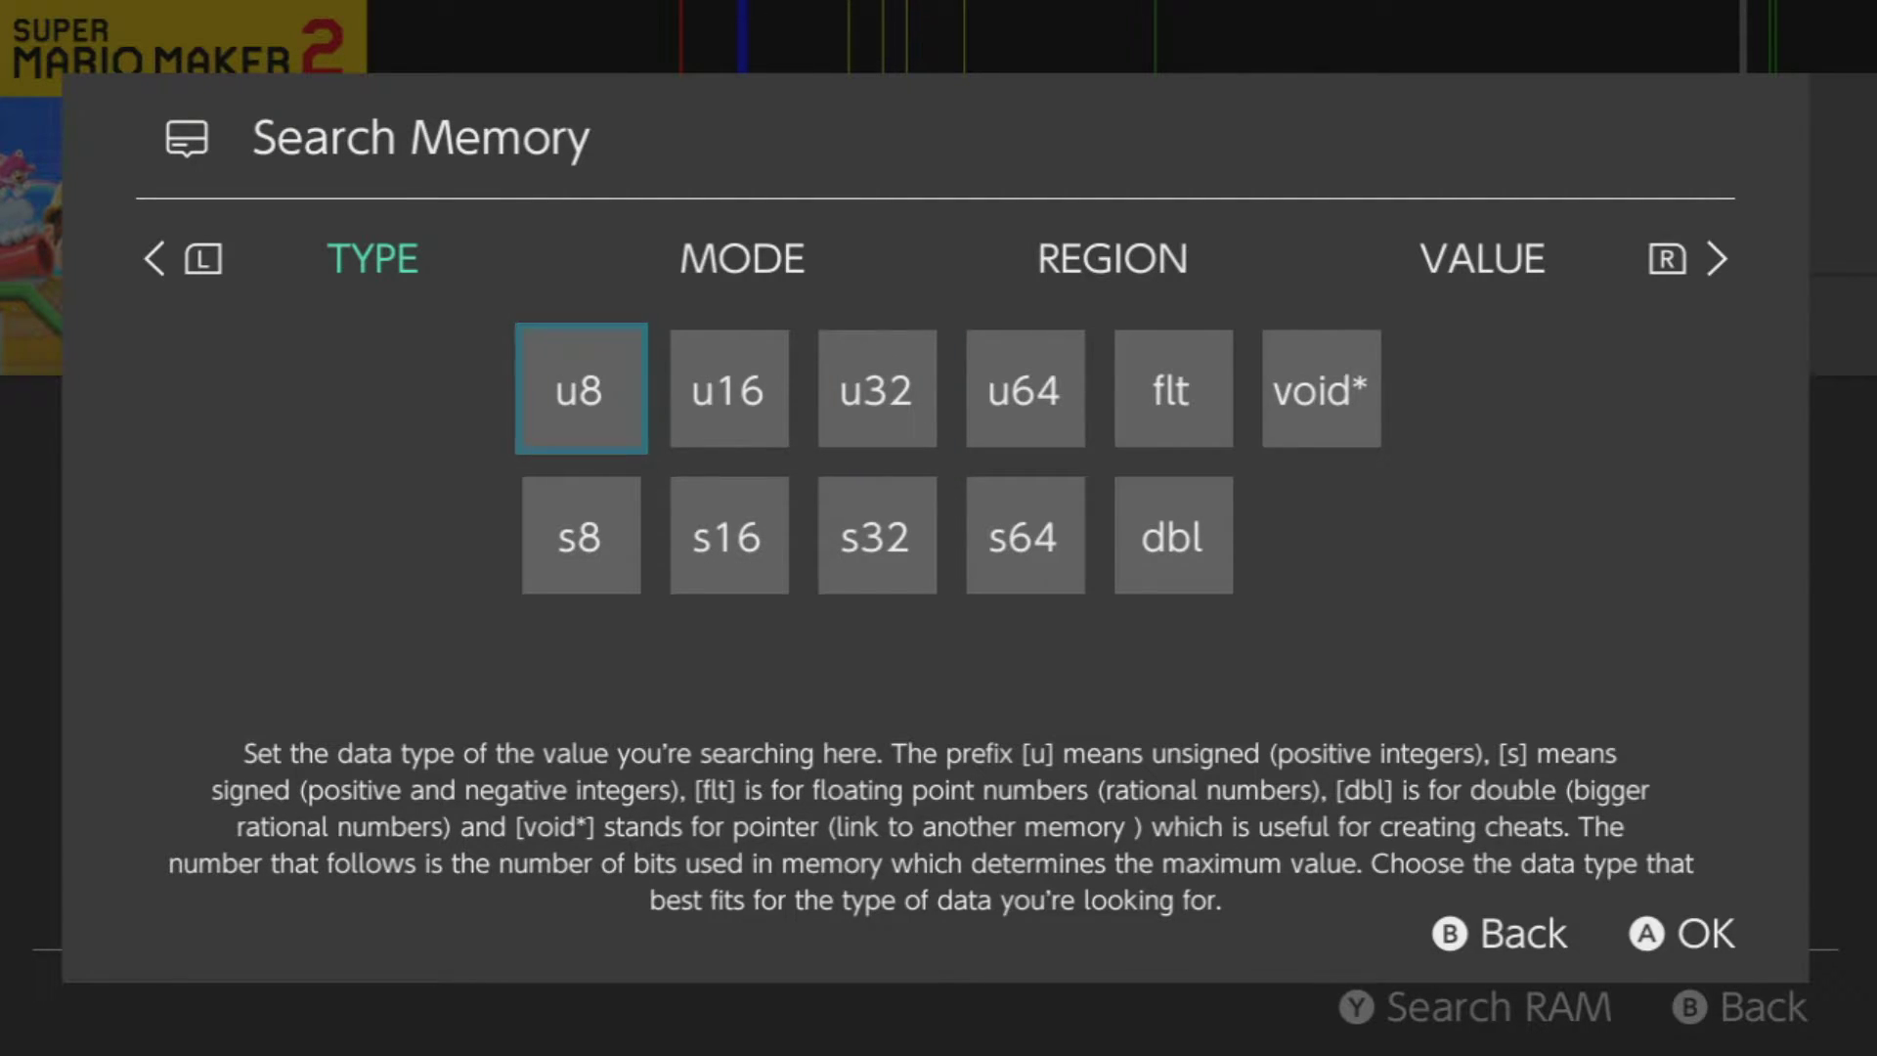
pyautogui.press('Right')
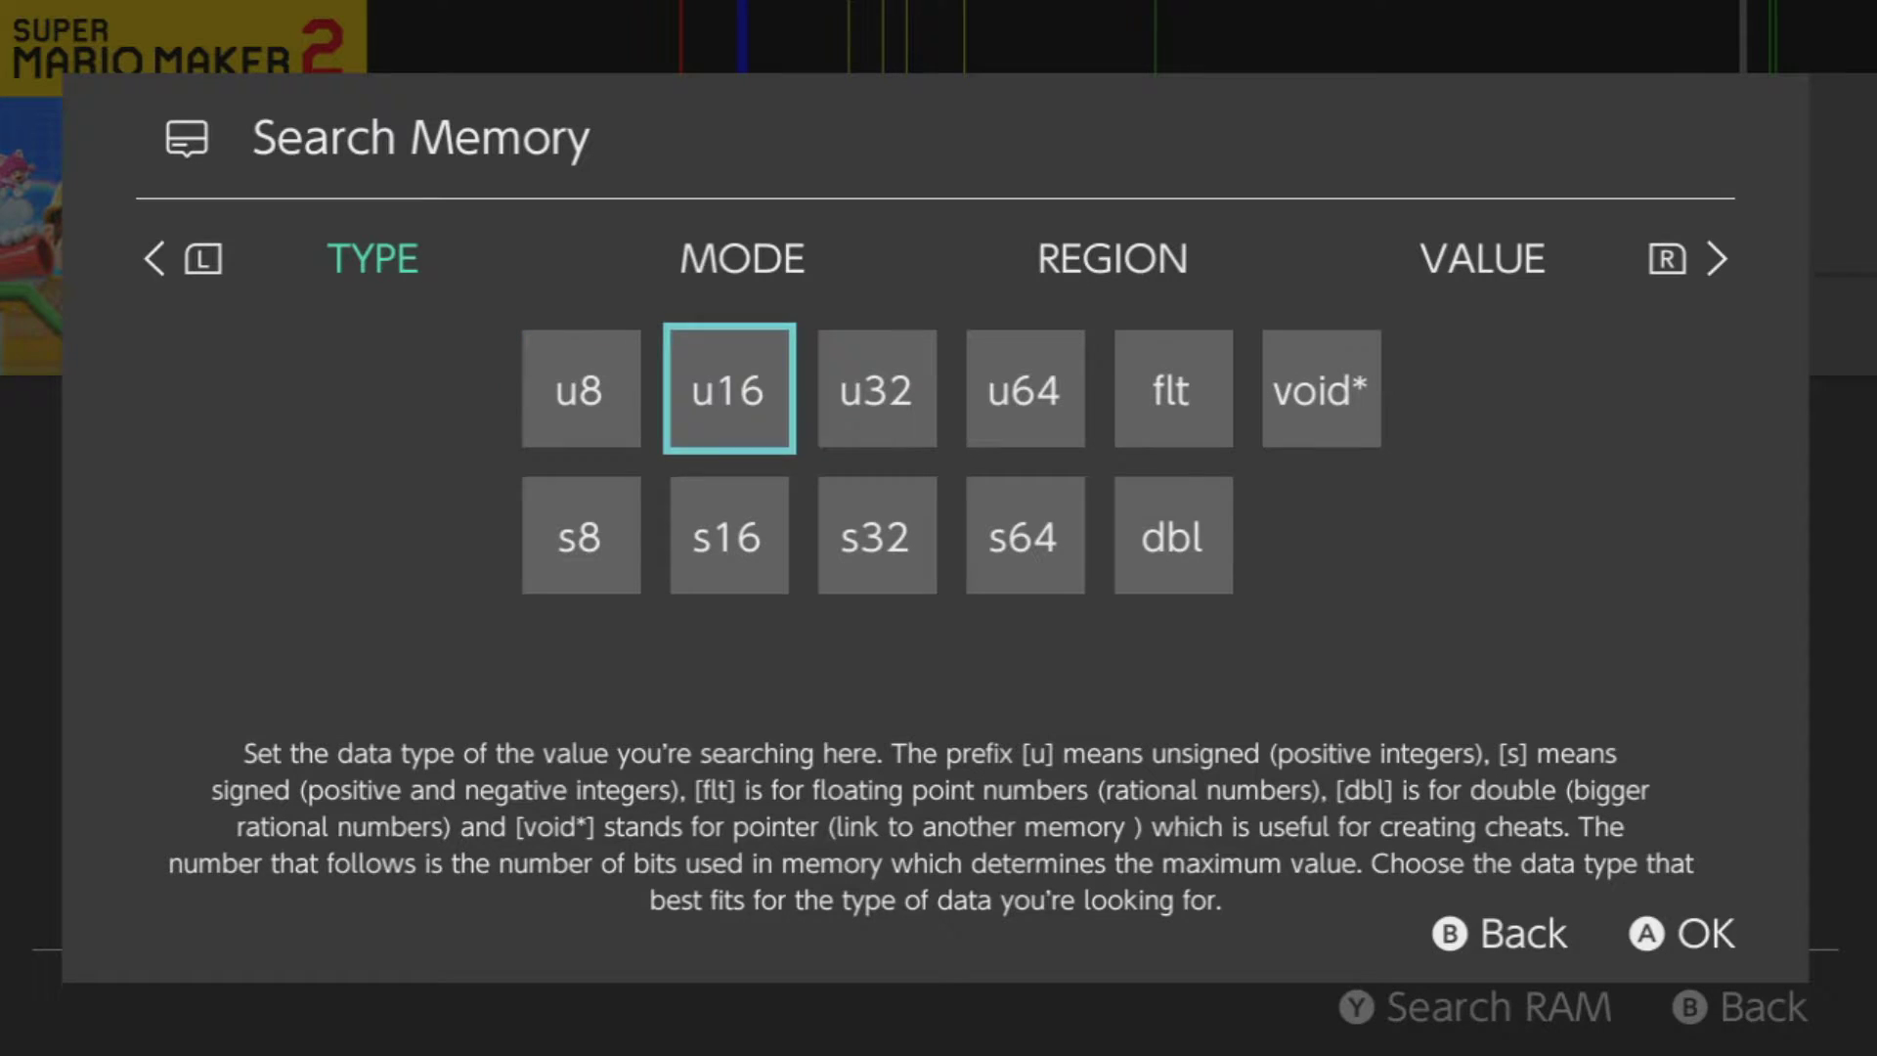
pyautogui.press('Right')
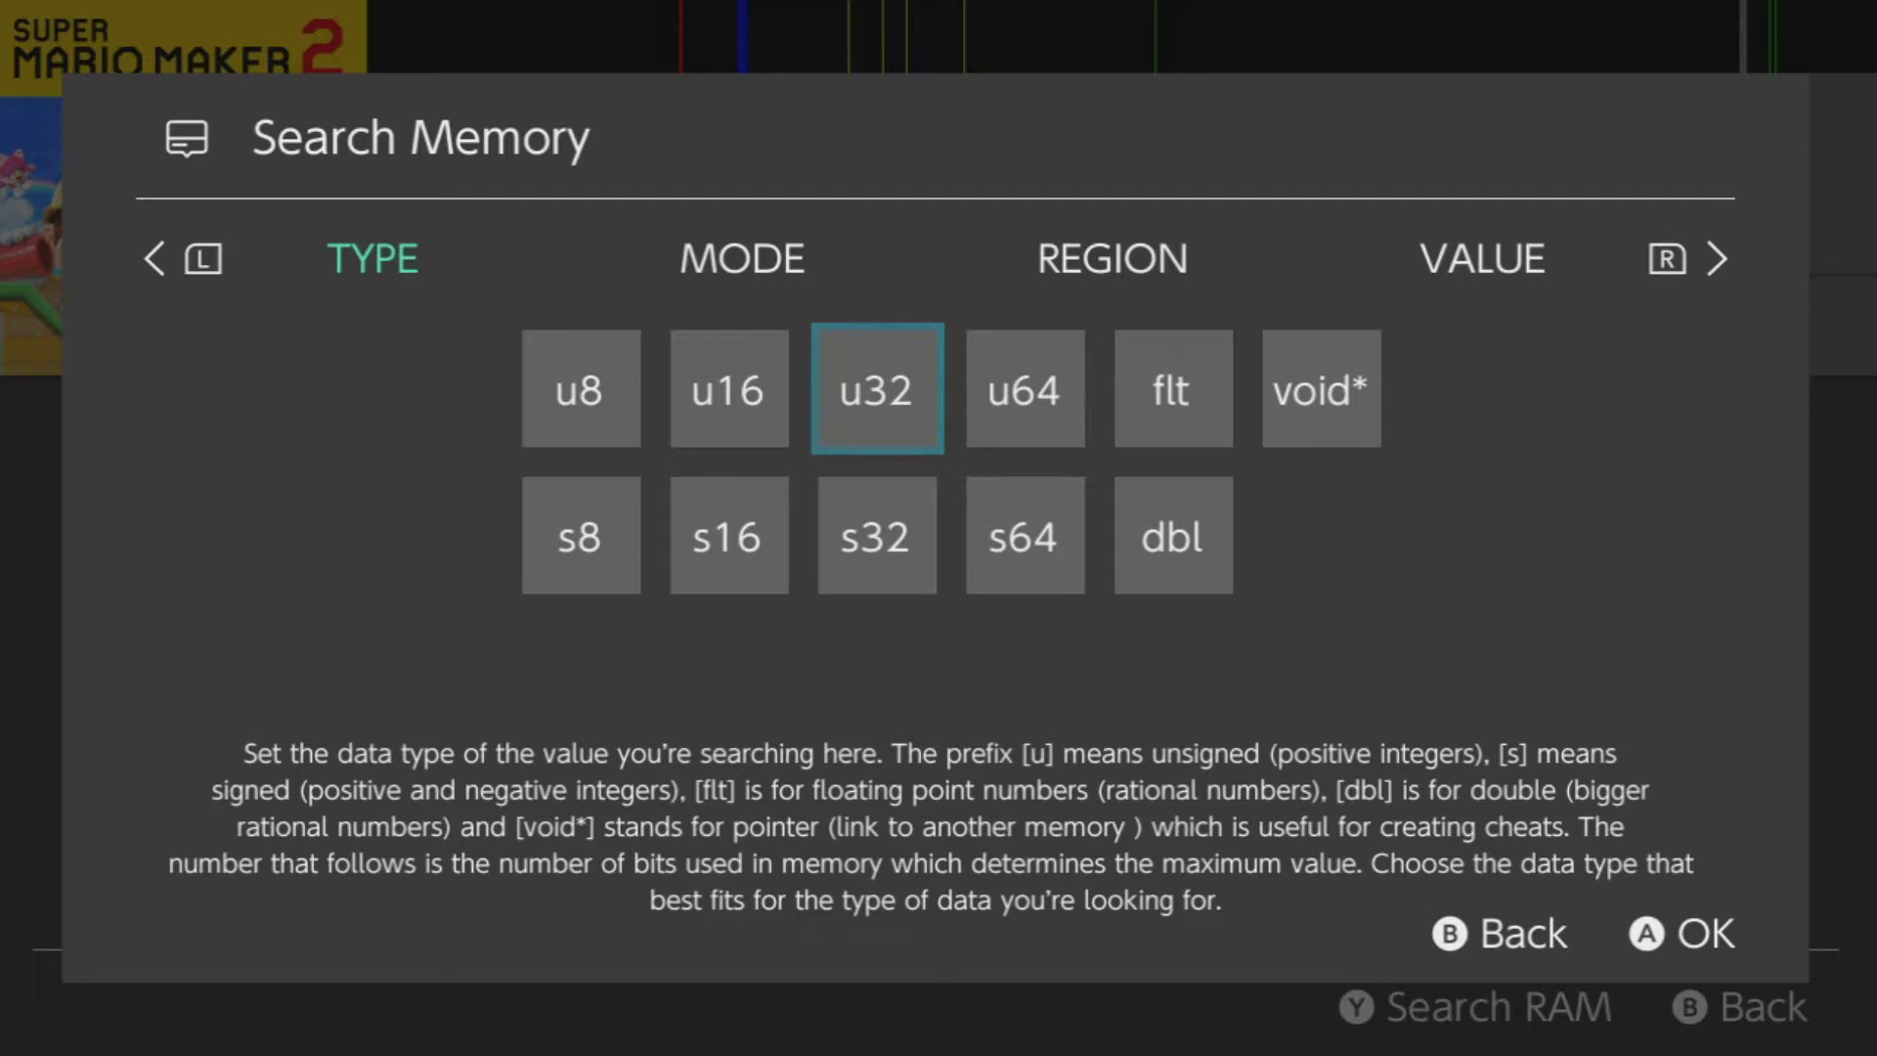
# Set the data type of the memory search to u32
pyautogui.press('Left')
pyautogui.press('Left')
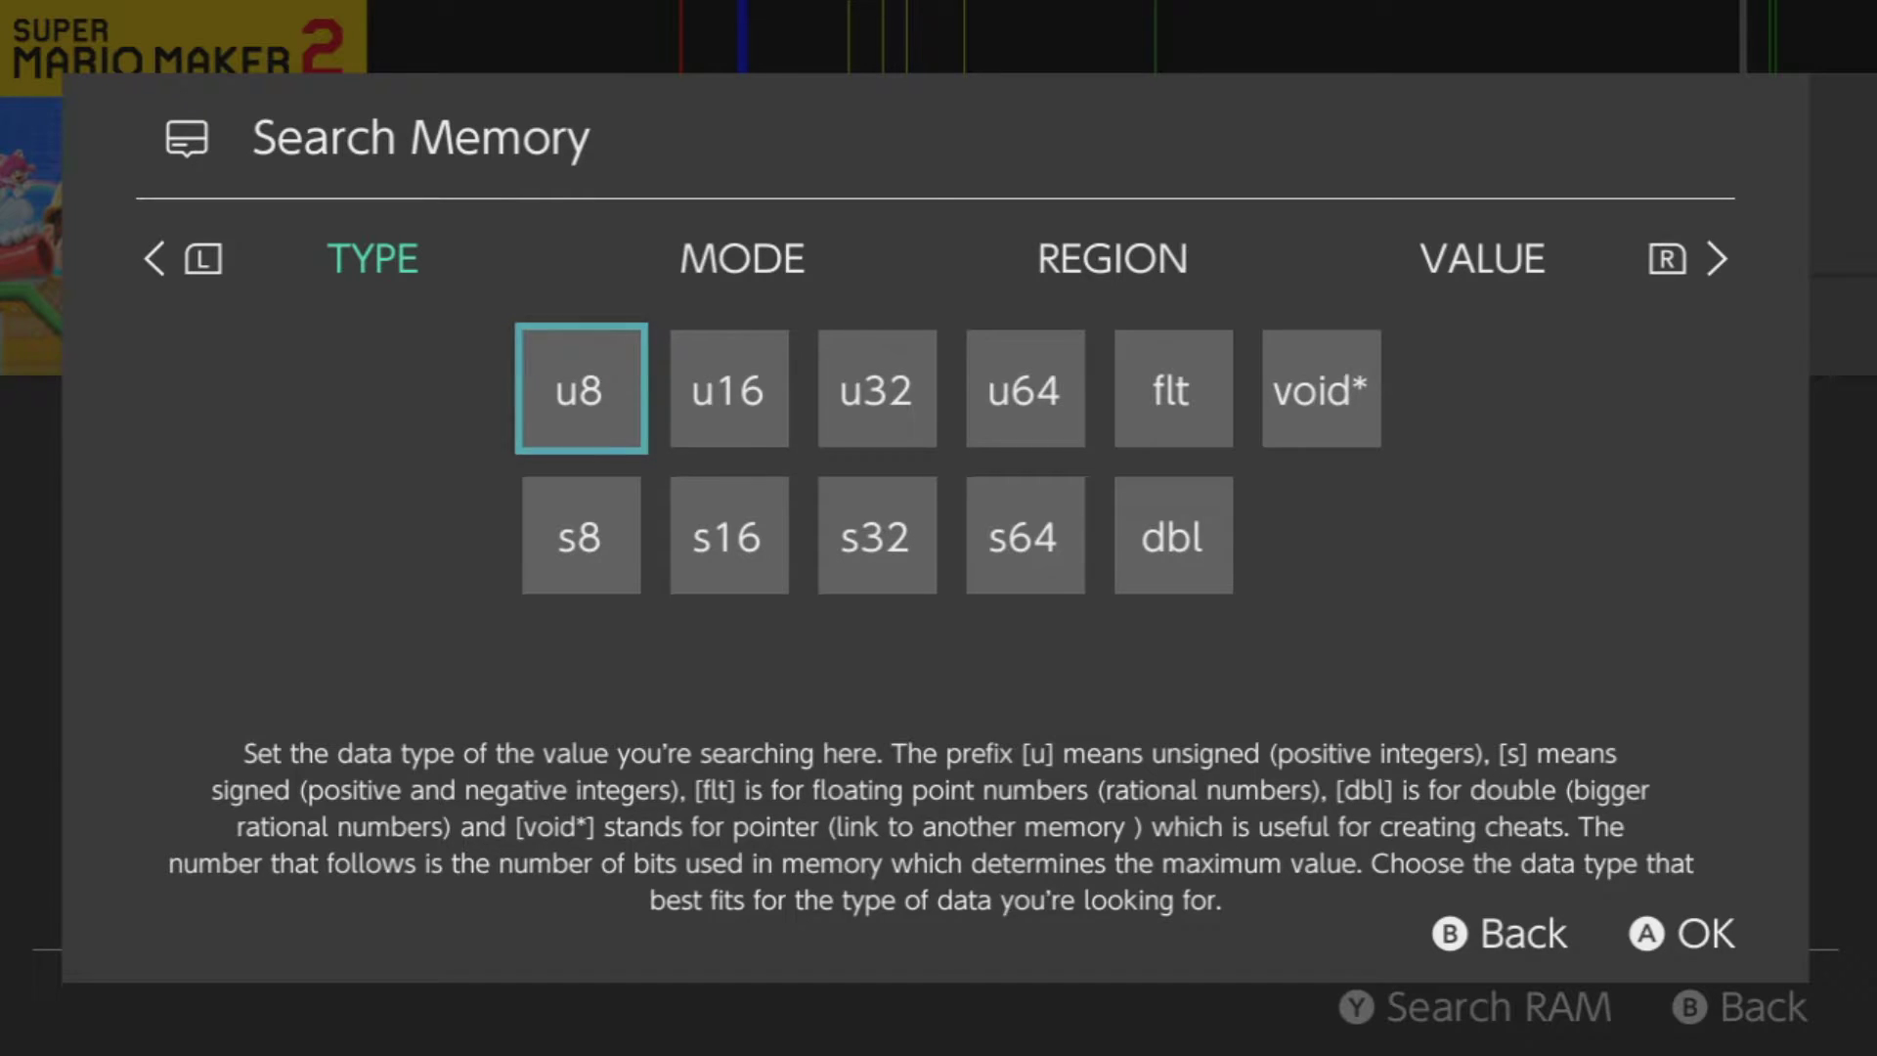
pyautogui.press('Right')
pyautogui.press('Right')
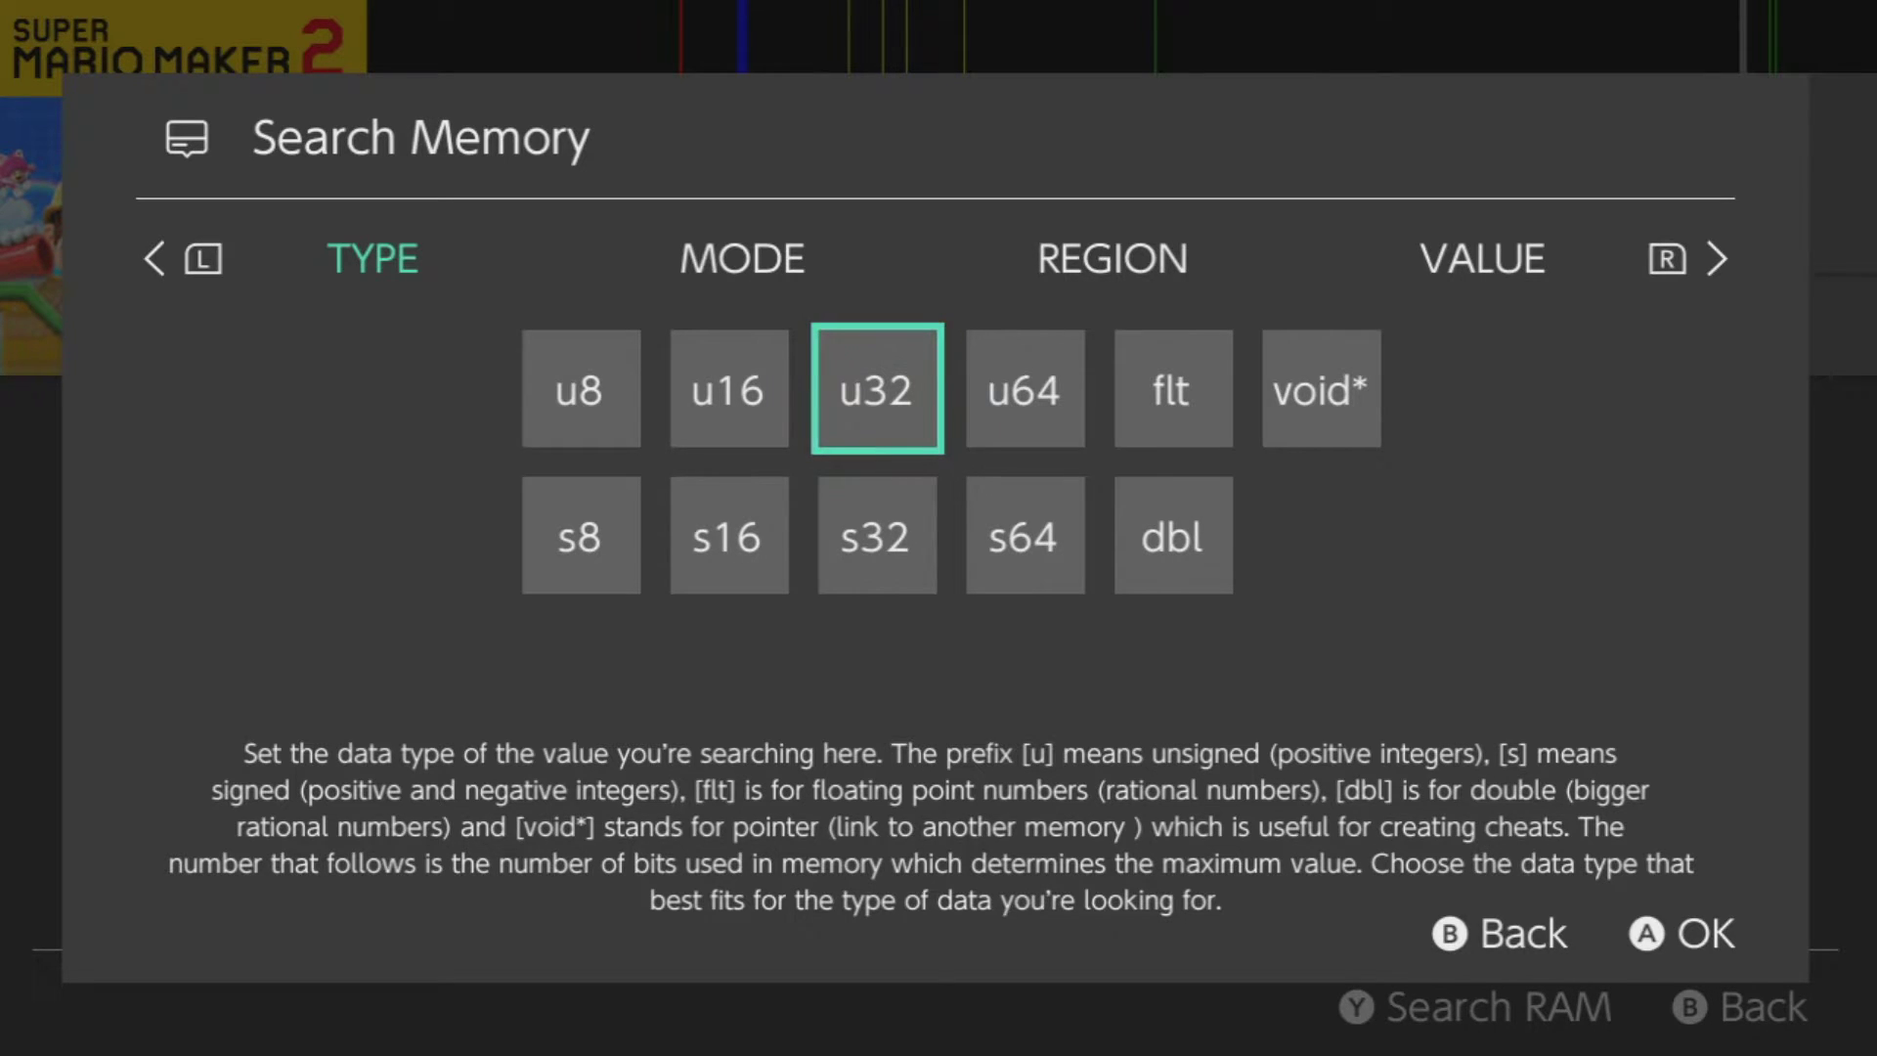
pyautogui.press('Return')
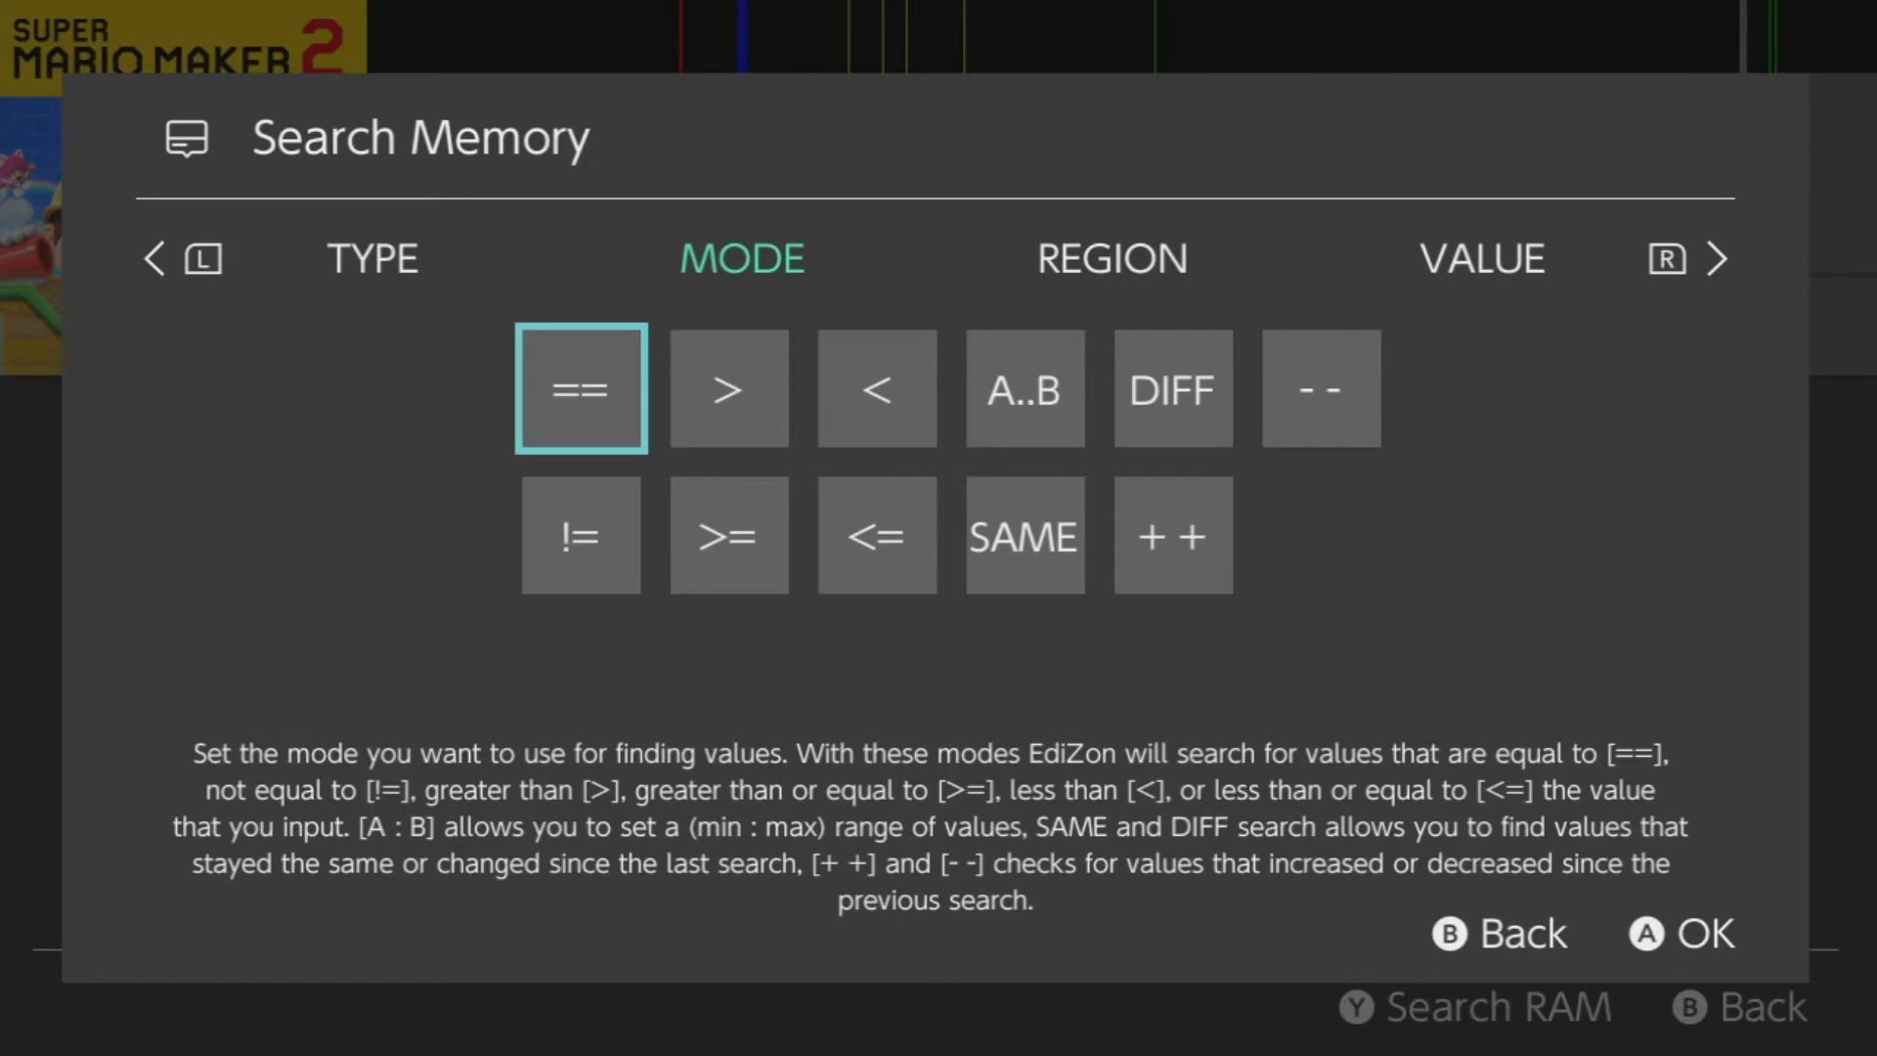
# Look over the available search modes, including the equal-to mode == and the not-equal mode !=
pyautogui.press('Right')
pyautogui.press('Right')
pyautogui.press('Right')
pyautogui.press('Right')
pyautogui.press('Right')
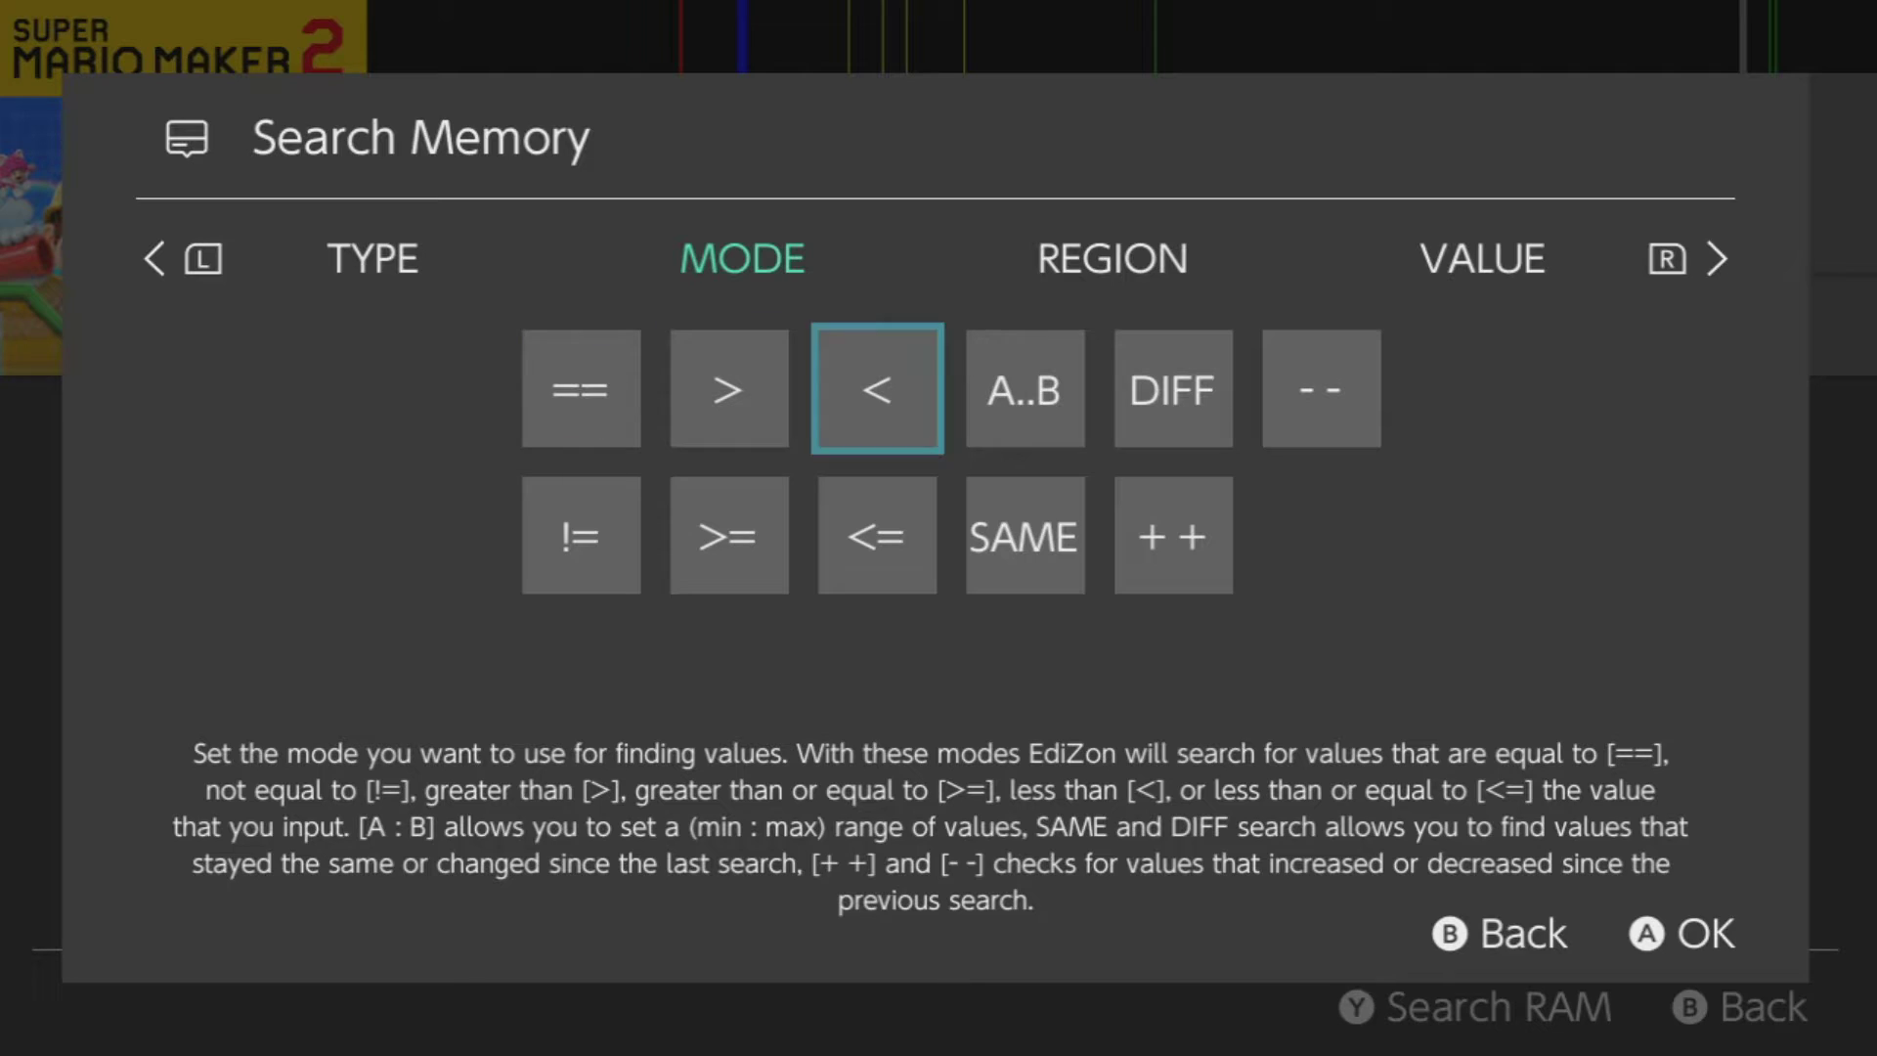
pyautogui.press('Left')
pyautogui.press('Left')
pyautogui.press('Left')
pyautogui.press('Left')
pyautogui.press('Left')
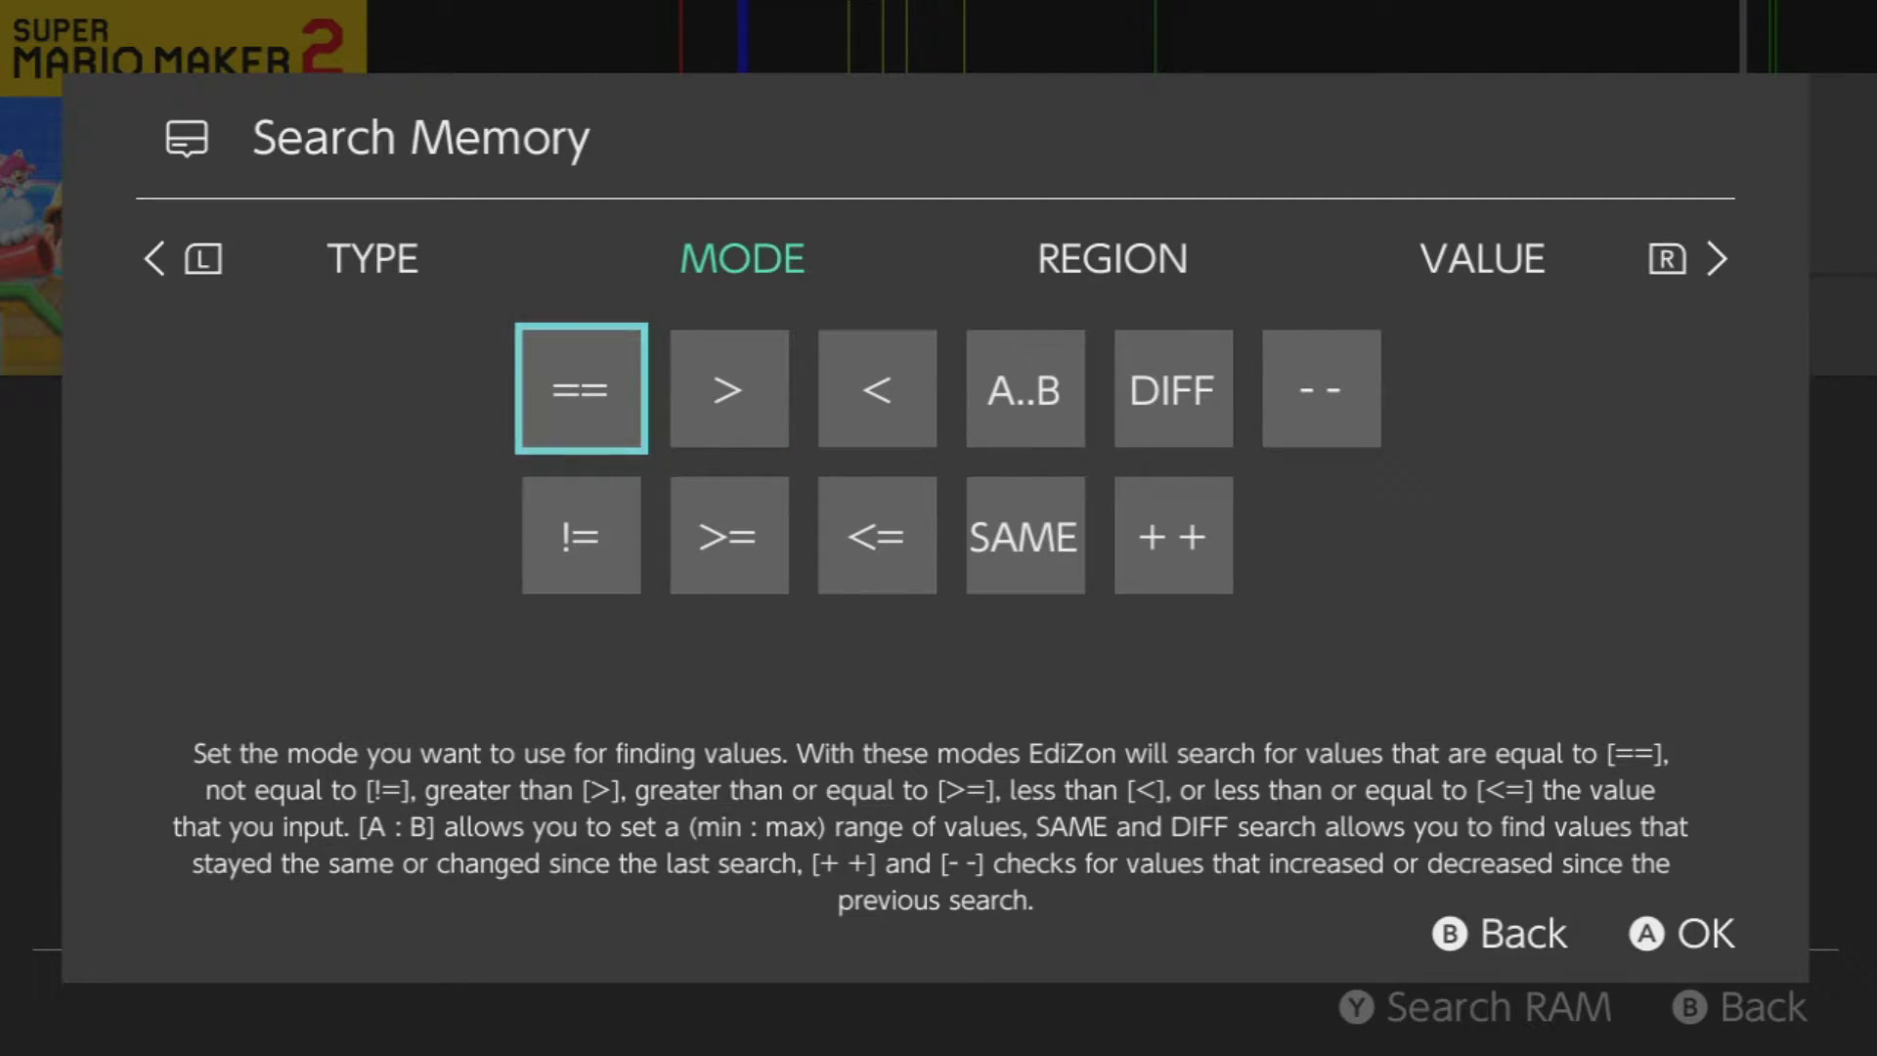
pyautogui.press('Down')
pyautogui.press('Up')
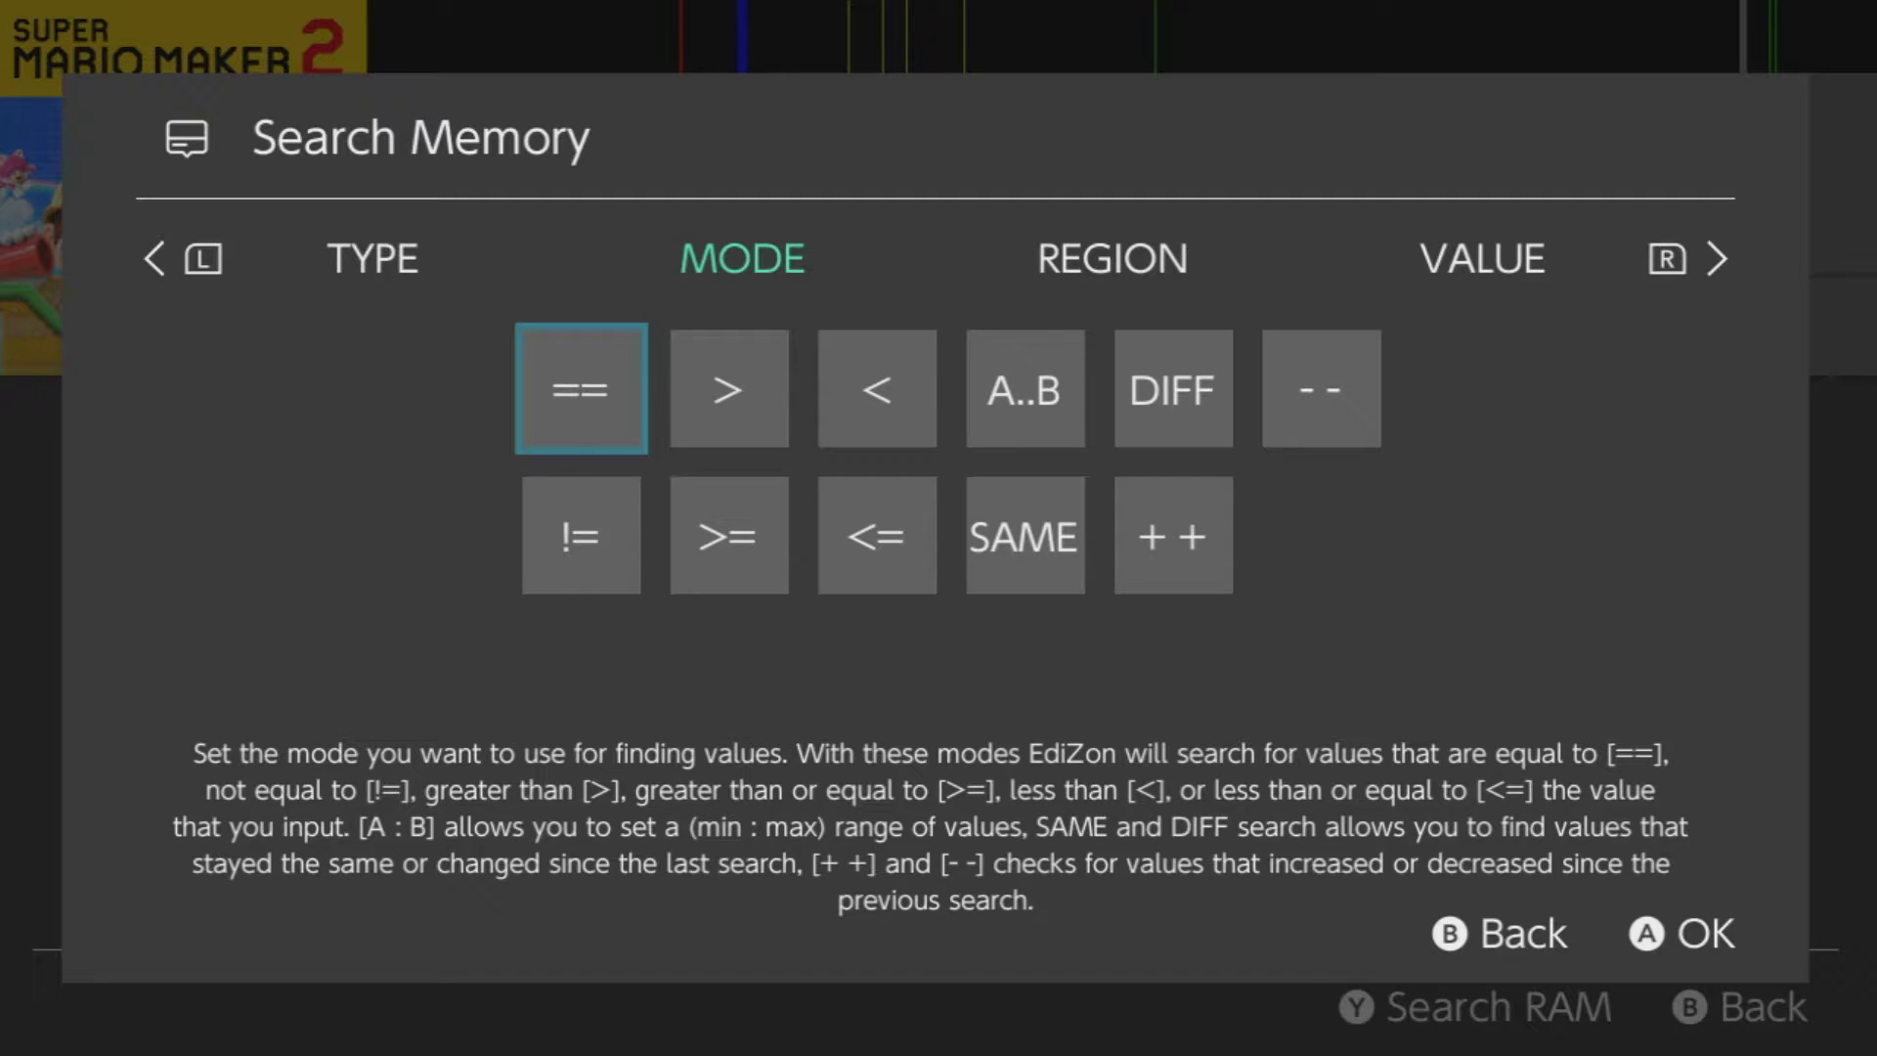
# Try the == and > search modes, checking the value and region settings, and return to the mode choice
pyautogui.press('Return')
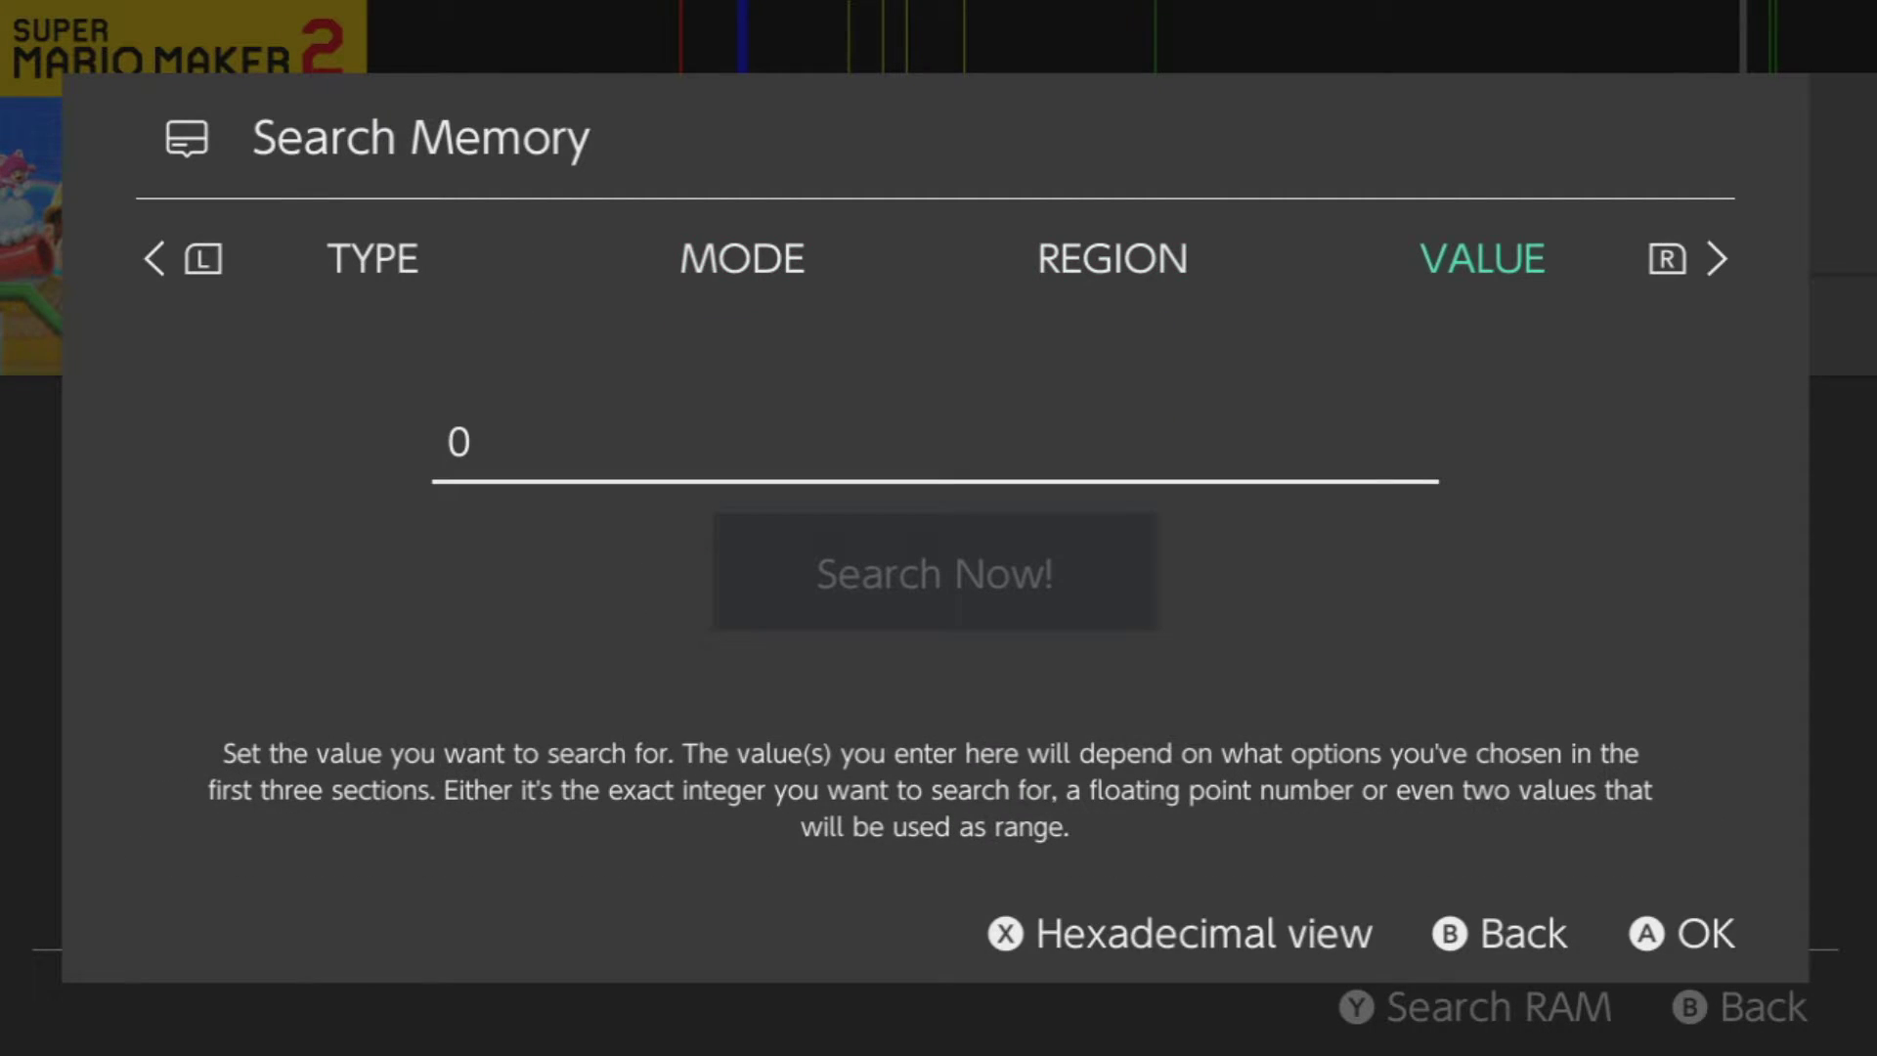
pyautogui.press('Escape')
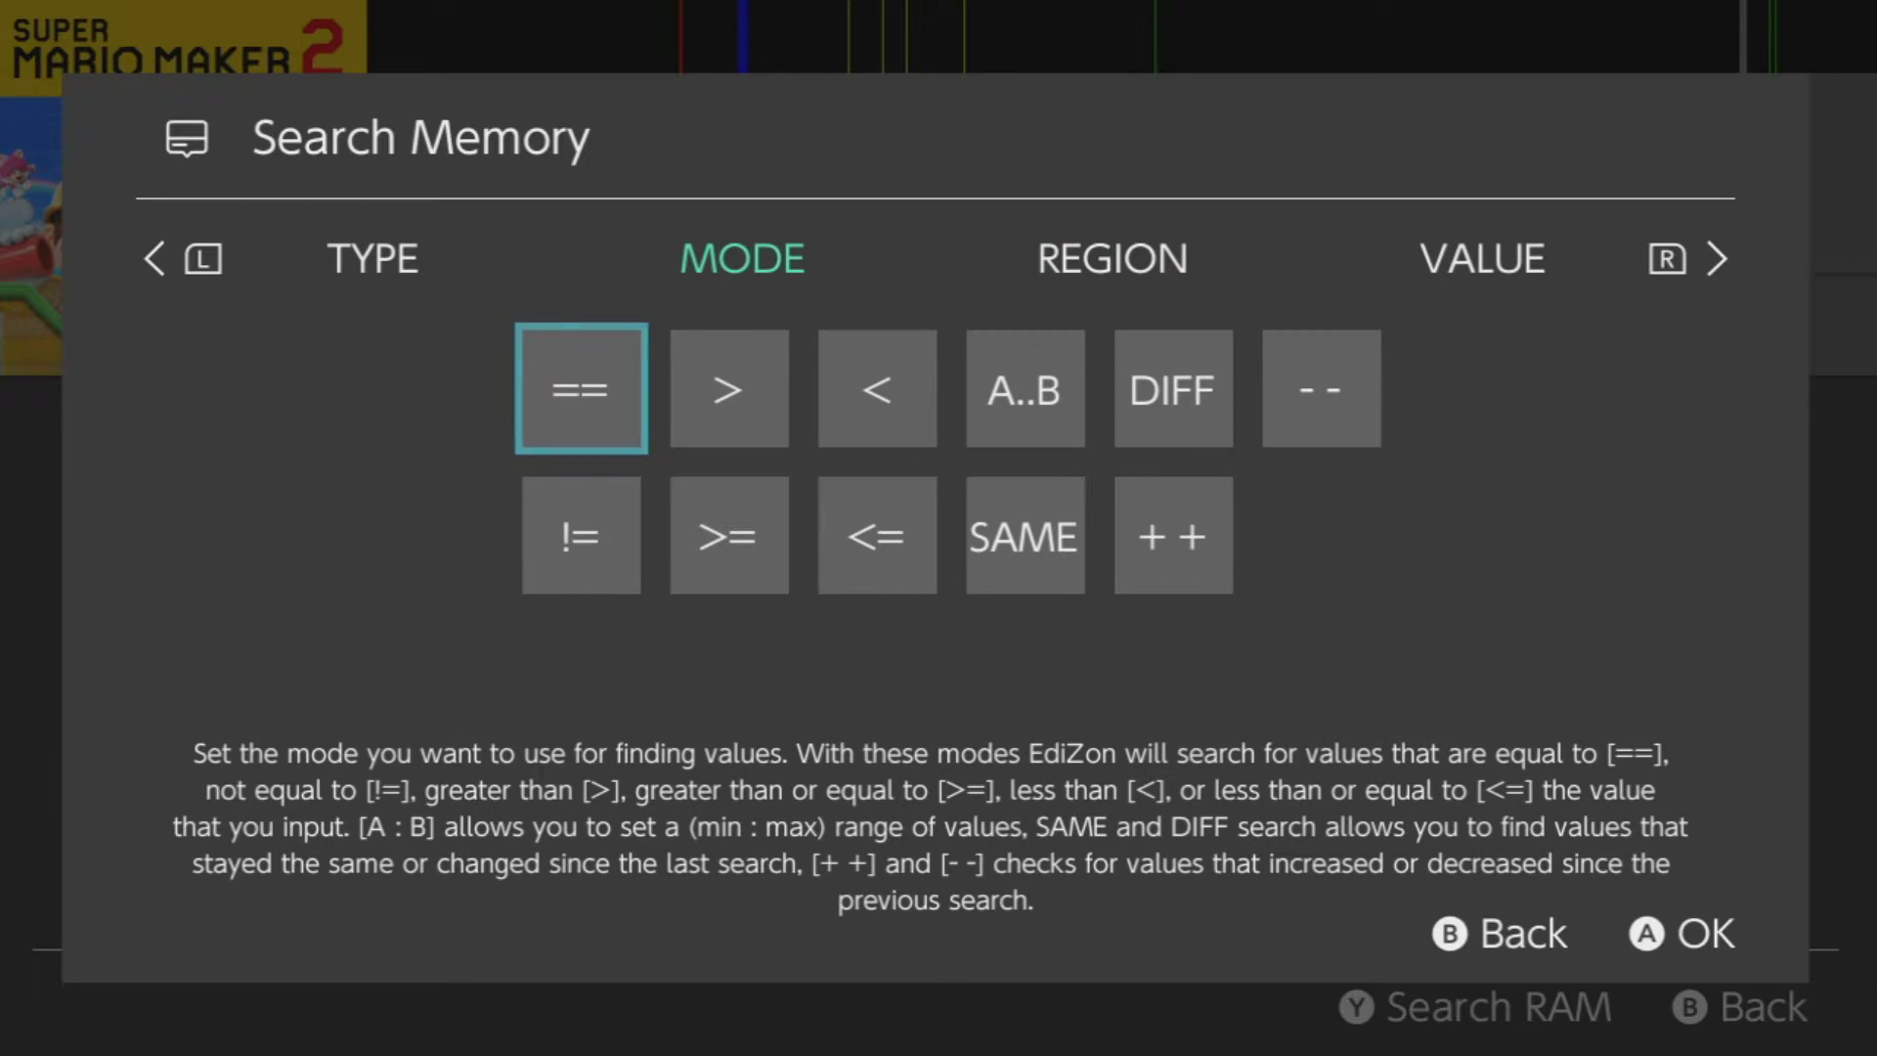
pyautogui.press('Right')
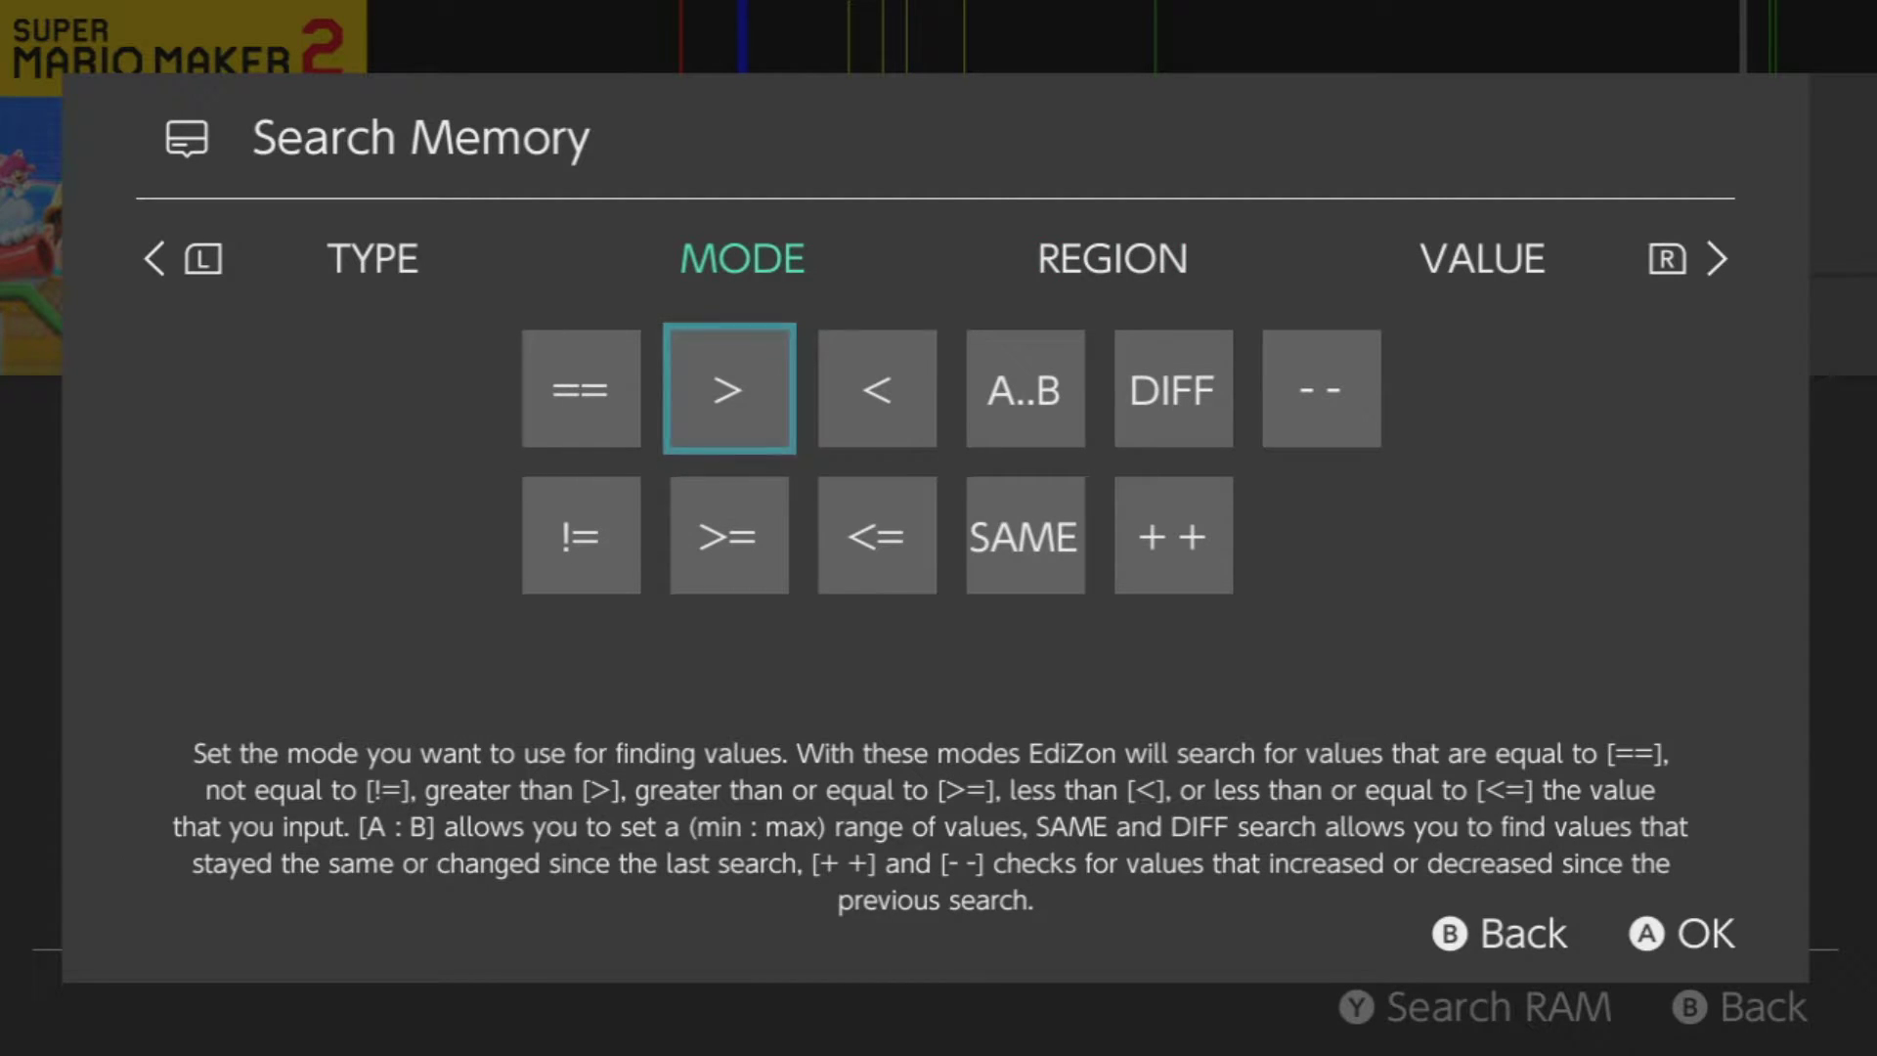
pyautogui.press('Return')
pyautogui.press('Return')
pyautogui.press('Escape')
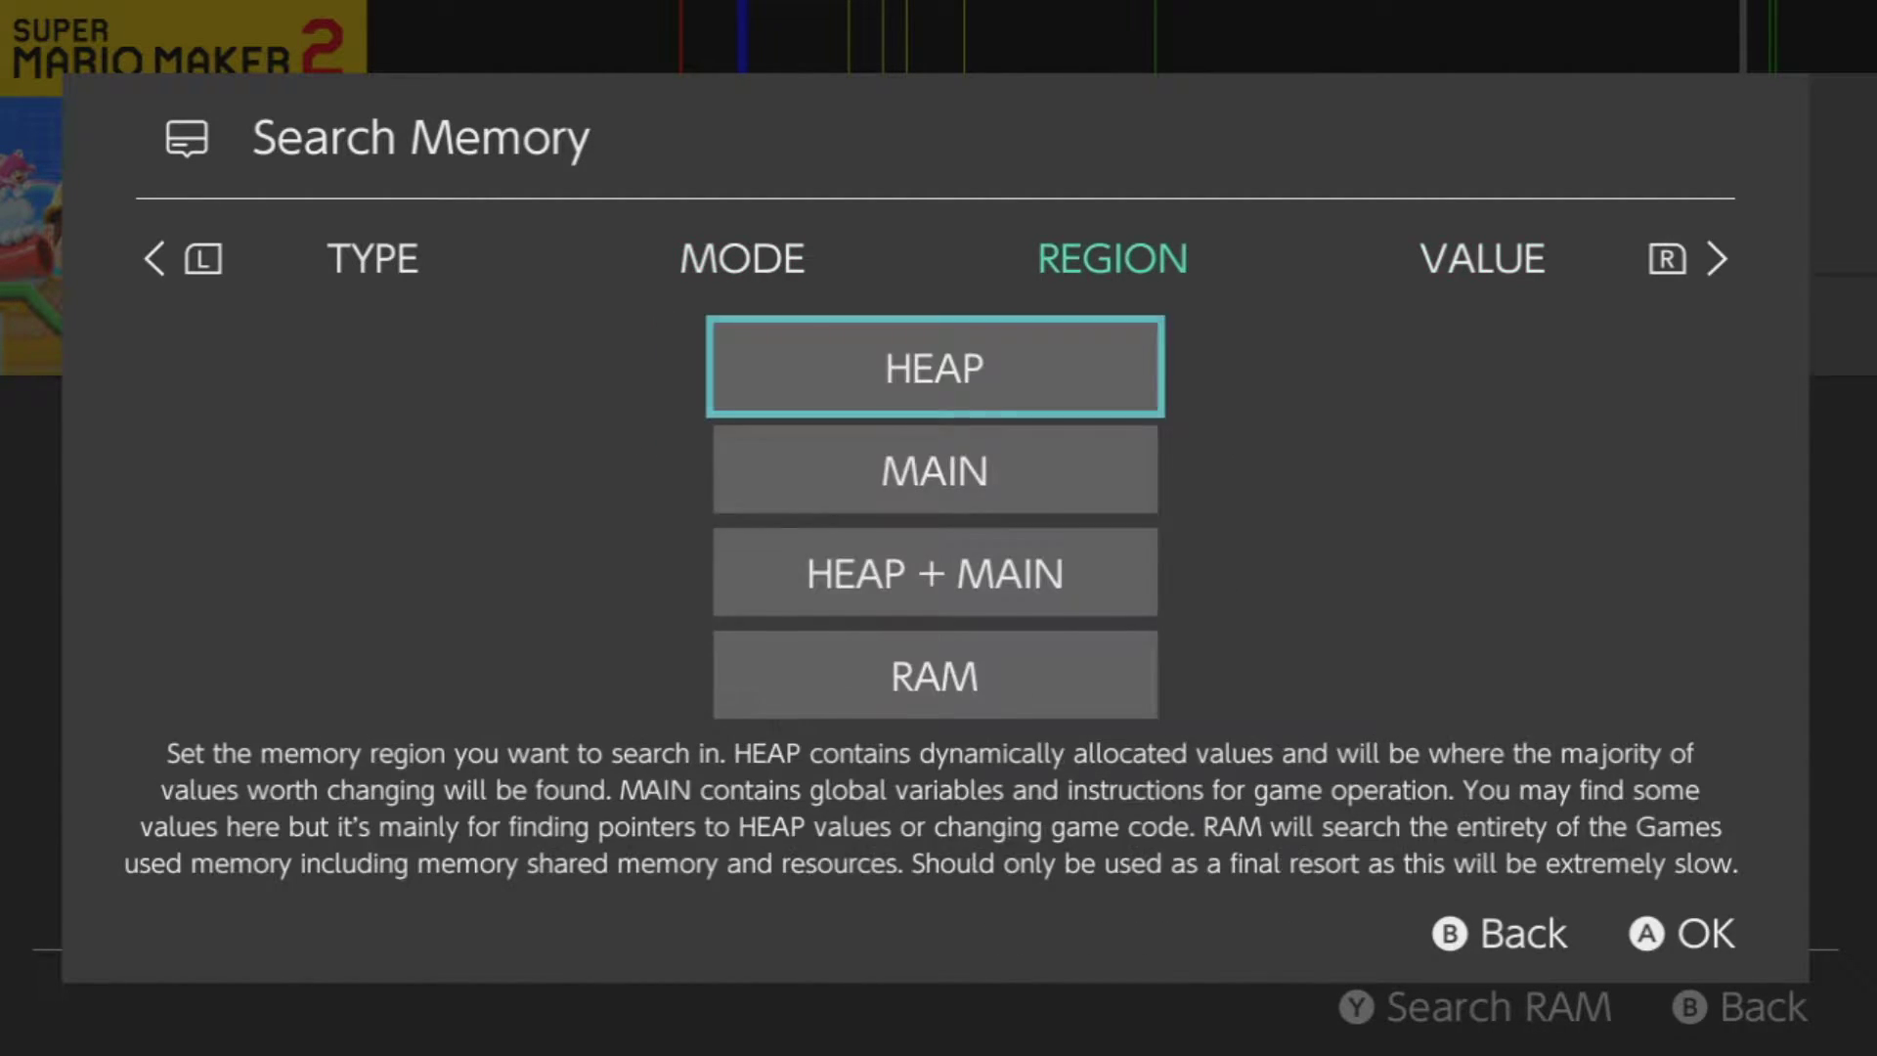
pyautogui.press('Escape')
# Examine the <, > and A..B range search modes and the DIFF mode for changed values
pyautogui.press('Right')
pyautogui.press('Right')
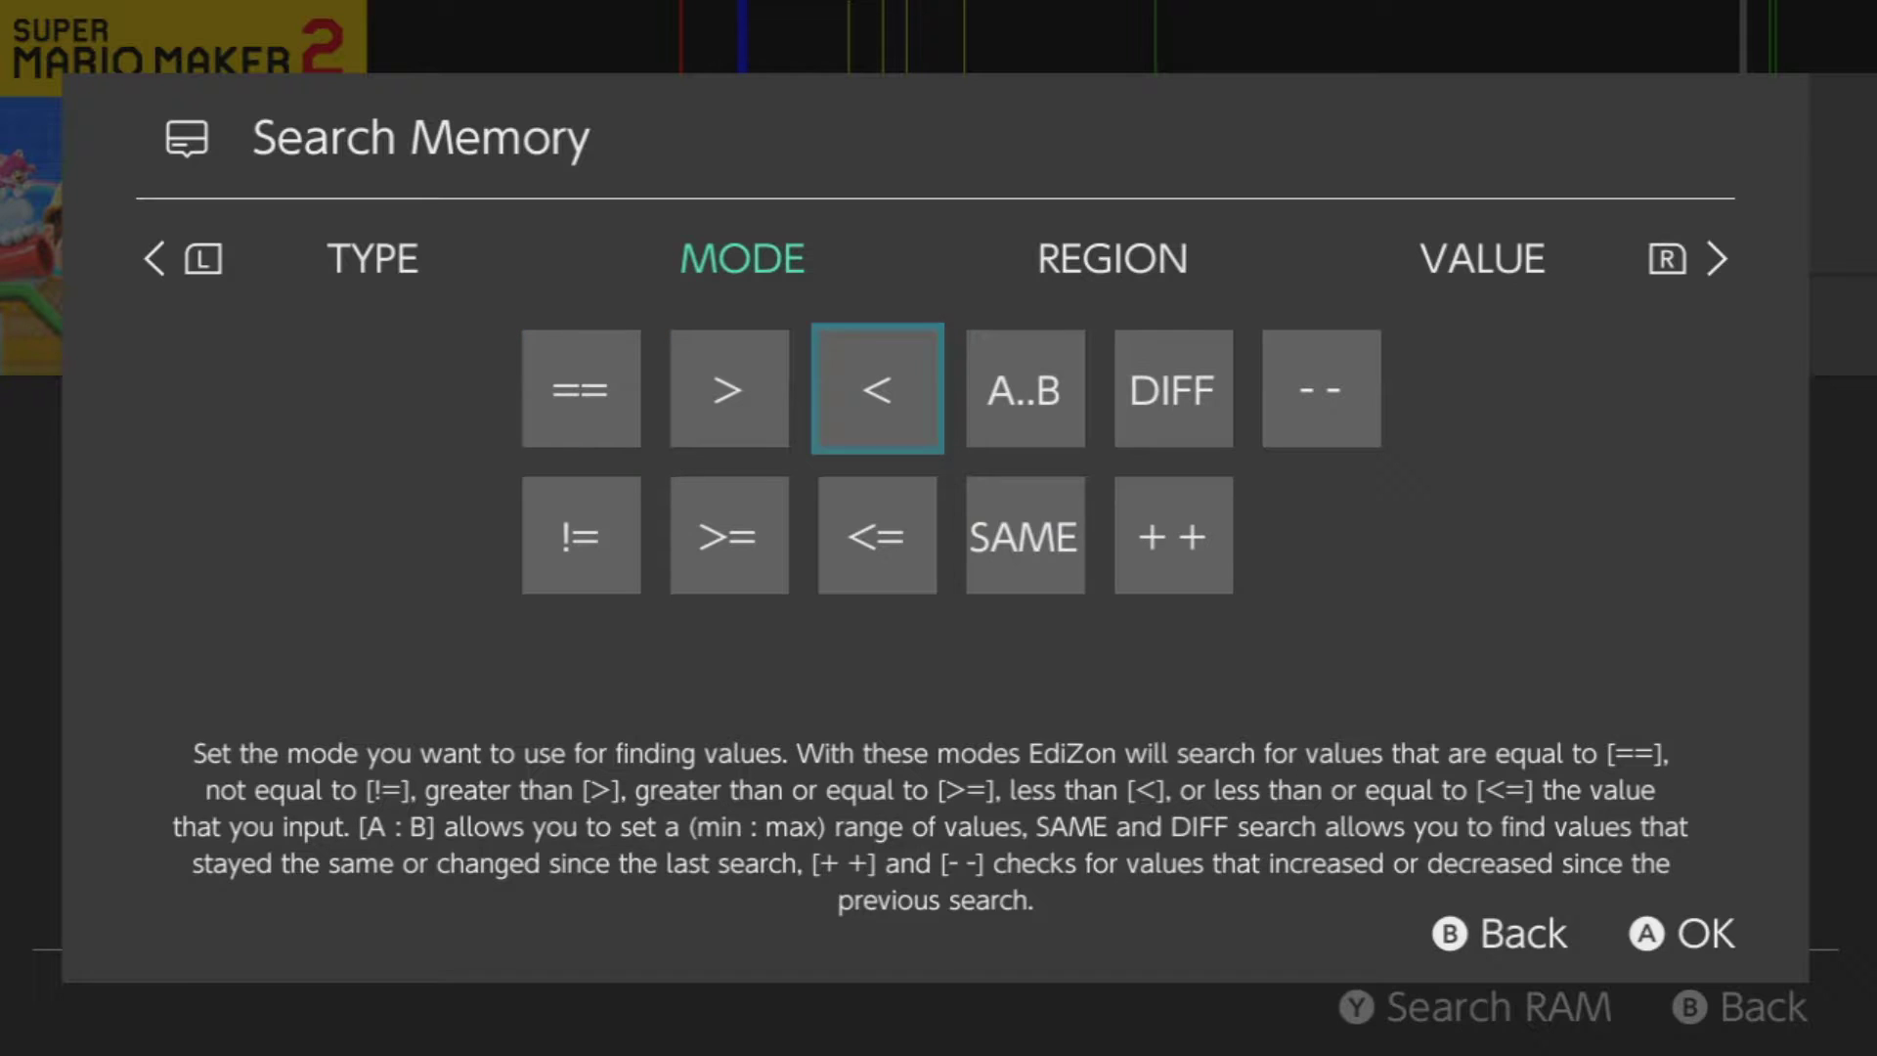
pyautogui.press('Right')
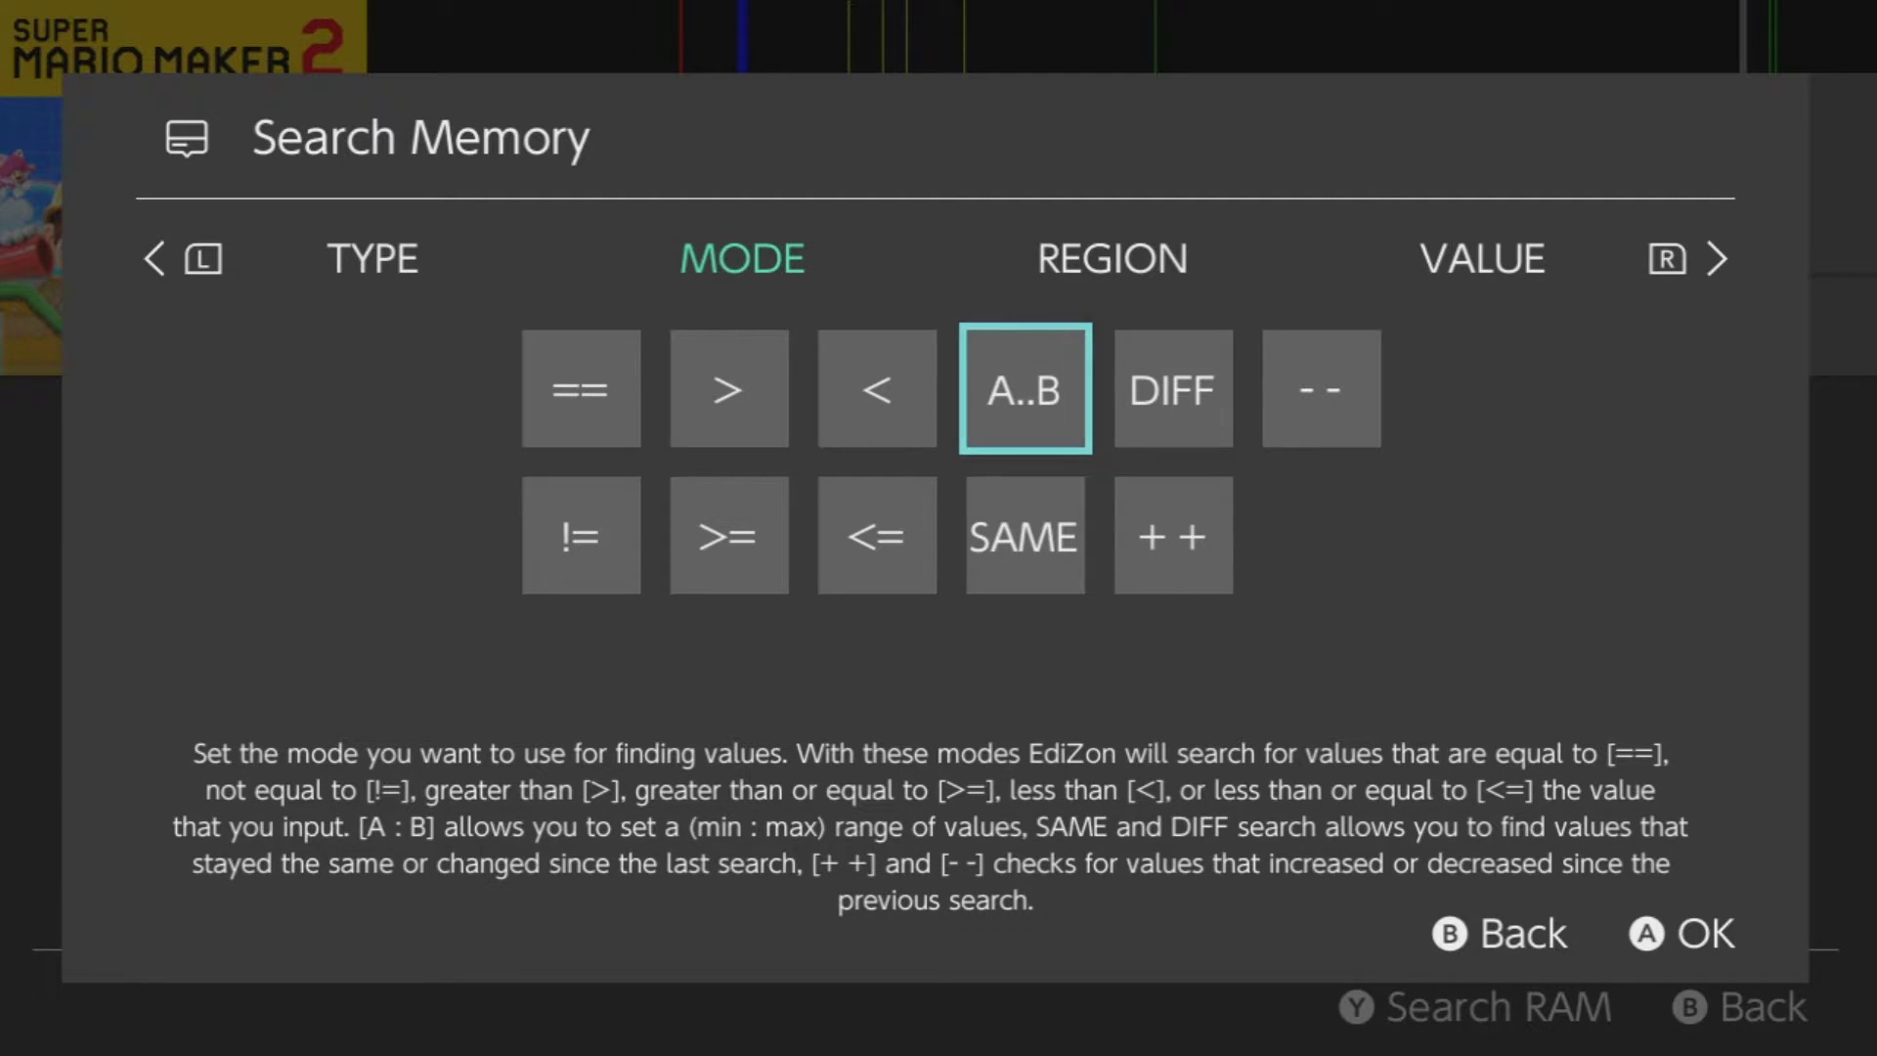
pyautogui.press('Left')
pyautogui.press('Left')
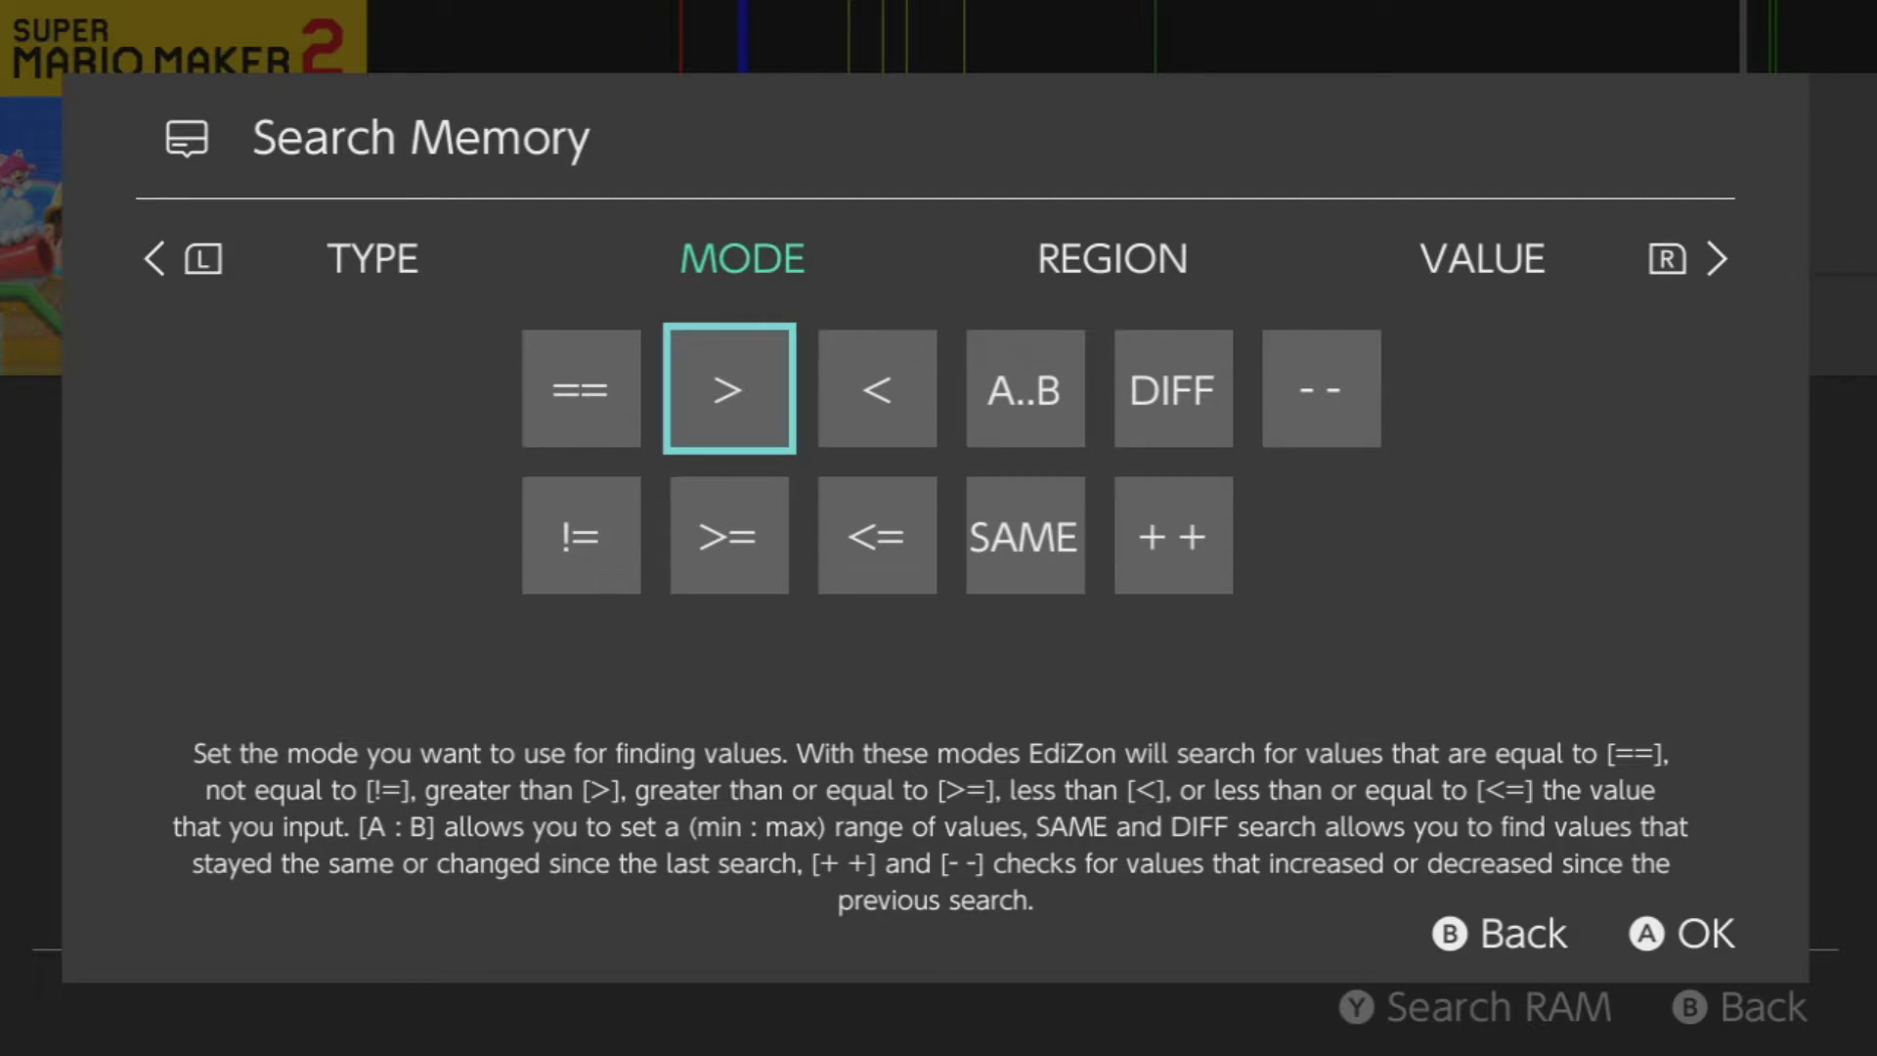
pyautogui.press('Right')
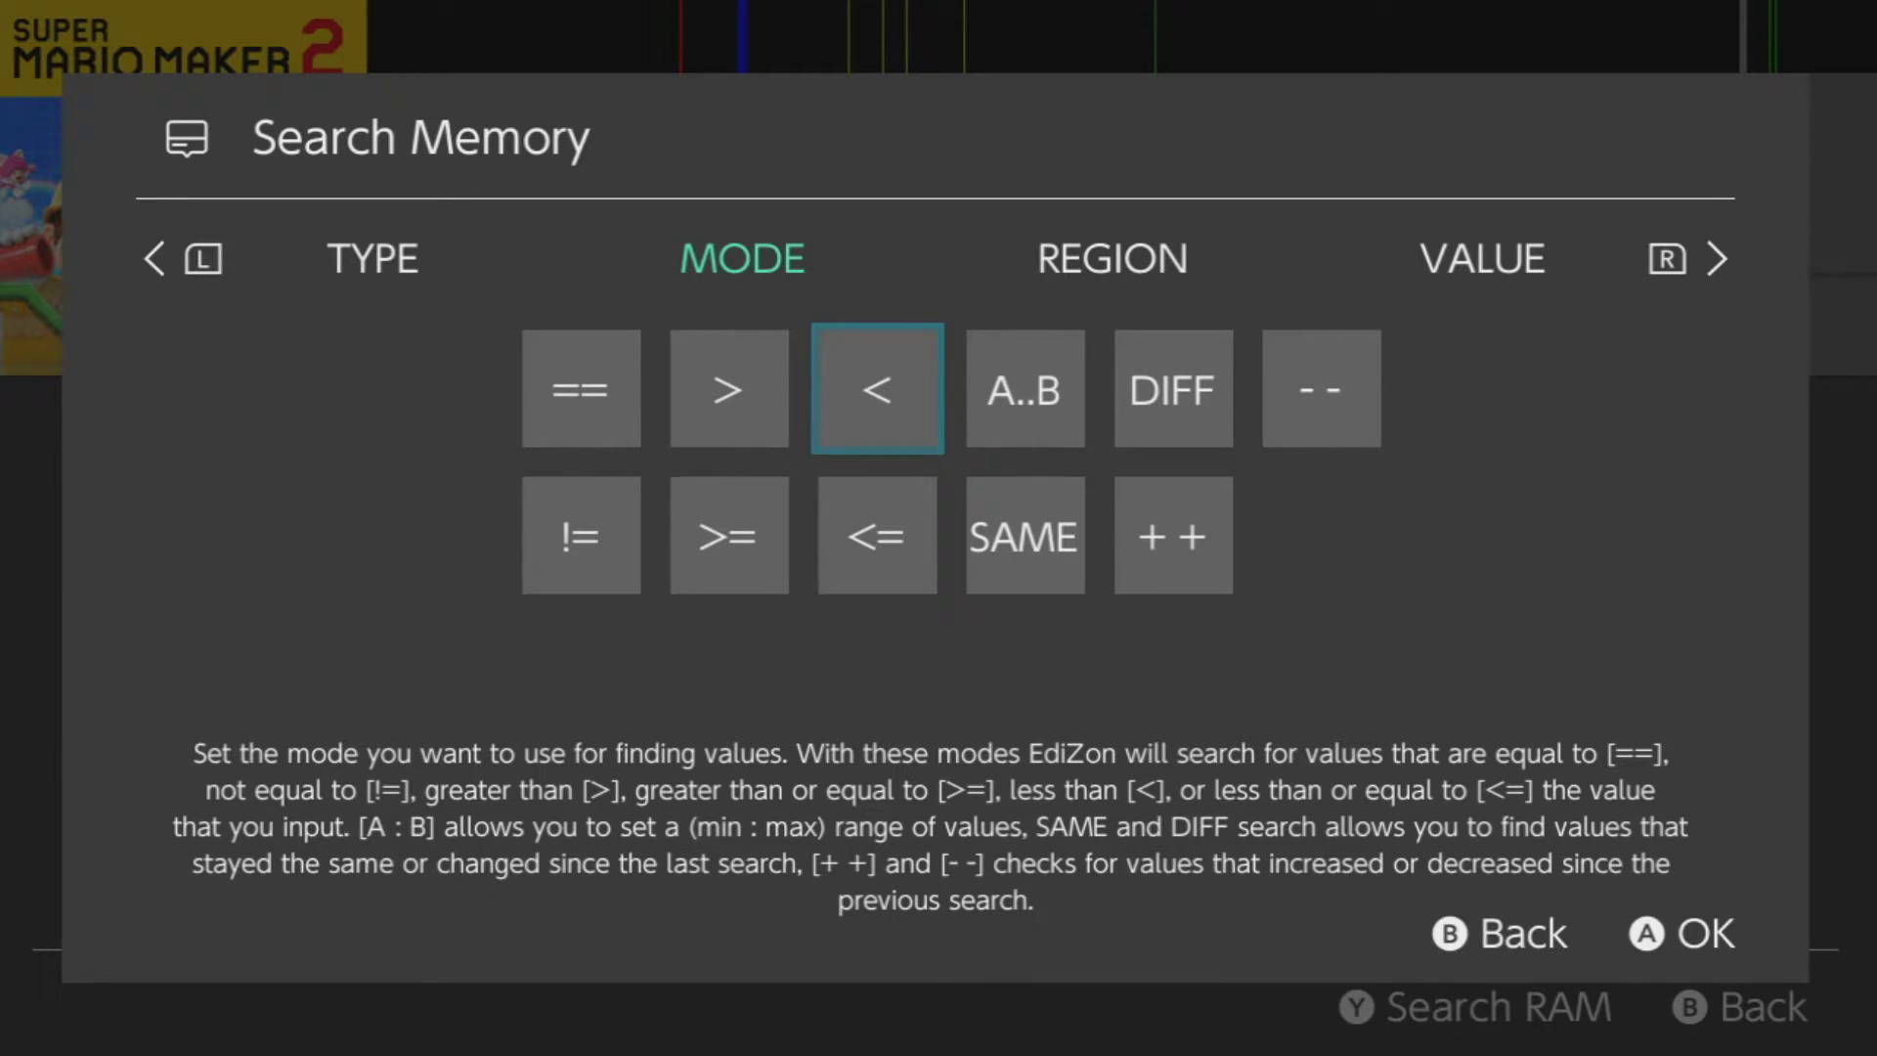
pyautogui.press('Left')
pyautogui.press('Right')
pyautogui.press('Right')
pyautogui.press('Right')
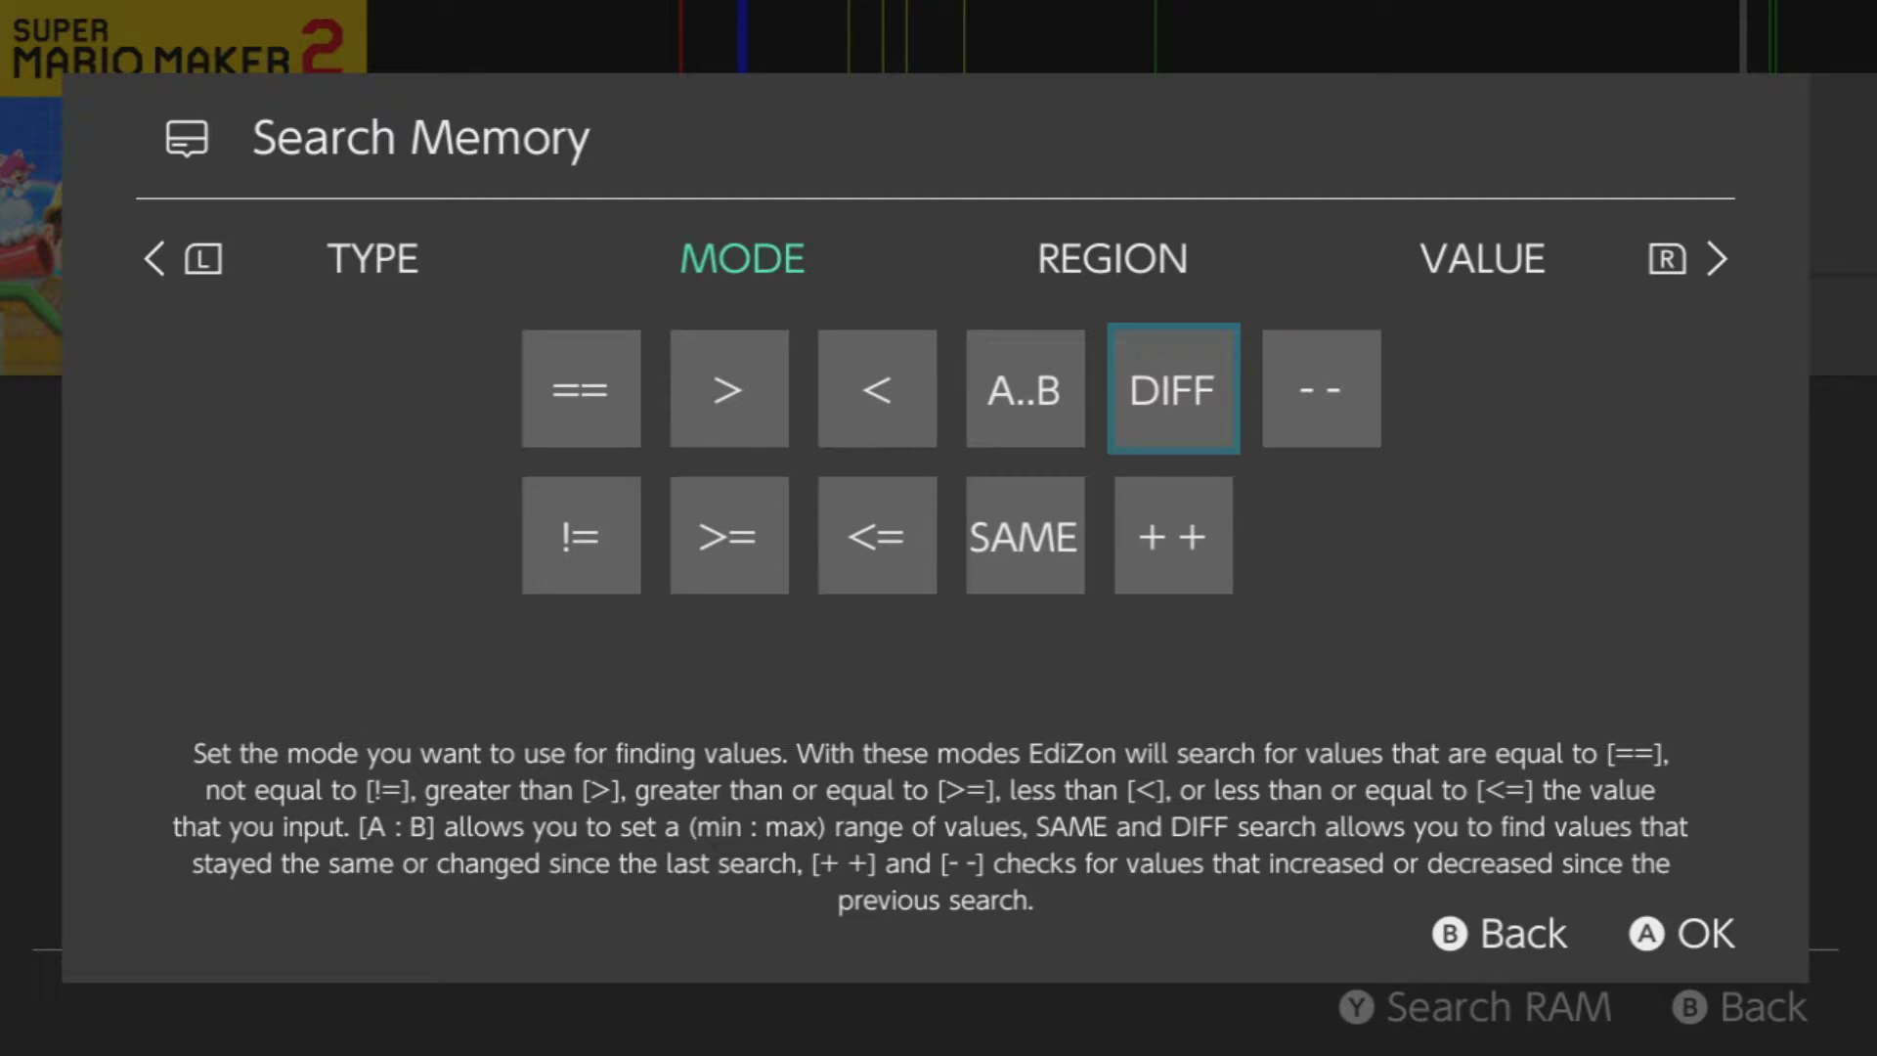
# Review the !=, >=, <= and SAME search modes, plus ++ and -- for increased or decreased values
pyautogui.press('Left')
pyautogui.press('Left')
pyautogui.press('Left')
pyautogui.press('Left')
pyautogui.press('Down')
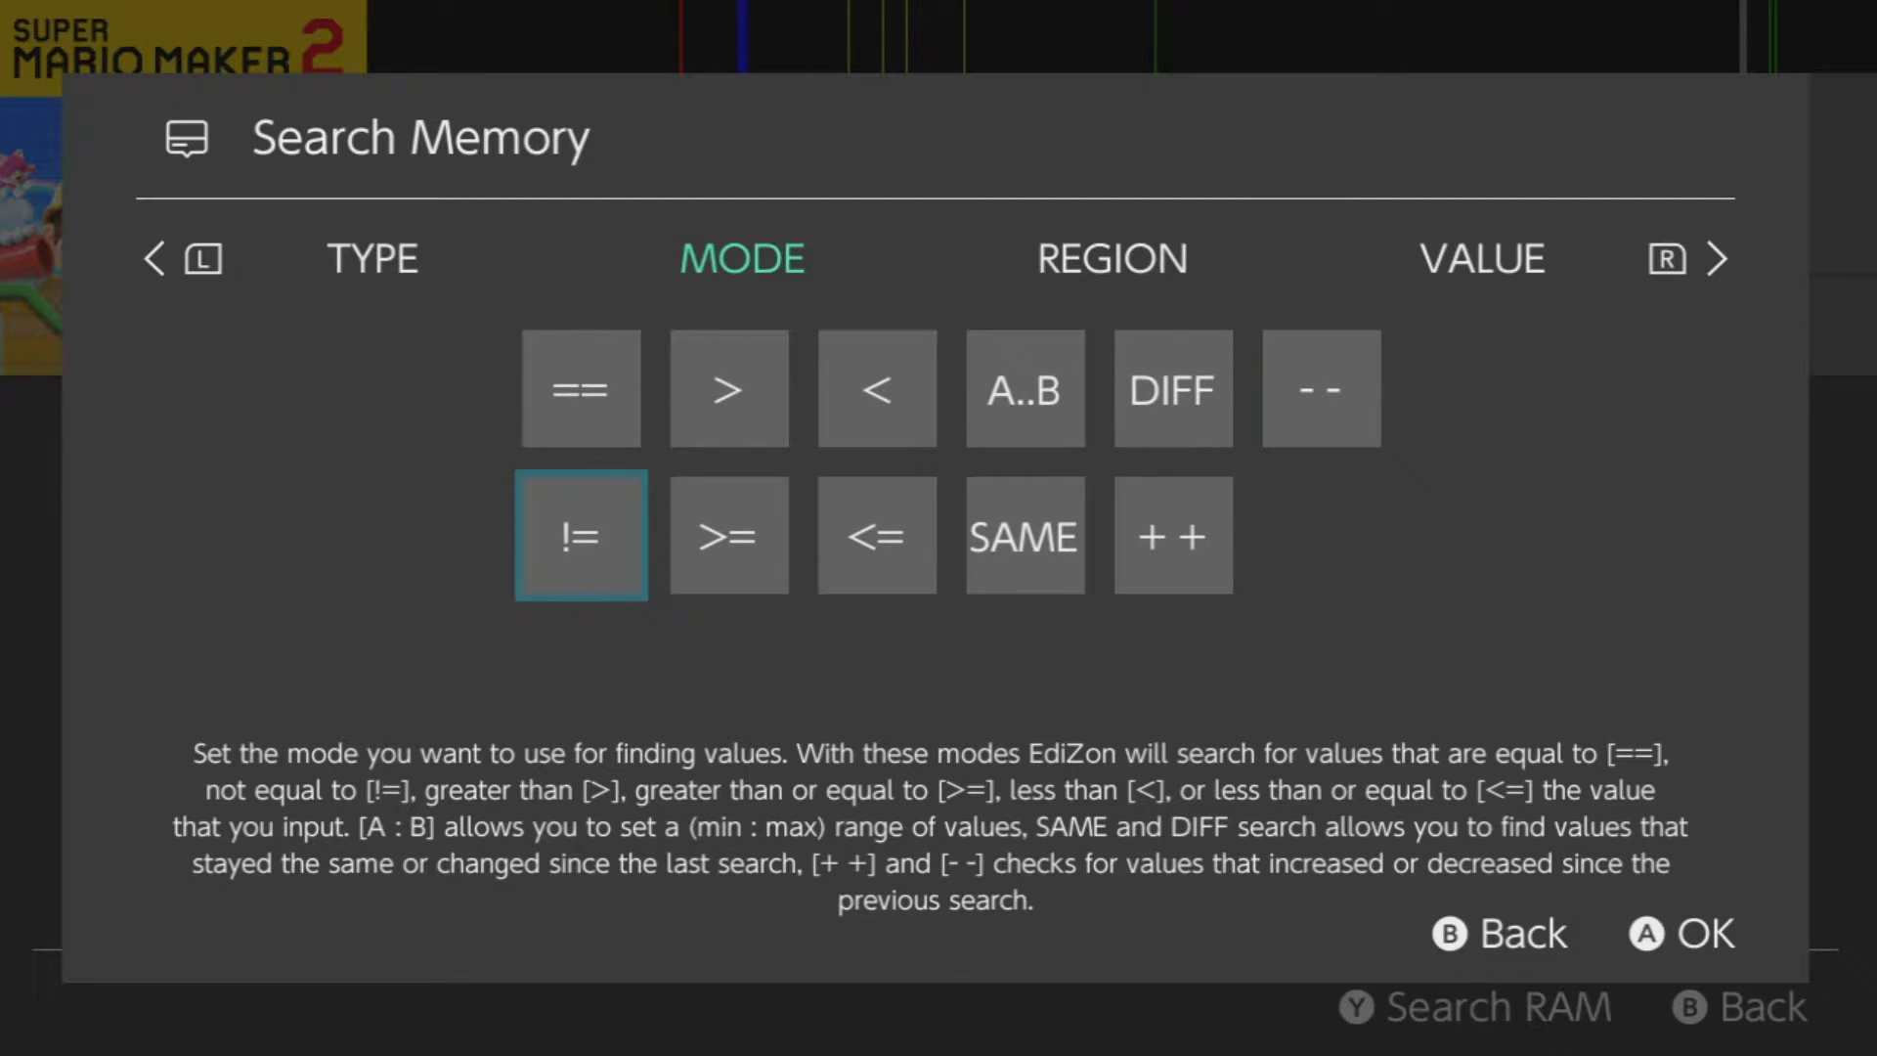
pyautogui.press('Right')
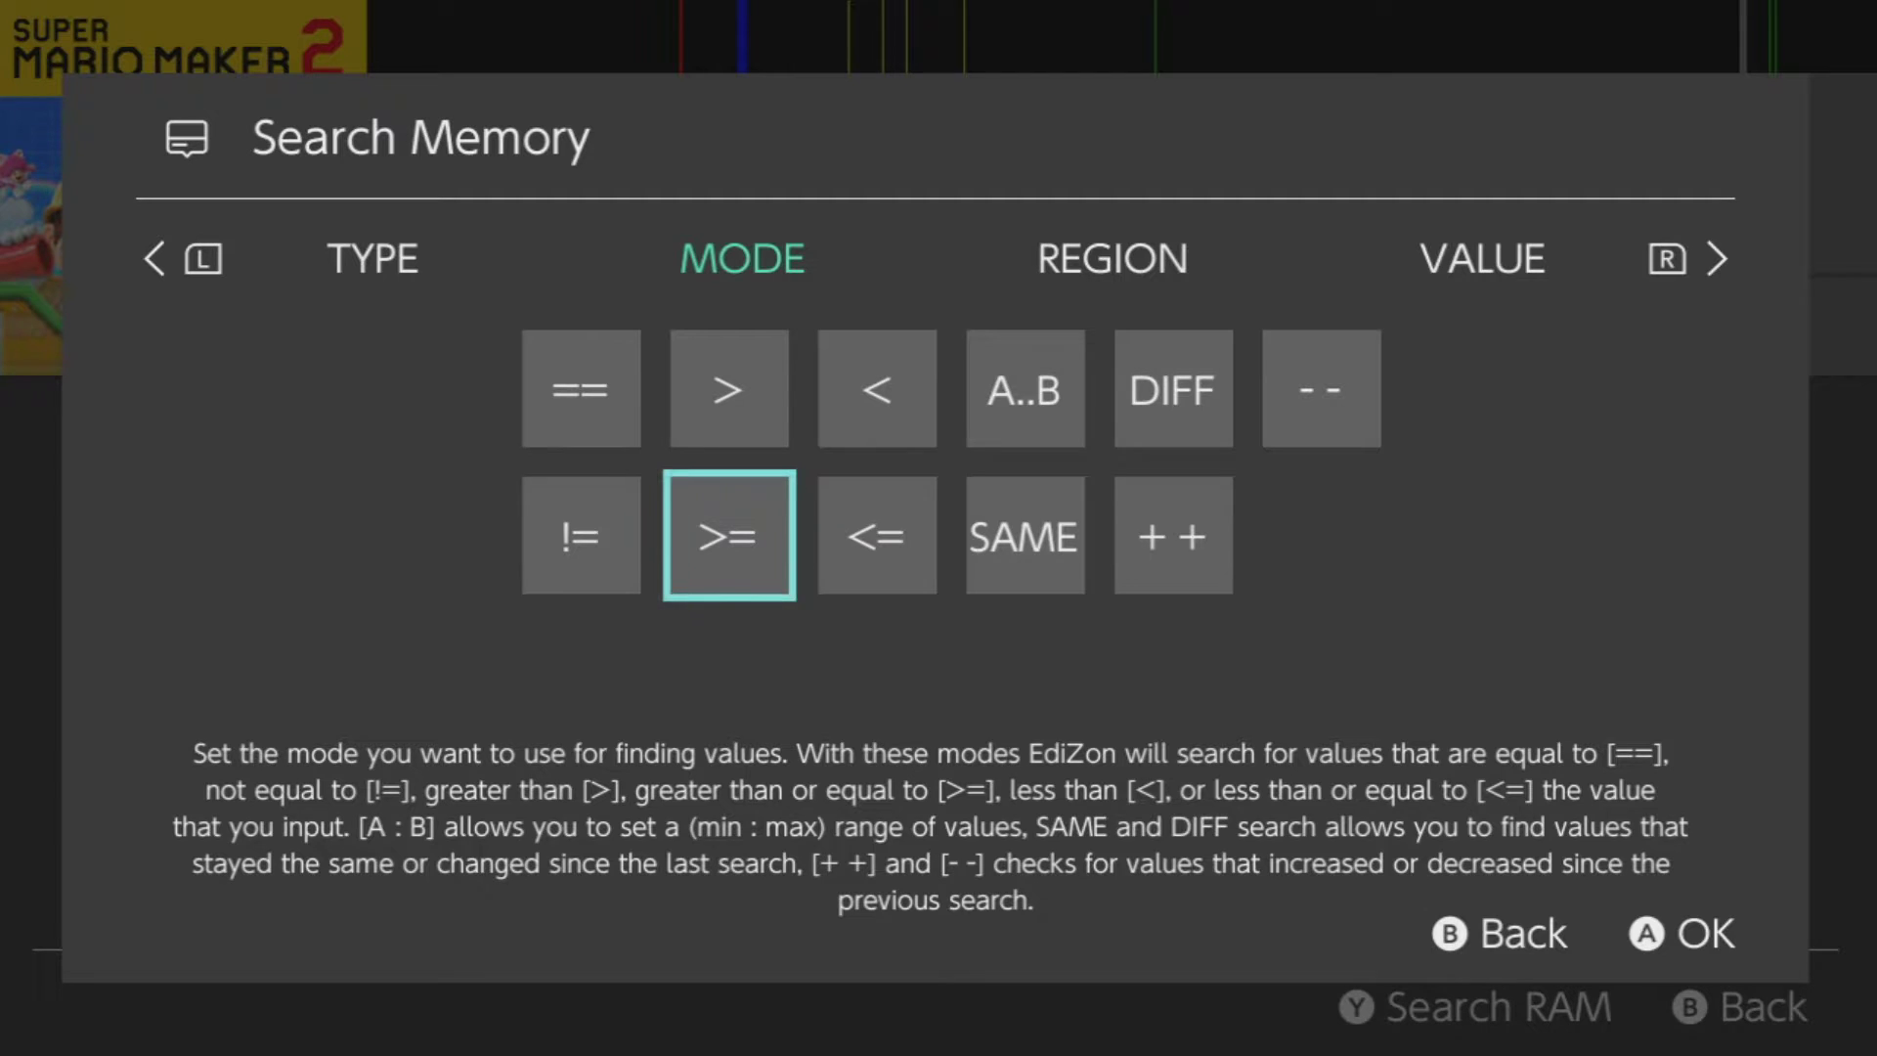
pyautogui.press('Right')
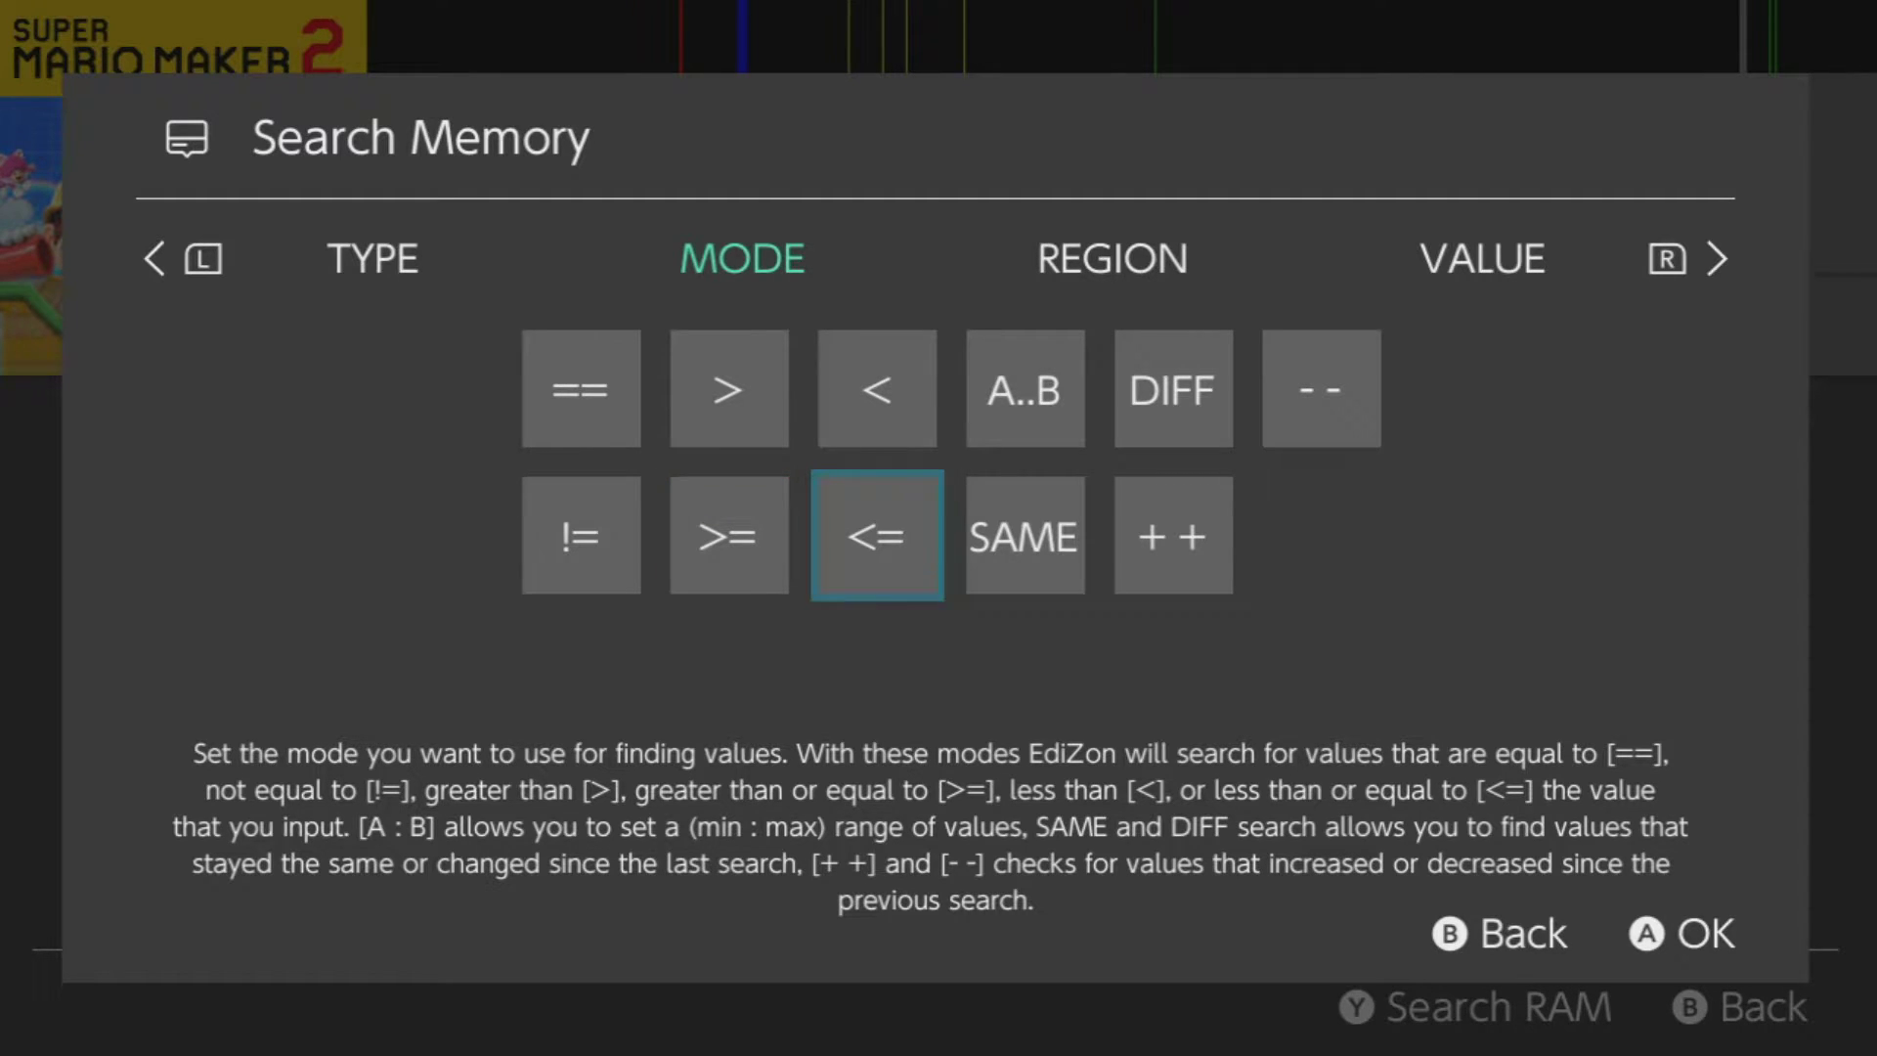
pyautogui.press('Right')
pyautogui.press('Right')
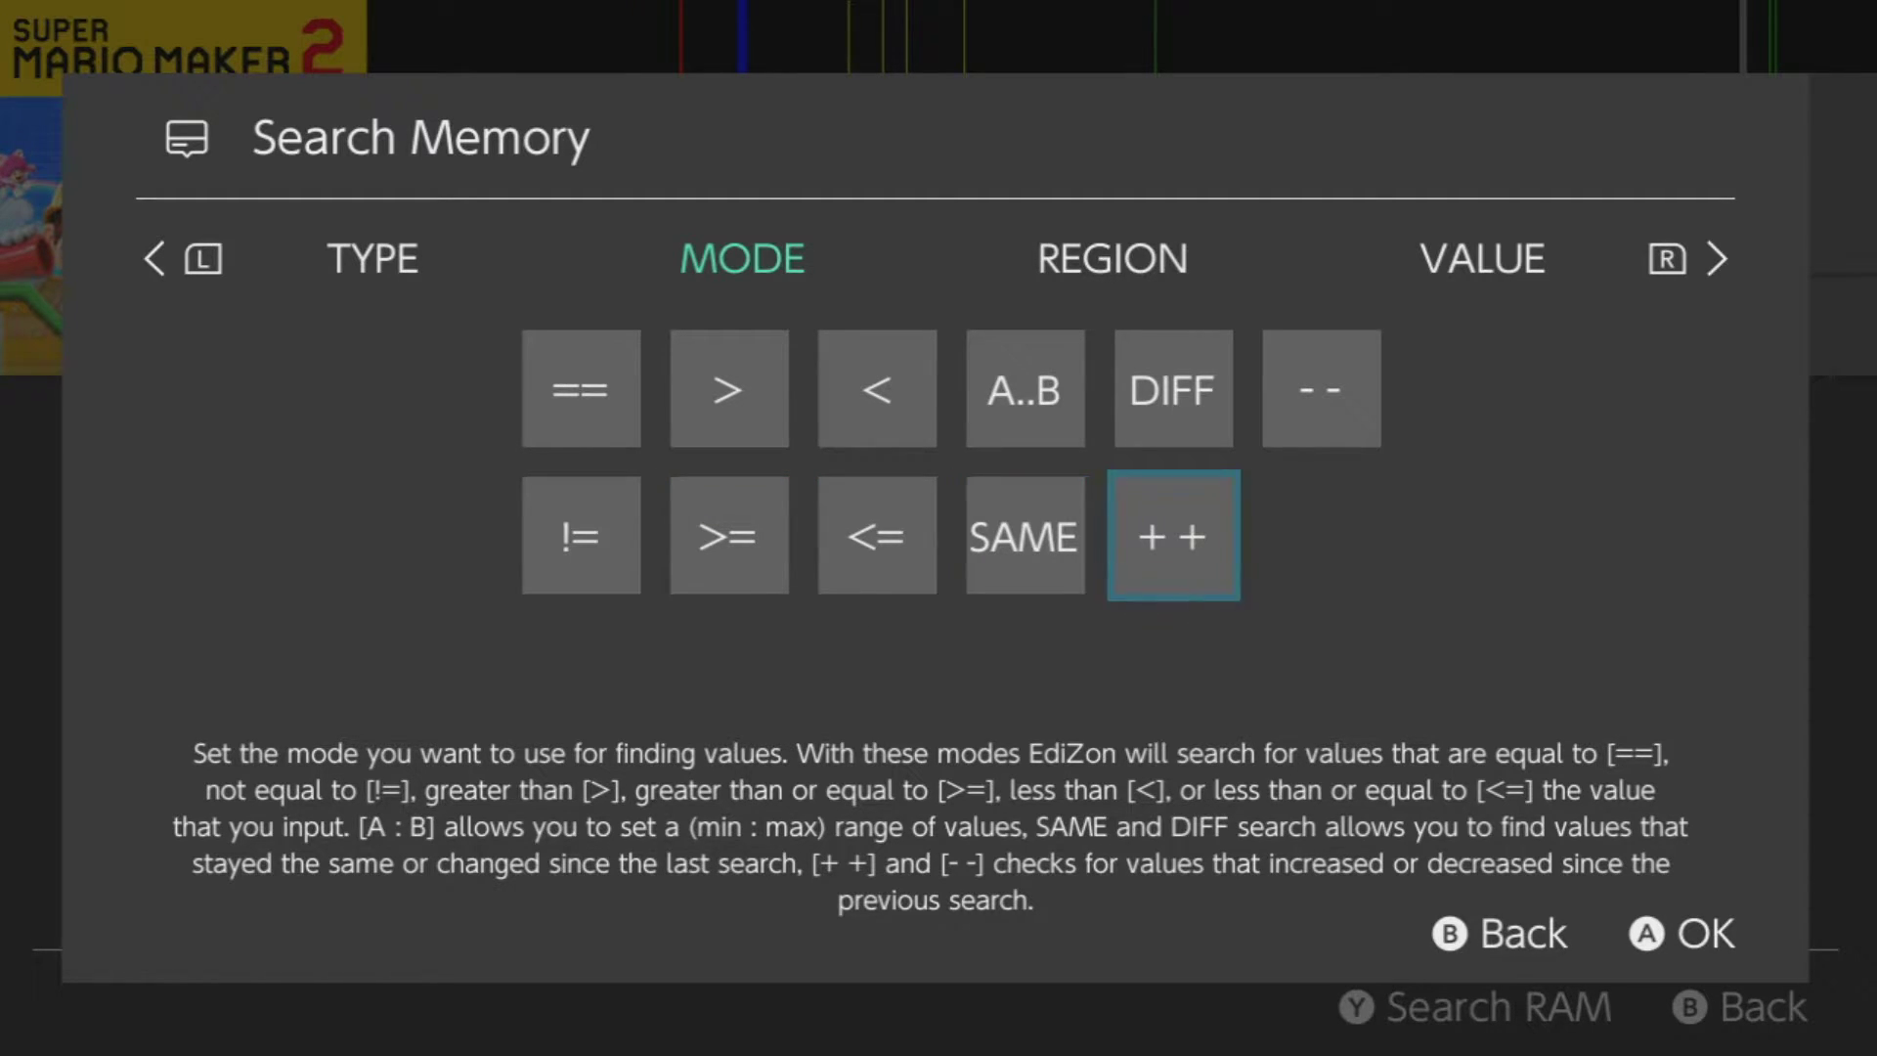
pyautogui.press('Up')
pyautogui.press('Right')
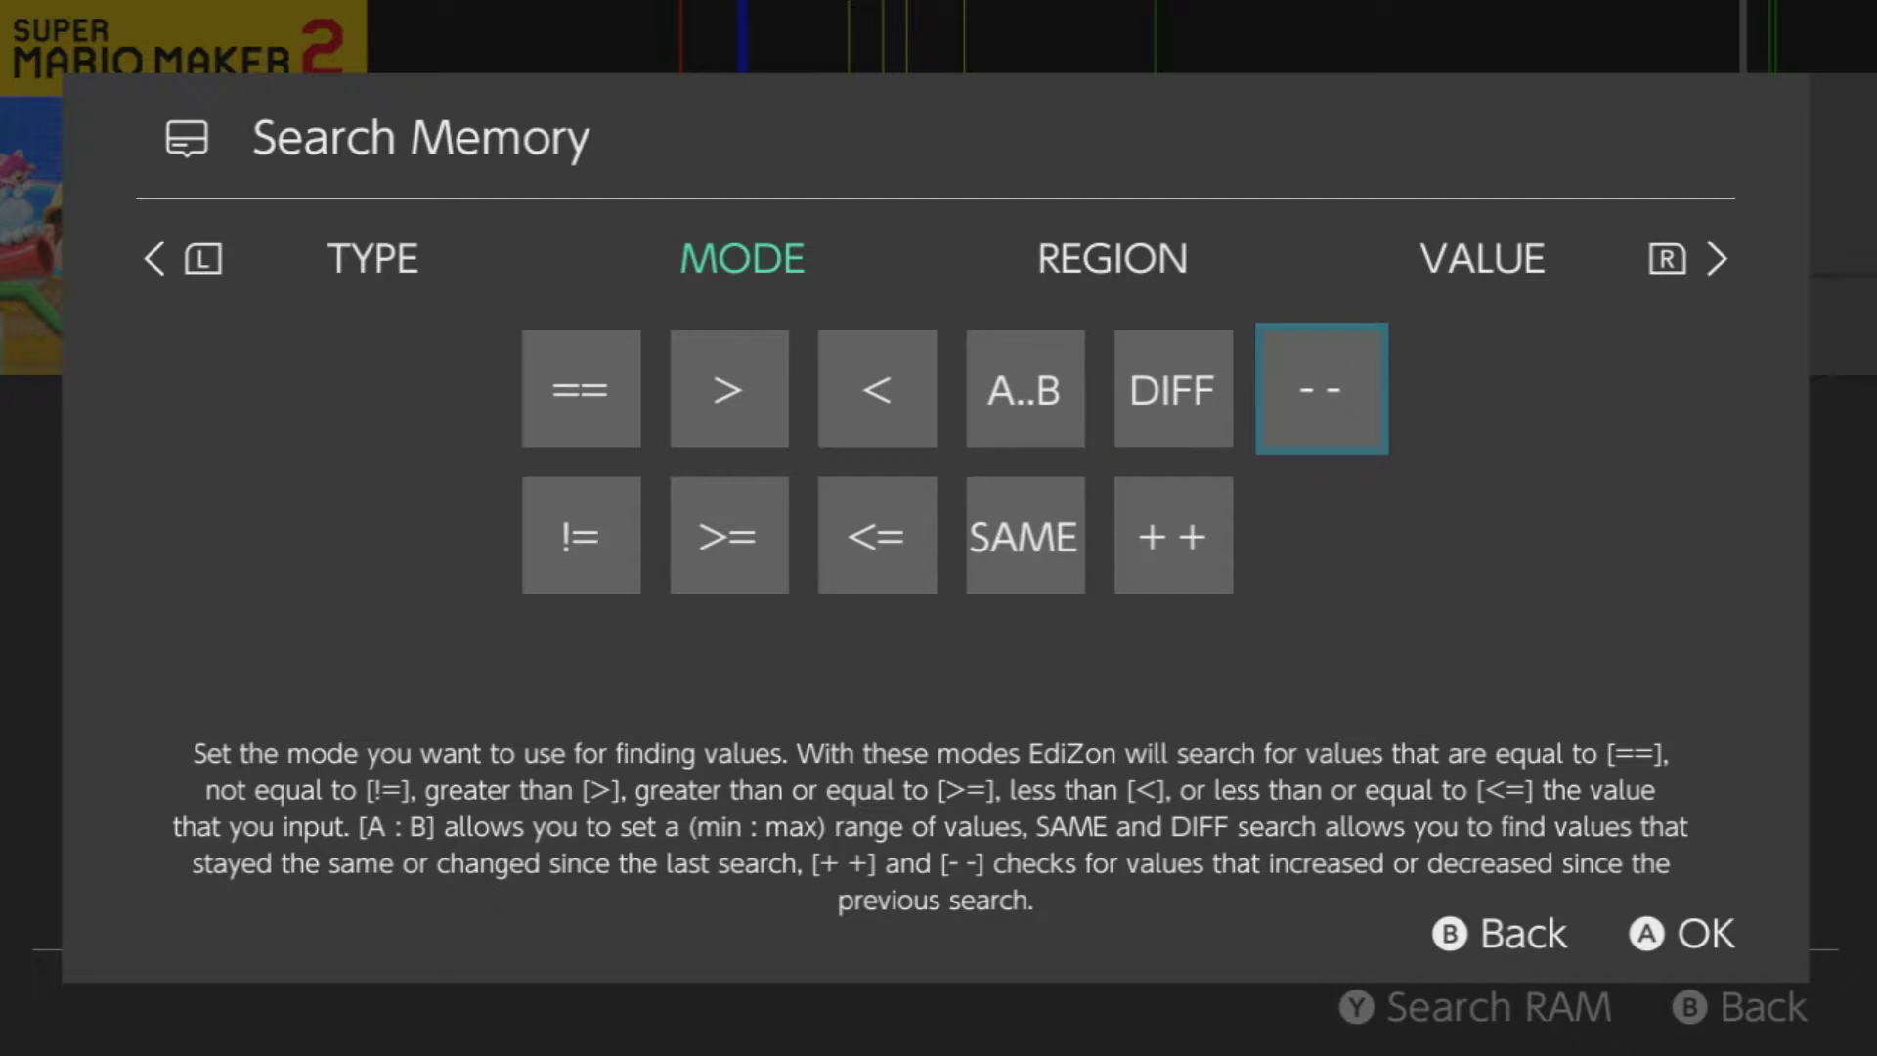
# Compare the -- and ++ search modes for values that decreased or increased since the previous search
pyautogui.press('Down')
pyautogui.press('Up')
pyautogui.press('Right')
pyautogui.press('Left')
pyautogui.press('Down')
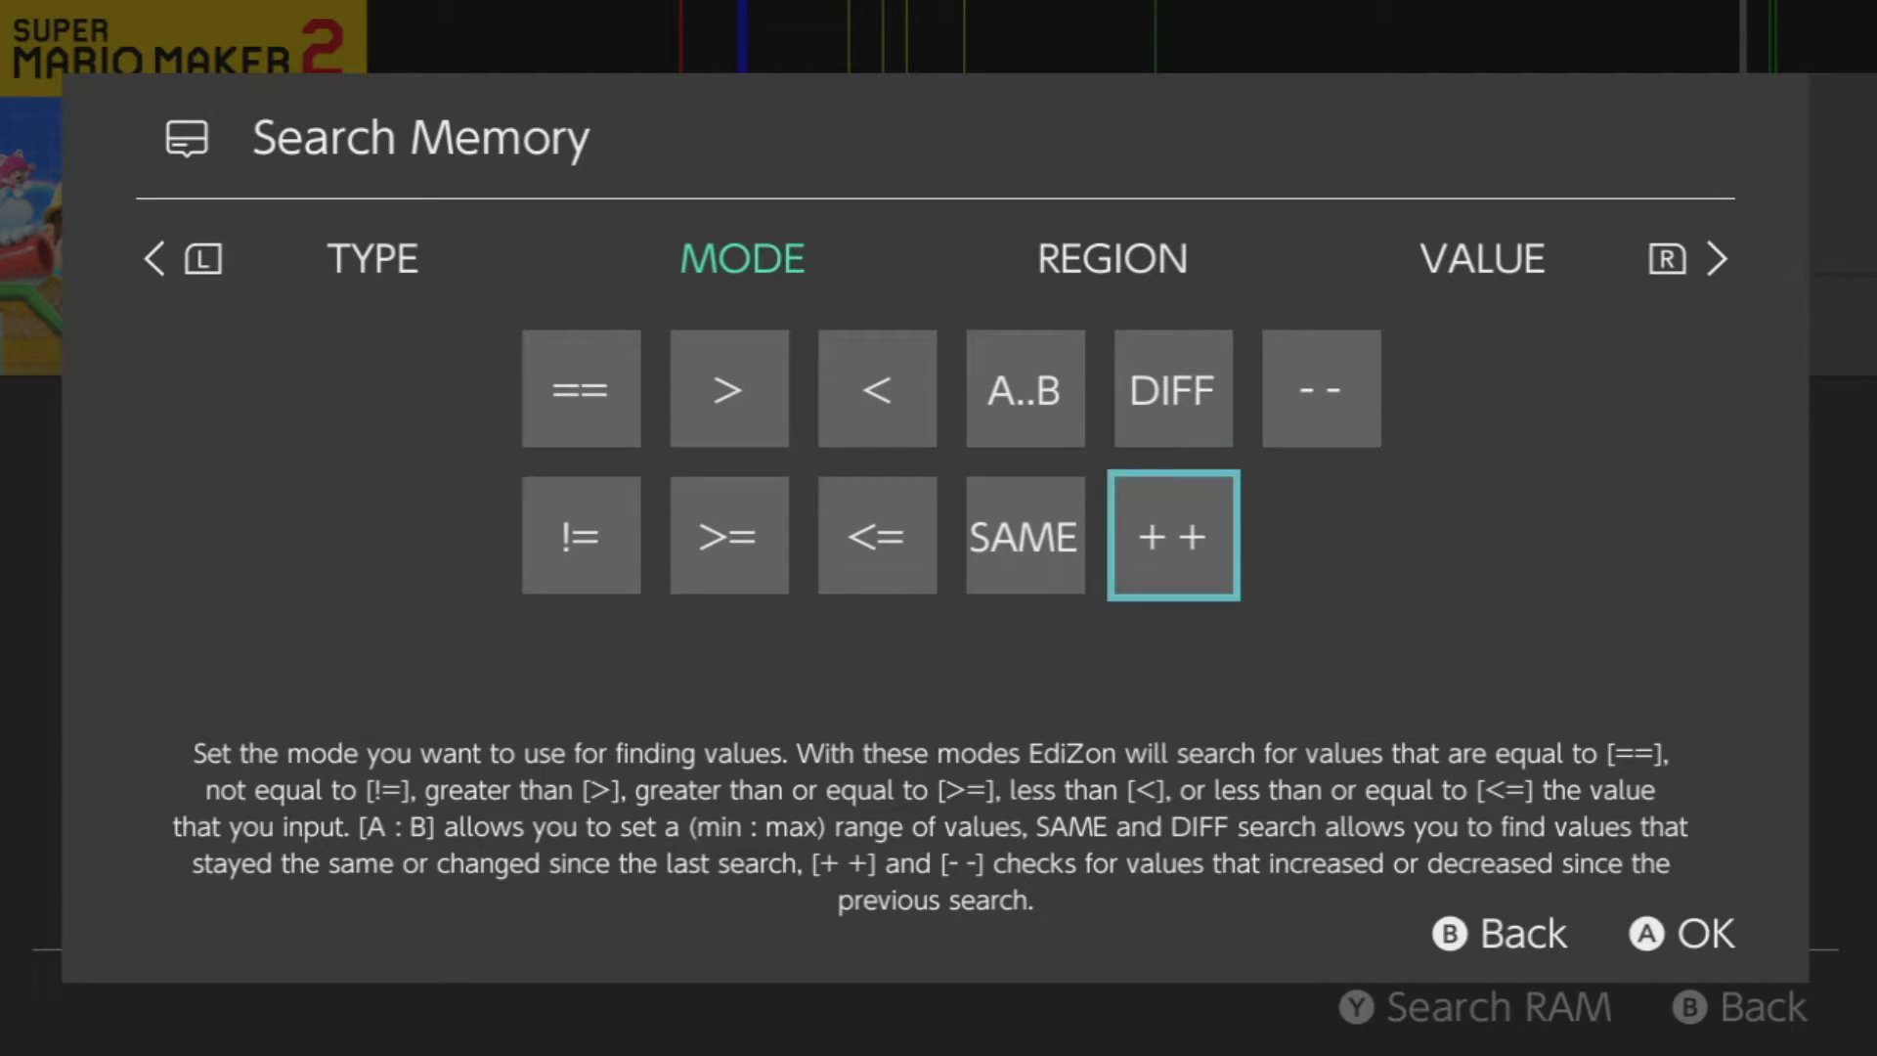
pyautogui.press('Up')
pyautogui.press('Right')
pyautogui.press('Left')
pyautogui.press('Down')
# Choose the equal-to mode == for the memory search
pyautogui.press('Left')
pyautogui.press('Left')
pyautogui.press('Left')
pyautogui.press('Up')
pyautogui.press('Left')
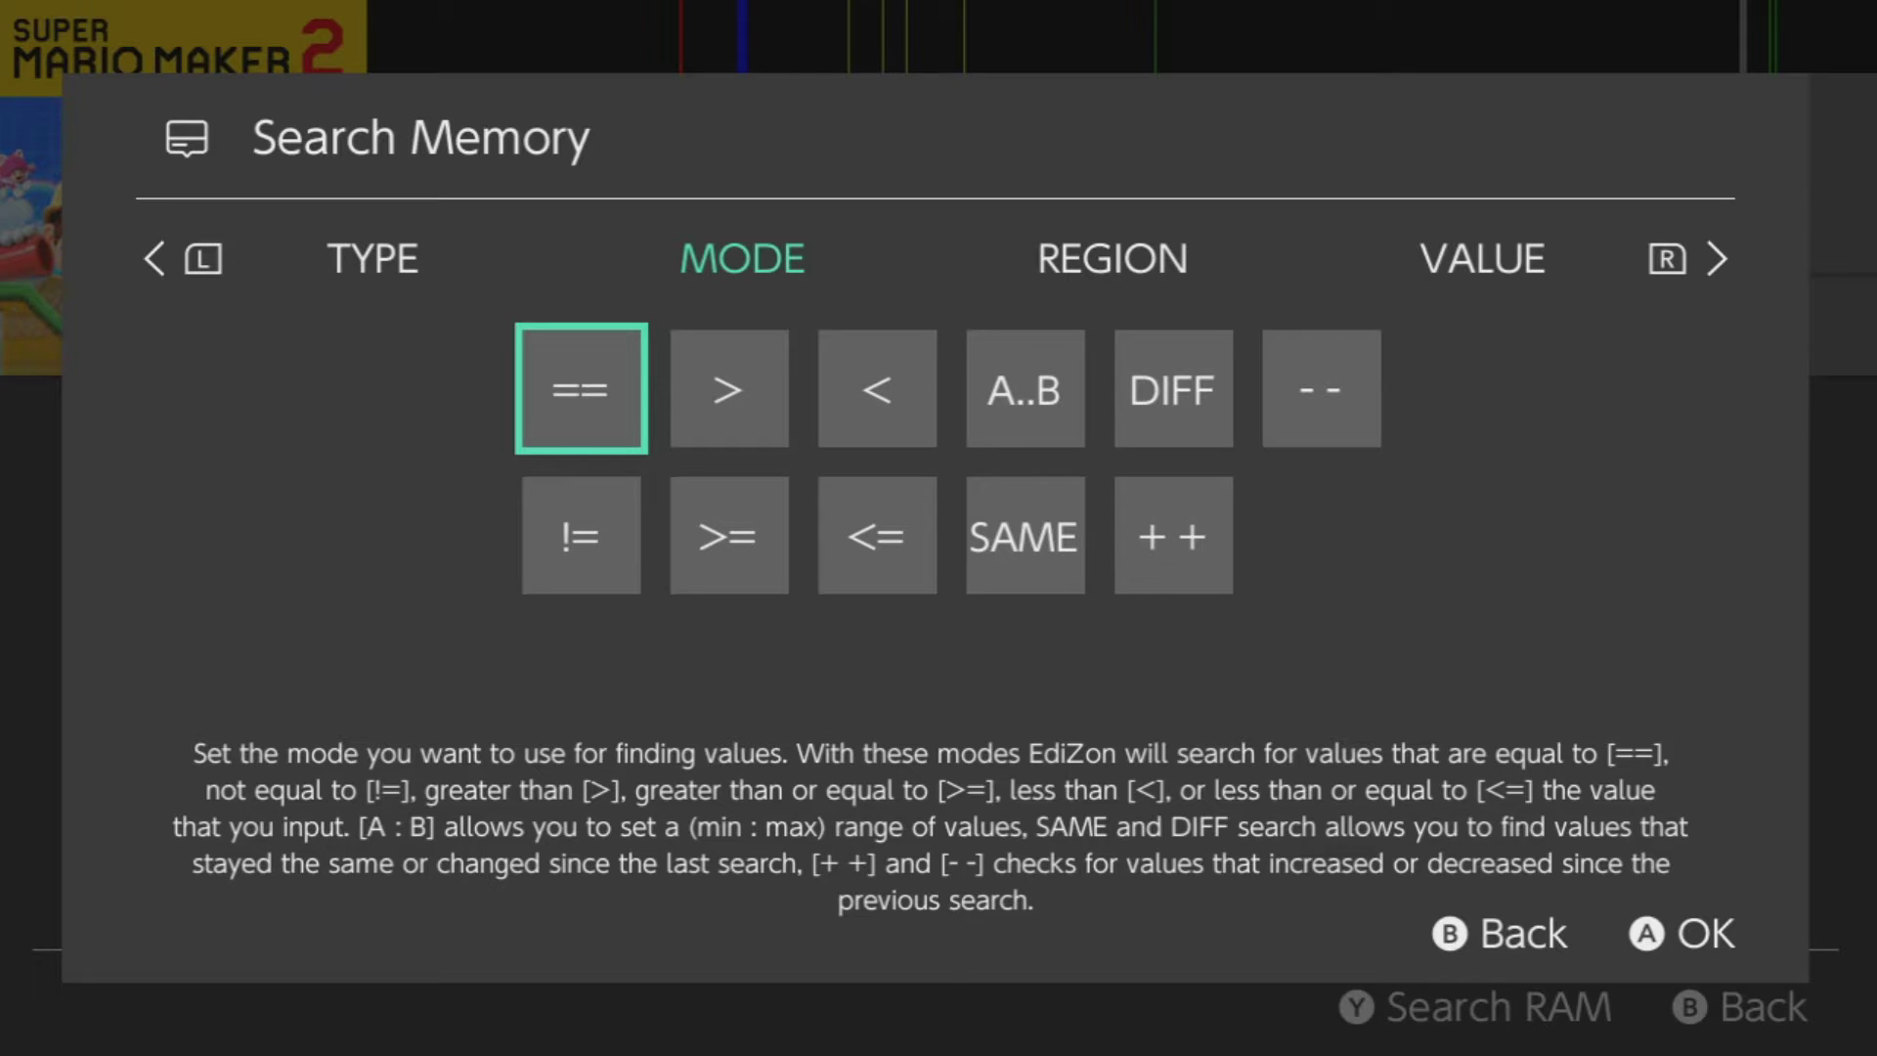
pyautogui.press('Return')
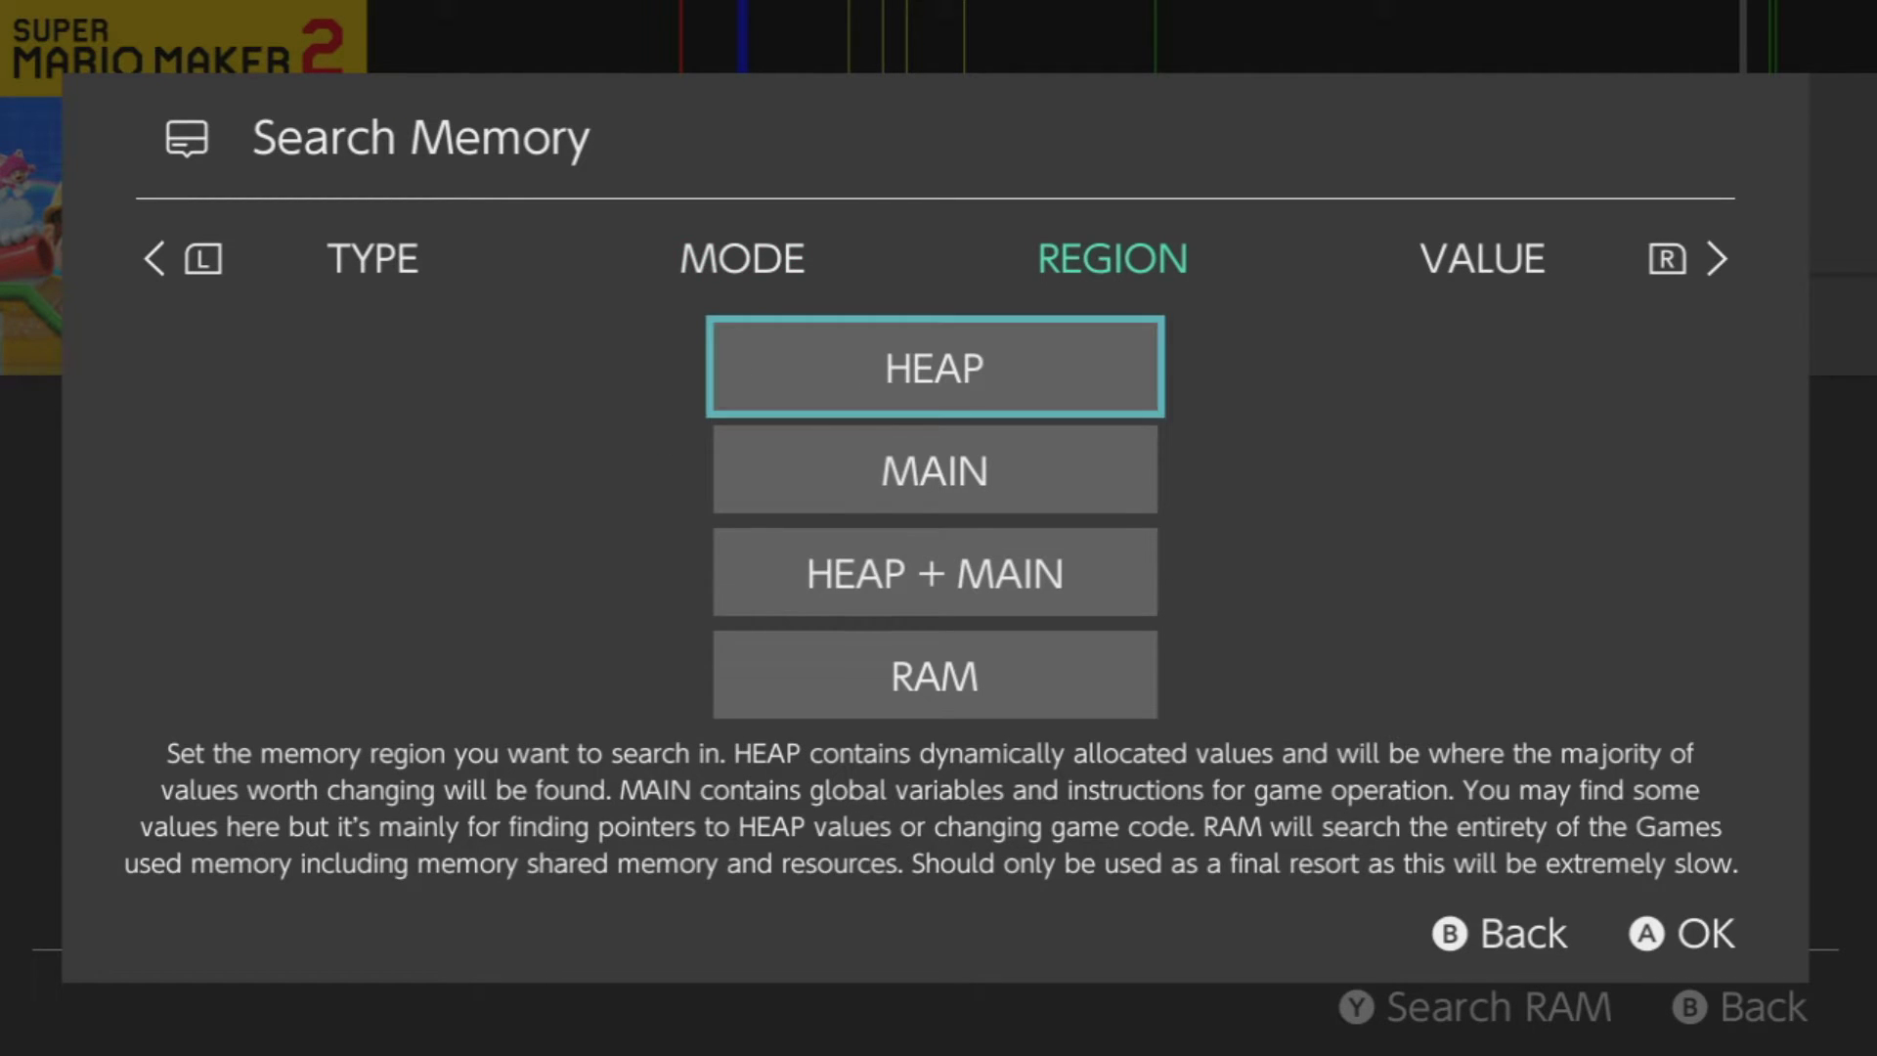
# Examine the HEAP, MAIN, HEAP + MAIN and RAM memory regions and their descriptions
pyautogui.press('Up')
pyautogui.press('Up')
pyautogui.press('Up')
pyautogui.press('Up')
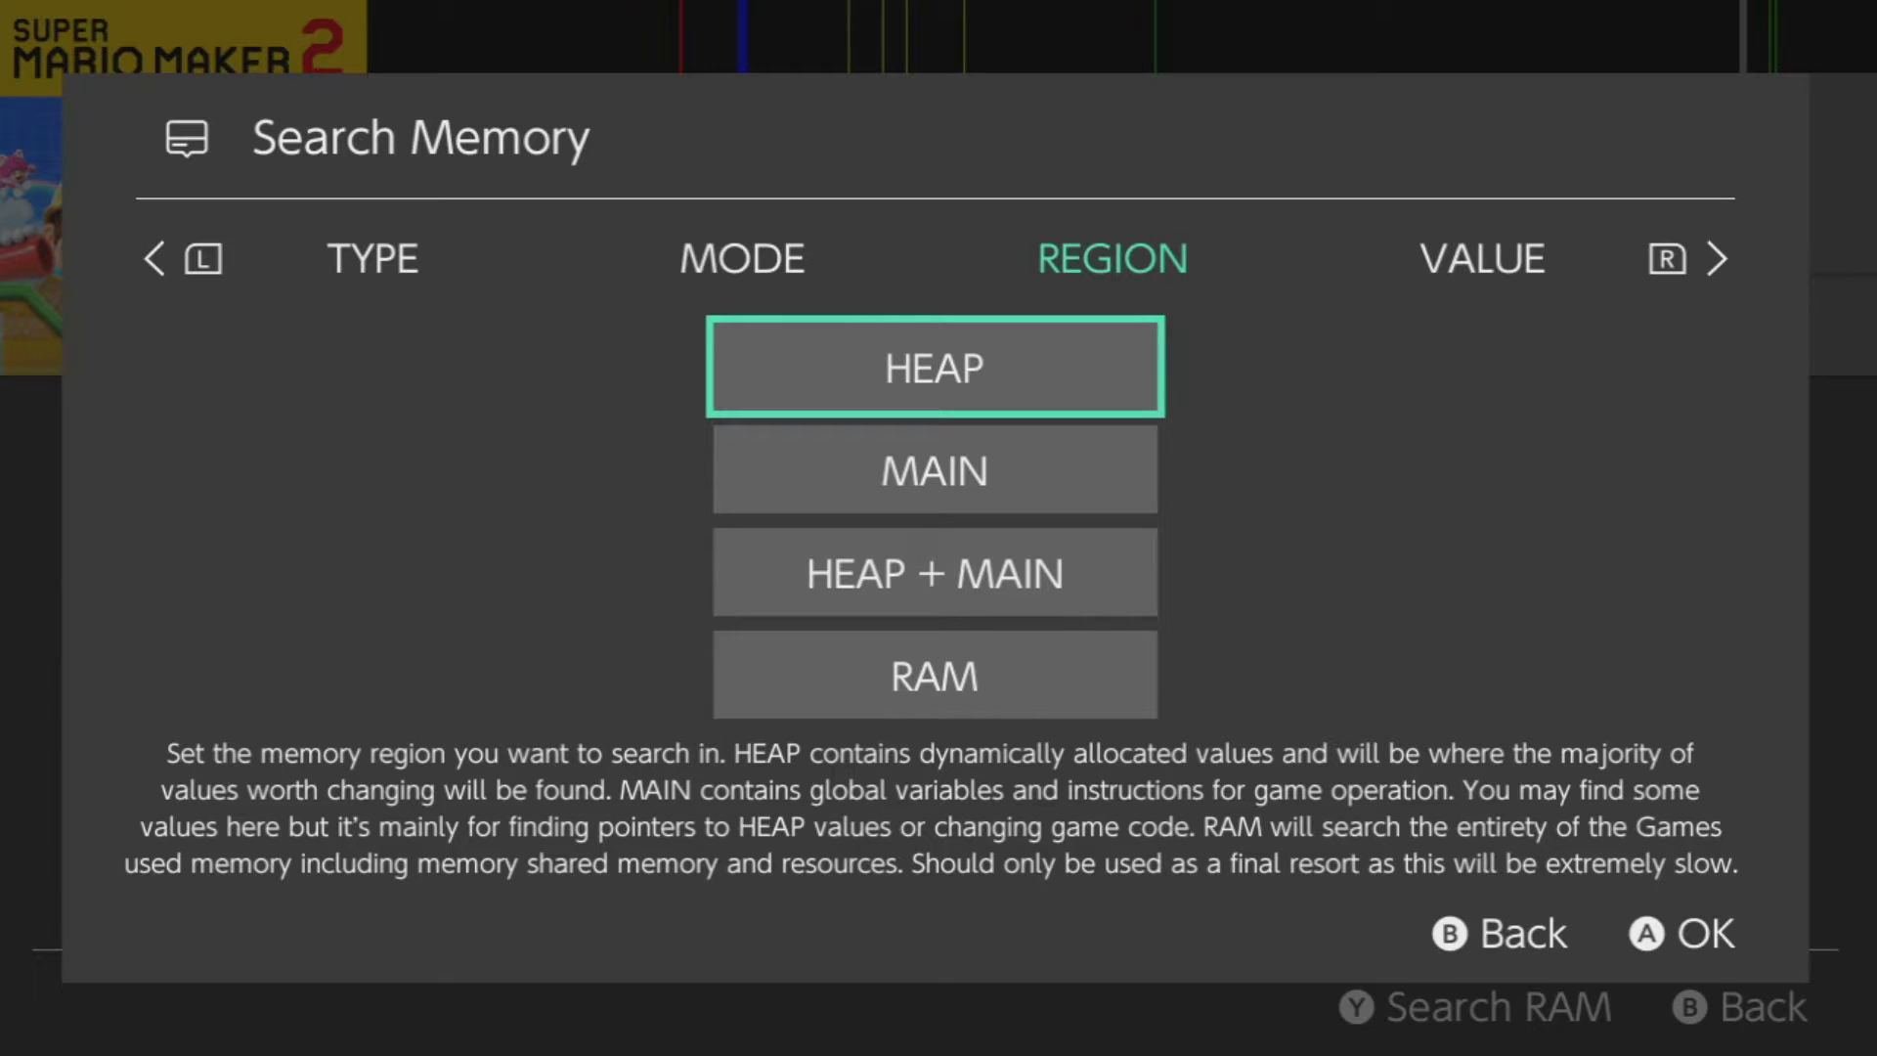
pyautogui.press('Down')
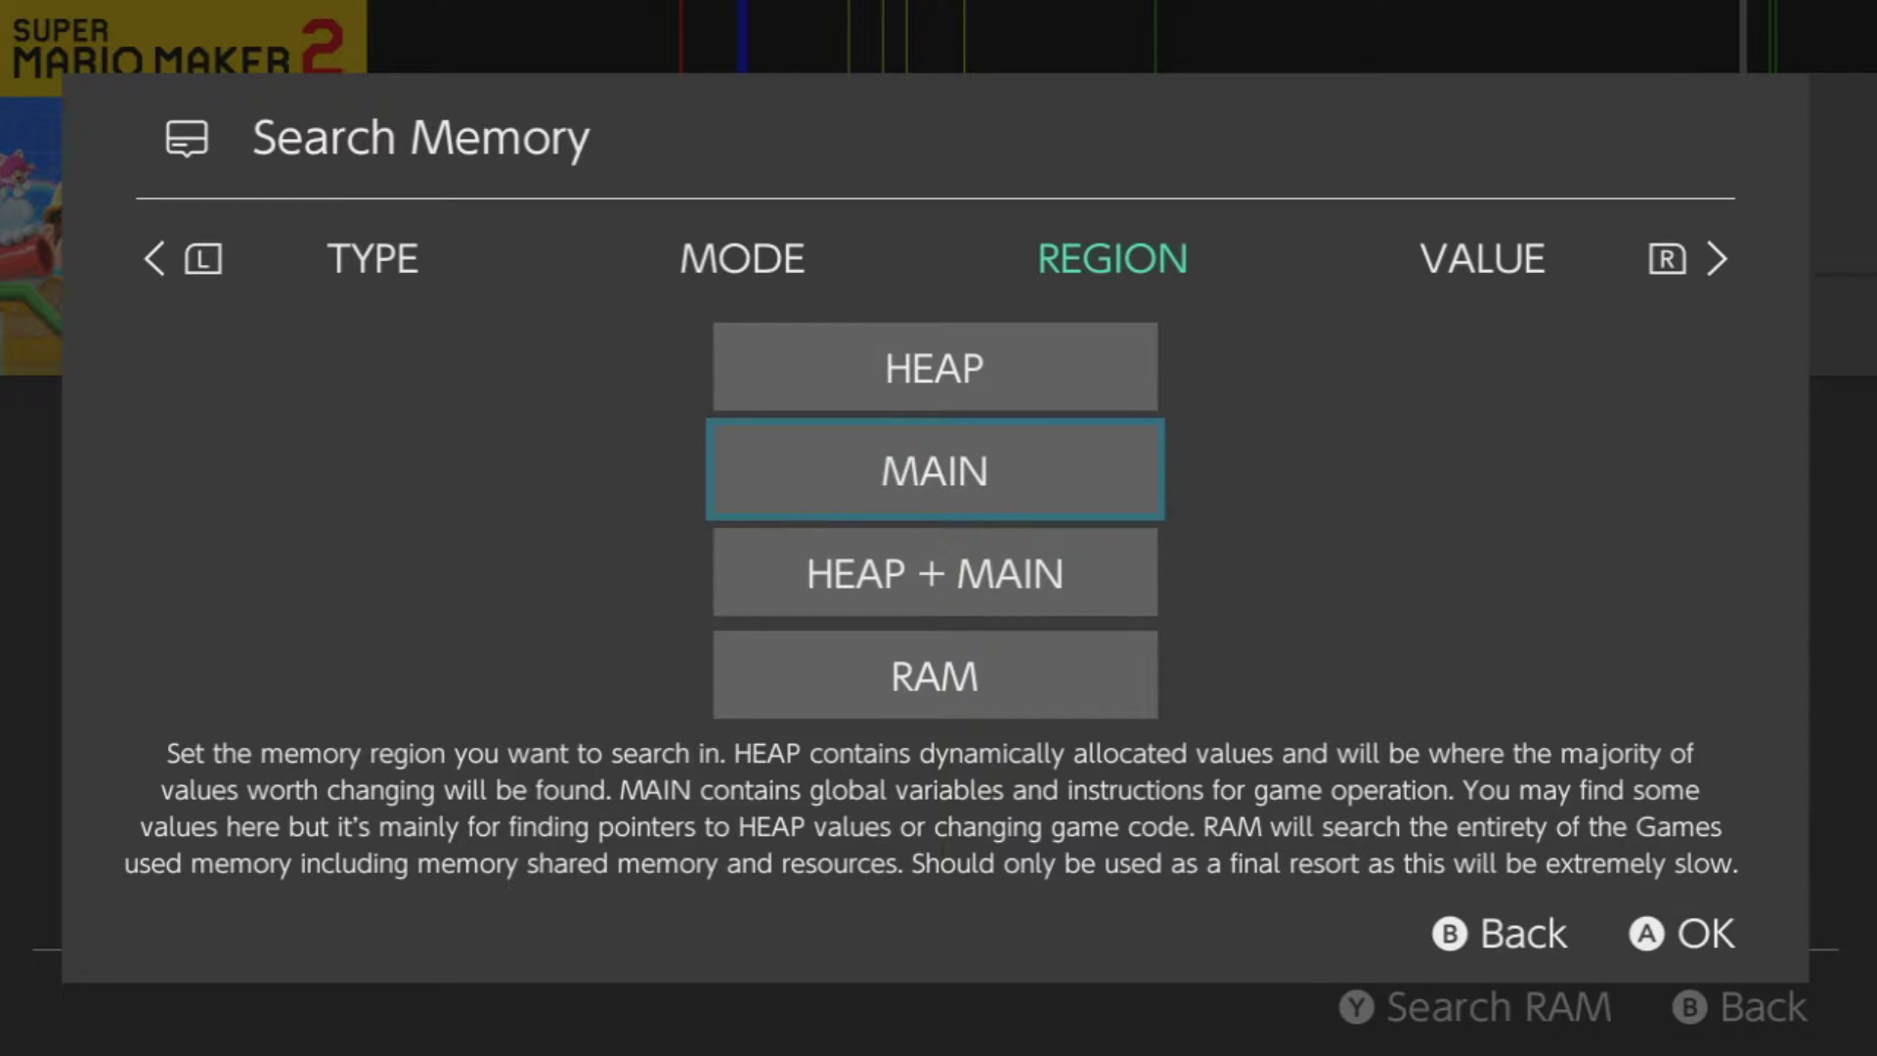
pyautogui.press('Up')
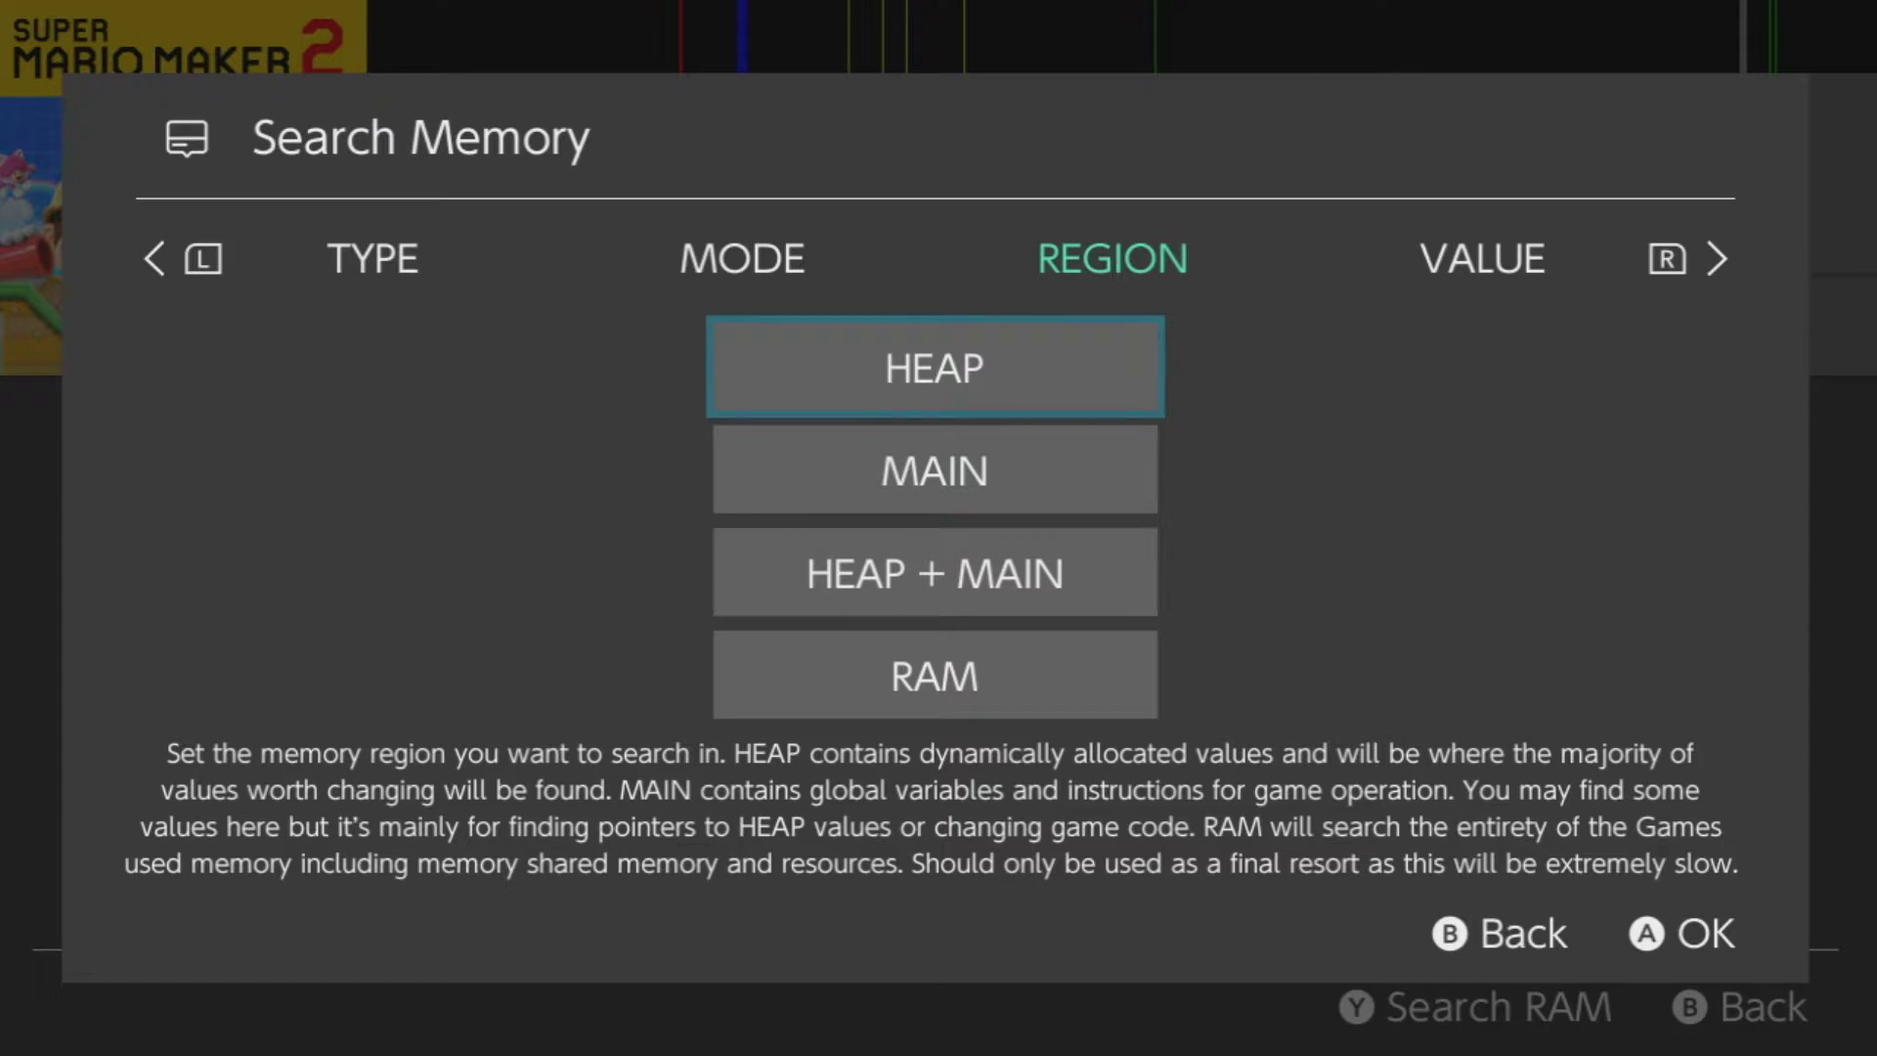
pyautogui.press('Down')
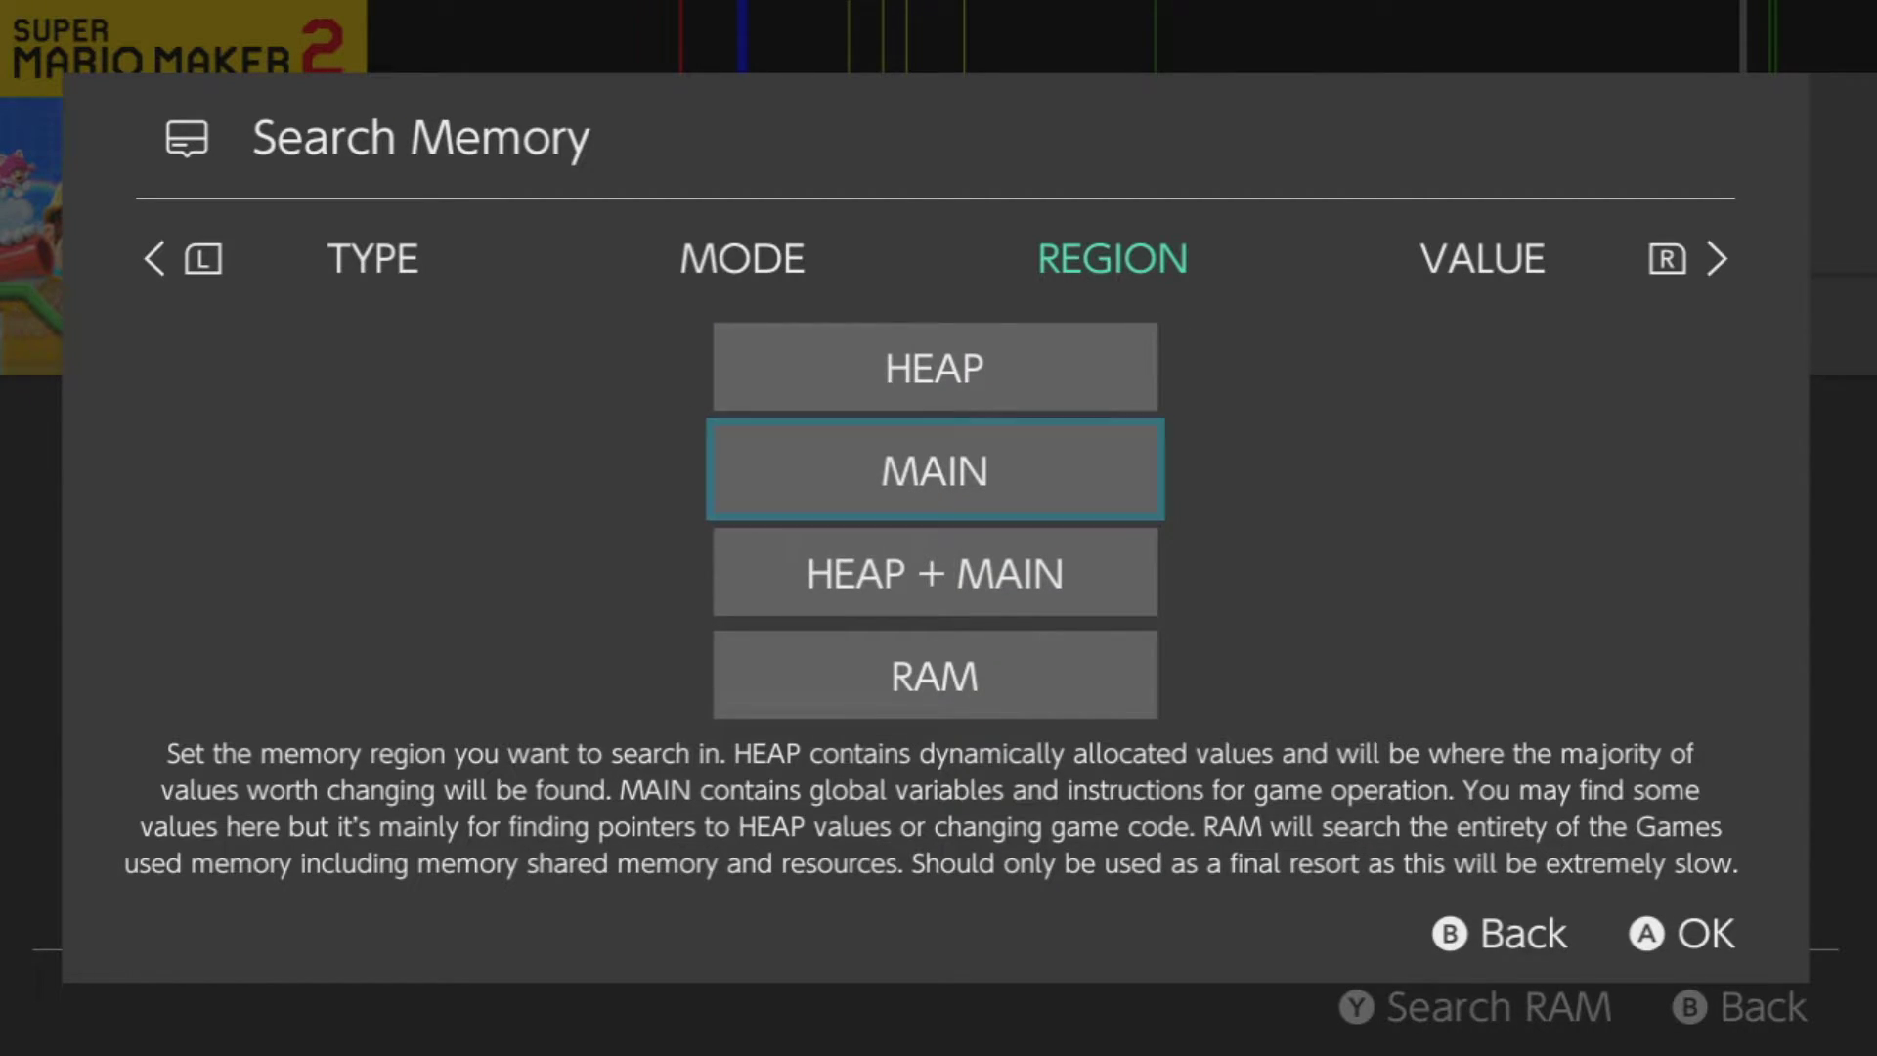
pyautogui.press('Down')
pyautogui.press('Down')
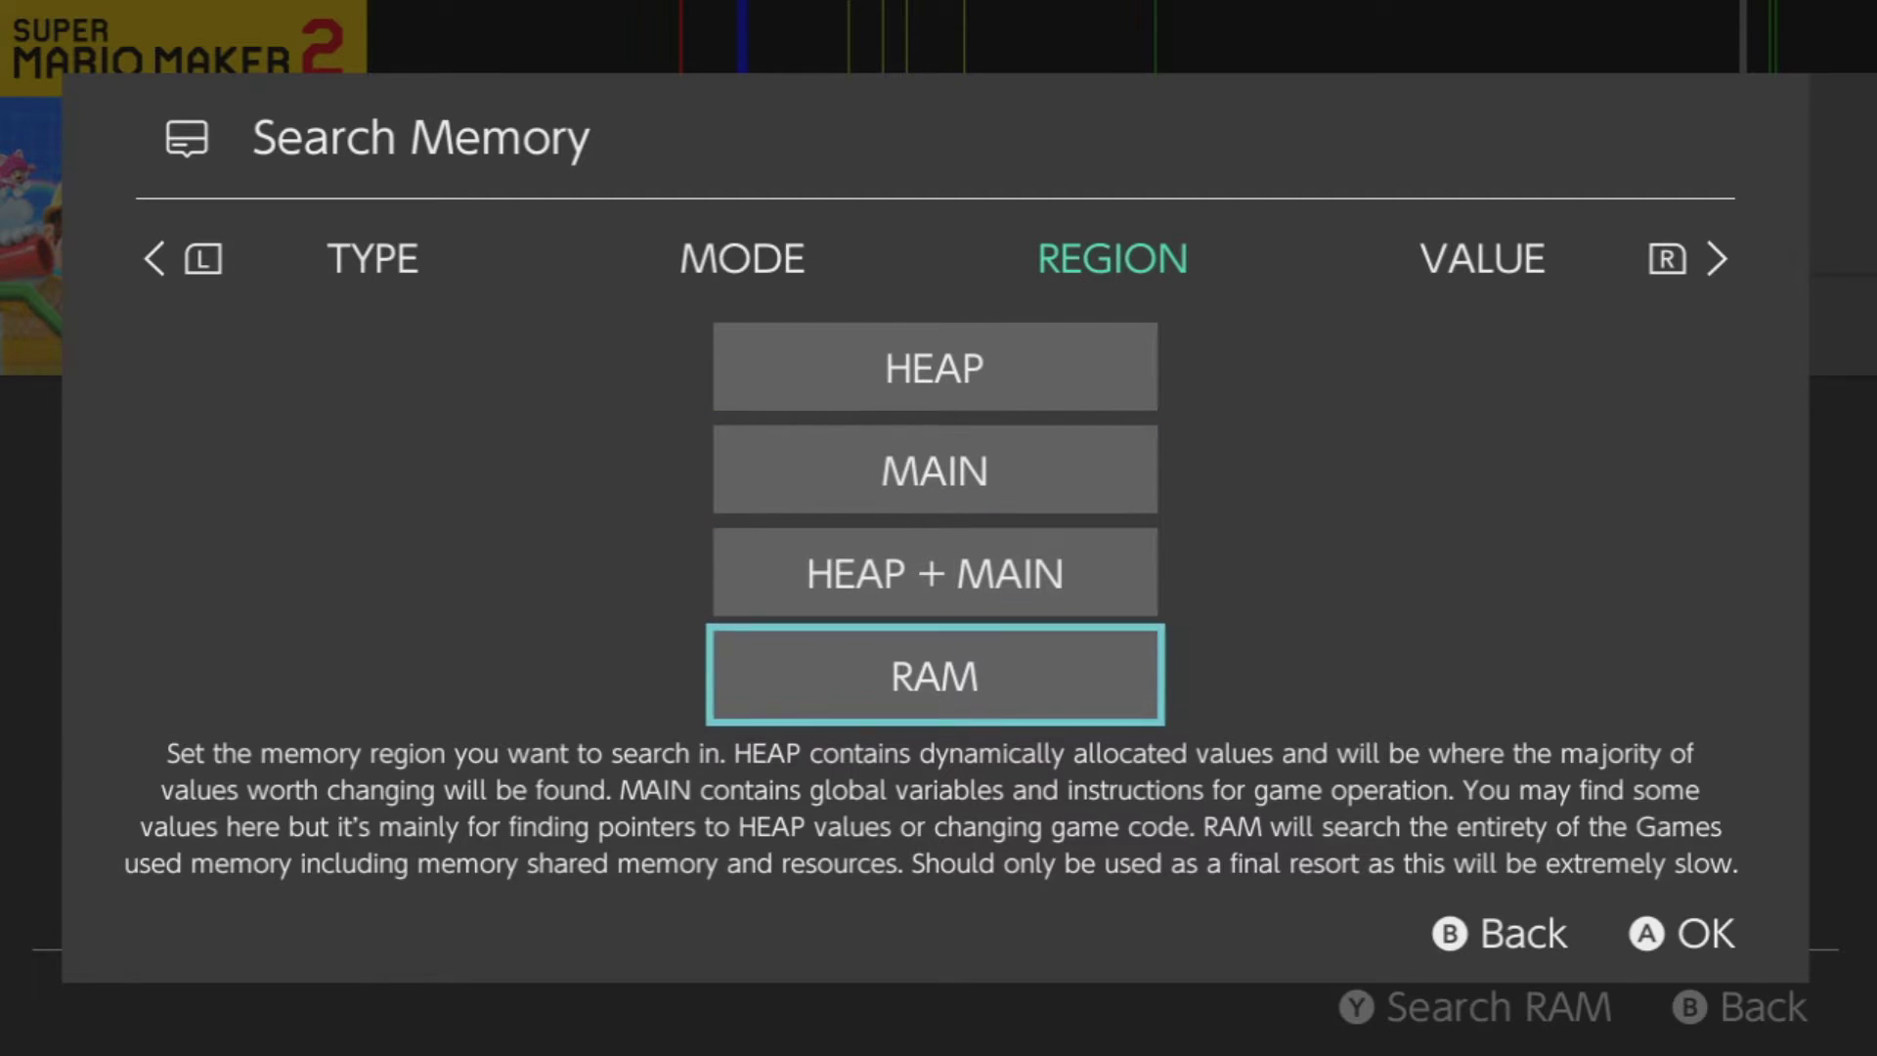
# Choose the HEAP region and run the memory search for the value 2
pyautogui.press('Up')
pyautogui.press('Up')
pyautogui.press('Up')
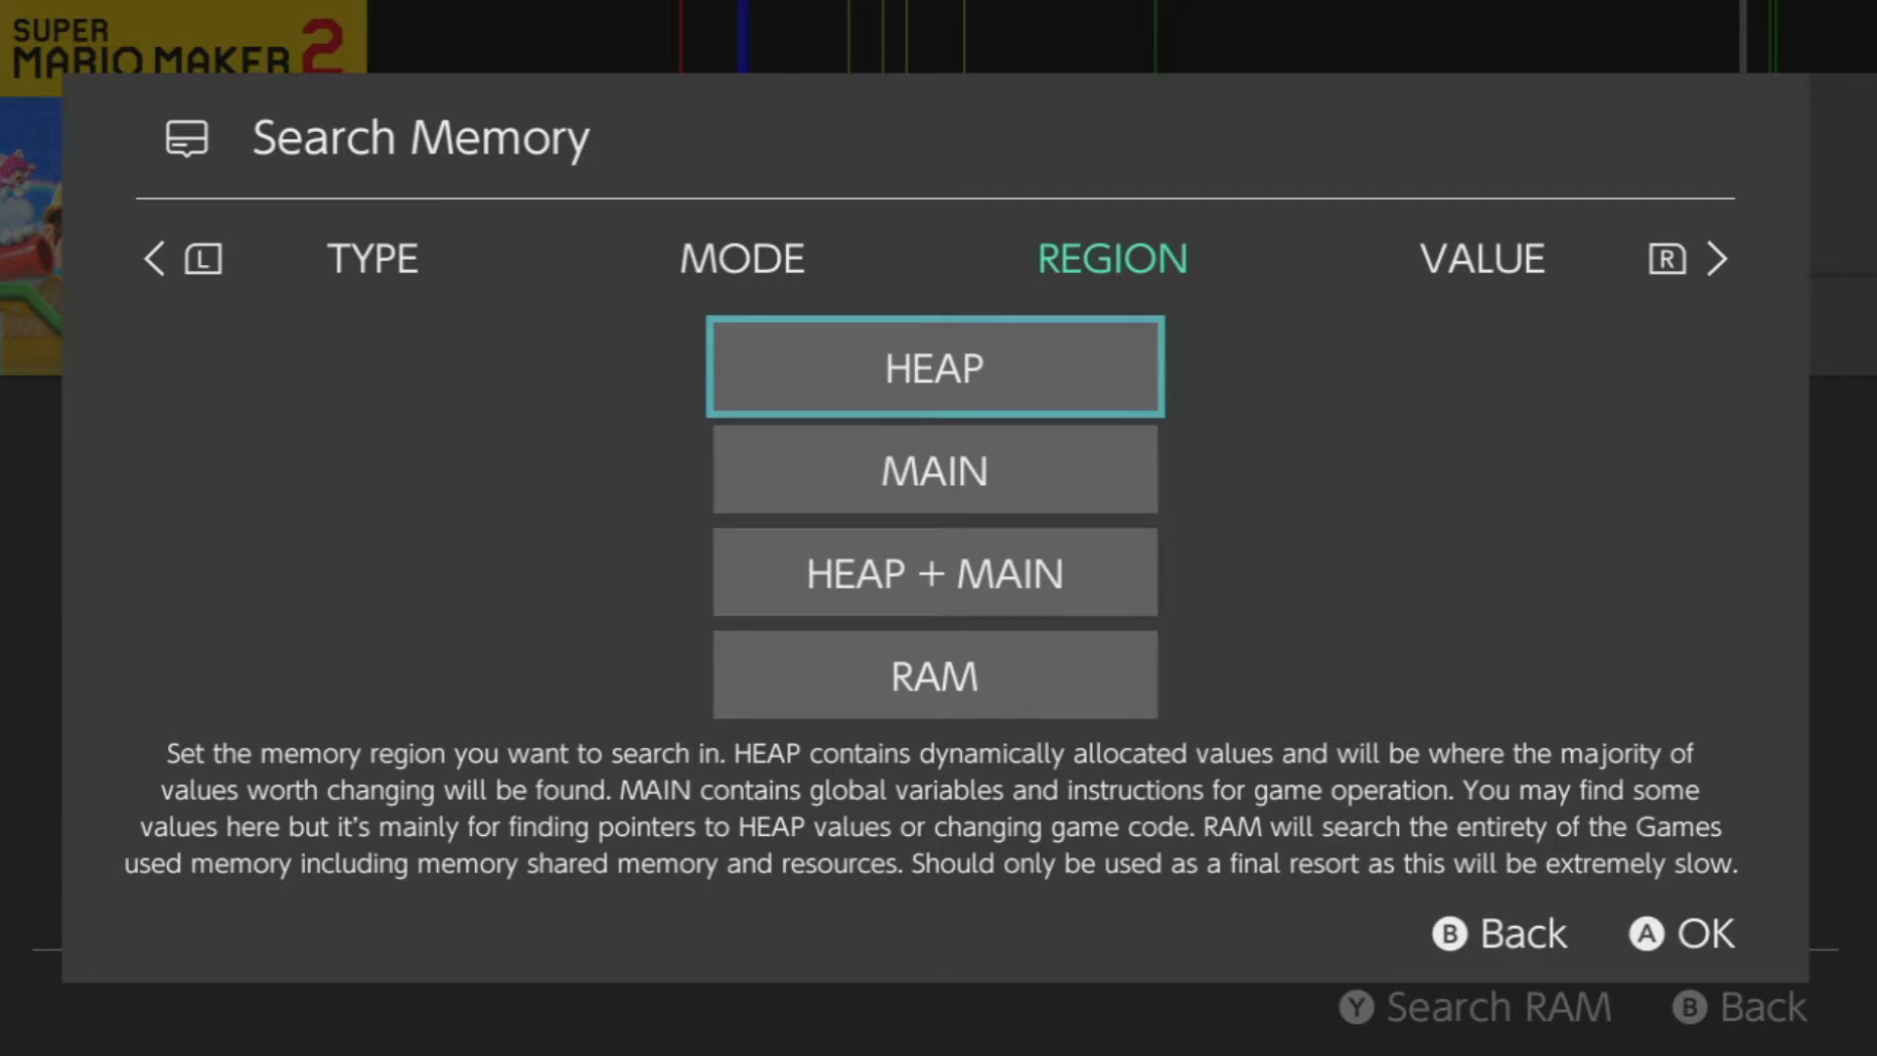
pyautogui.press('Return')
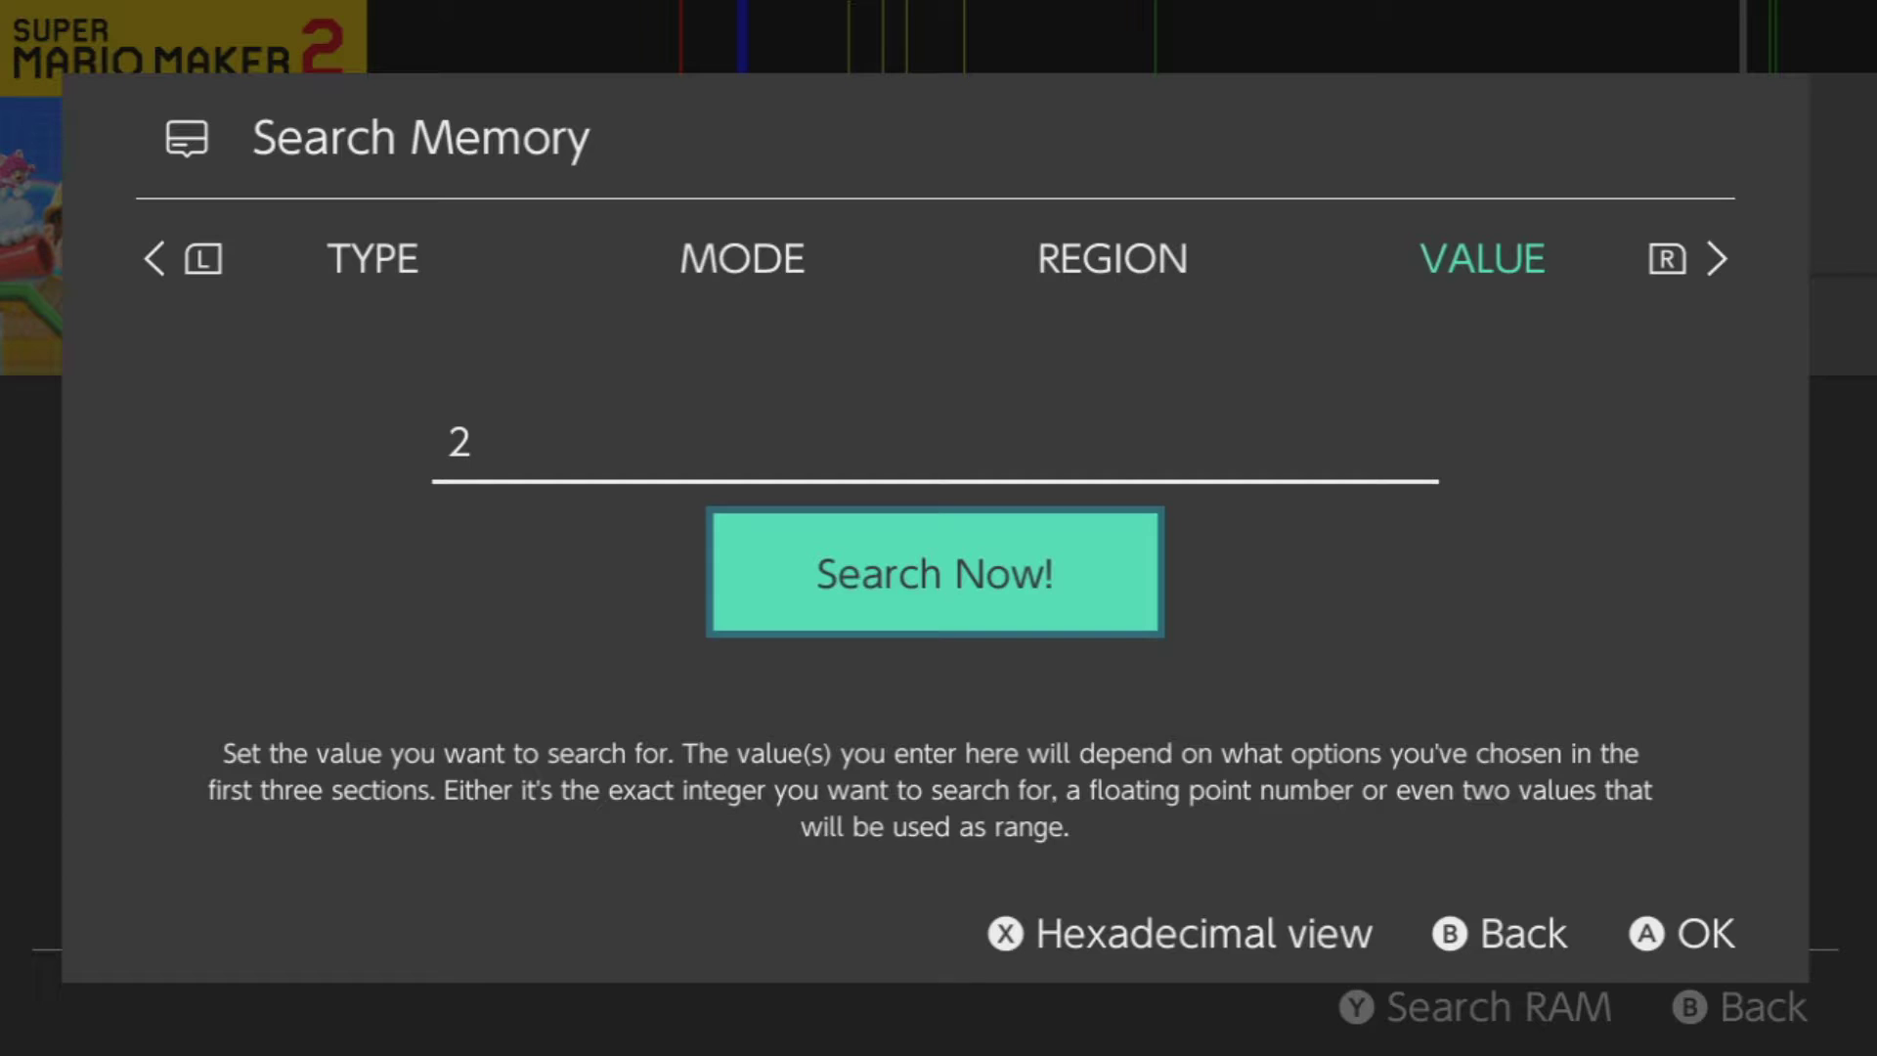
pyautogui.press('Return')
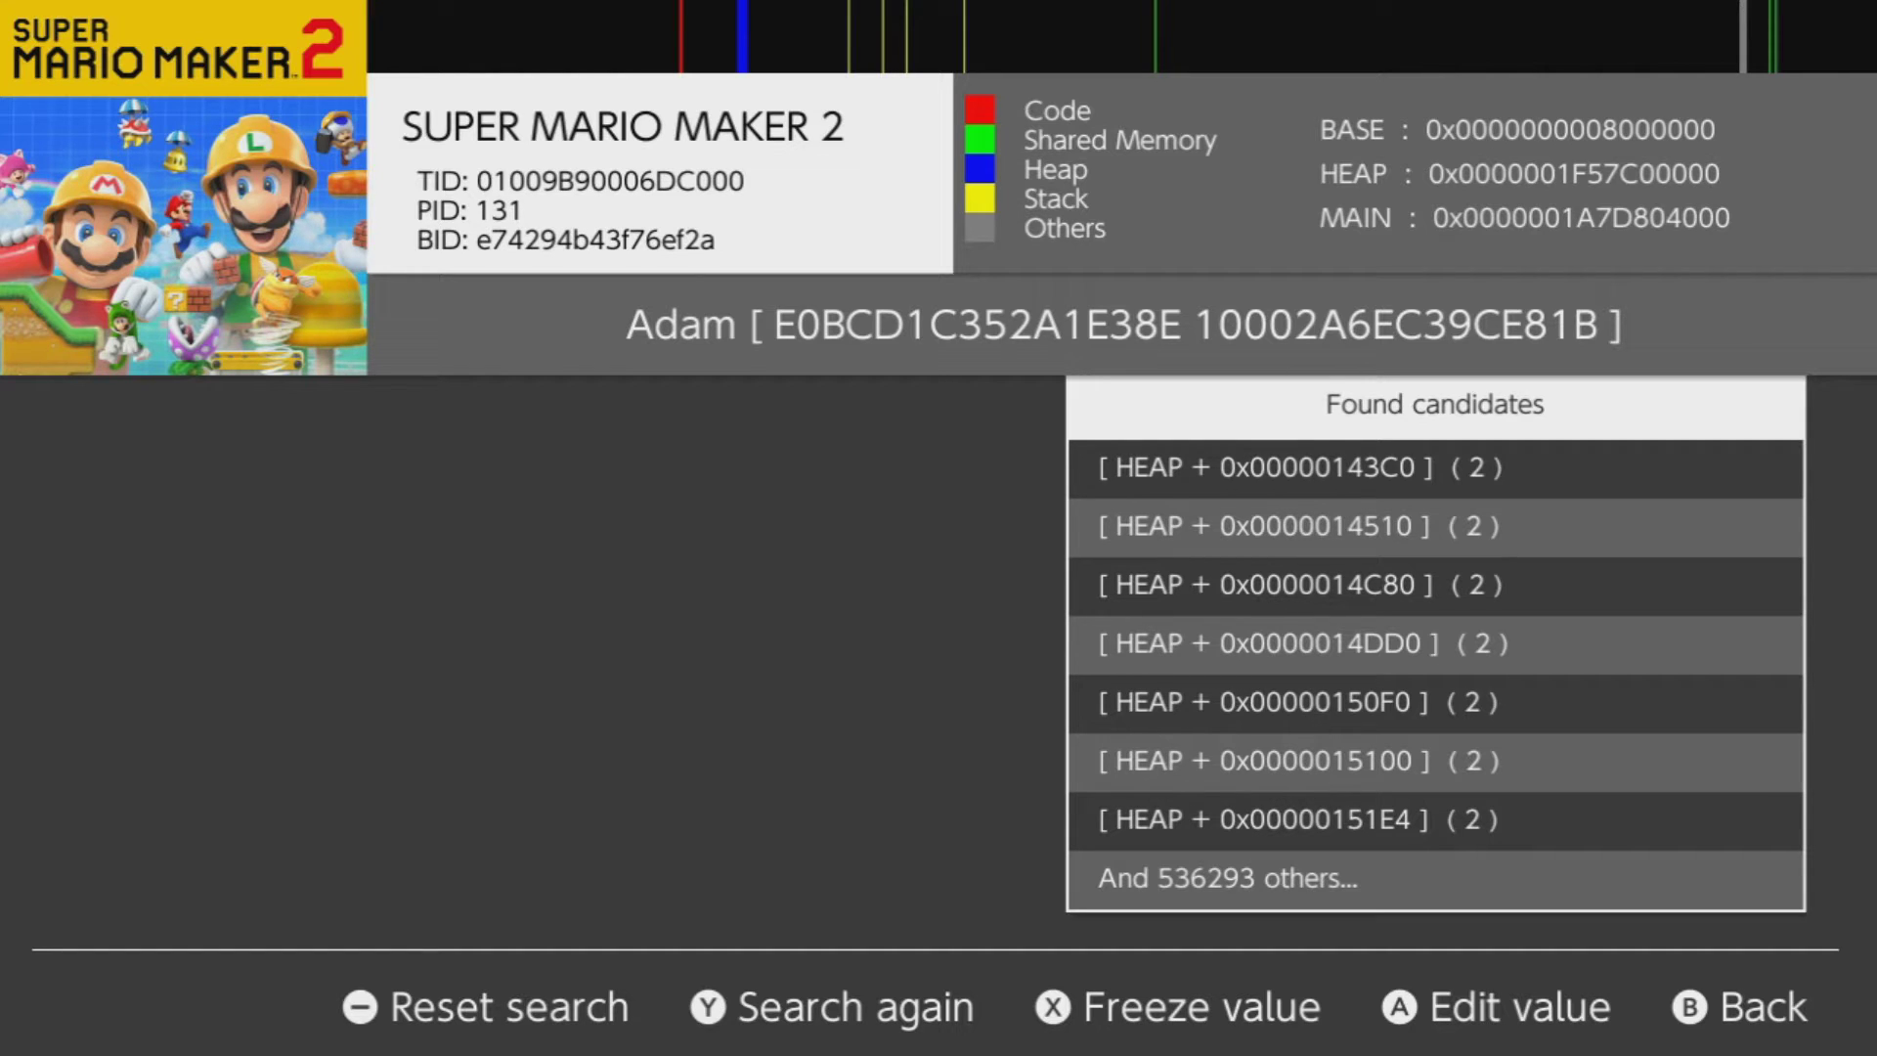
# Look through the found candidates, checking their HEAP addresses and the value at each one
pyautogui.press('Down')
pyautogui.press('Down')
pyautogui.press('Down')
pyautogui.press('Down')
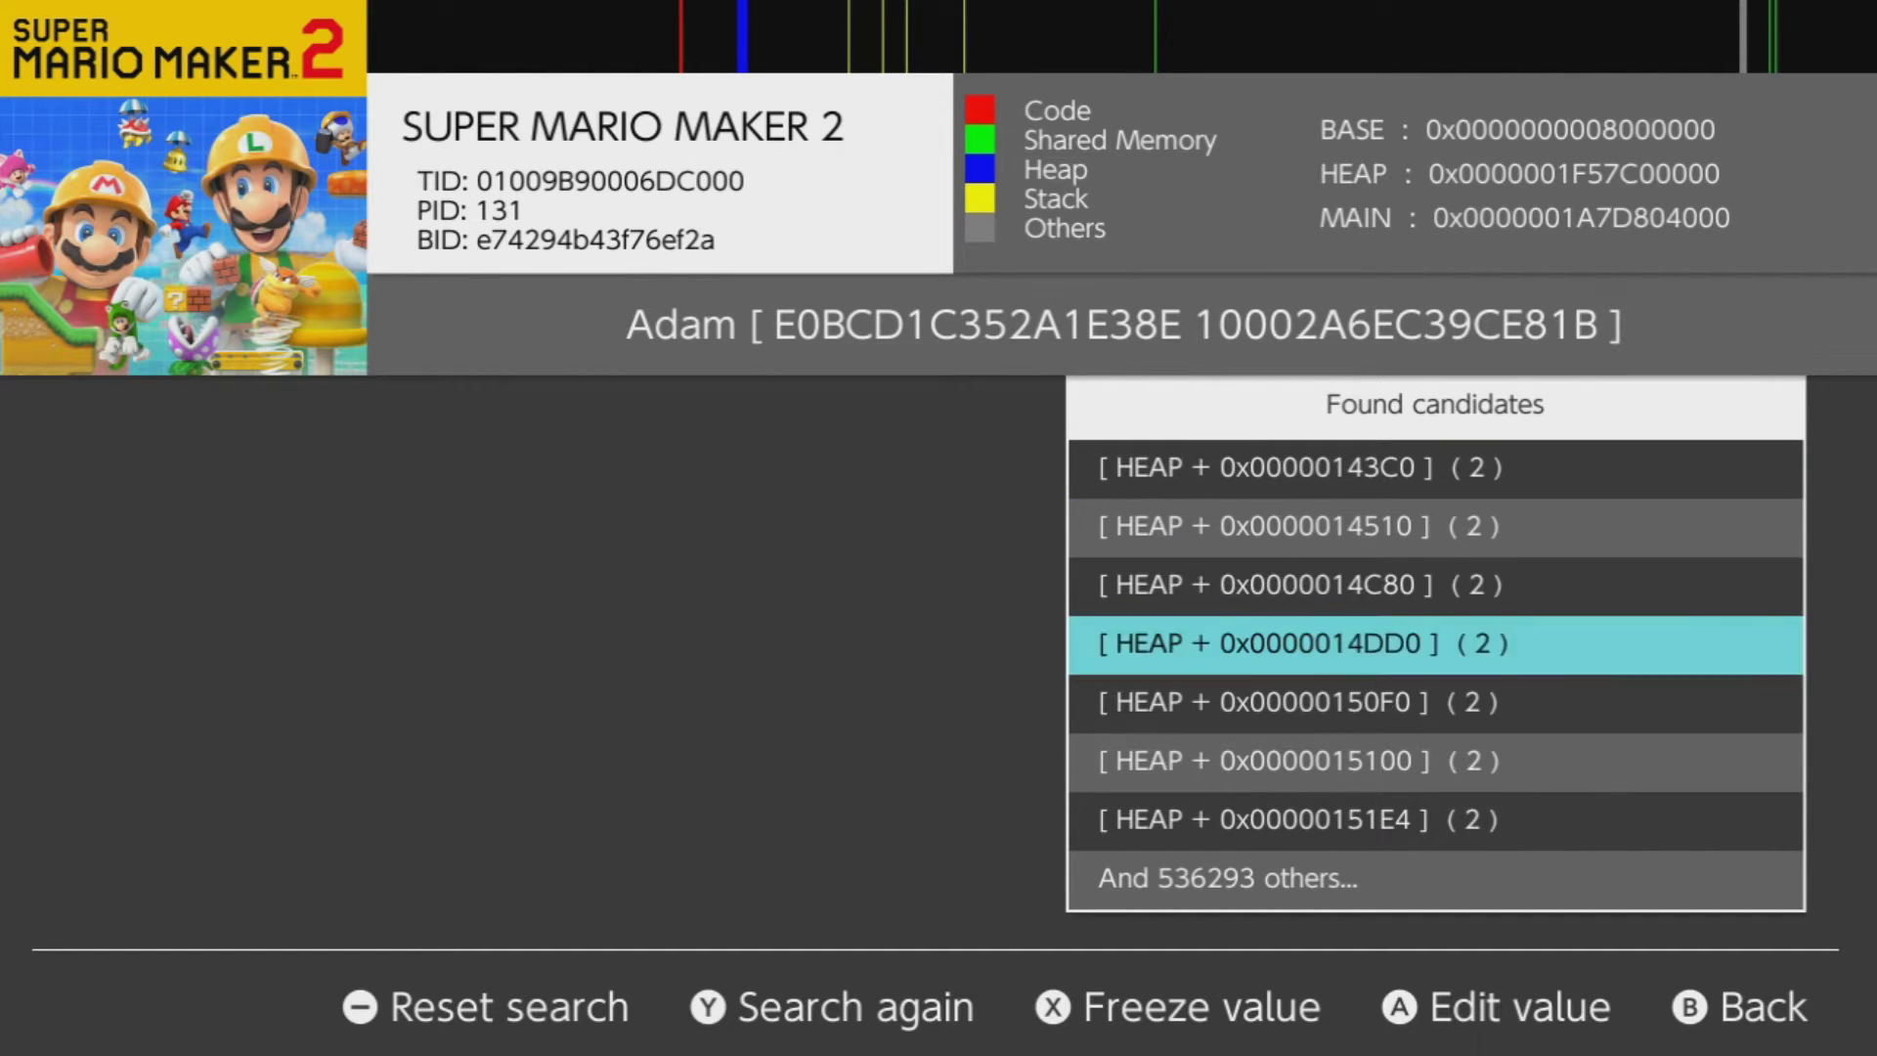
pyautogui.press('Up')
pyautogui.press('Up')
pyautogui.press('Up')
pyautogui.press('Down')
pyautogui.press('Down')
pyautogui.press('Down')
pyautogui.press('Down')
pyautogui.press('Up')
pyautogui.press('Up')
pyautogui.press('Up')
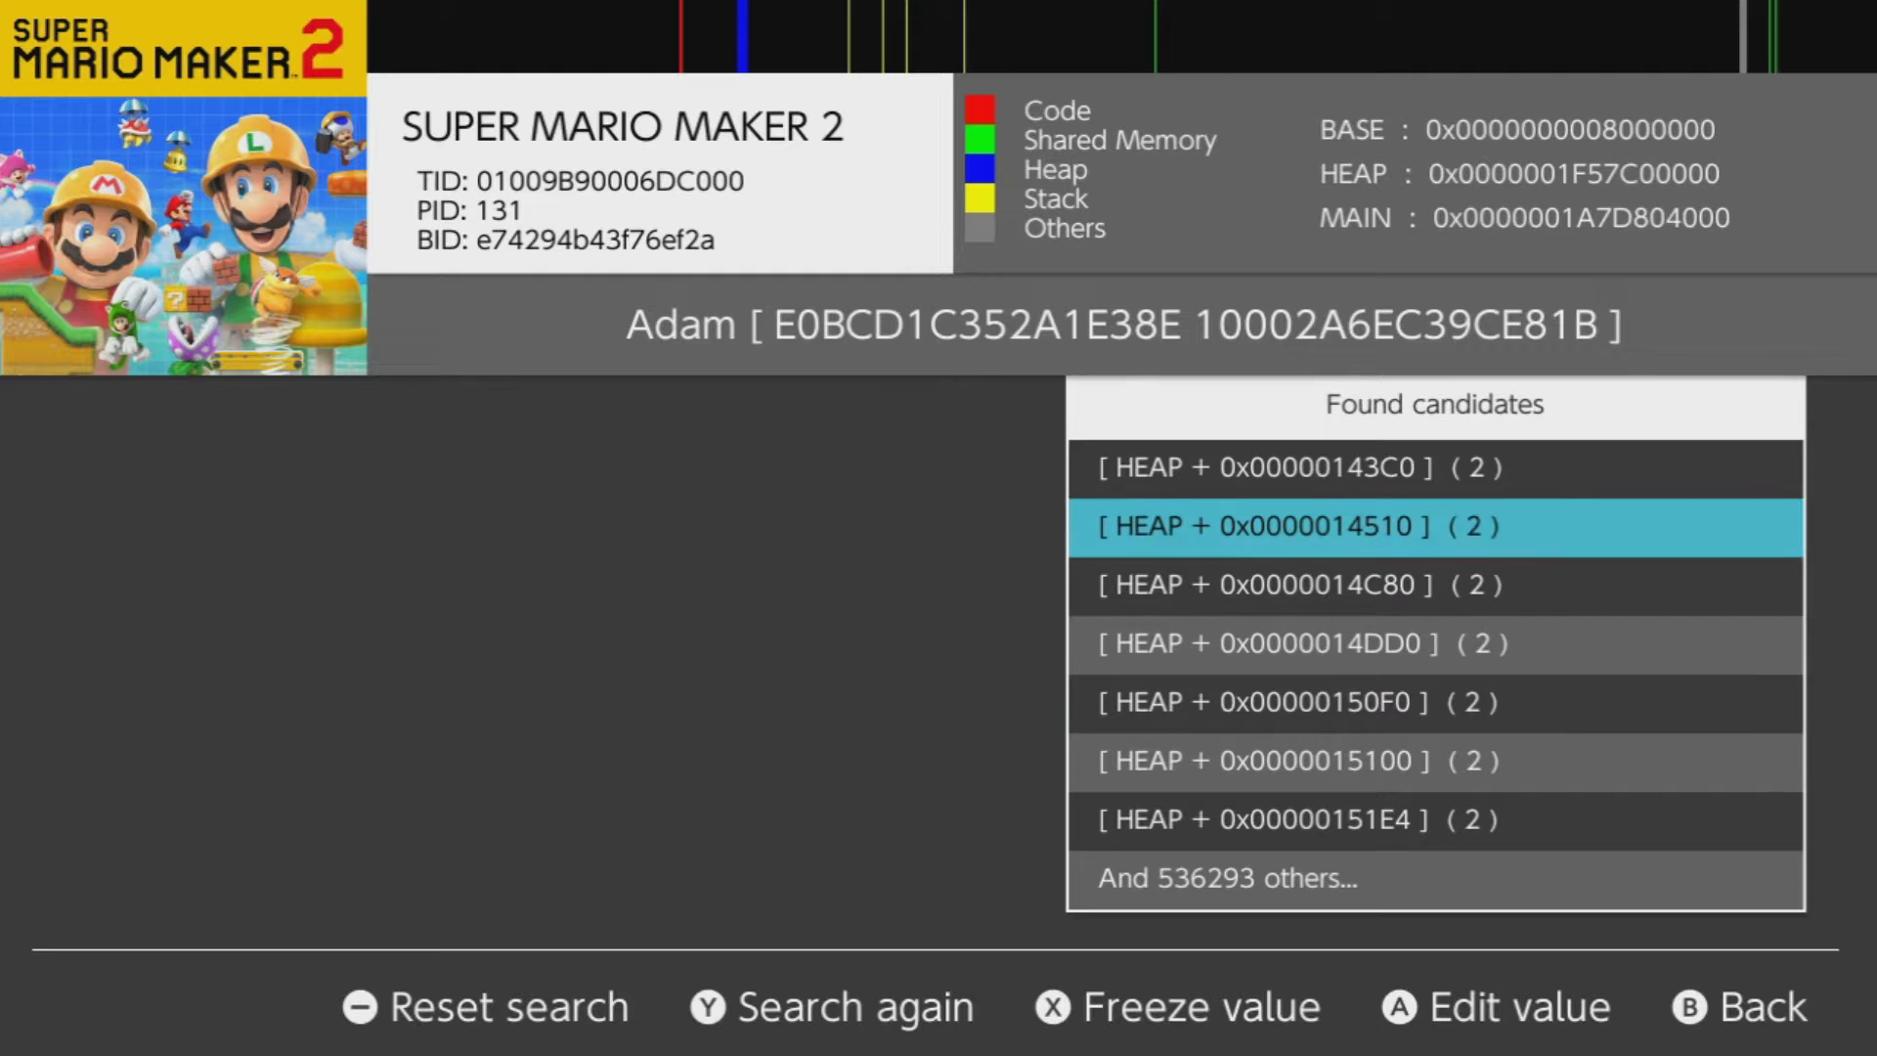
pyautogui.press('Down')
pyautogui.press('Up')
pyautogui.press('Up')
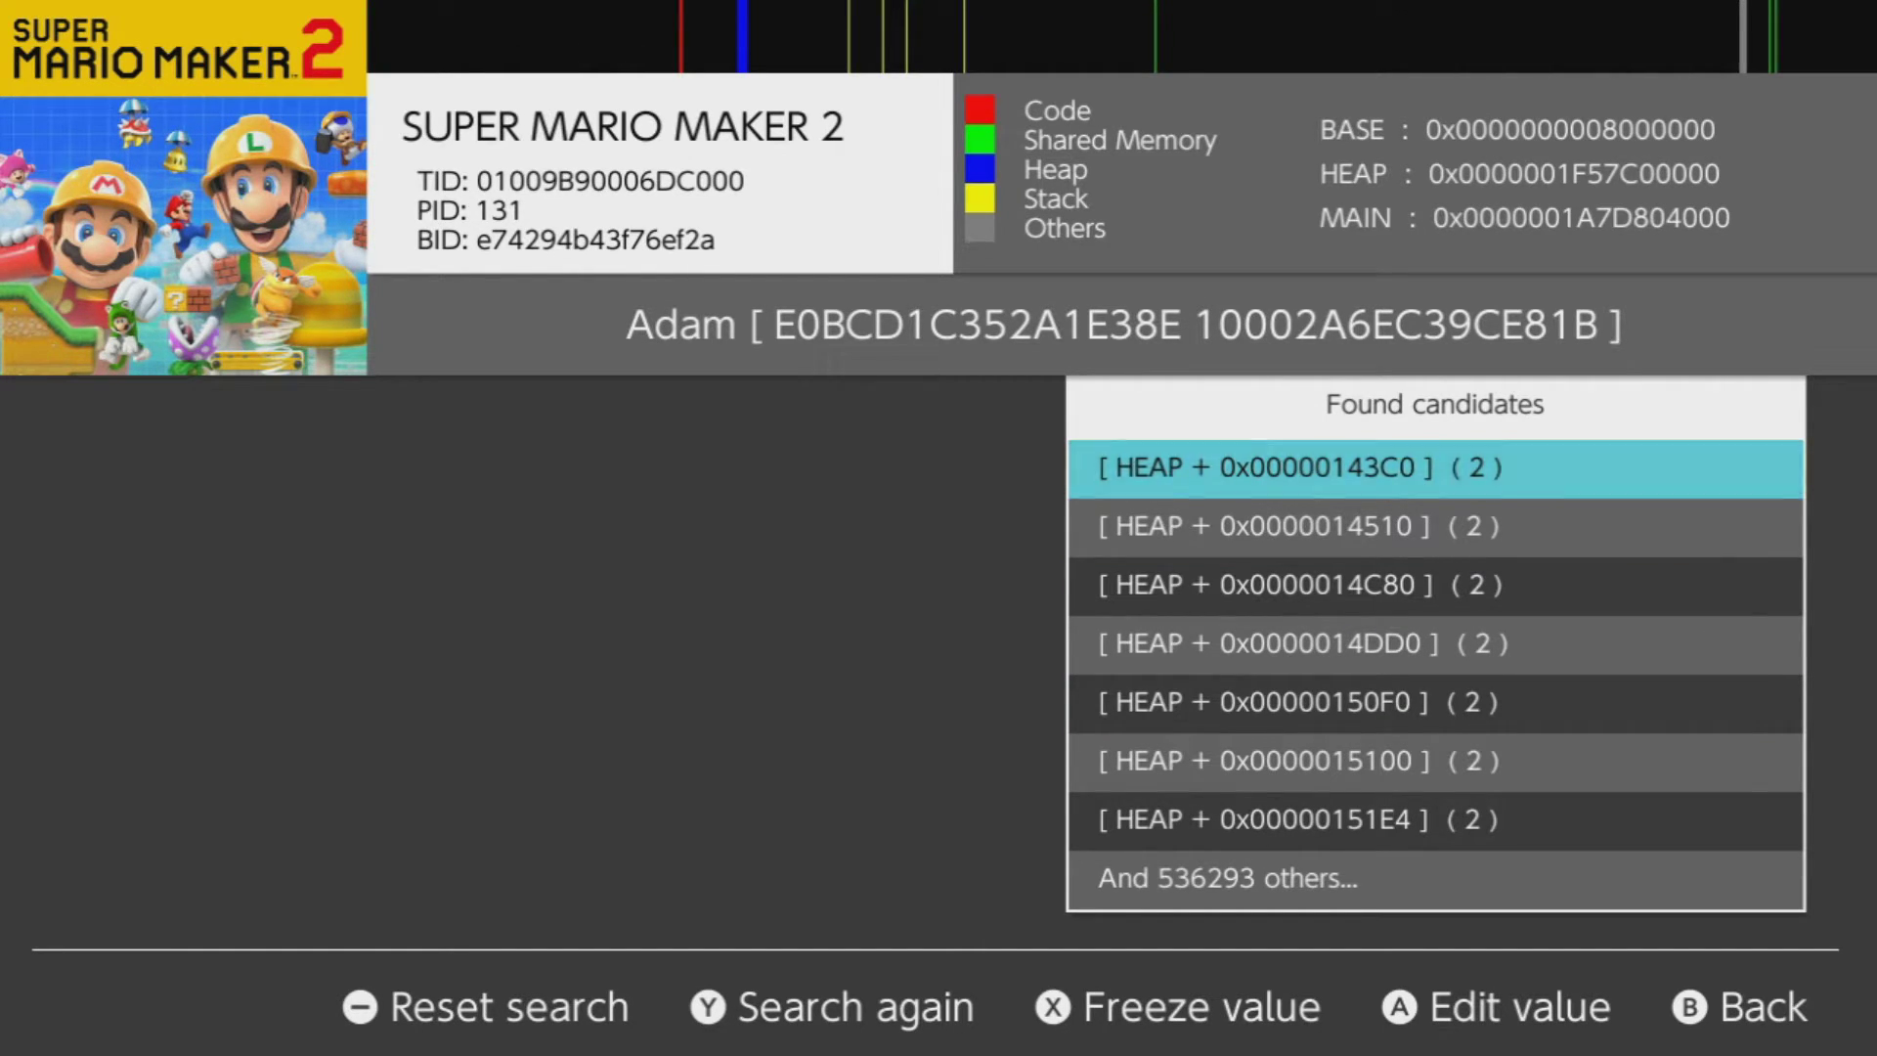
pyautogui.press('Down')
pyautogui.press('Down')
pyautogui.press('Down')
pyautogui.press('Down')
pyautogui.press('Down')
pyautogui.press('Down')
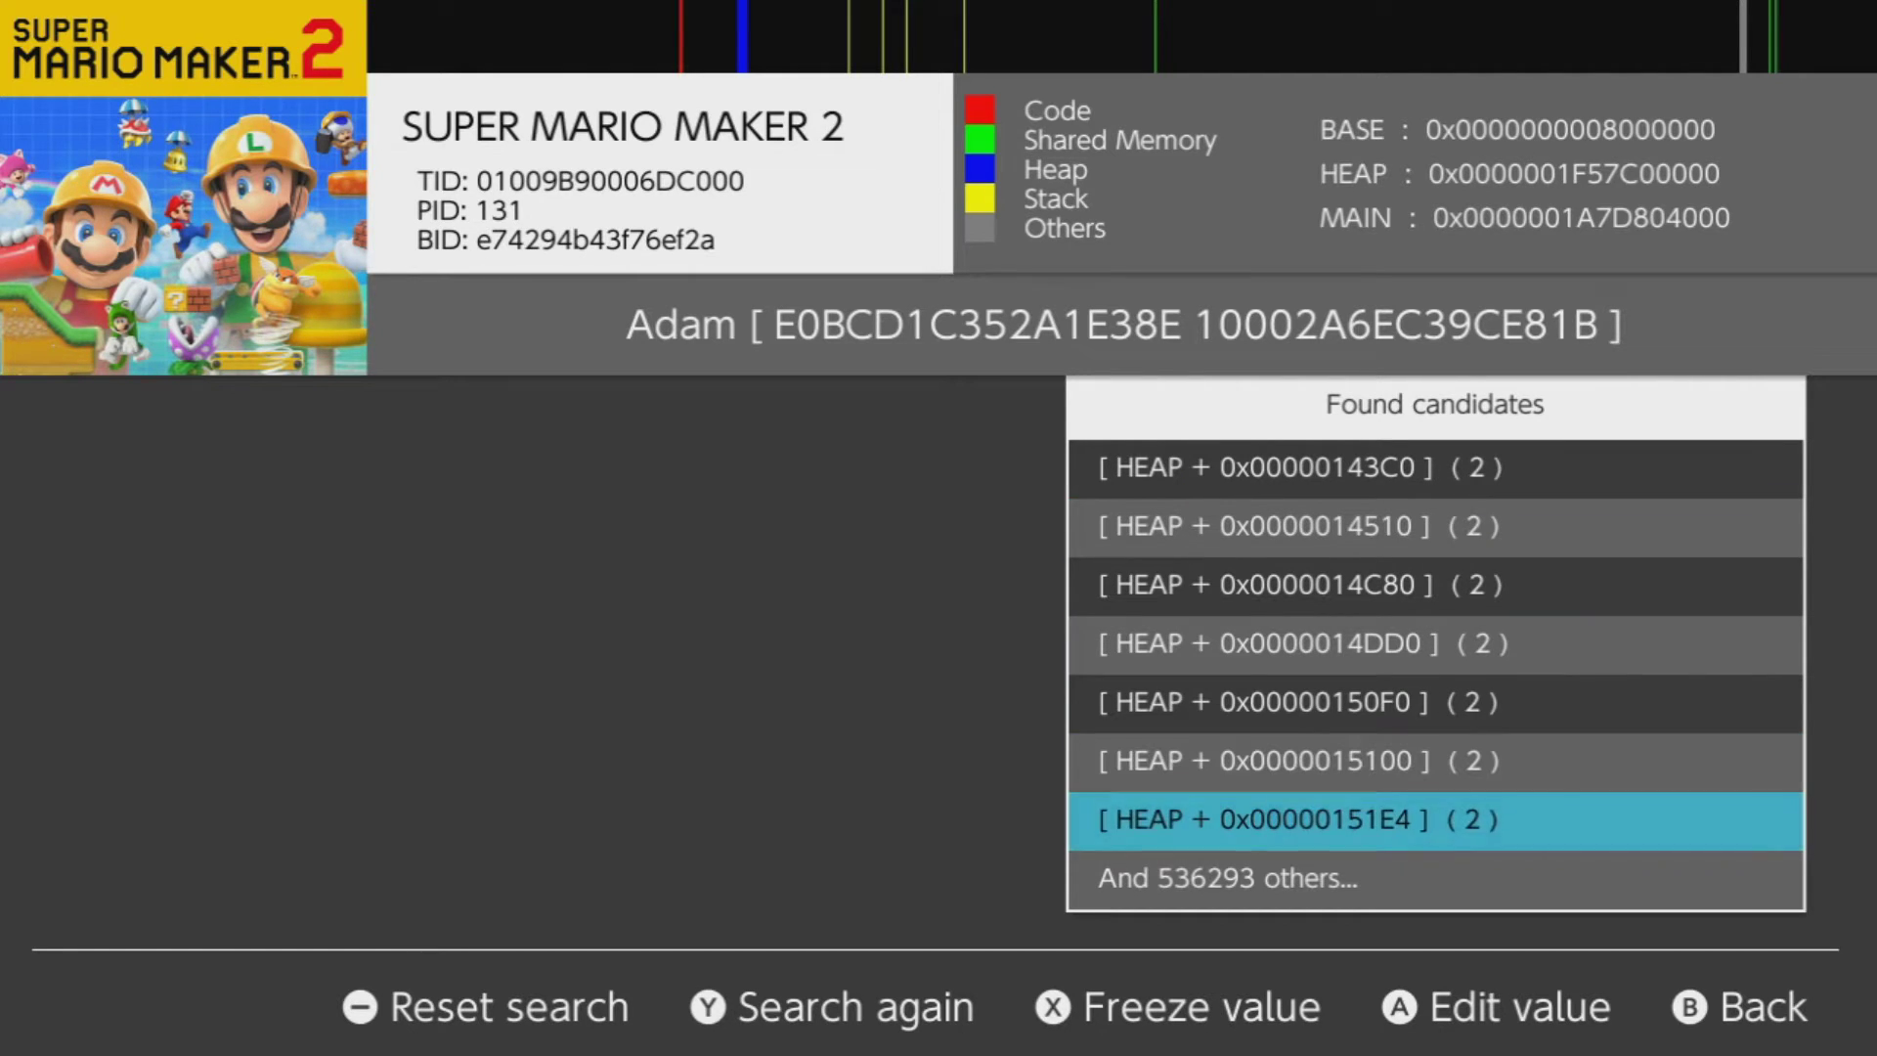
pyautogui.press('Up')
pyautogui.press('Up')
pyautogui.press('Up')
pyautogui.press('Up')
pyautogui.press('Up')
pyautogui.press('Up')
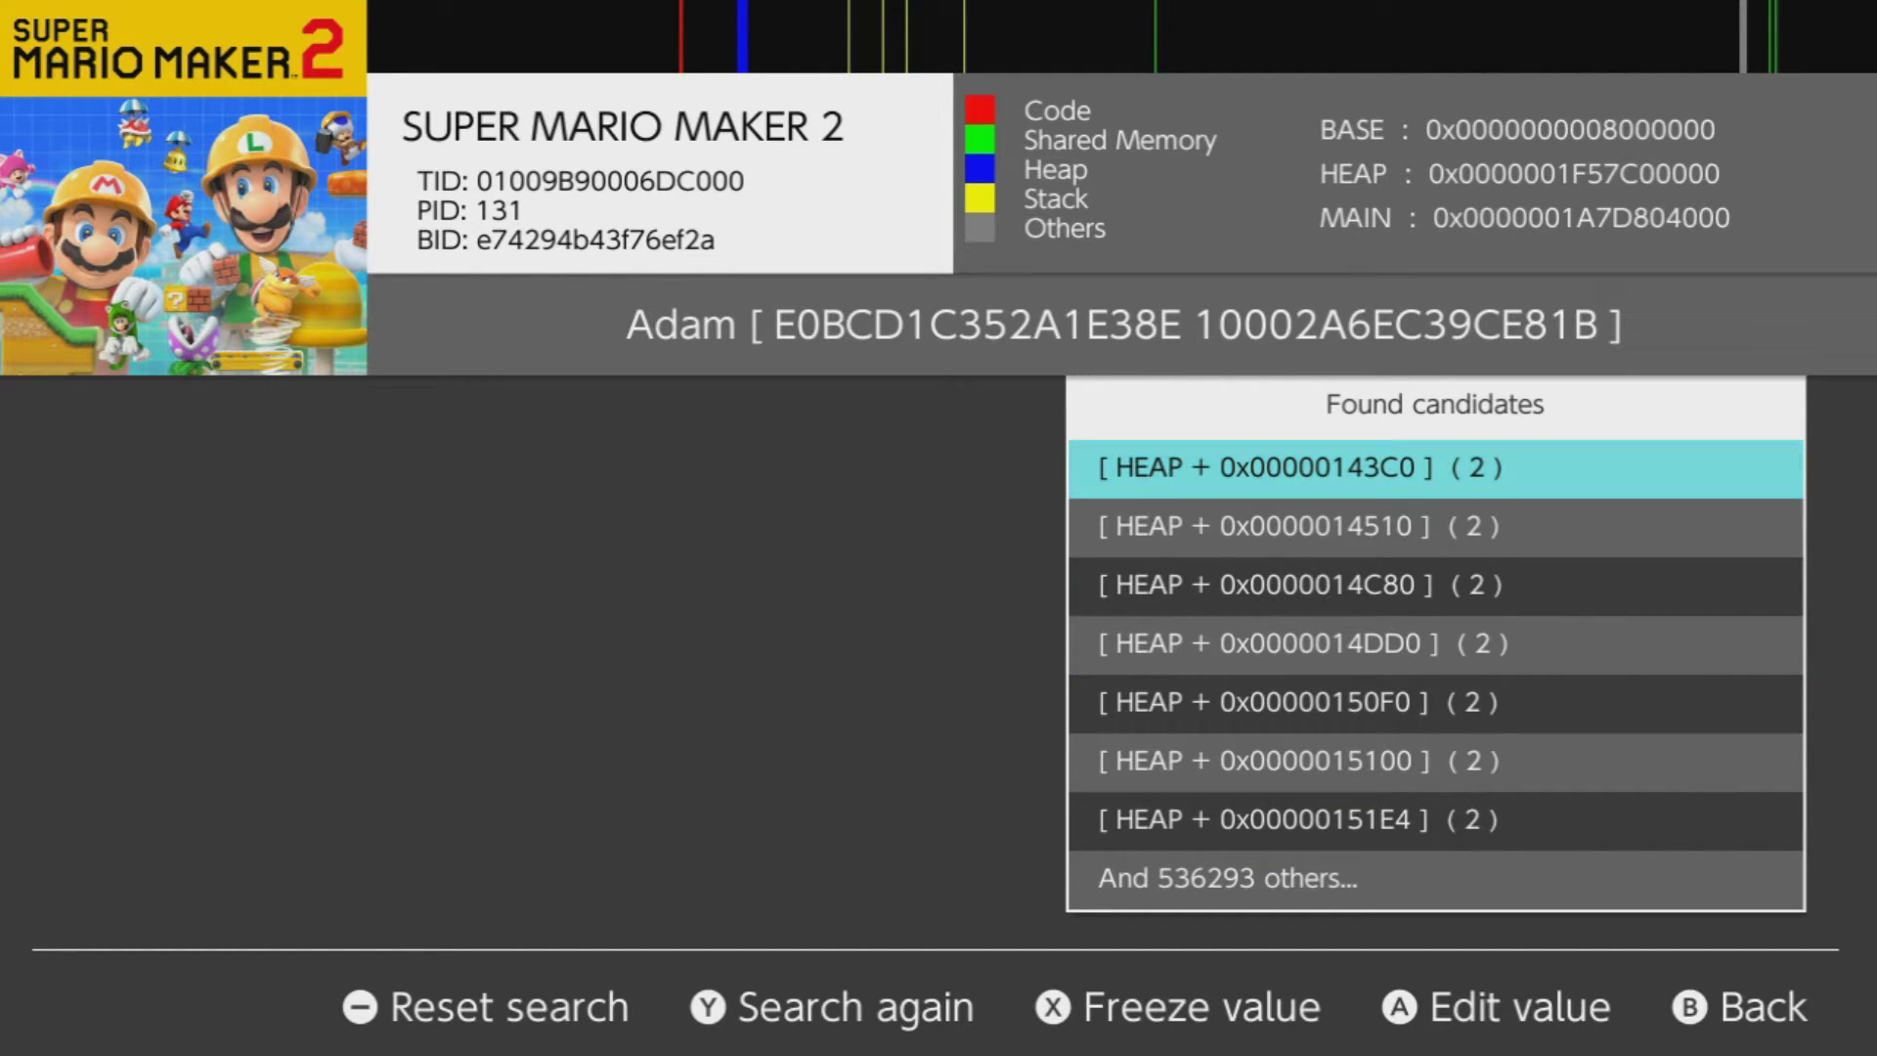
pyautogui.press('Down')
pyautogui.press('Down')
pyautogui.press('Up')
pyautogui.press('Up')
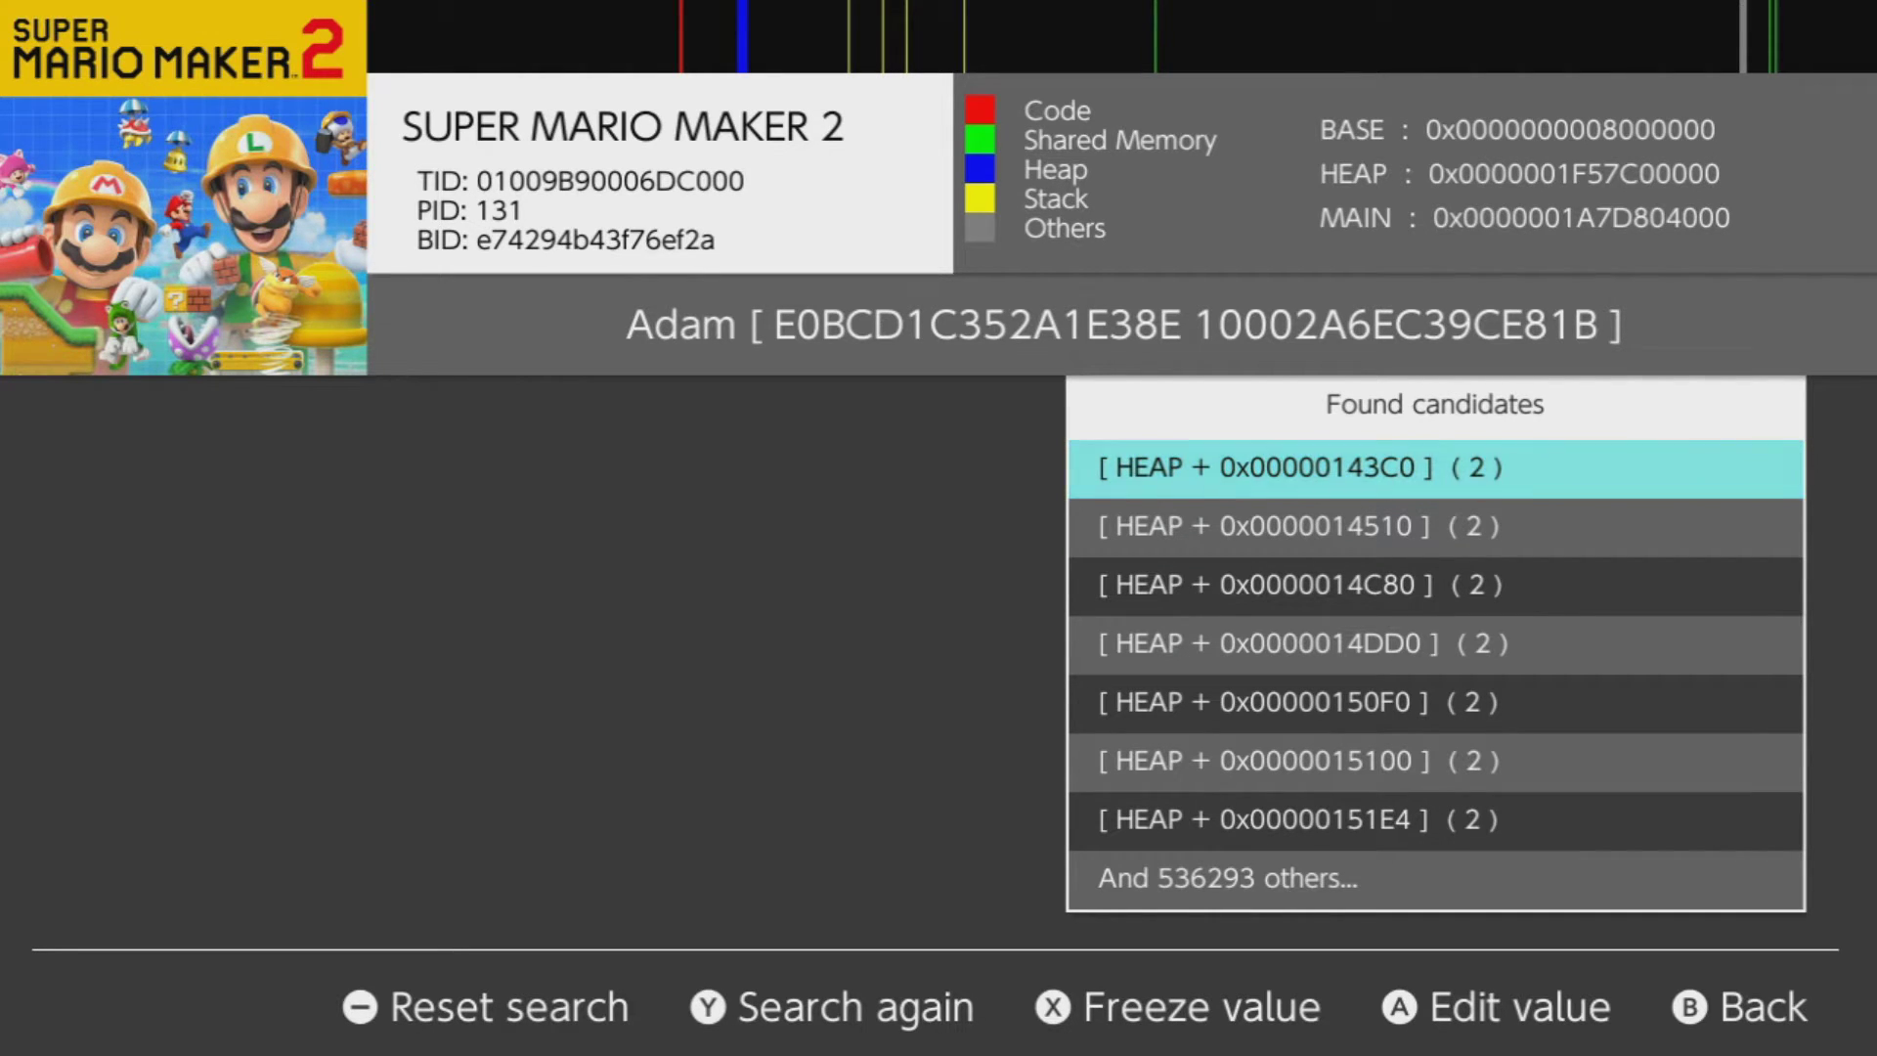
# Switch to the running Super Mario Maker 2 game and resume the course
pyautogui.press('Home')
pyautogui.press('Down')
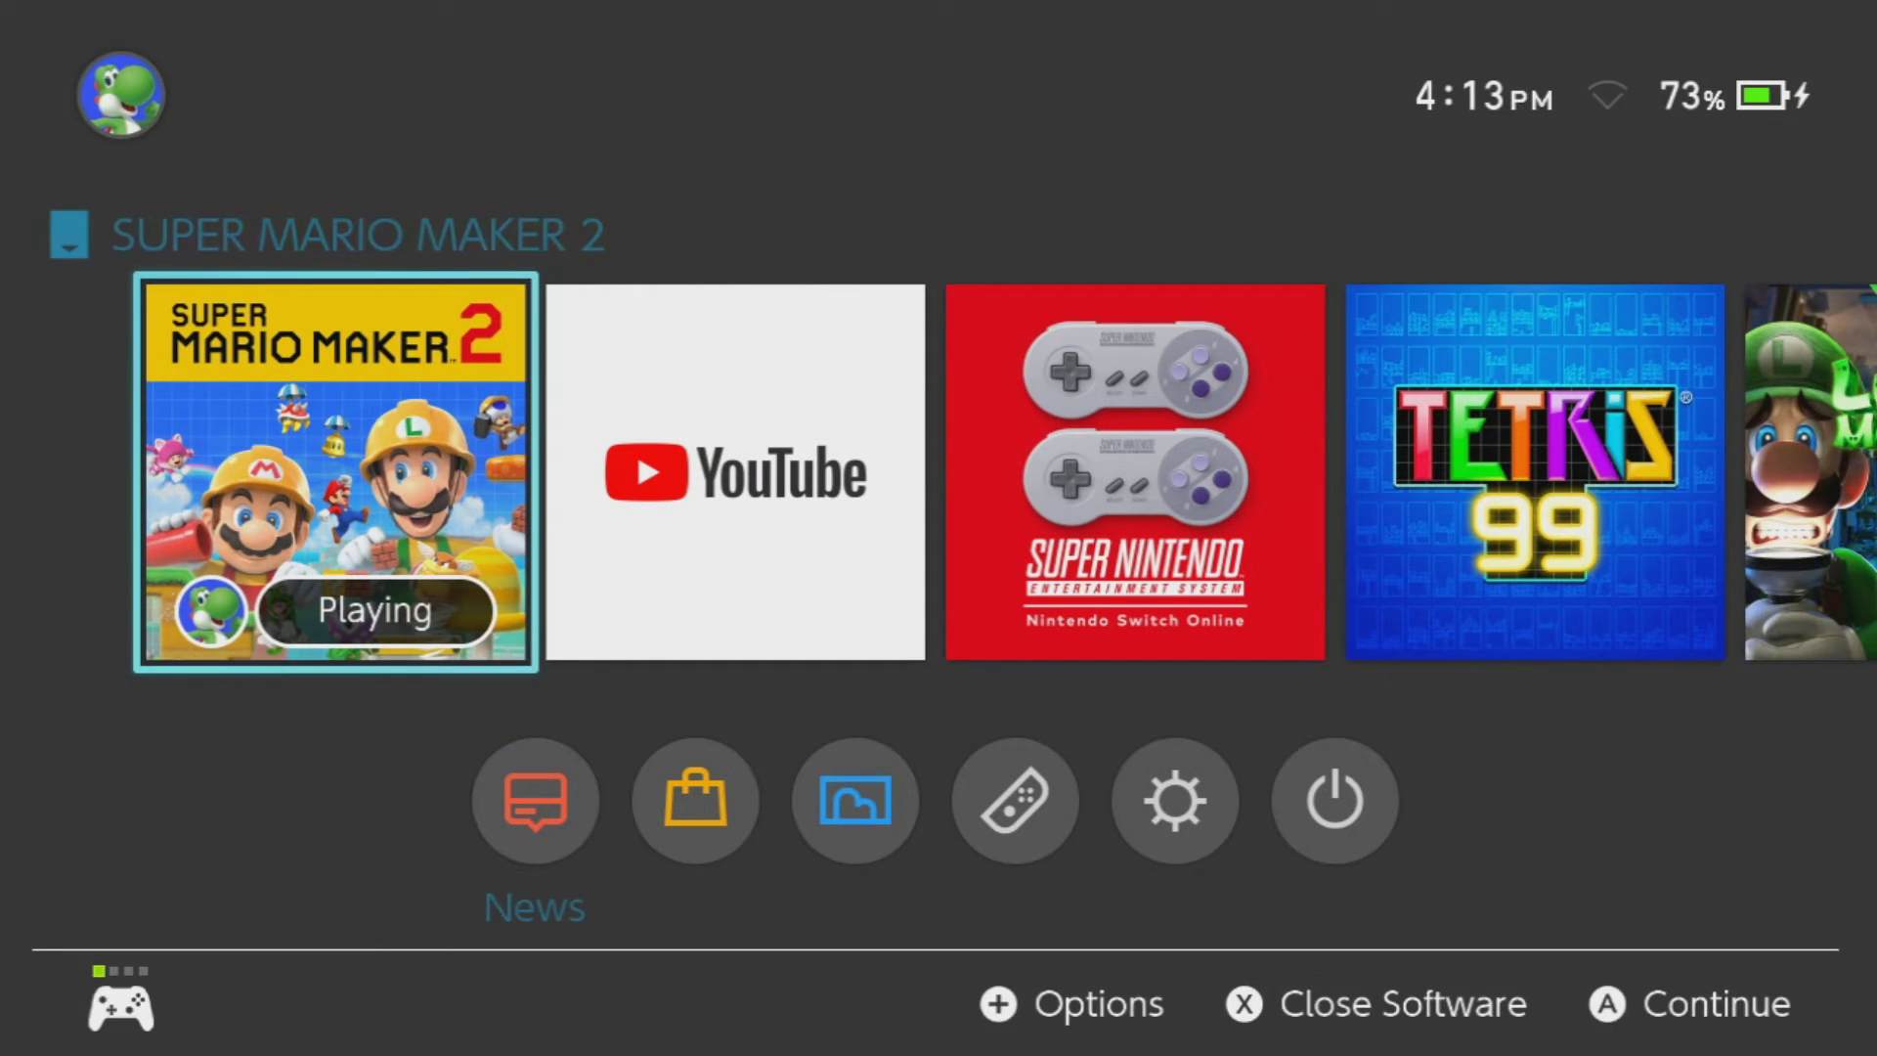
pyautogui.press('Up')
pyautogui.press('Return')
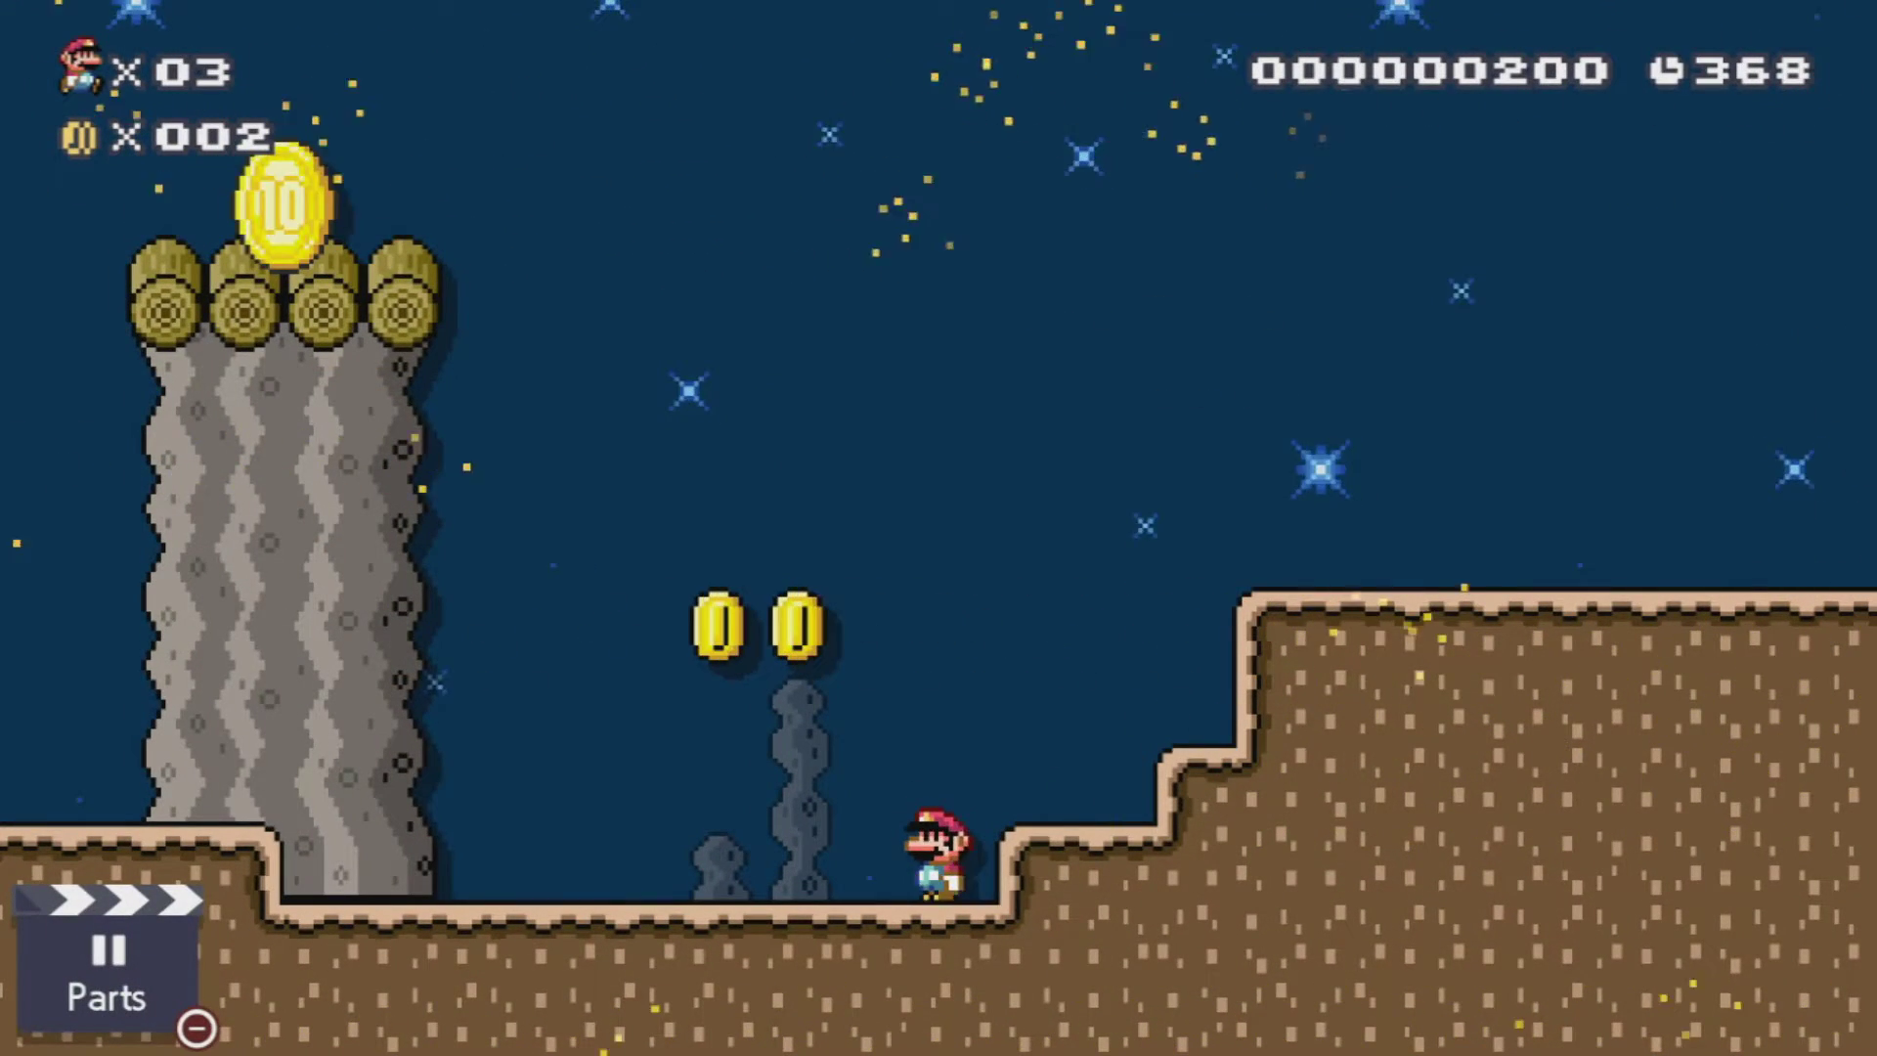
# Collect the two coins above the small rock pillars to change the game's coin count
pyautogui.press('Left')
pyautogui.press('x')
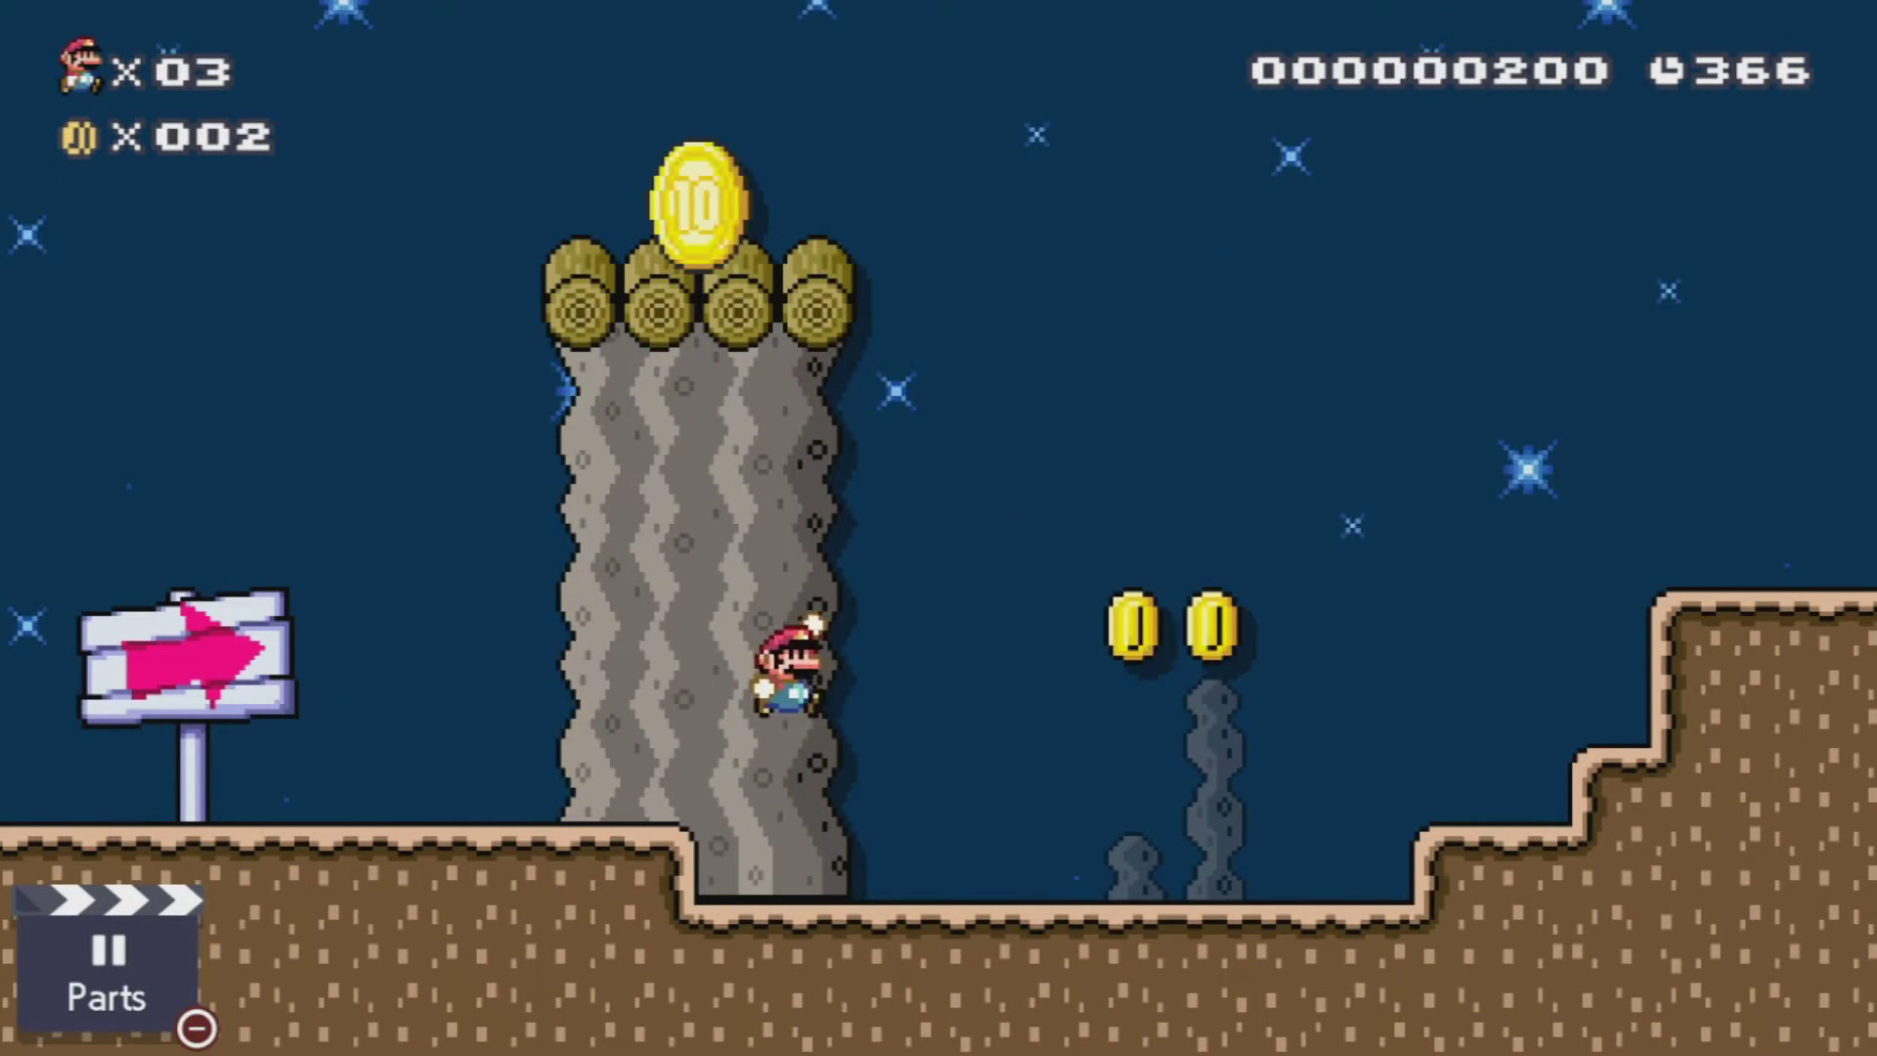
pyautogui.press('Right')
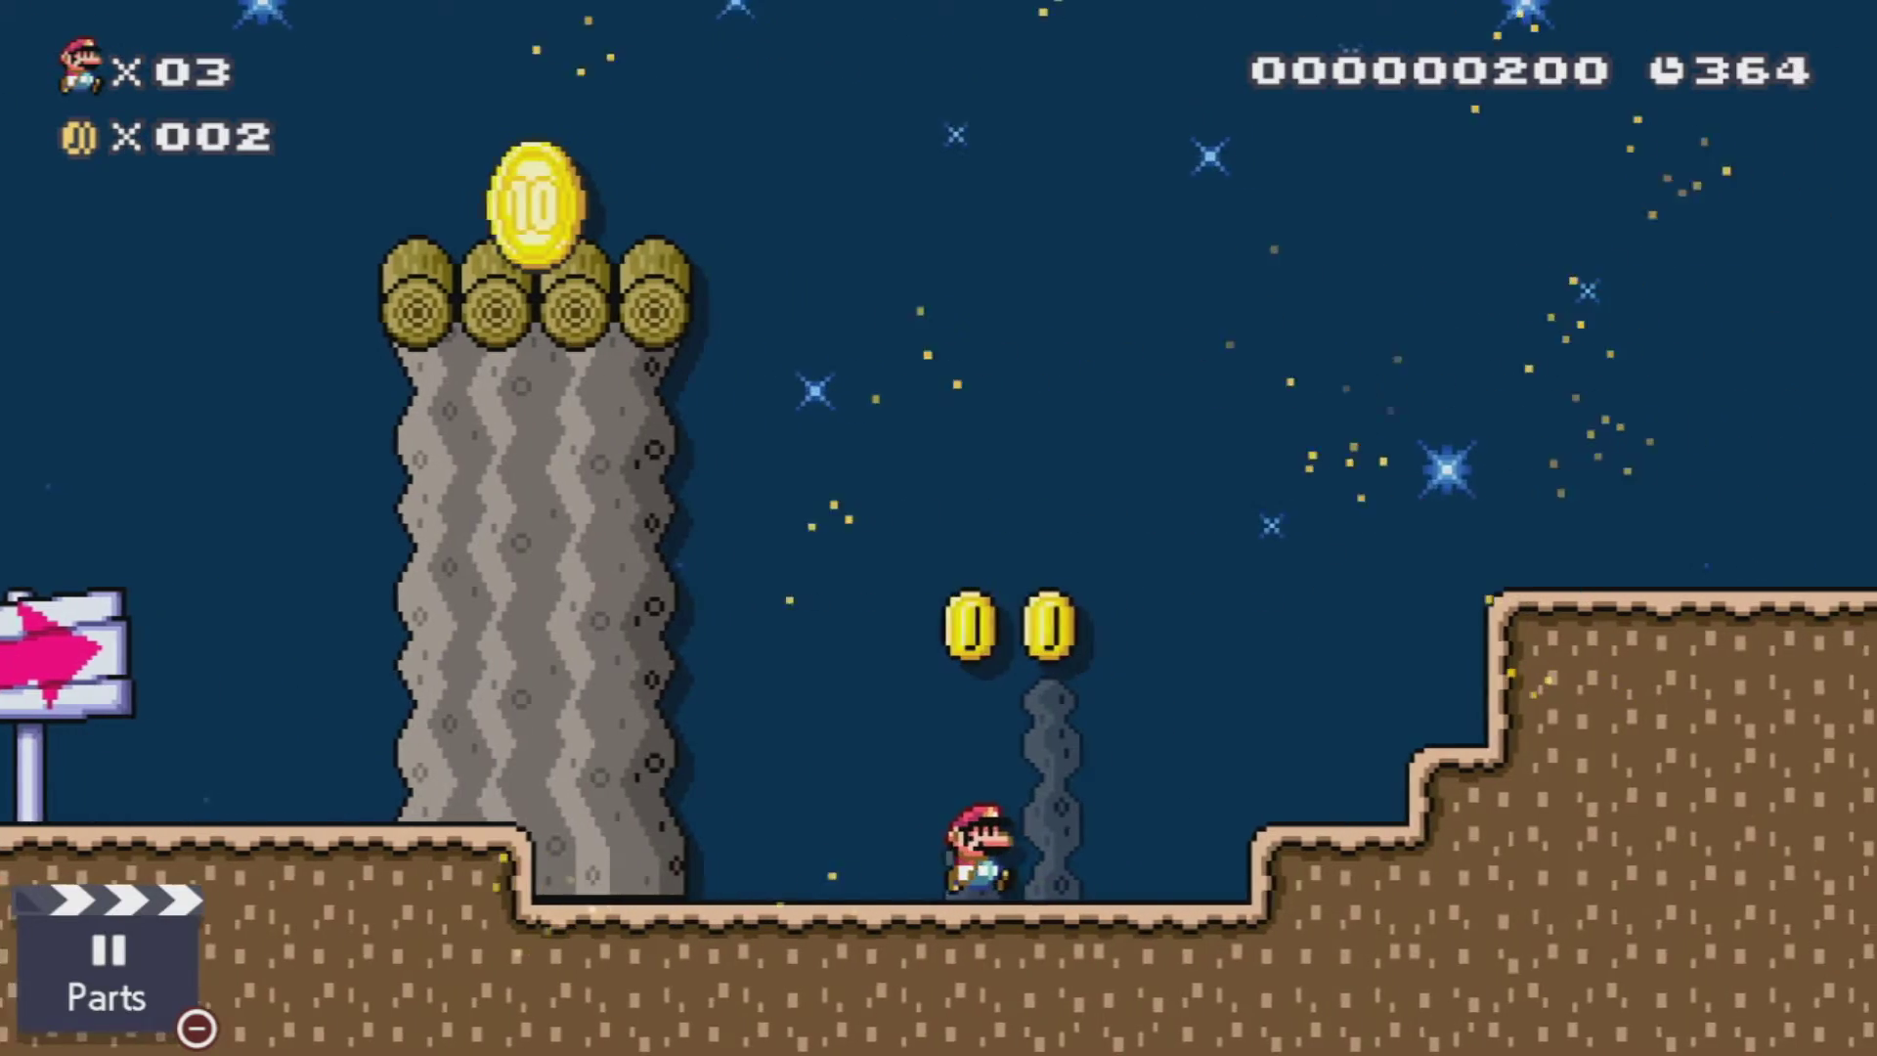
pyautogui.press('Right')
pyautogui.press('Left')
pyautogui.press('x')
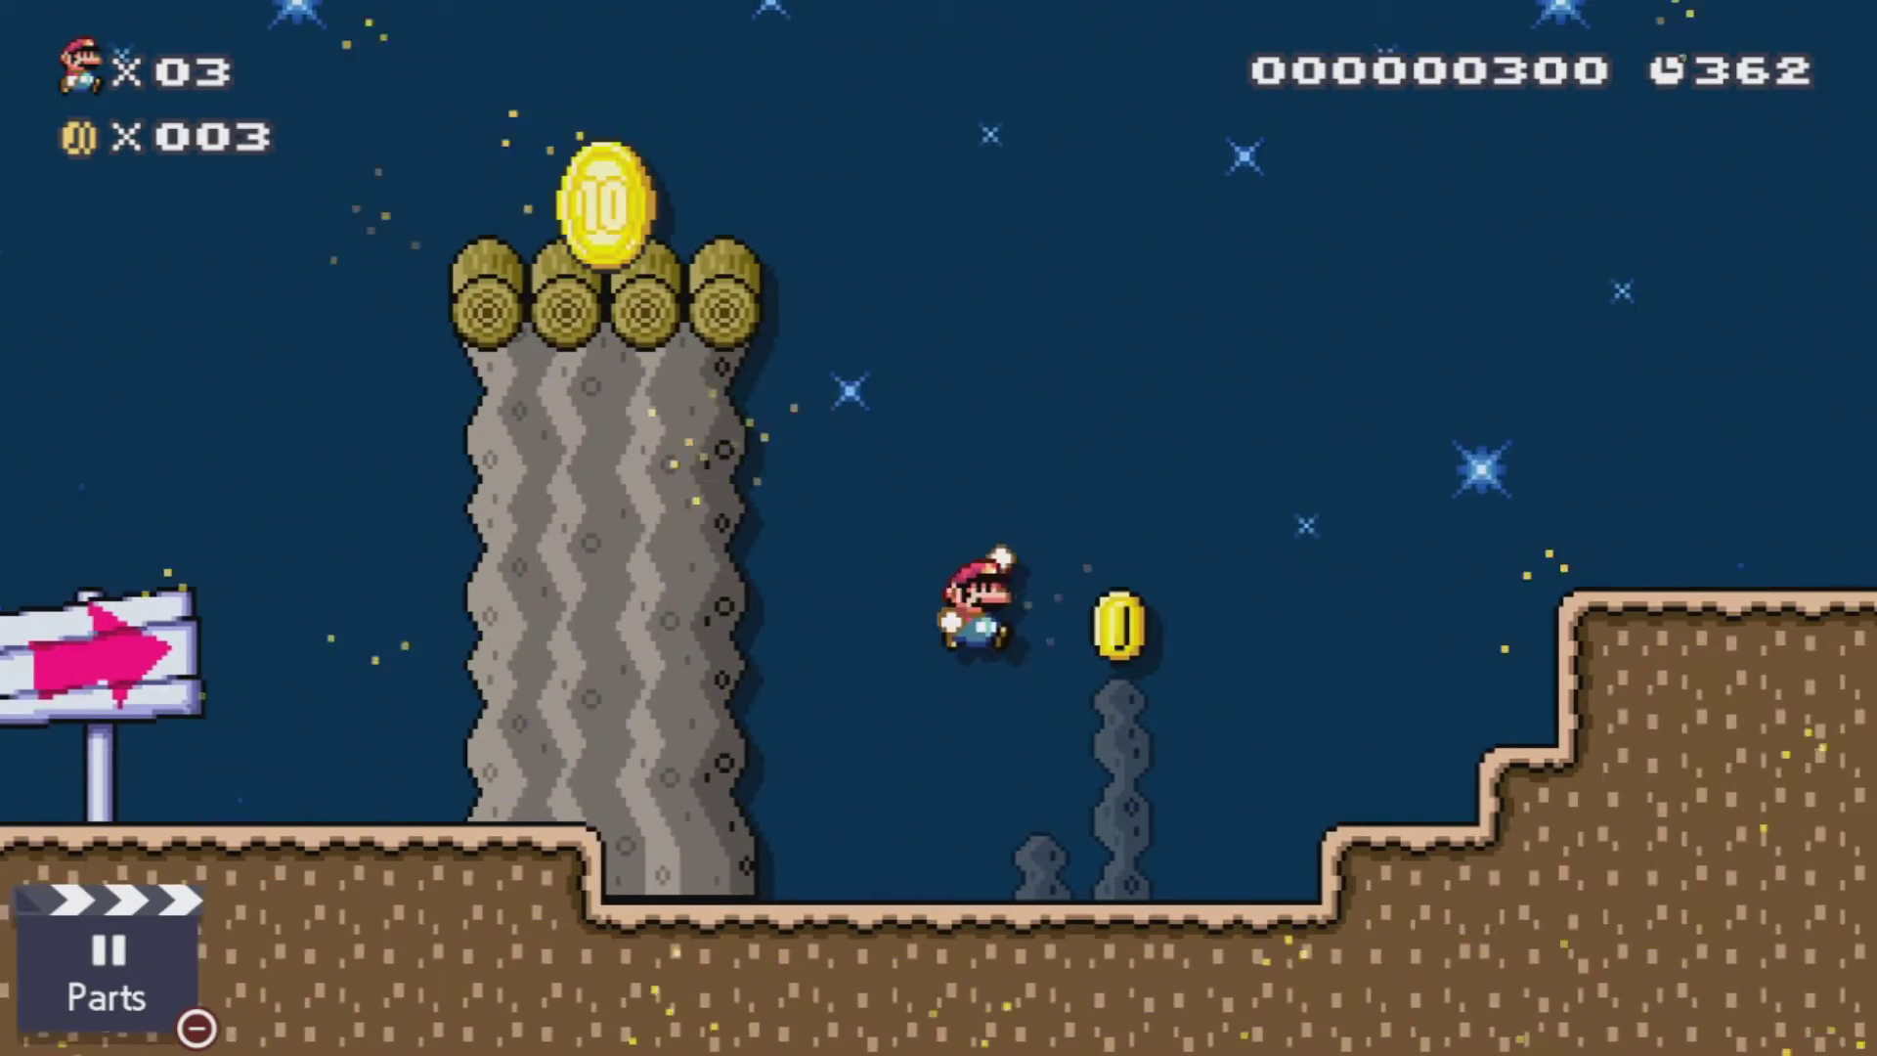
pyautogui.press('Right')
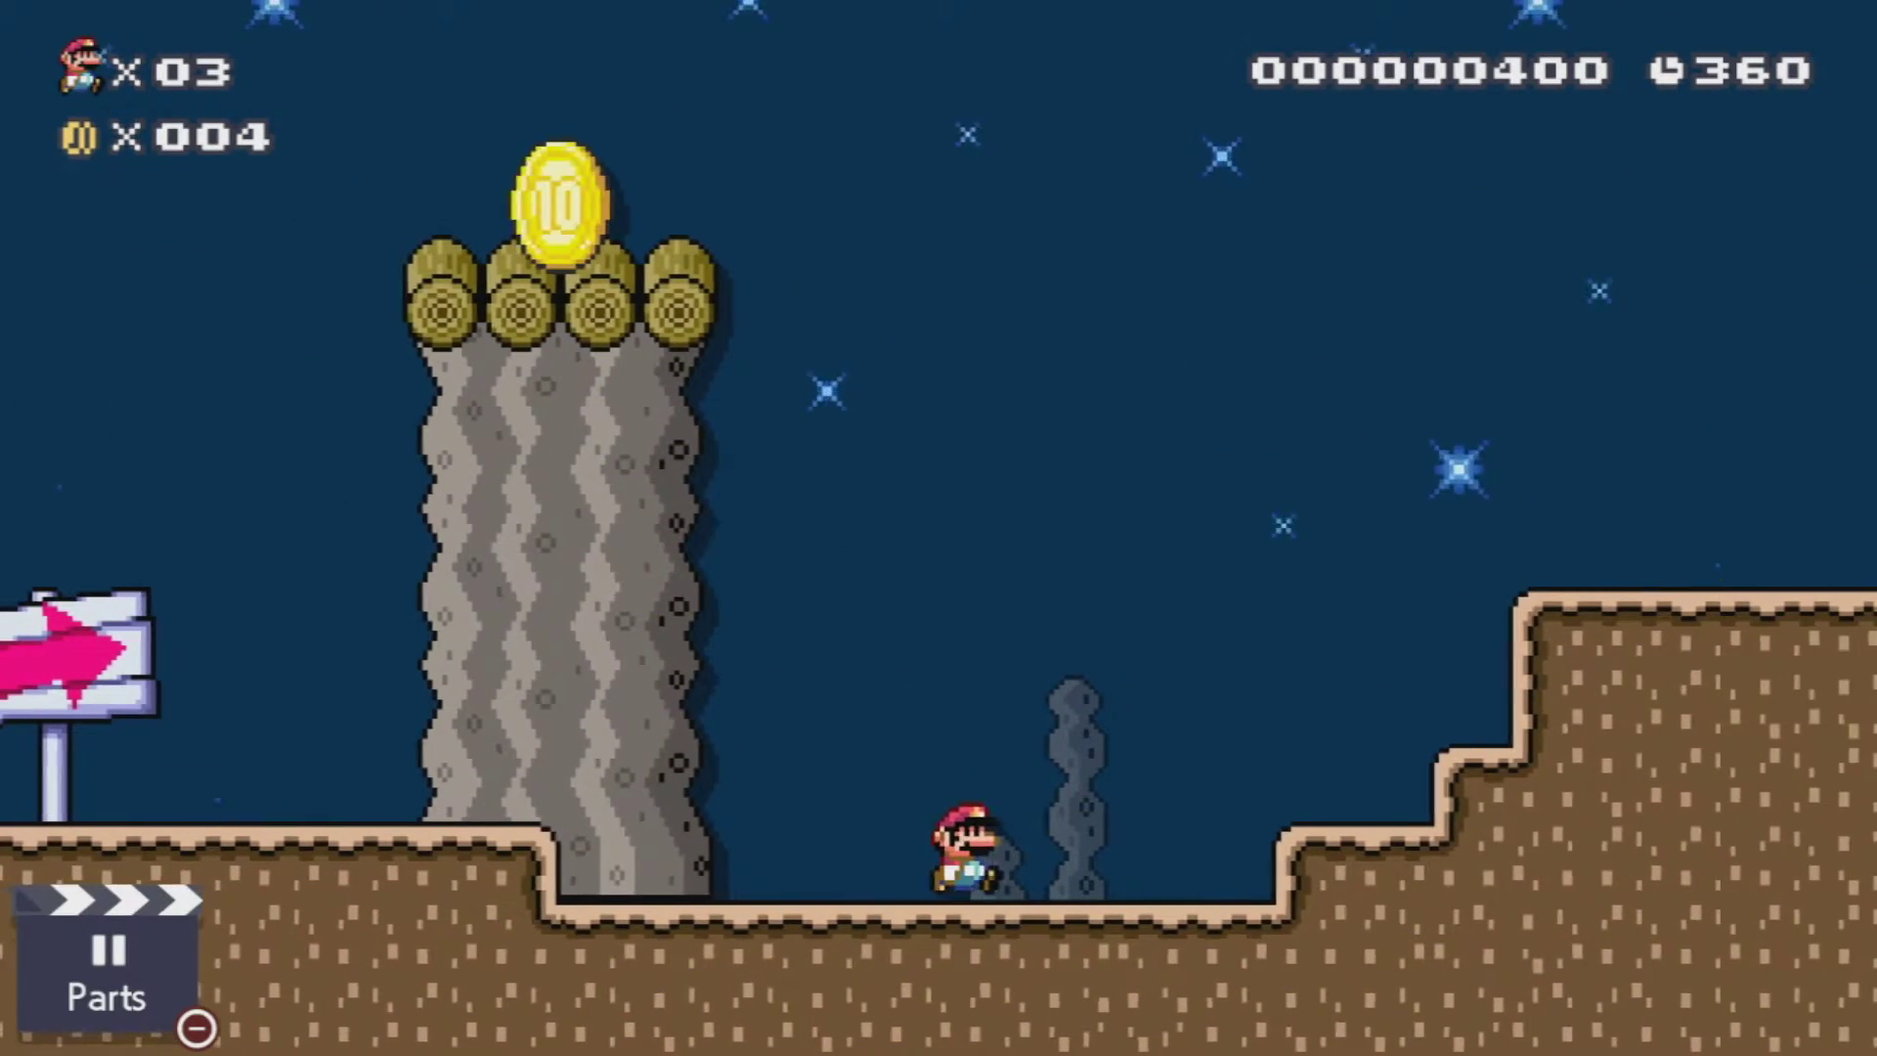
pyautogui.press('Right')
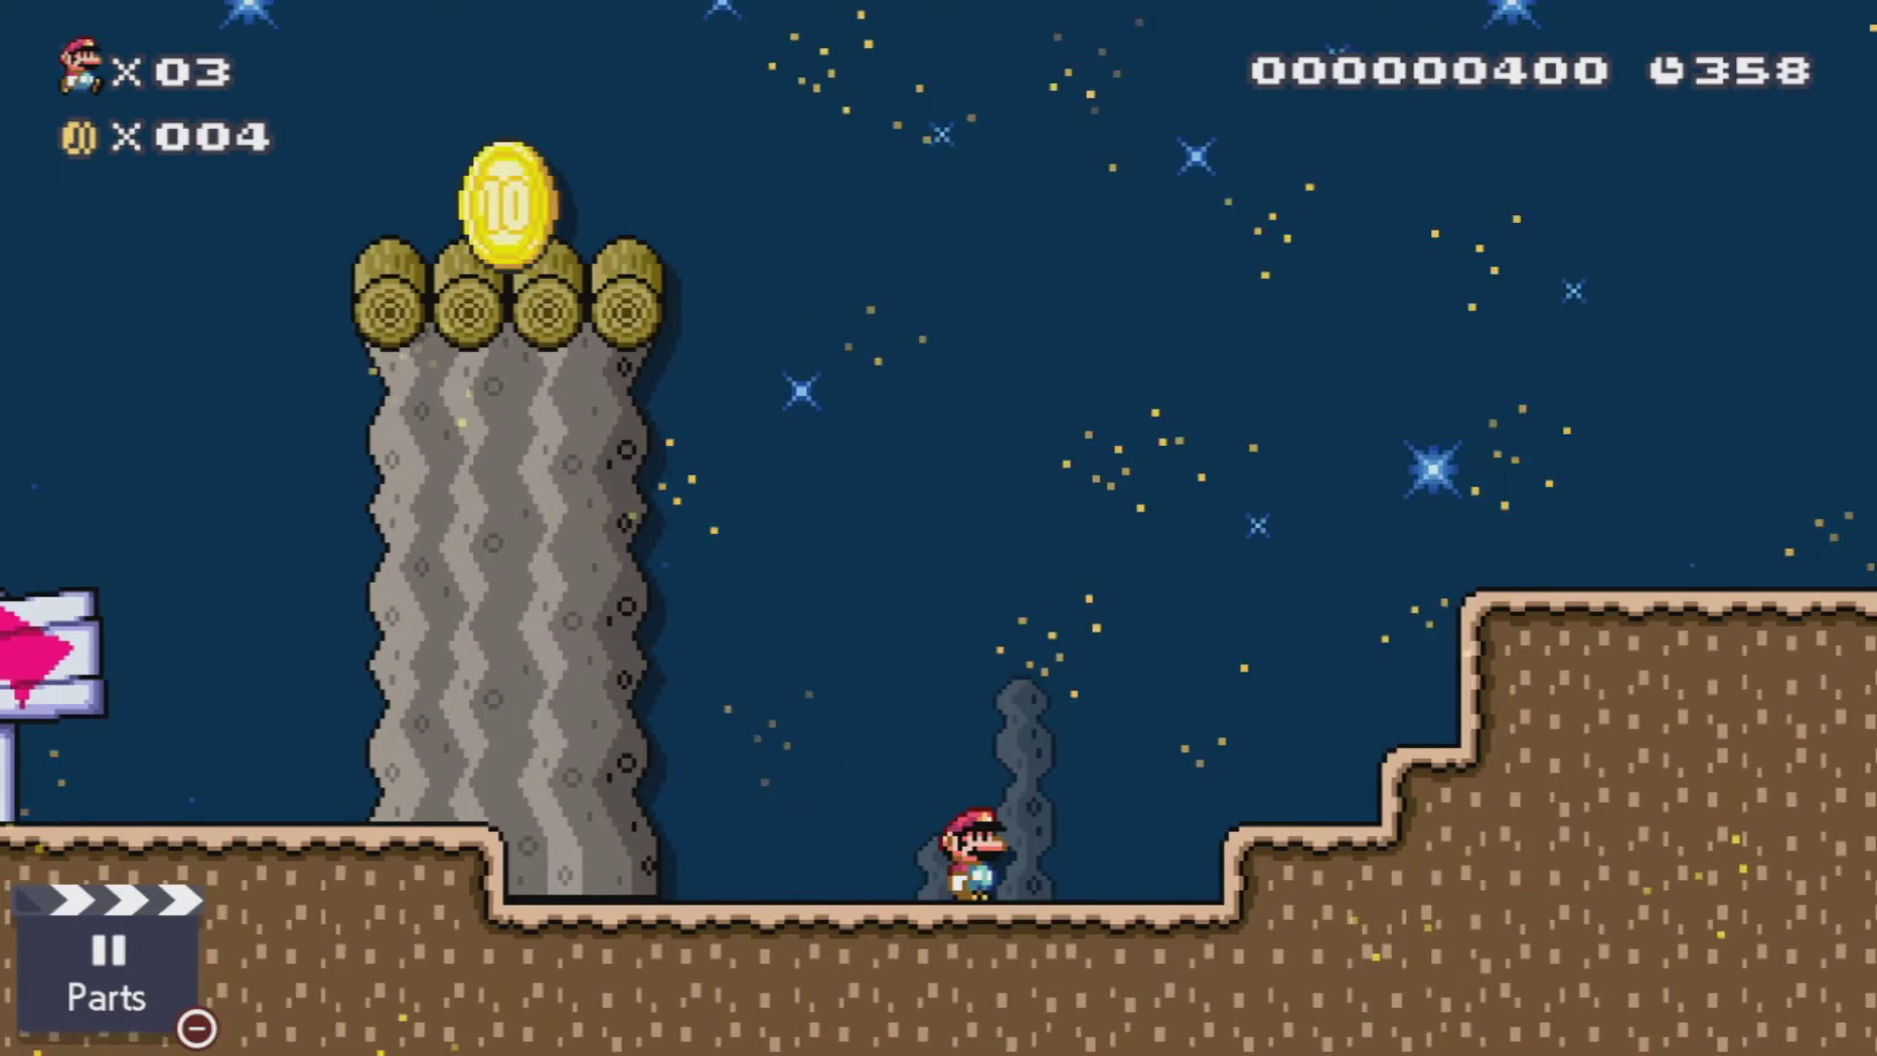
# Switch back to EdiZon and open the memory editor with the found candidates for Super Mario Maker 2
pyautogui.press('Home')
pyautogui.press('Down')
pyautogui.press('Right')
pyautogui.press('Right')
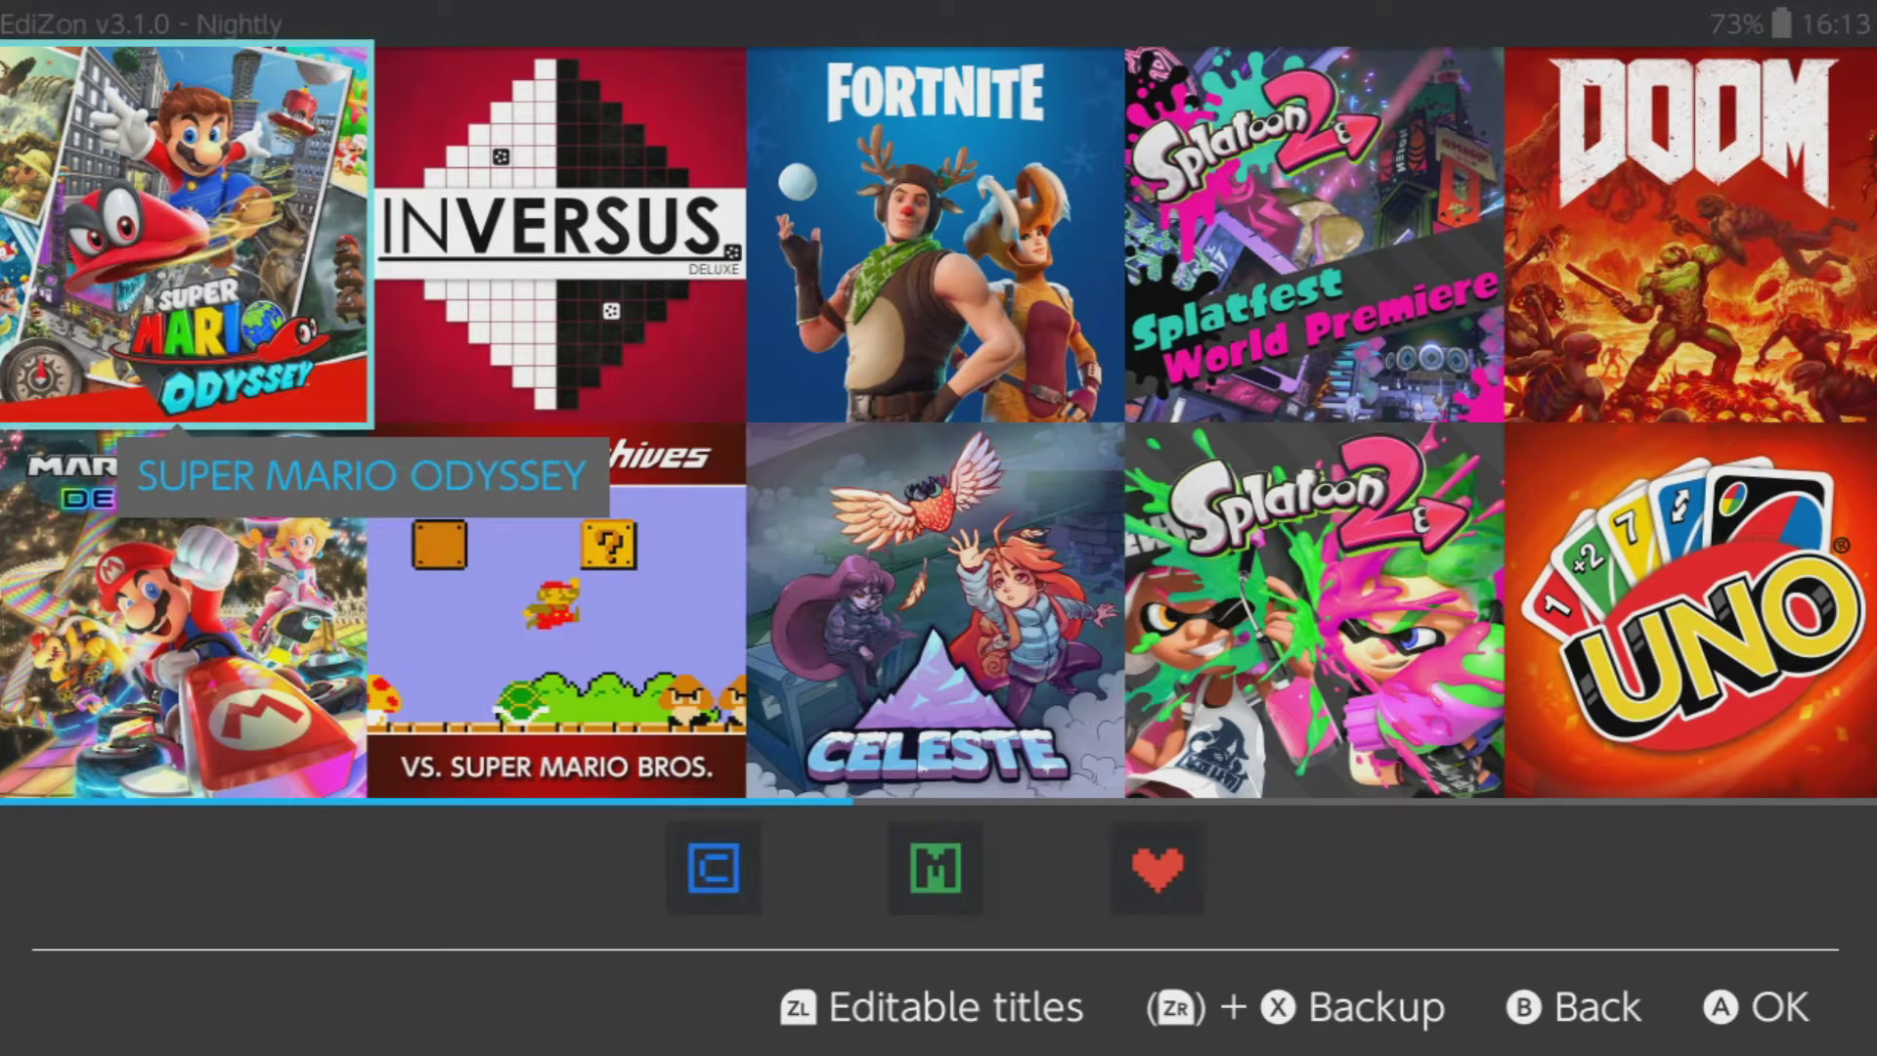
pyautogui.press('Down')
pyautogui.press('Down')
pyautogui.press('Return')
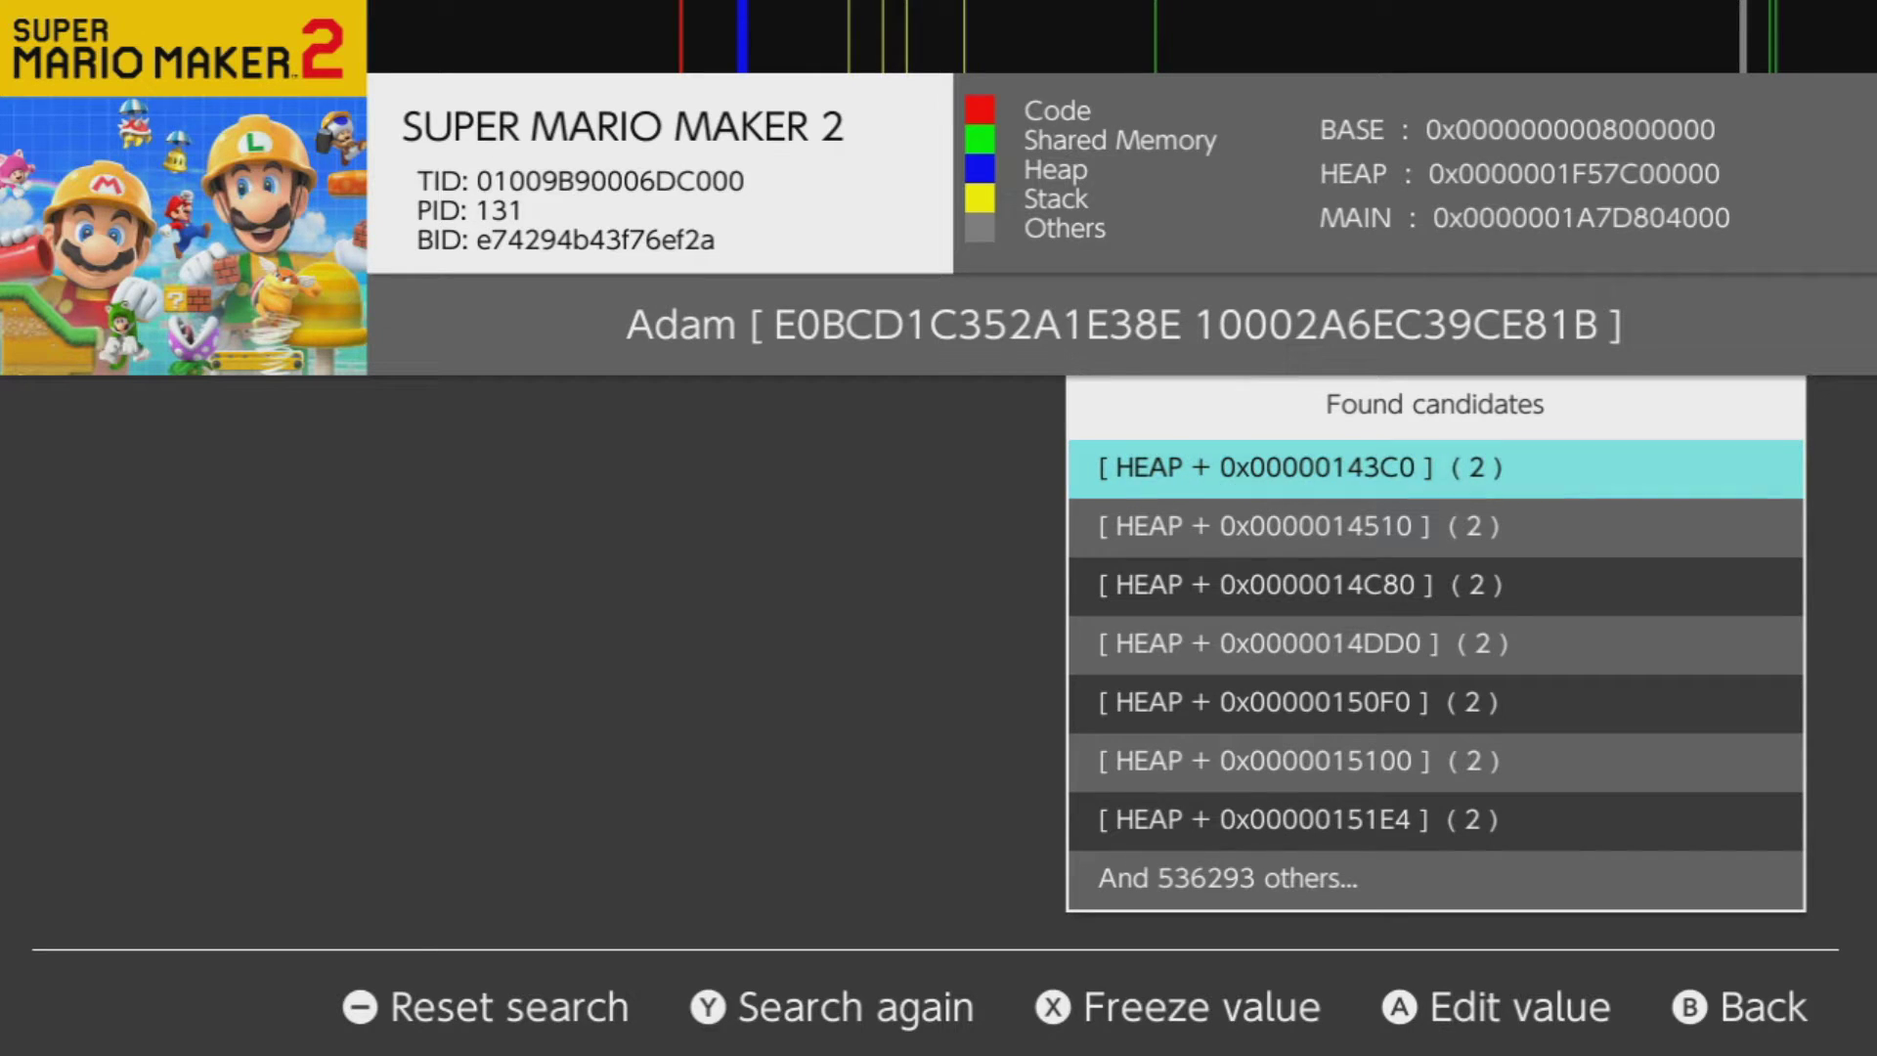
# Start a follow-up search of the candidates with the u32 data type and the equal-to mode ==
pyautogui.press('y')
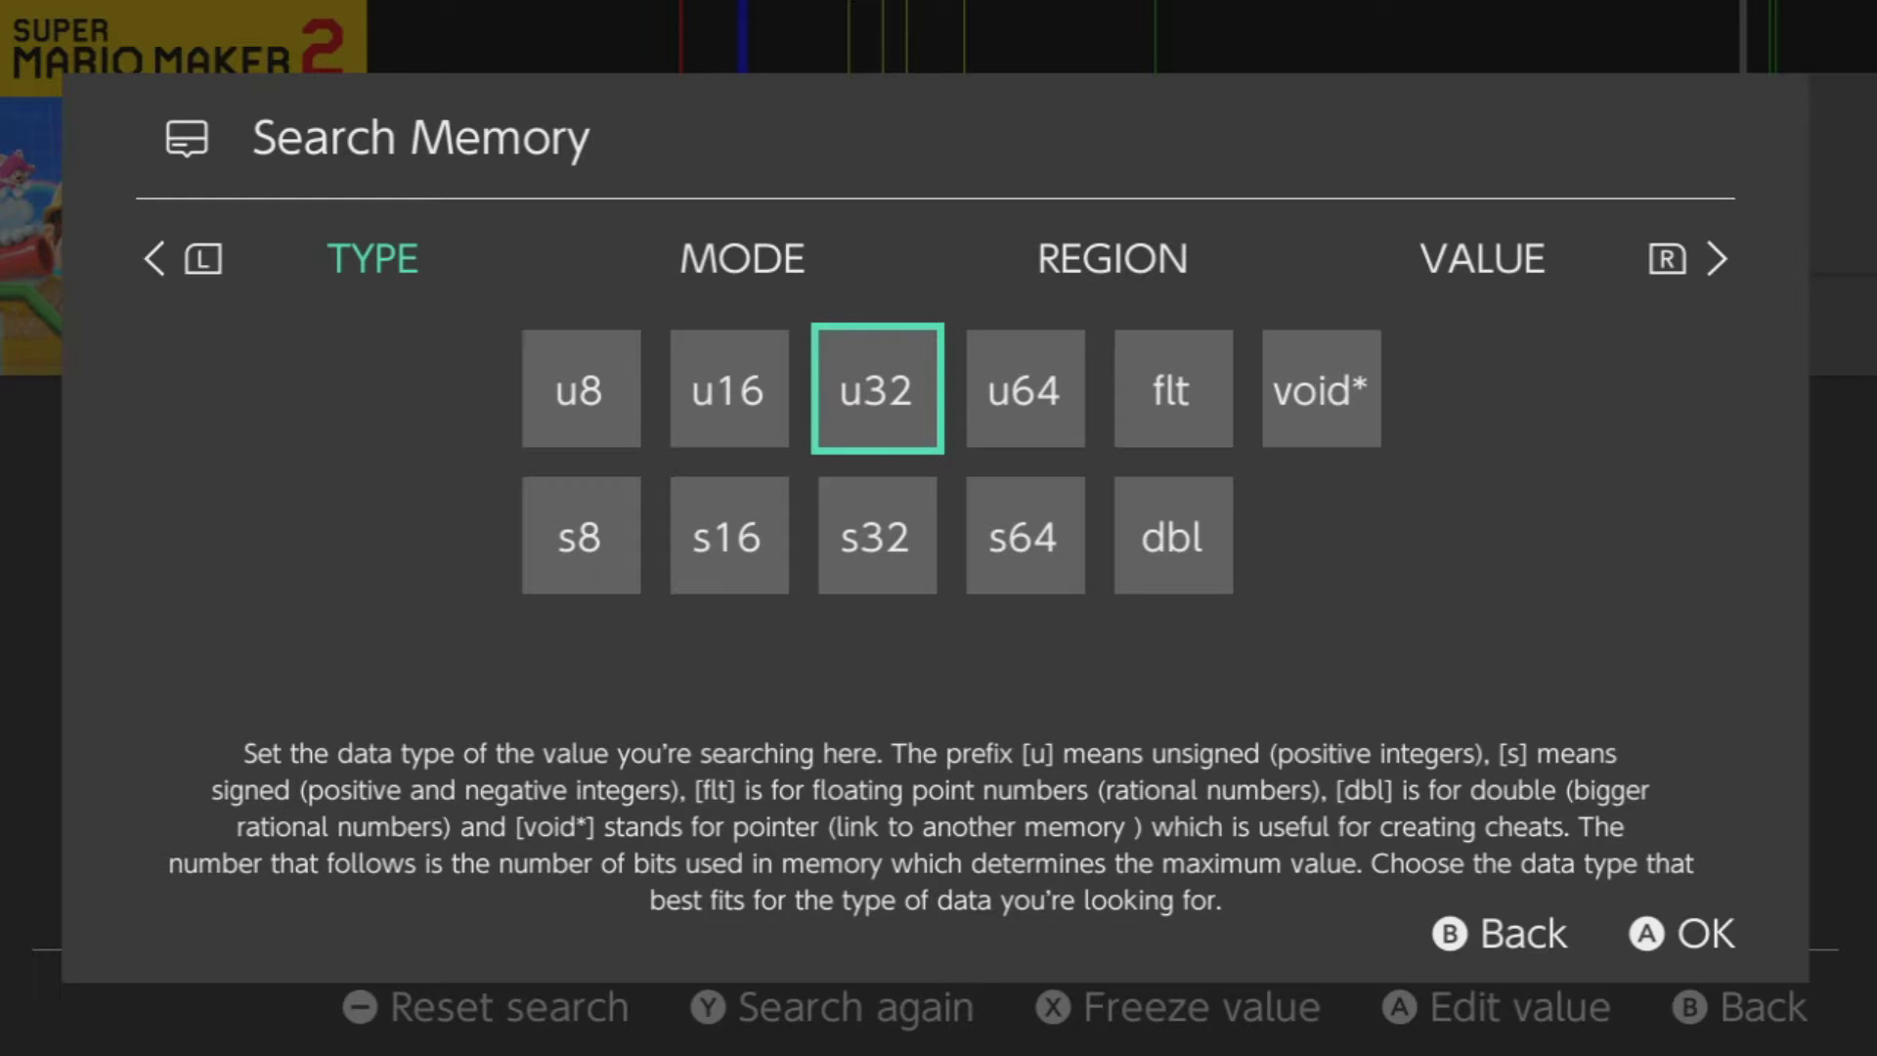
pyautogui.press('a')
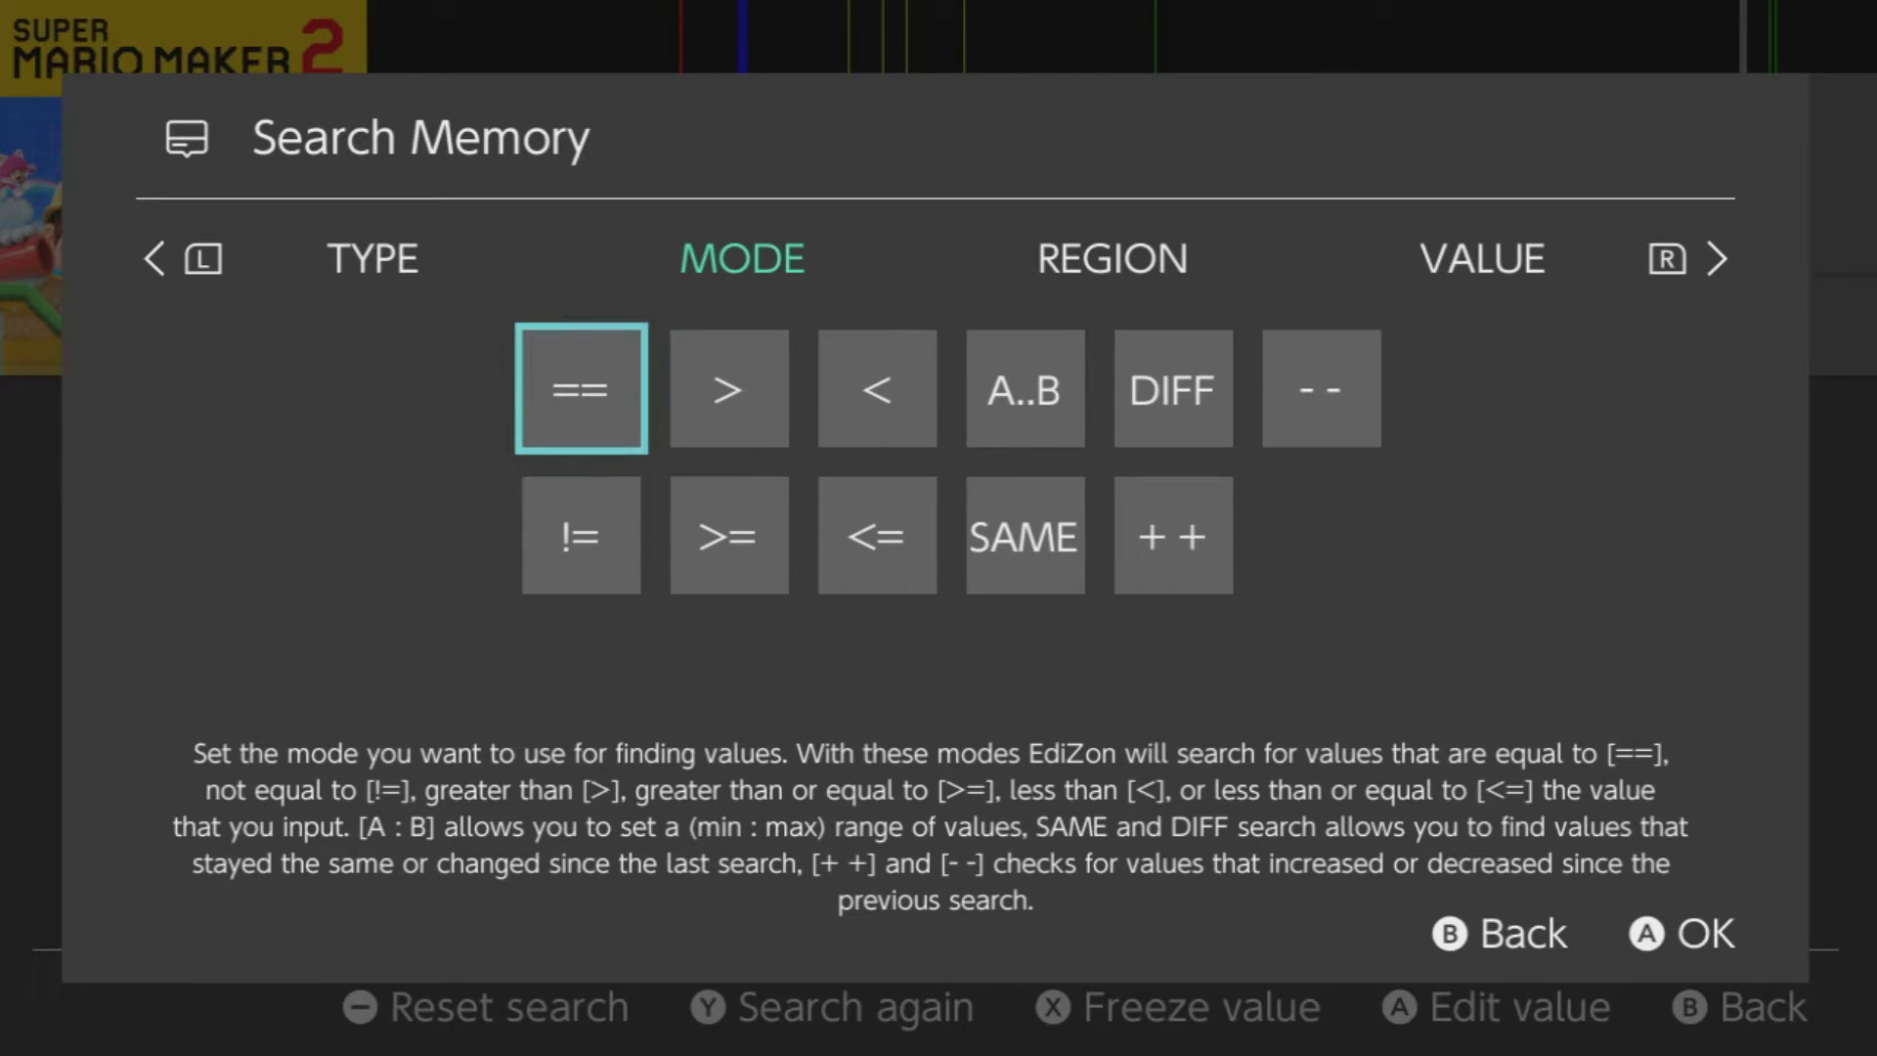
pyautogui.press('Right')
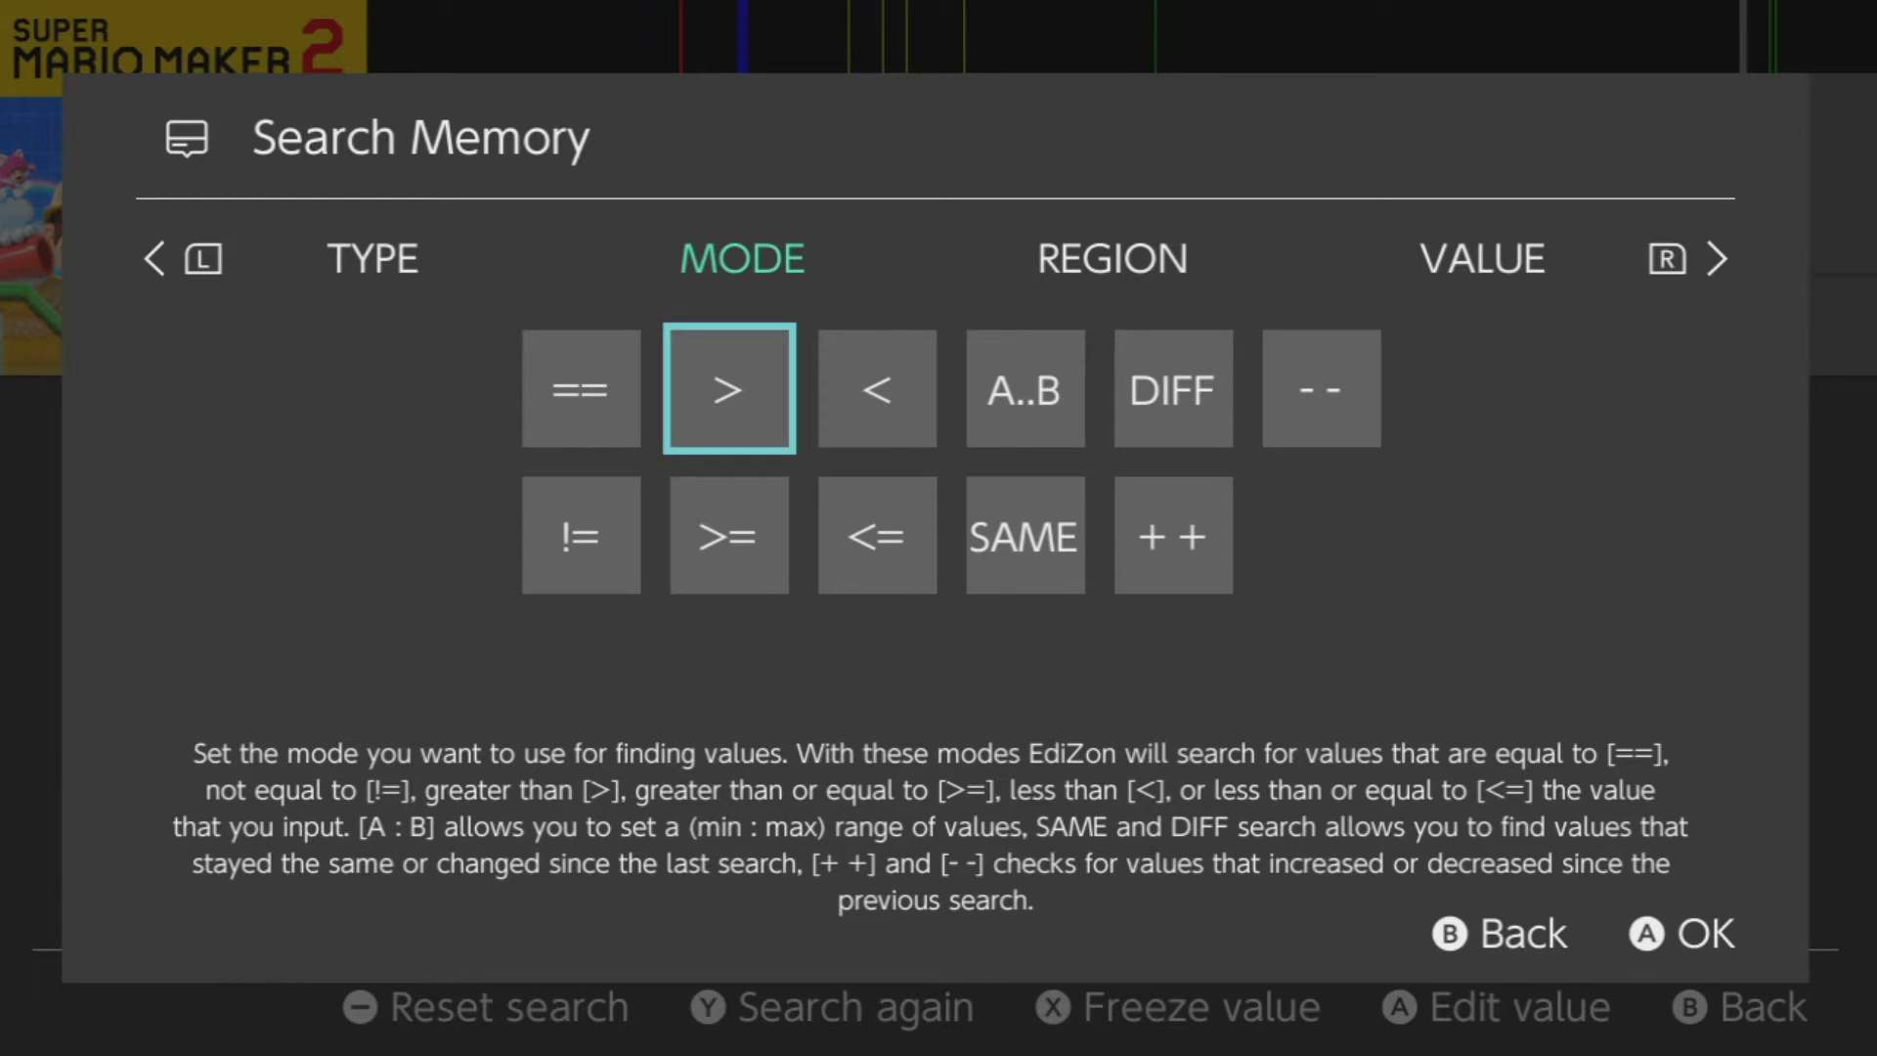
pyautogui.press('Right')
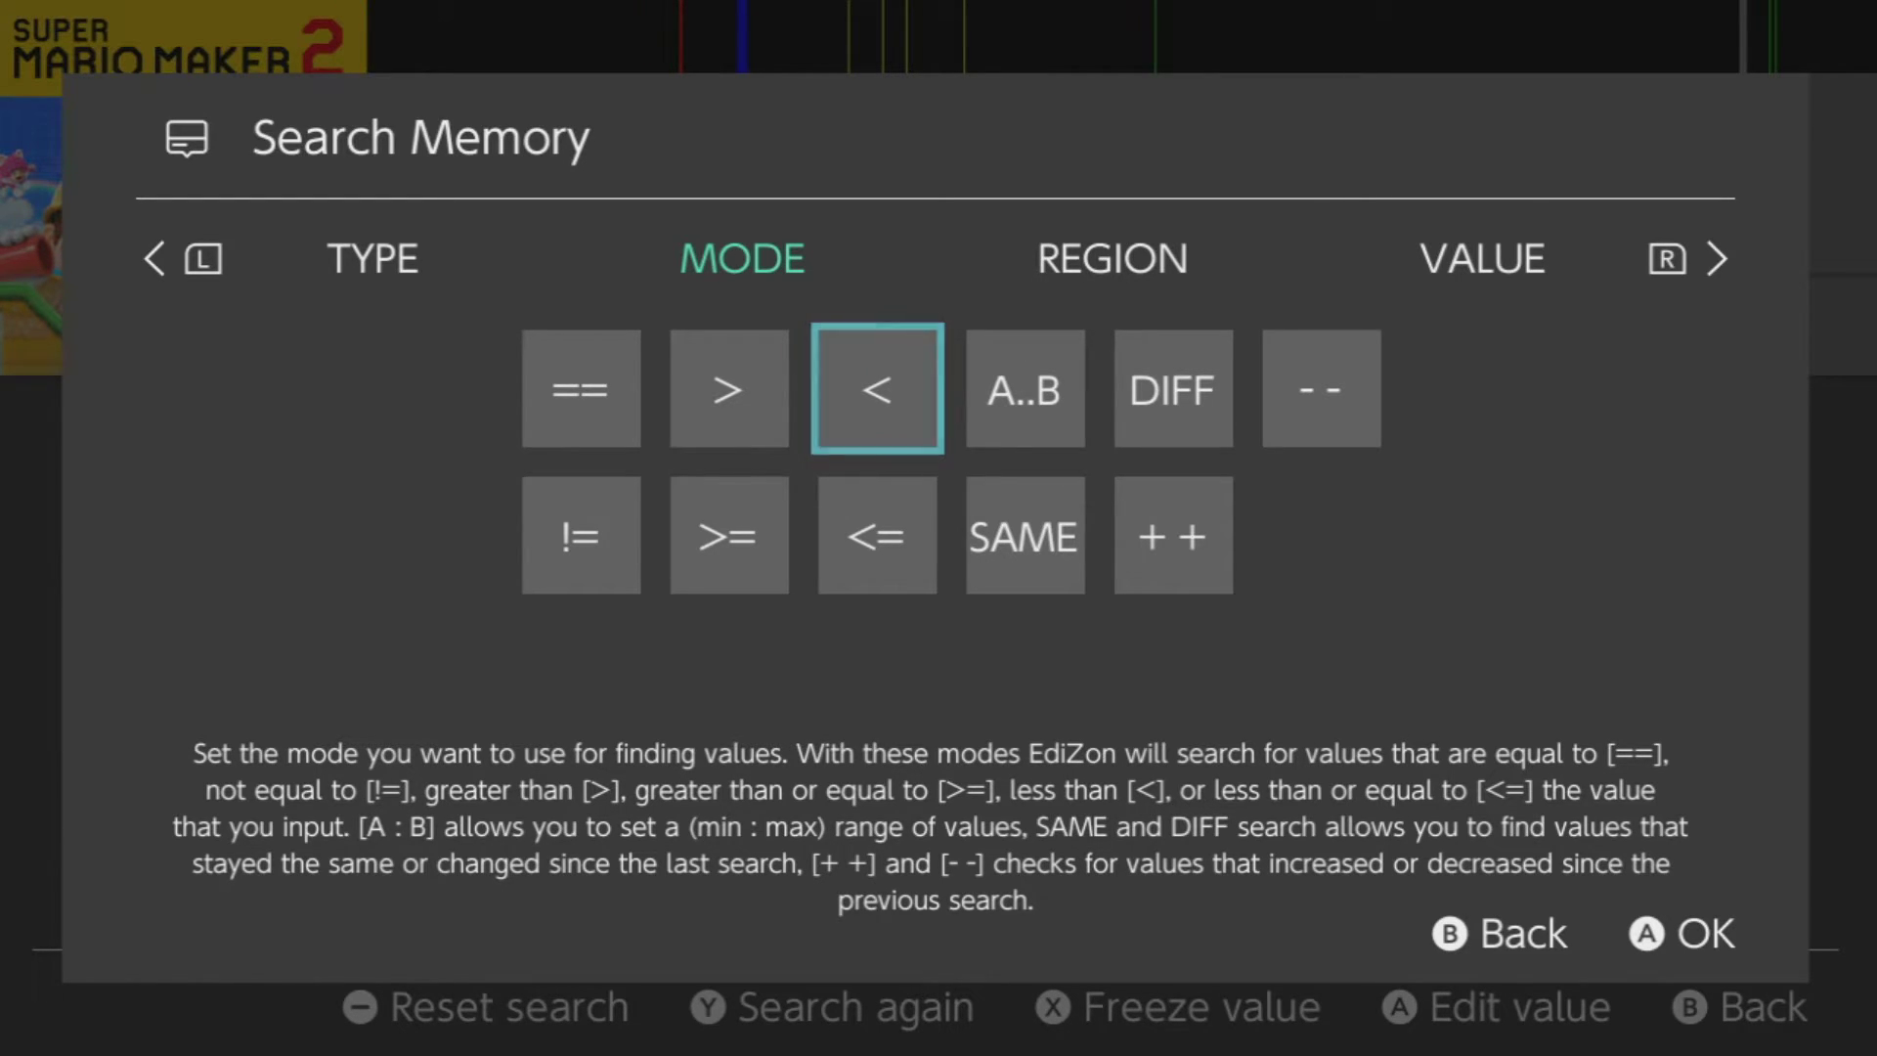
pyautogui.press('r')
pyautogui.press('r')
pyautogui.press('l')
pyautogui.press('l')
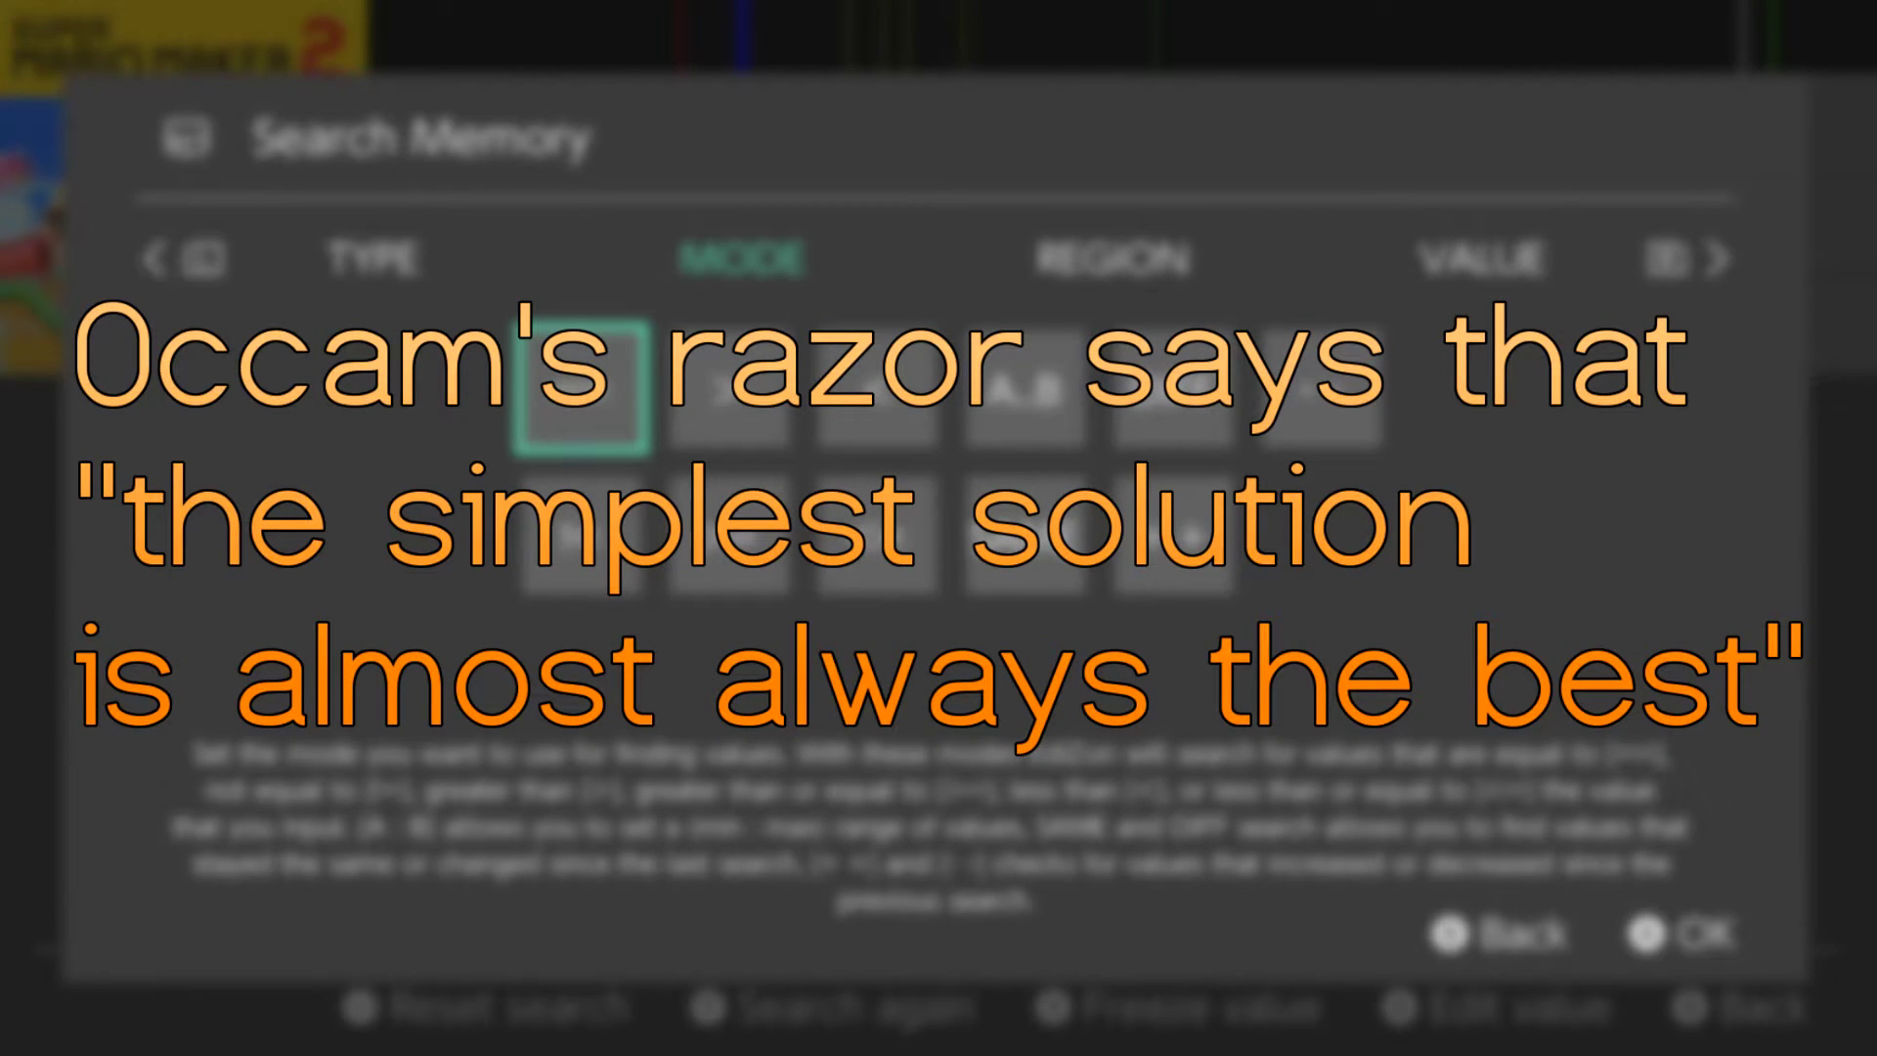
# Keep the HEAP region and set the value to search for to 4
pyautogui.press('r')
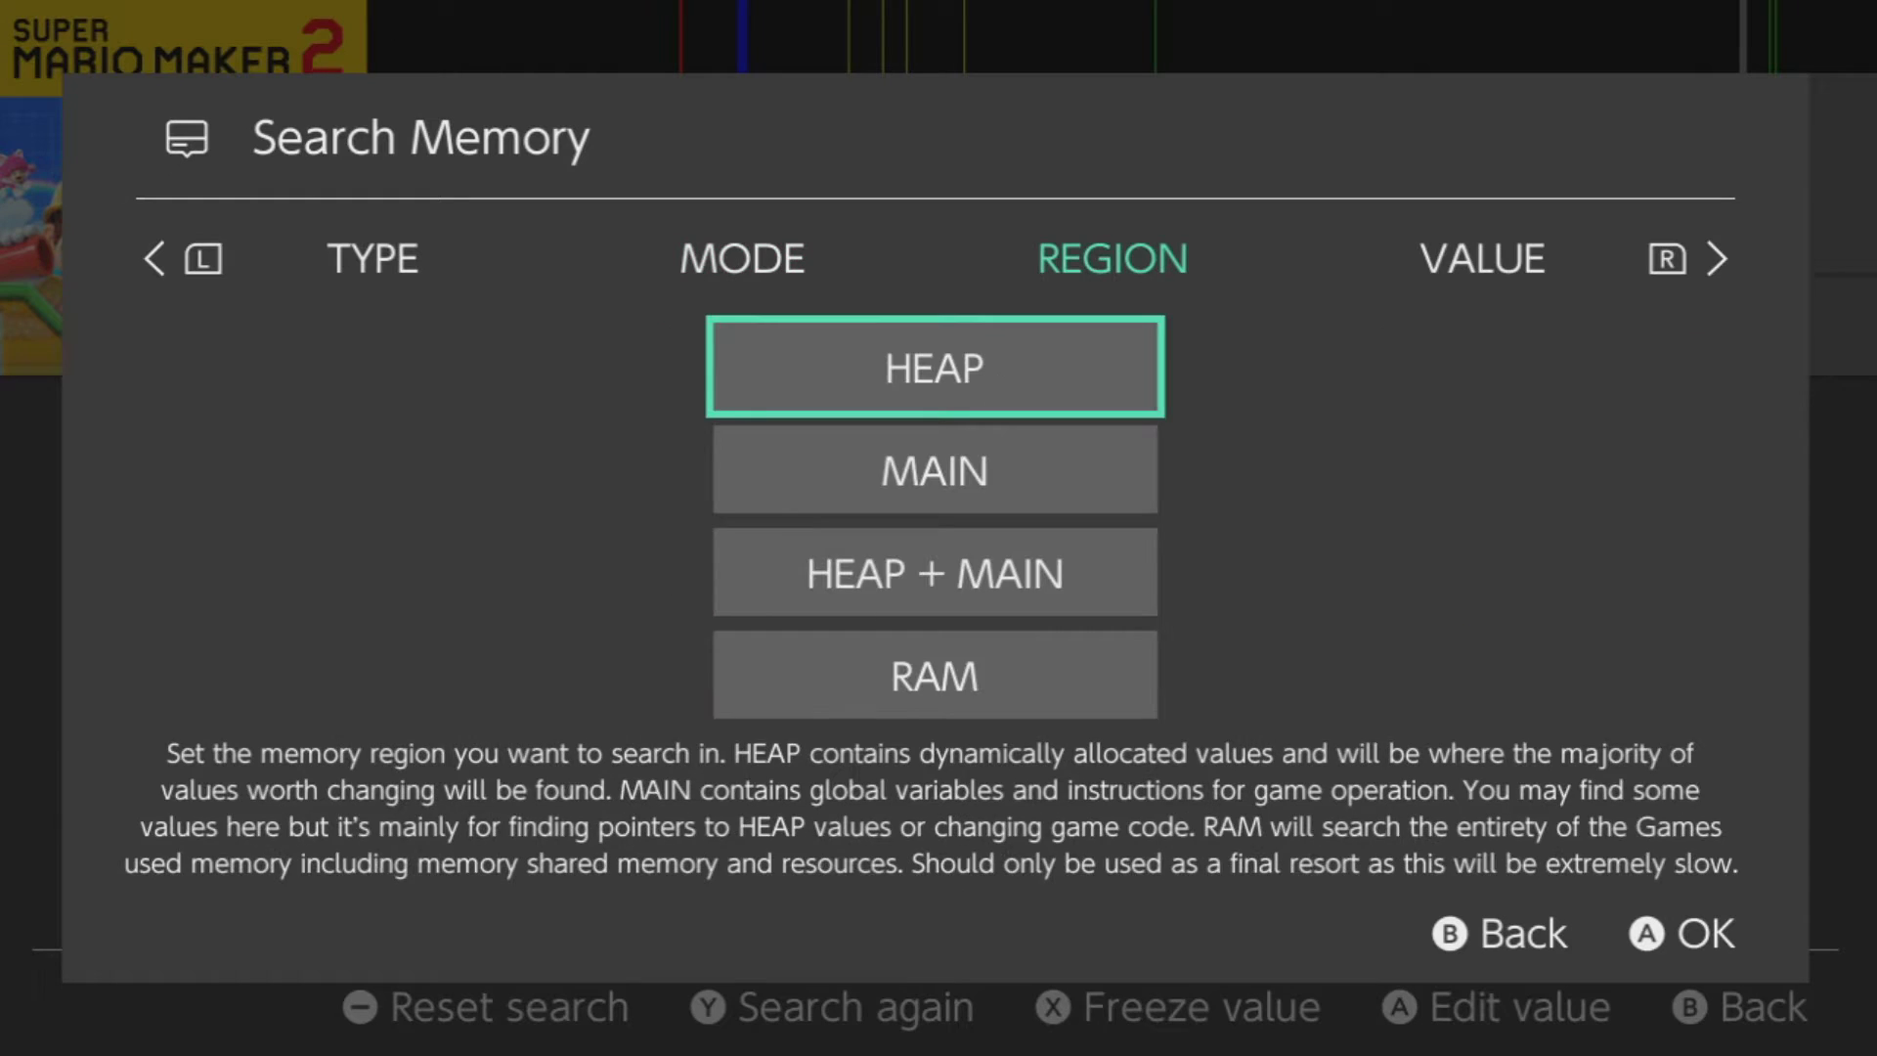
pyautogui.press('r')
pyautogui.press('l')
pyautogui.press('r')
pyautogui.press('a')
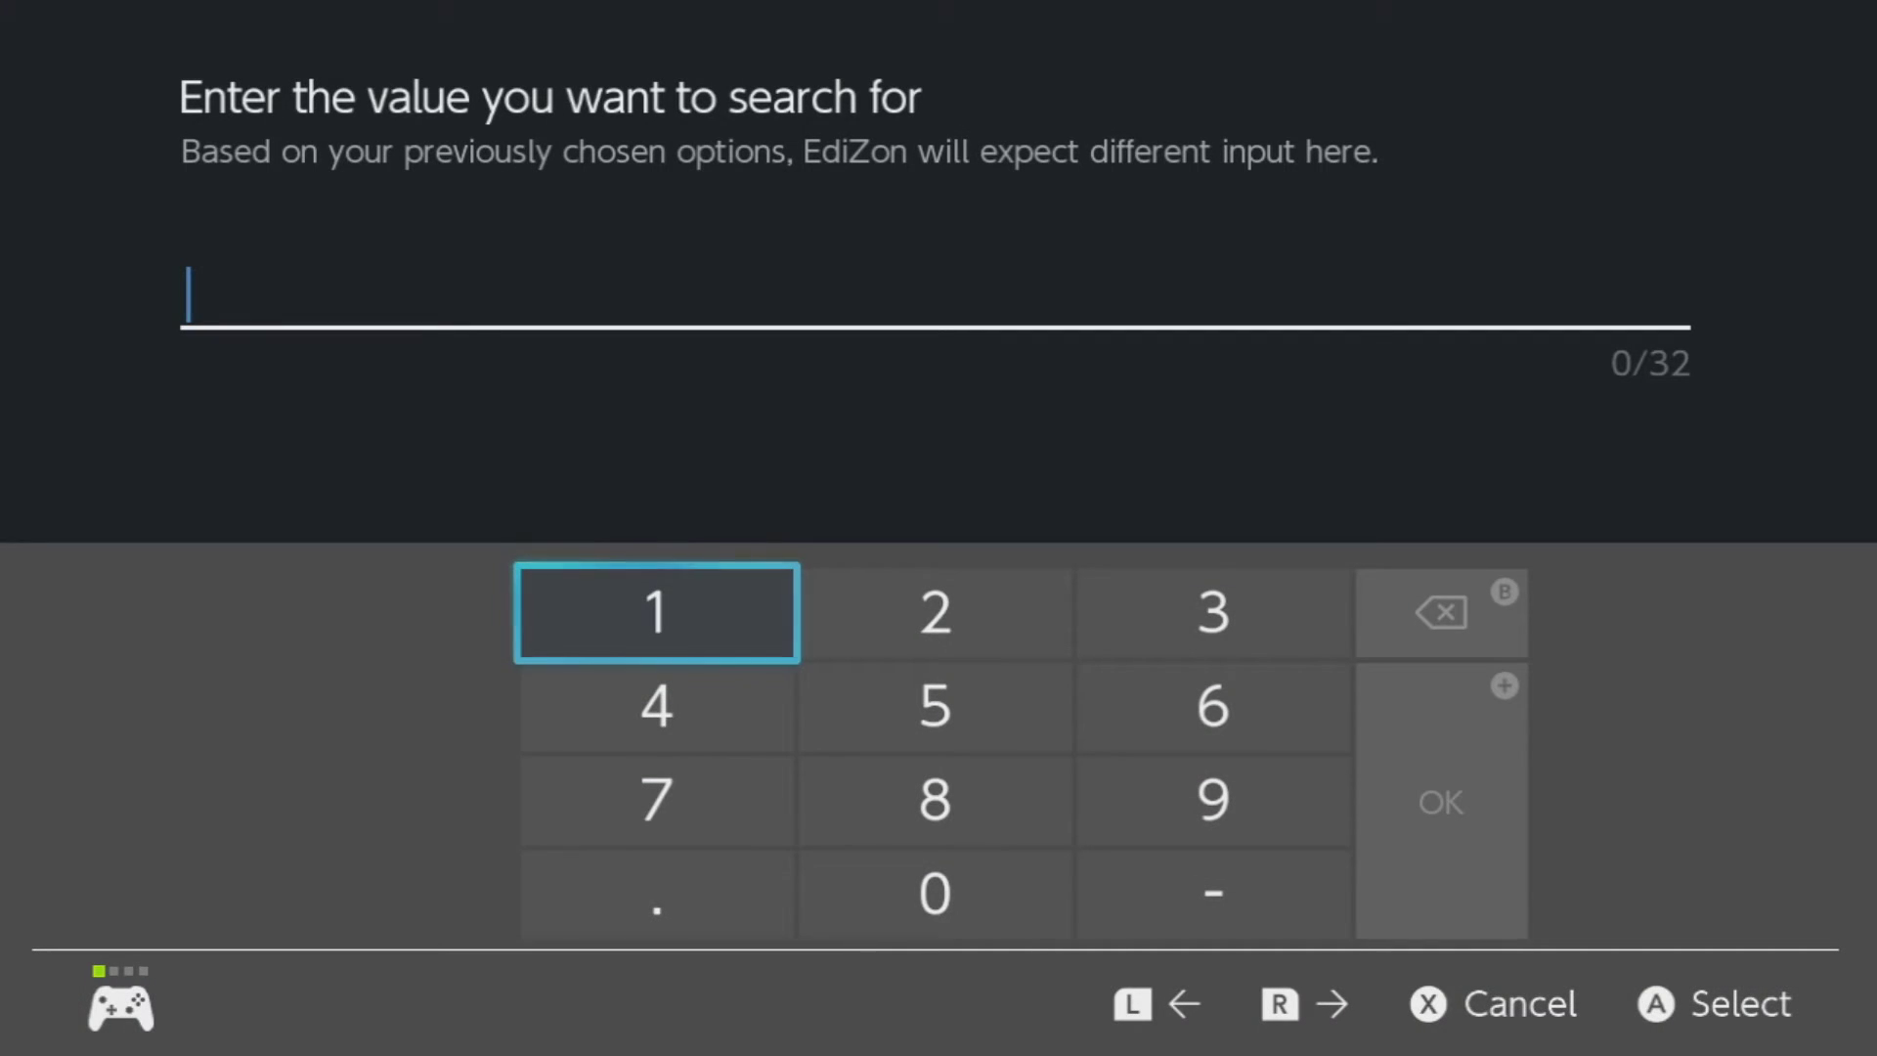
pyautogui.press('Down')
pyautogui.press('a')
pyautogui.press('Right')
pyautogui.press('Right')
pyautogui.press('Right')
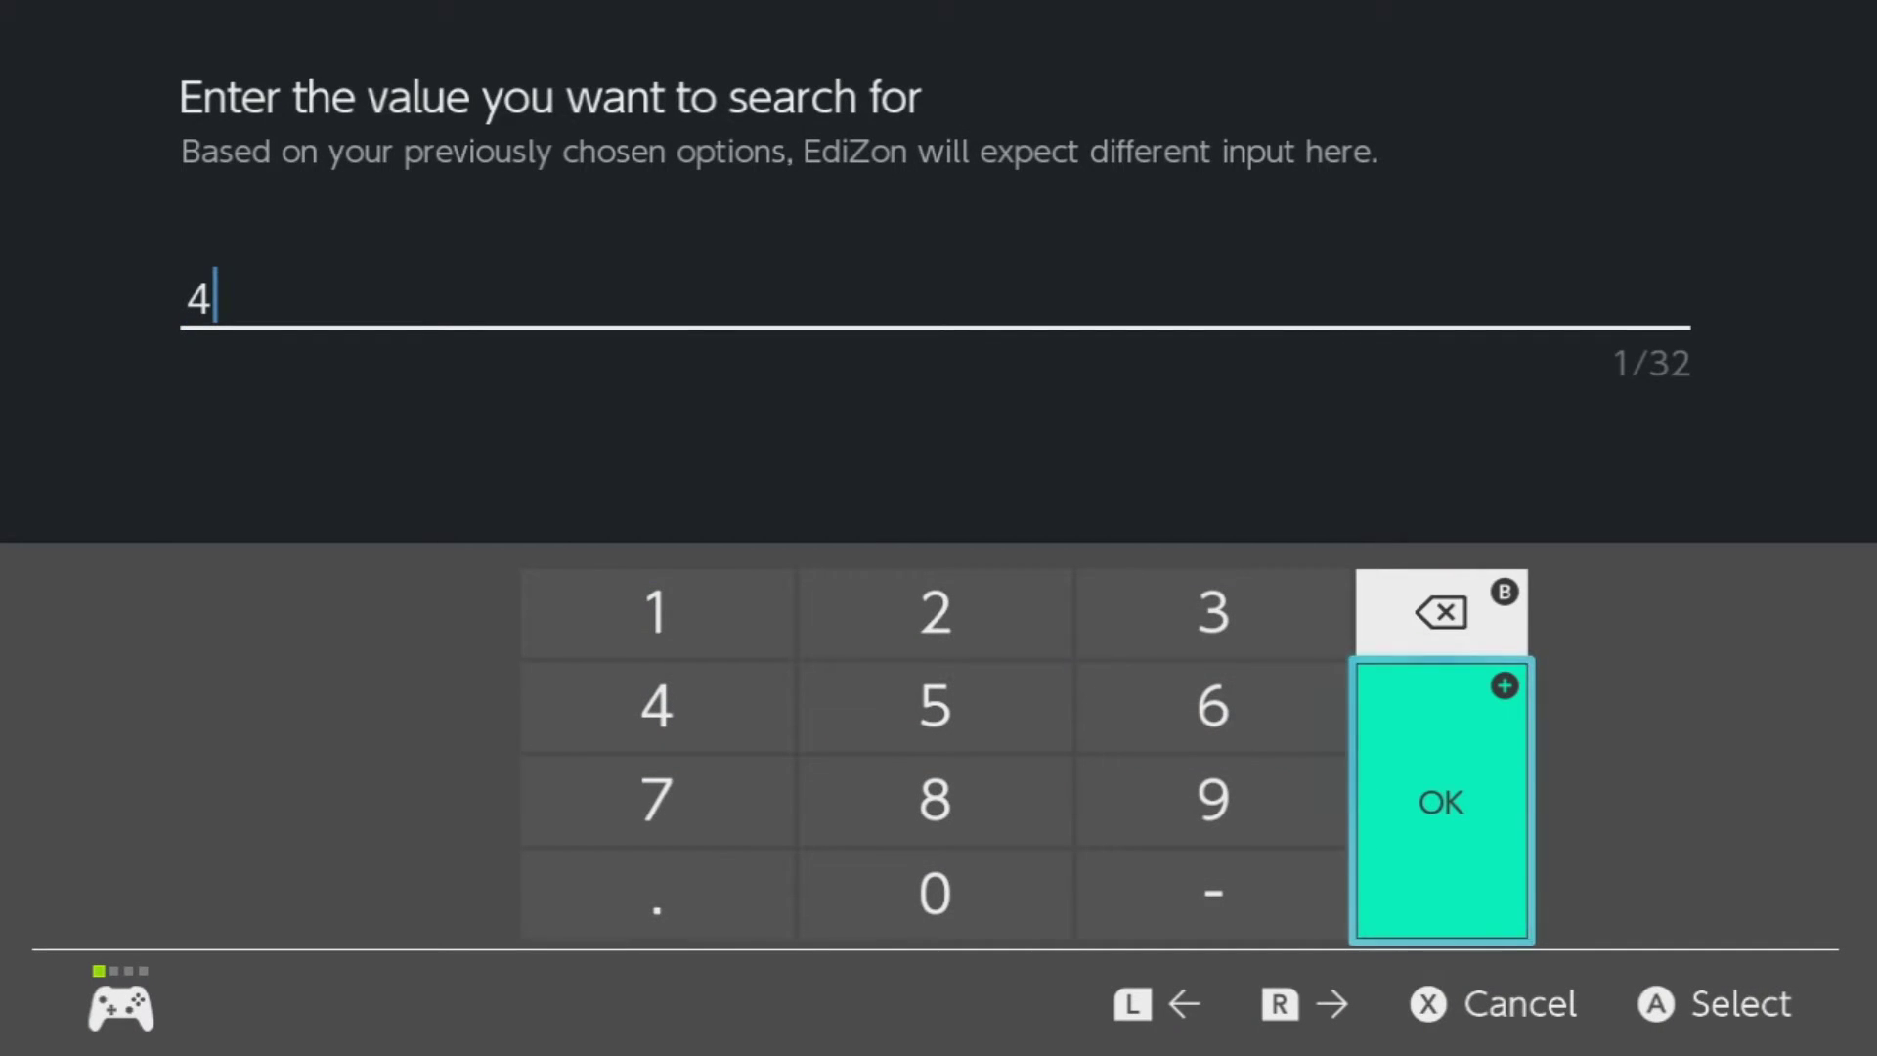
pyautogui.press('a')
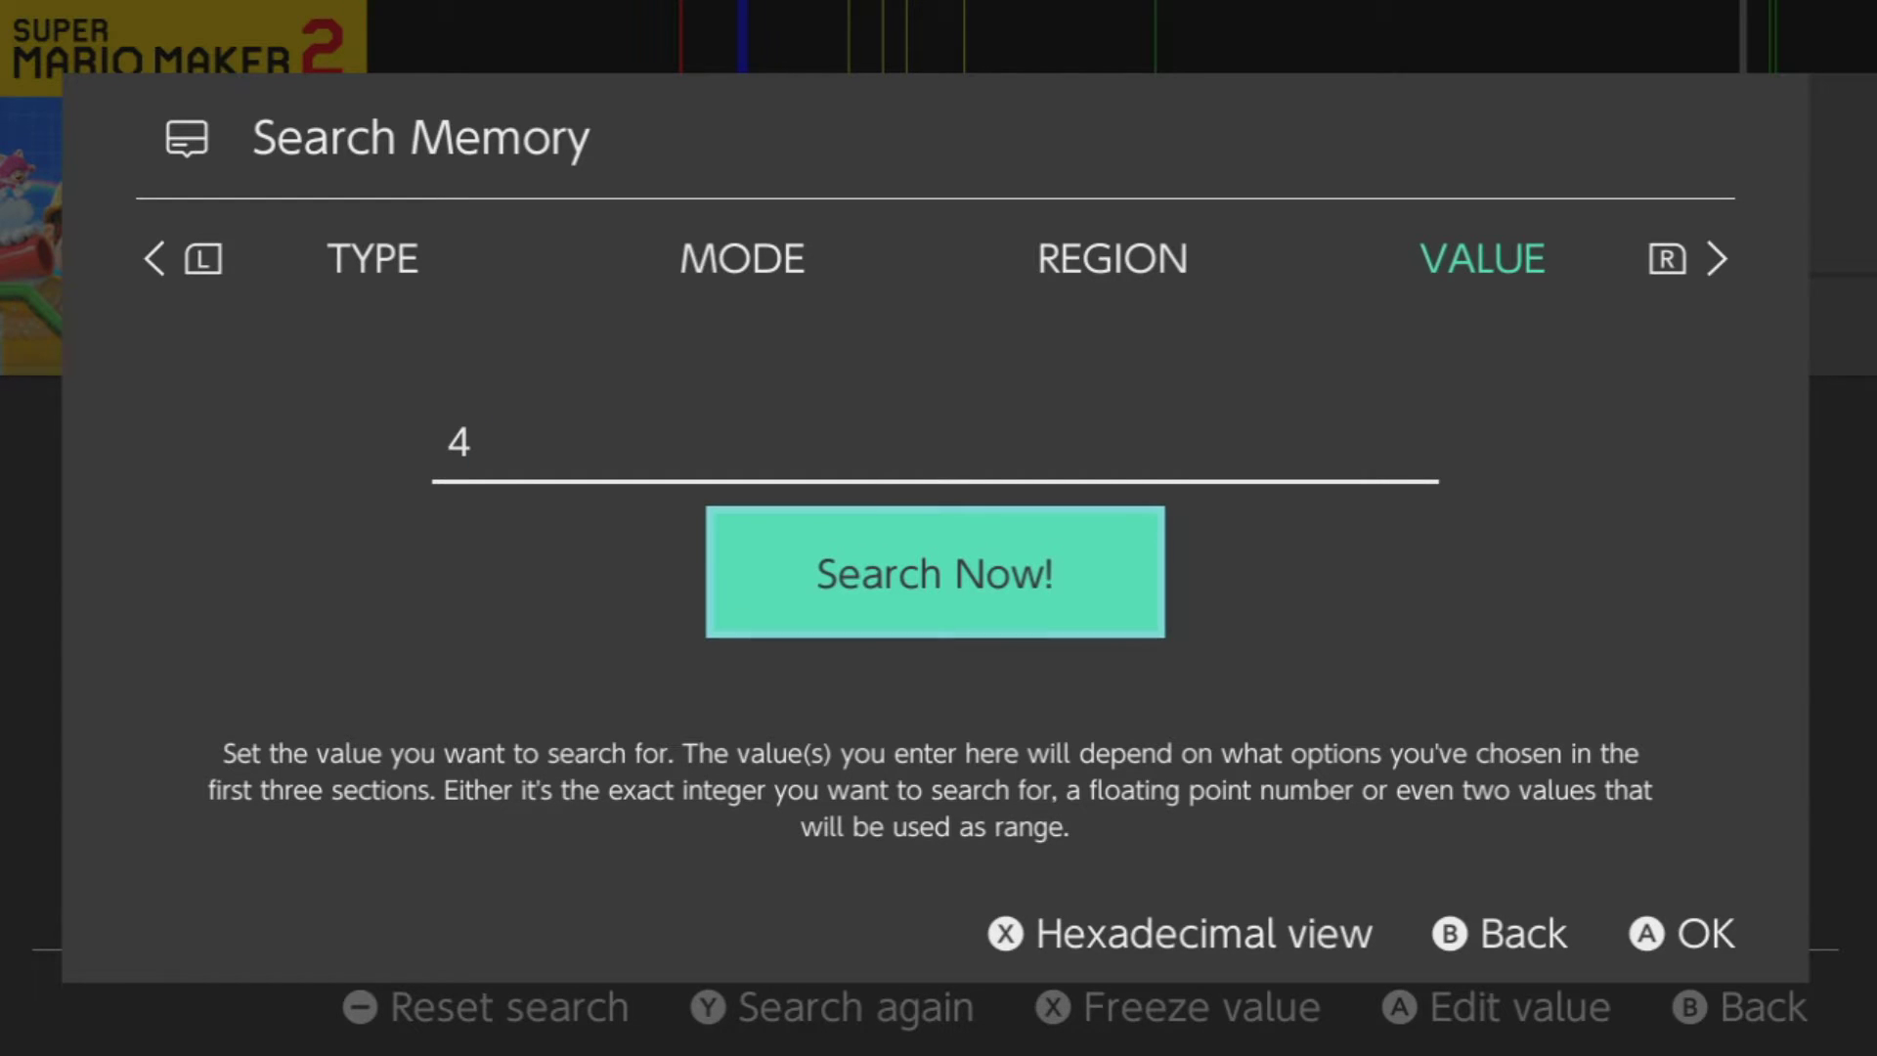
# Run the search for 4 and look through the found HEAP candidates
pyautogui.press('a')
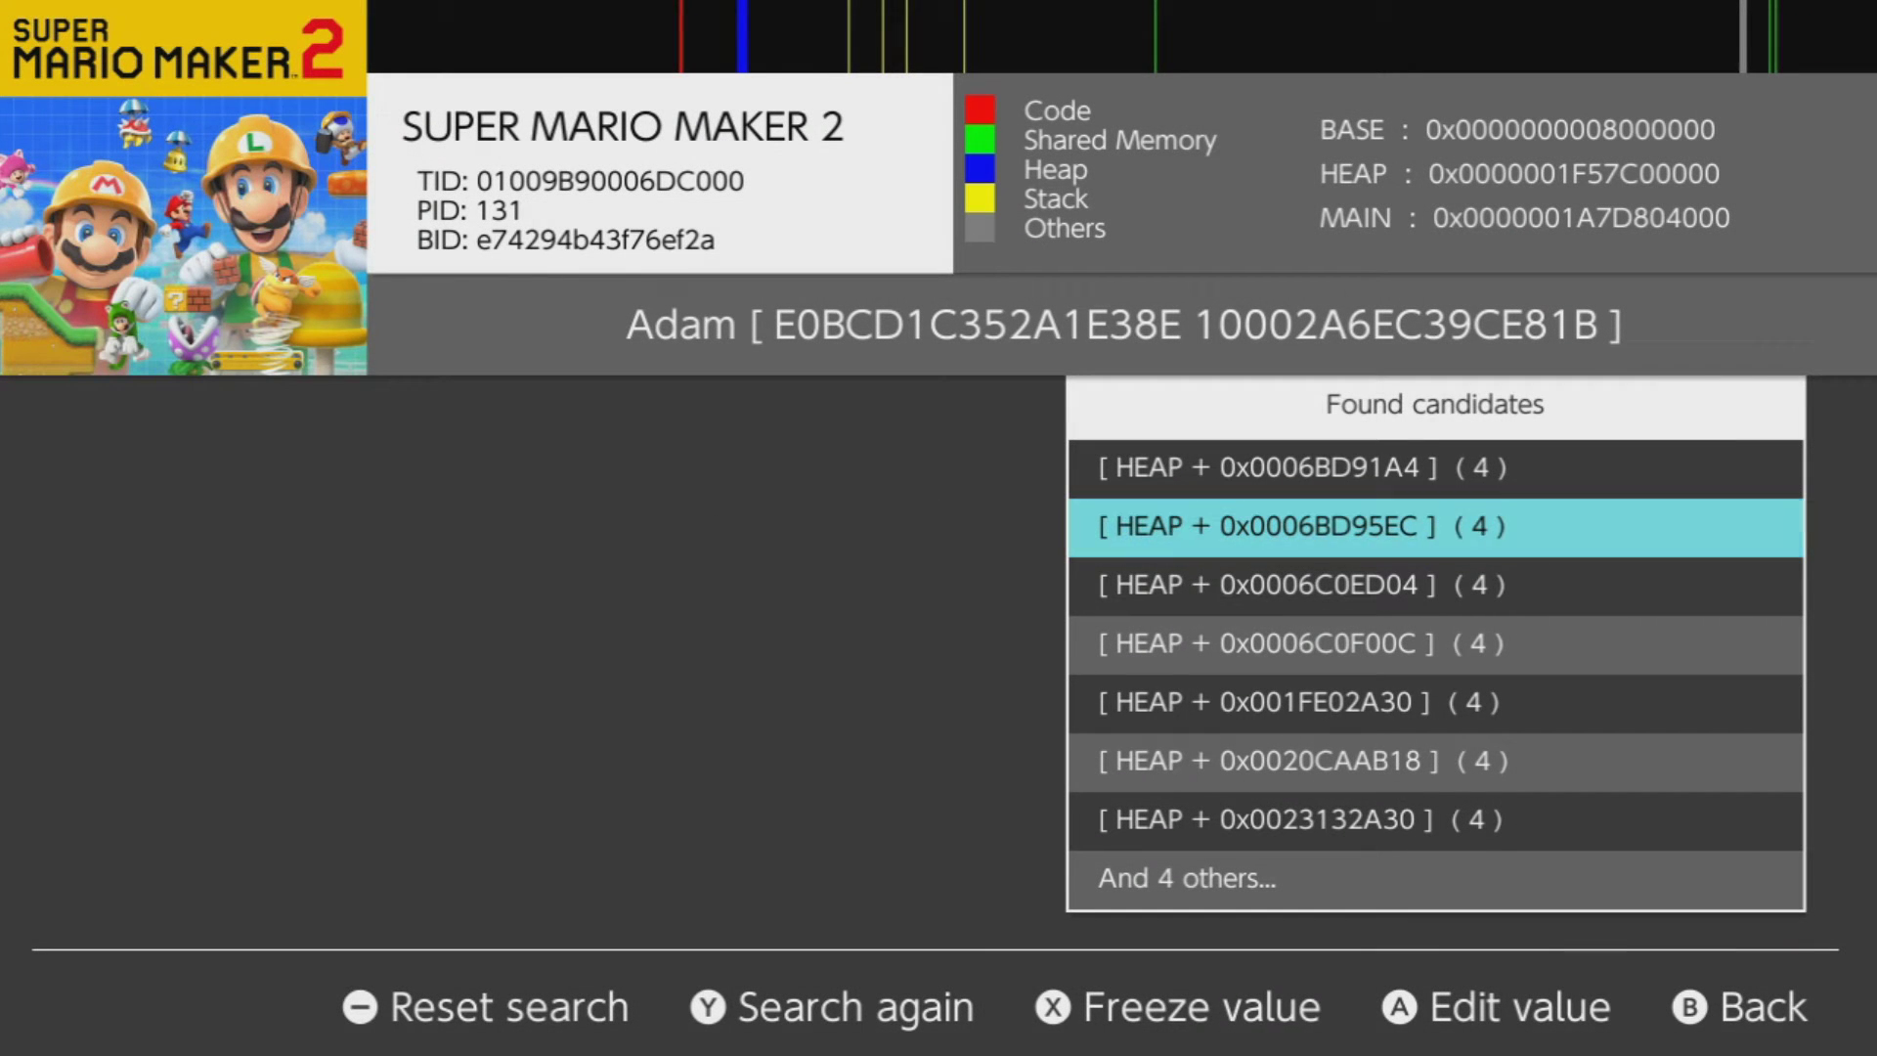
pyautogui.press('Down')
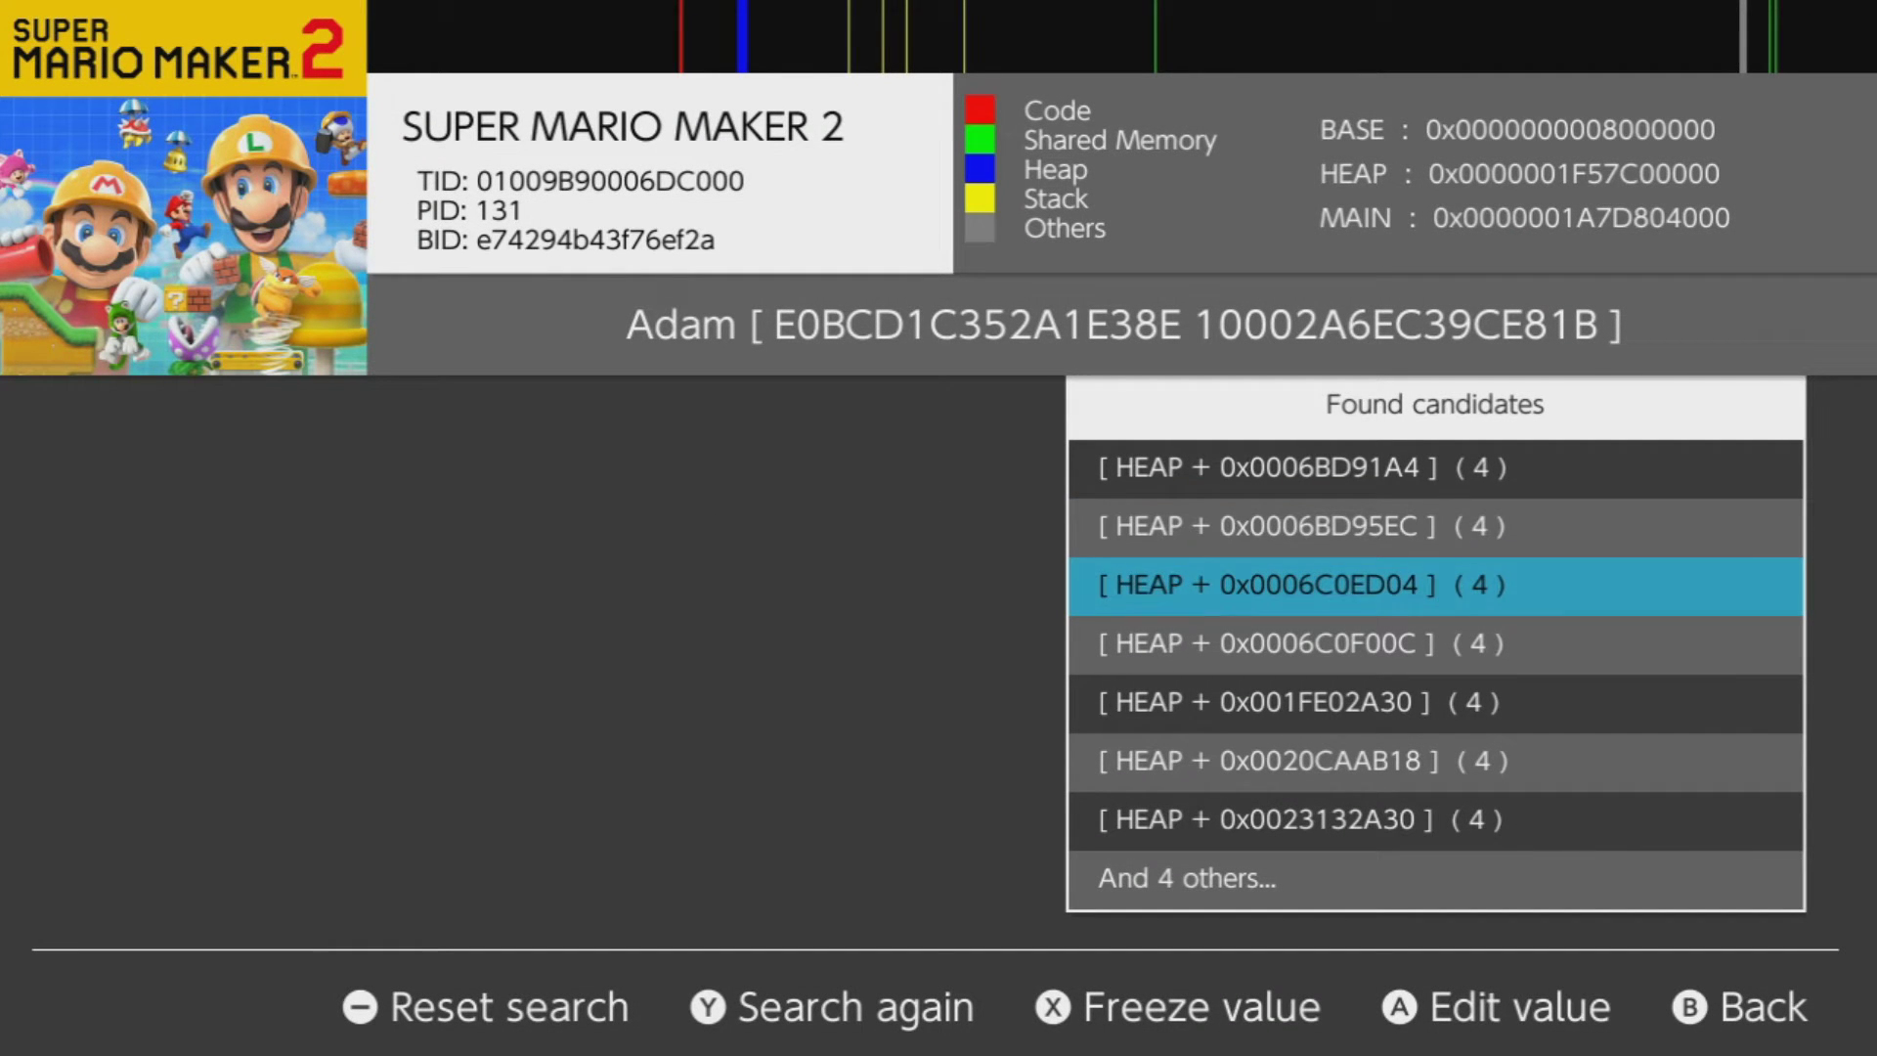
pyautogui.press('Up')
pyautogui.press('Down')
pyautogui.press('Down')
pyautogui.press('Down')
pyautogui.press('Down')
pyautogui.press('Down')
pyautogui.press('Down')
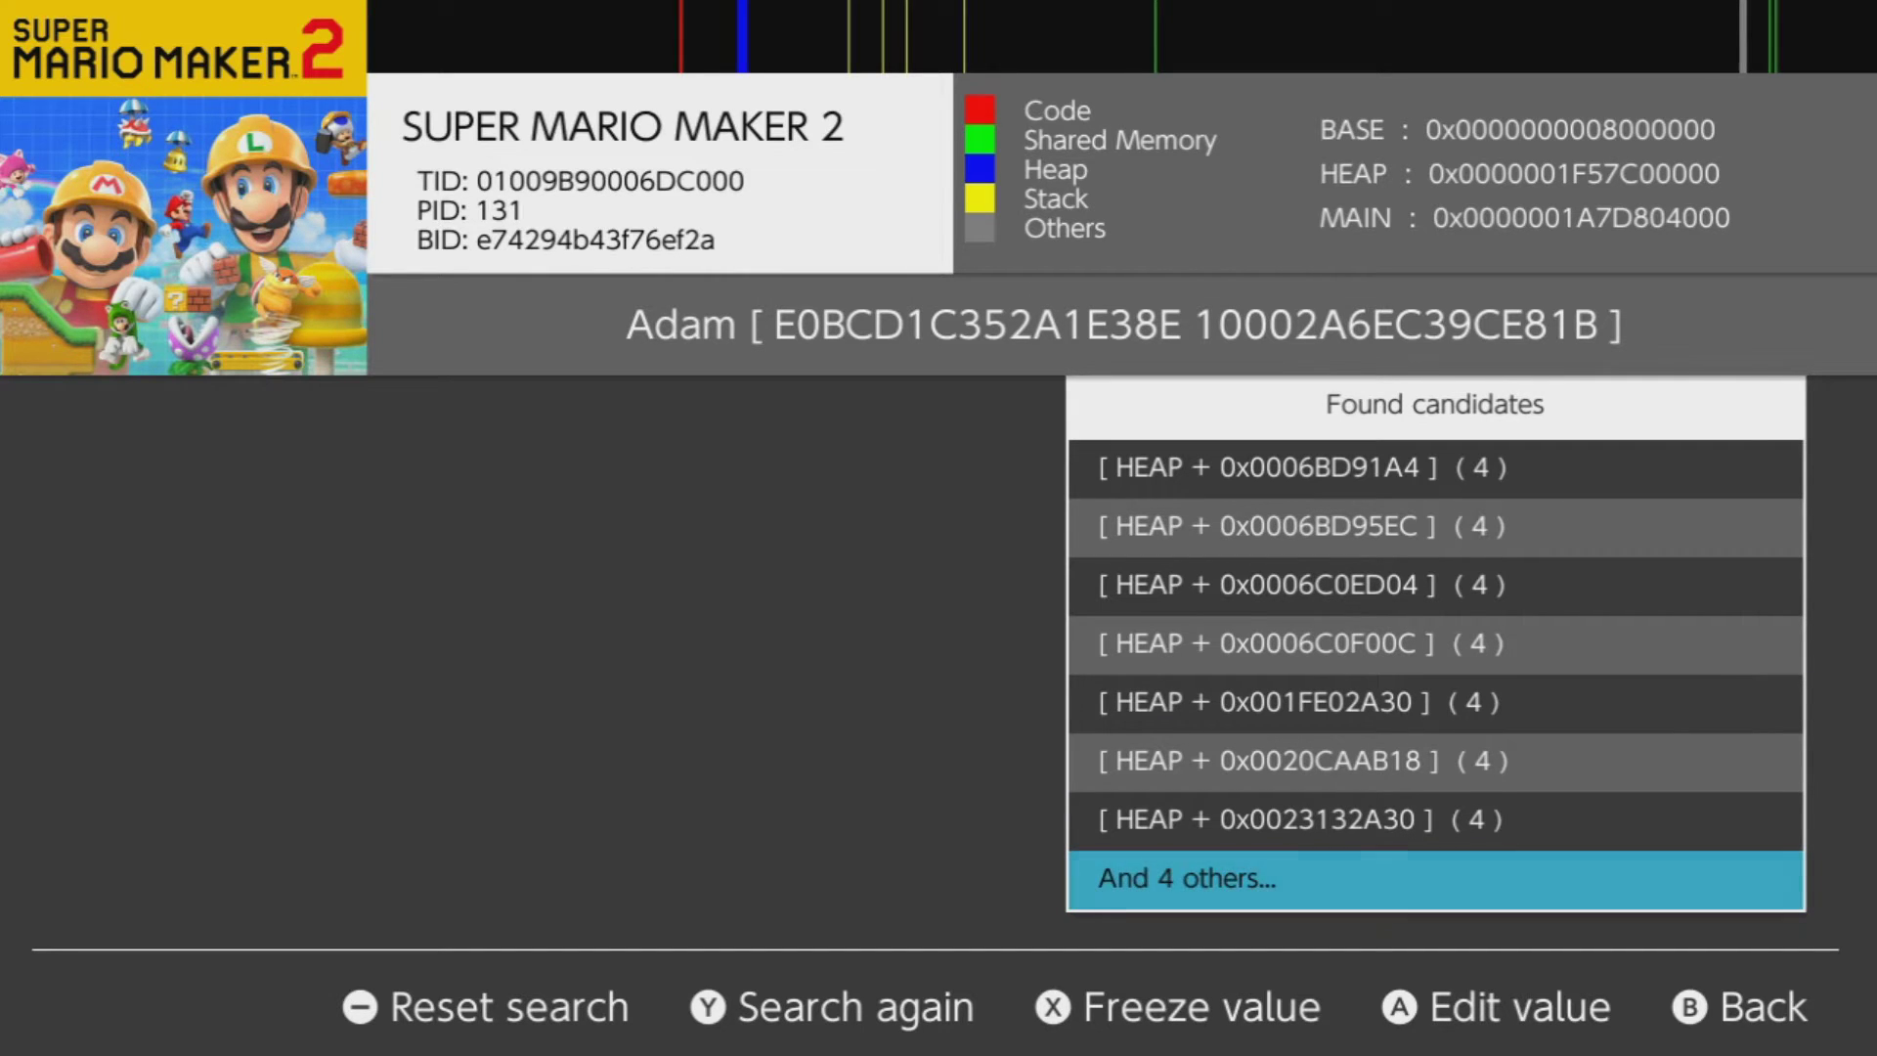
pyautogui.press('Up')
pyautogui.press('Up')
pyautogui.press('Up')
pyautogui.press('Up')
pyautogui.press('Up')
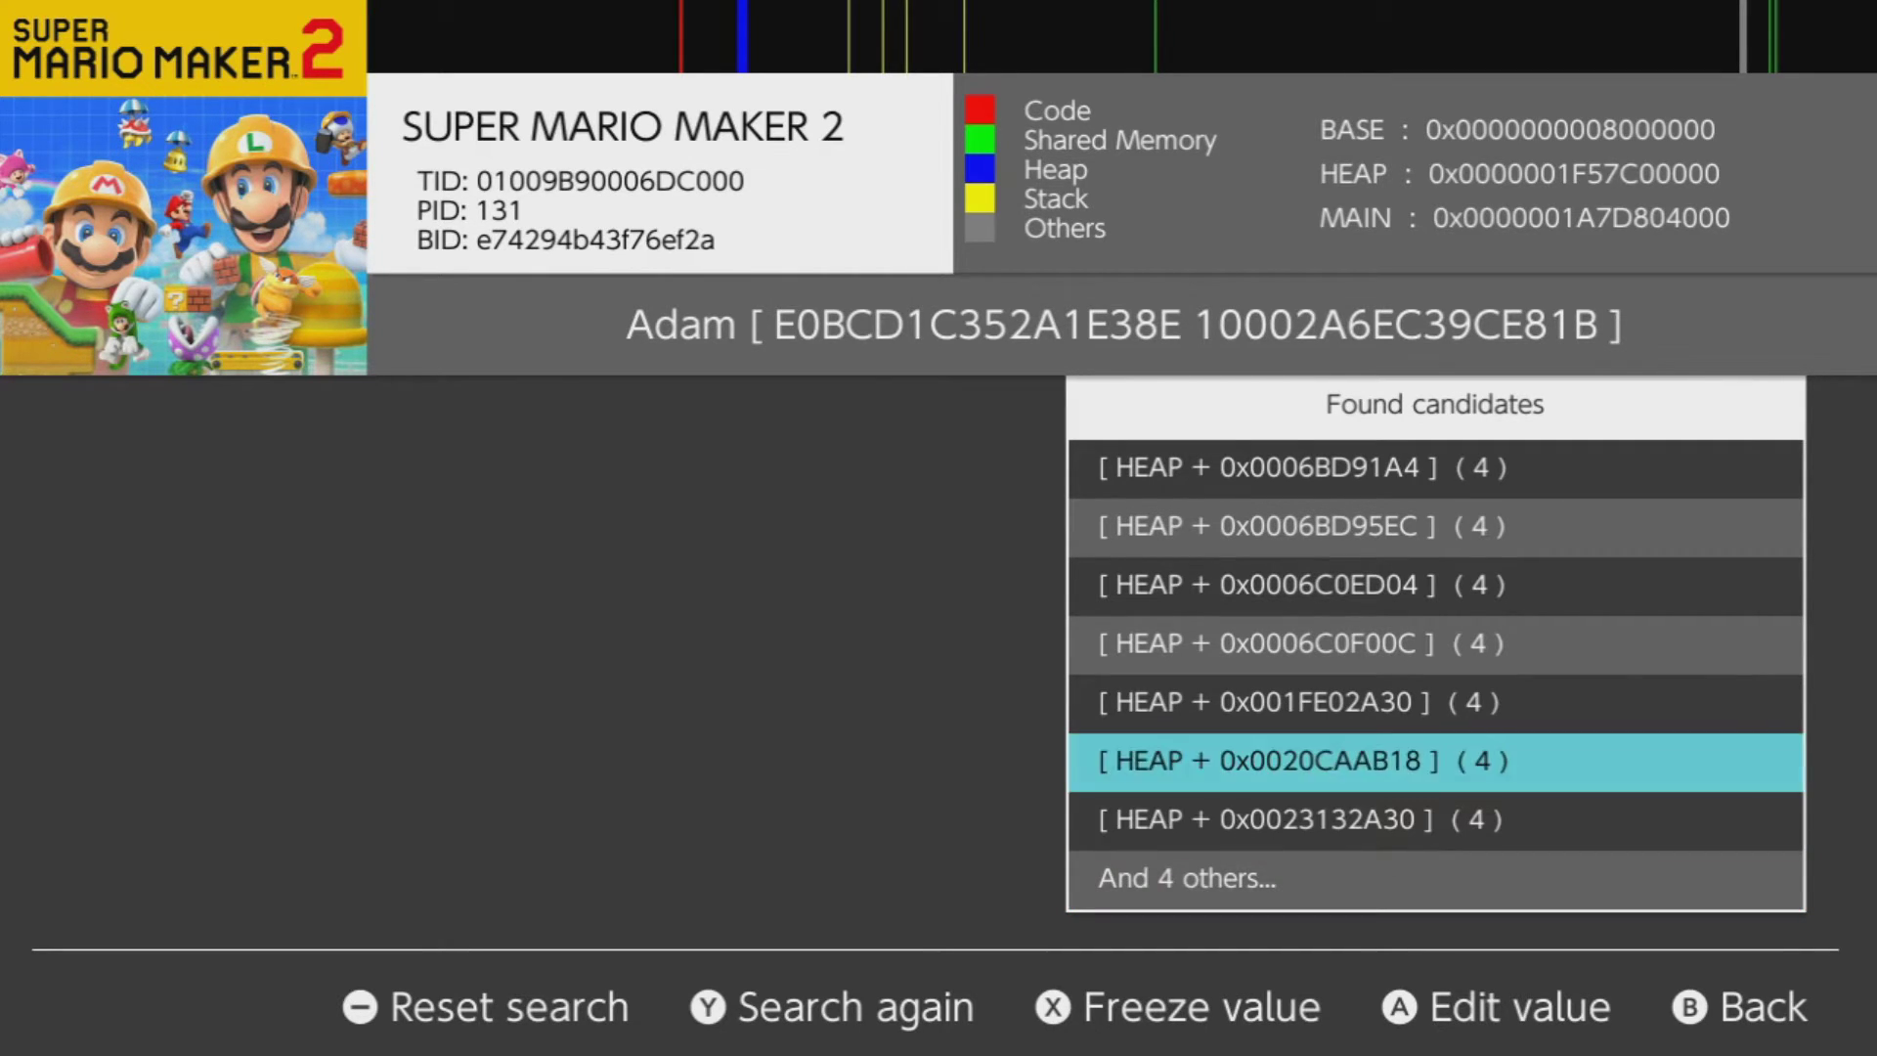
pyautogui.press('Up')
pyautogui.press('Up')
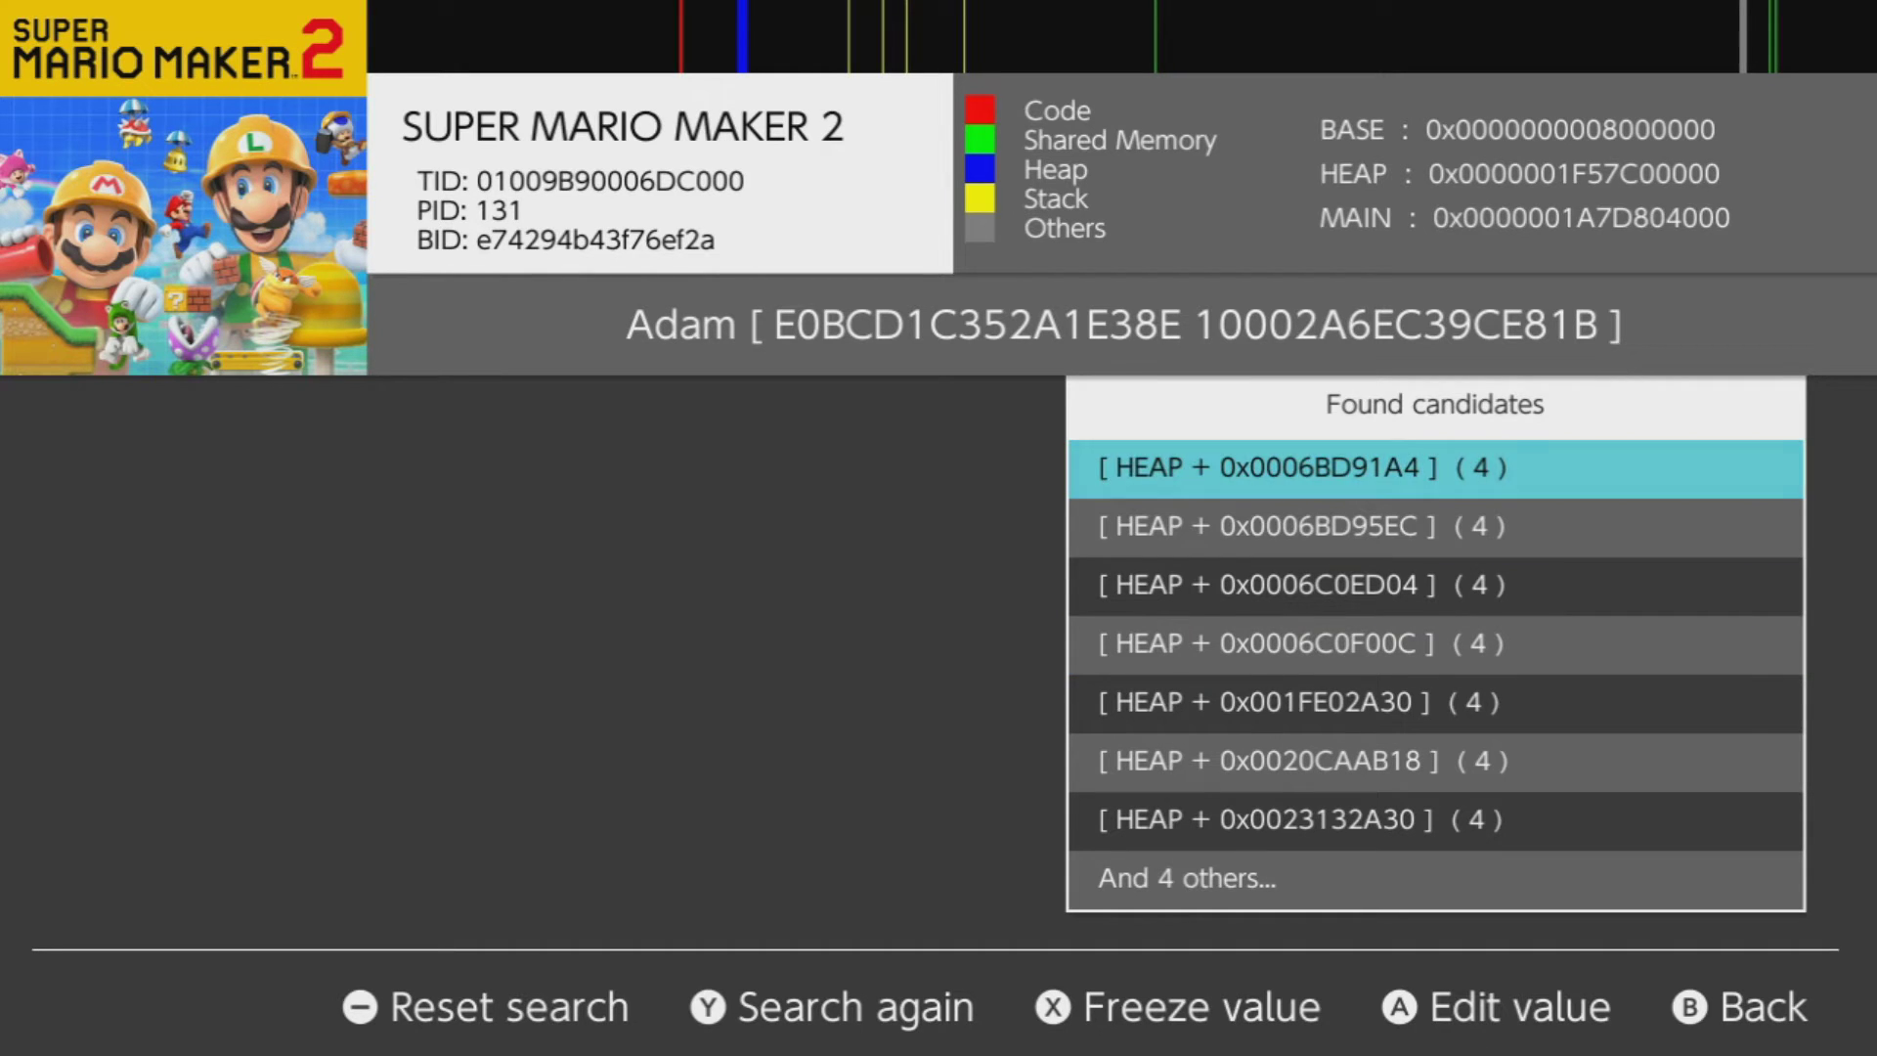
pyautogui.press('Down')
pyautogui.press('Down')
pyautogui.press('Up')
pyautogui.press('Up')
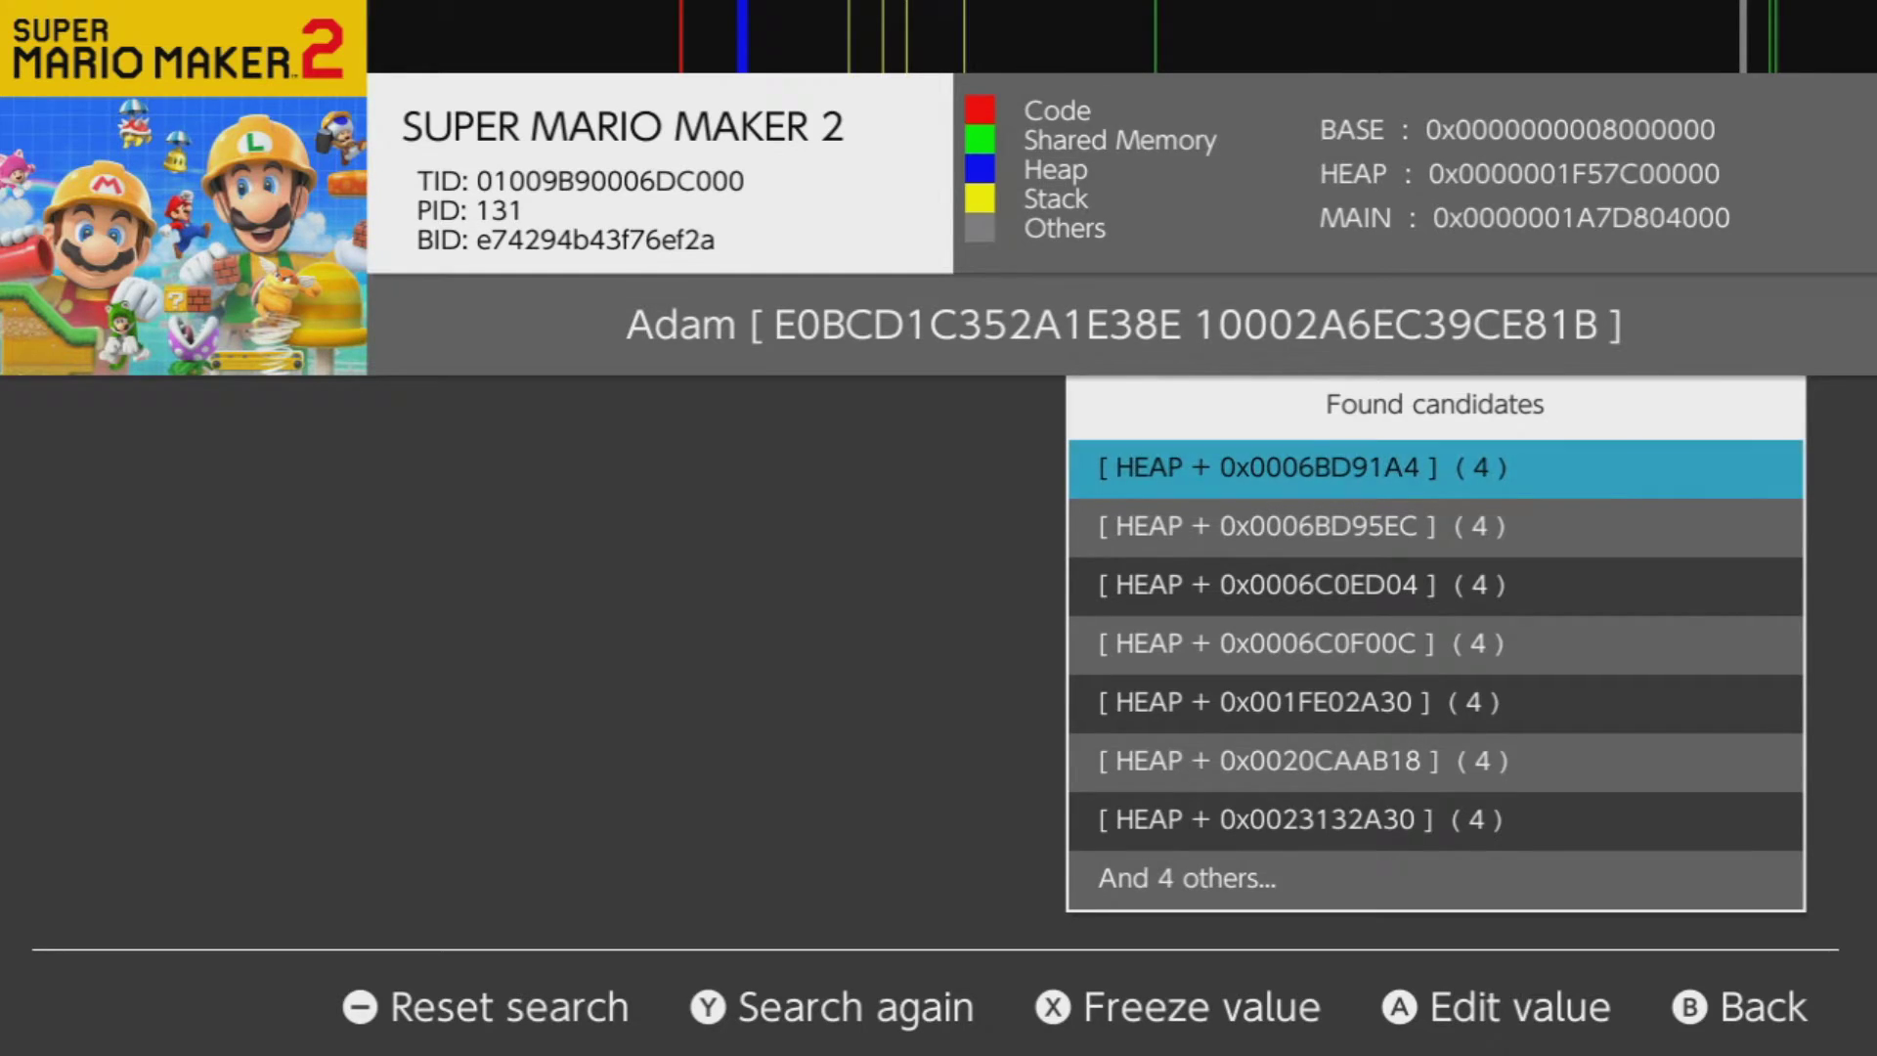
# Return to Super Mario Maker 2 and collect the three parachute coins above the log bridge
pyautogui.press('Home')
pyautogui.press('a')
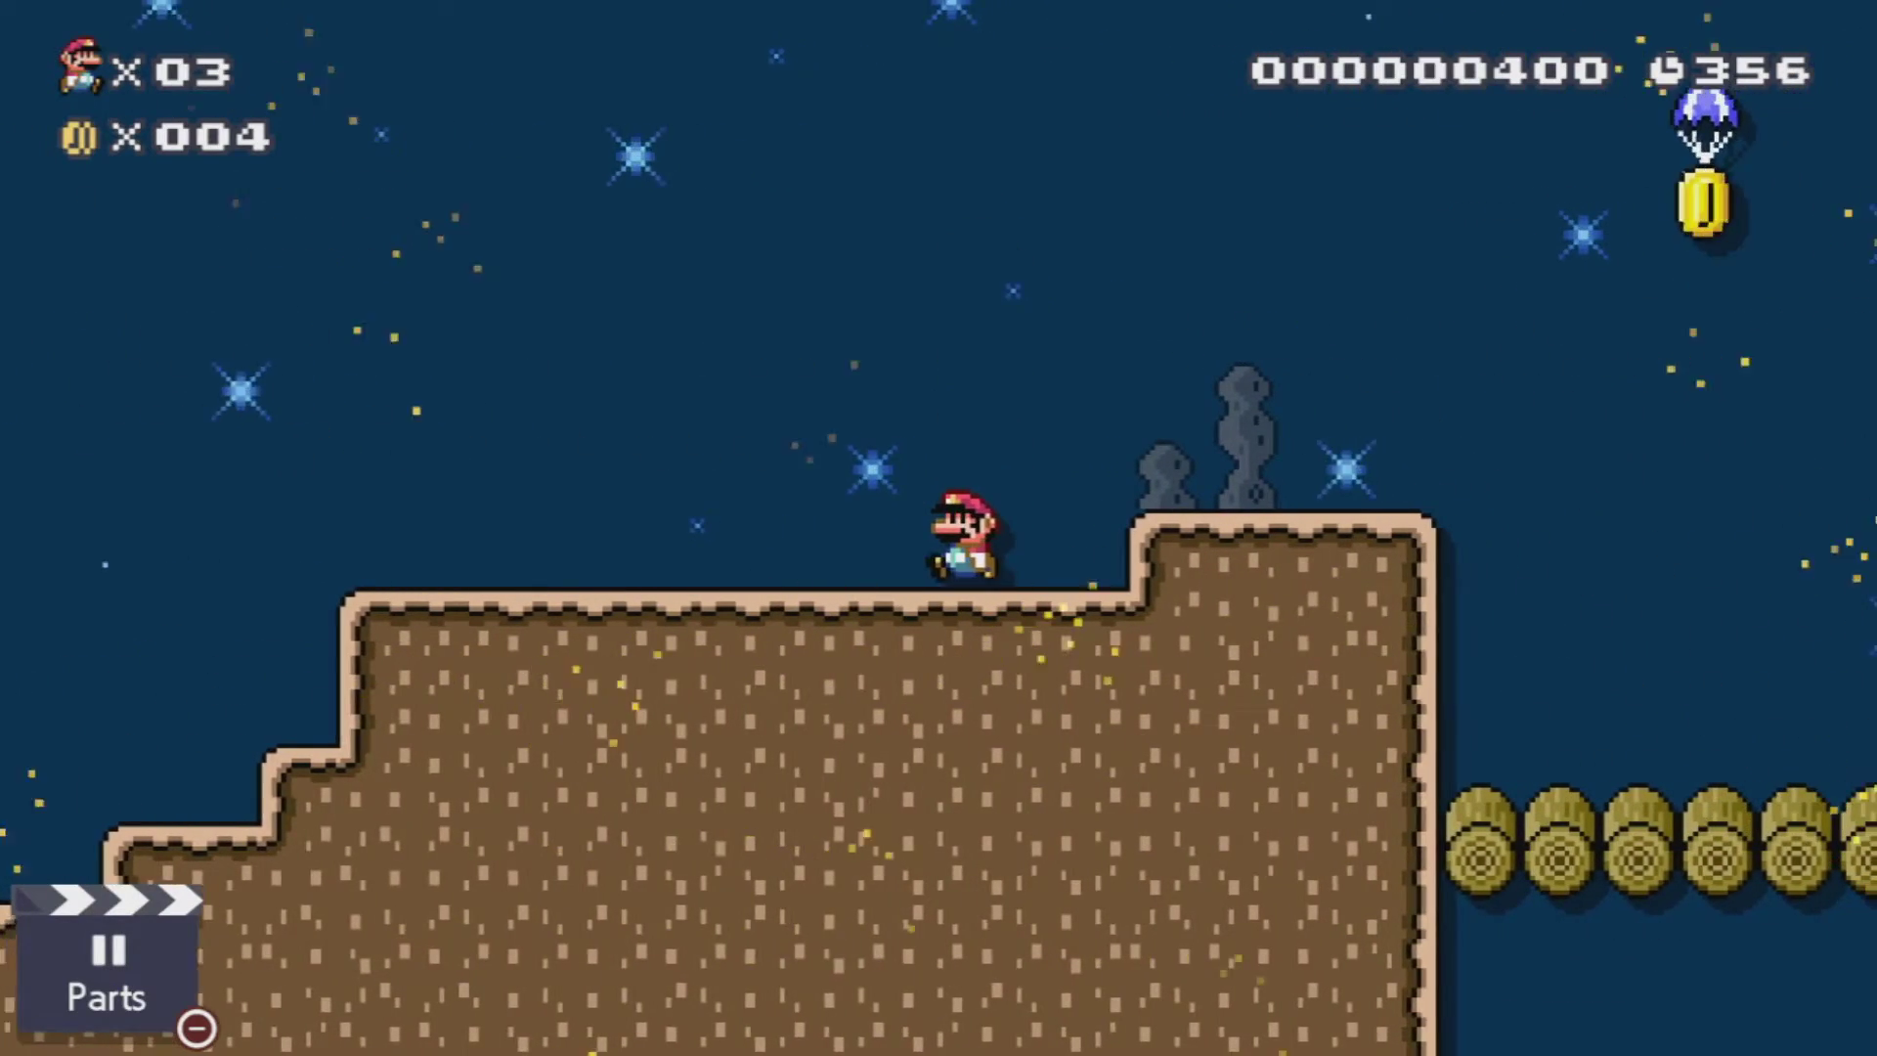
pyautogui.press('a')
pyautogui.press('a')
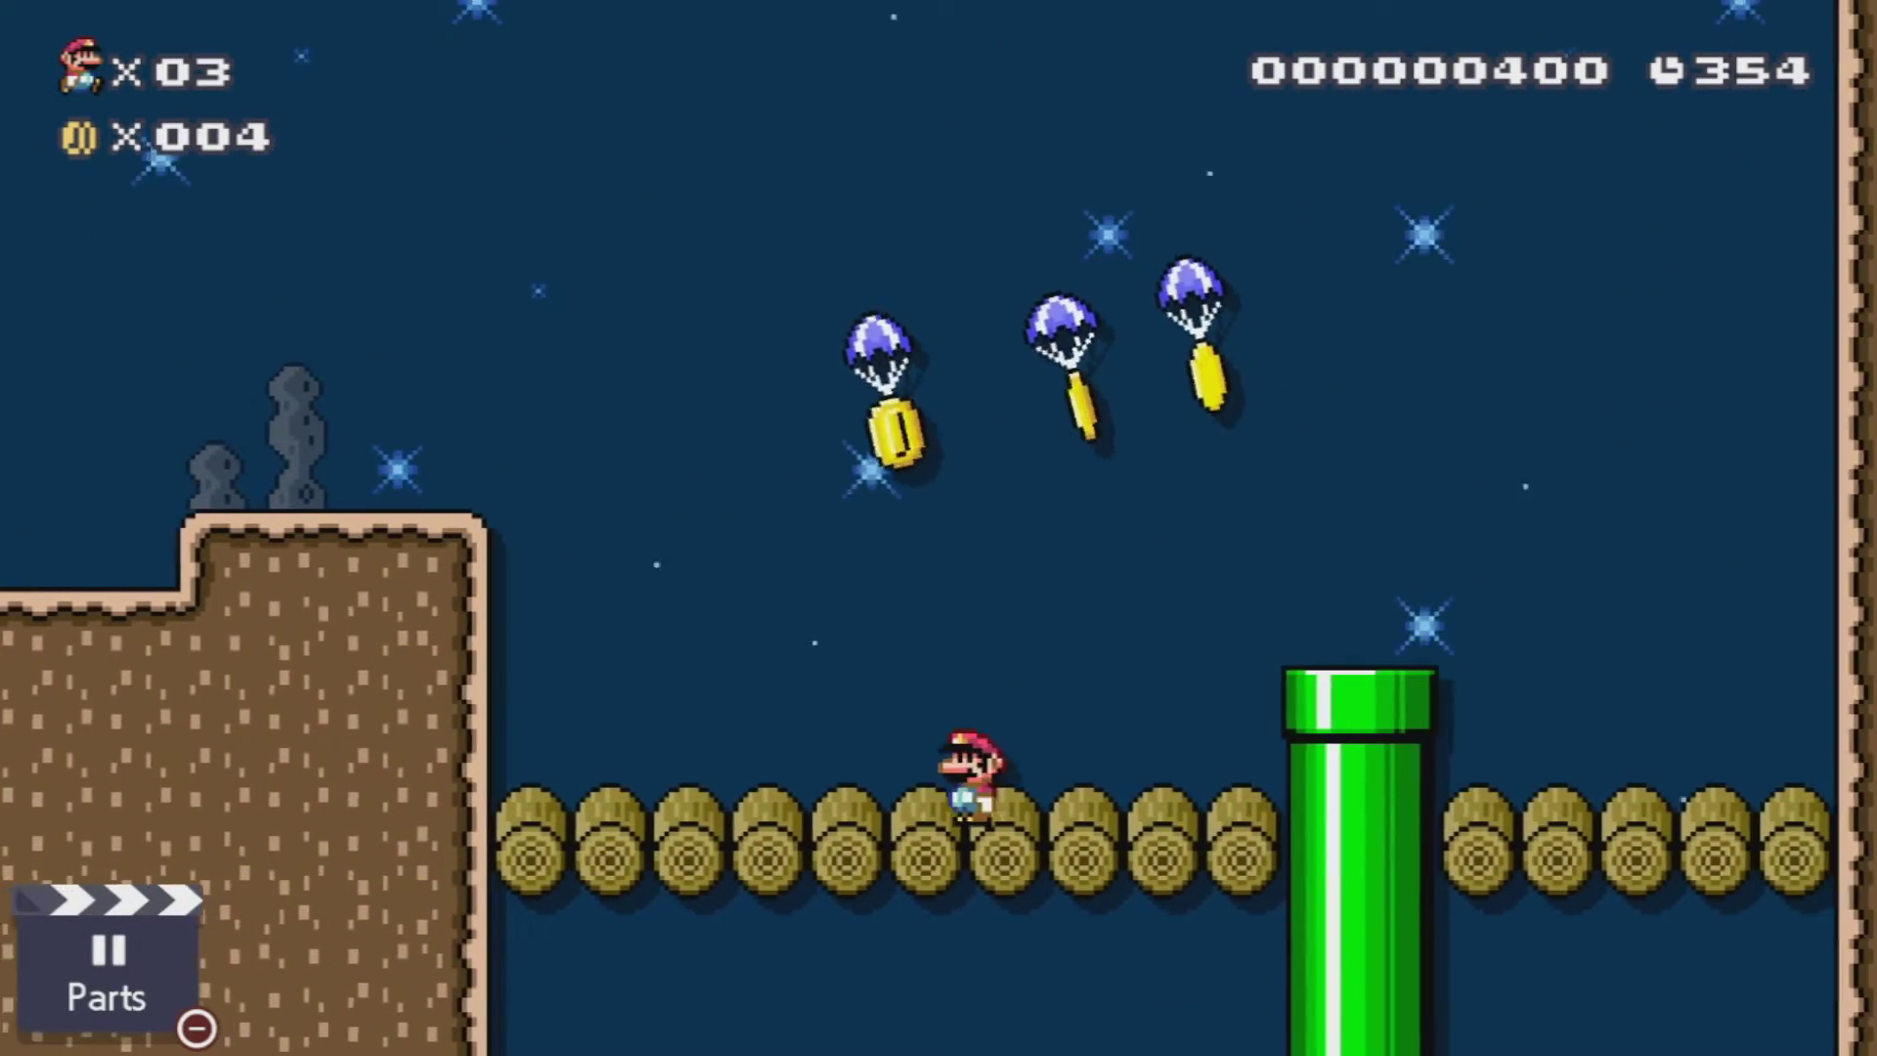
pyautogui.press('a')
pyautogui.press('a')
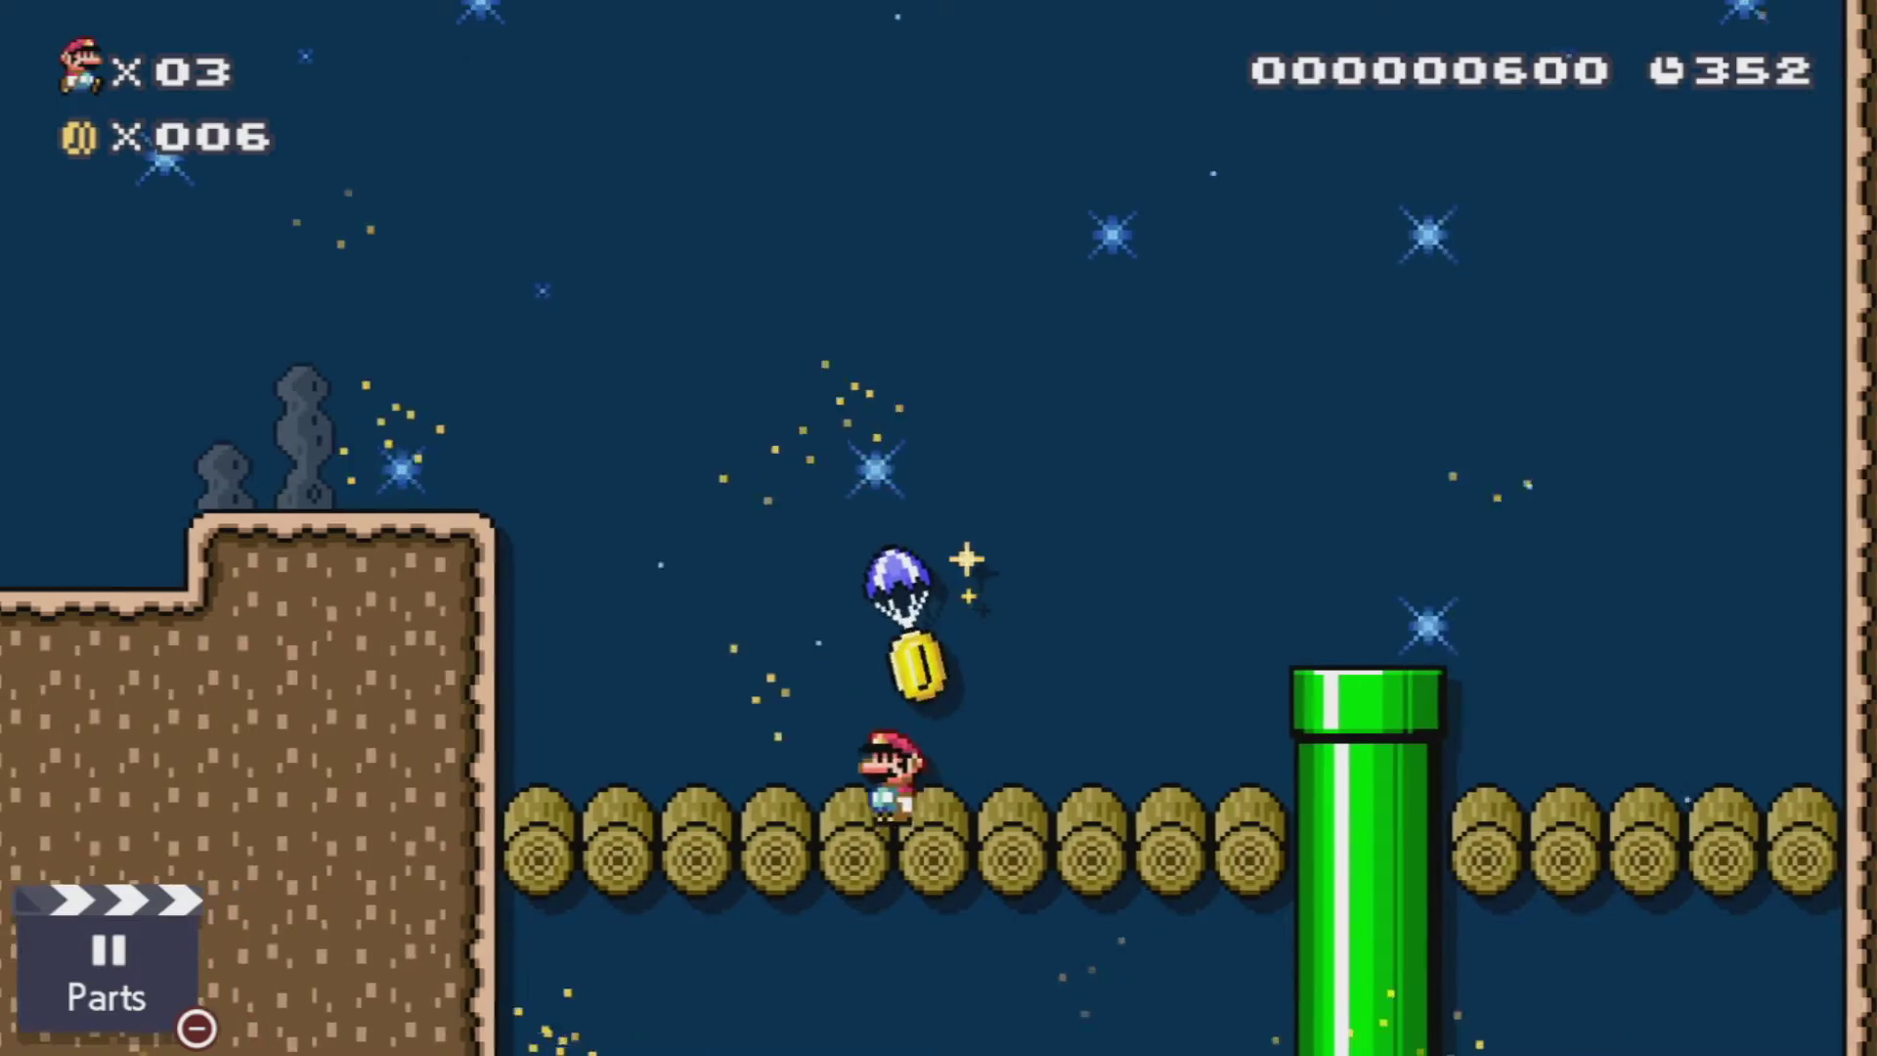
pyautogui.press('a')
pyautogui.press('Right')
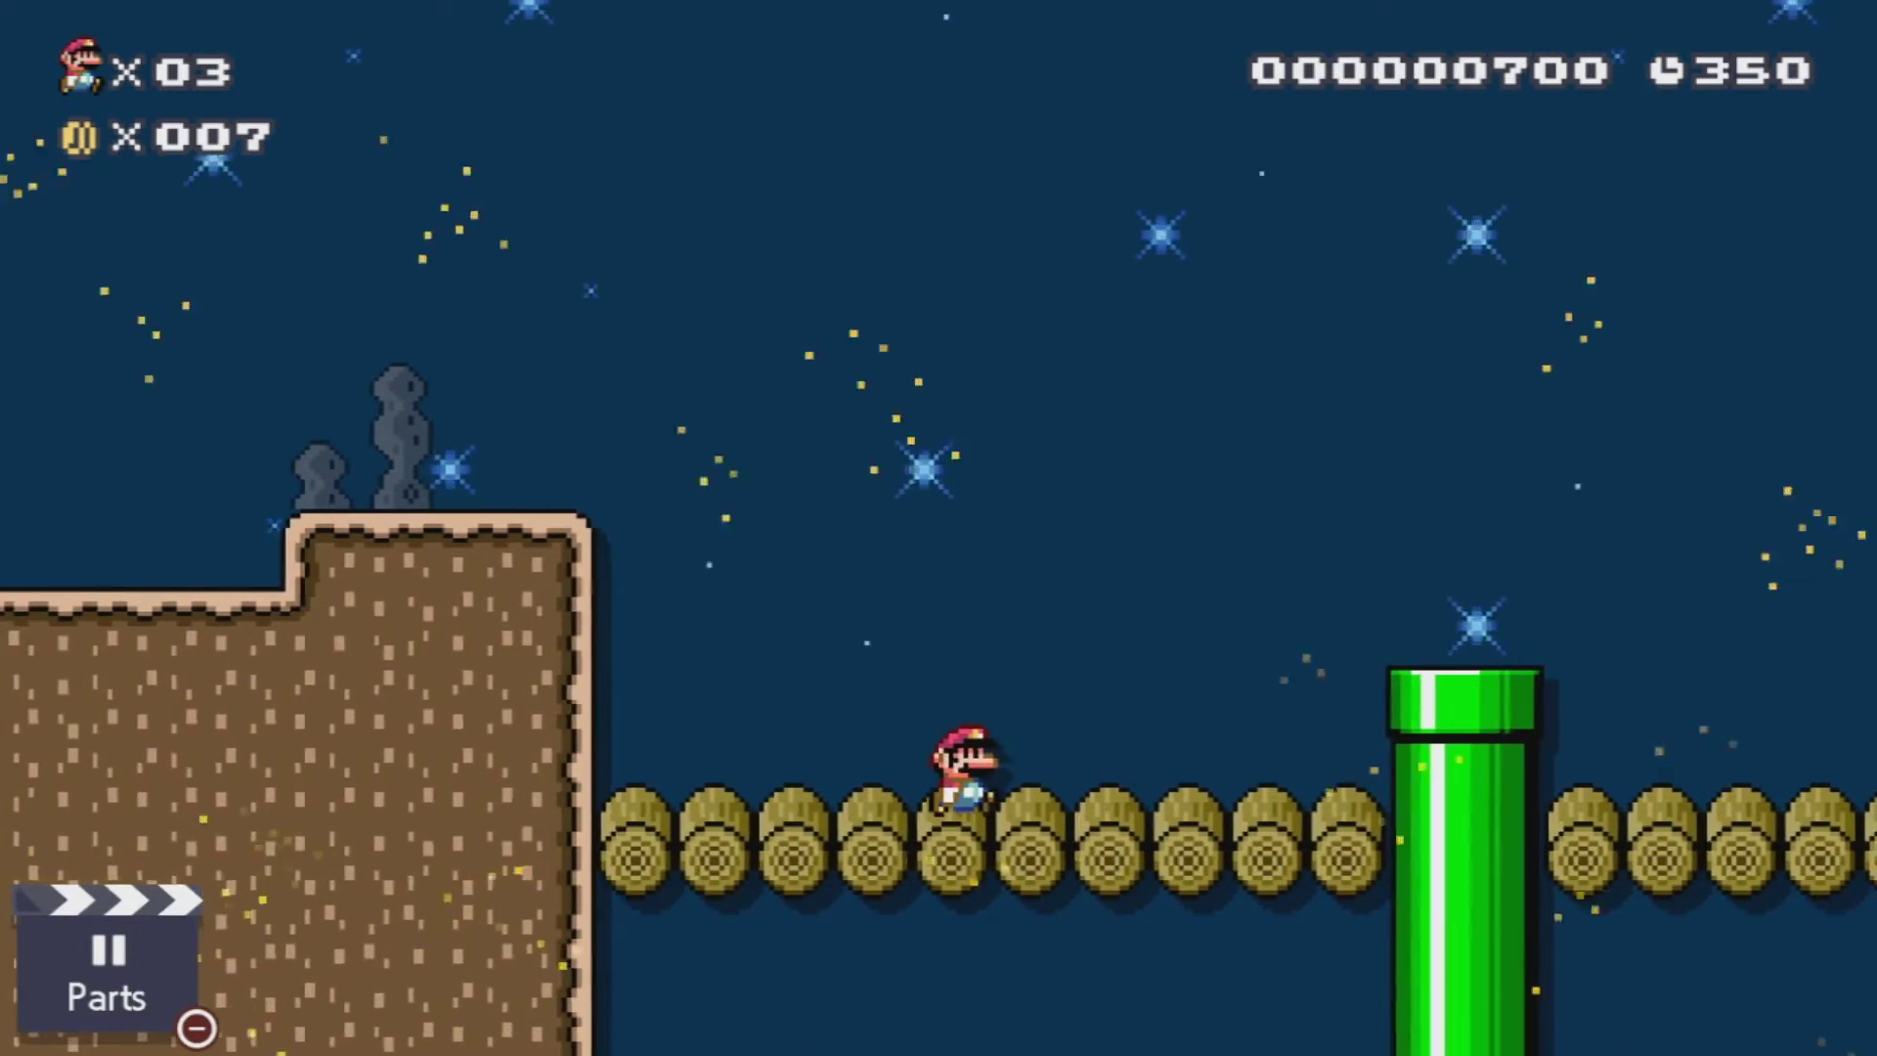
# Switch back to EdiZon and open the memory editor with the candidates from the last search
pyautogui.press('Home')
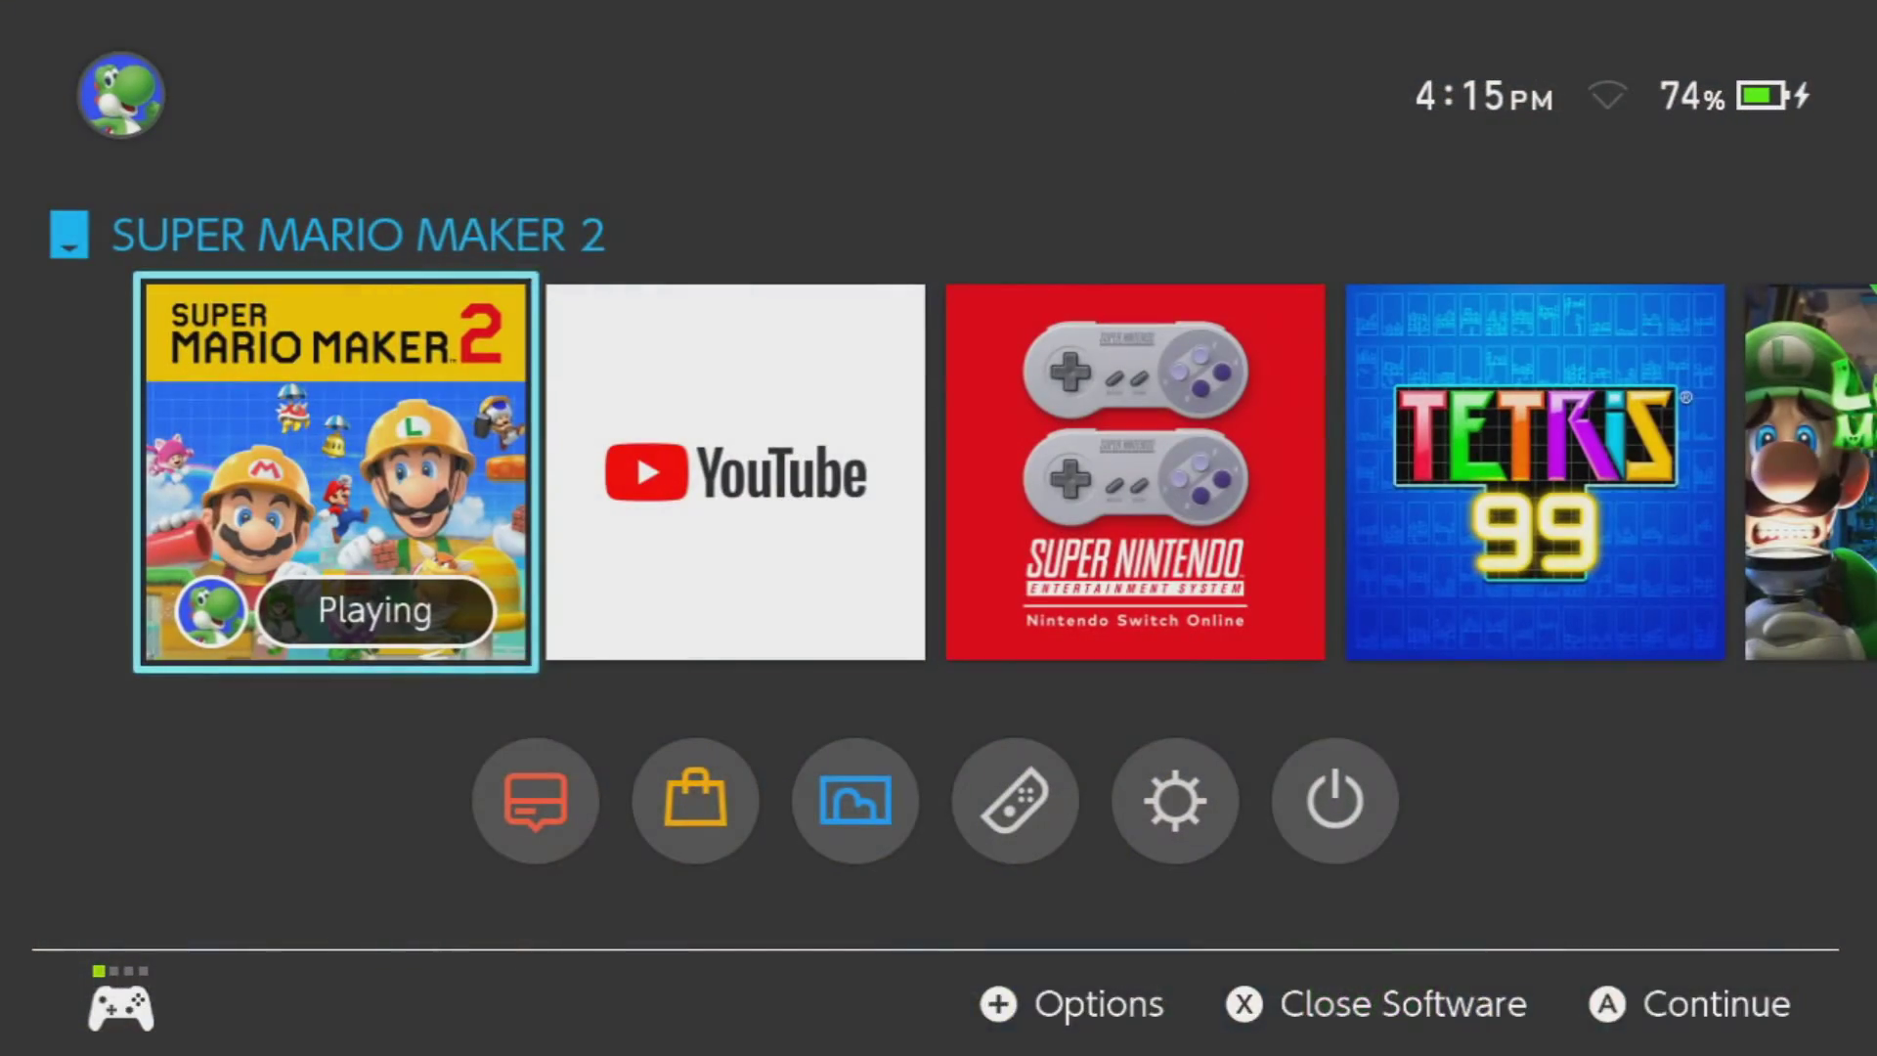
pyautogui.press('Down')
pyautogui.press('Right')
pyautogui.press('Right')
pyautogui.press('Return')
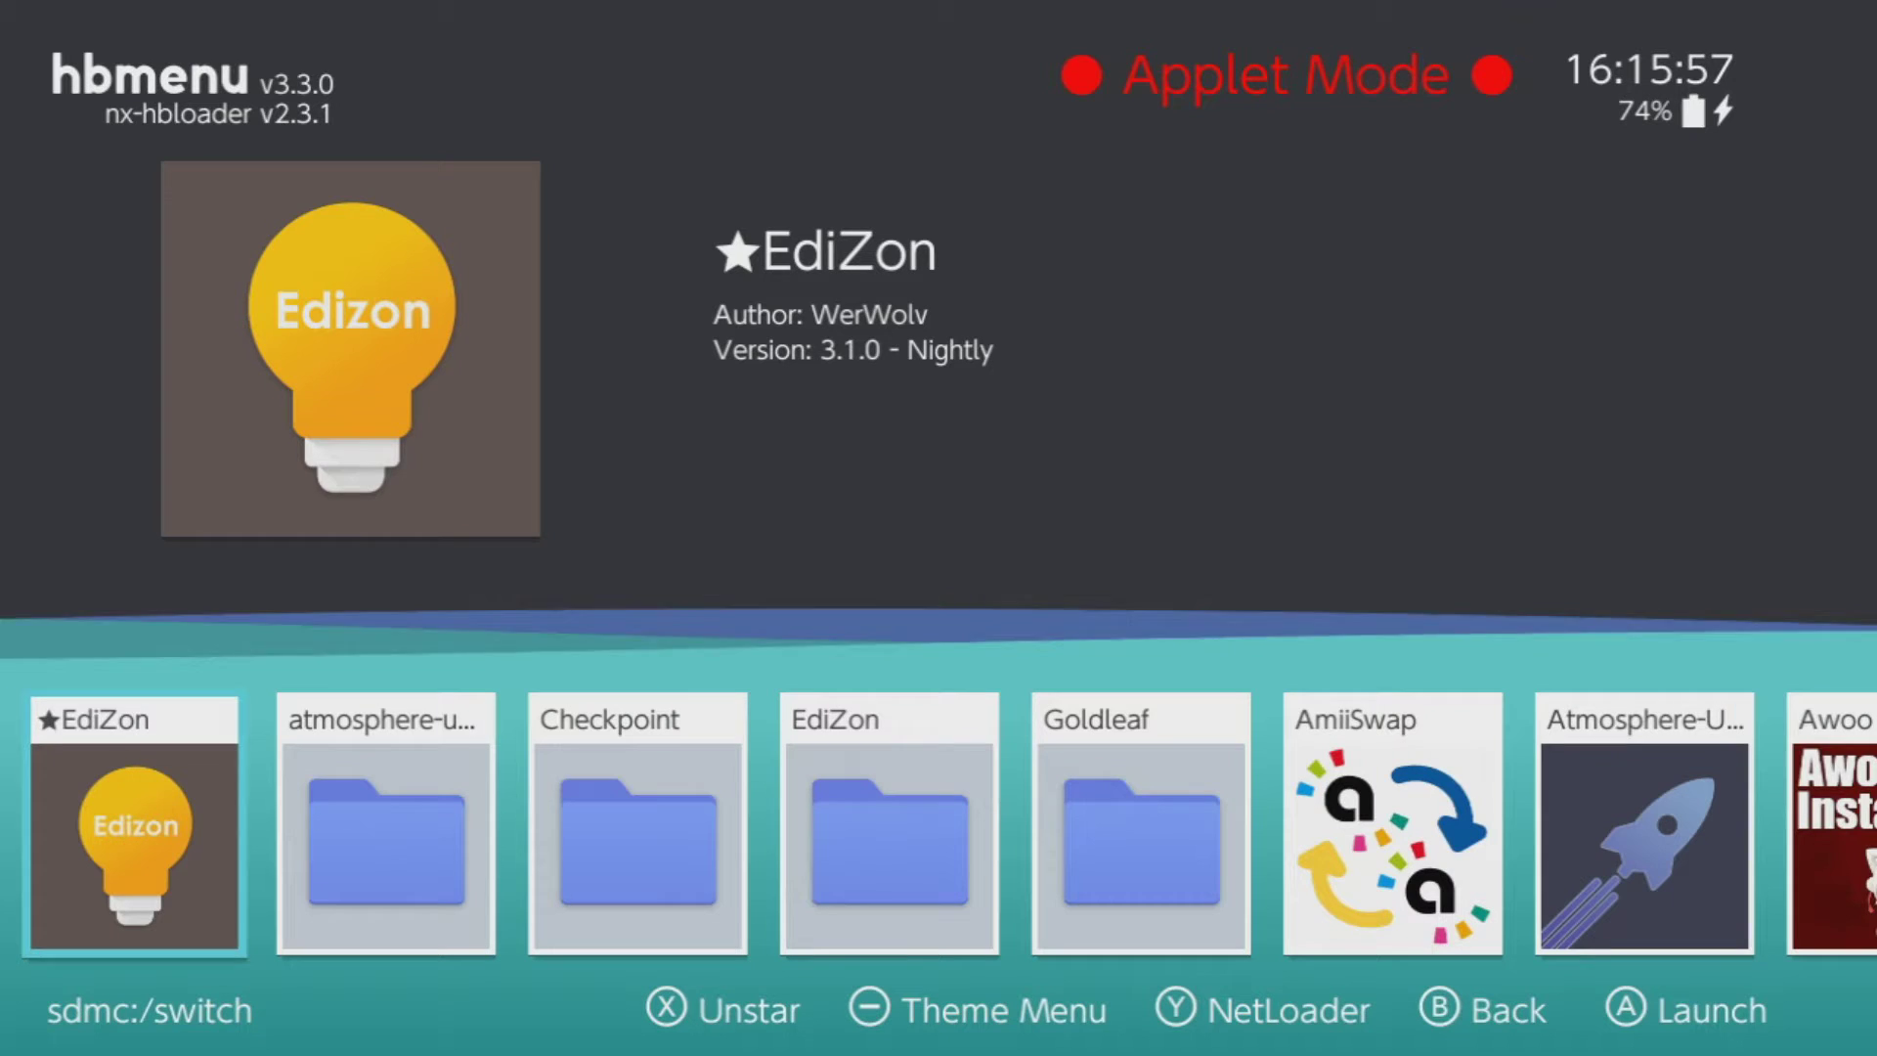
pyautogui.press('Return')
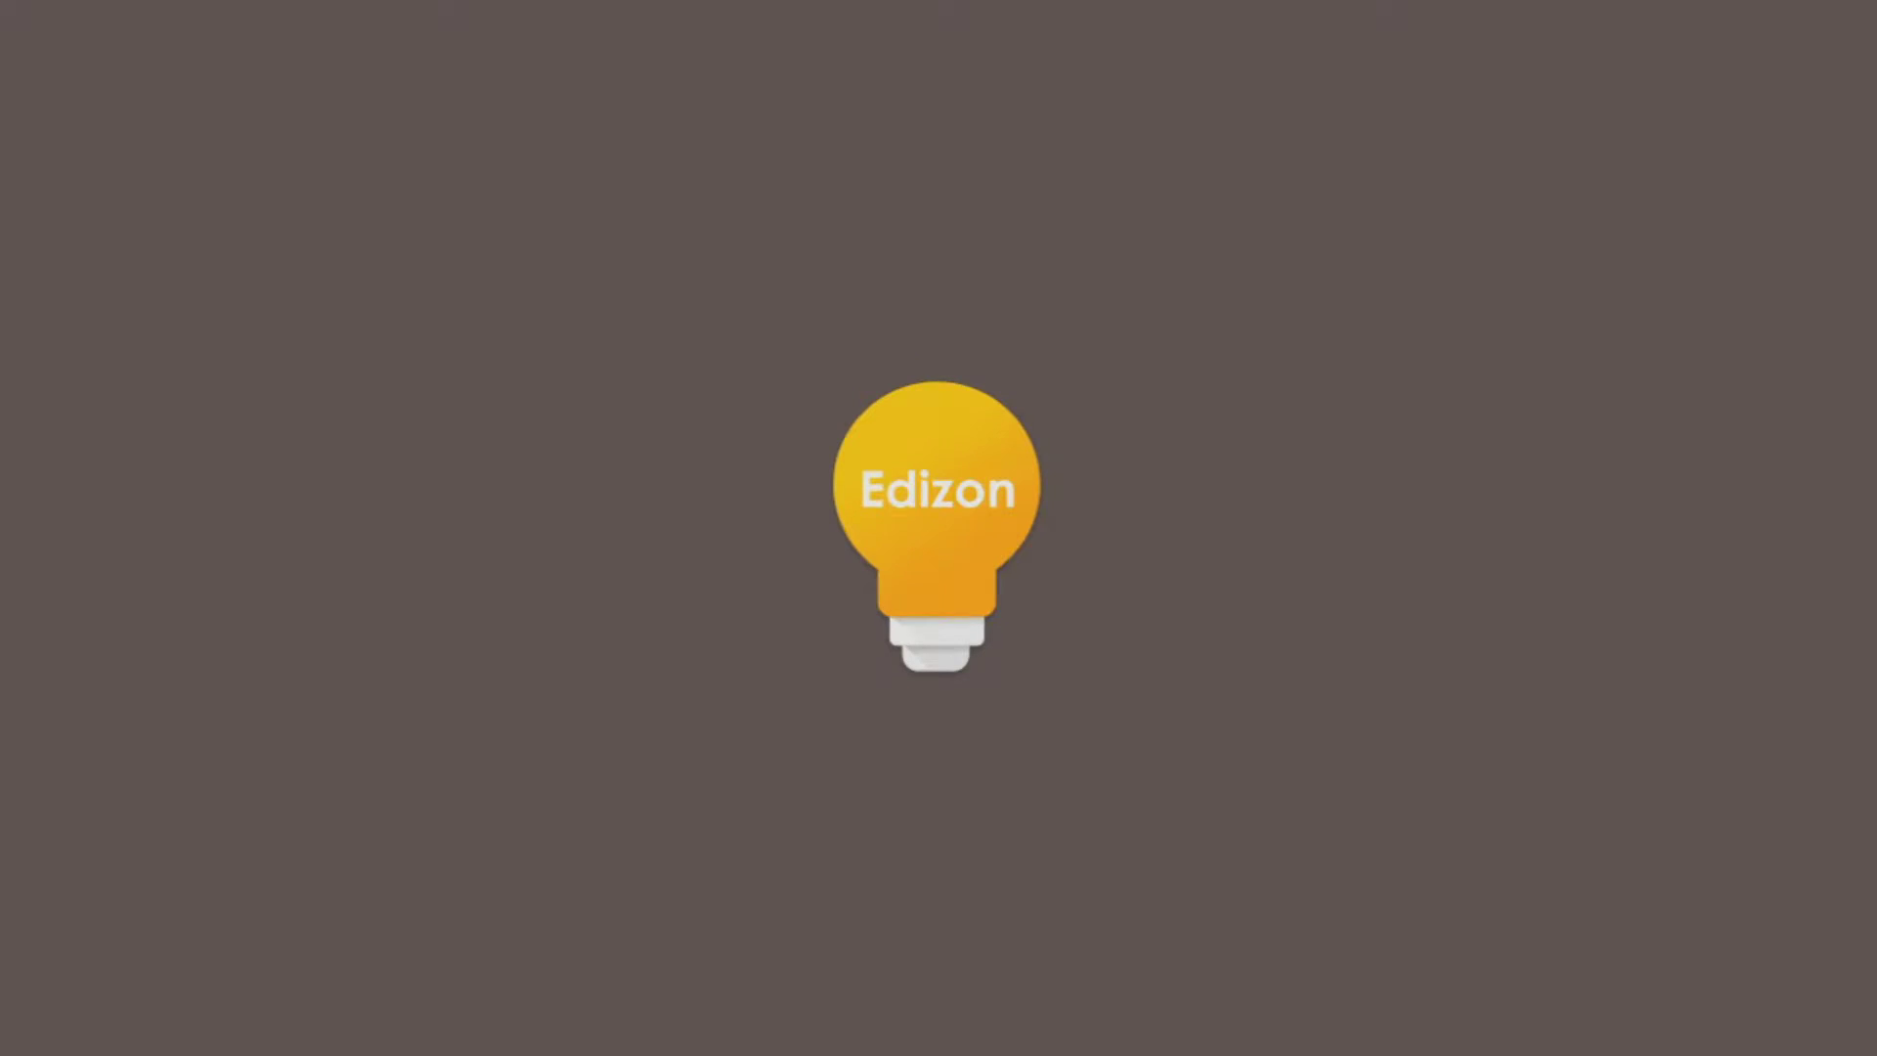
pyautogui.press('Down')
pyautogui.press('Down')
pyautogui.press('Return')
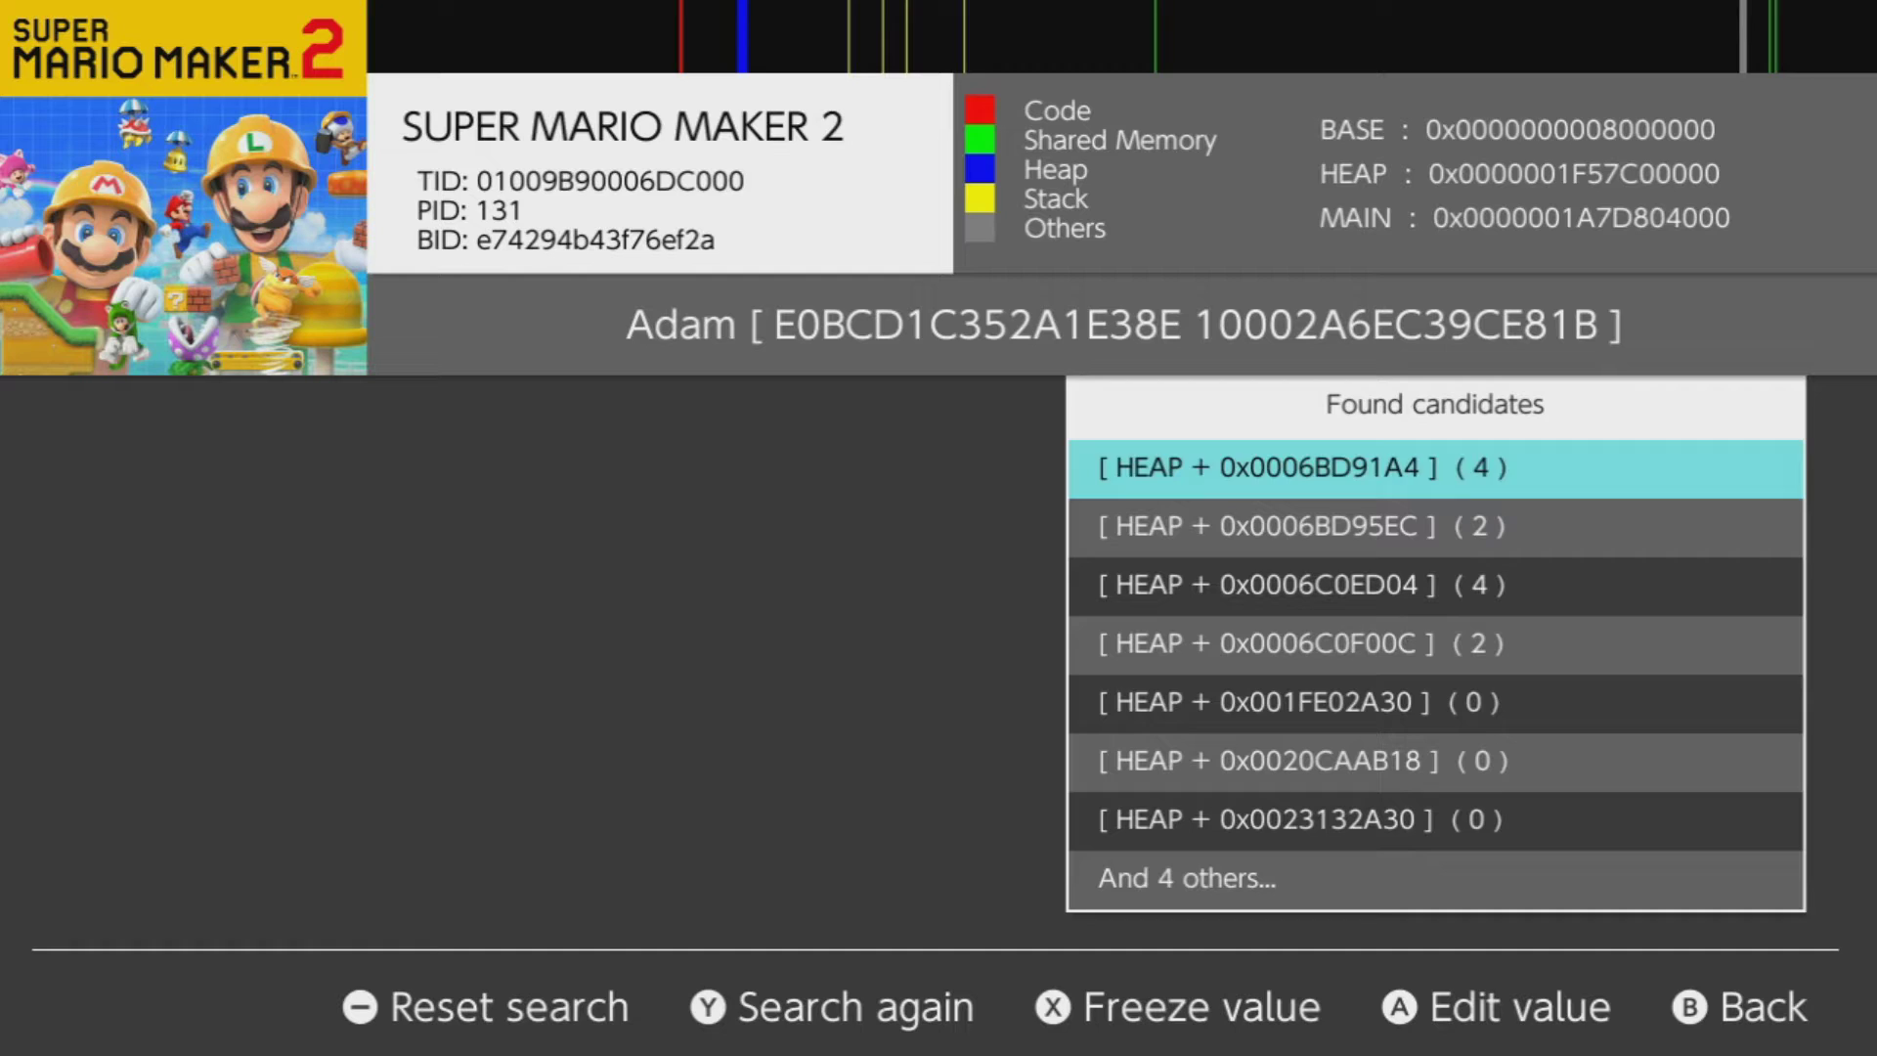
# Search the candidates again for the value 7, keeping the u32 data type, the equal-to mode == and the same region
pyautogui.press('y')
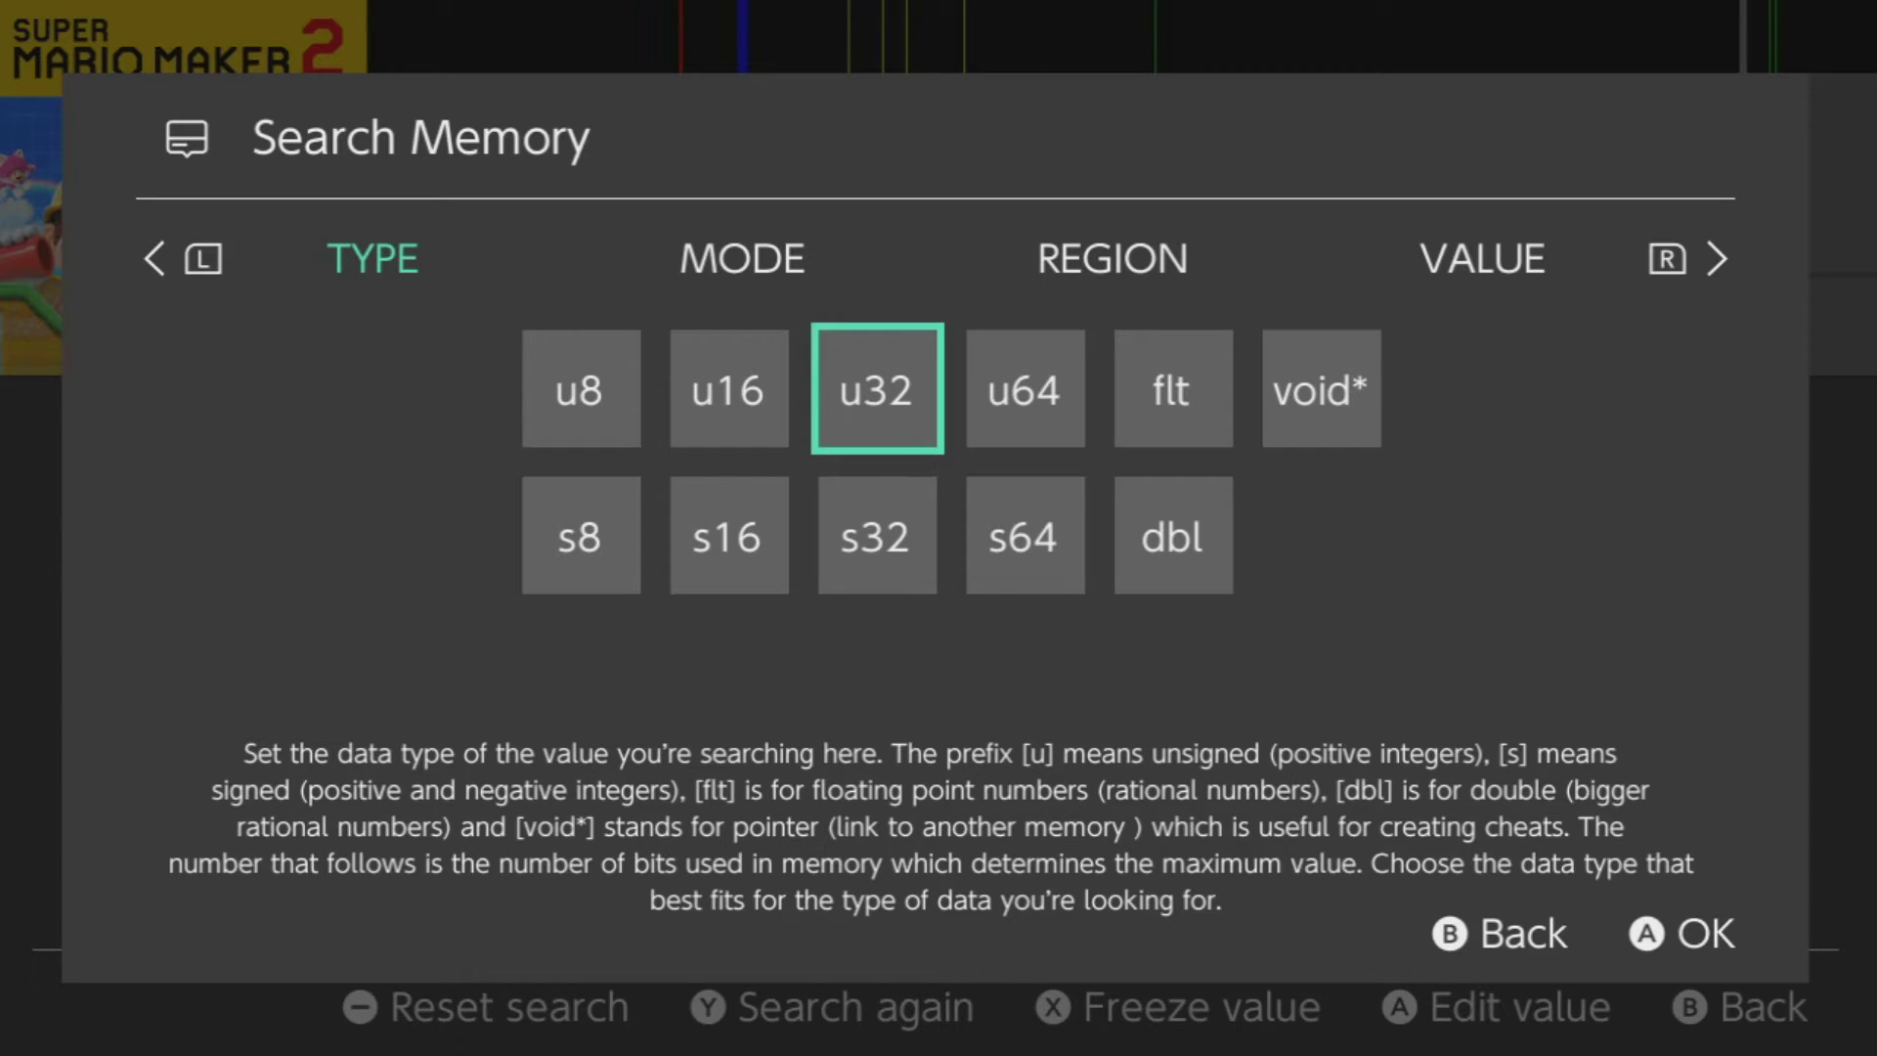
pyautogui.press('Return')
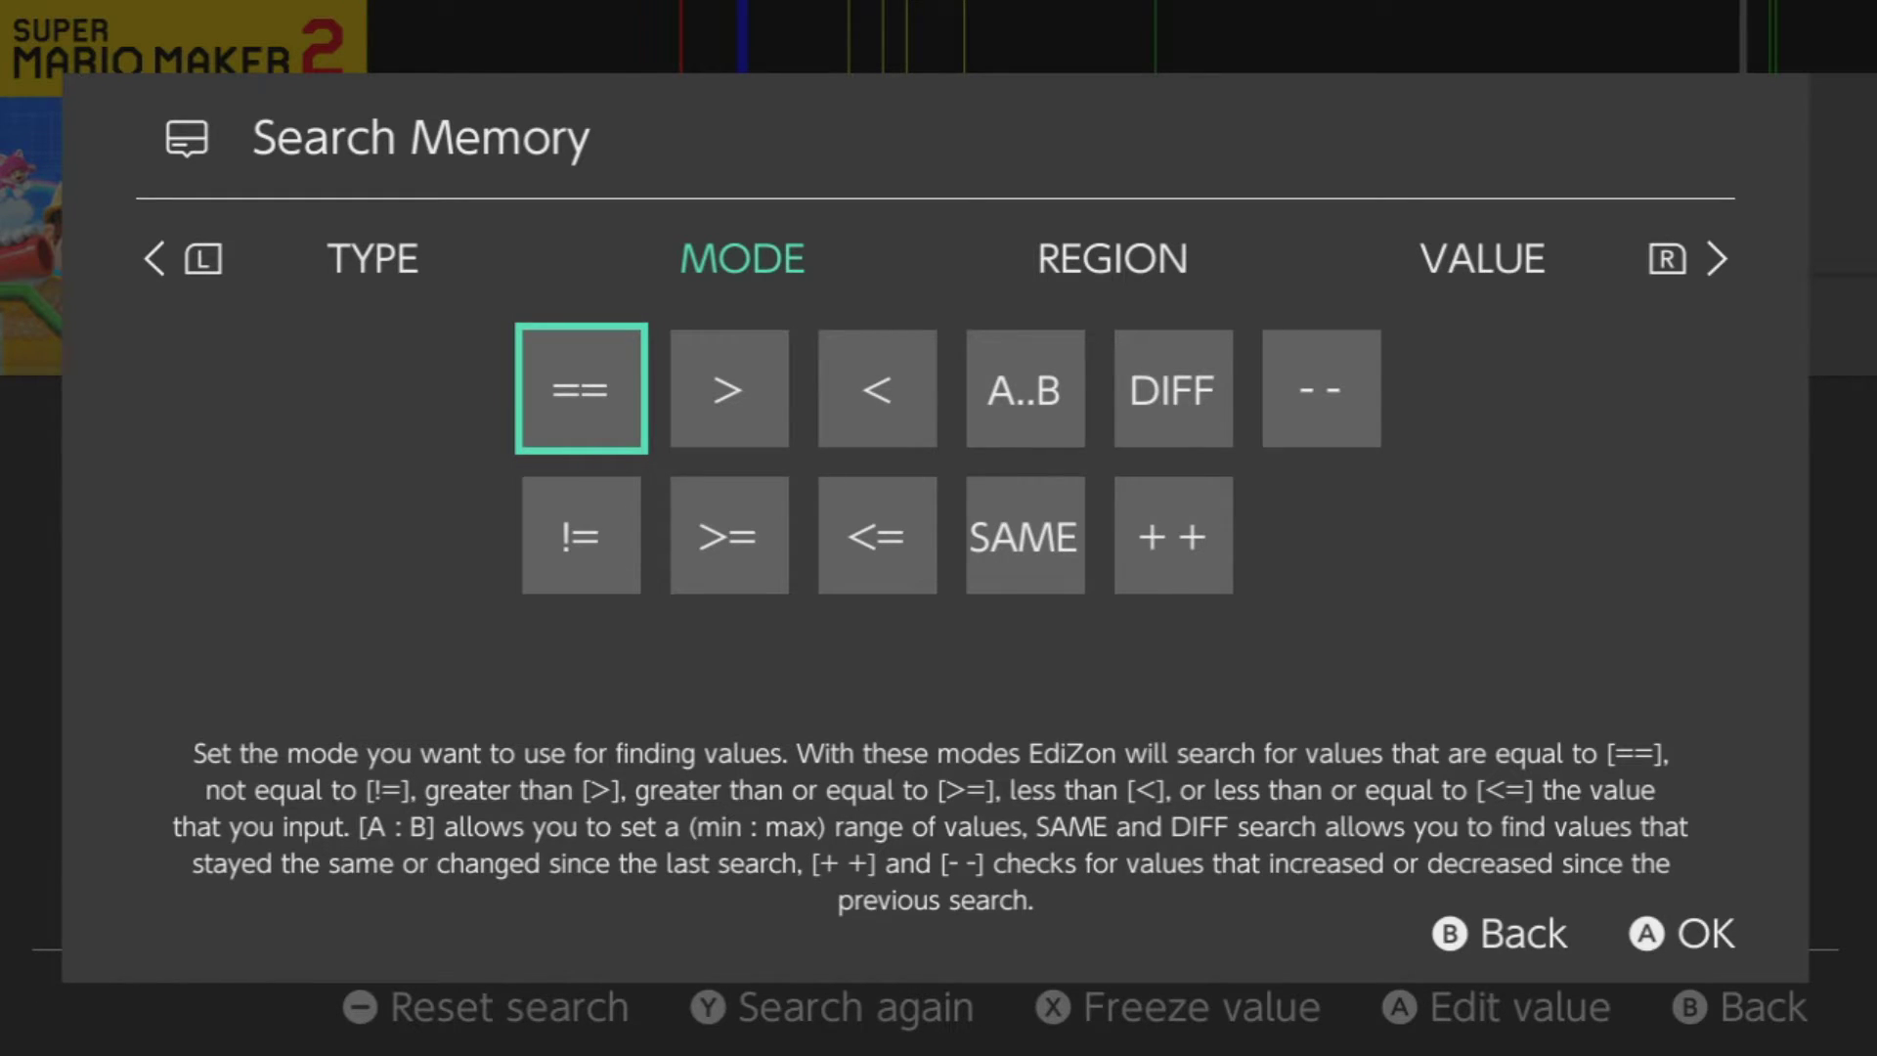
pyautogui.press('Return')
pyautogui.press('Return')
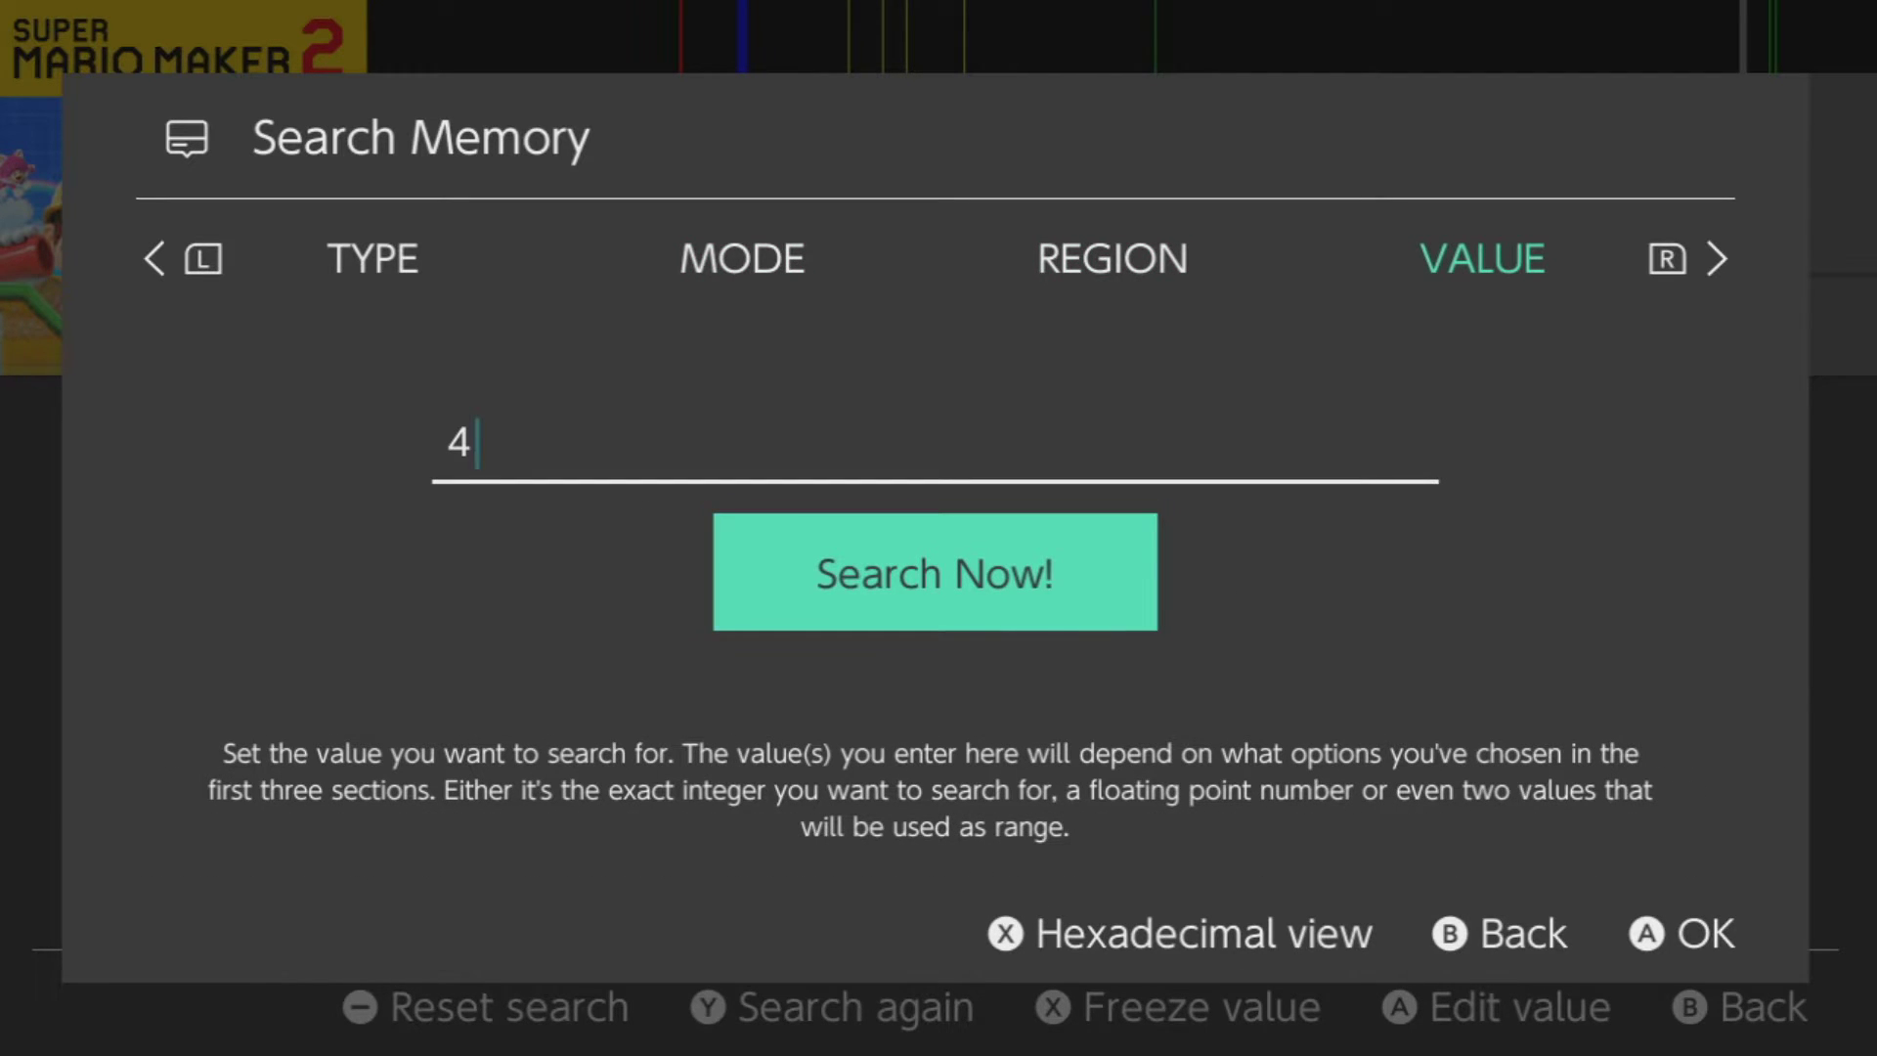
pyautogui.press('Return')
pyautogui.press('Down')
pyautogui.press('Down')
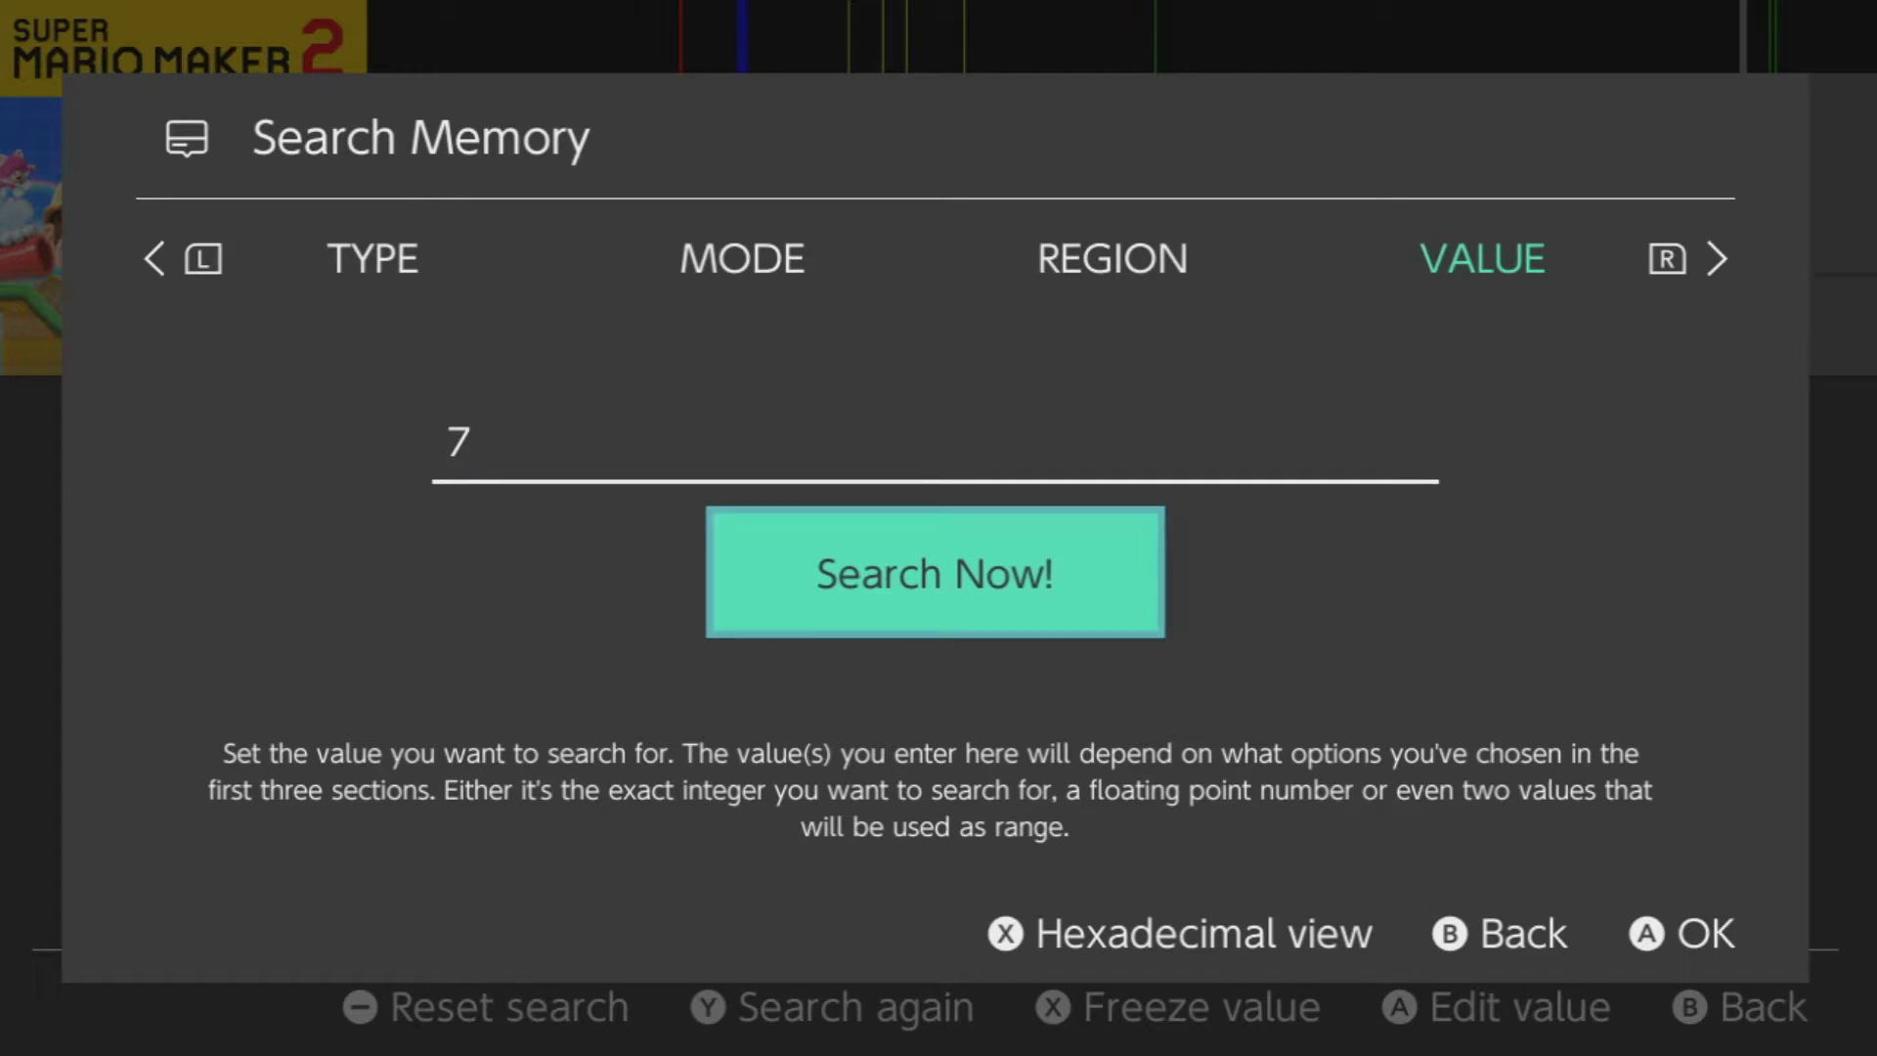
pyautogui.press('Return')
# Examine the remaining HEAP candidates and compare their addresses and values
pyautogui.press('Down')
pyautogui.press('Down')
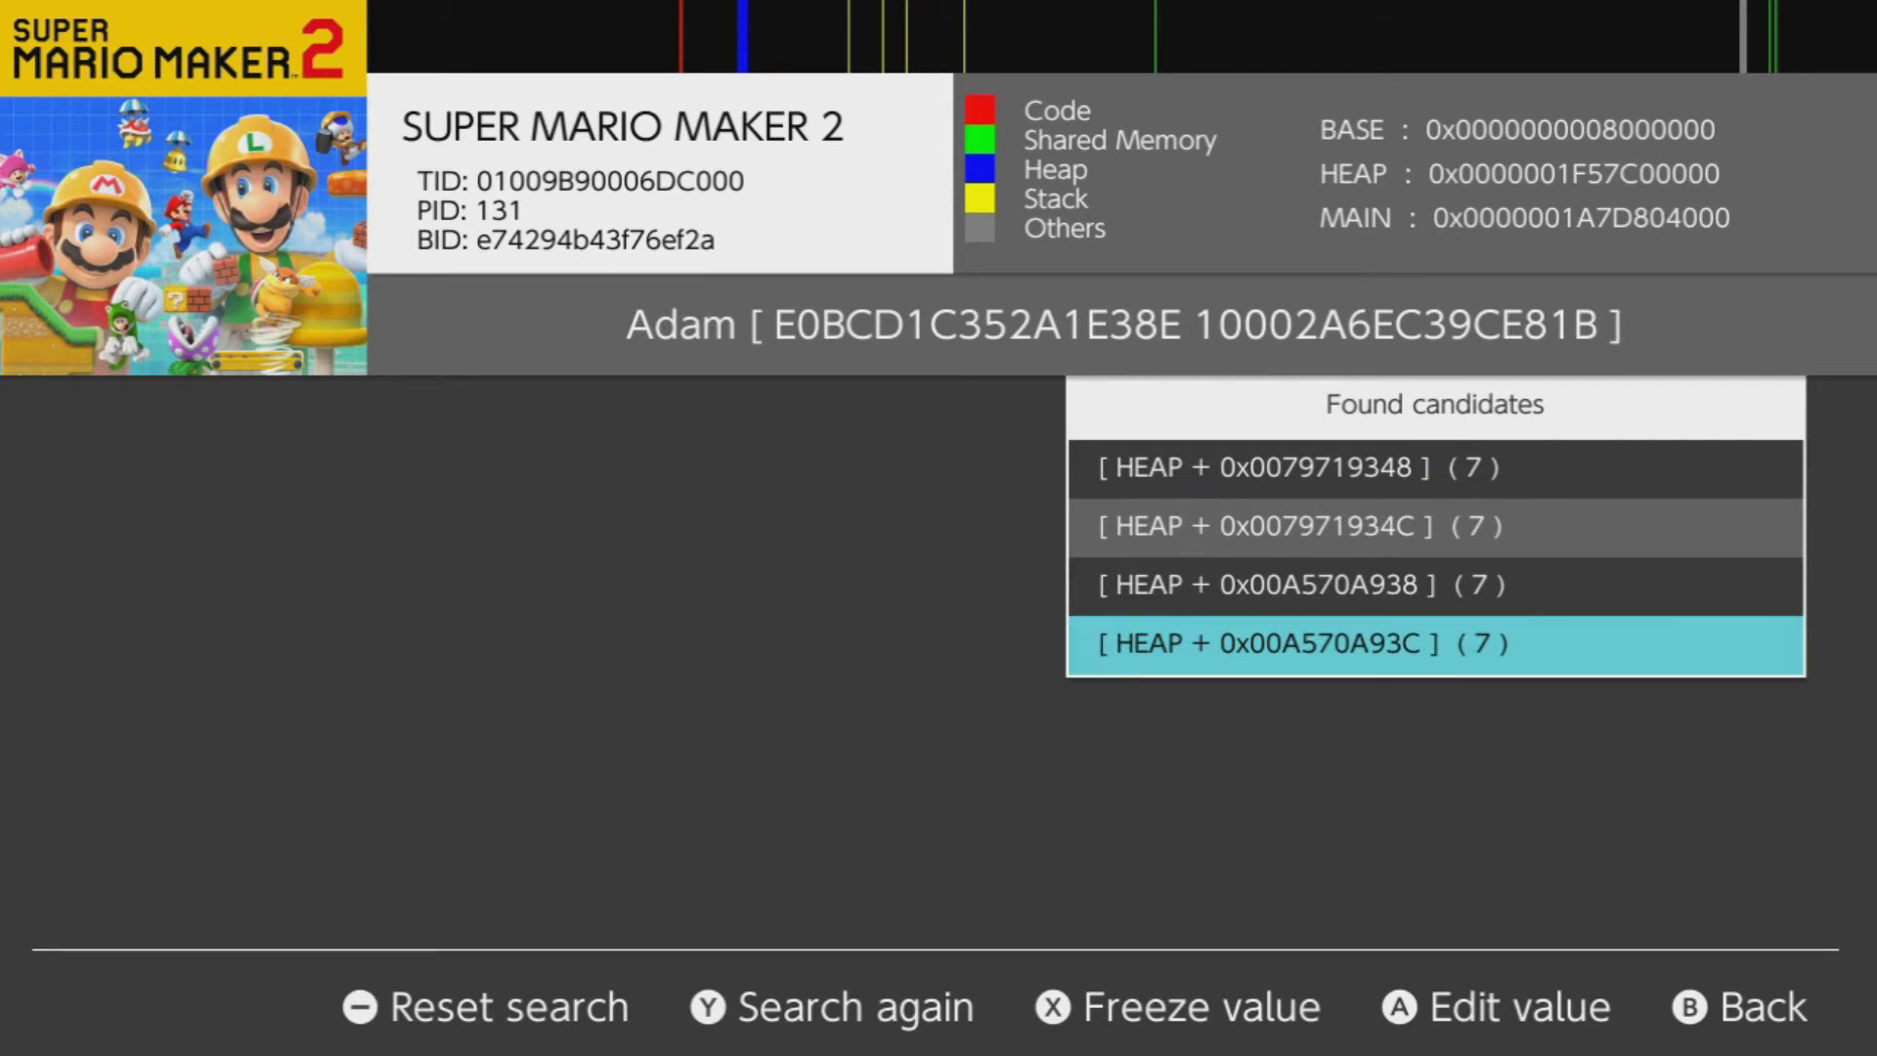
pyautogui.press('Up')
pyautogui.press('Up')
pyautogui.press('Up')
pyautogui.press('Down')
pyautogui.press('Down')
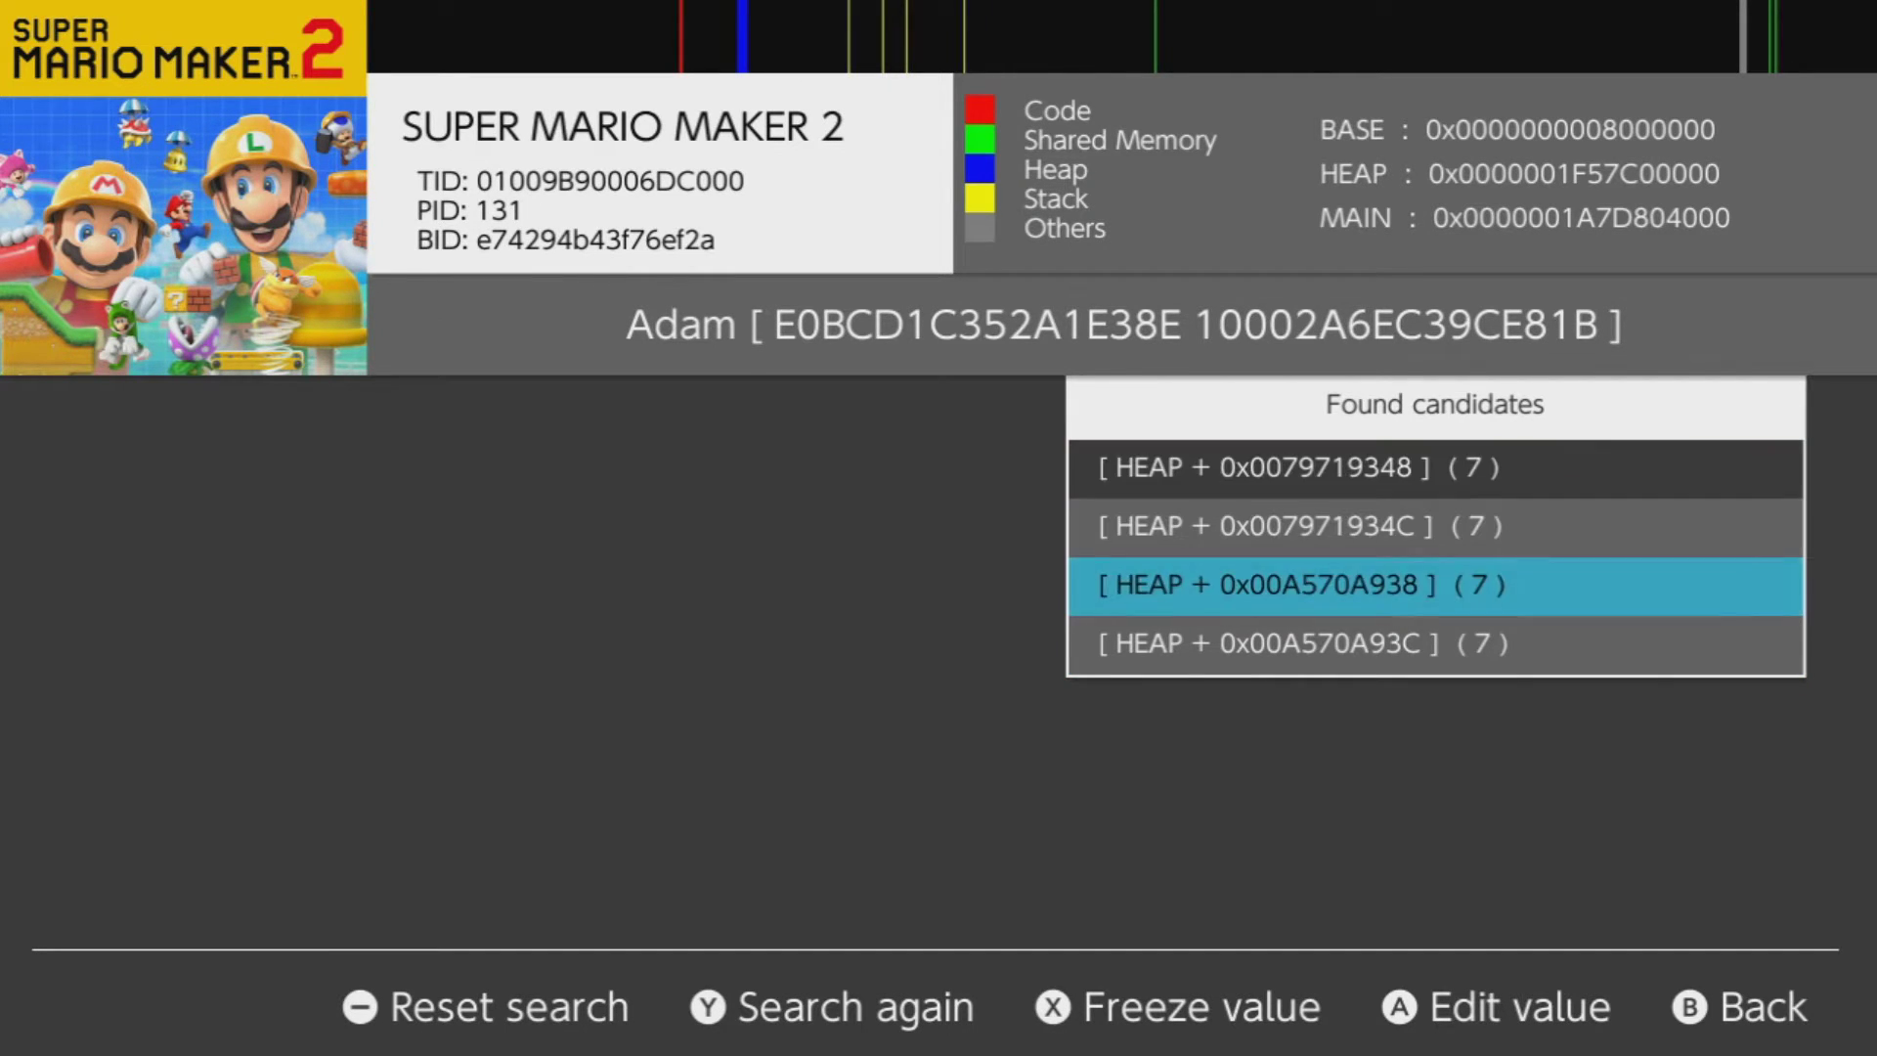
pyautogui.press('Up')
pyautogui.press('Up')
pyautogui.press('Down')
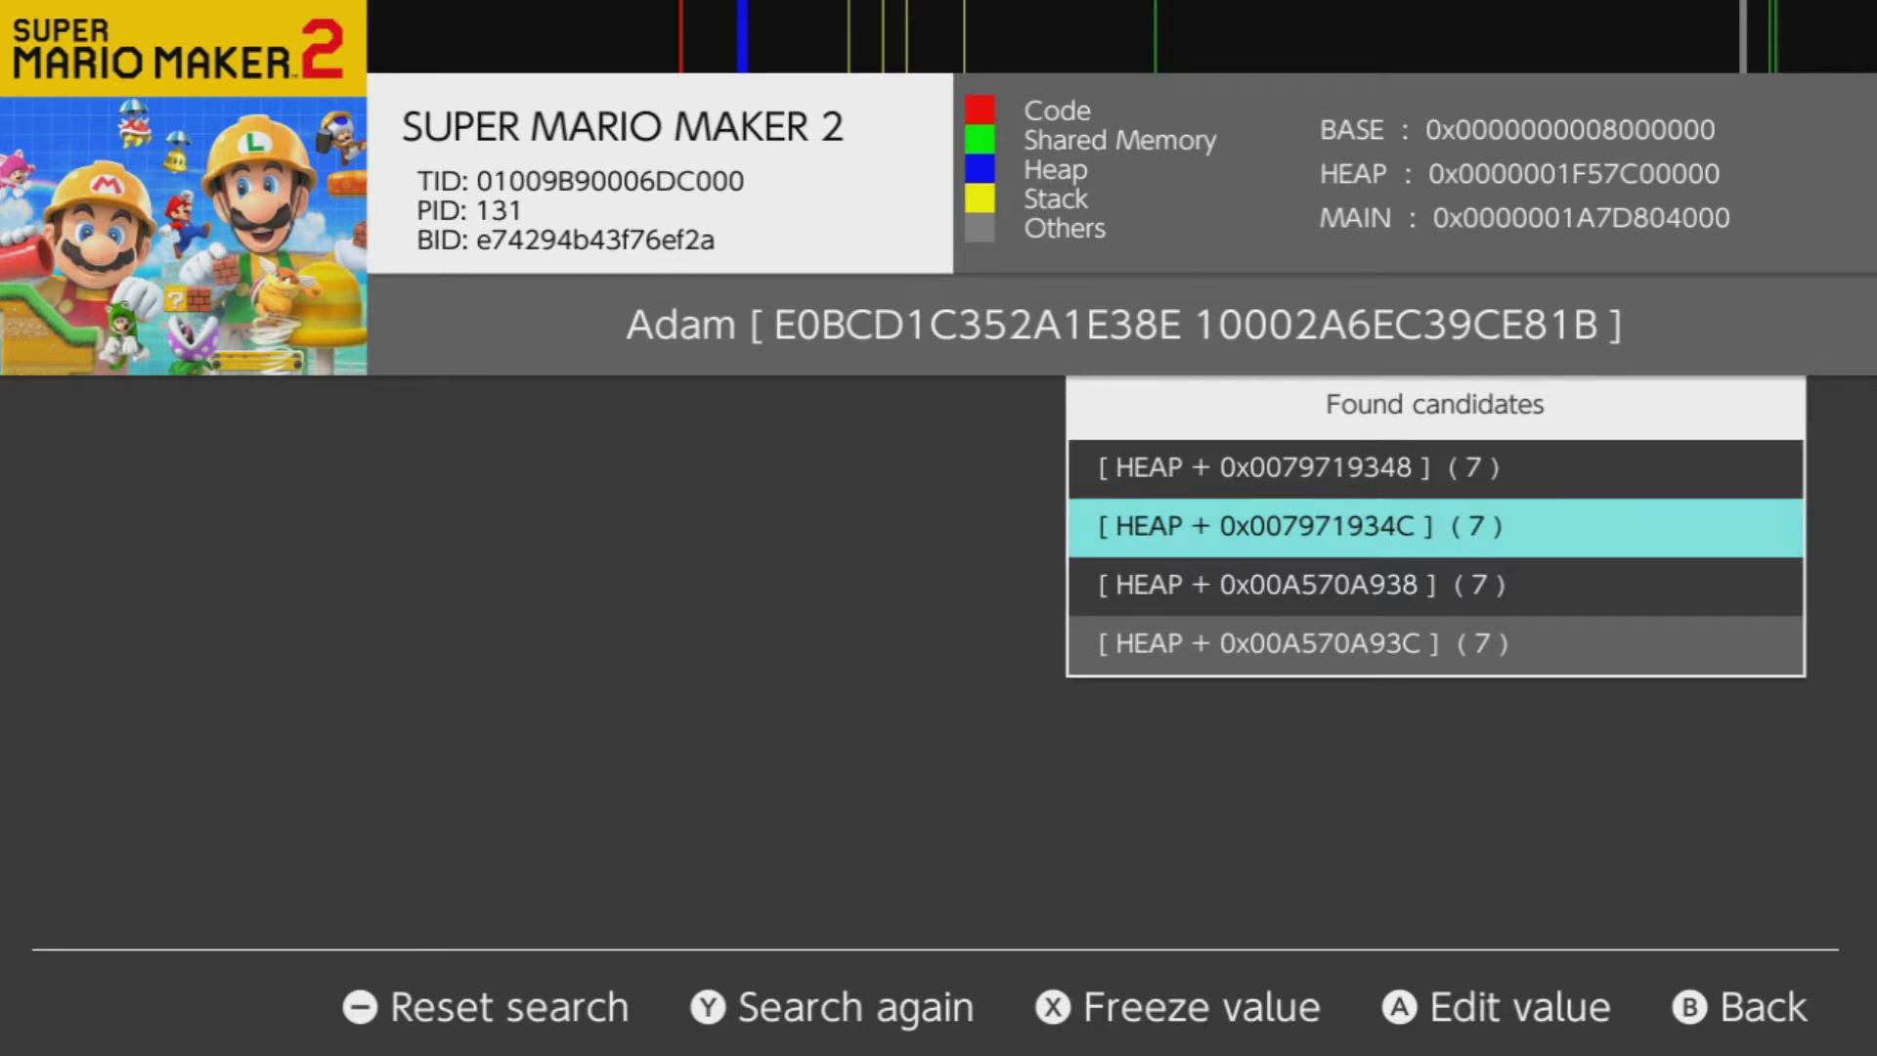
pyautogui.press('Up')
pyautogui.press('Down')
pyautogui.press('Down')
pyautogui.press('Down')
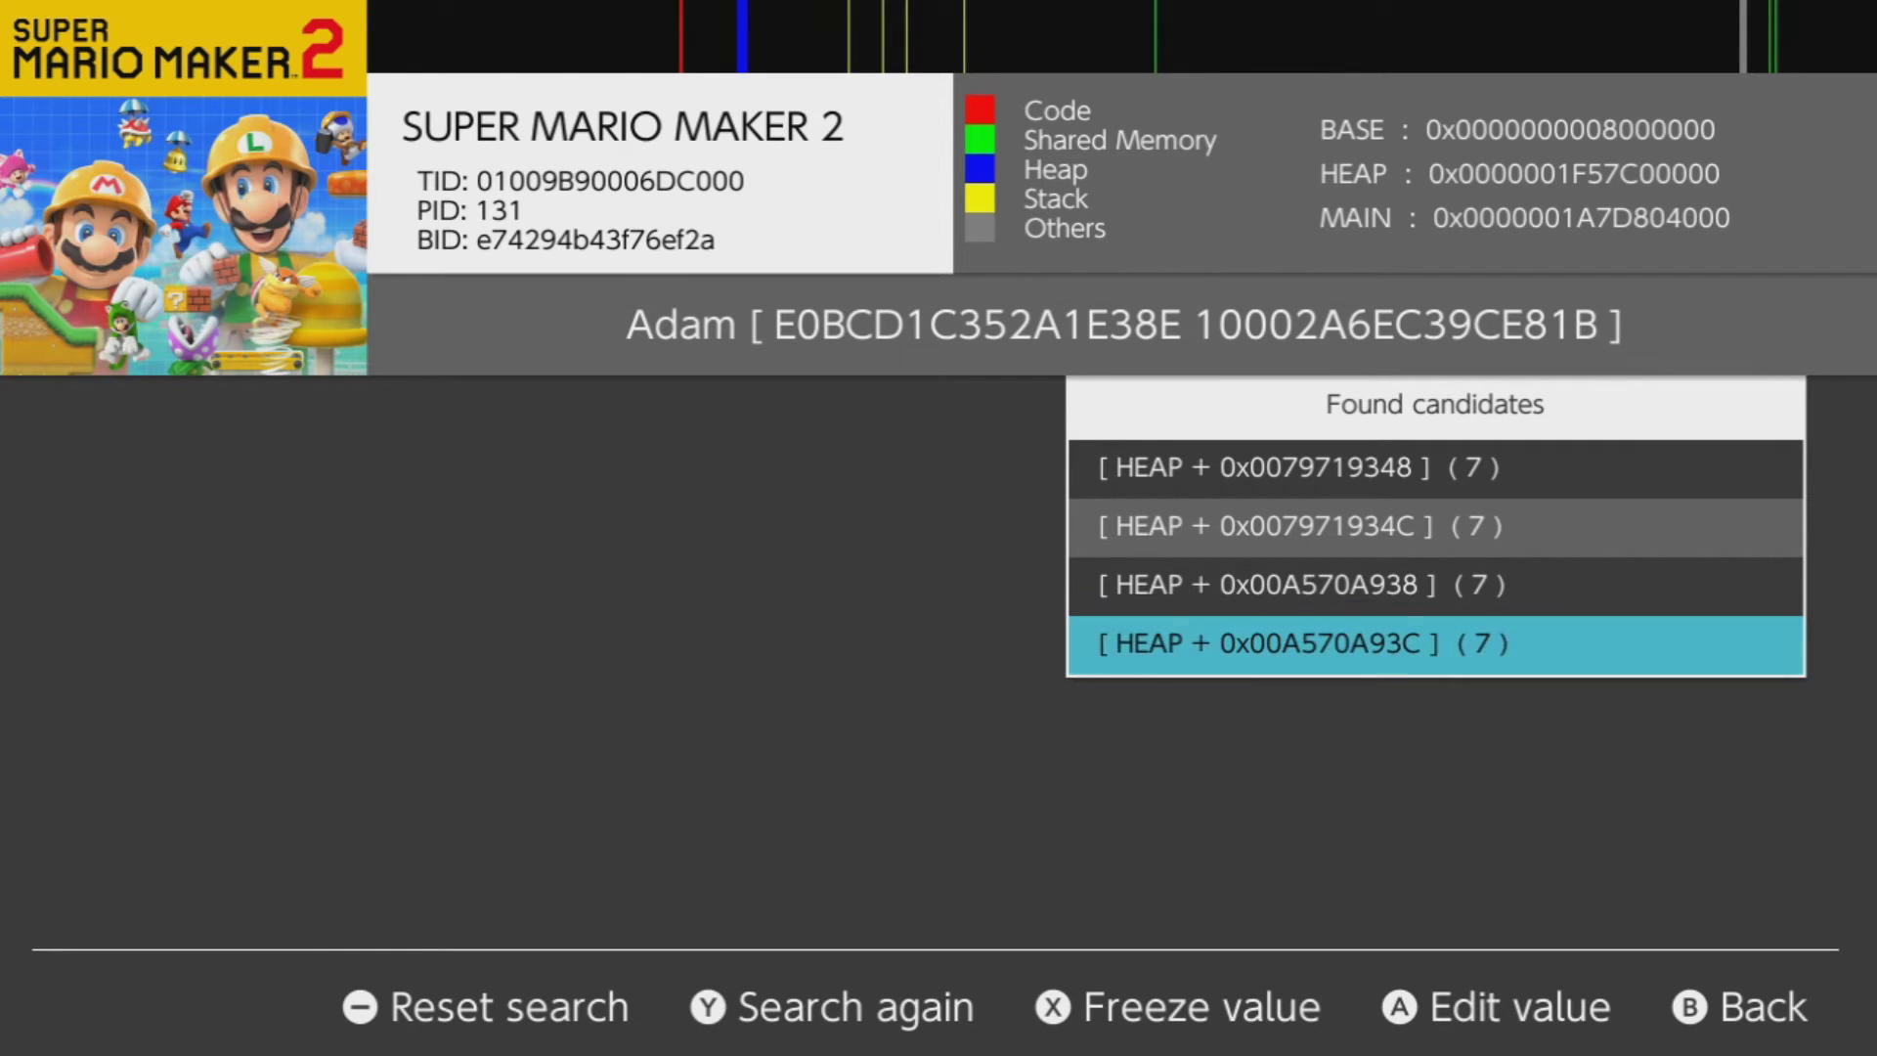
pyautogui.press('Up')
pyautogui.press('Up')
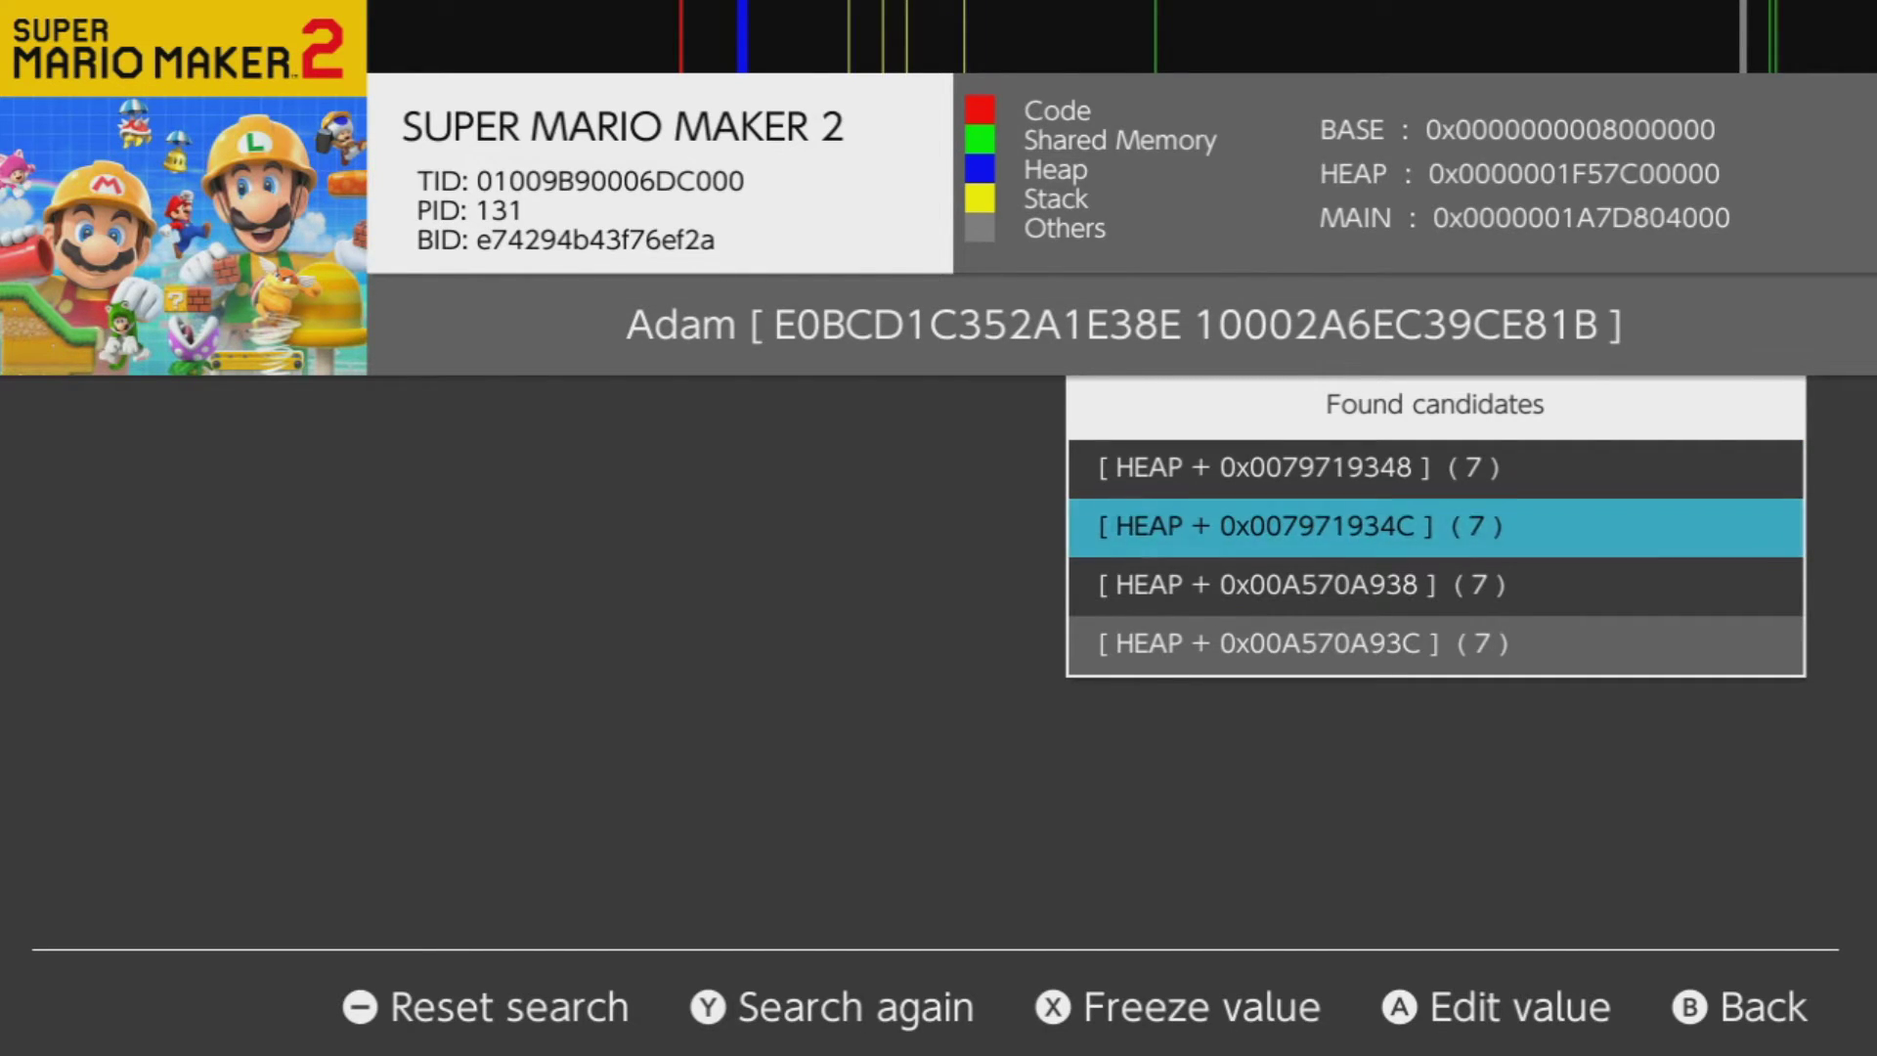
pyautogui.press('Down')
pyautogui.press('Down')
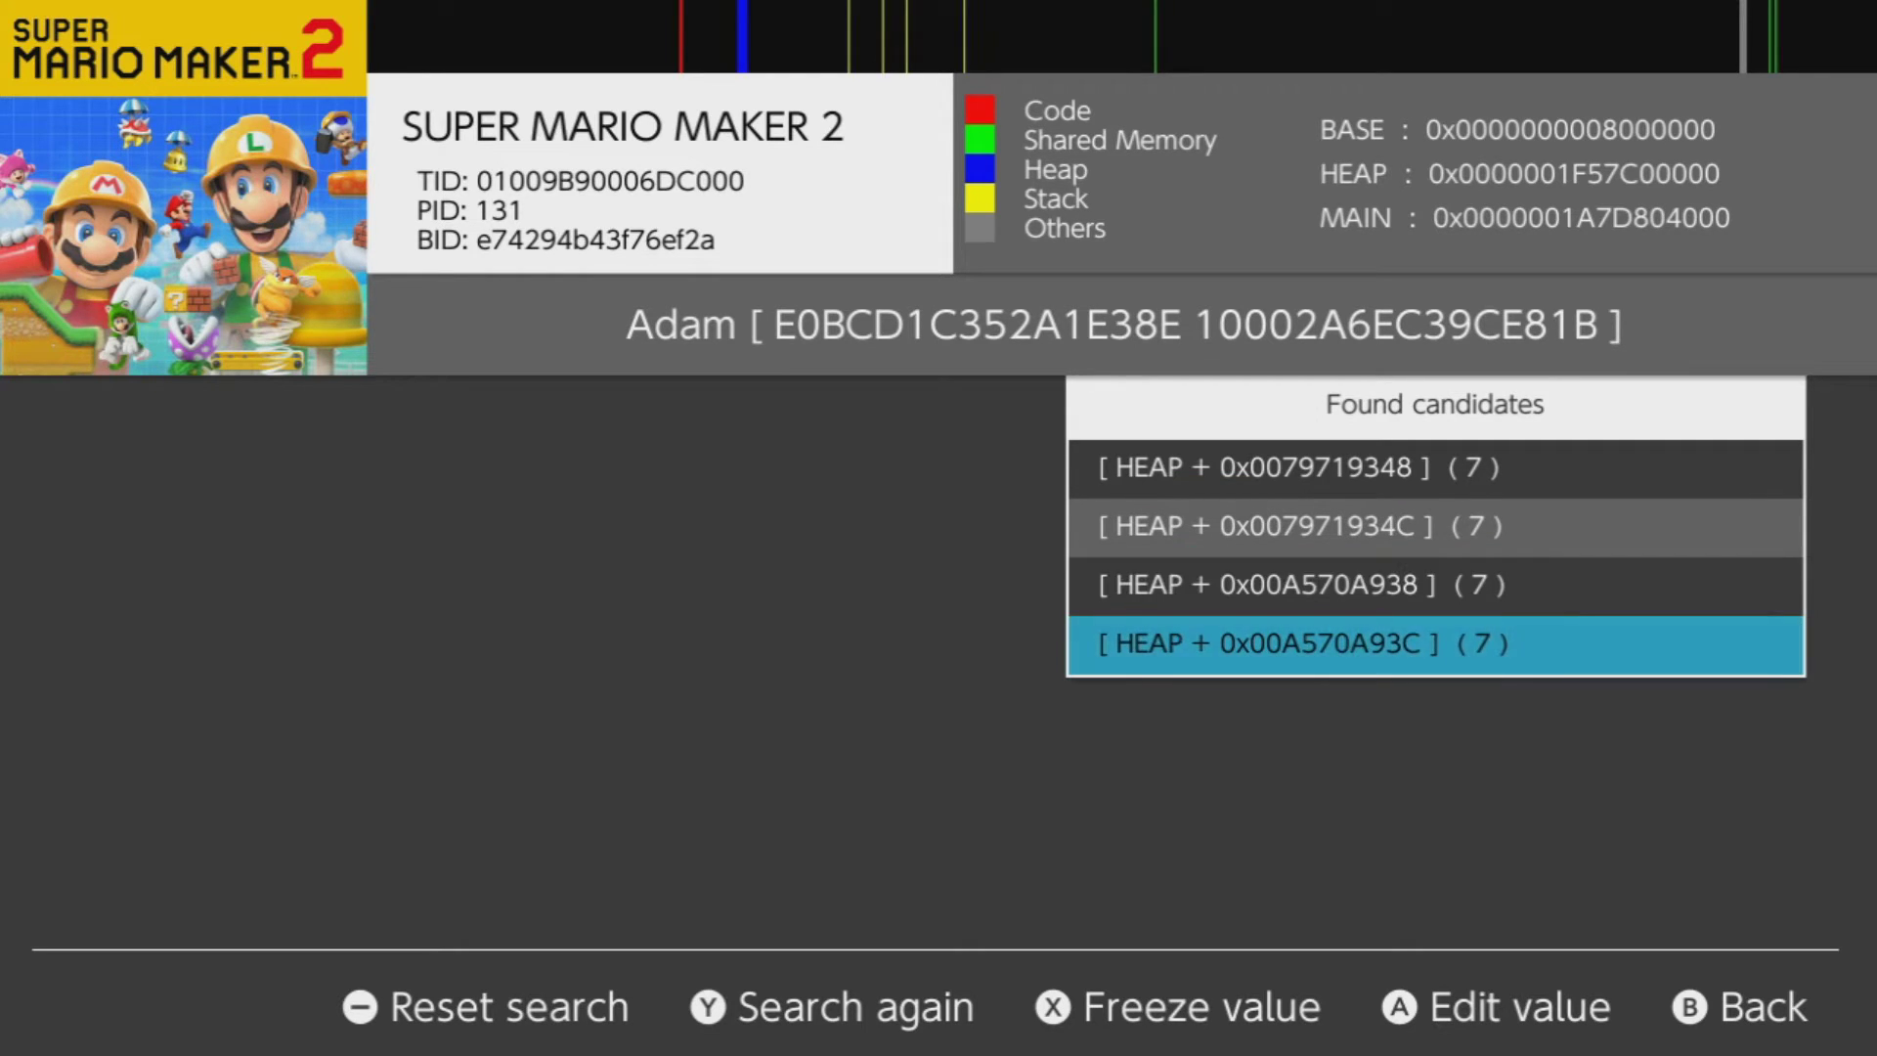
pyautogui.press('Up')
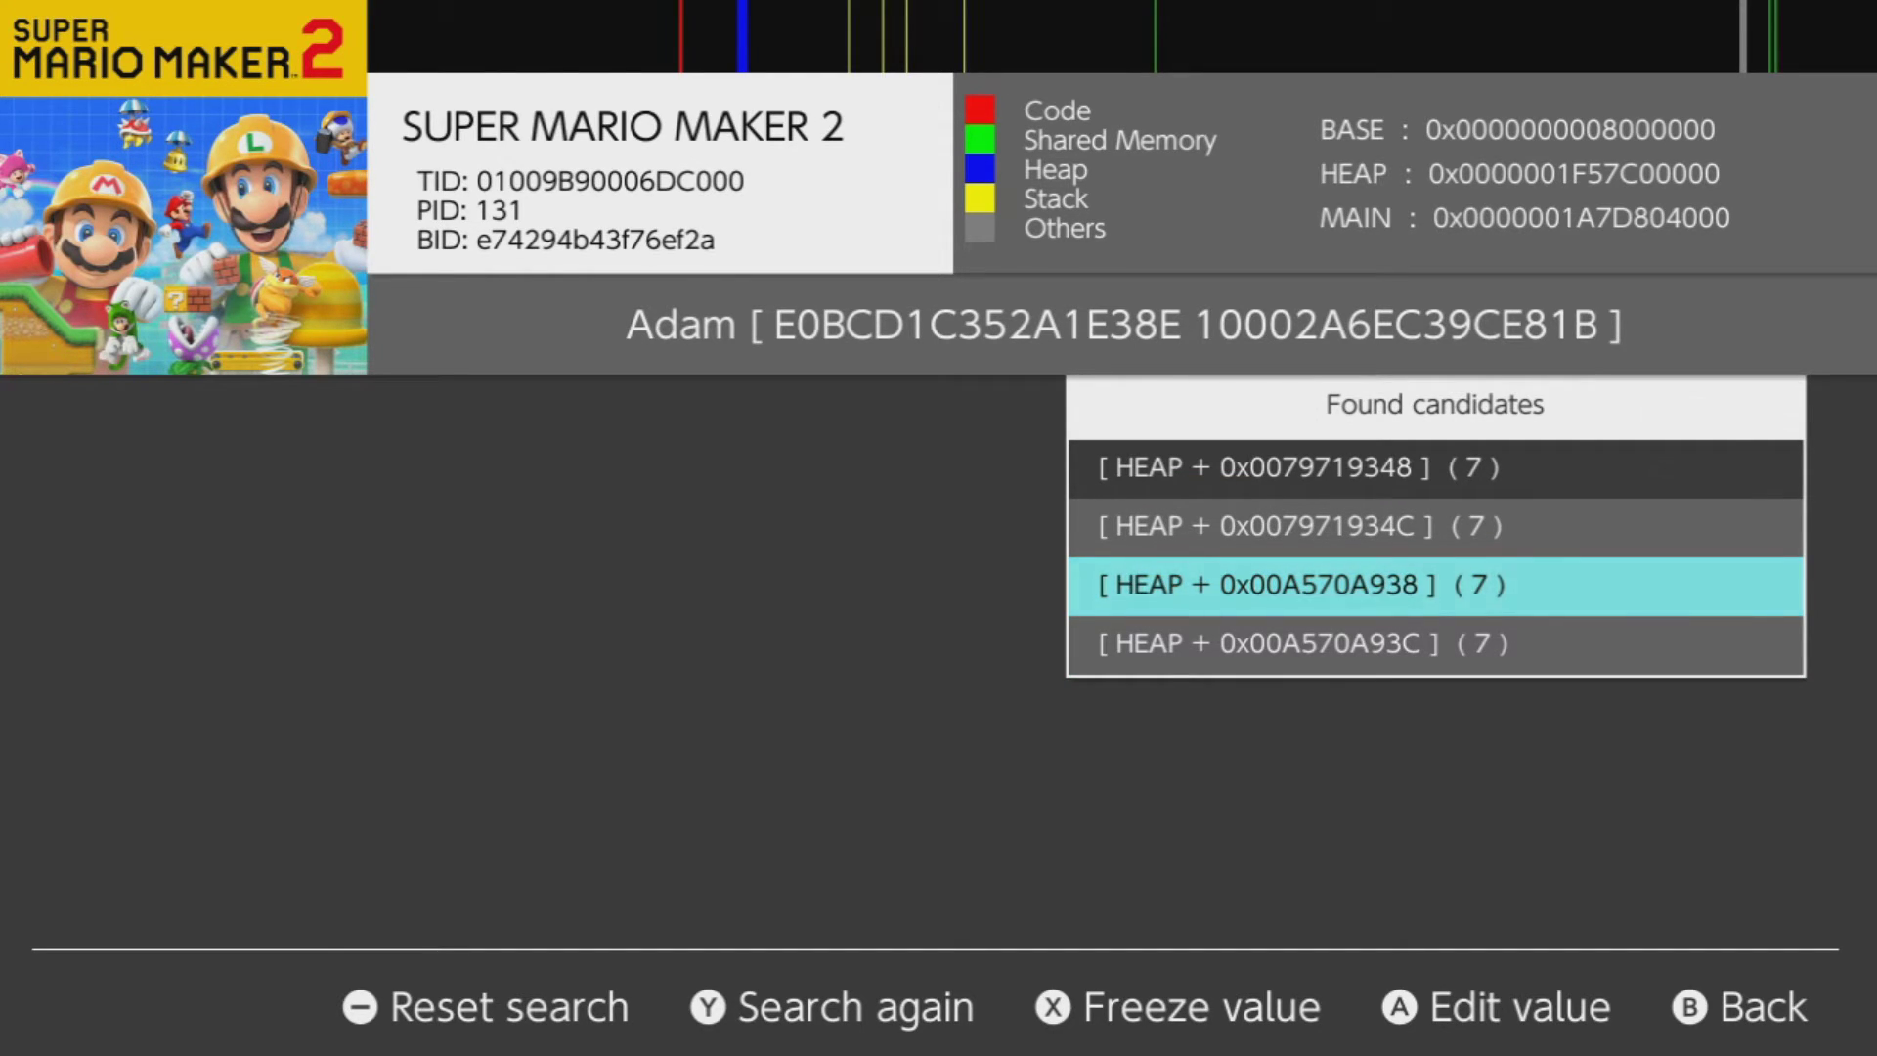
pyautogui.press('Up')
pyautogui.press('Up')
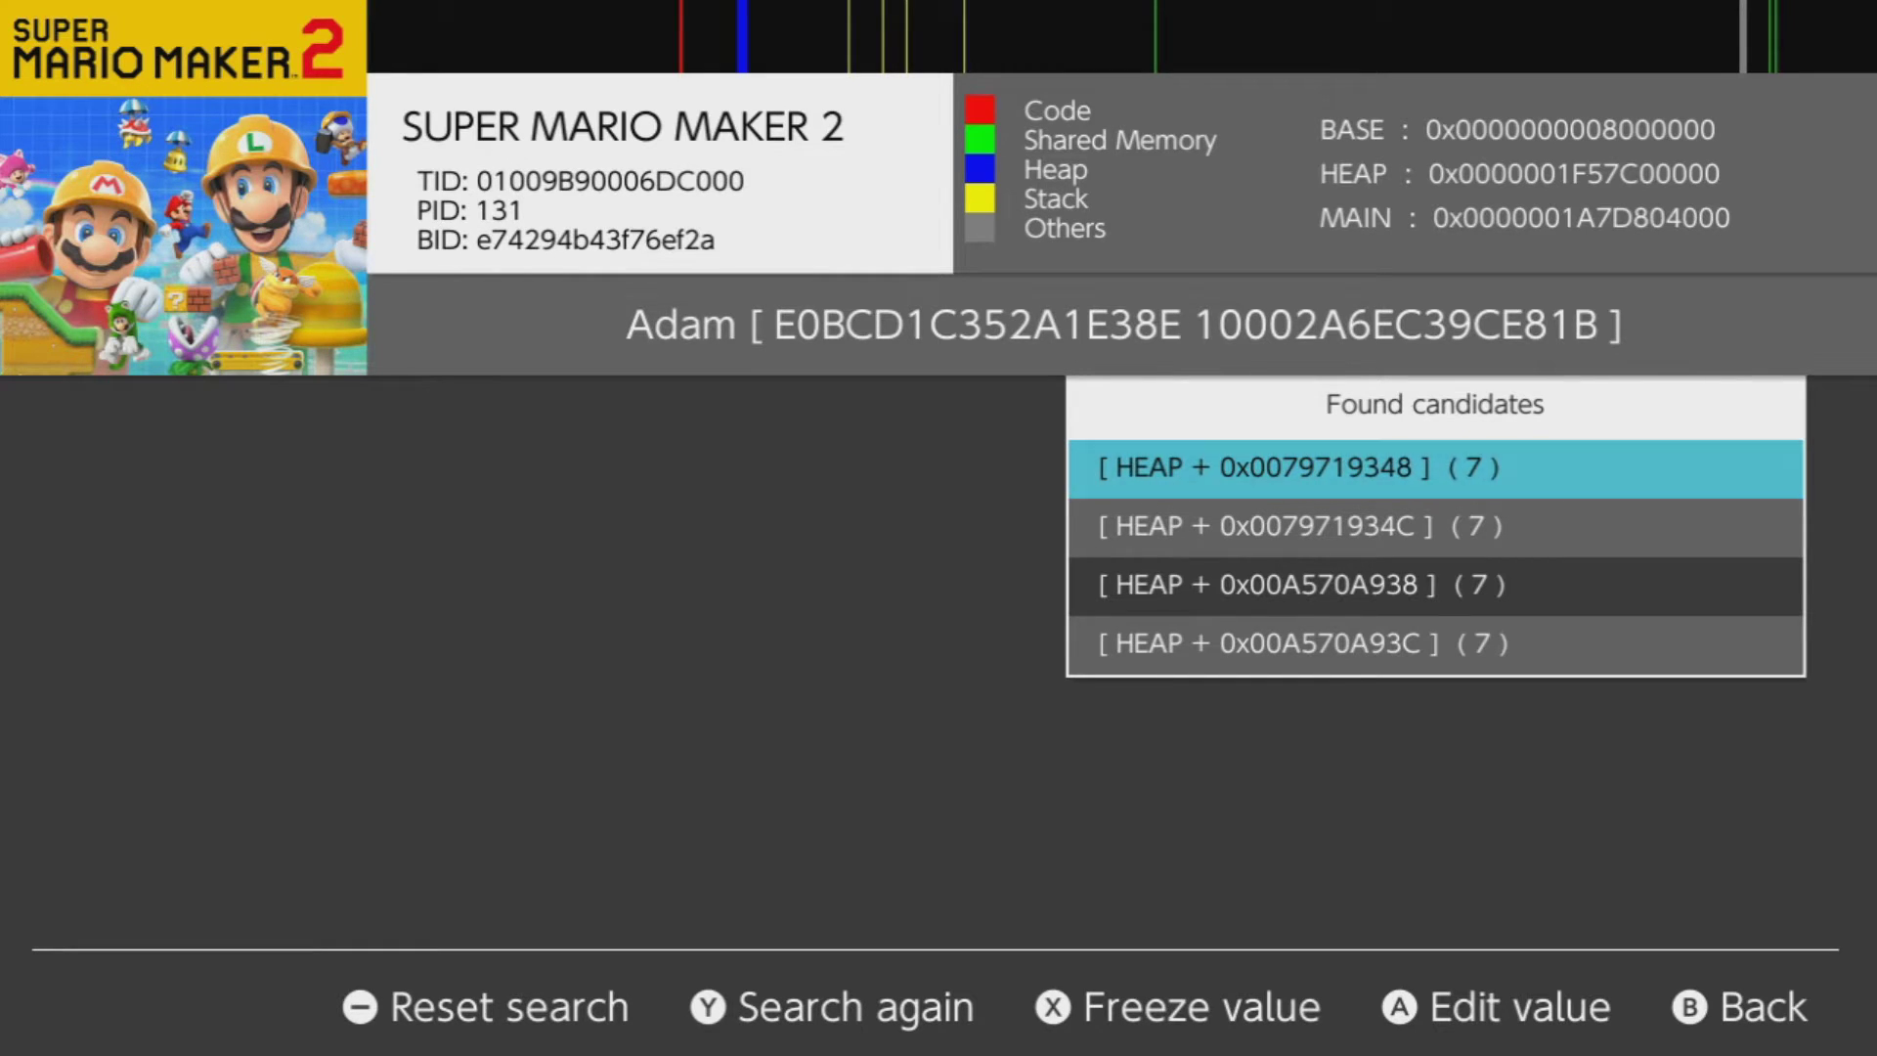
pyautogui.press('Return')
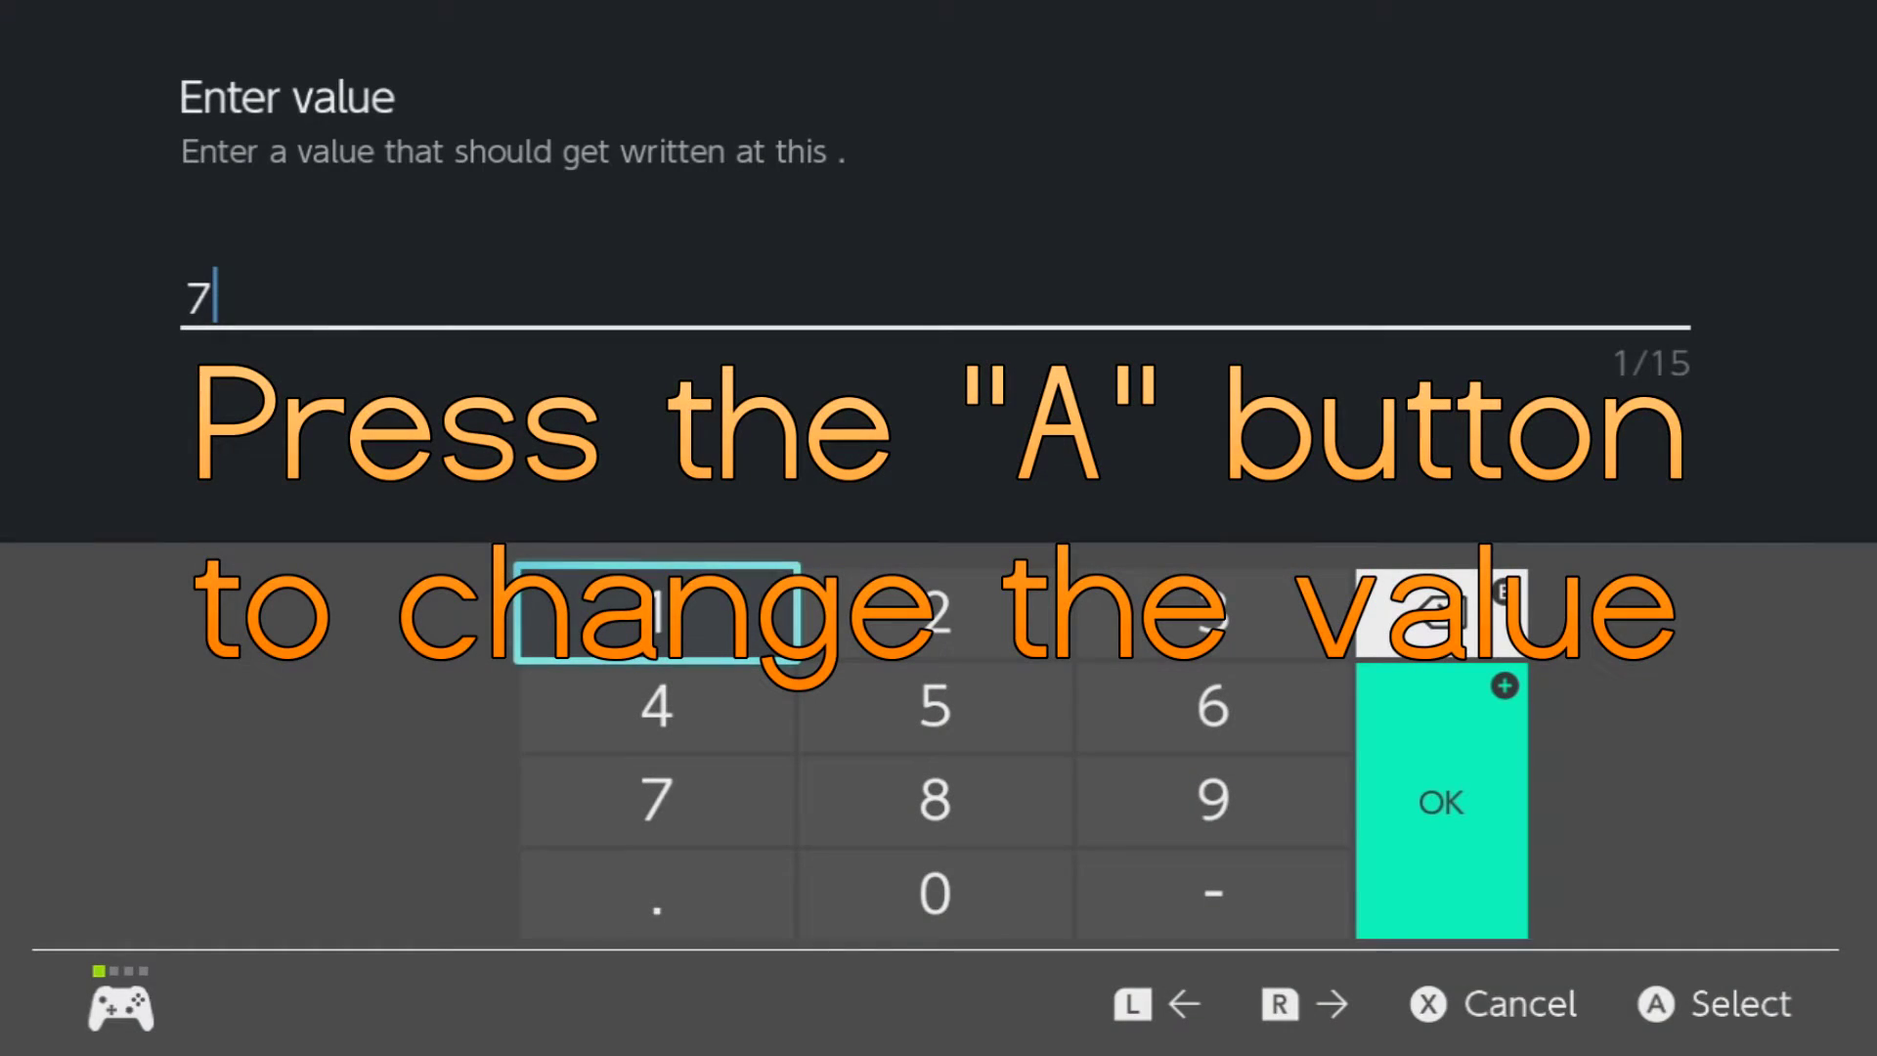
pyautogui.press('BackSpace')
pyautogui.press('Down')
pyautogui.press('Right')
pyautogui.press('Return')
pyautogui.press('Down')
pyautogui.press('Down')
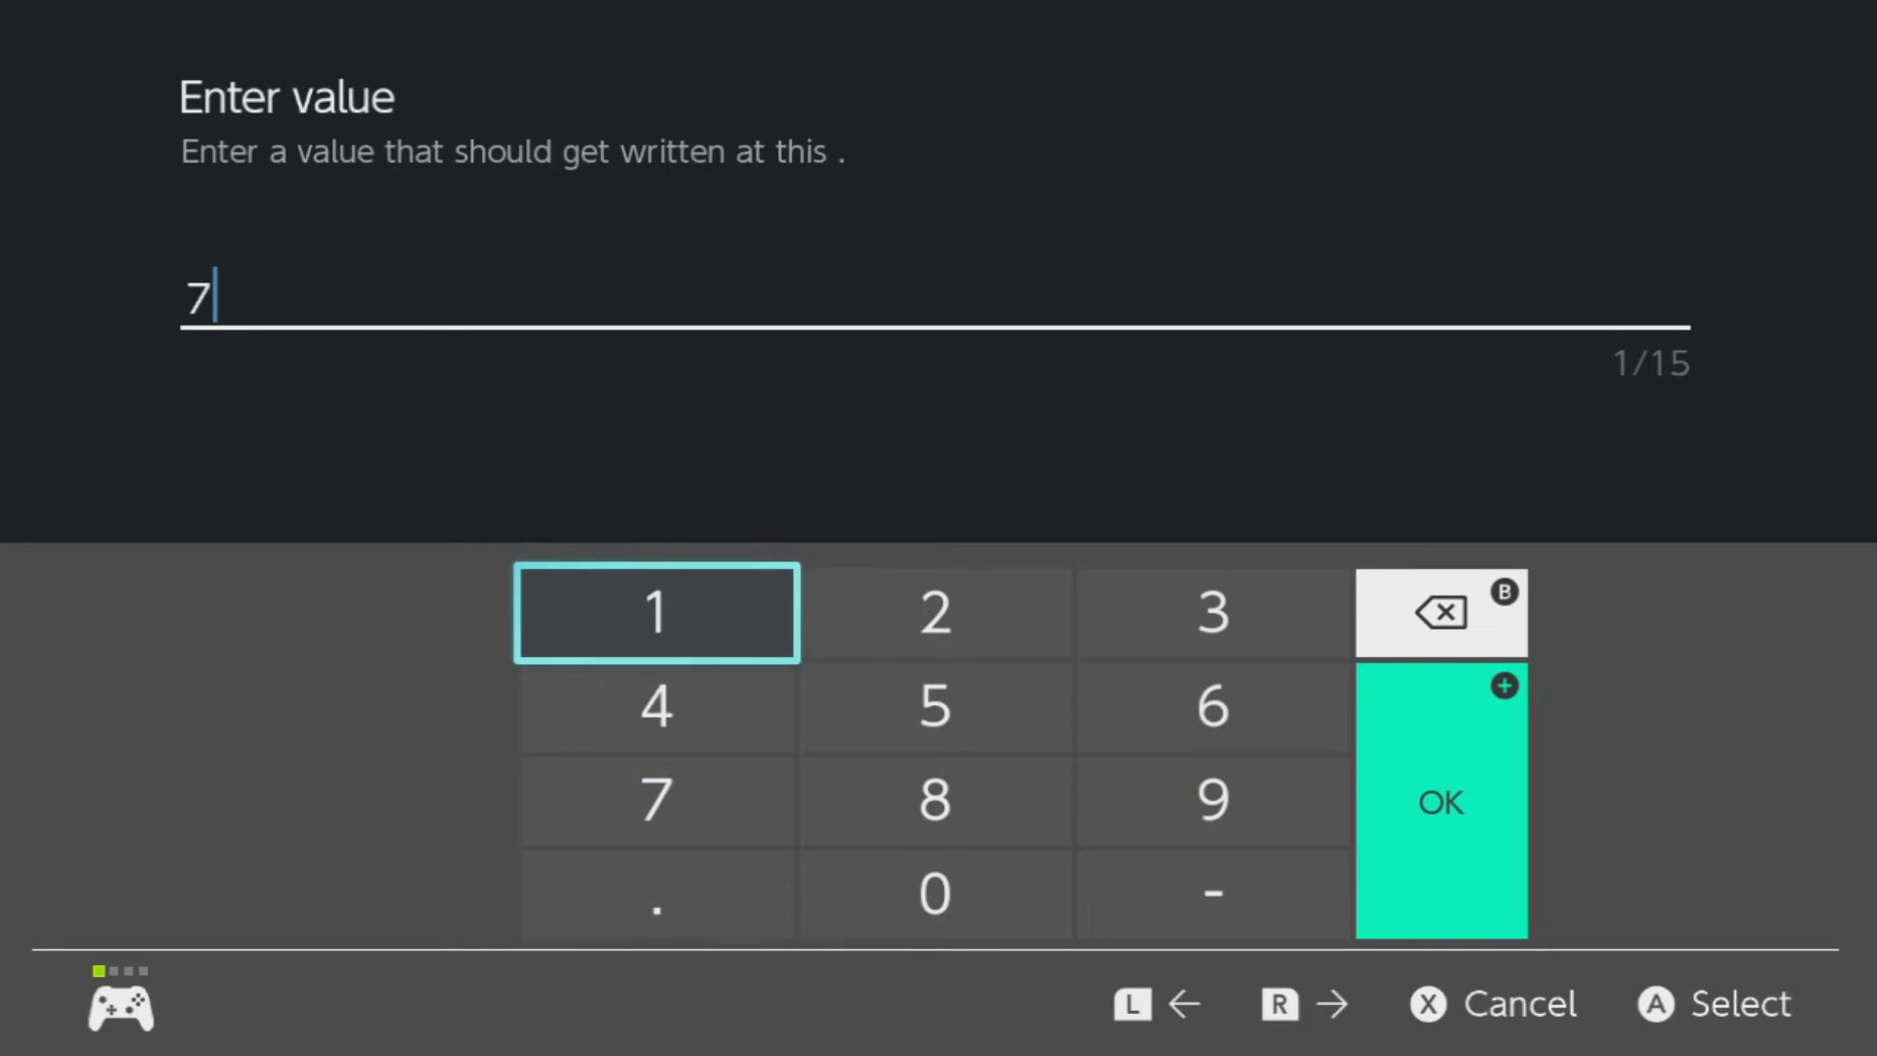
# Set the value at HEAP + 0x007971934C to 50
pyautogui.press('BackSpace')
pyautogui.press('Right')
pyautogui.press('Down')
pyautogui.press('Return')
pyautogui.press('Down')
pyautogui.press('Down')
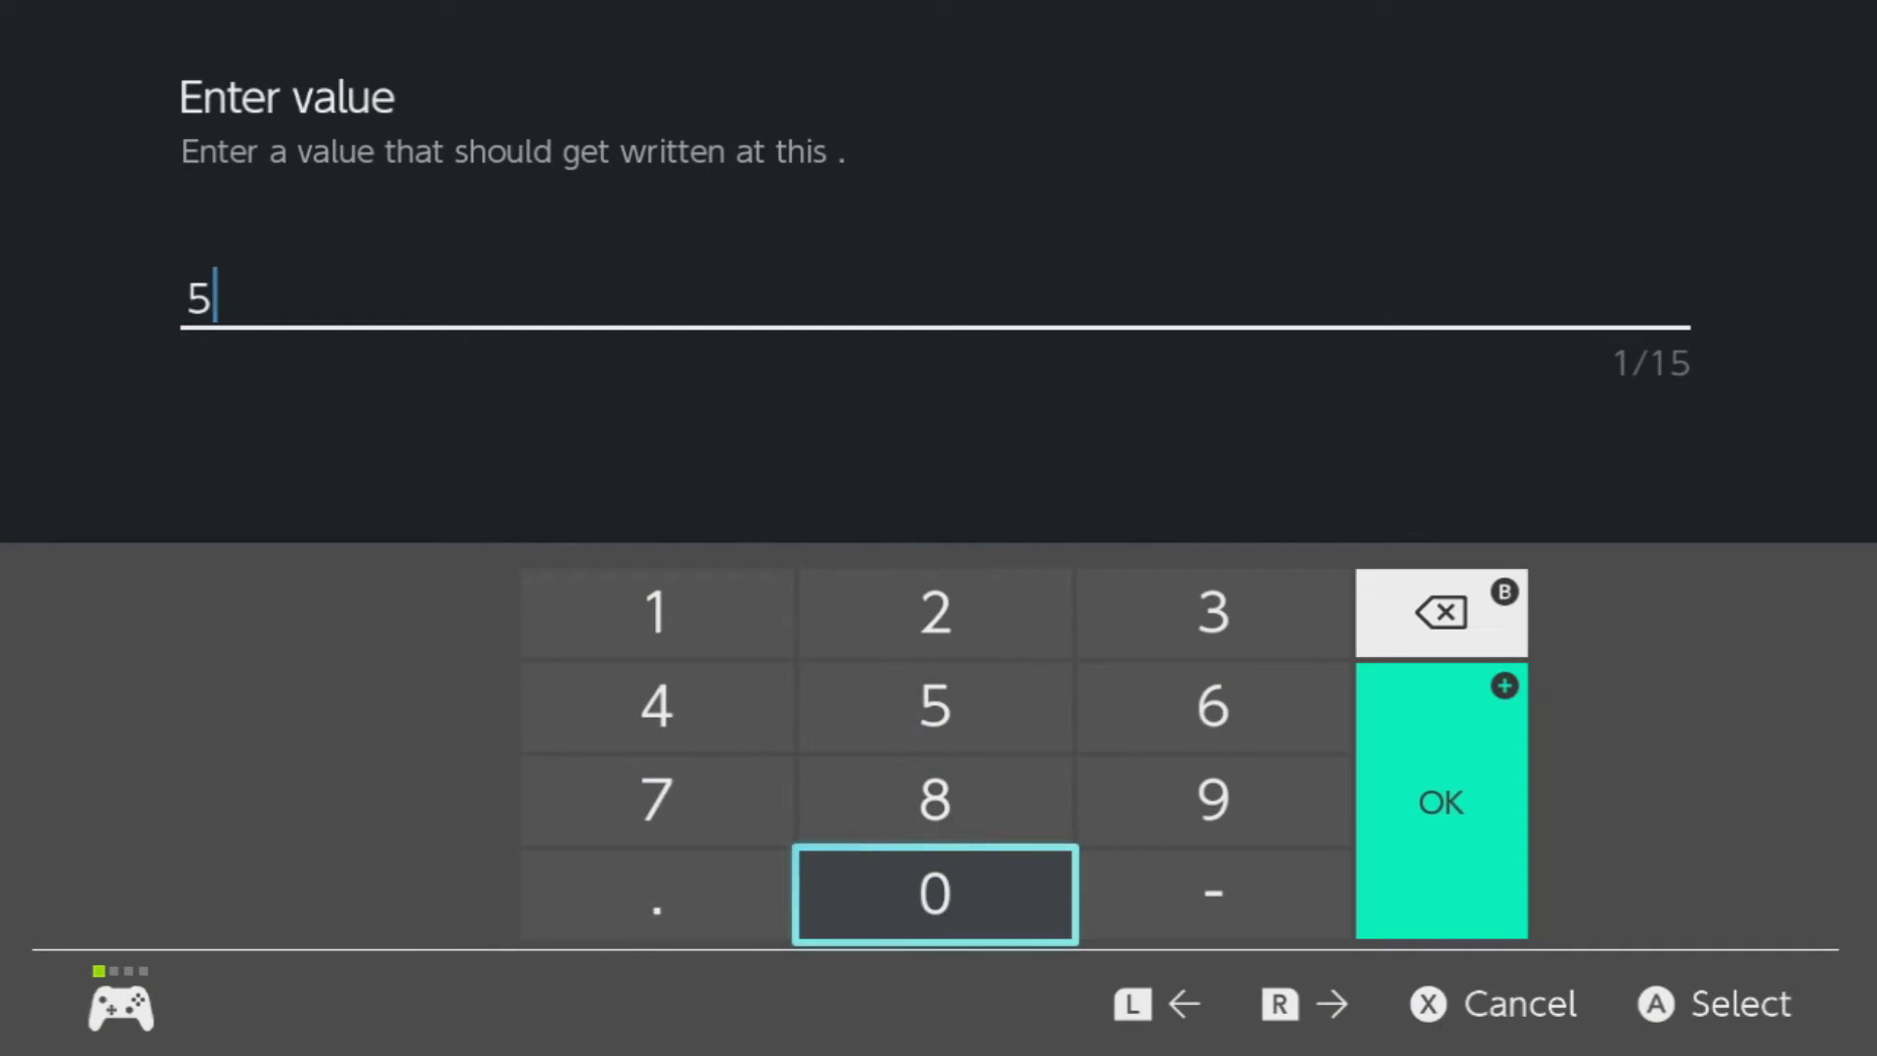
pyautogui.press('Return')
pyautogui.press('Up')
pyautogui.press('+')
pyautogui.press('Return')
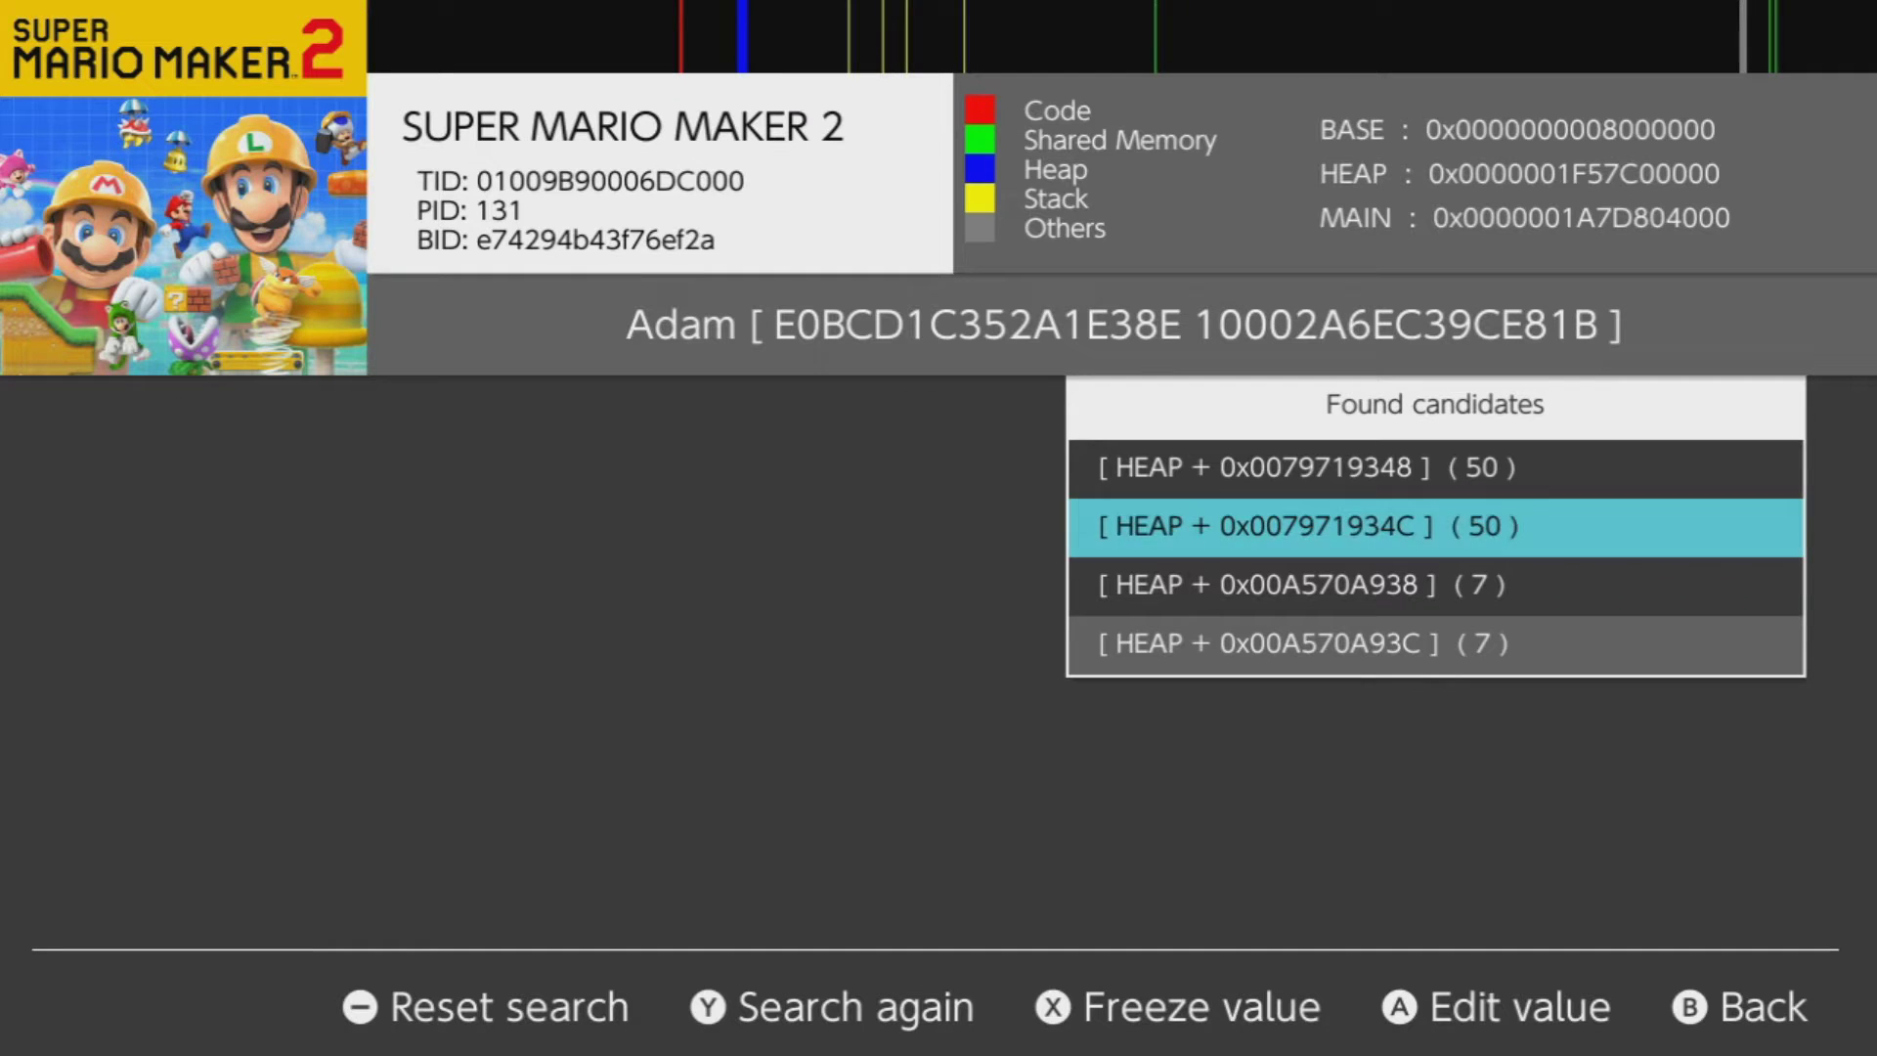
# Review the edited and remaining candidates and switch back to Super Mario Maker 2 to check the coin counter
pyautogui.press('Up')
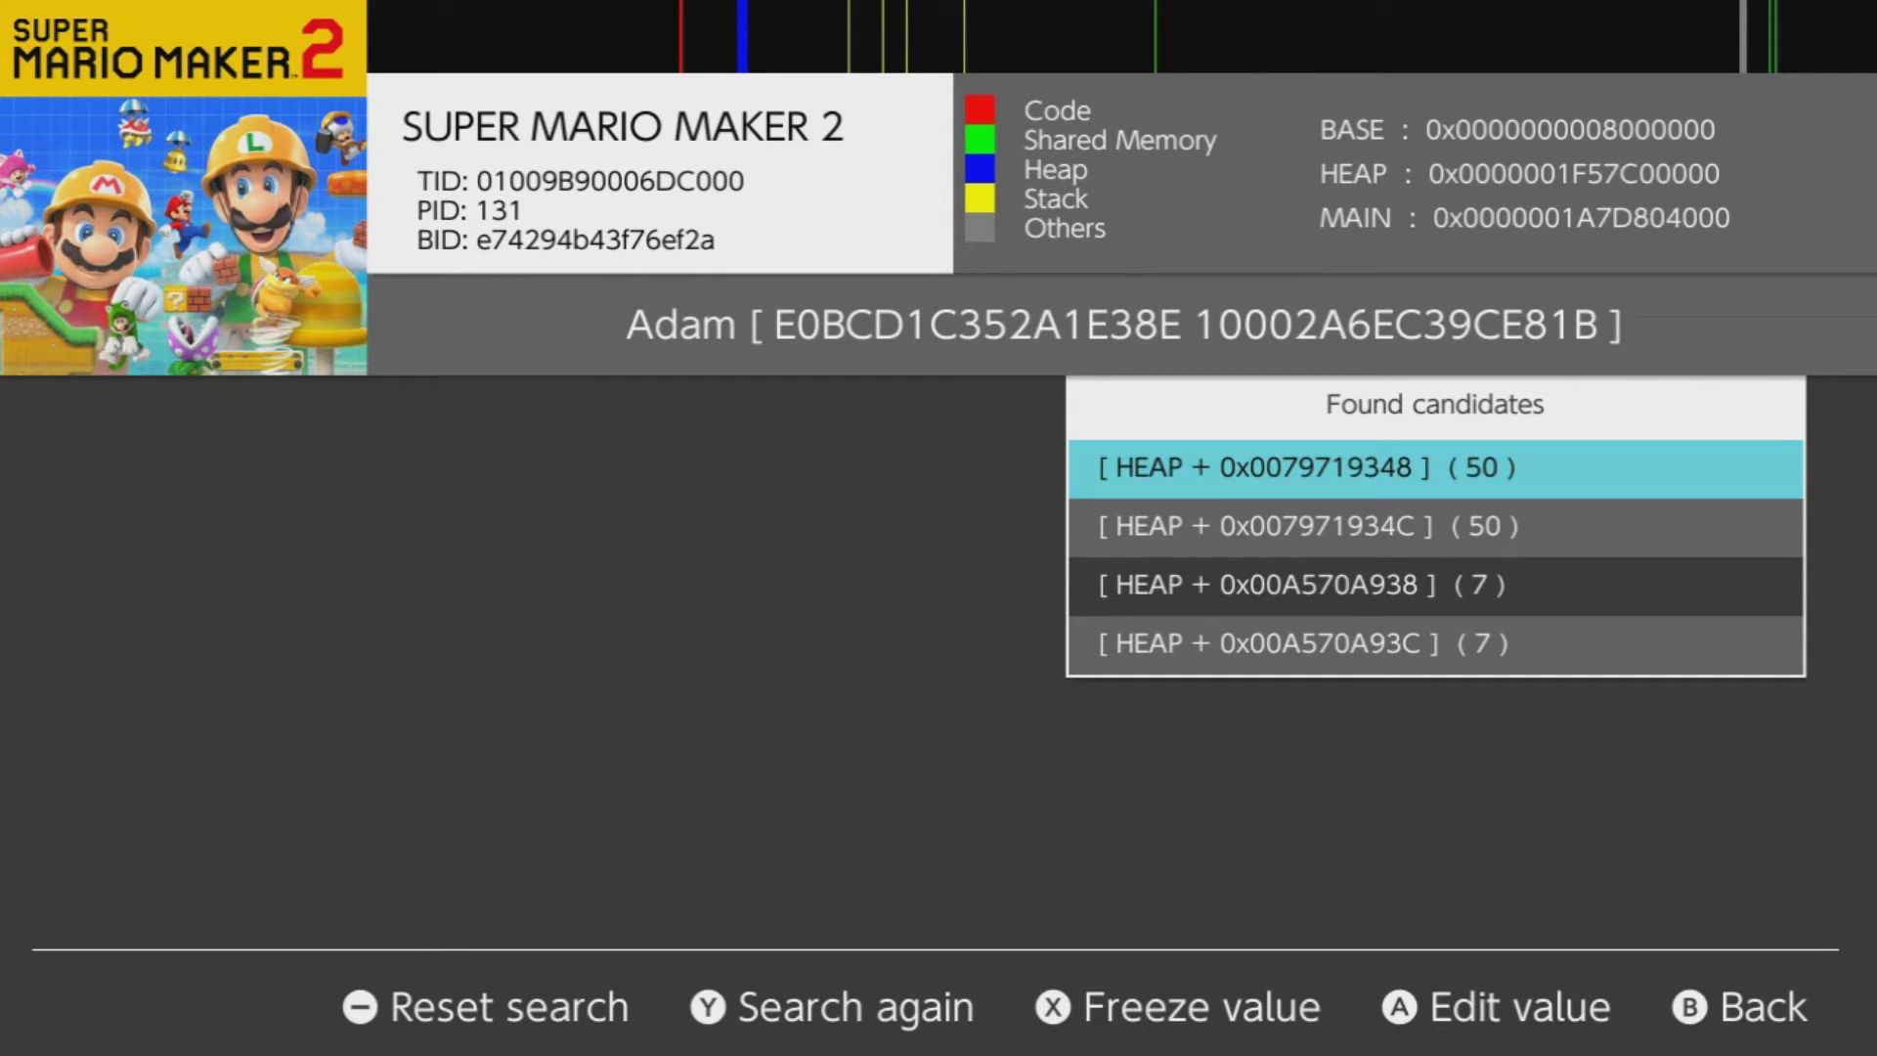
pyautogui.press('Down')
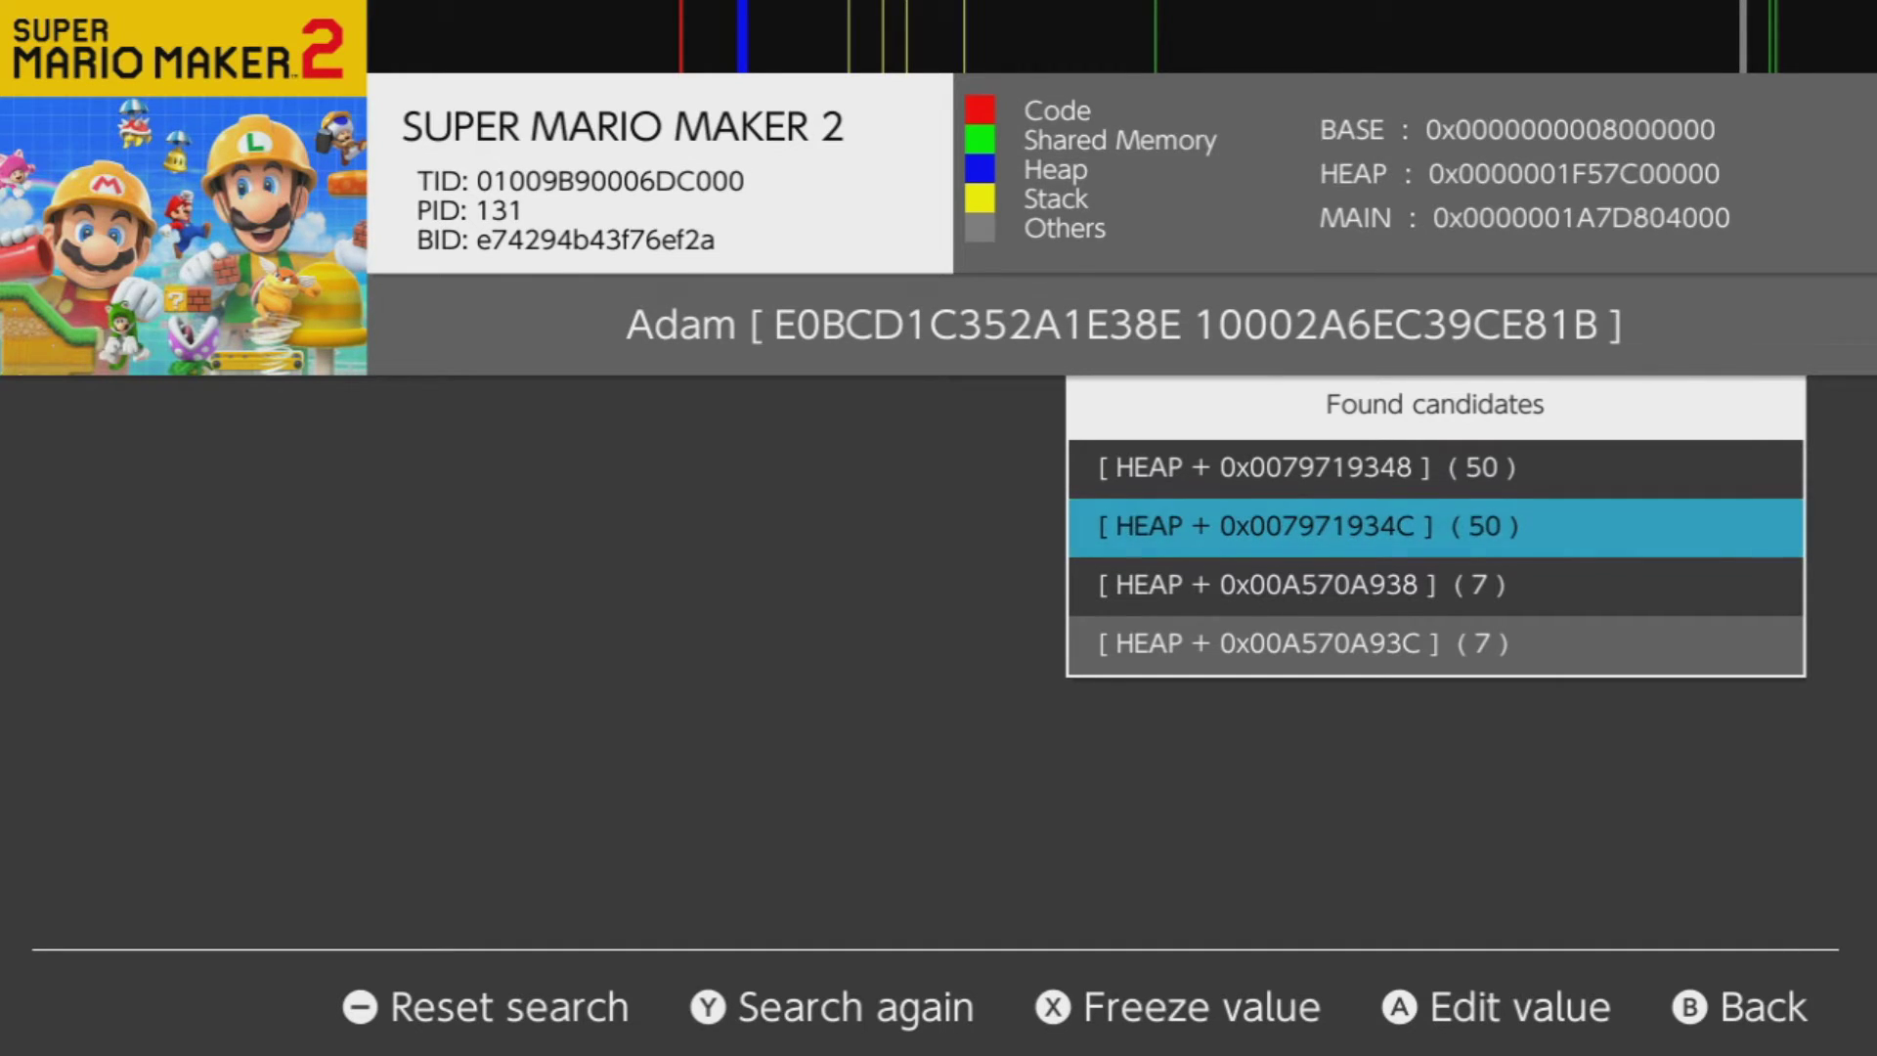
pyautogui.press('Down')
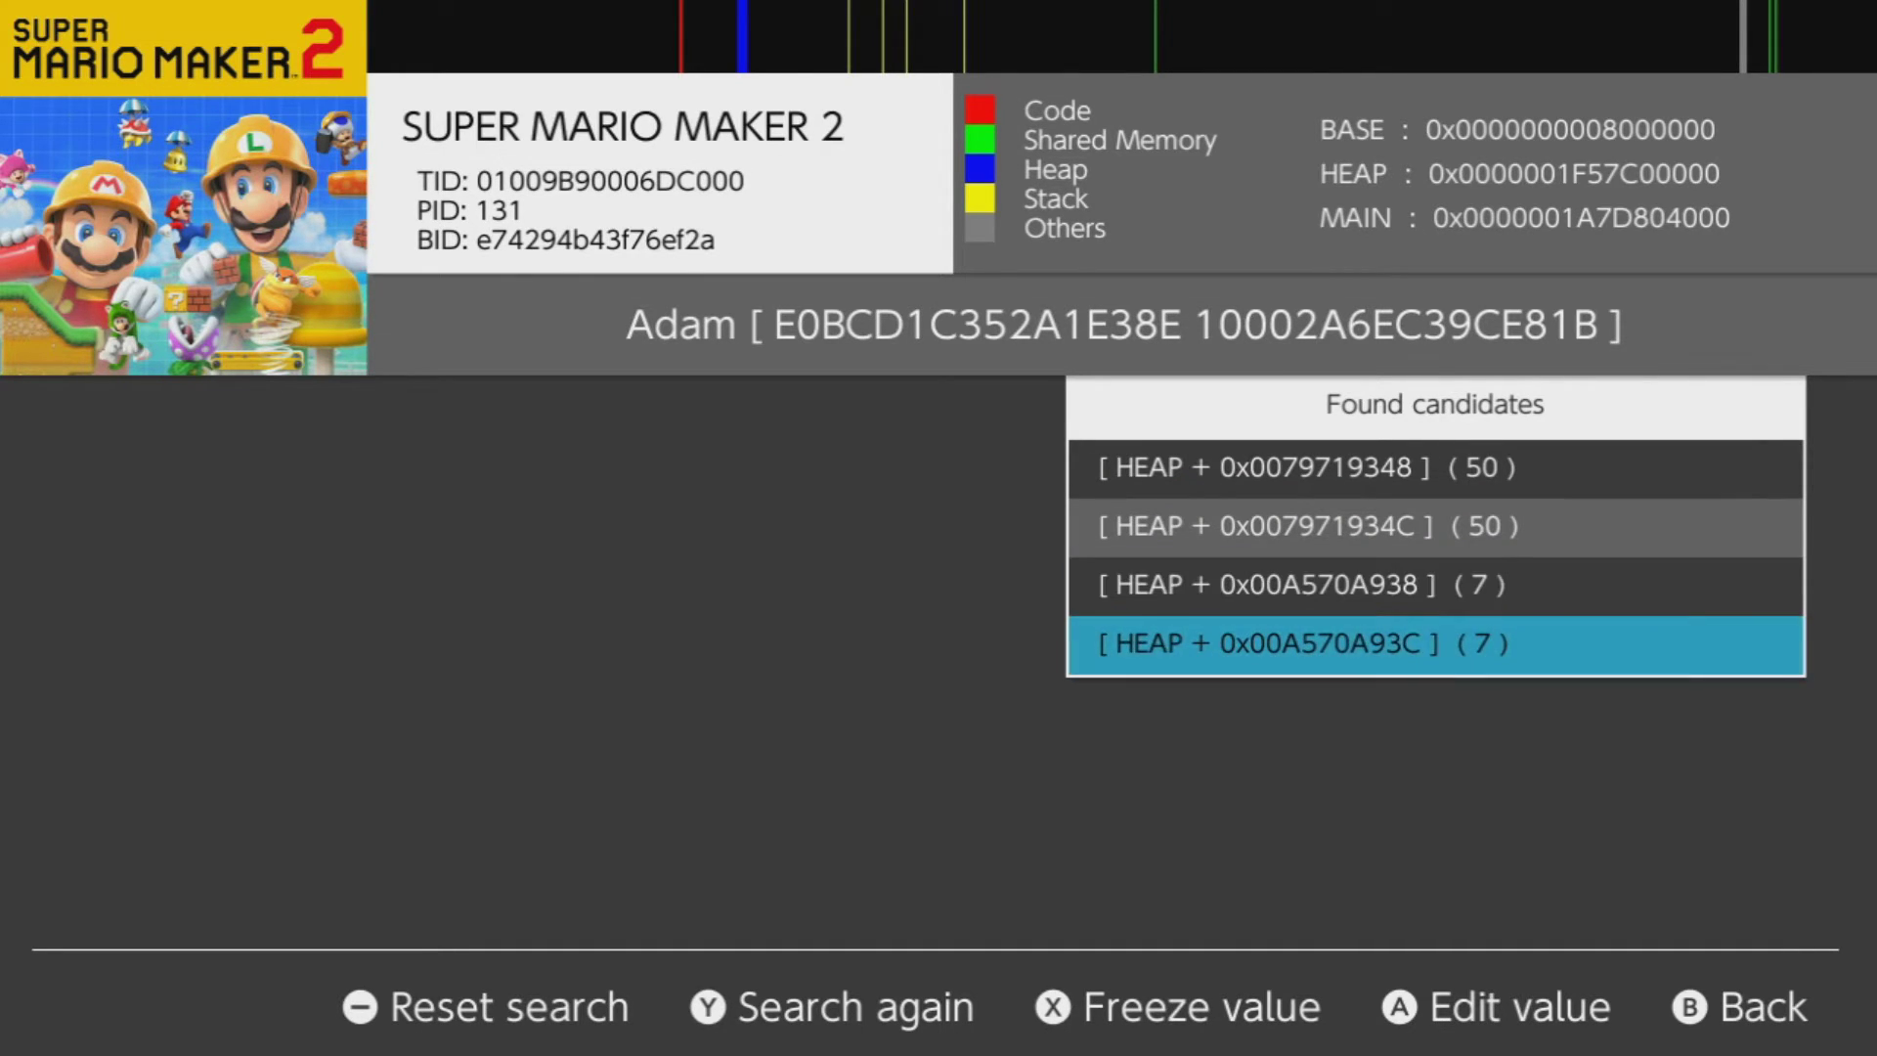
pyautogui.press('Up')
pyautogui.press('Down')
pyautogui.press('Up')
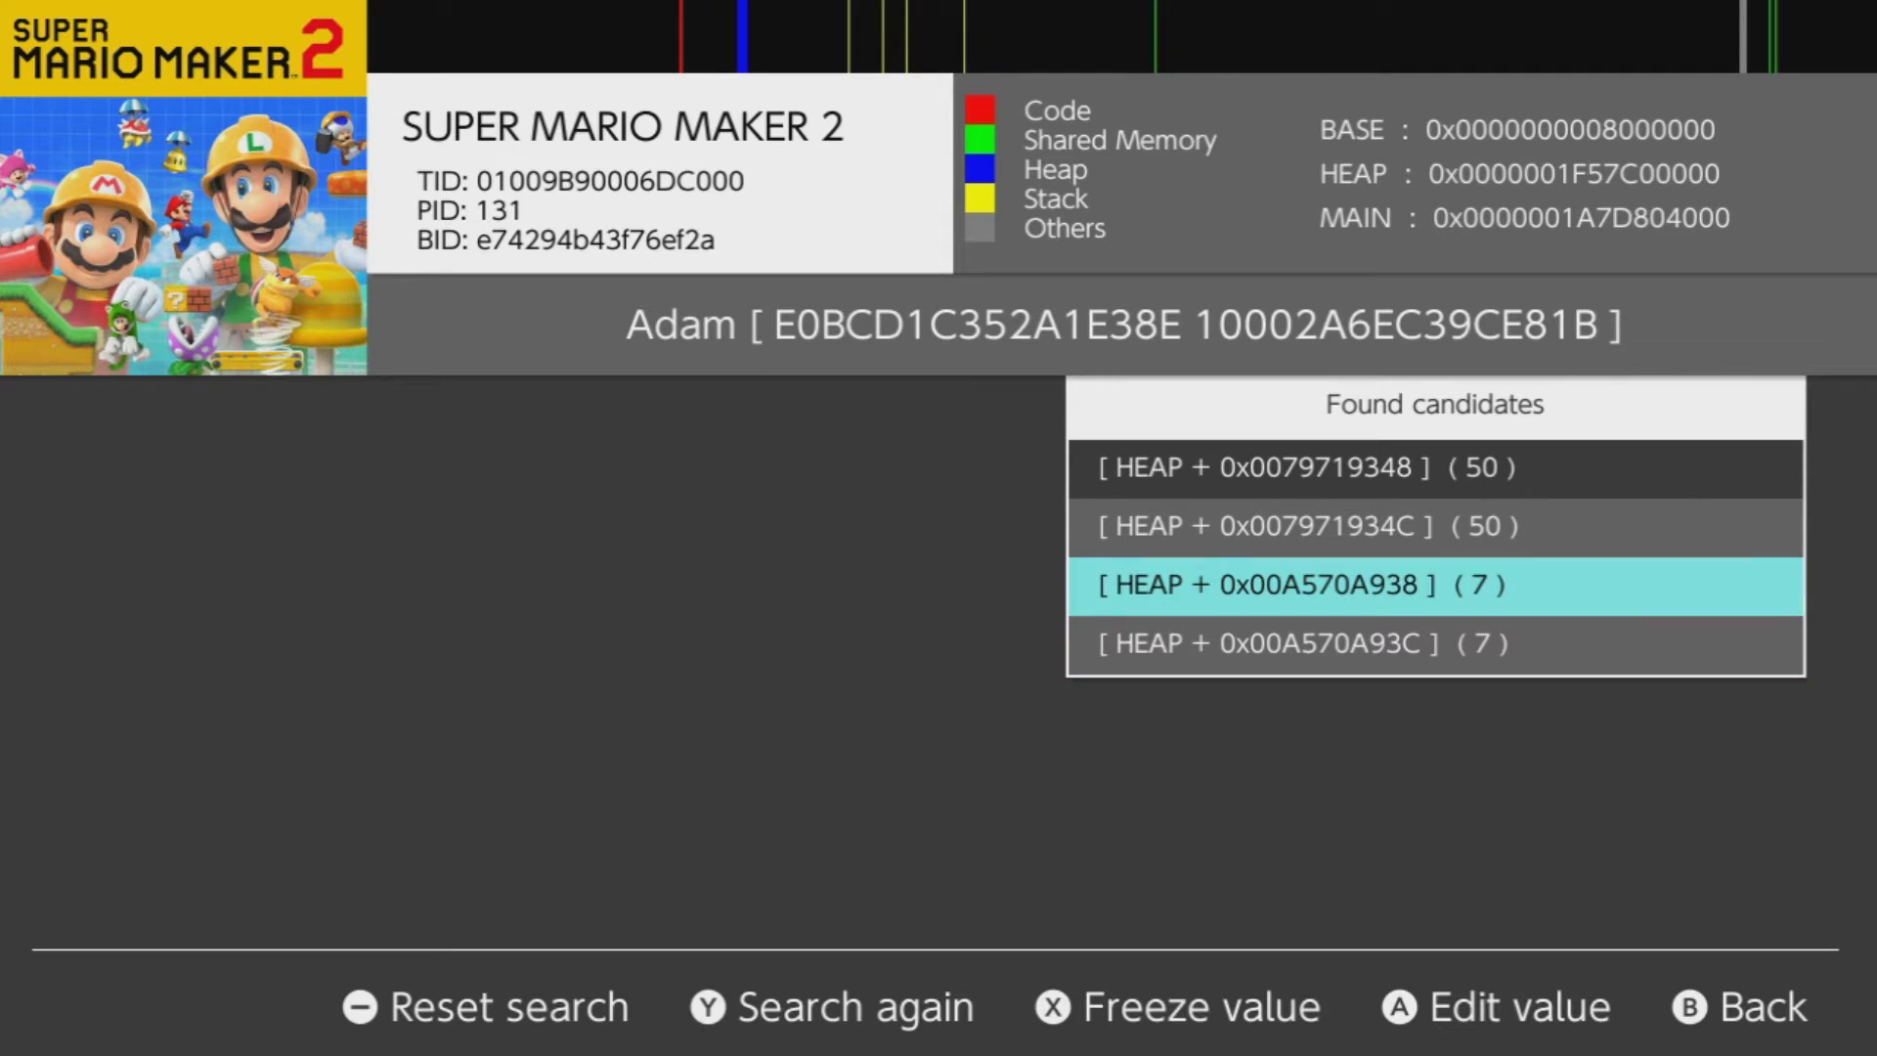
pyautogui.press('Home')
pyautogui.press('Return')
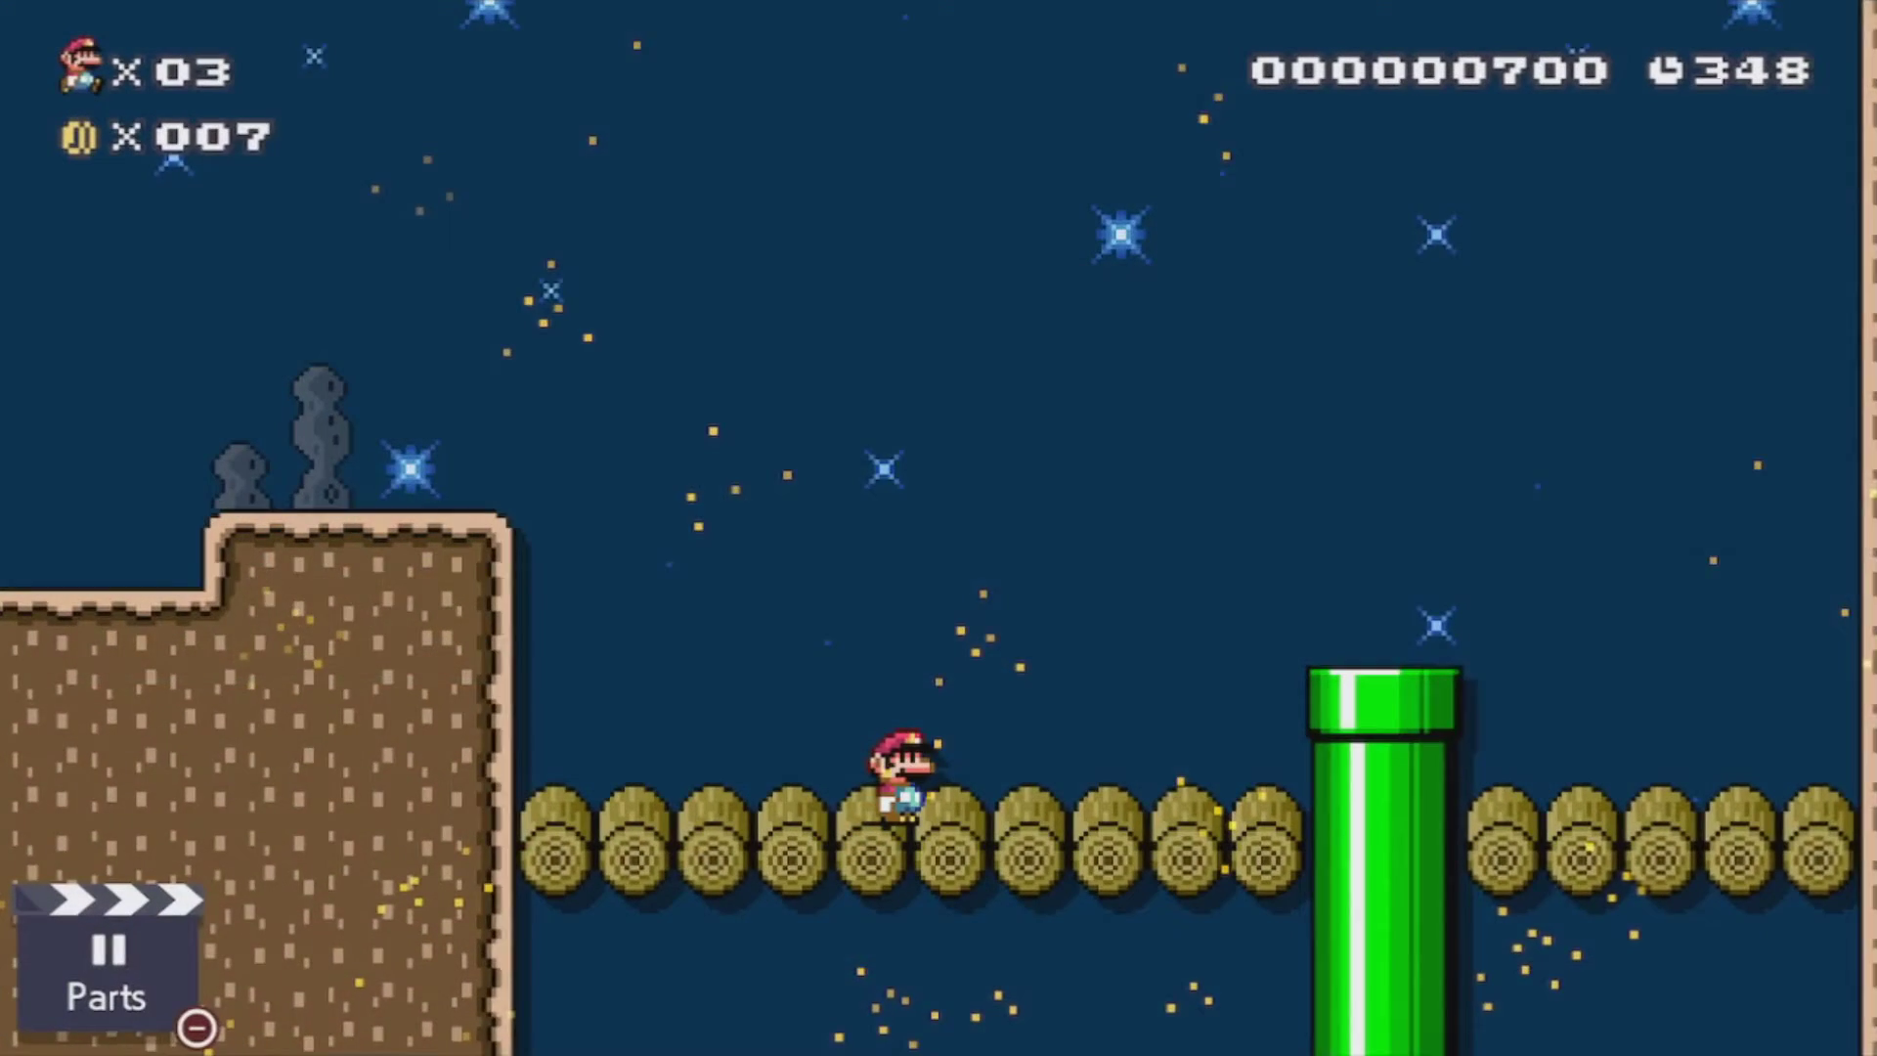
# Play back toward the level's start and collect the 10-coin on the tall log-topped pillar
pyautogui.press('Left')
pyautogui.press('space')
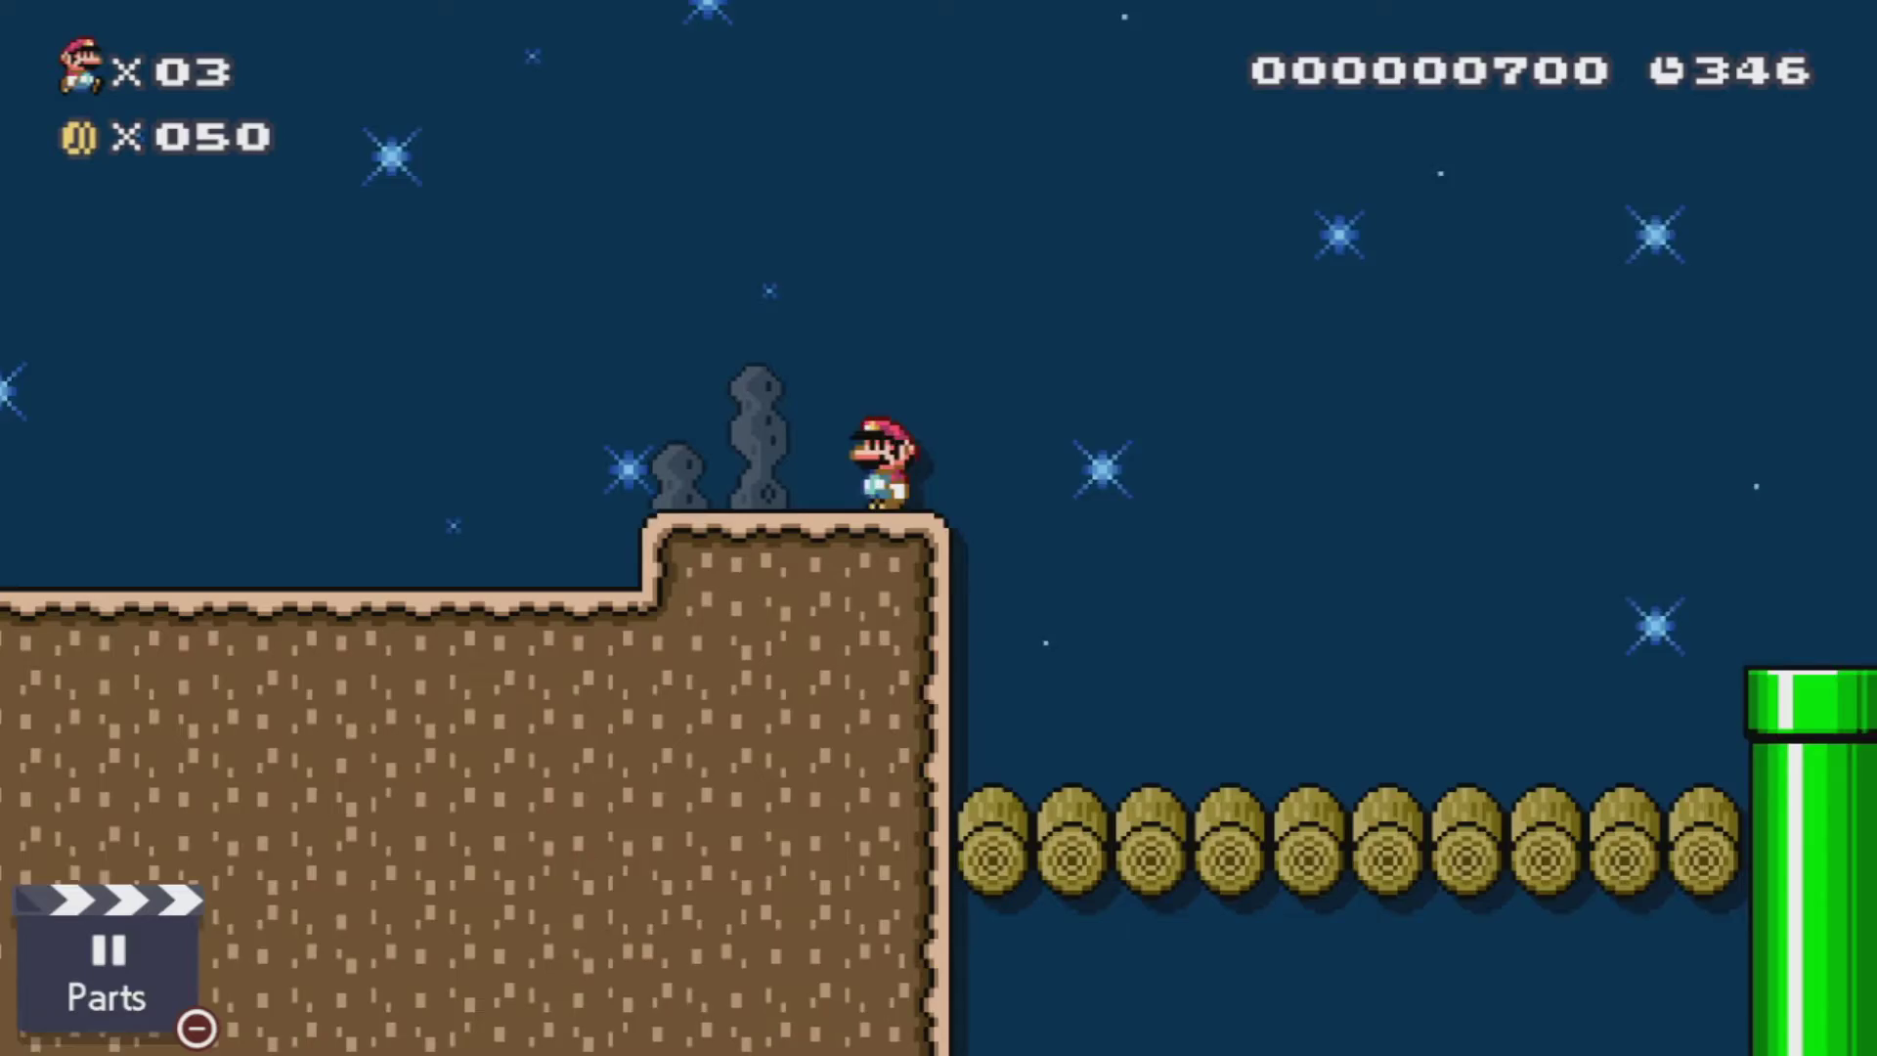
pyautogui.press('space')
pyautogui.press('Right')
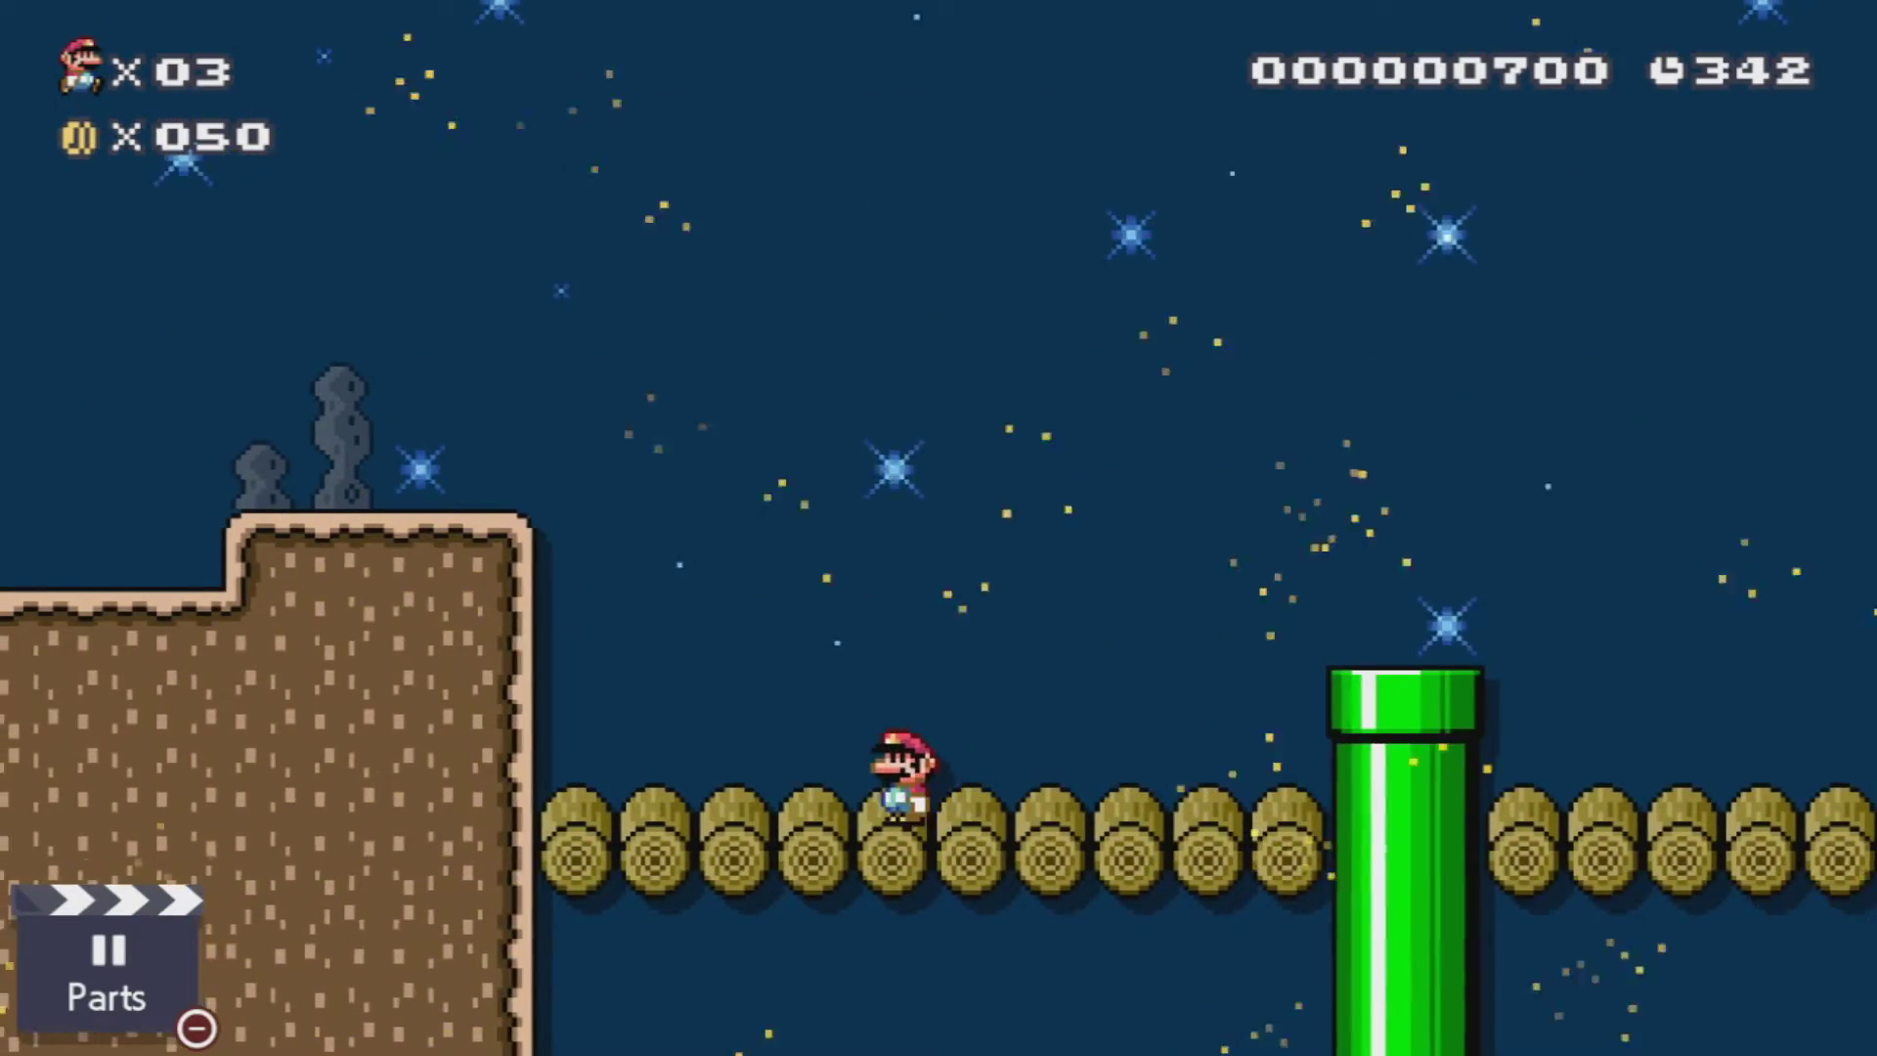
pyautogui.press('space')
pyautogui.press('Left')
pyautogui.press('space')
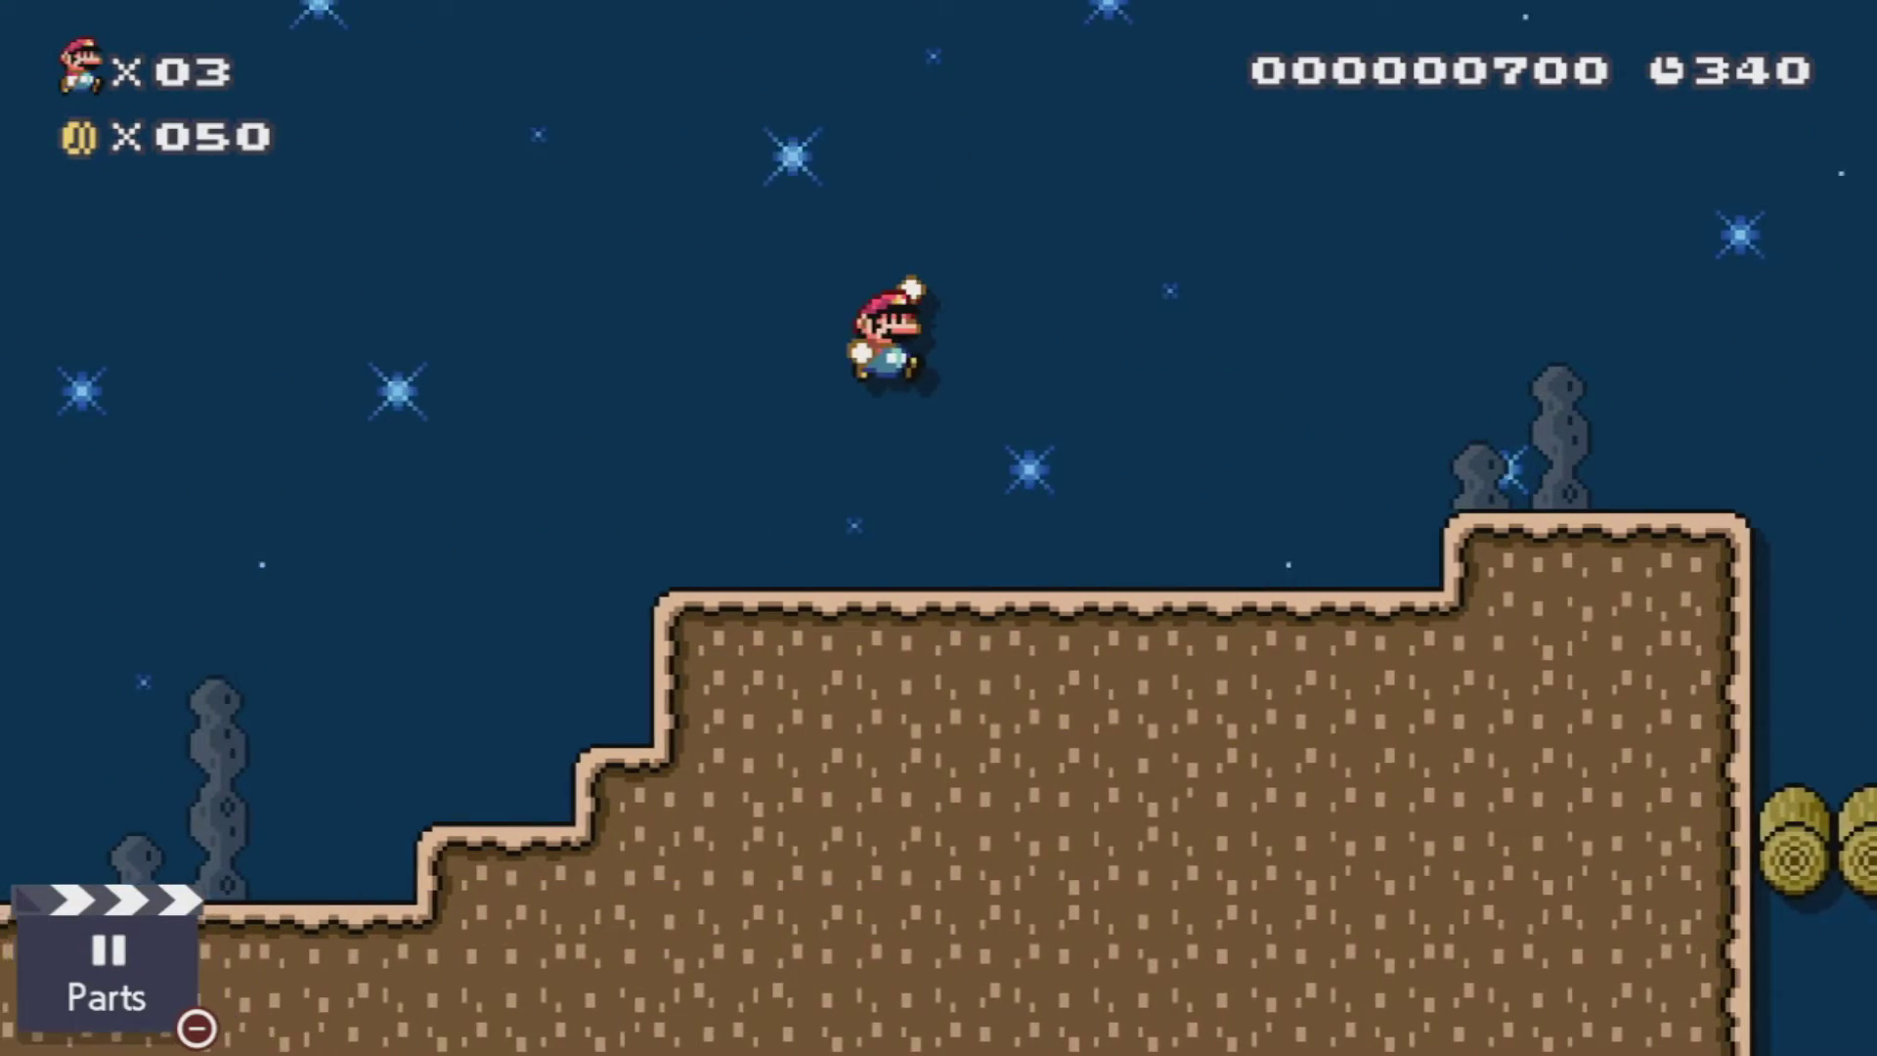
pyautogui.press('Right')
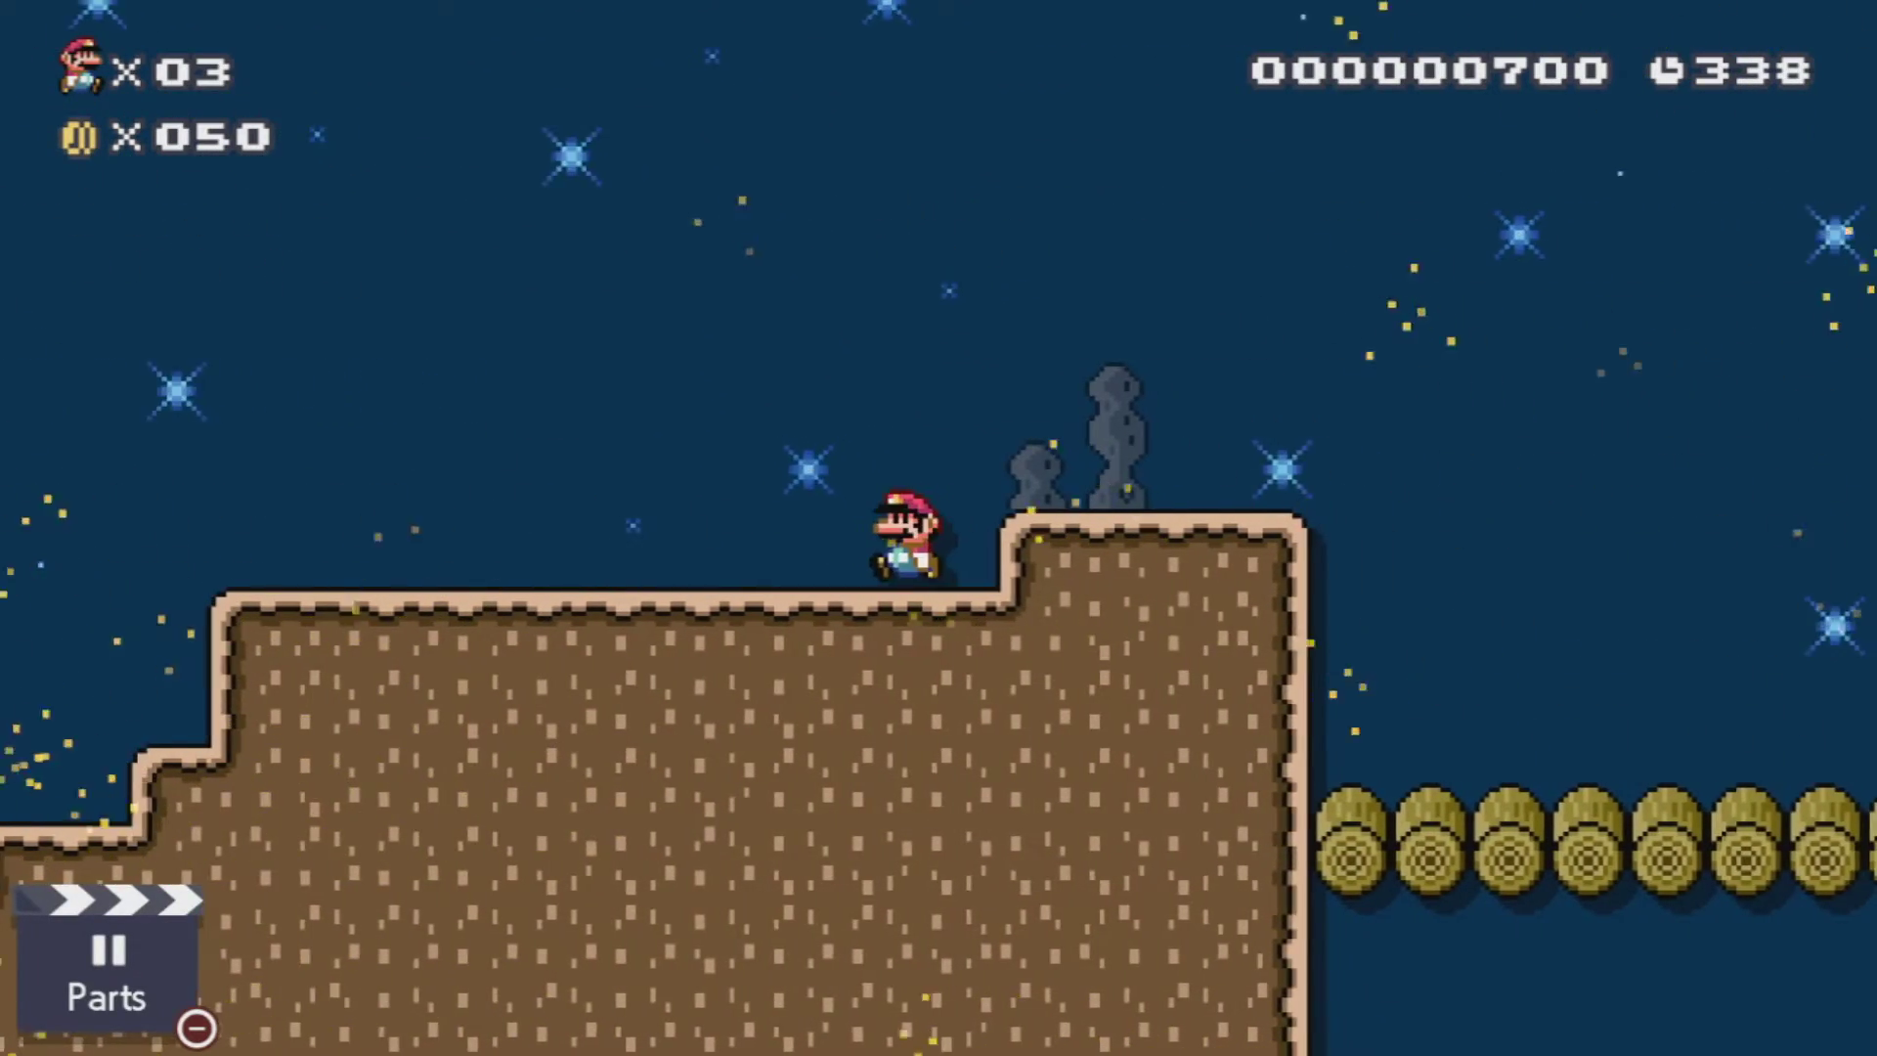
pyautogui.press('Left')
pyautogui.press('space')
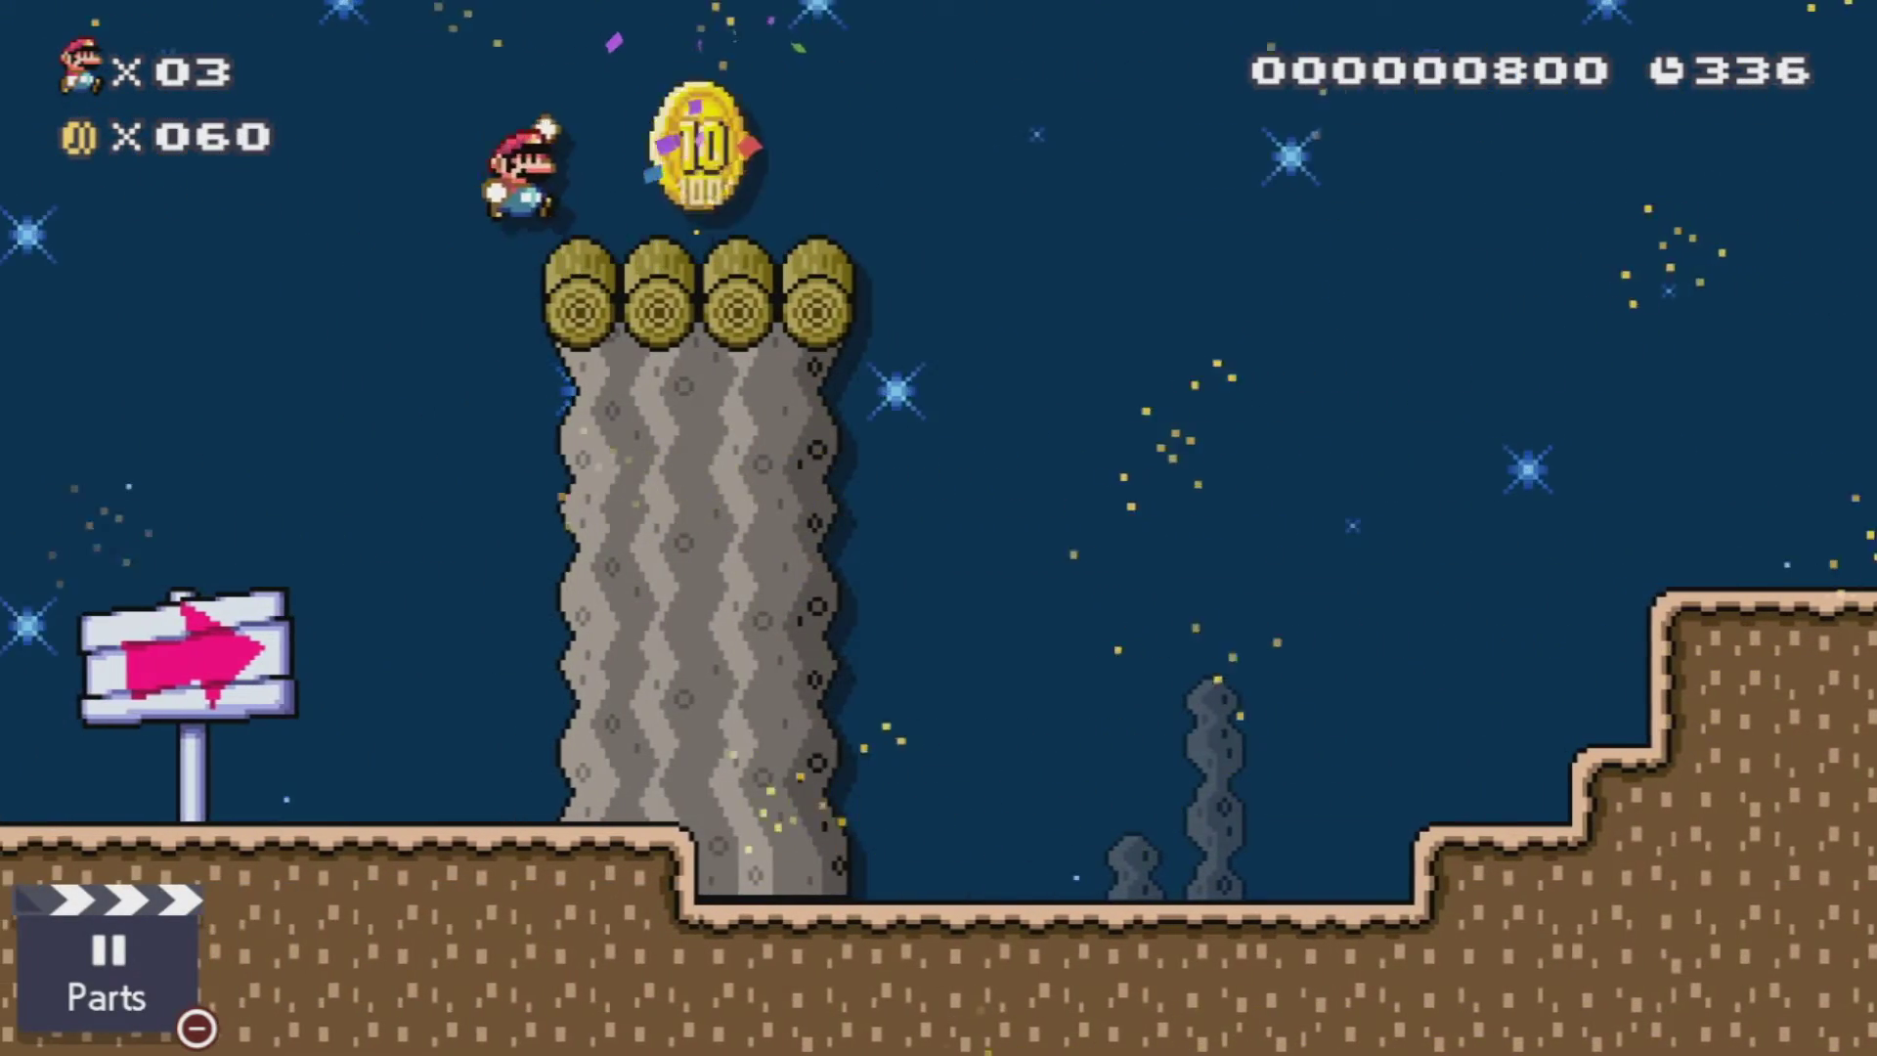
pyautogui.press('Right')
pyautogui.press('space')
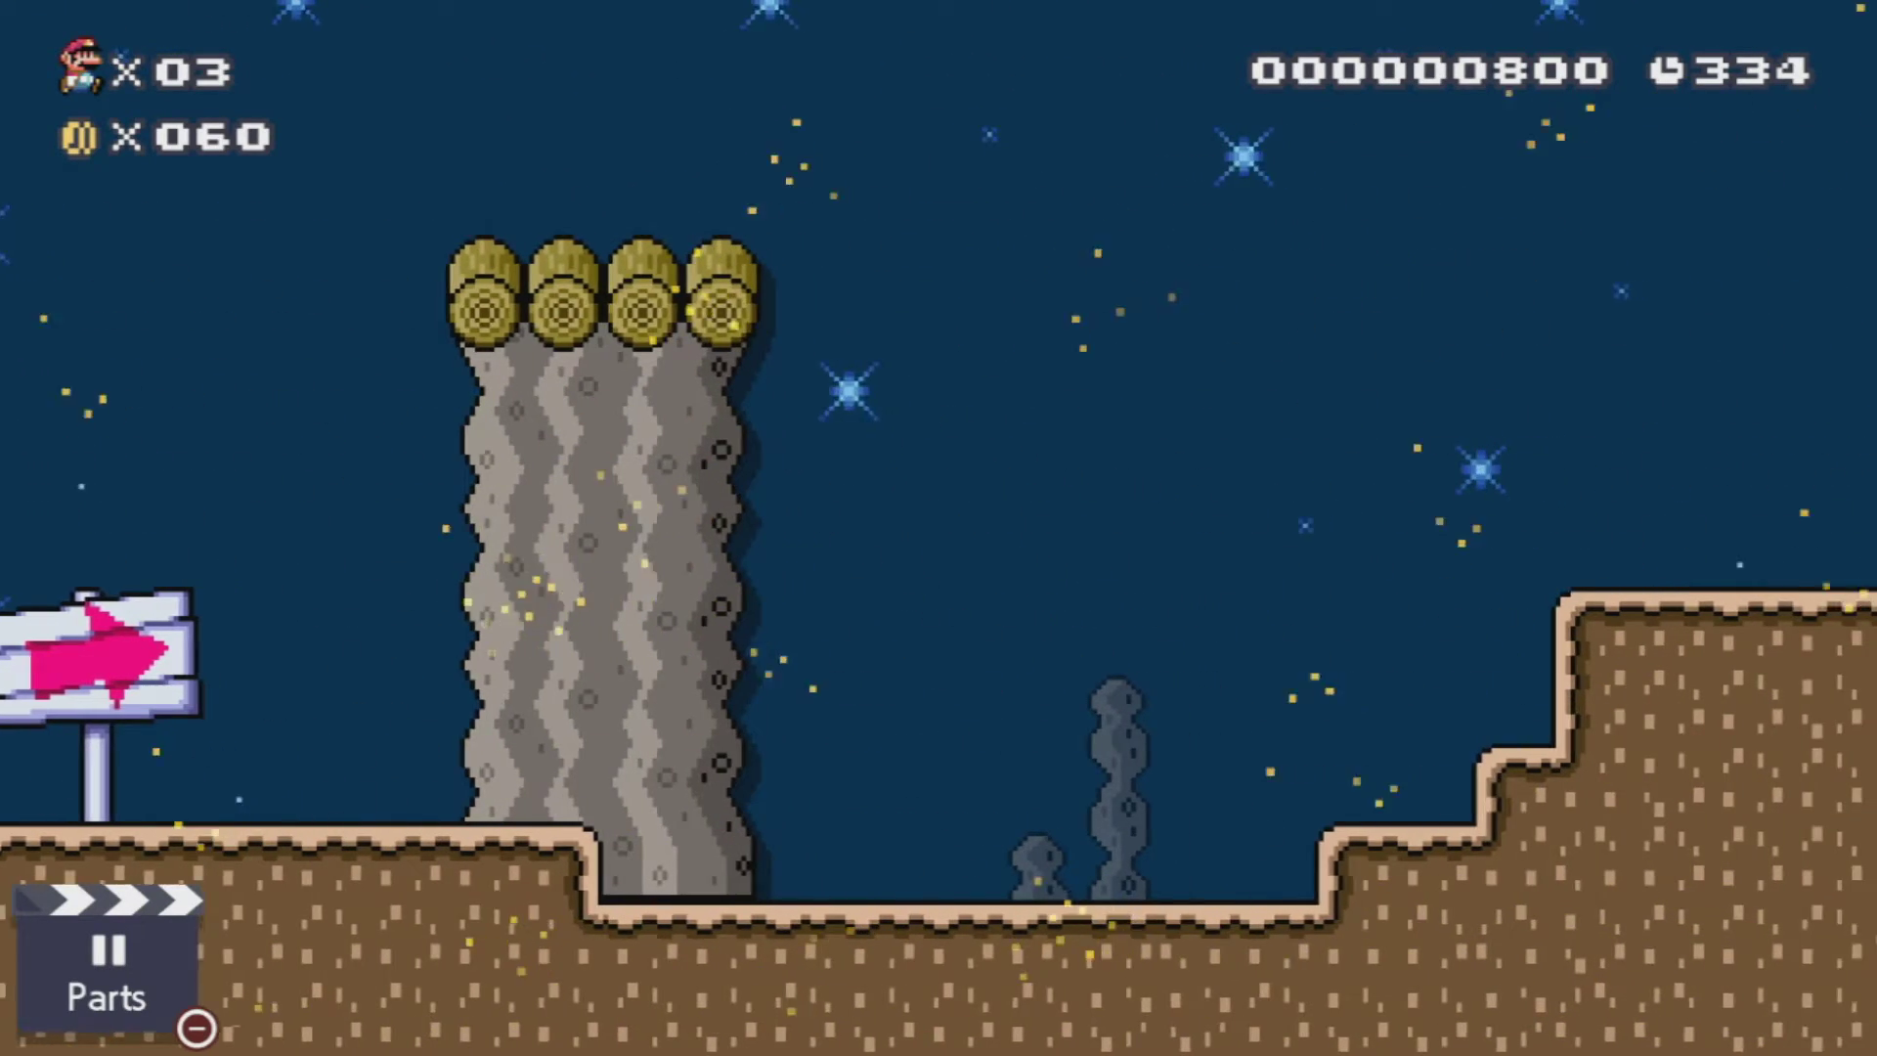
pyautogui.press('Left')
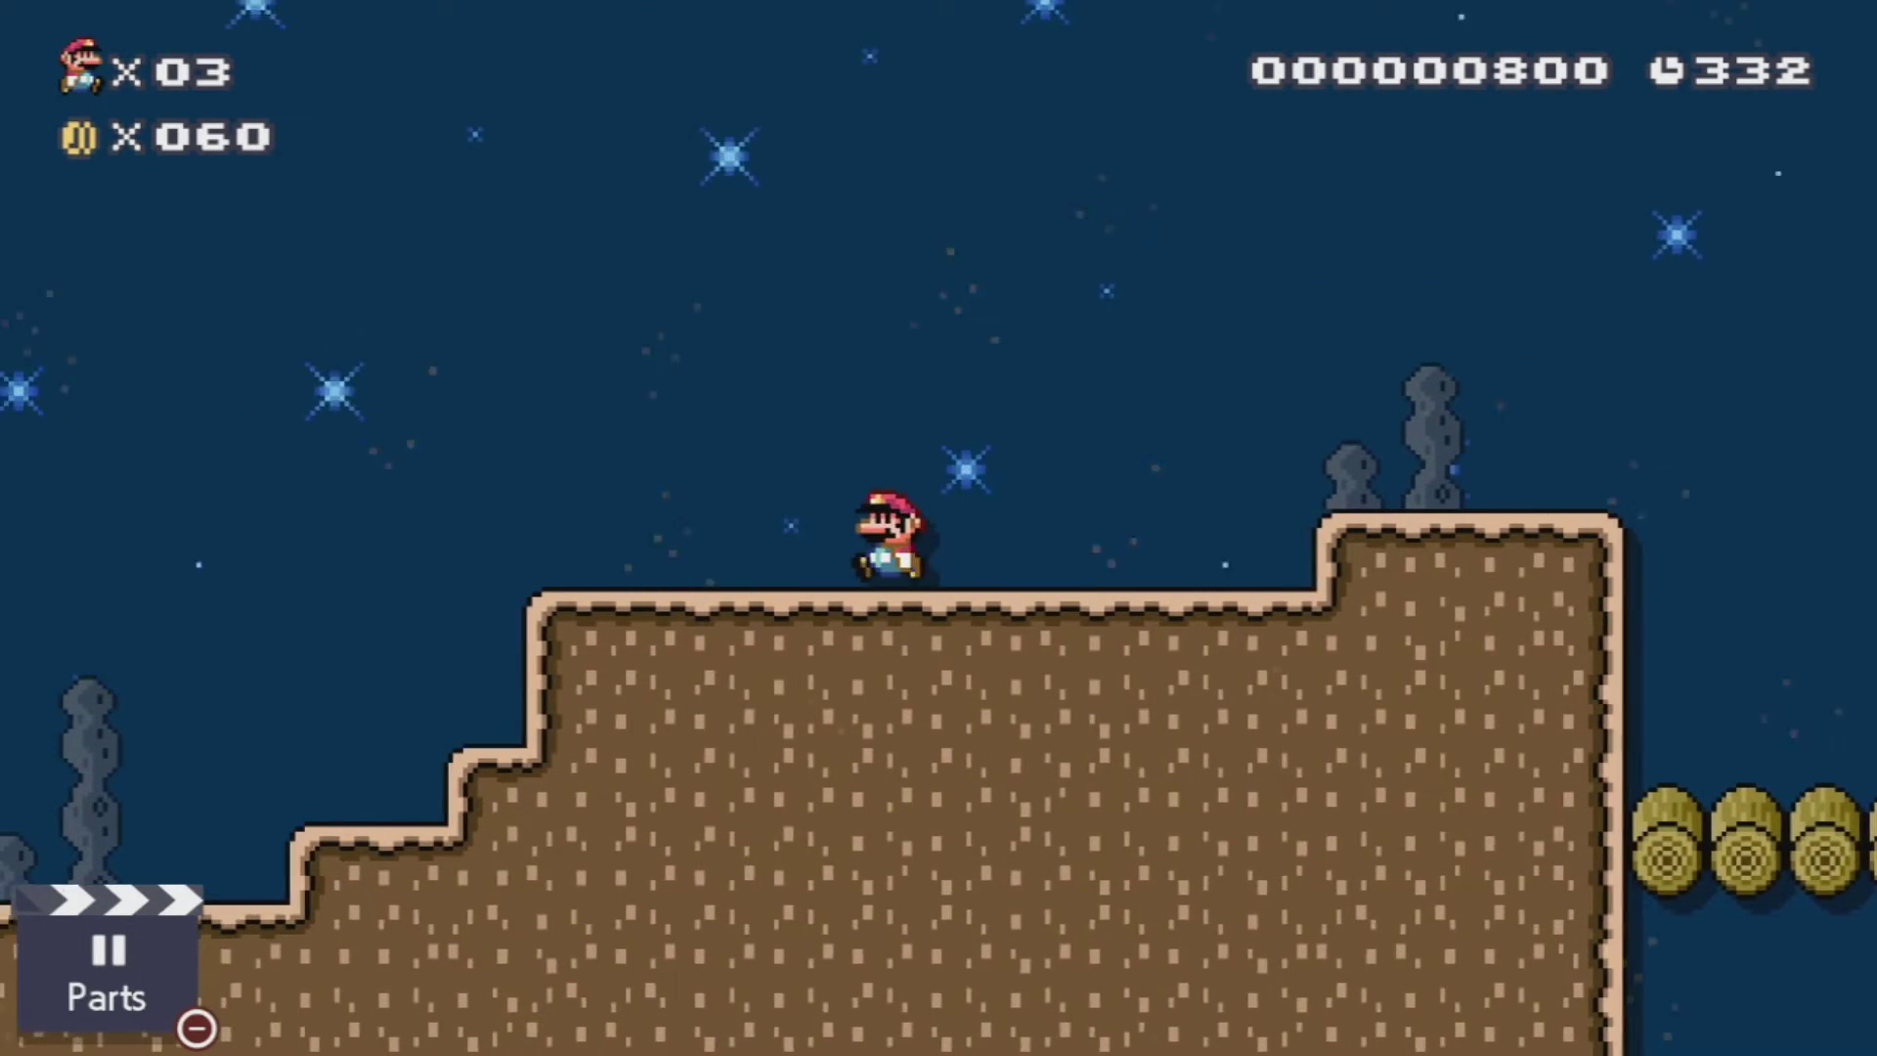
pyautogui.press('space')
pyautogui.press('Right')
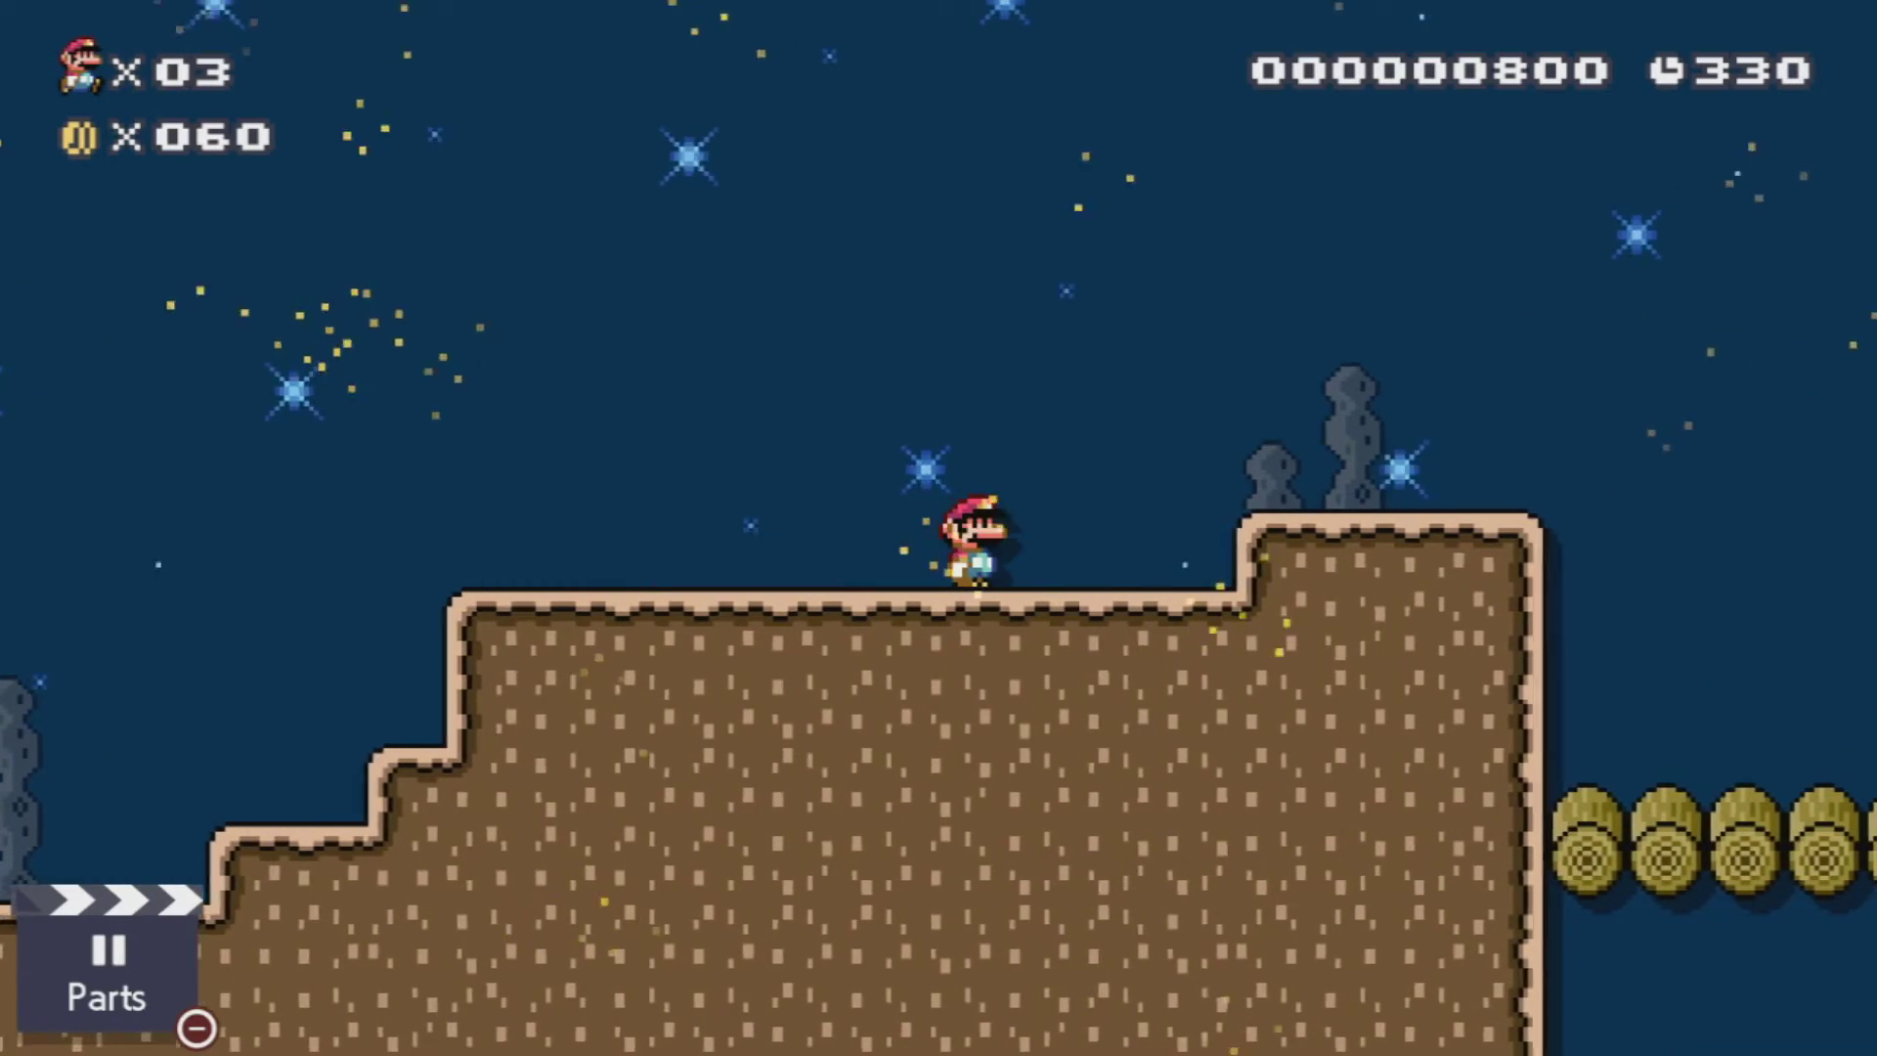
pyautogui.press('Right')
pyautogui.press('space')
pyautogui.press('Left')
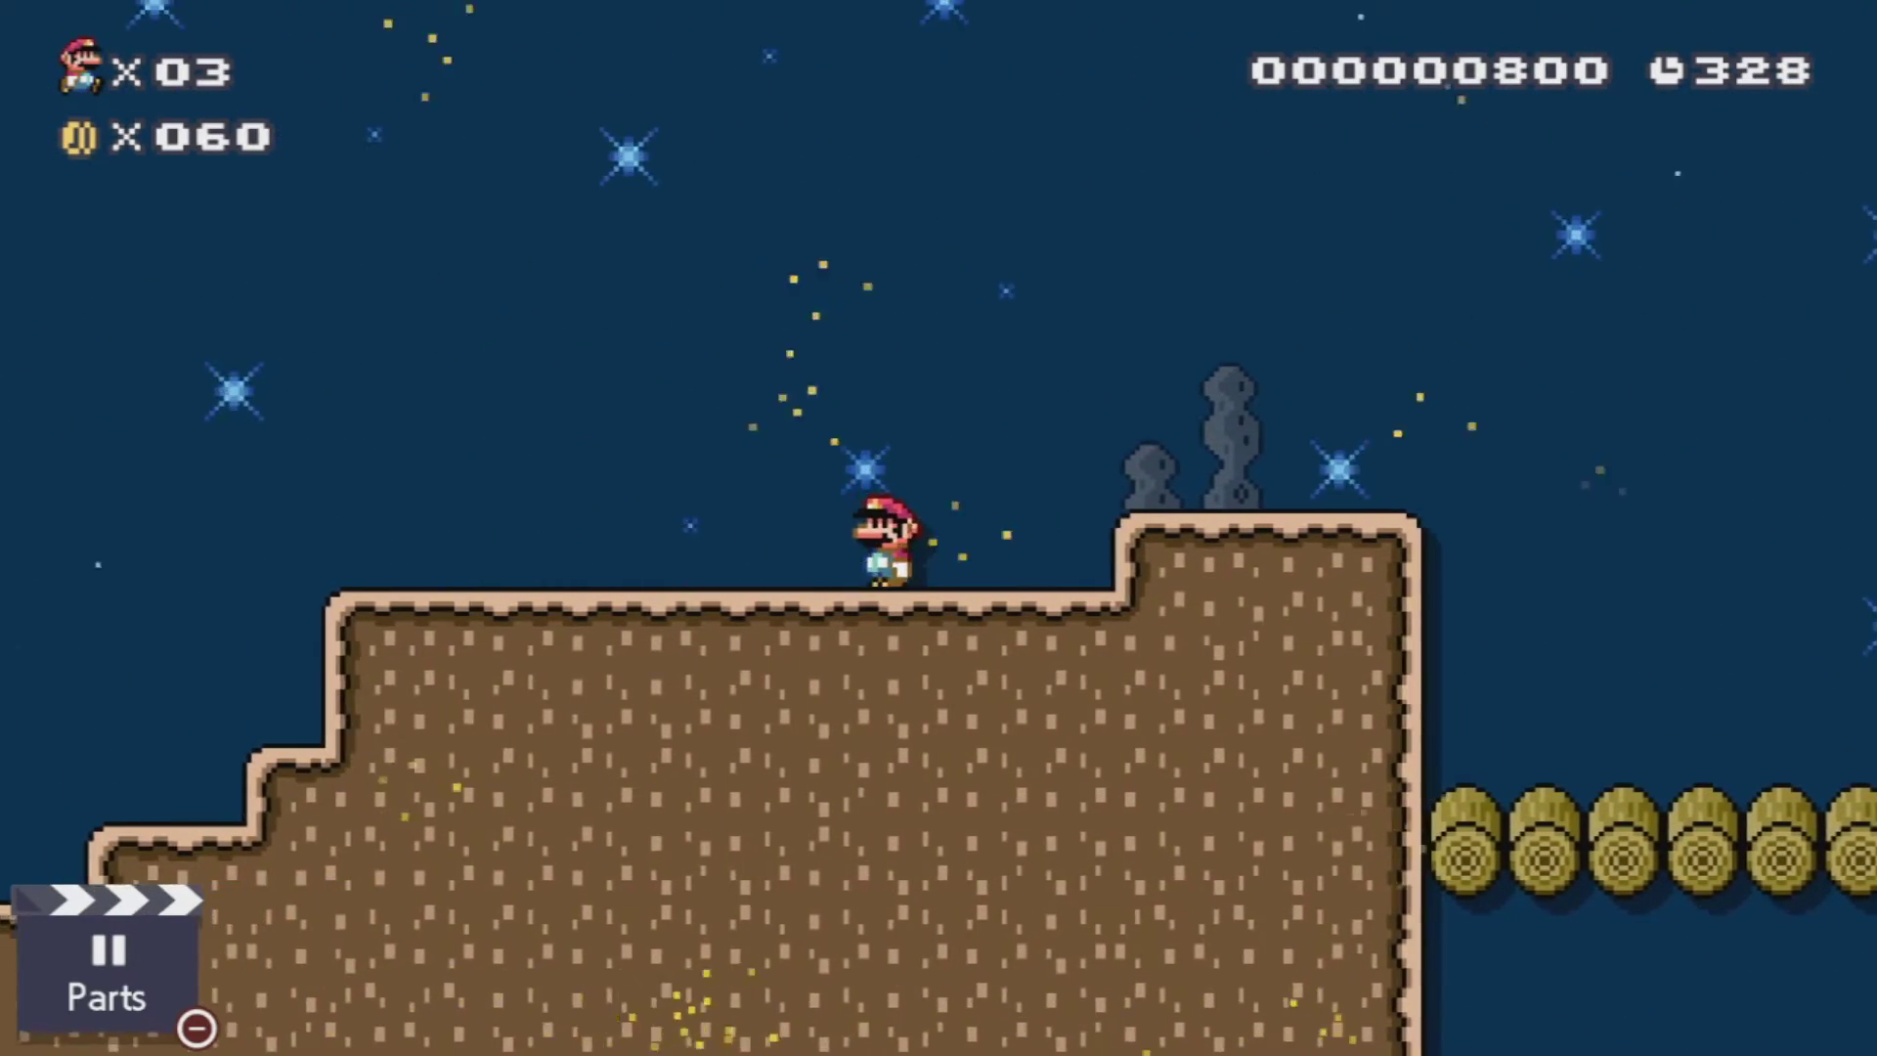
pyautogui.press('Left')
pyautogui.press('space')
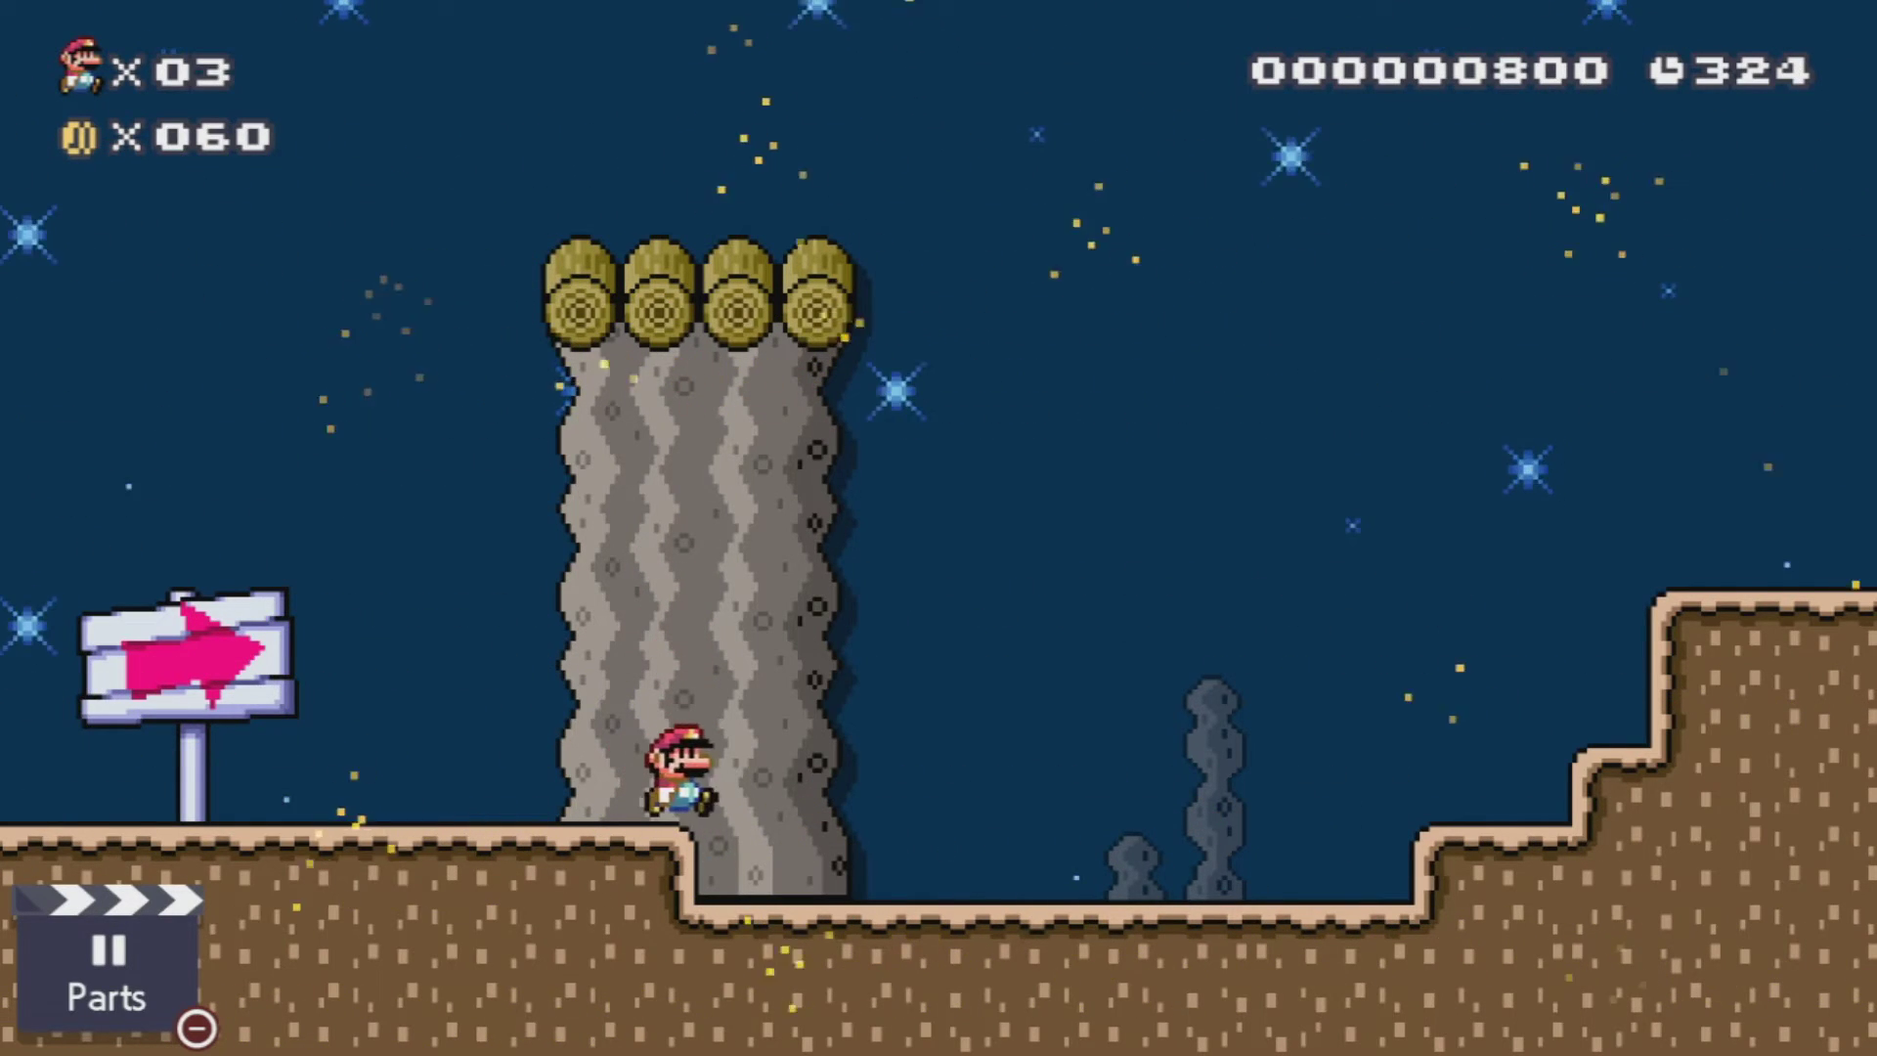
pyautogui.press('Right')
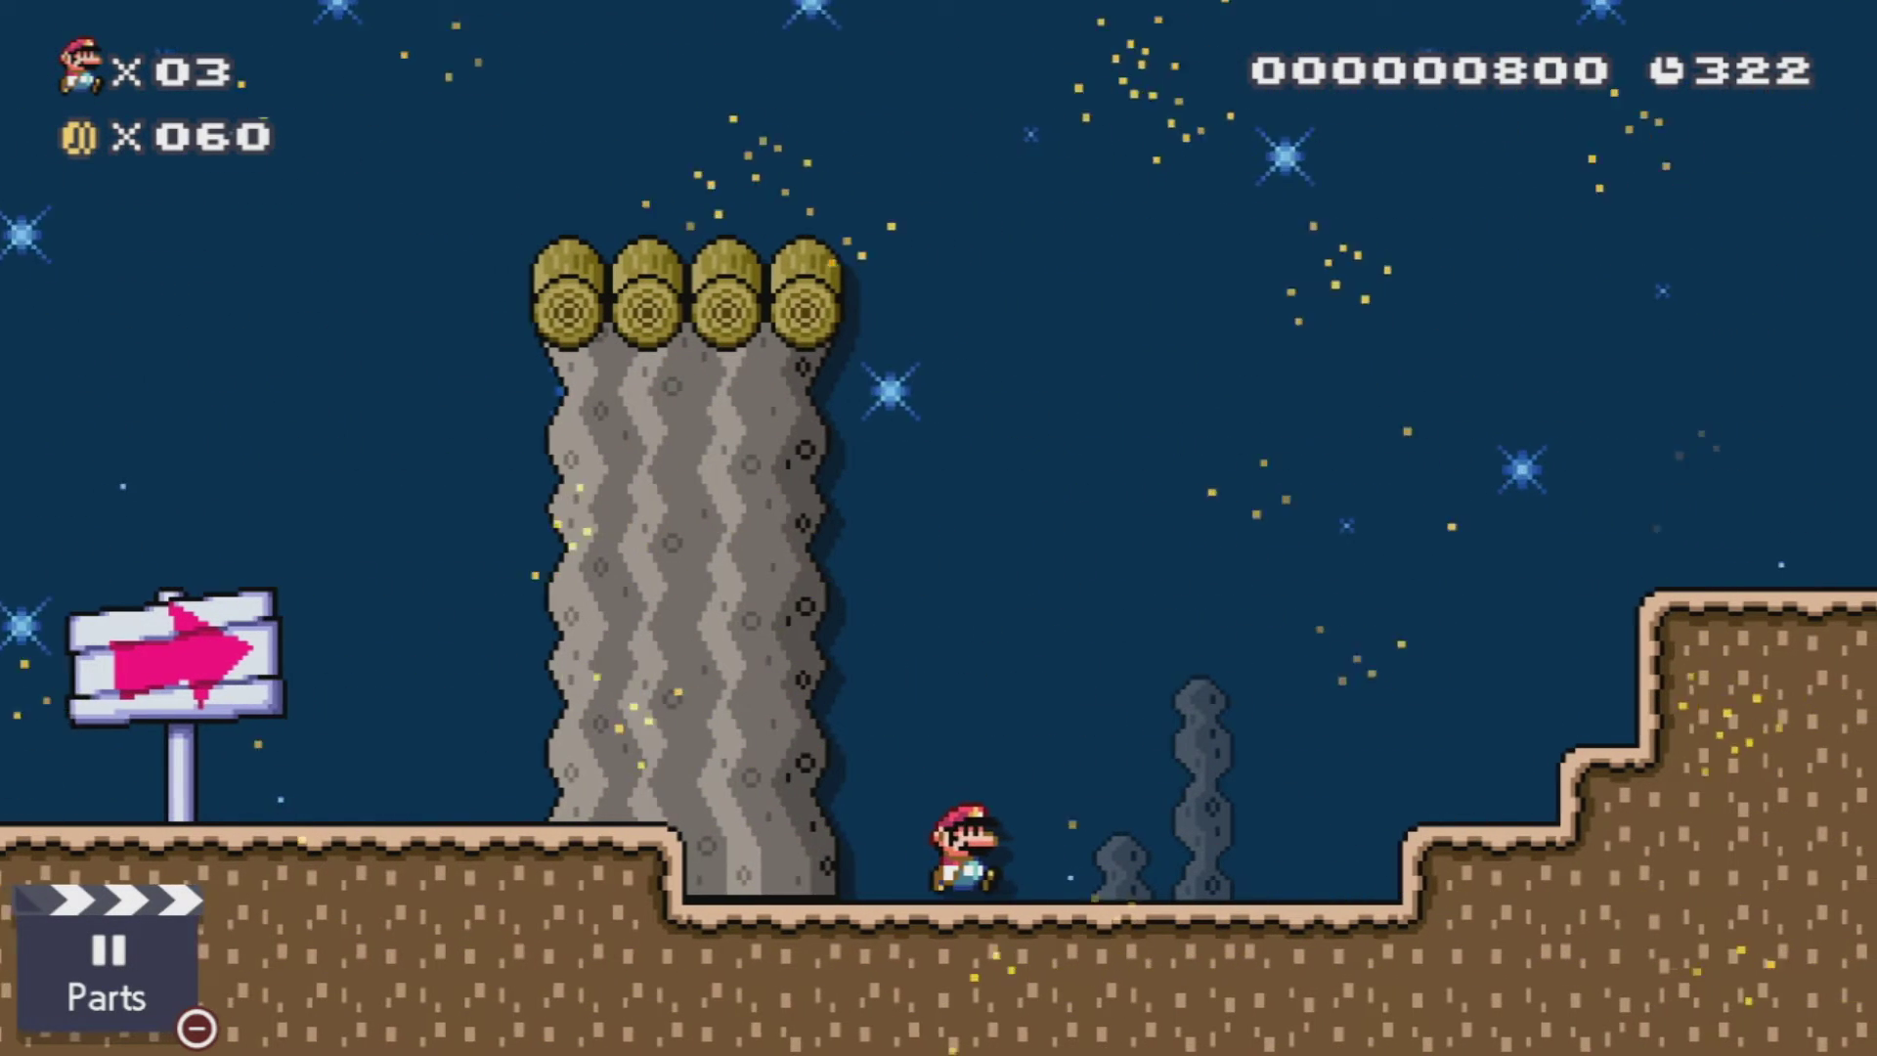
pyautogui.press('Right')
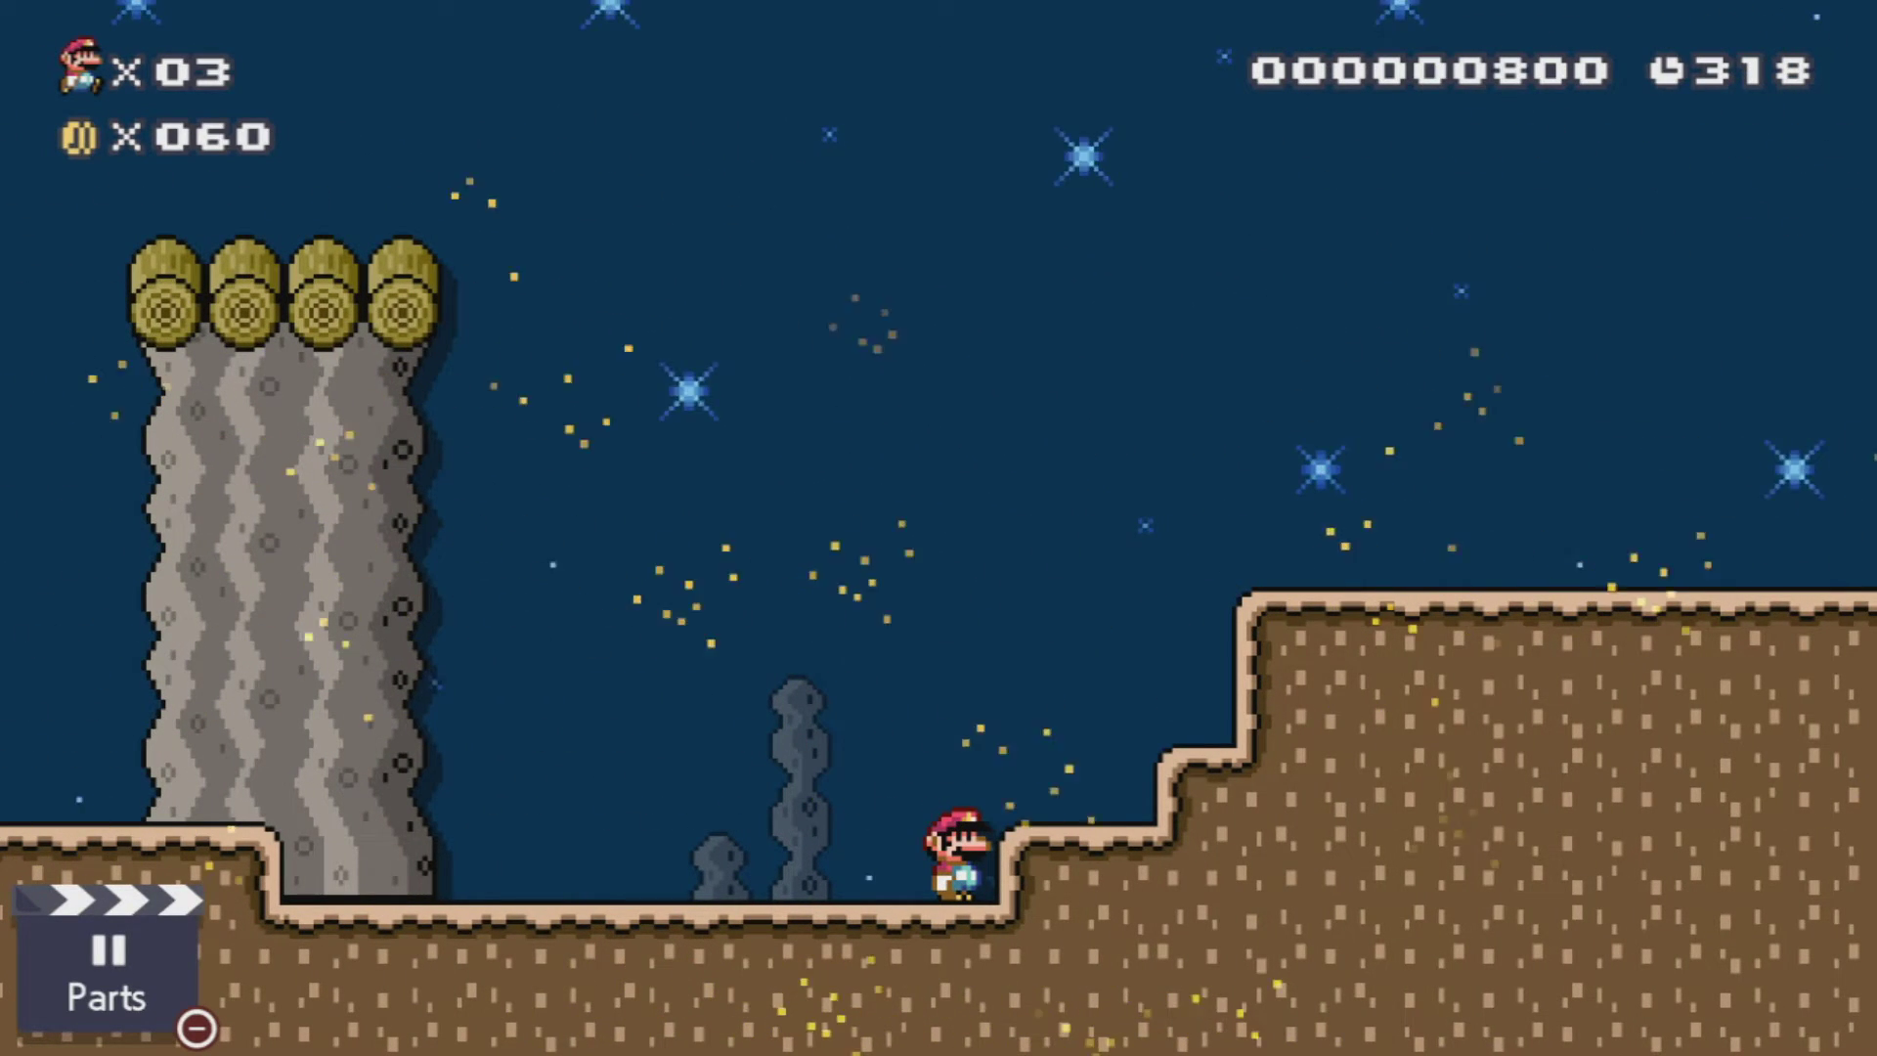
pyautogui.press('space')
pyautogui.press('Right')
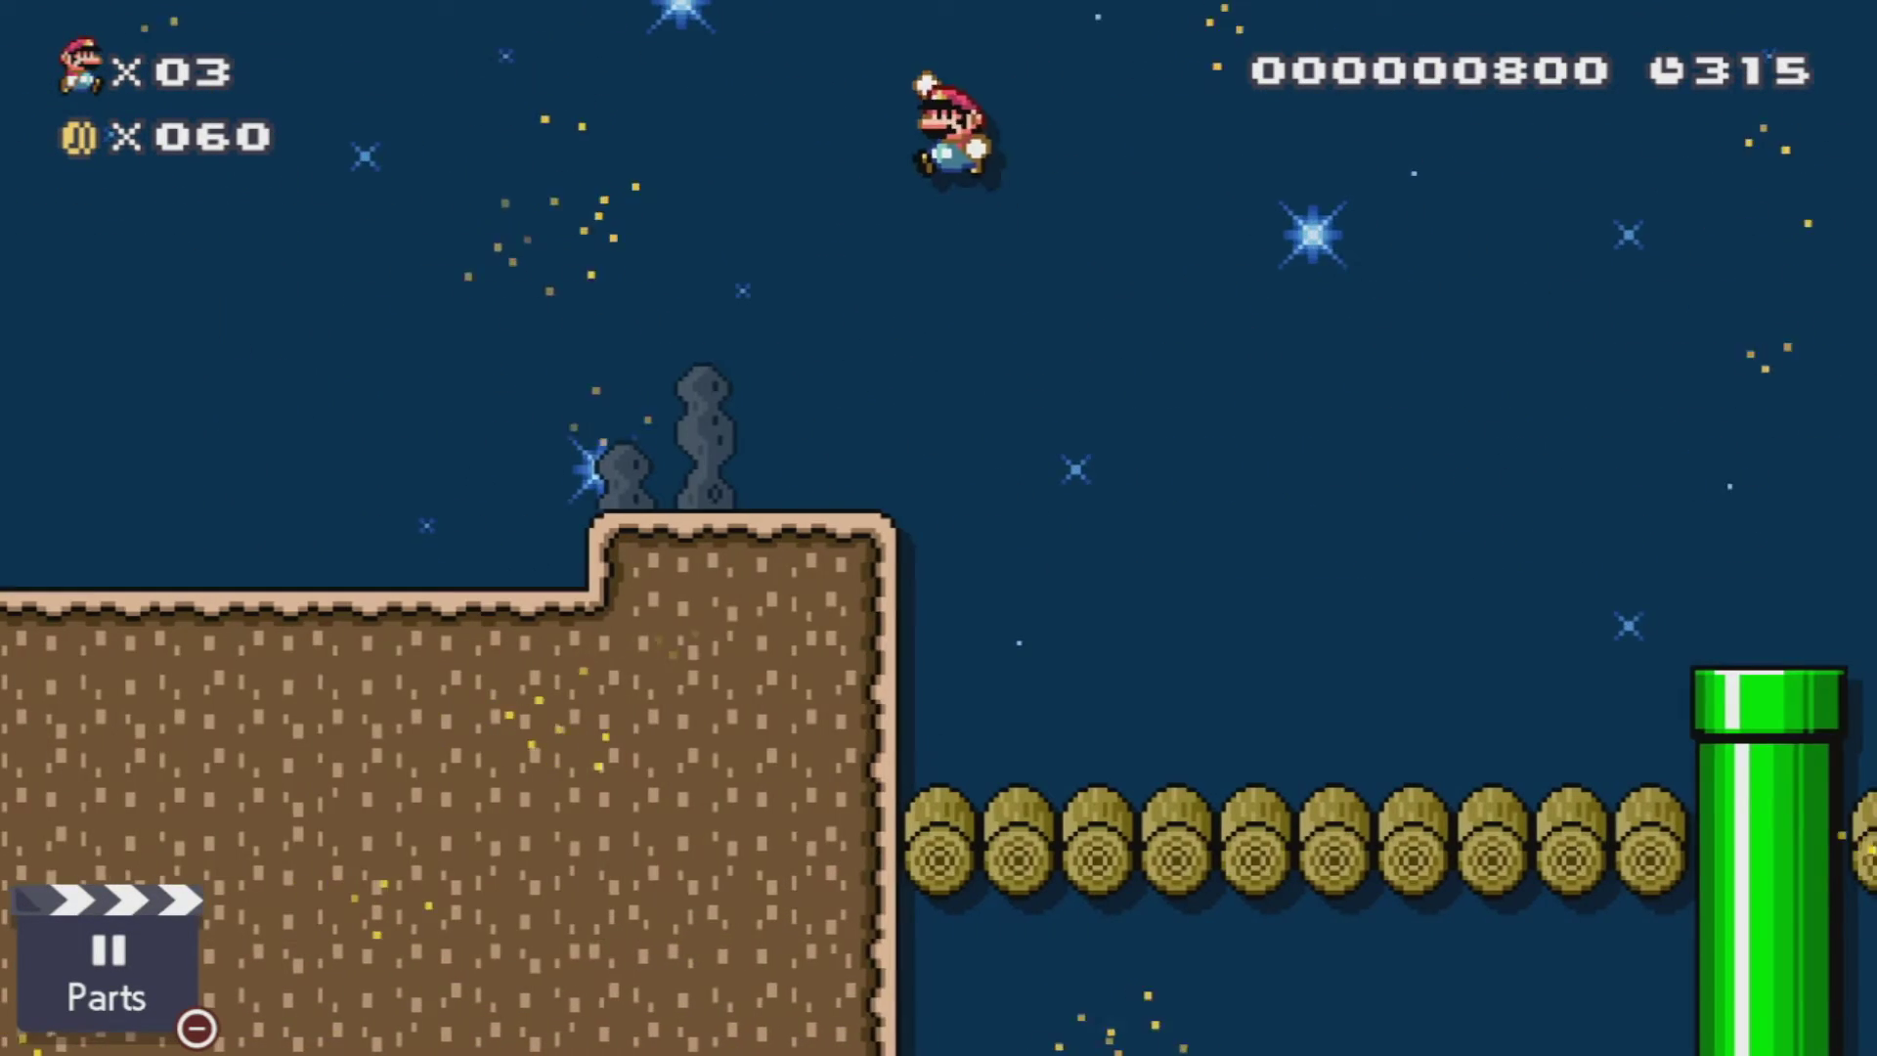
pyautogui.press('Left')
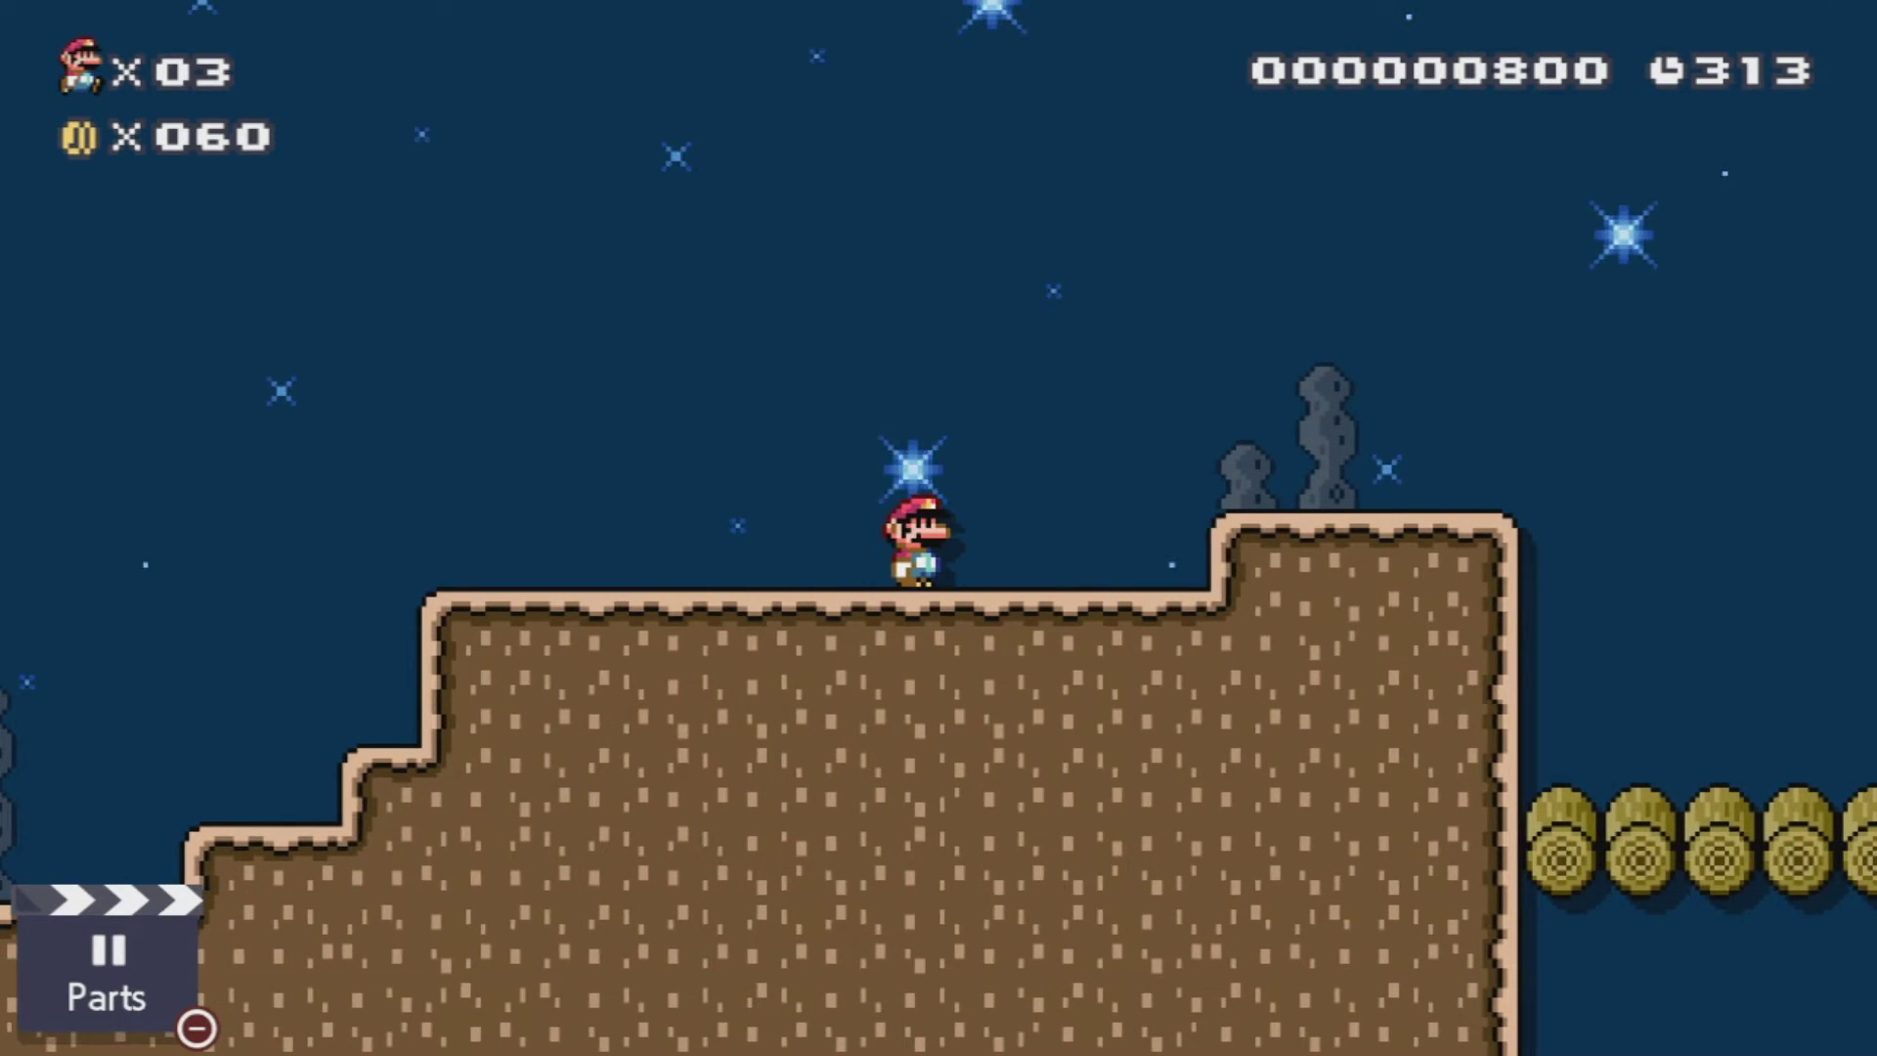
# Switch from the game to EdiZon and reopen the found memory candidates for Super Mario Maker 2
pyautogui.press('Home')
pyautogui.press('Down')
pyautogui.press('Right')
pyautogui.press('Right')
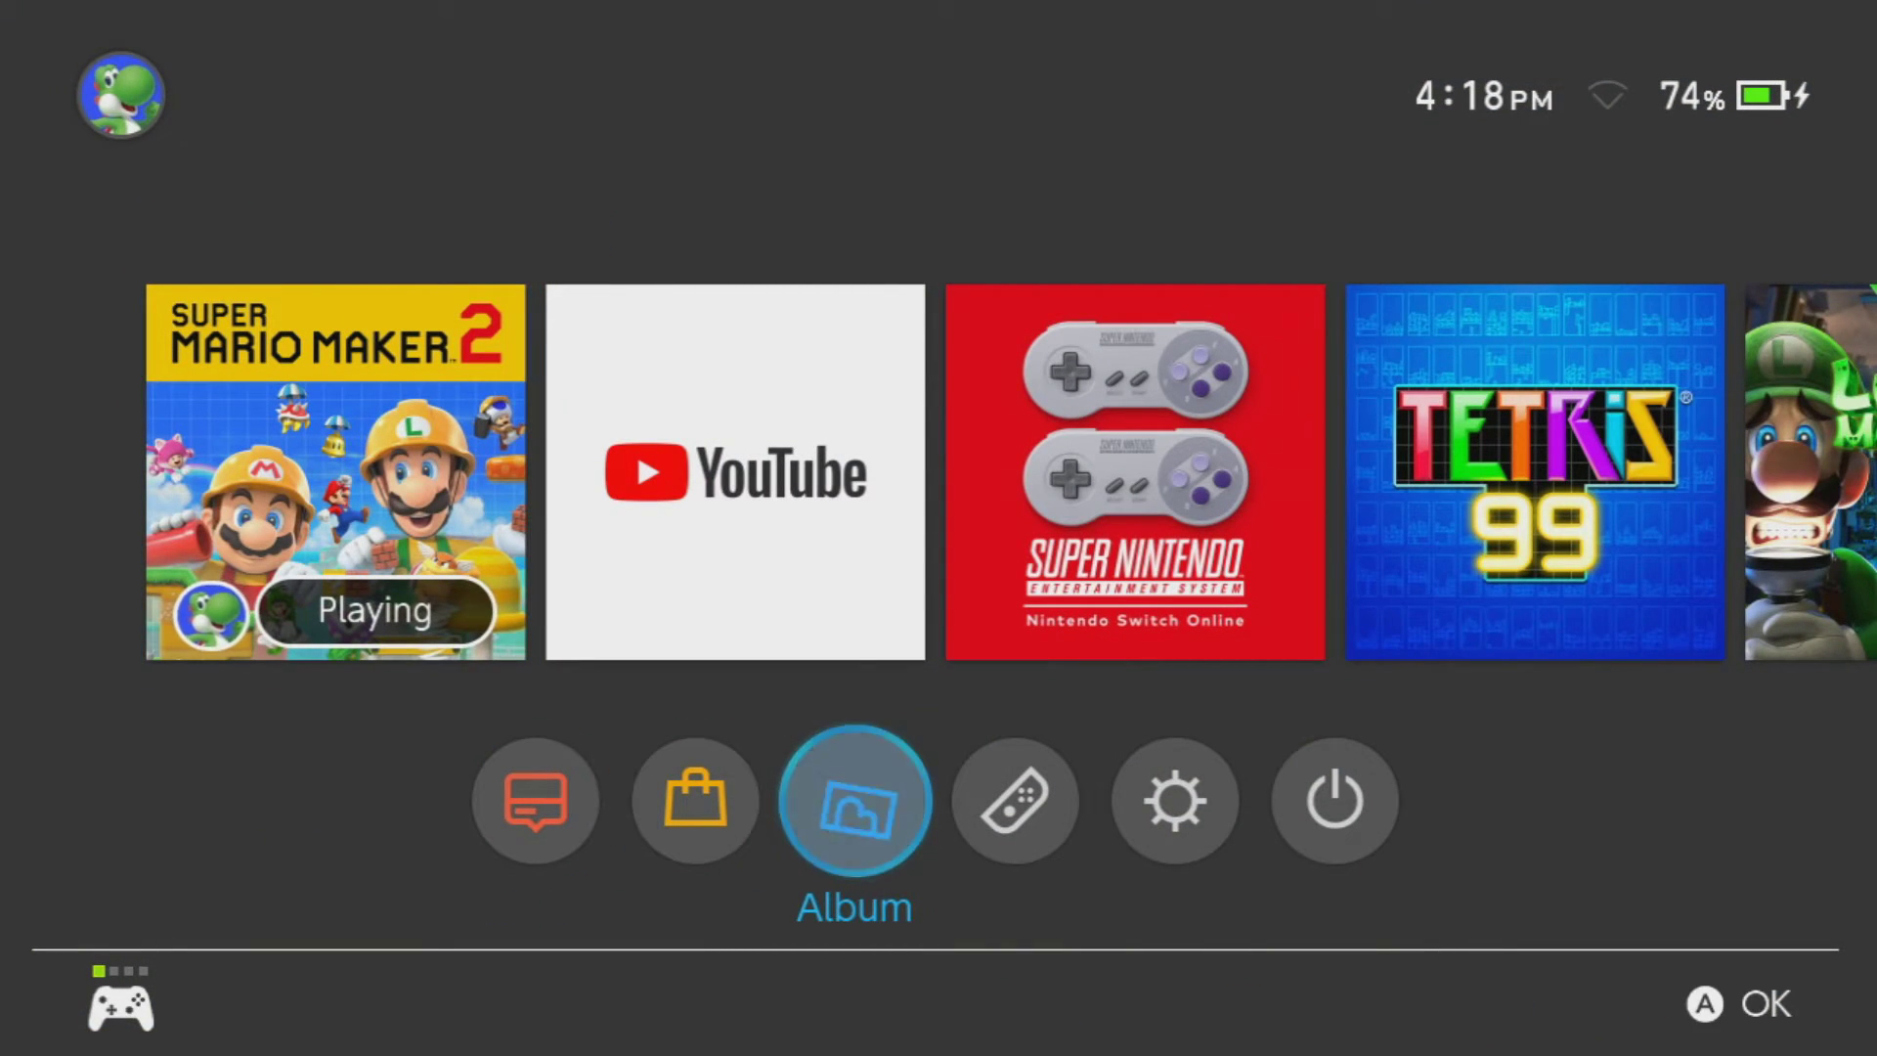
pyautogui.press('Return')
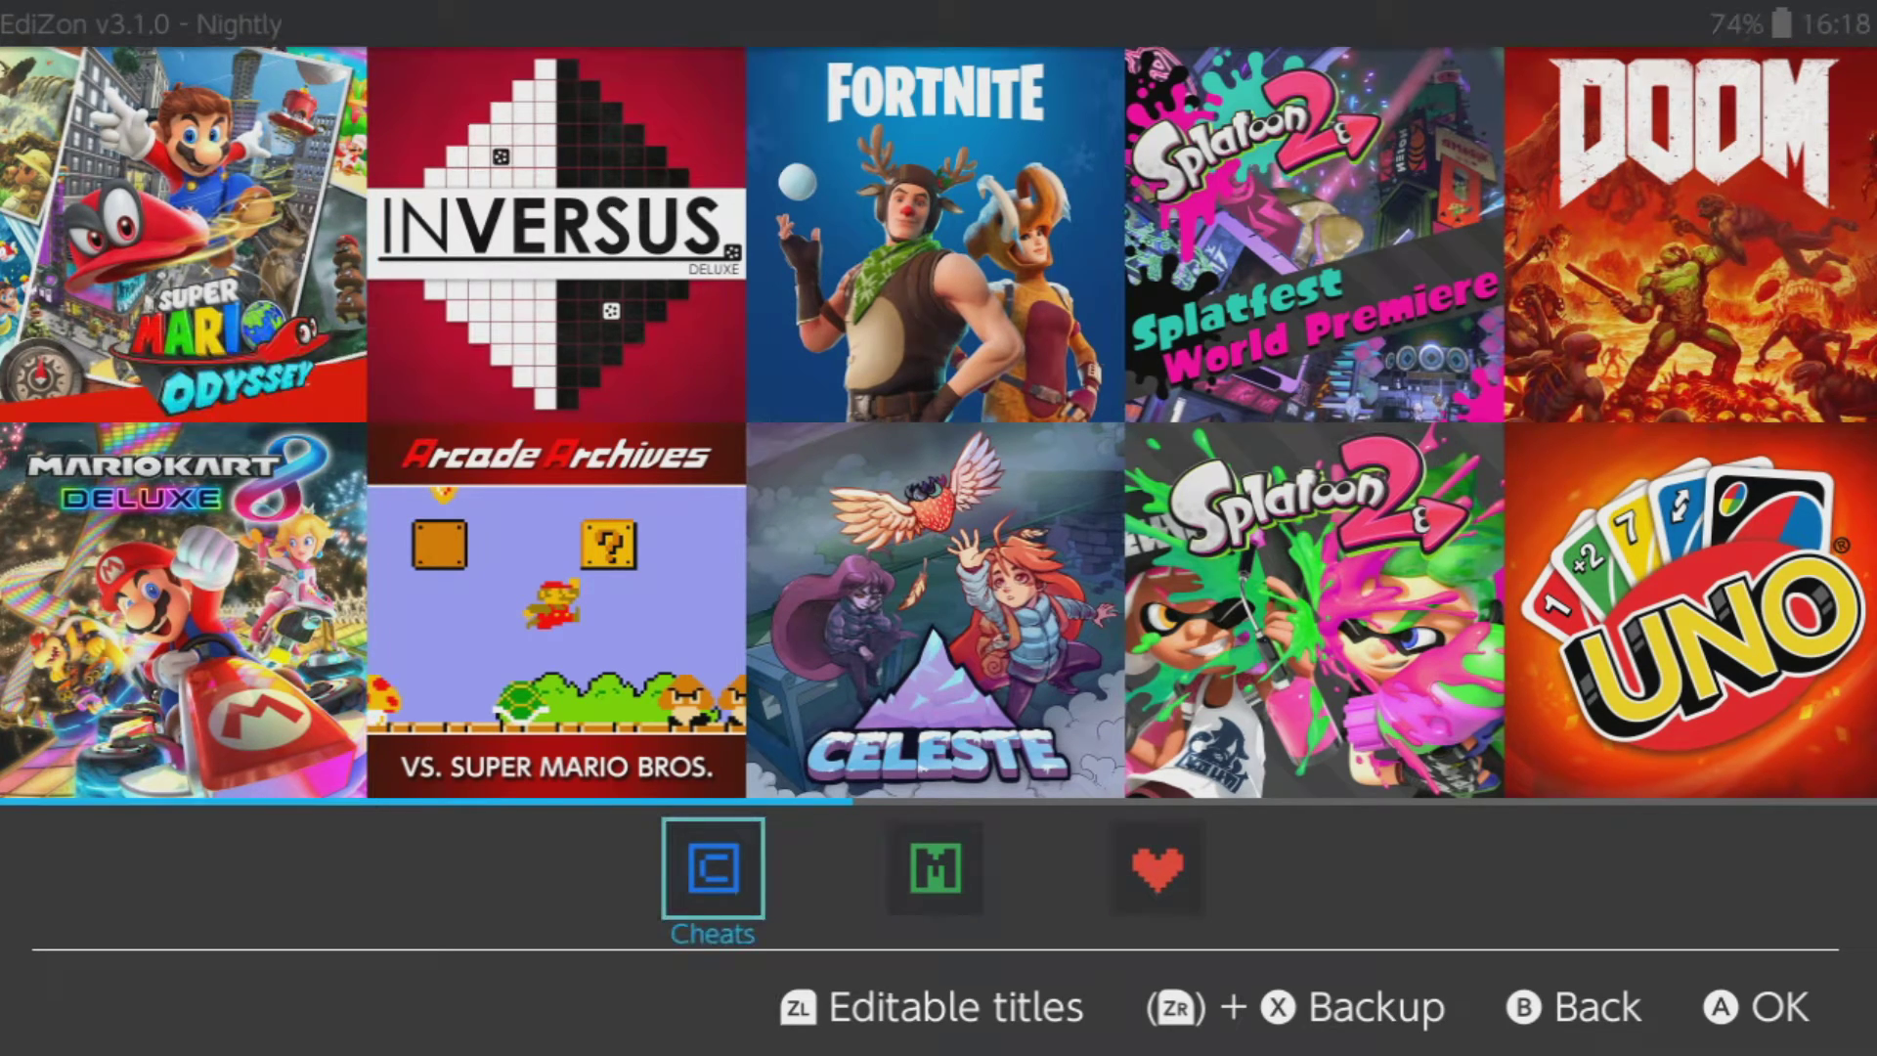
pyautogui.press('Return')
# Set the value at HEAP + 0x007971934C to 80
pyautogui.press('Down')
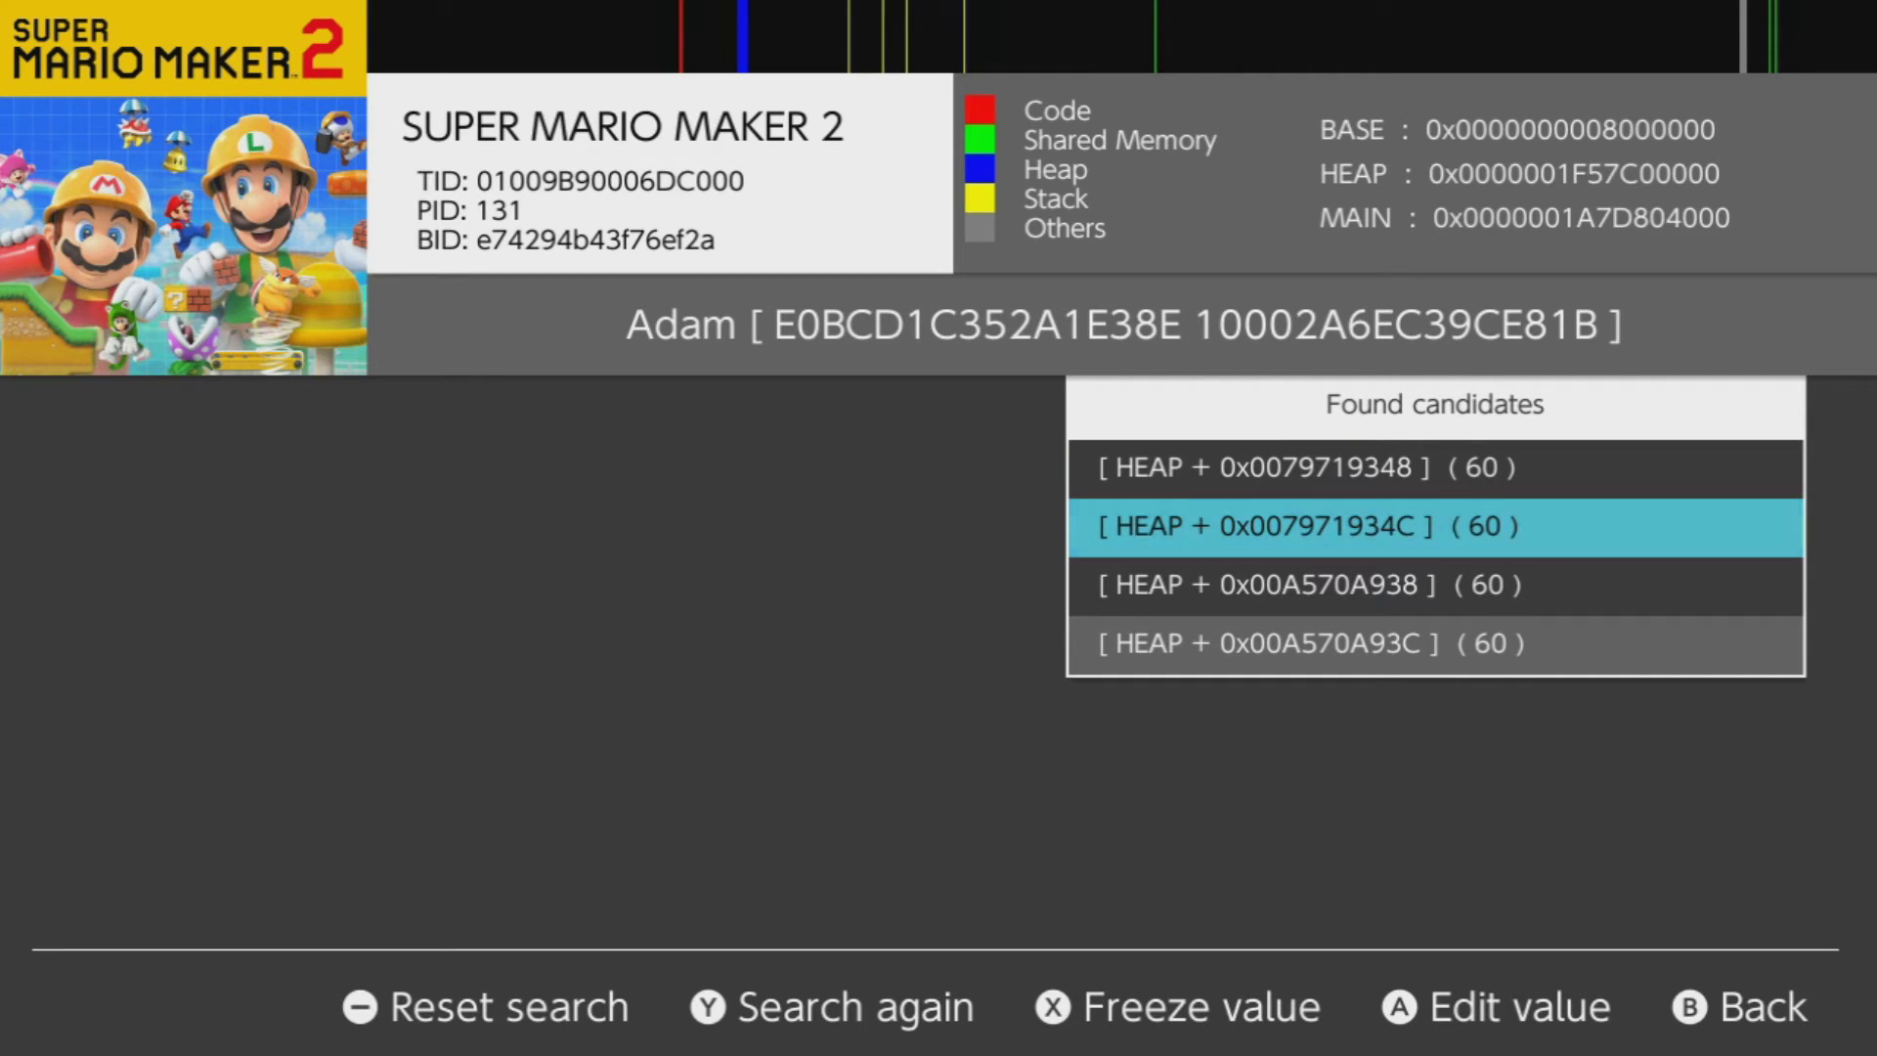
pyautogui.press('Return')
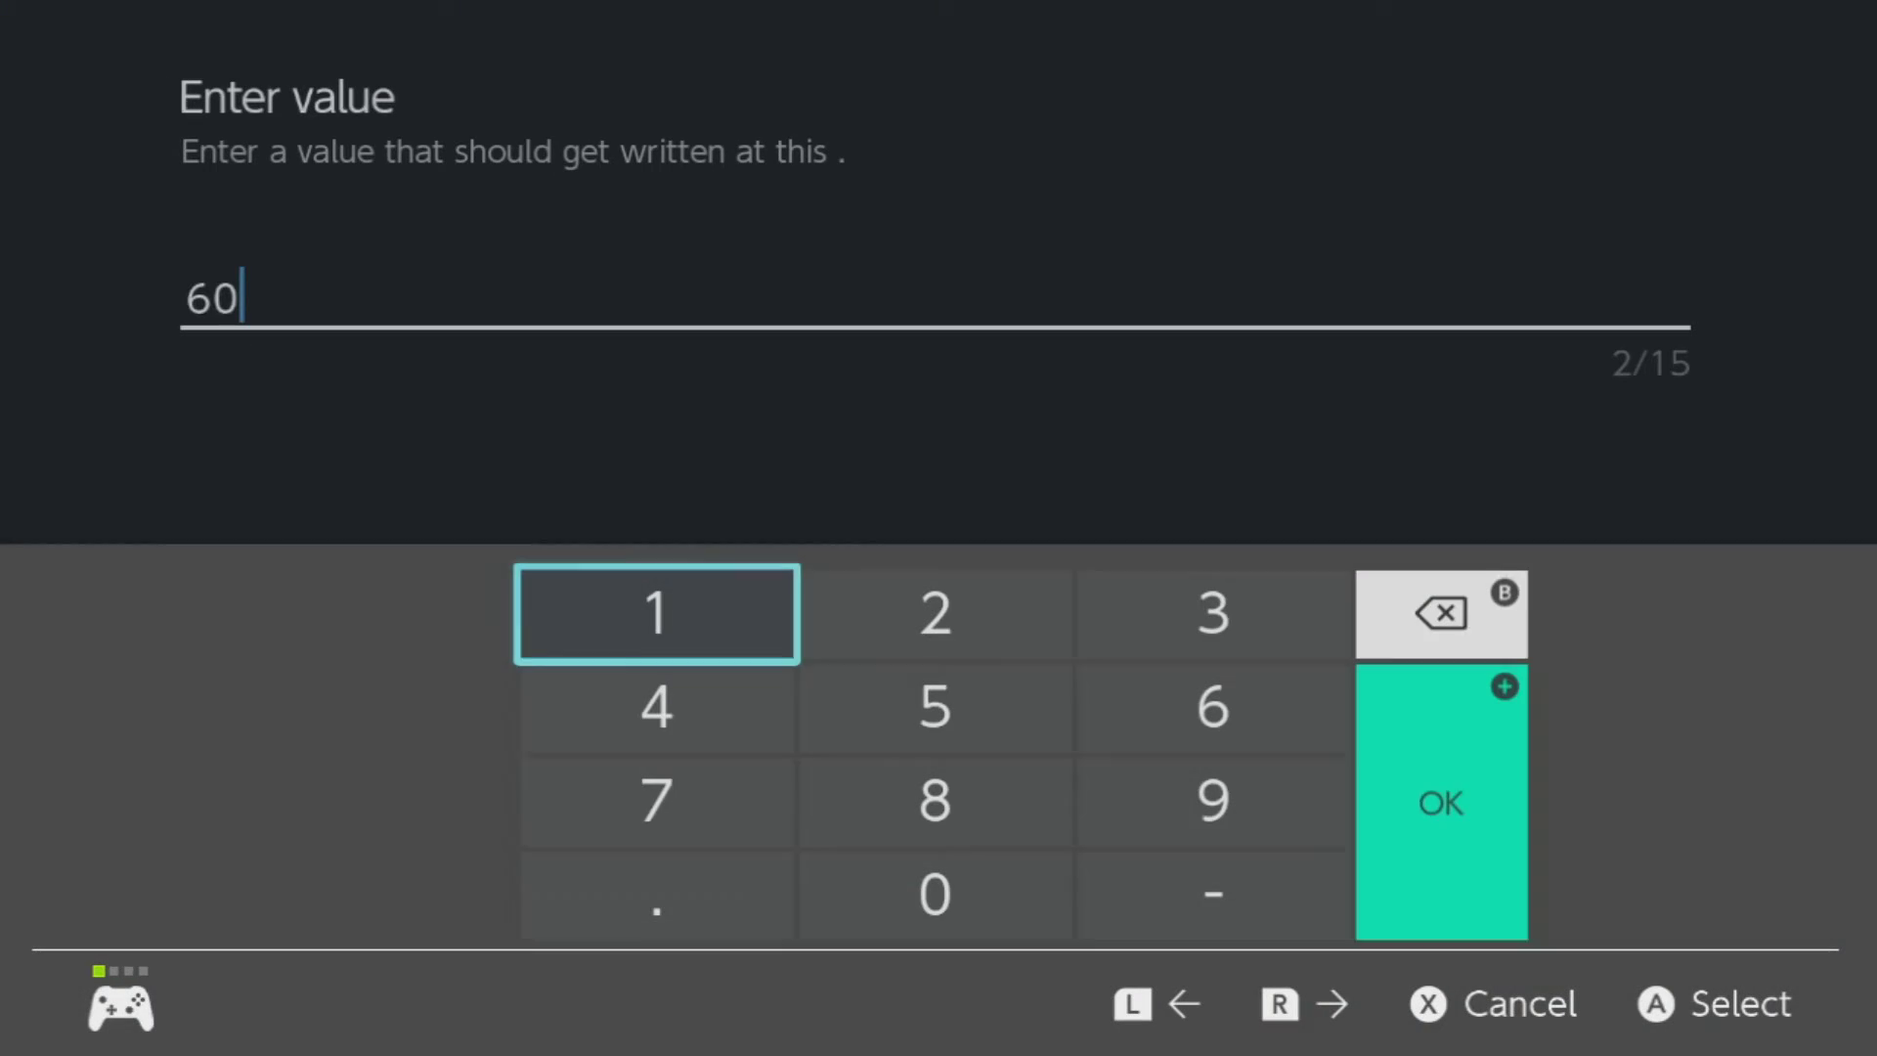
pyautogui.press('BackSpace')
pyautogui.press('BackSpace')
pyautogui.press('Down')
pyautogui.press('Right')
pyautogui.press('Down')
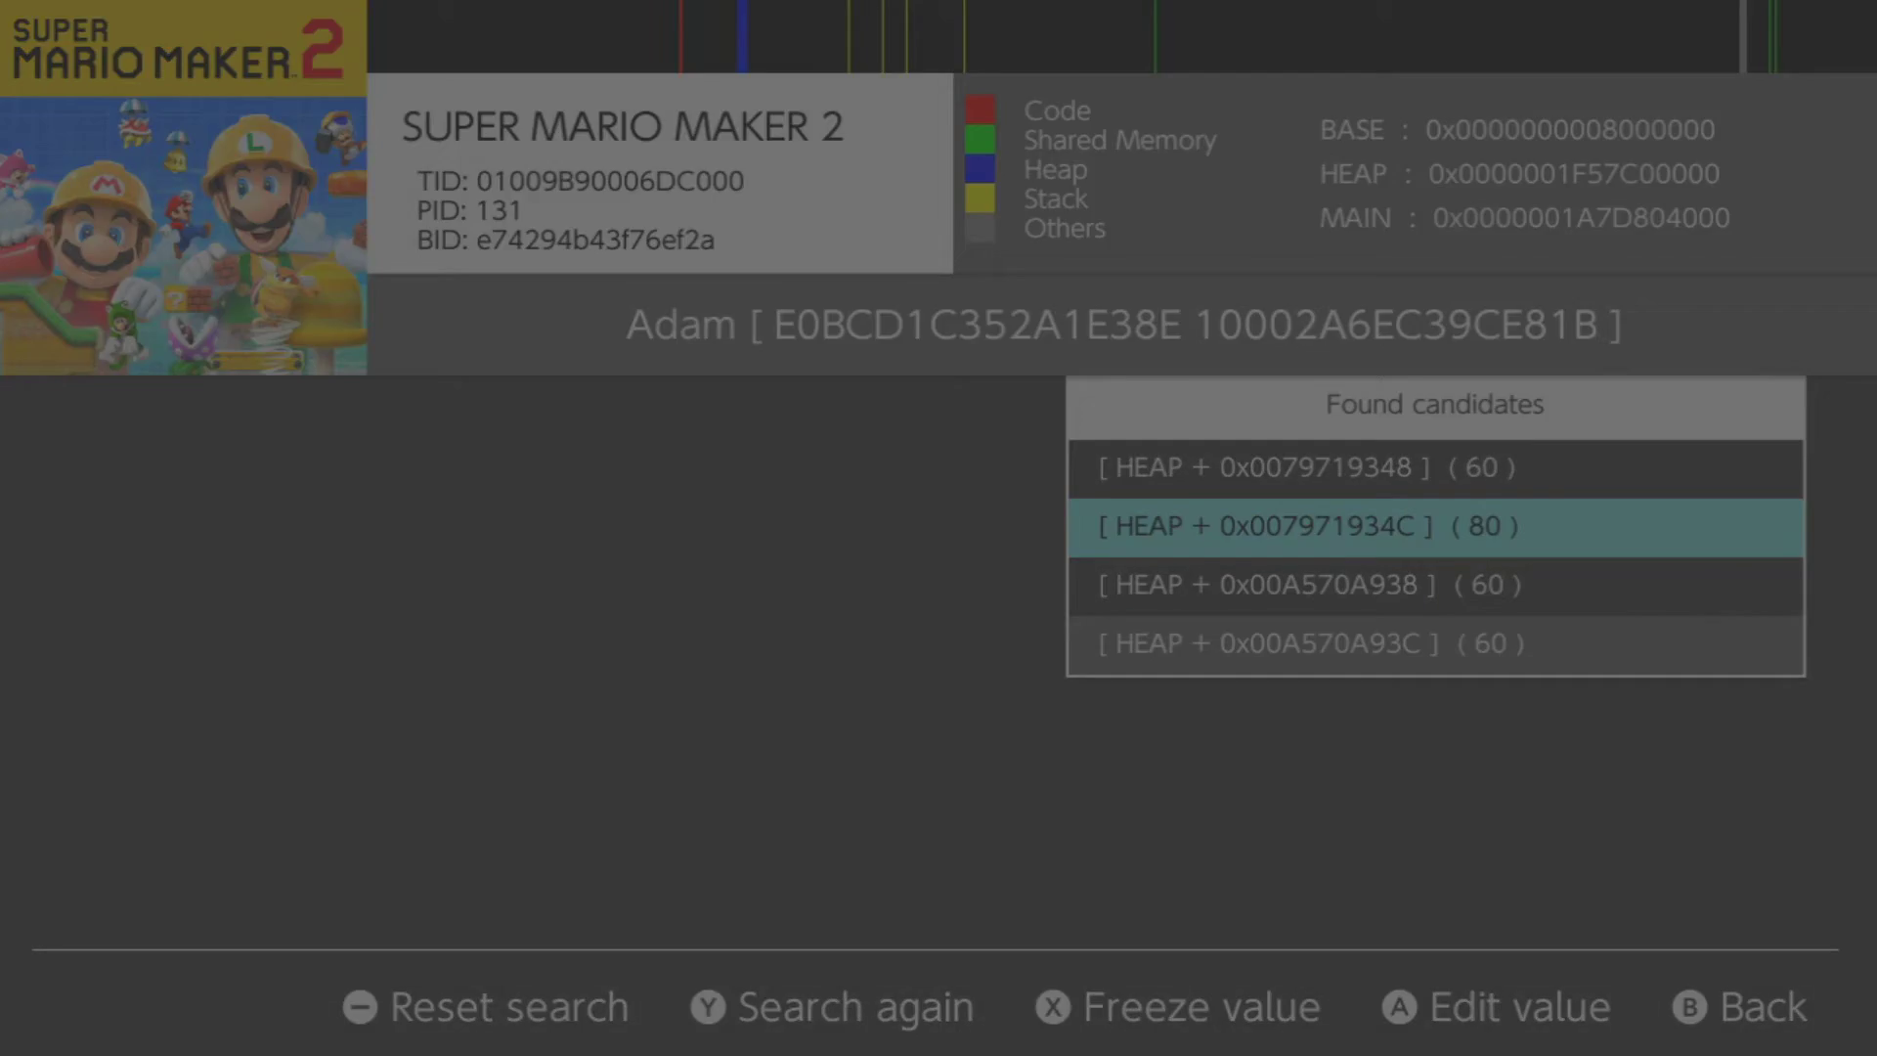
# Switch back to Super Mario Maker 2 and take Mario through the green pipe to the area below
pyautogui.press('Down')
pyautogui.press('Up')
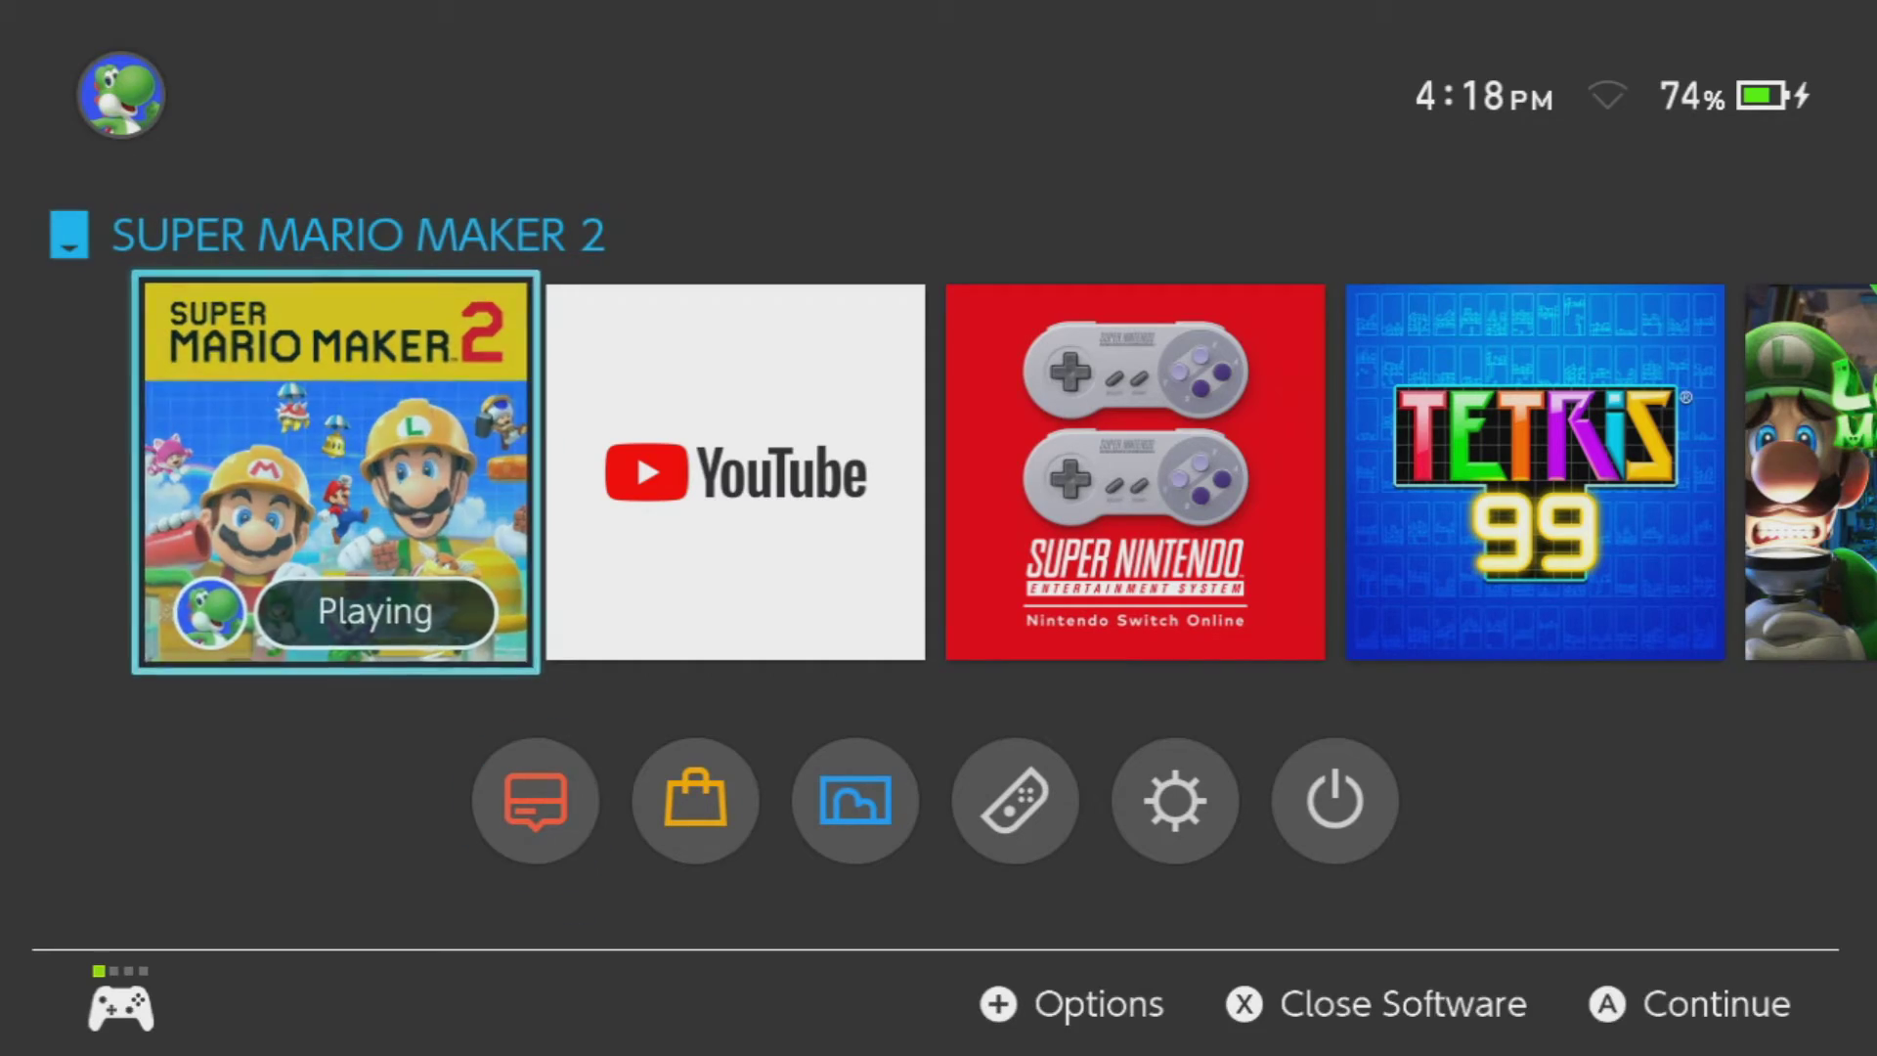
pyautogui.press('Return')
pyautogui.press('Left')
pyautogui.press('space')
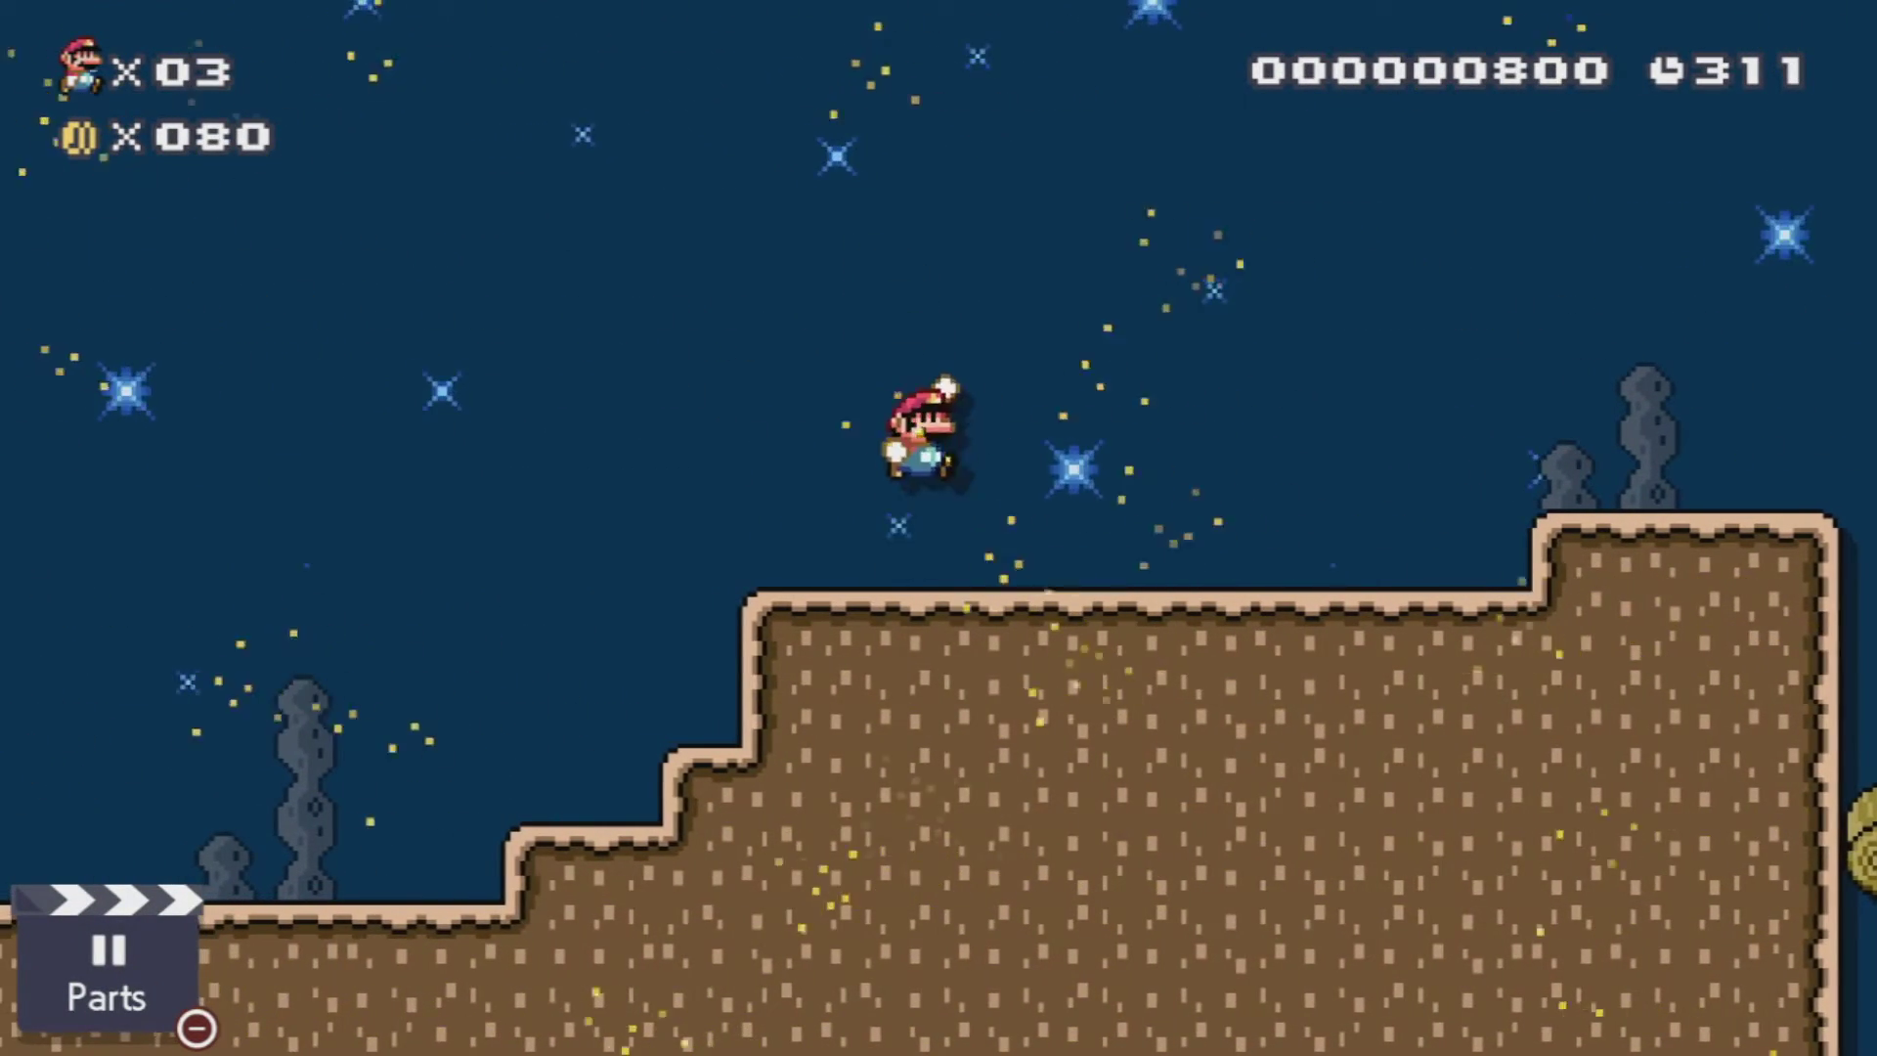
pyautogui.press('Right')
pyautogui.press('Right')
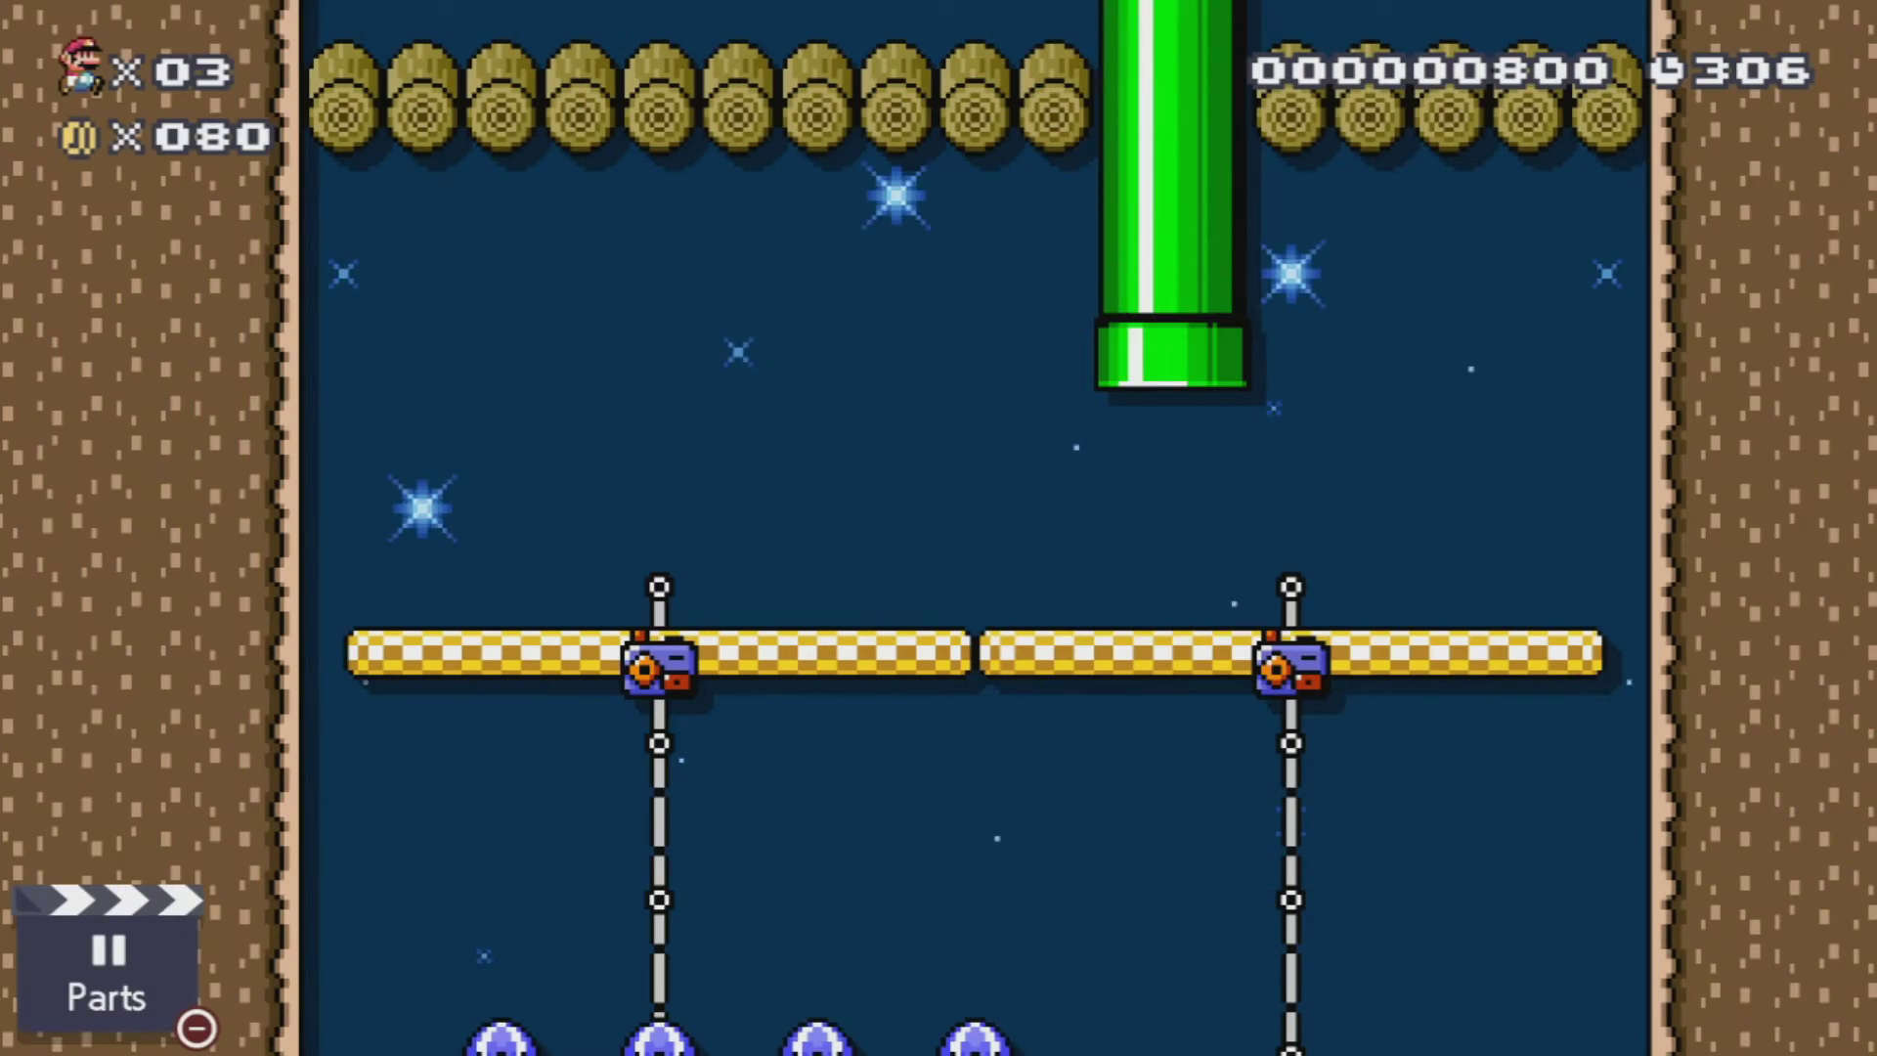
# Collect two of the parachuting coins from the moving yellow platforms
pyautogui.press('Left')
pyautogui.press('space')
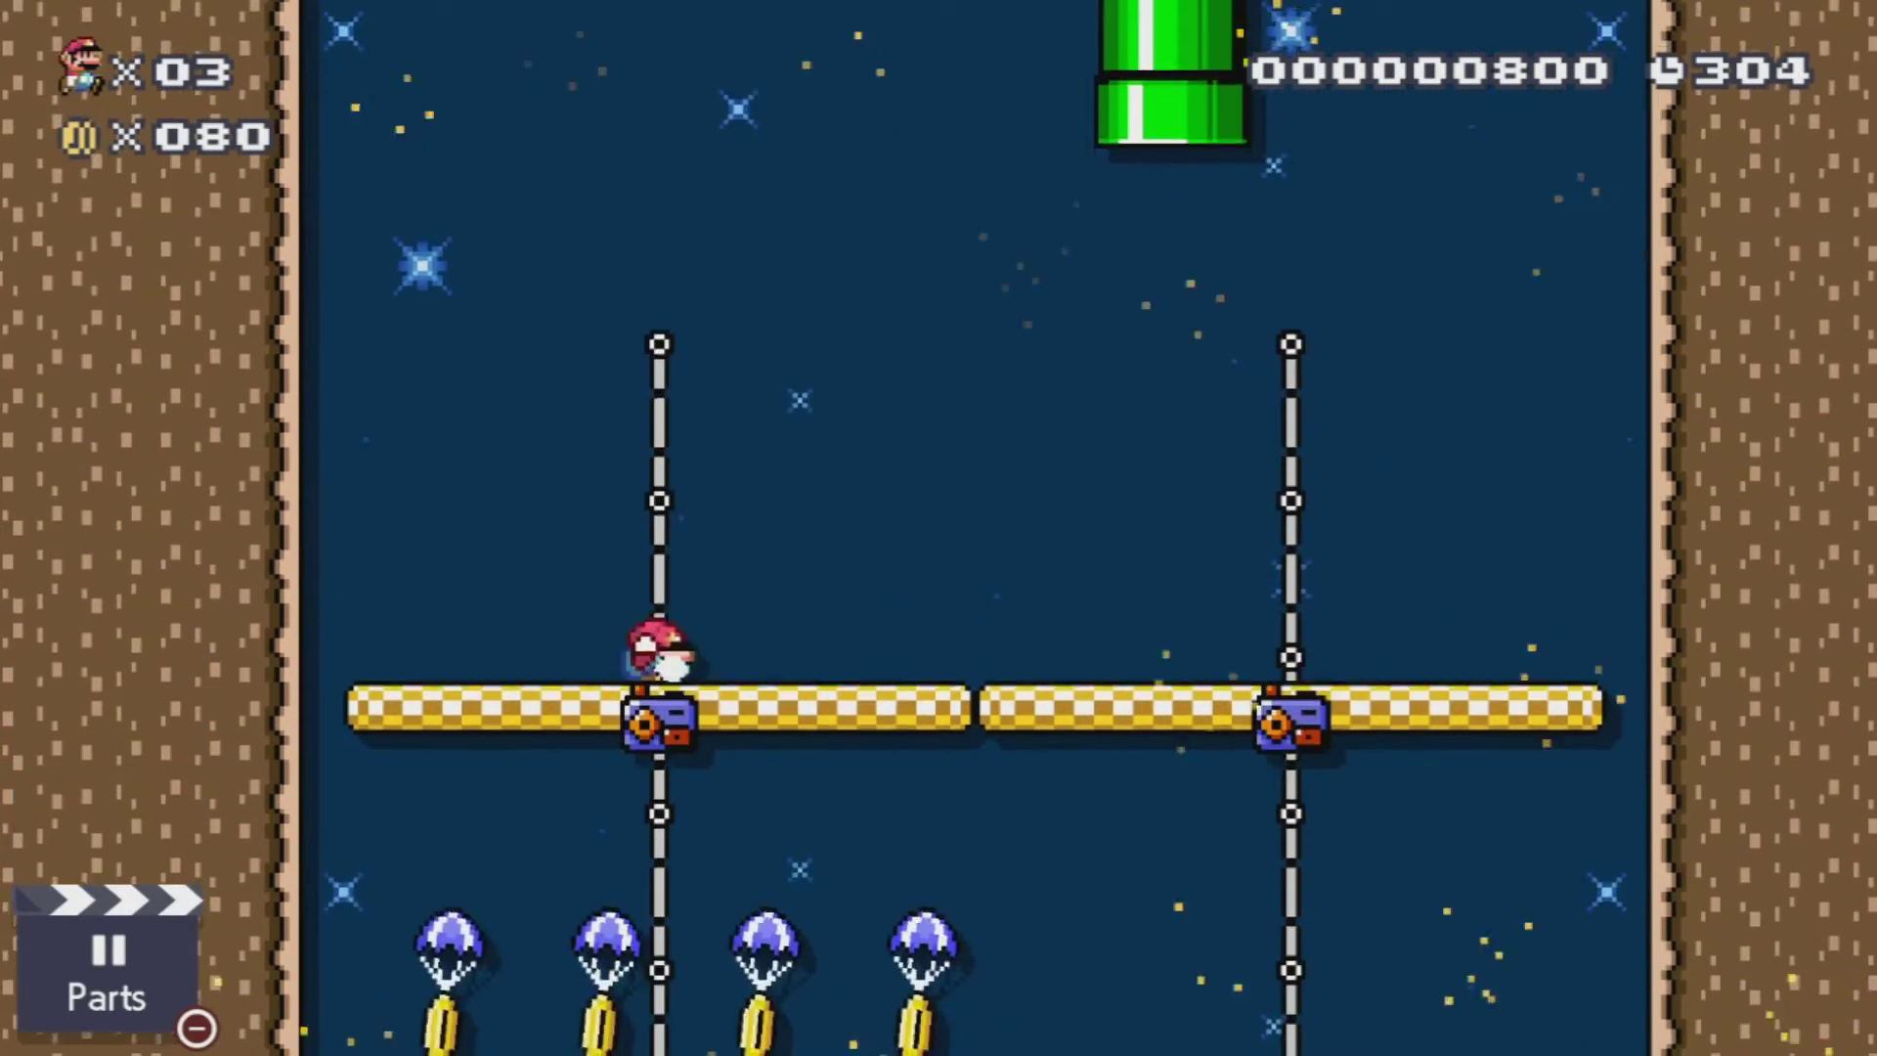
pyautogui.press('Right')
pyautogui.press('Left')
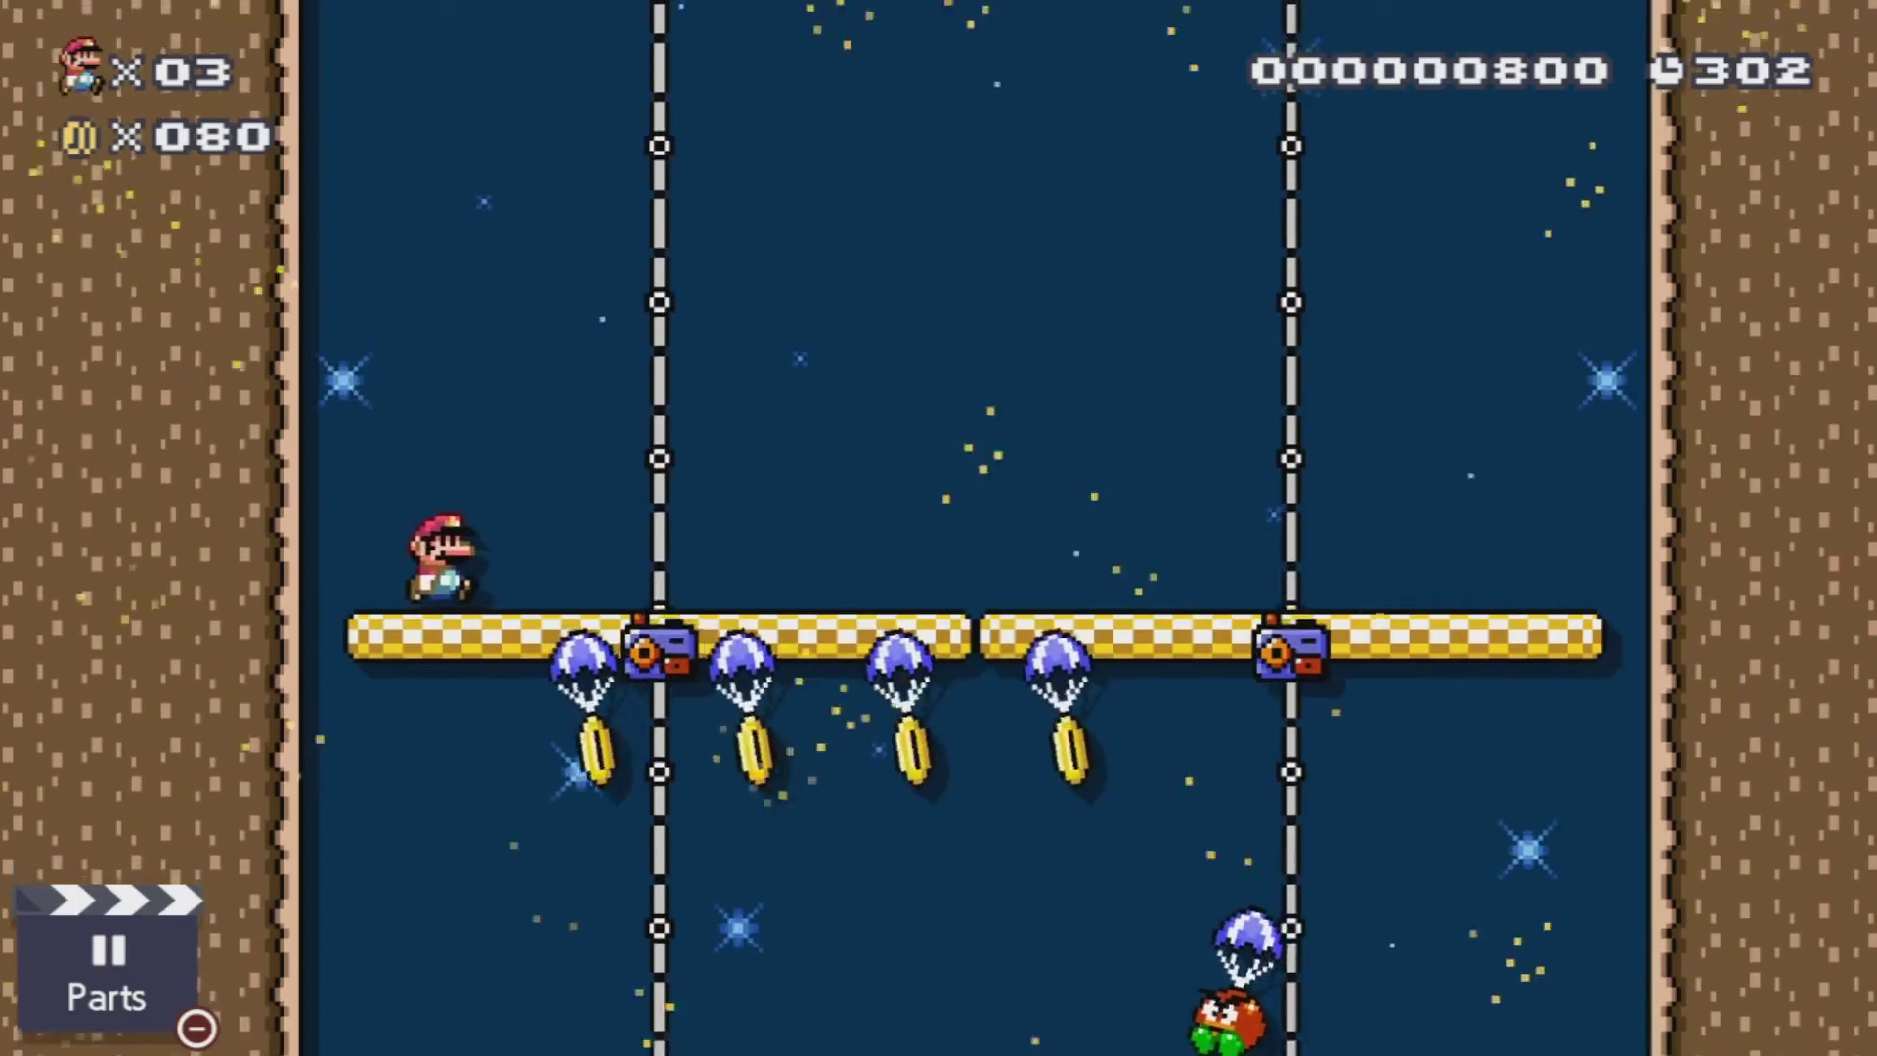
pyautogui.press('Right')
pyautogui.press('Right')
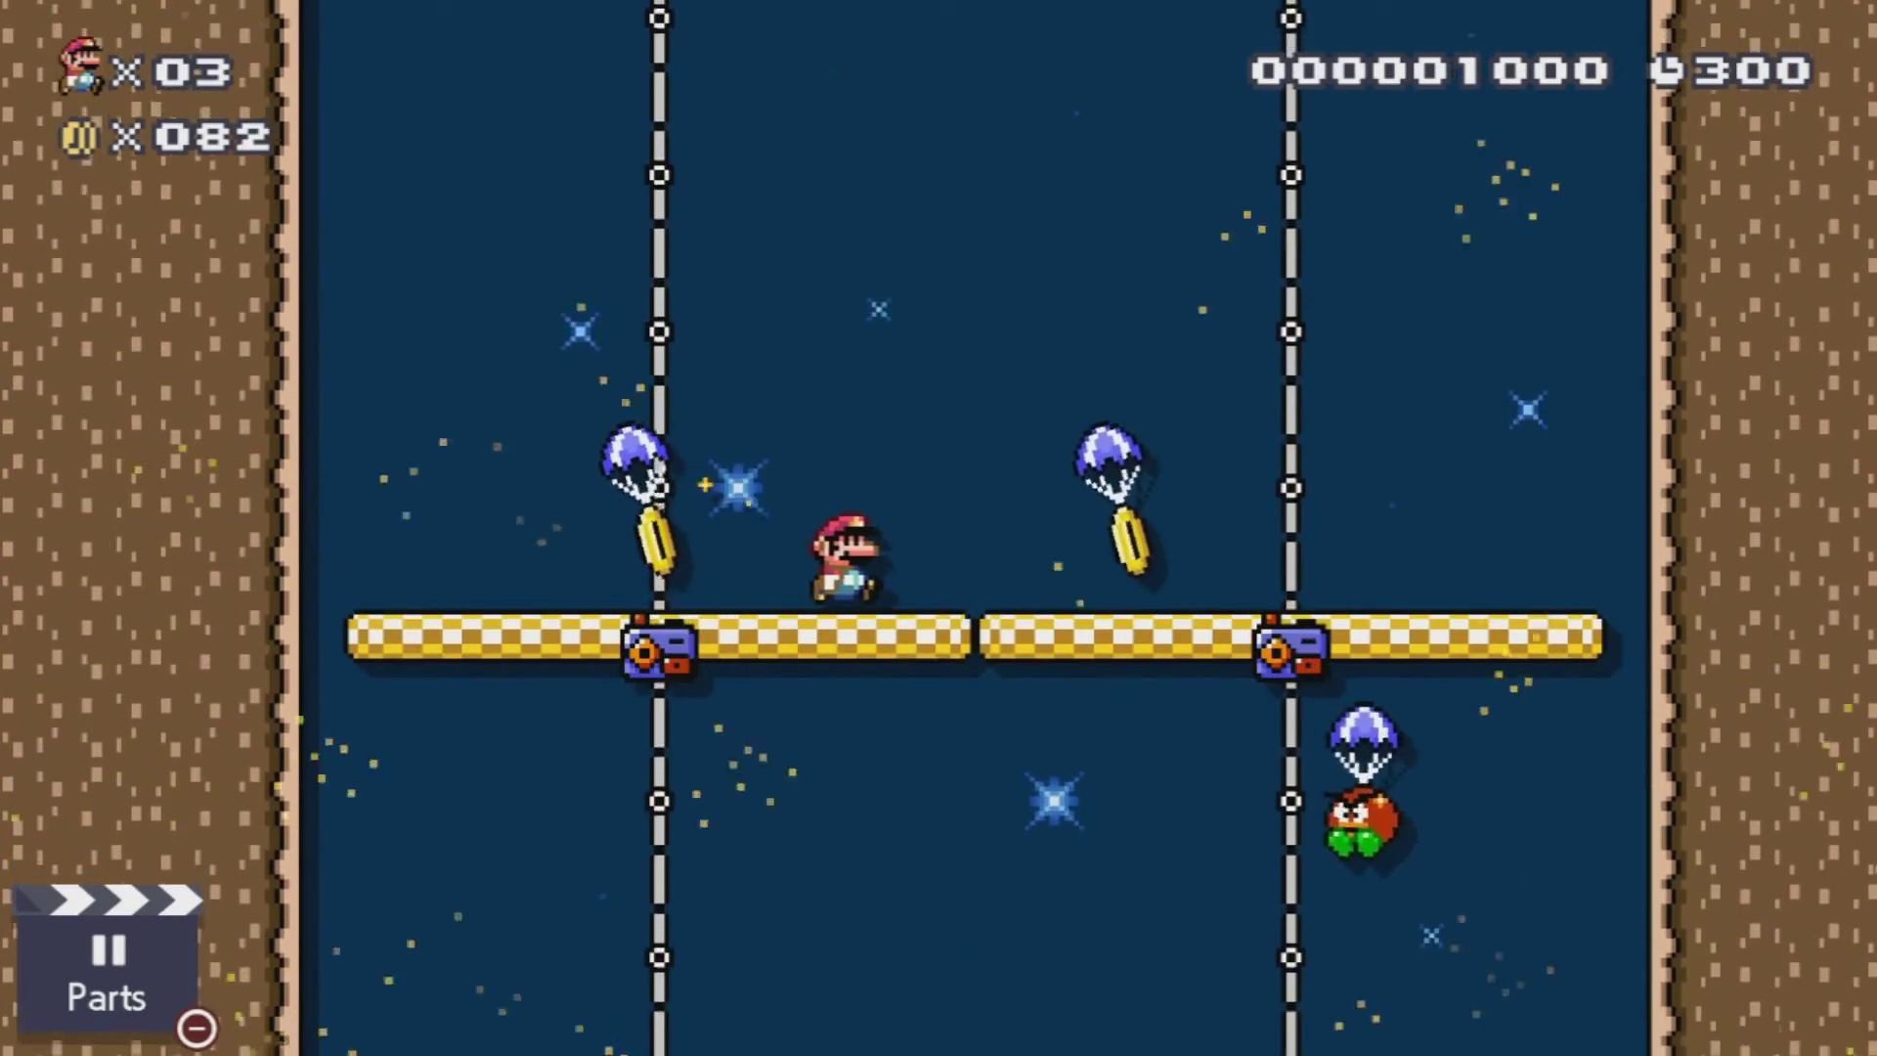
# Leave the game for the homebrew menu, launch EdiZon and reopen the list of found candidates
pyautogui.press('Home')
pyautogui.press('Down')
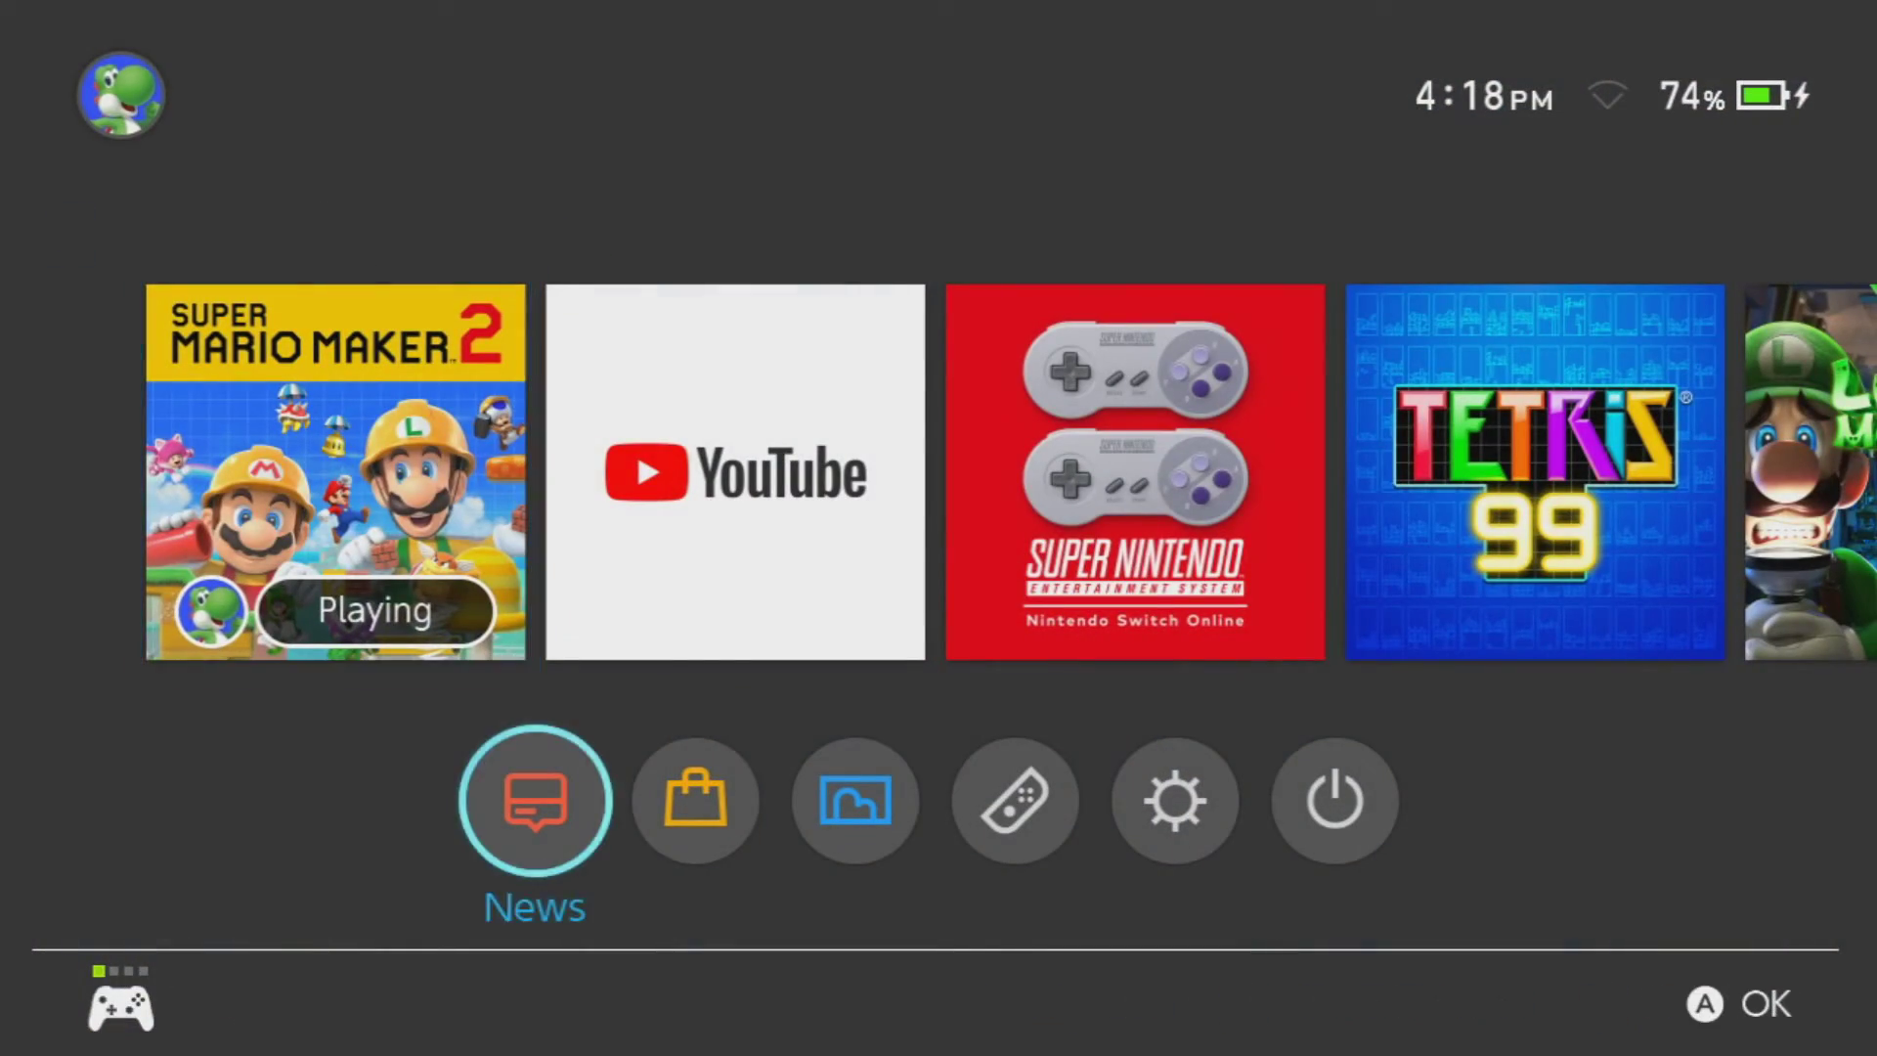
pyautogui.press('Right')
pyautogui.press('Right')
pyautogui.press('Return')
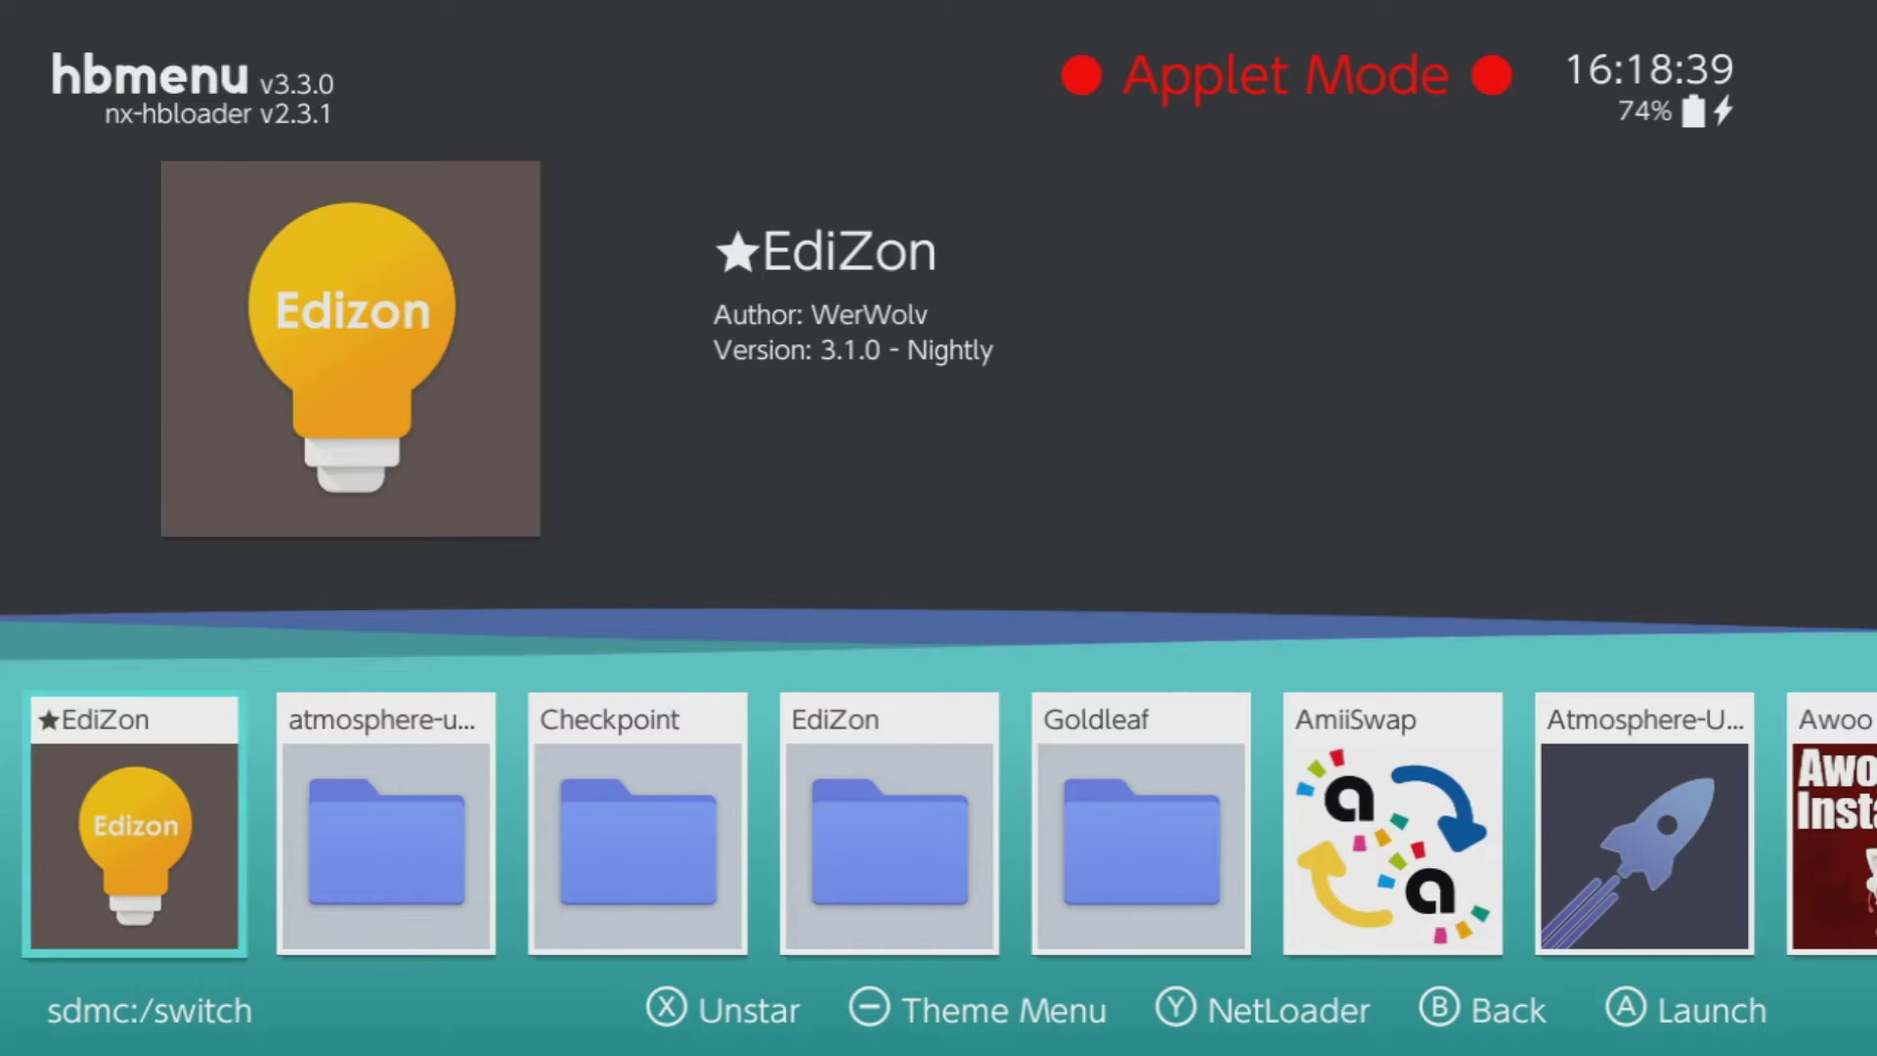
pyautogui.press('Return')
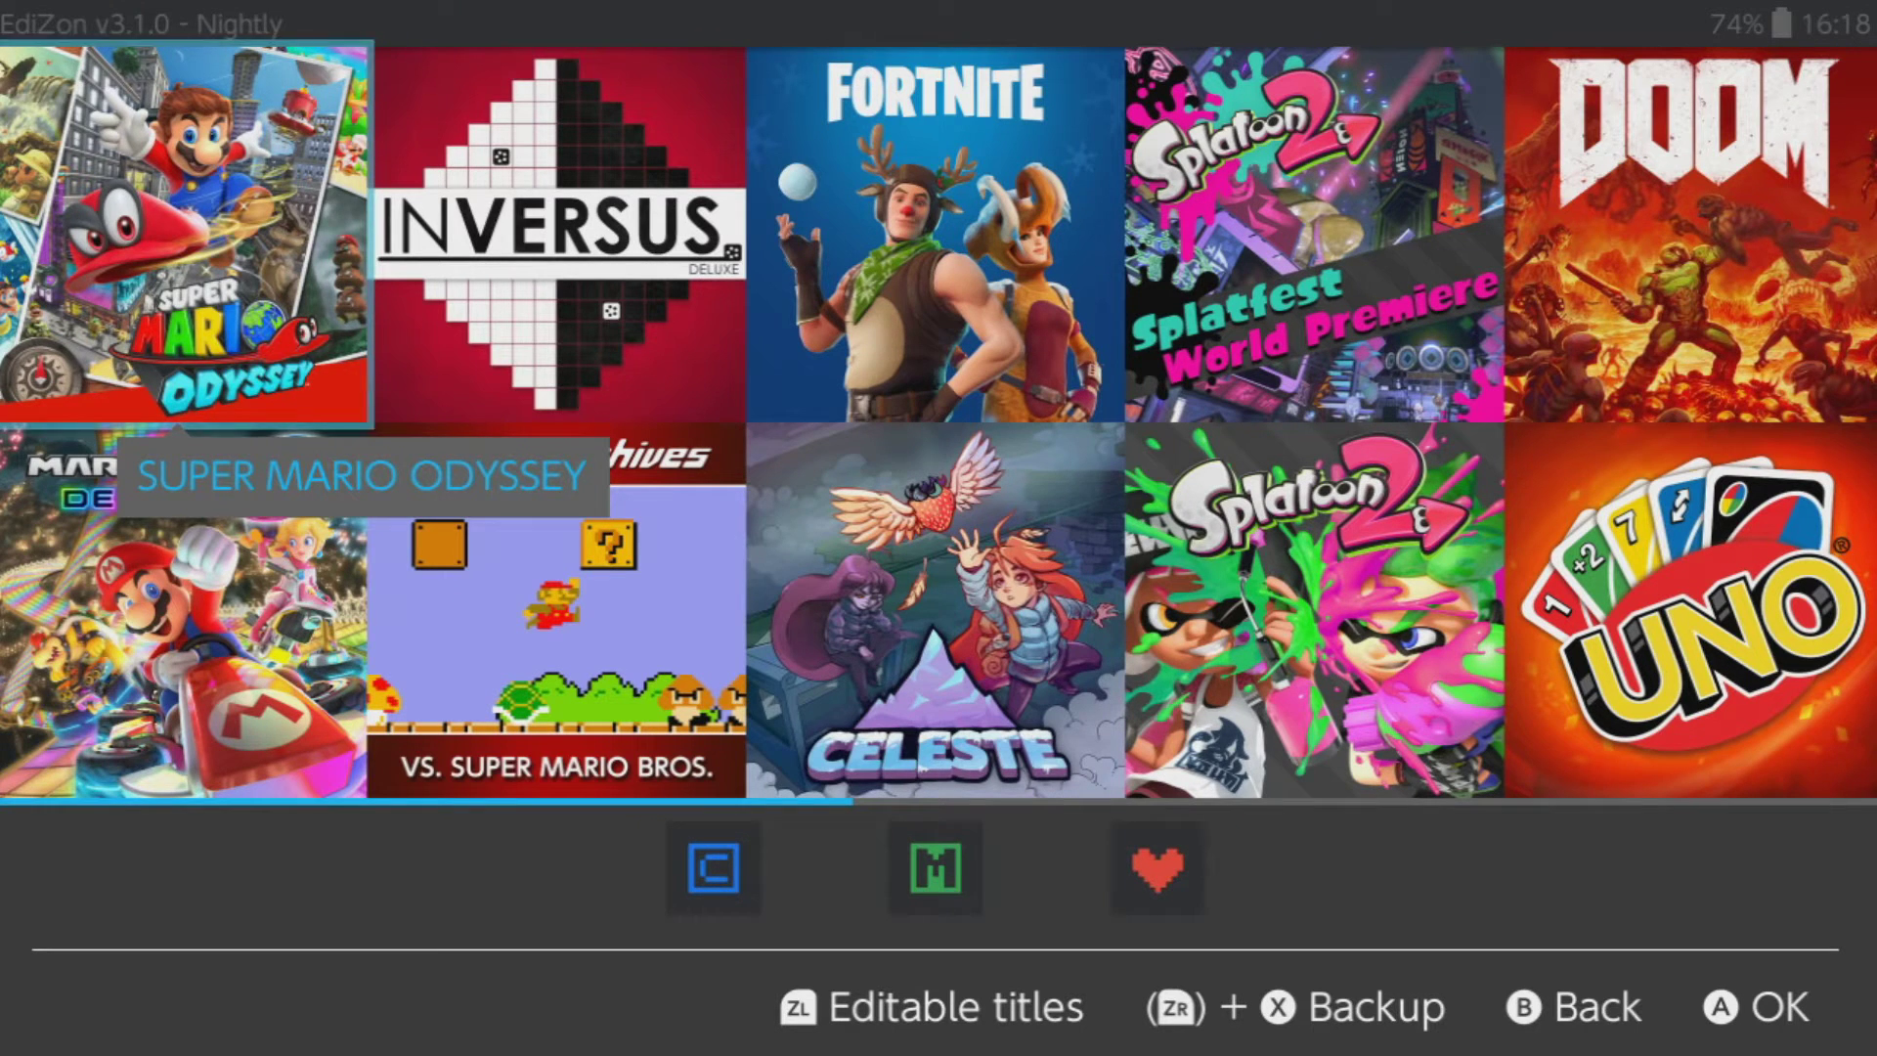
pyautogui.press('Down')
pyautogui.press('Return')
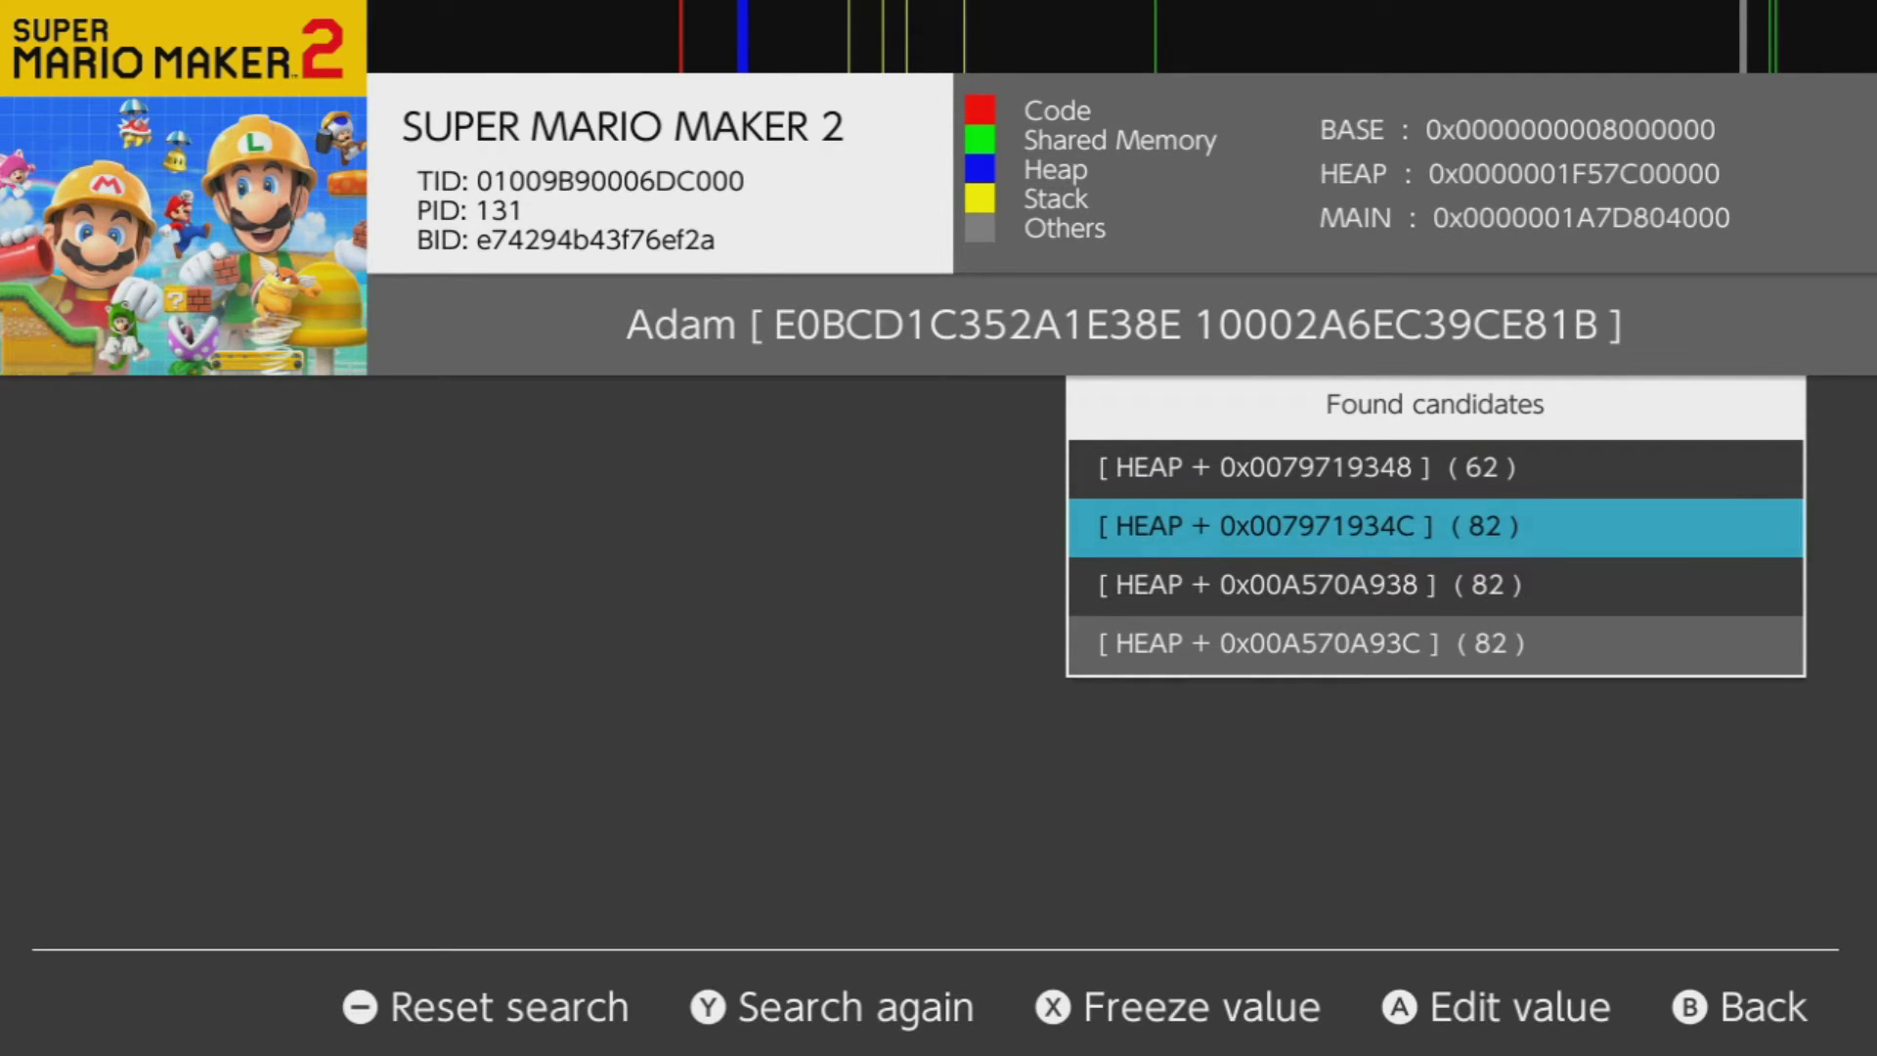
# Freeze and then unfreeze the value at HEAP + 0x007971934C
pyautogui.press('x')
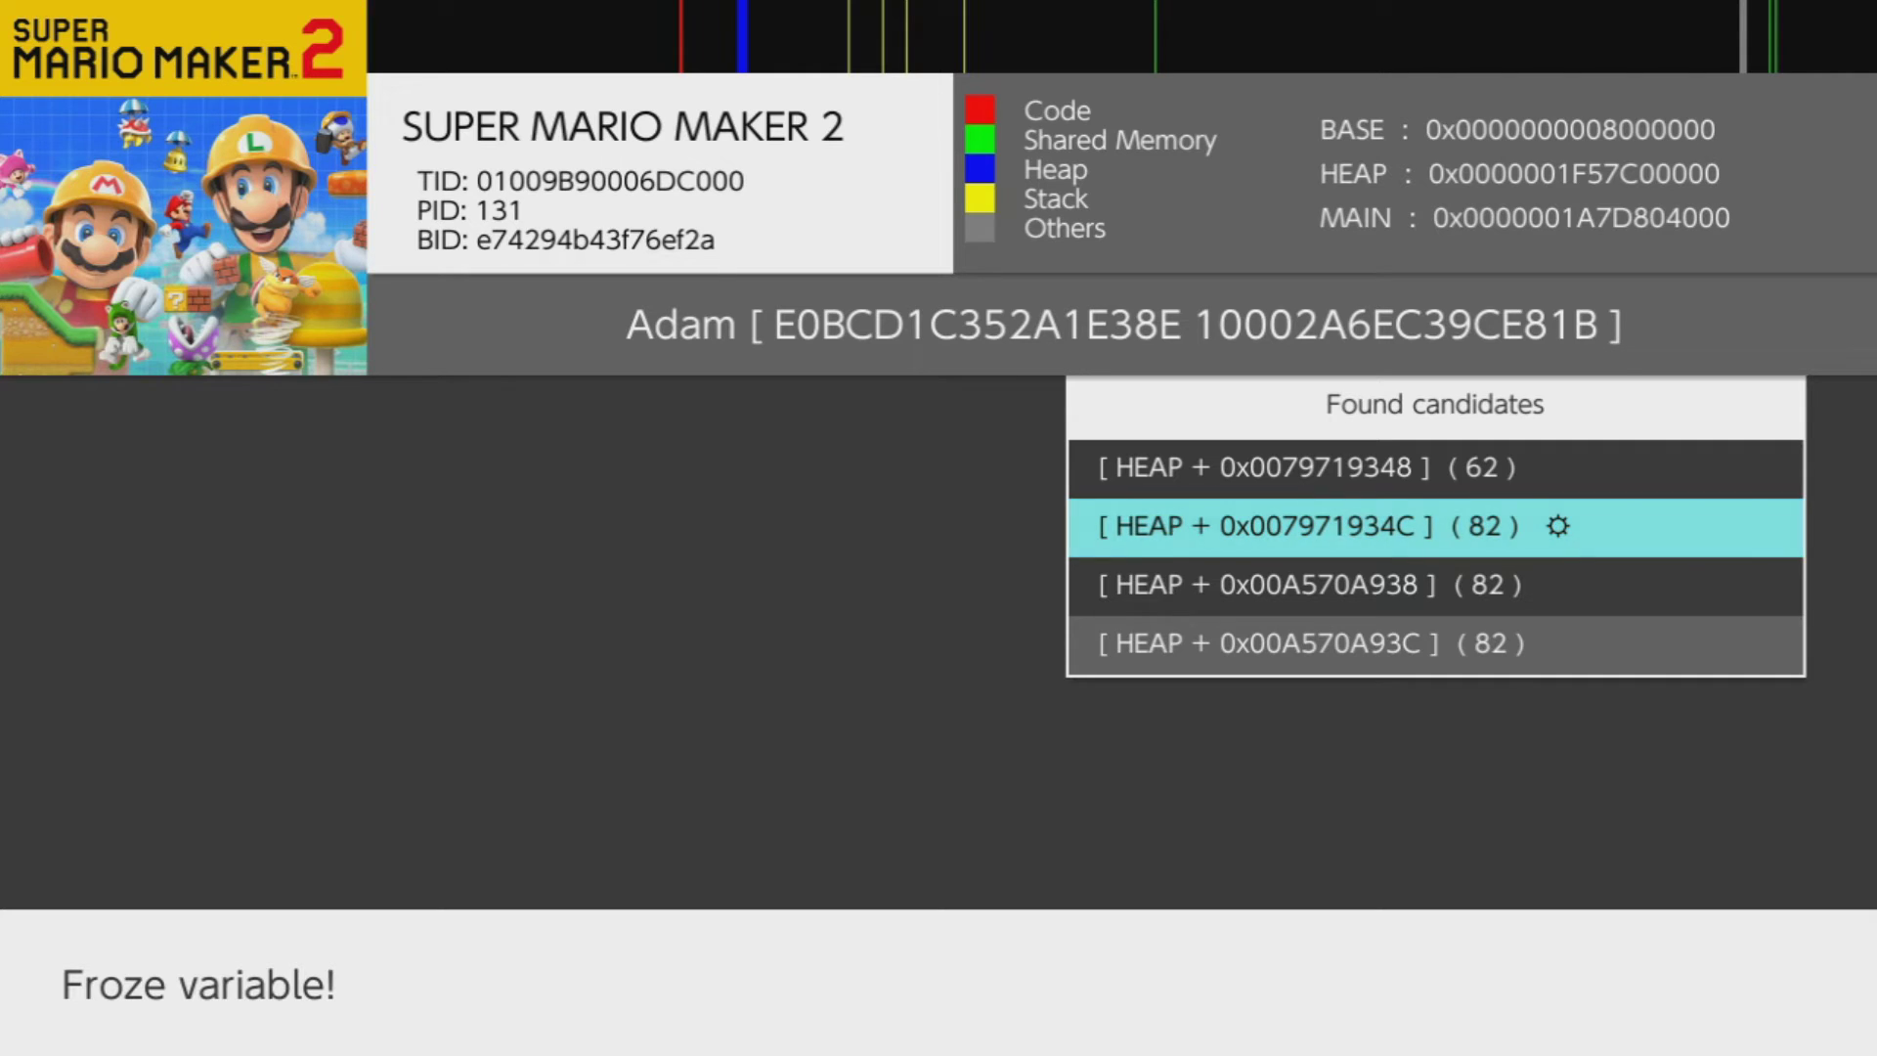
pyautogui.press('x')
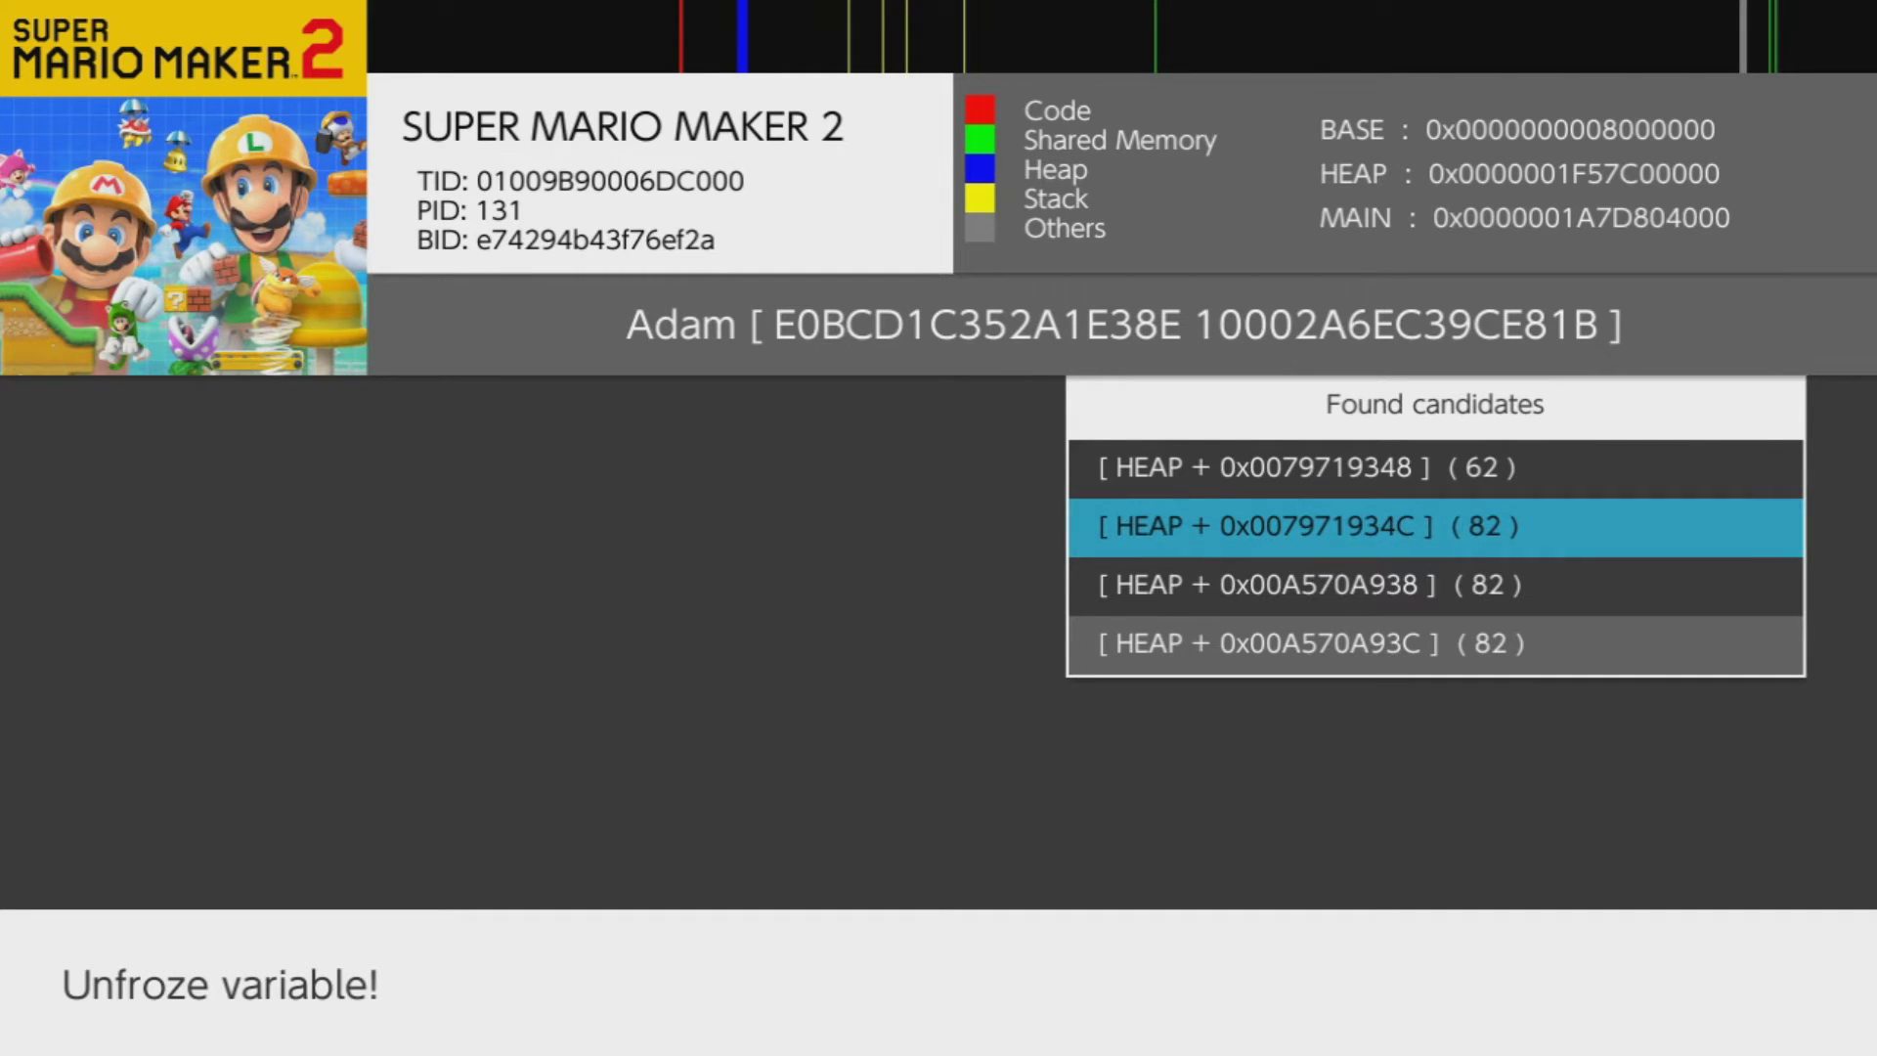
# Set the value at HEAP + 0x007971934C to 99
pyautogui.press('a')
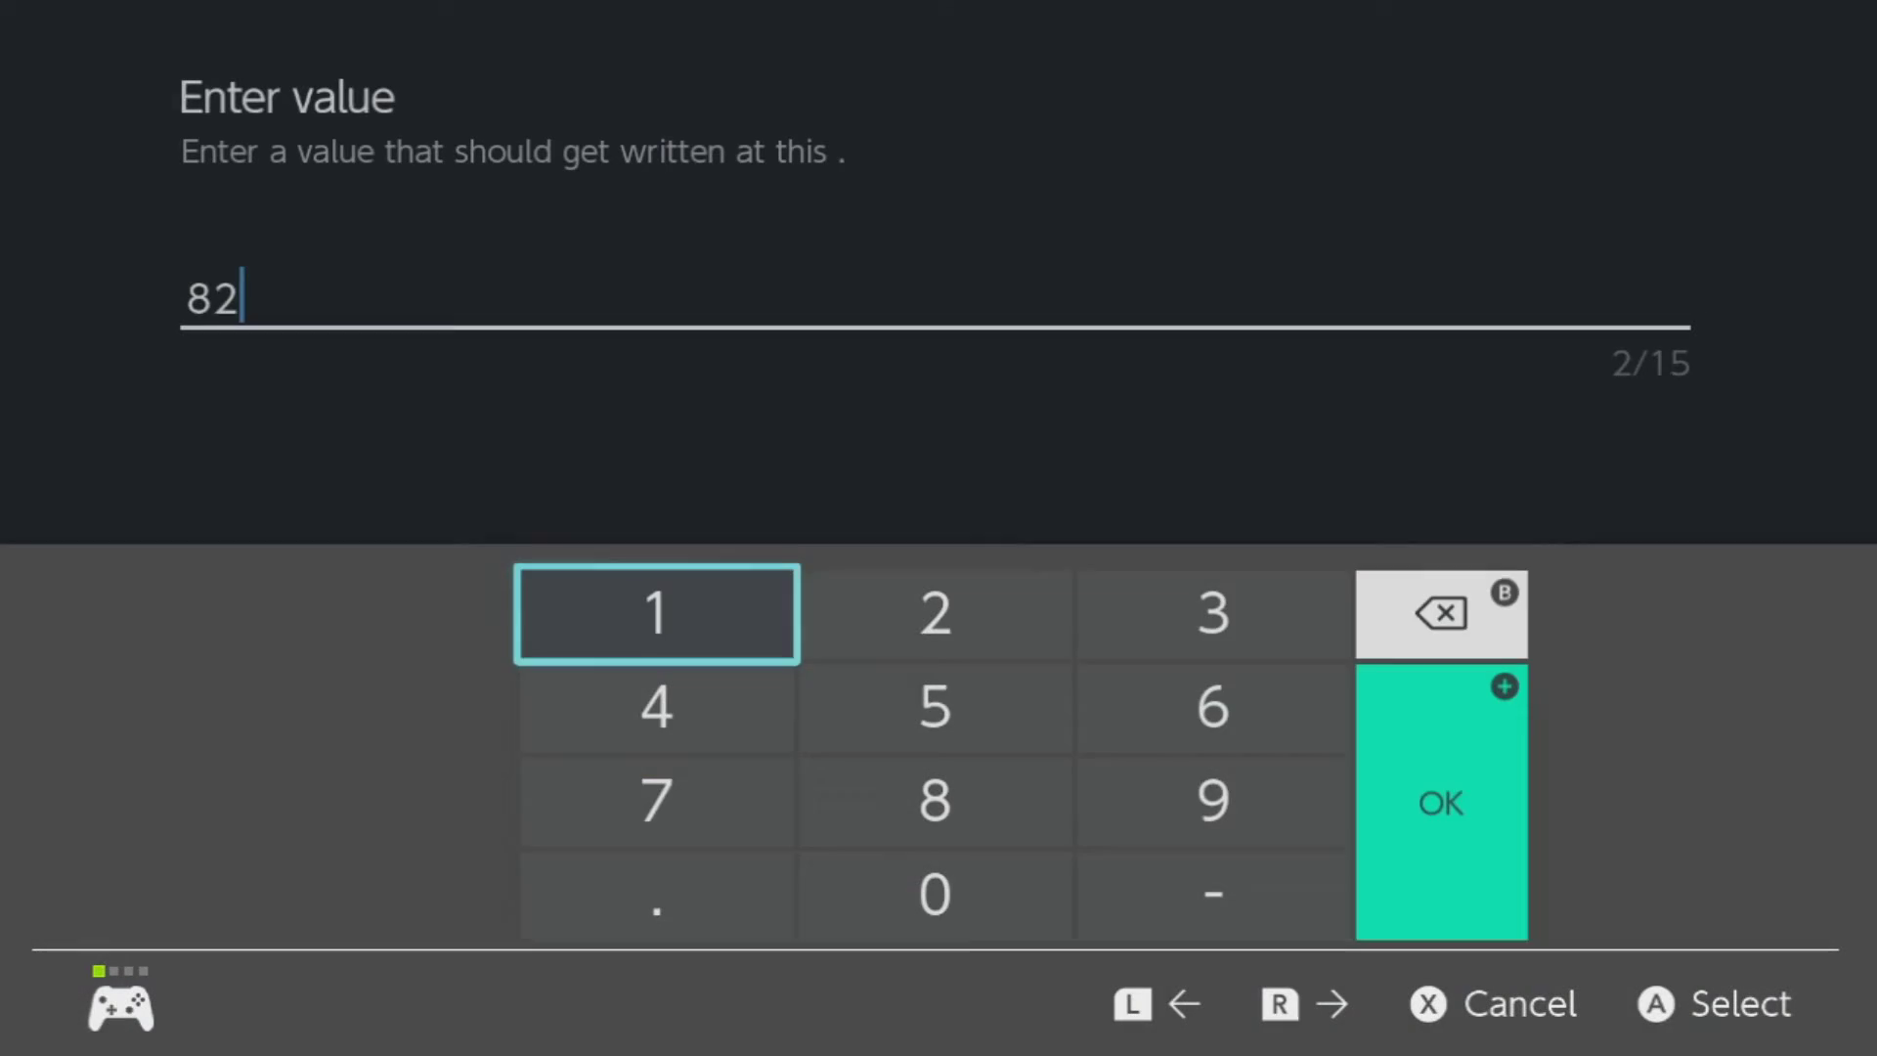
pyautogui.press('BackSpace')
pyautogui.press('BackSpace')
pyautogui.press('Down')
pyautogui.press('Right')
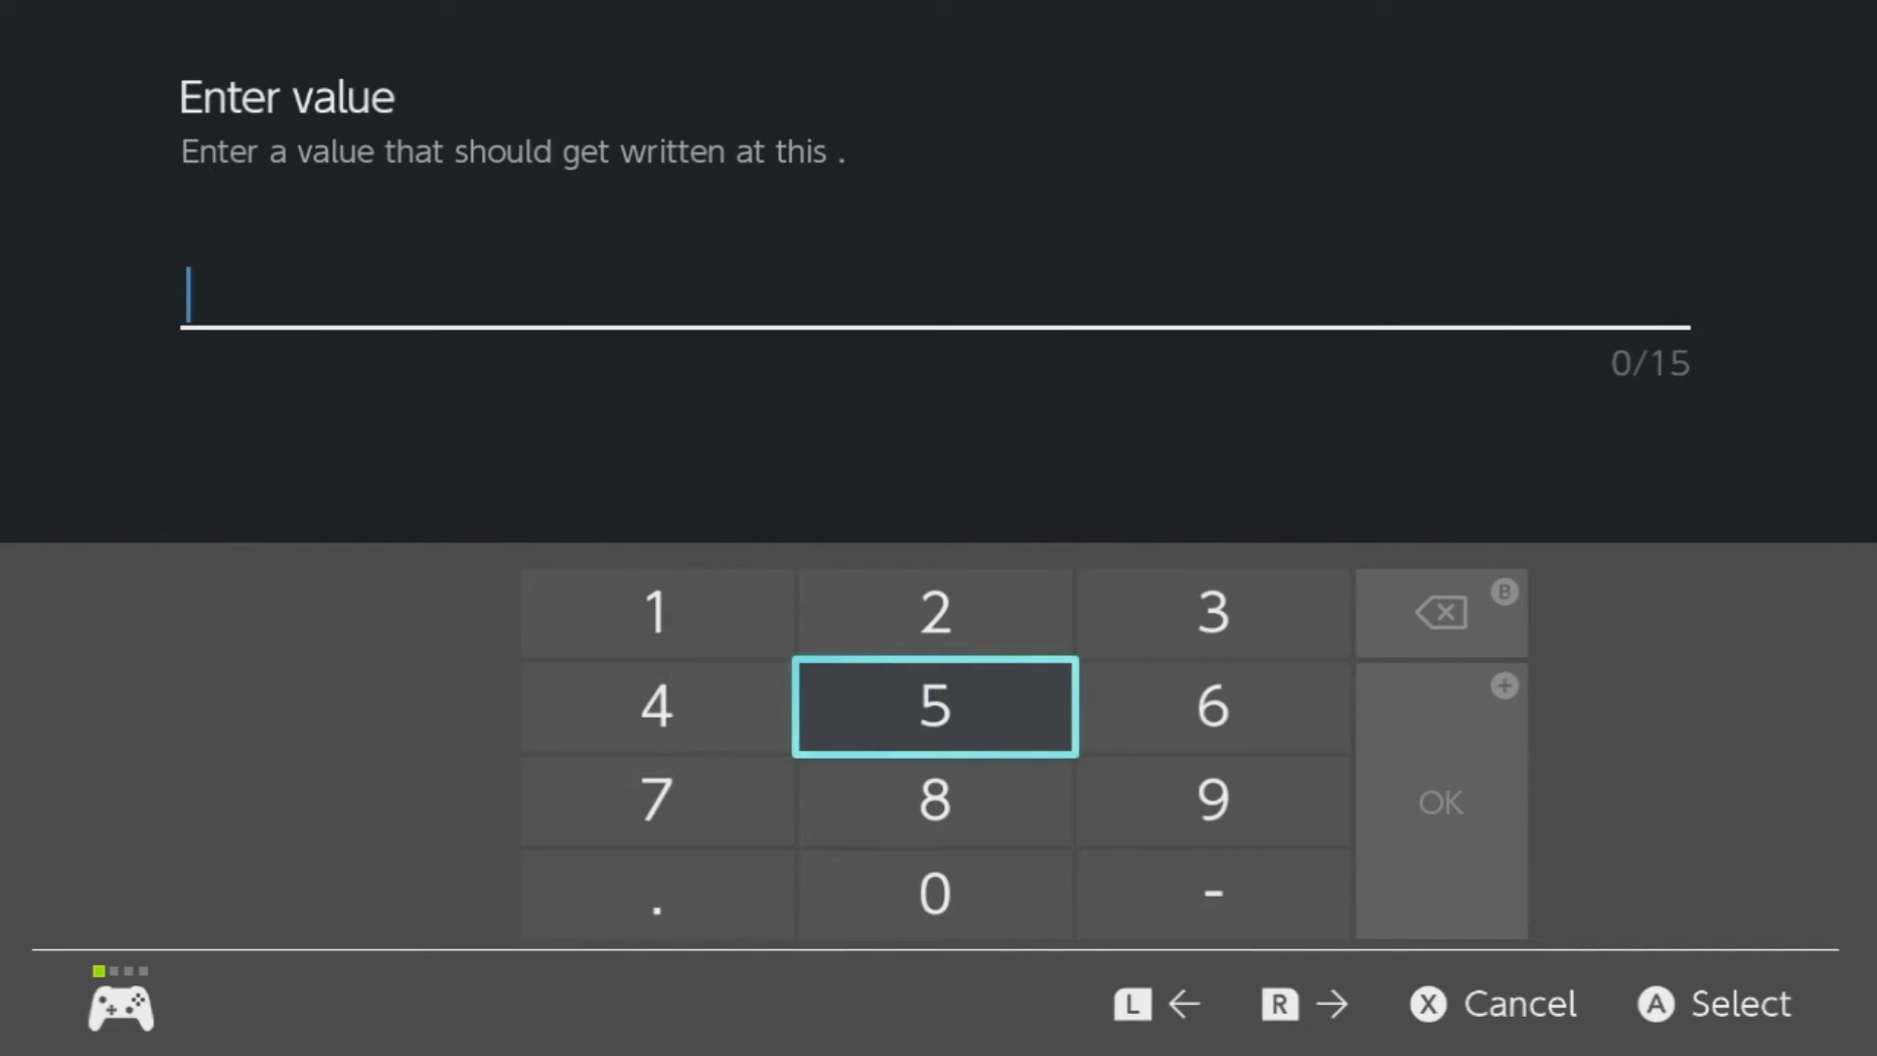
pyautogui.press('Down')
pyautogui.press('Right')
pyautogui.write('99')
pyautogui.press('Right')
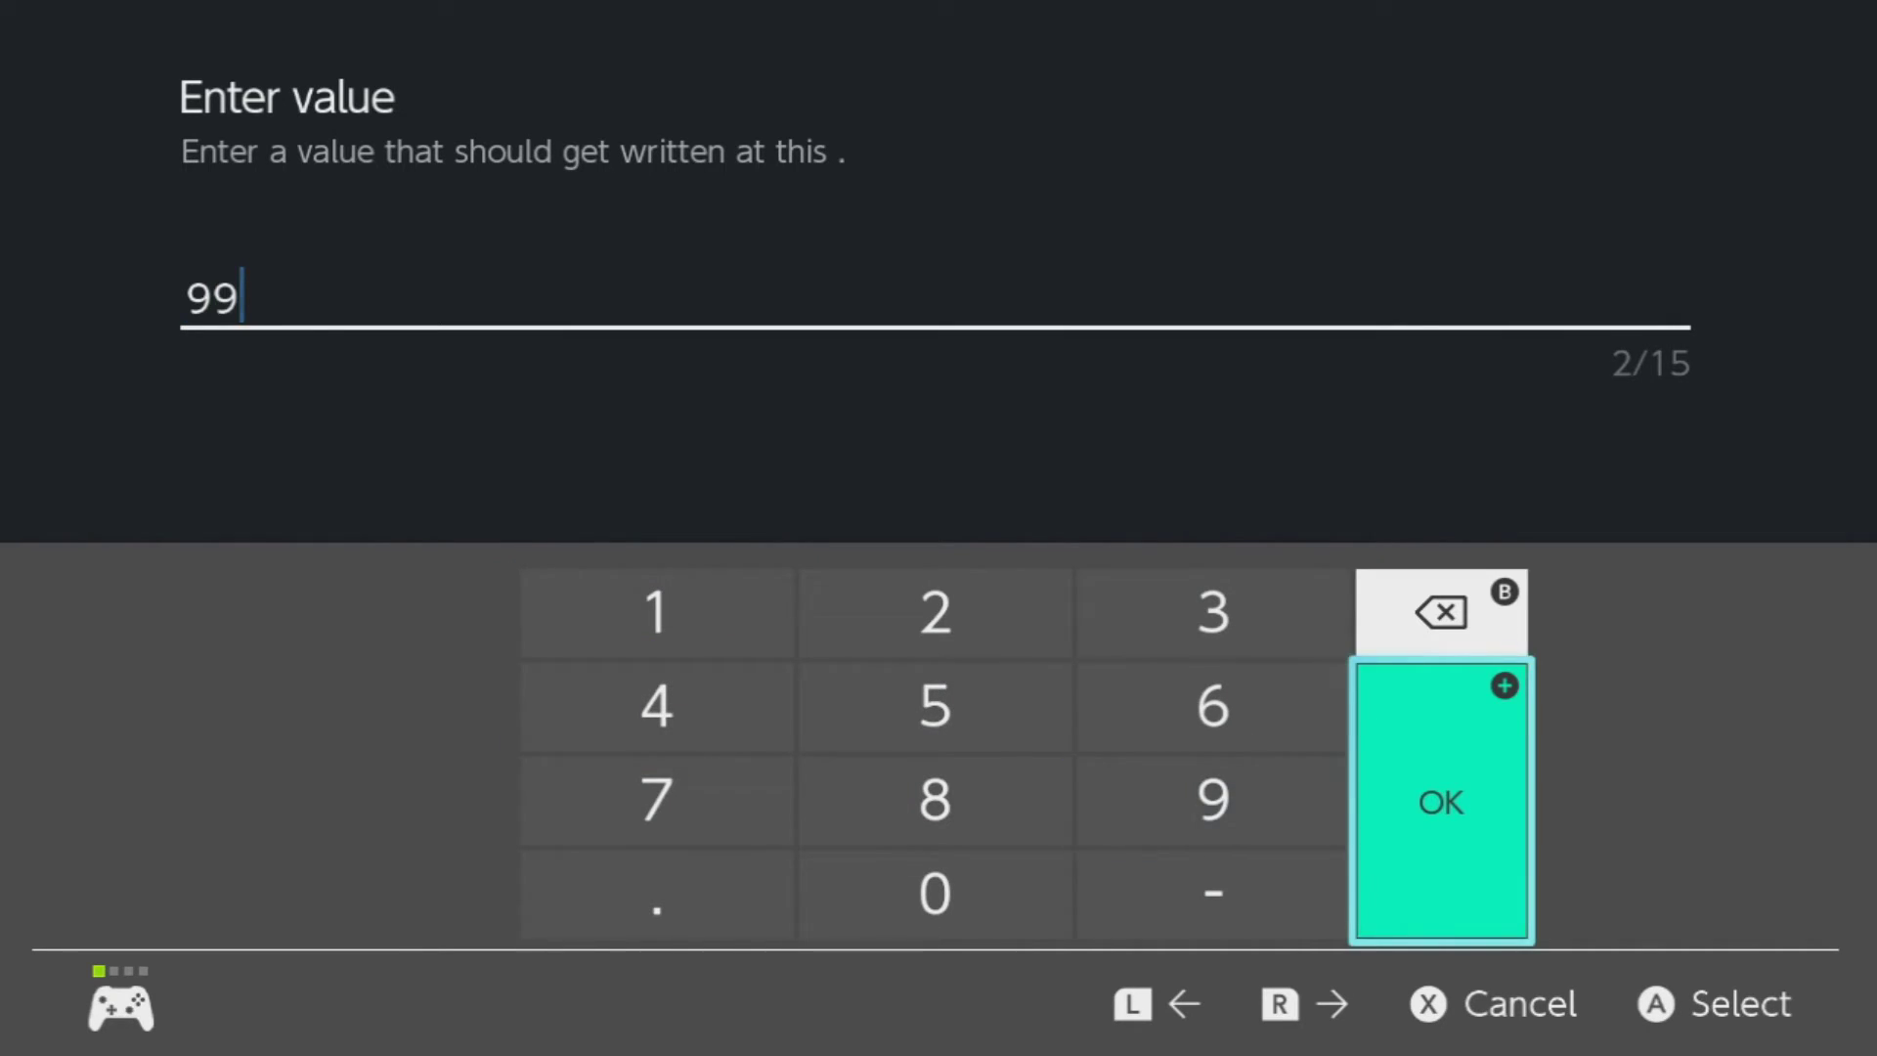
pyautogui.press('a')
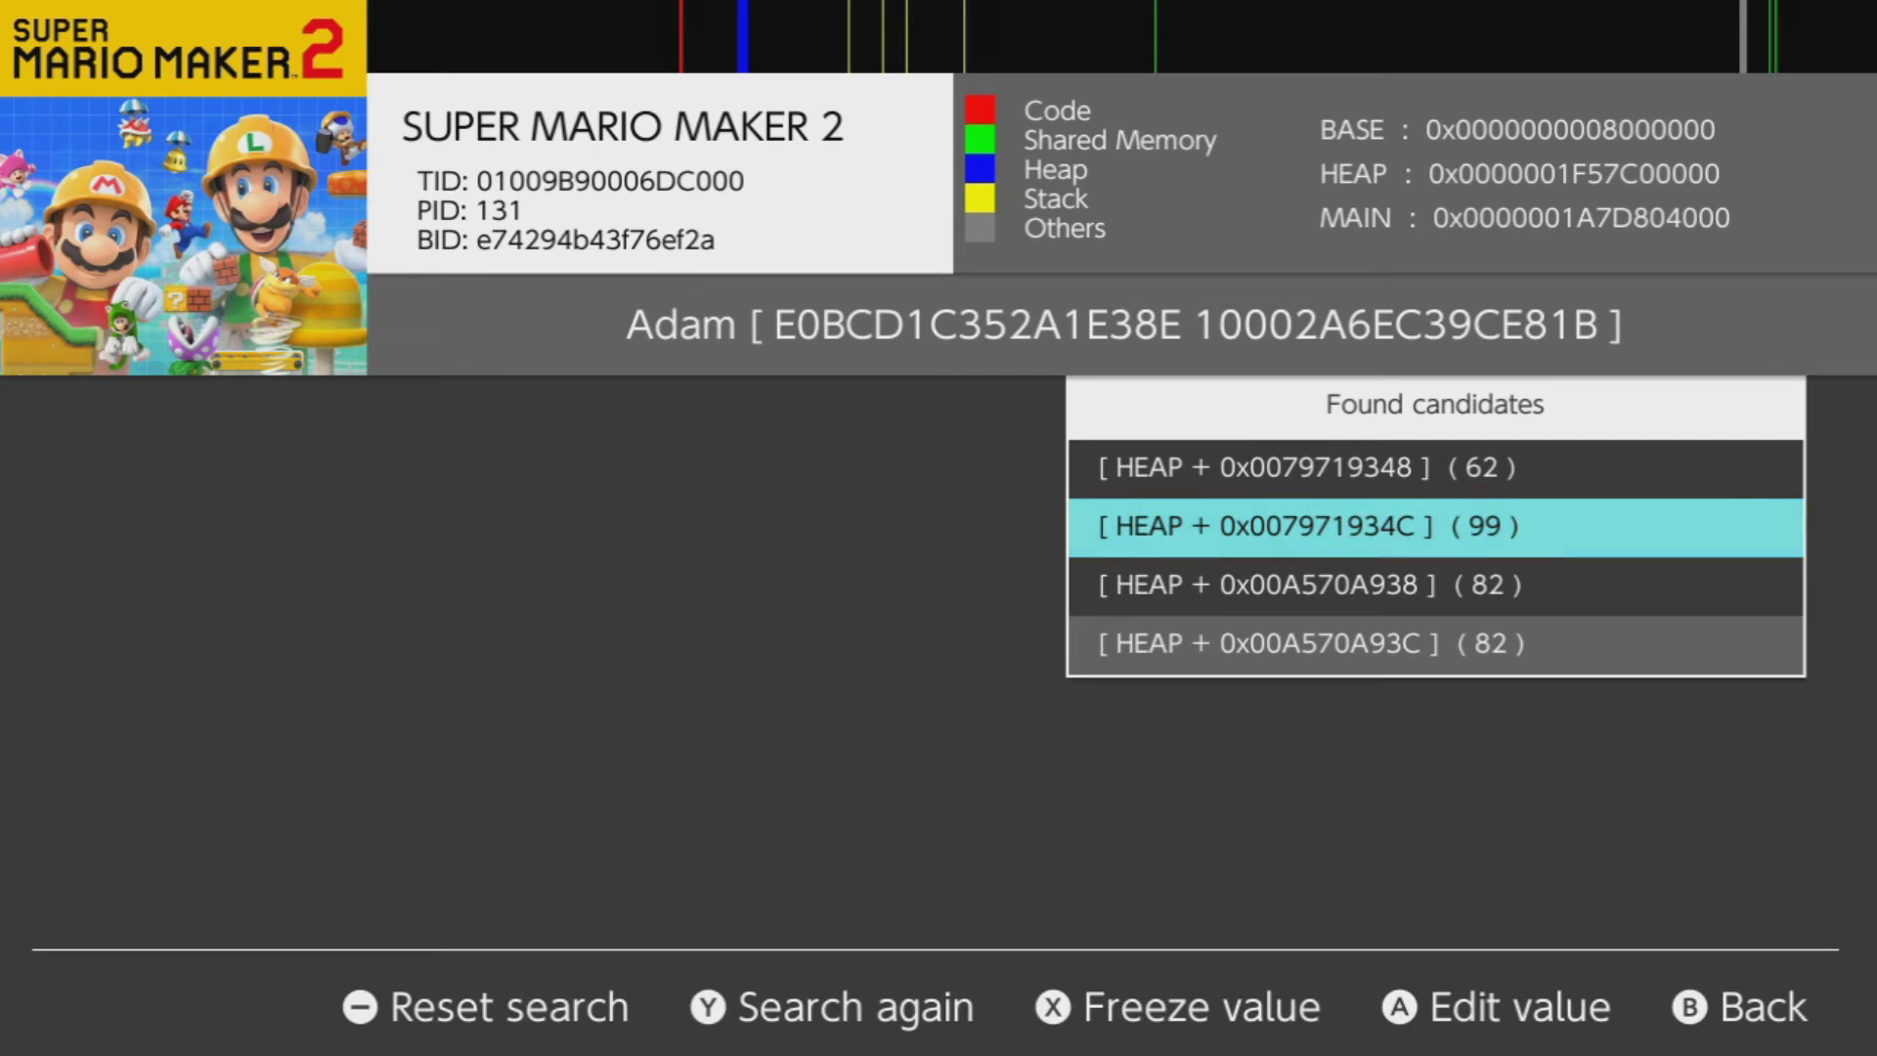
# Freeze the value at HEAP + 0x007971934C at 99 and resume Super Mario Maker 2
pyautogui.press('x')
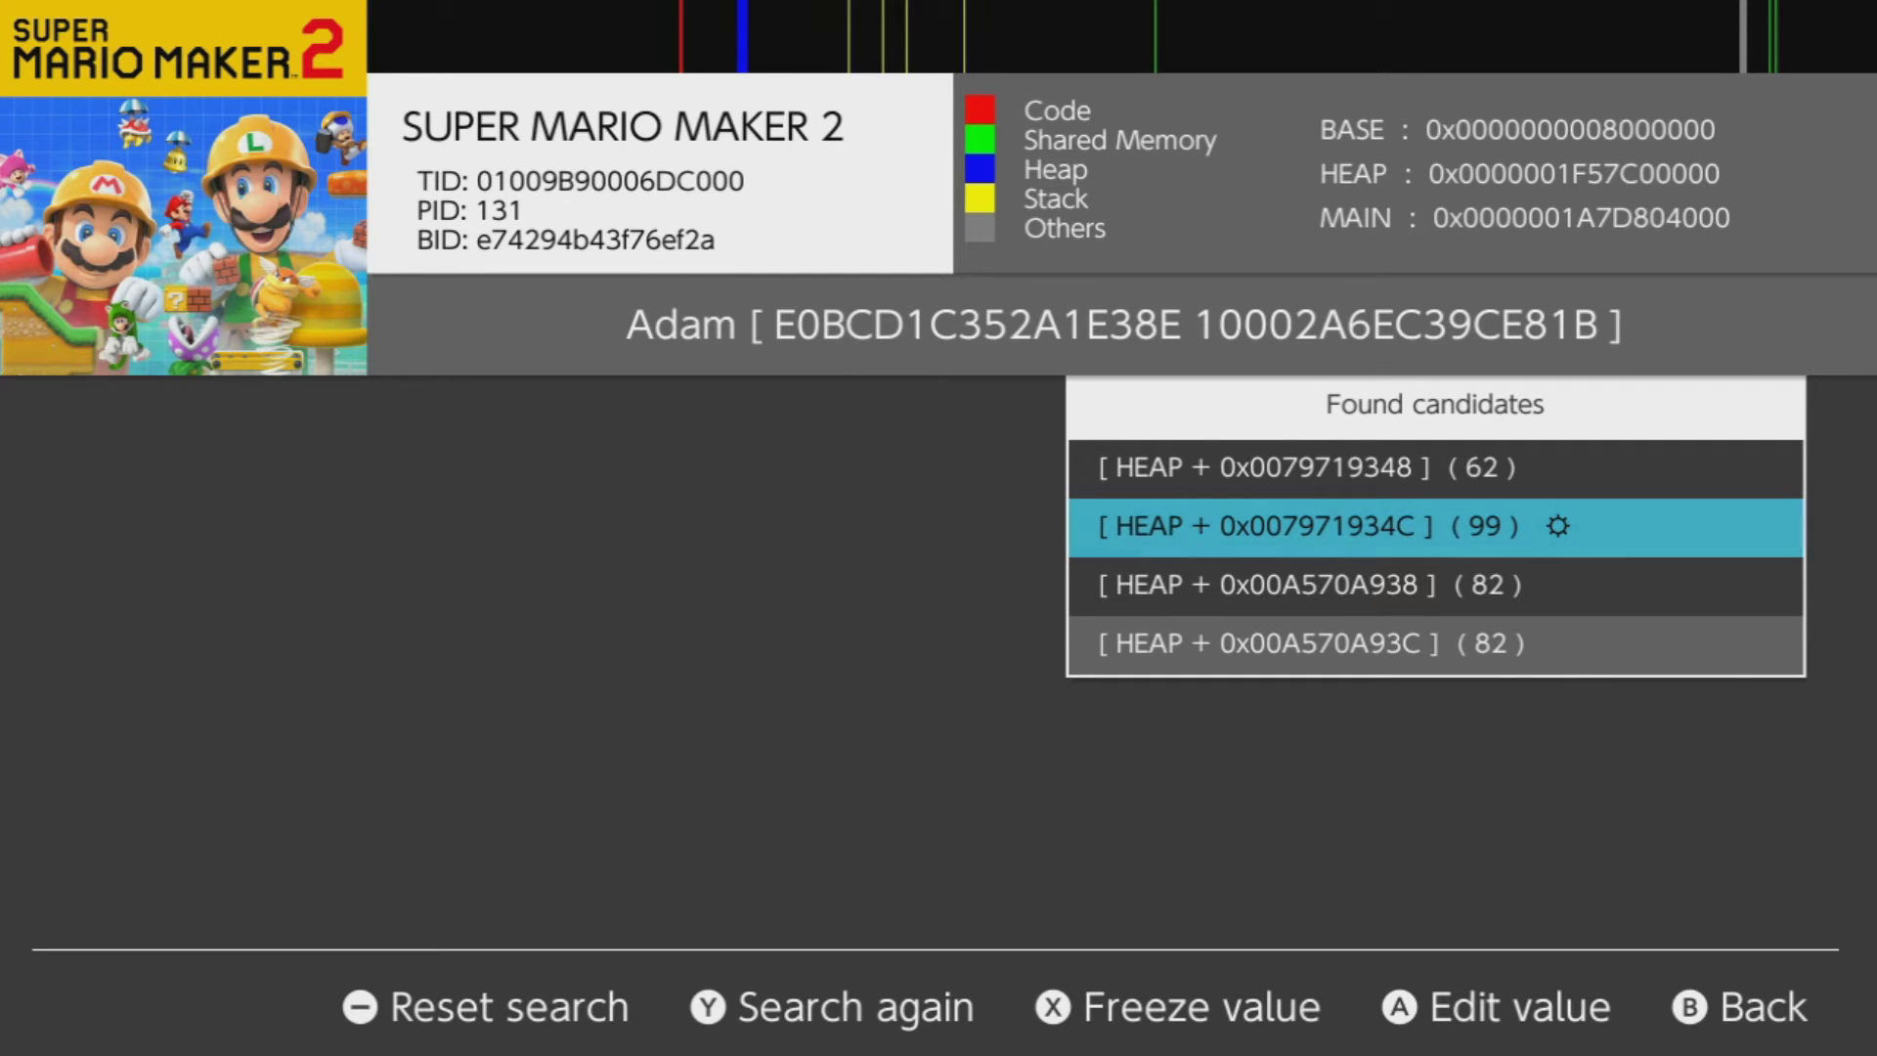
pyautogui.press('super')
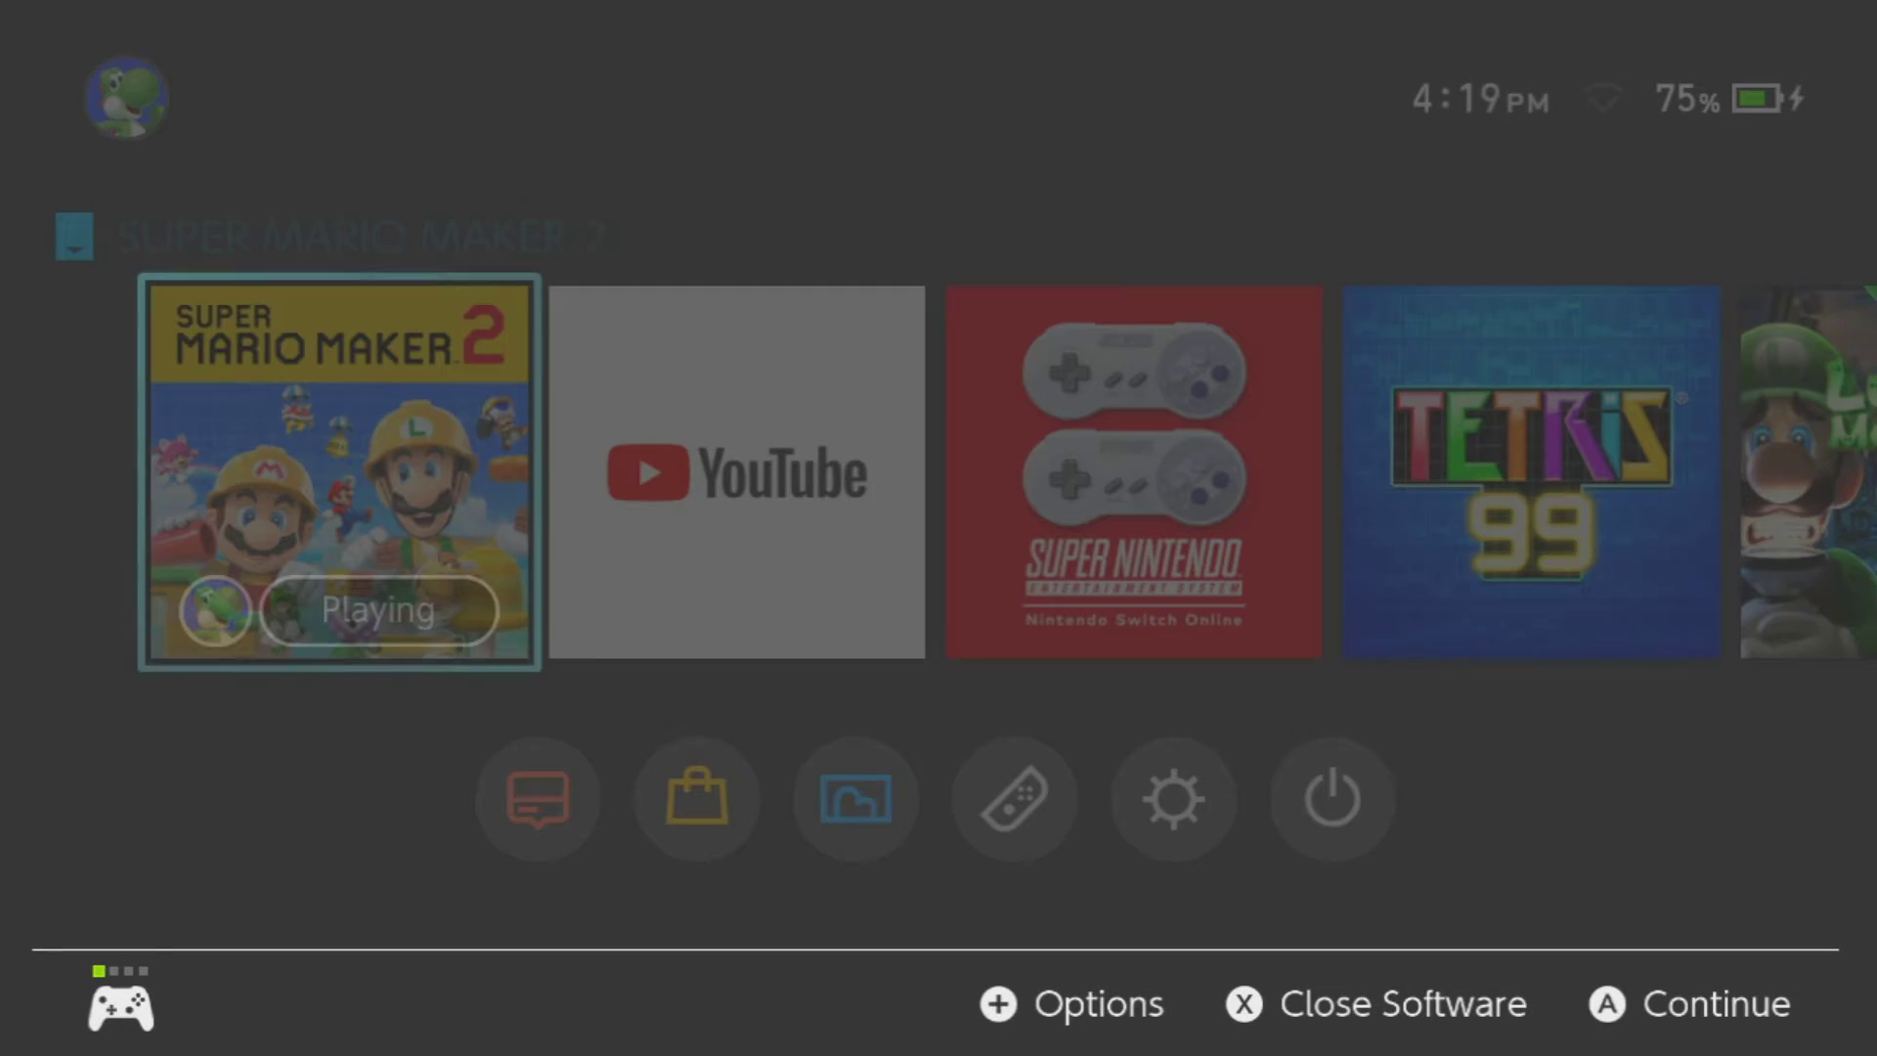
pyautogui.press('Return')
pyautogui.press('a')
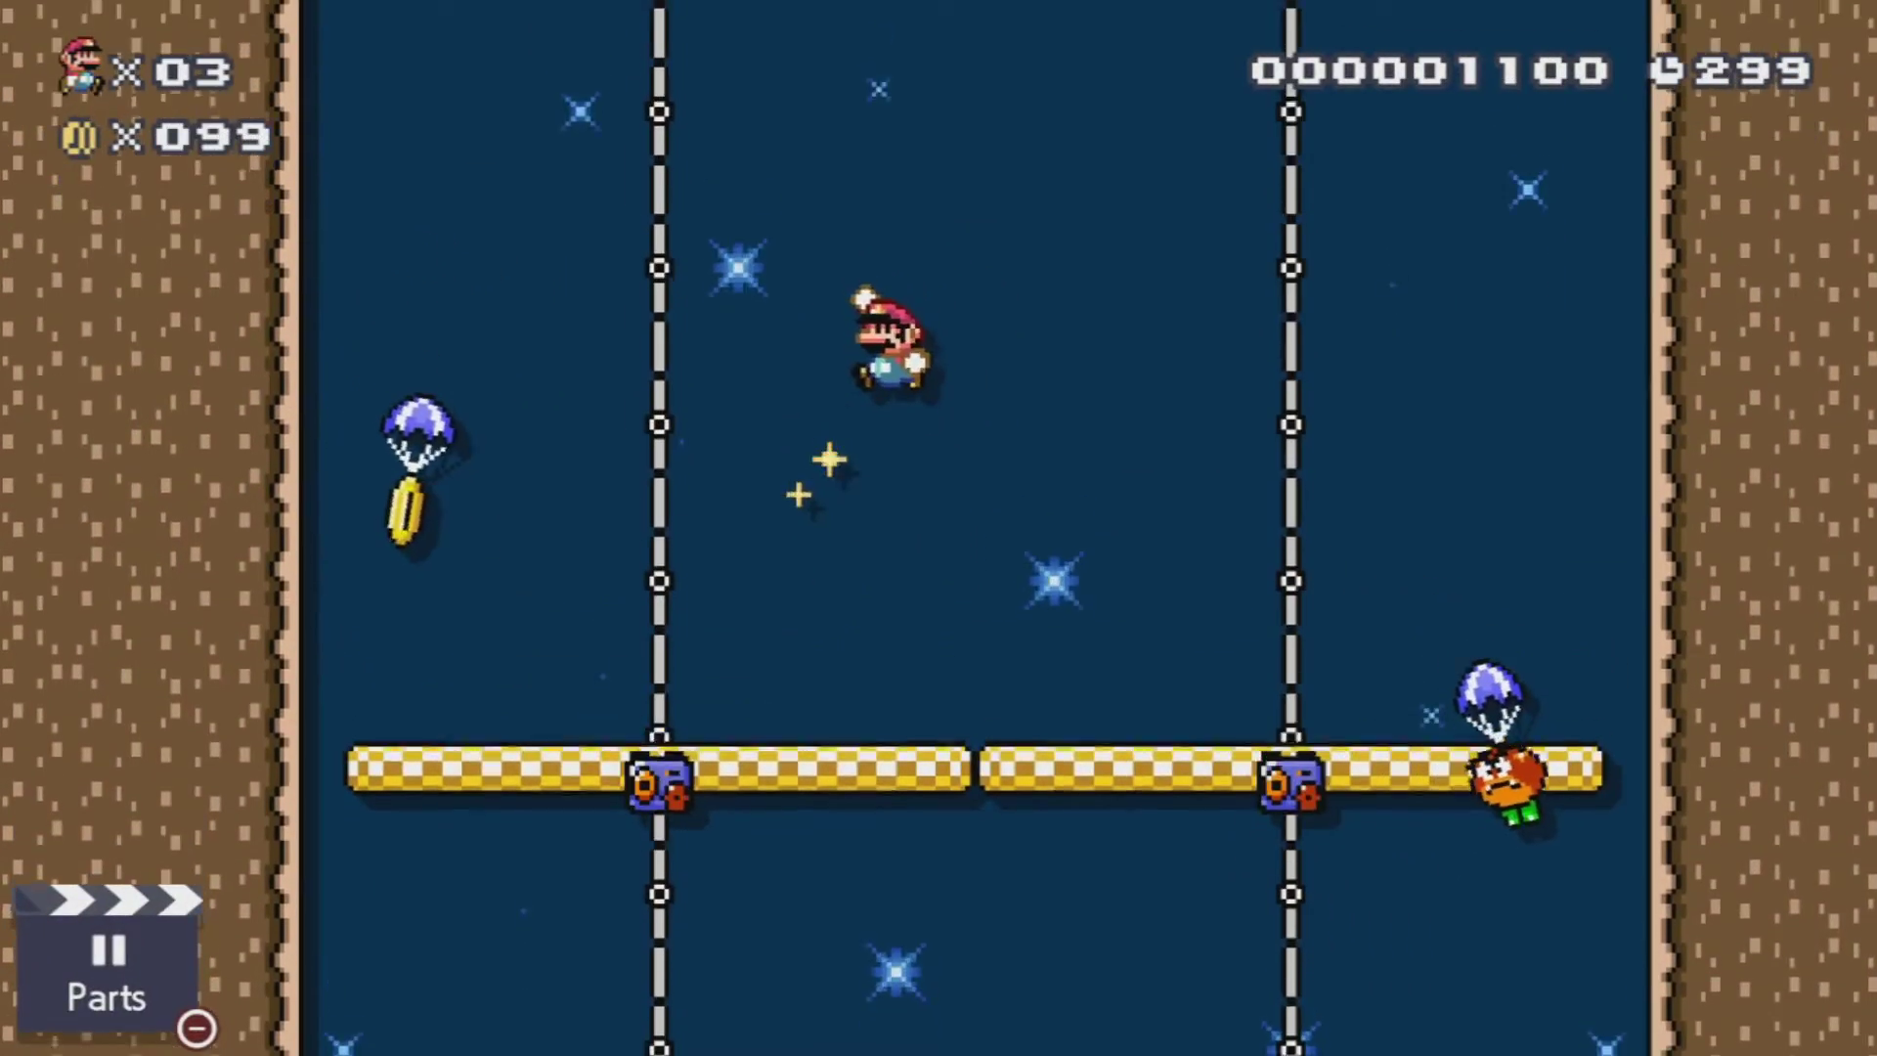
# Collect parachuting coins and the mushroom around the moving yellow platforms to test the frozen coin counter
pyautogui.press('a')
pyautogui.press('Left')
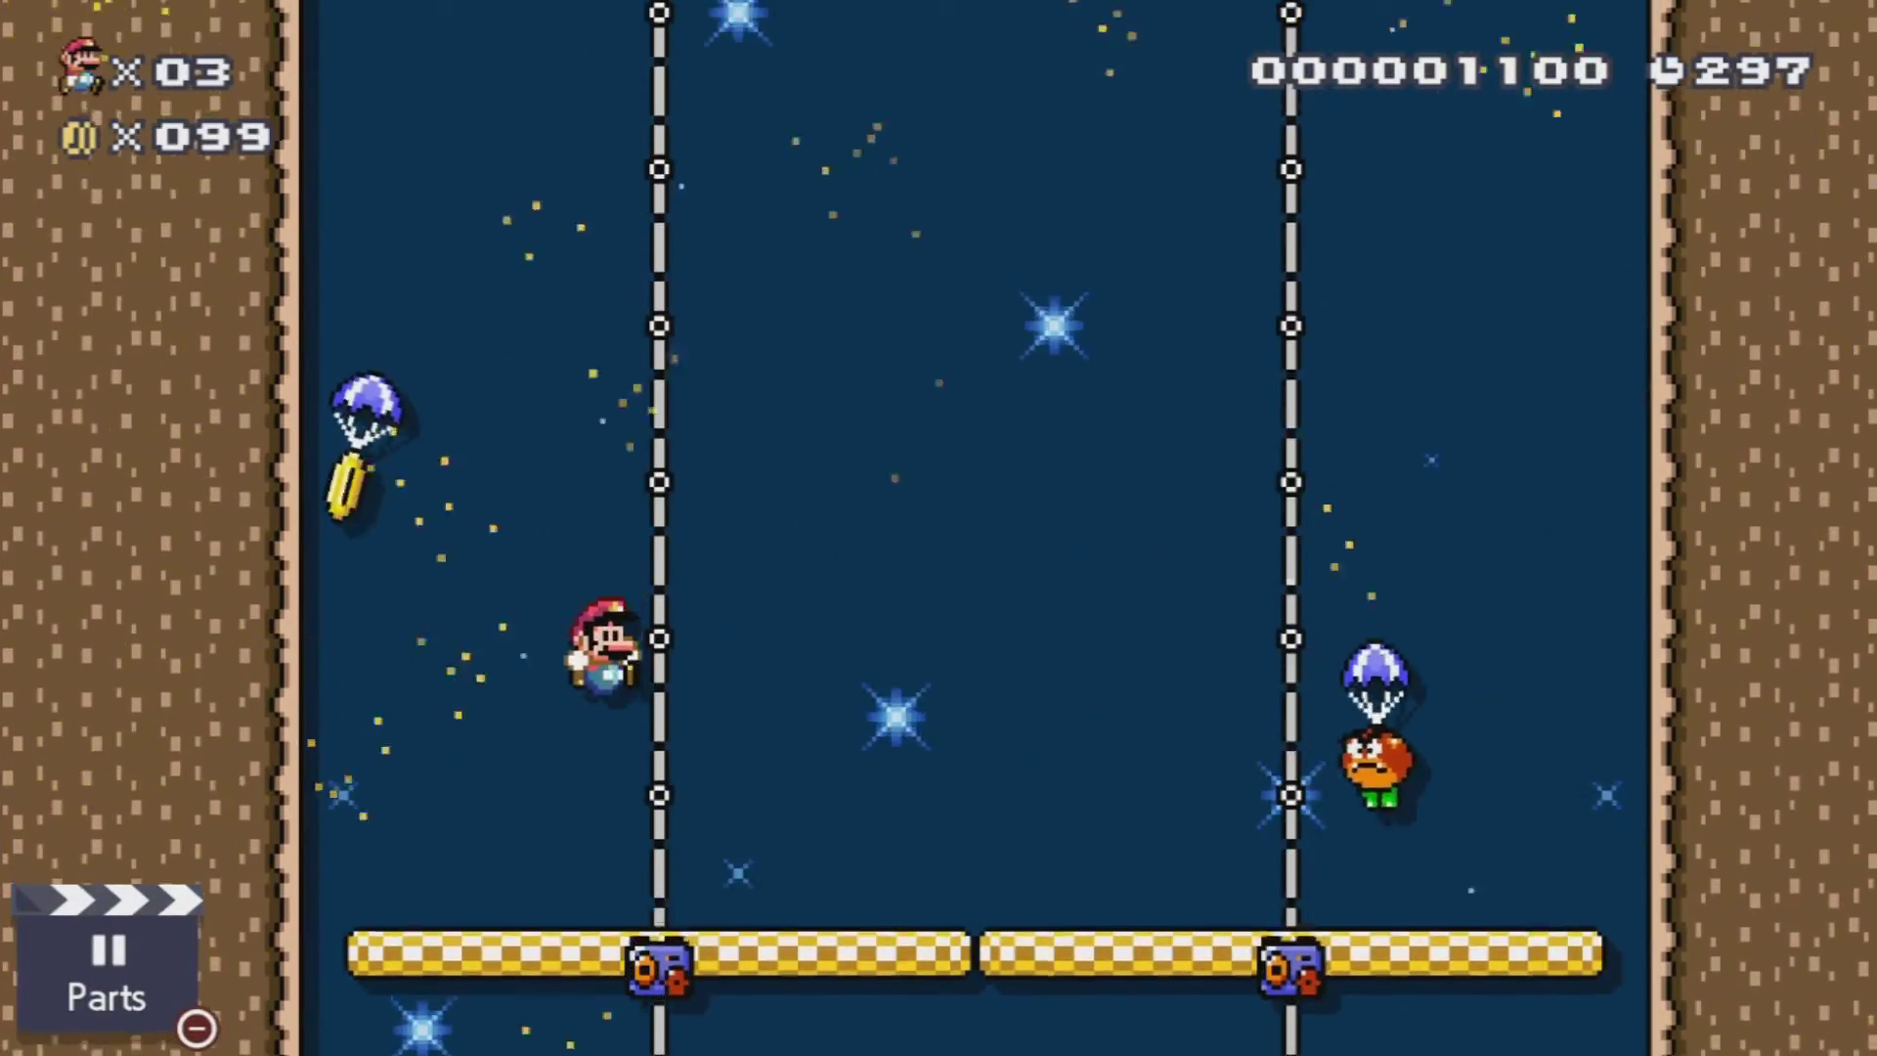
pyautogui.press('a')
pyautogui.press('Right')
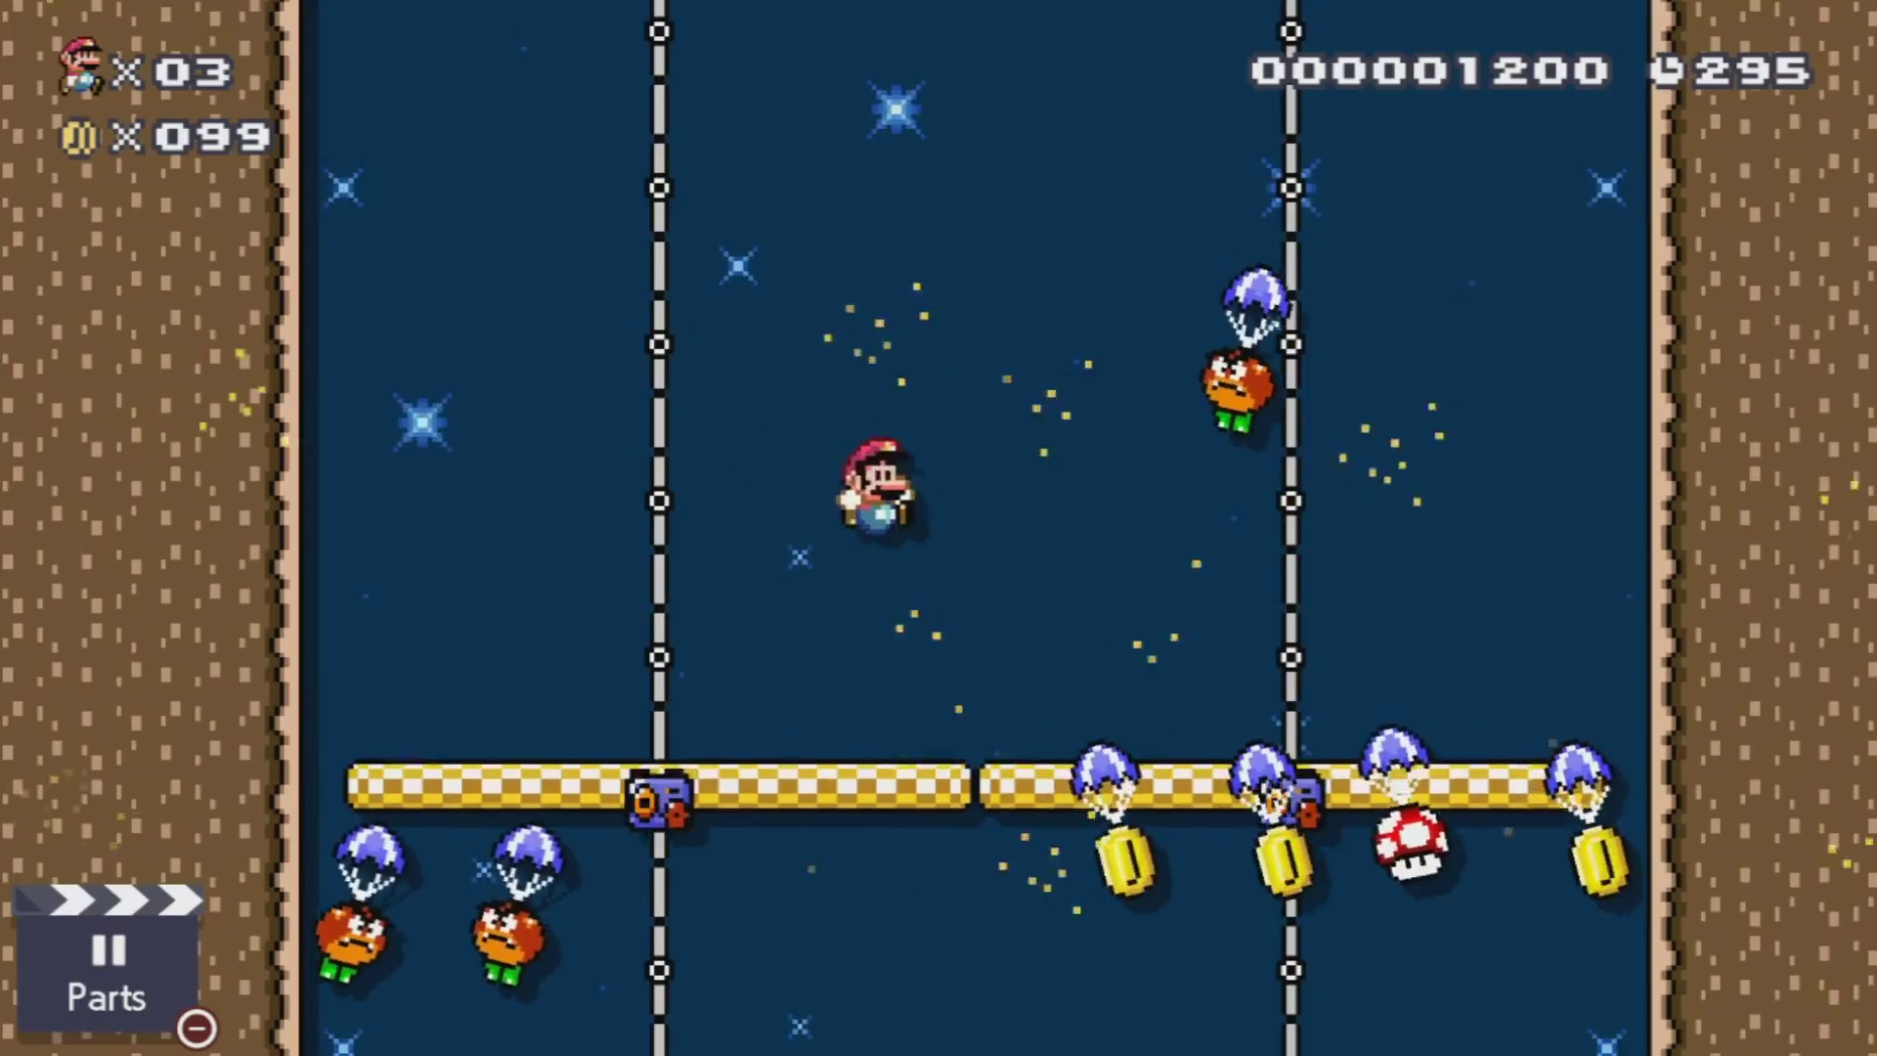
pyautogui.press('Left')
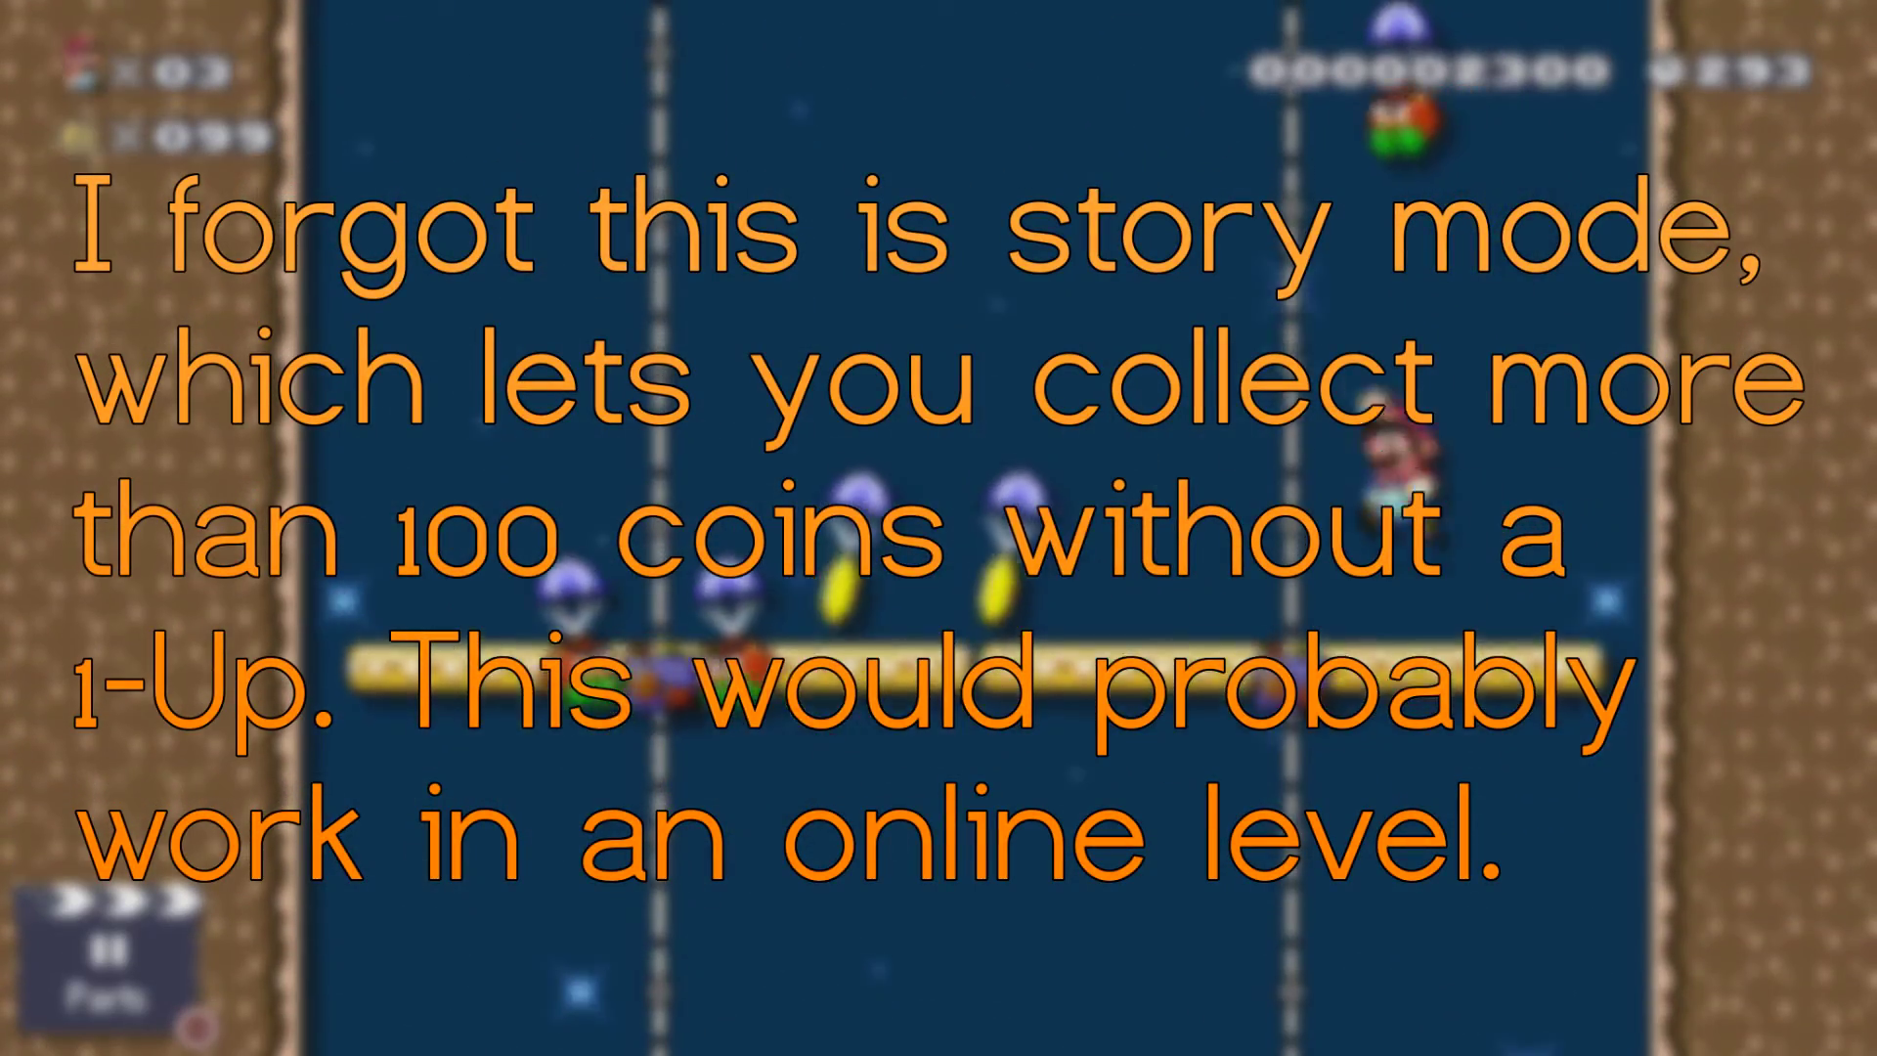
pyautogui.press('Left')
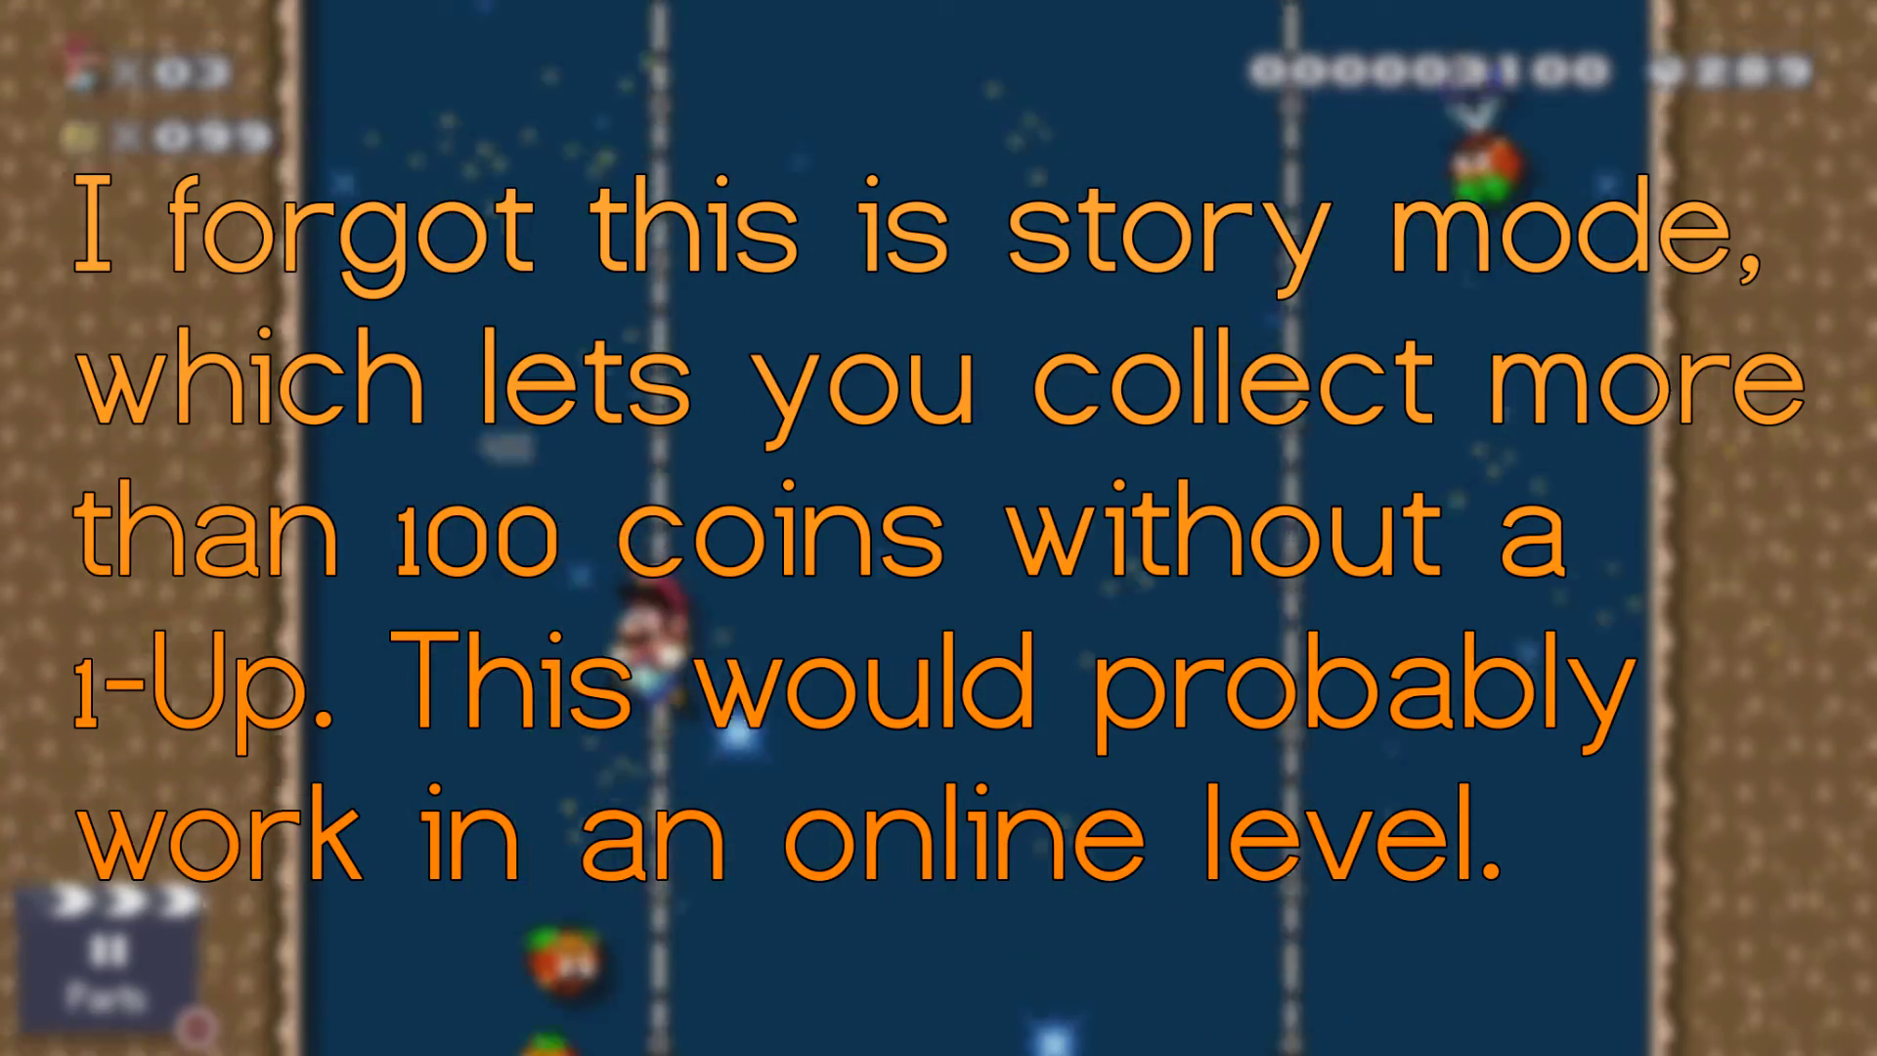
pyautogui.press('Right')
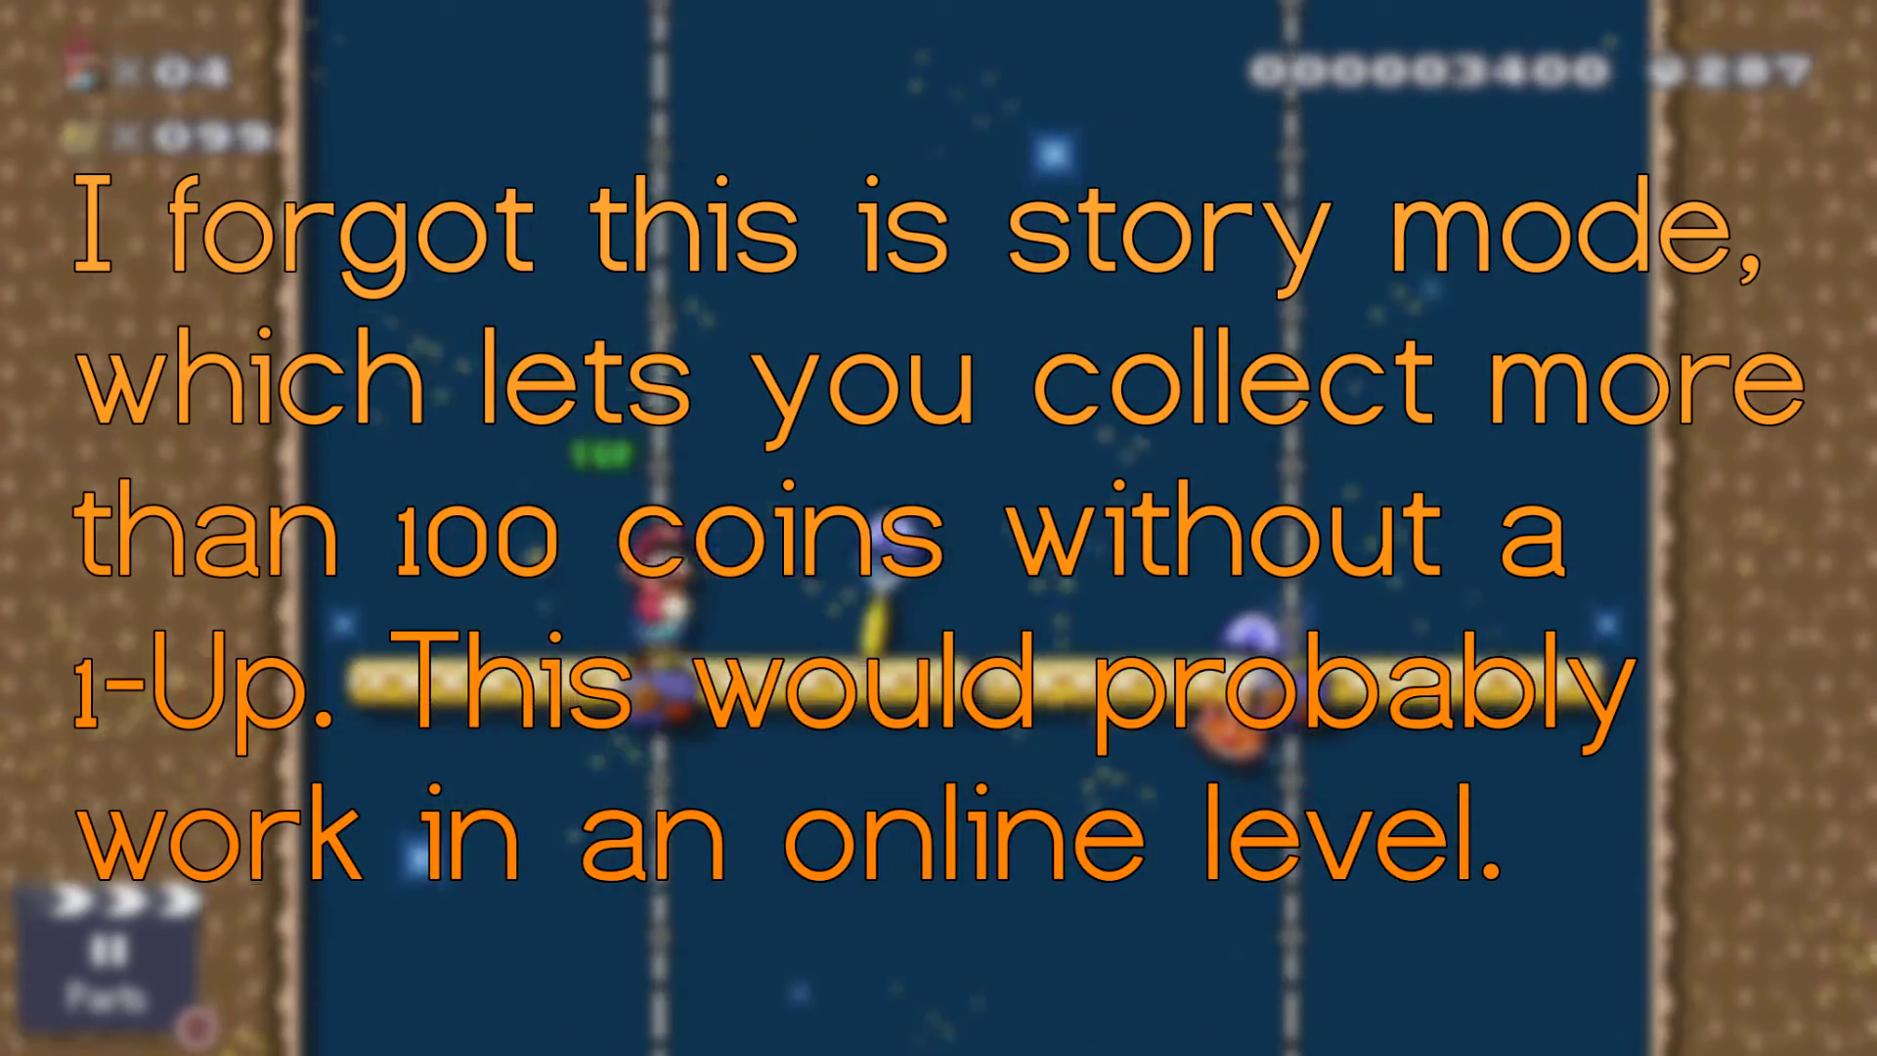
# Ride the yellow platforms past the parachuting spiny enemies, attacking some with fireballs along the way
pyautogui.press('Left')
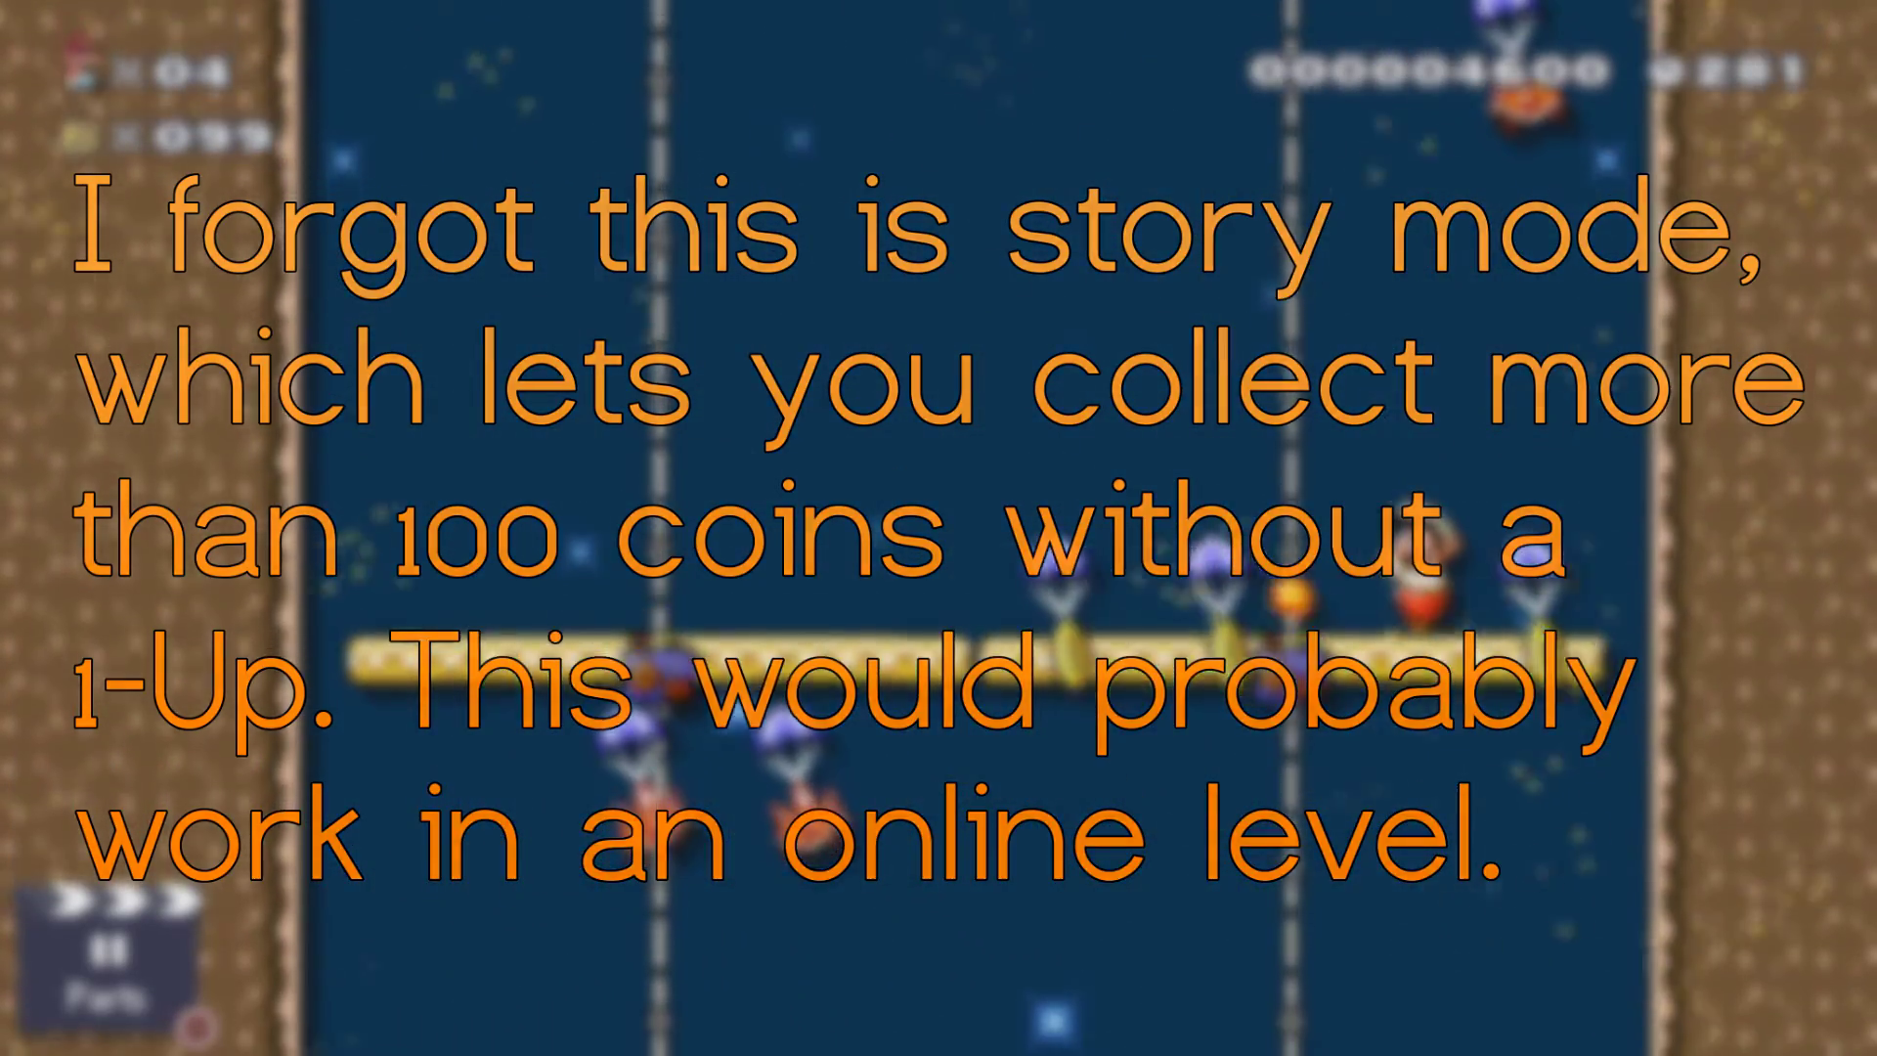
pyautogui.press('Left')
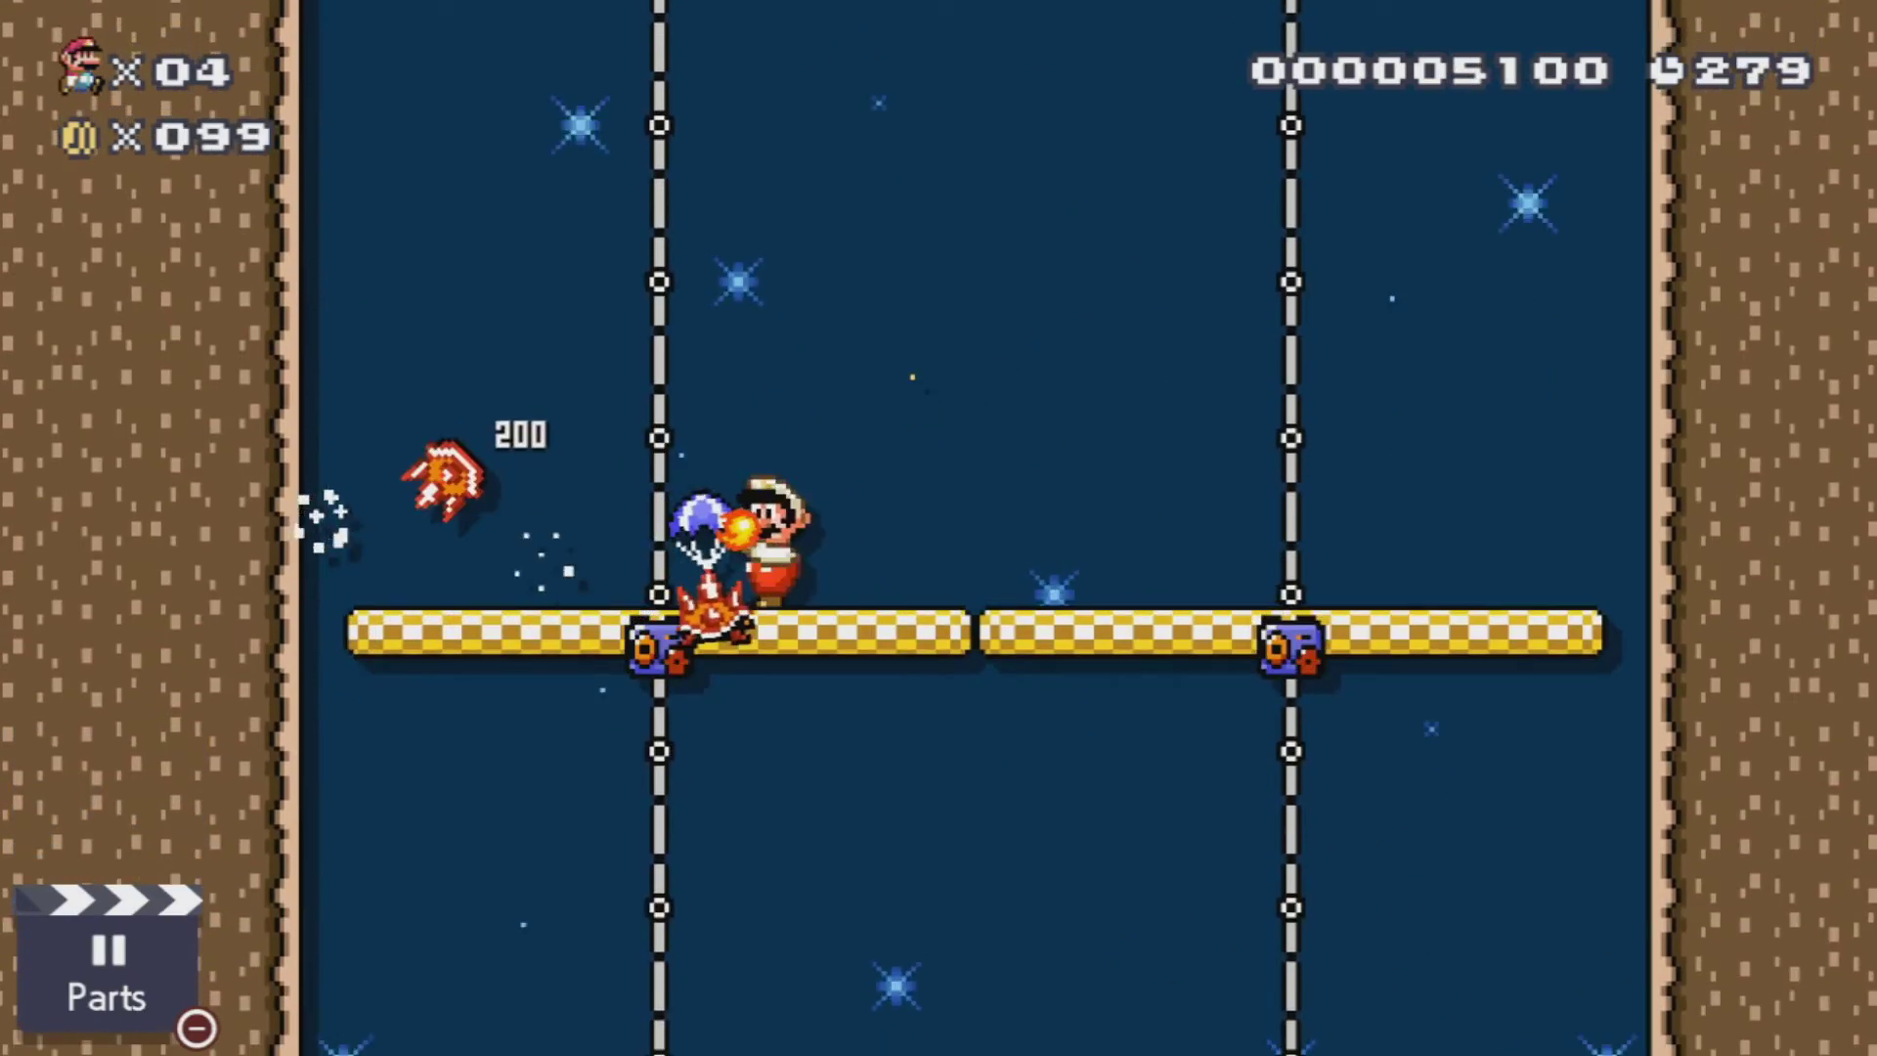
pyautogui.press('Right')
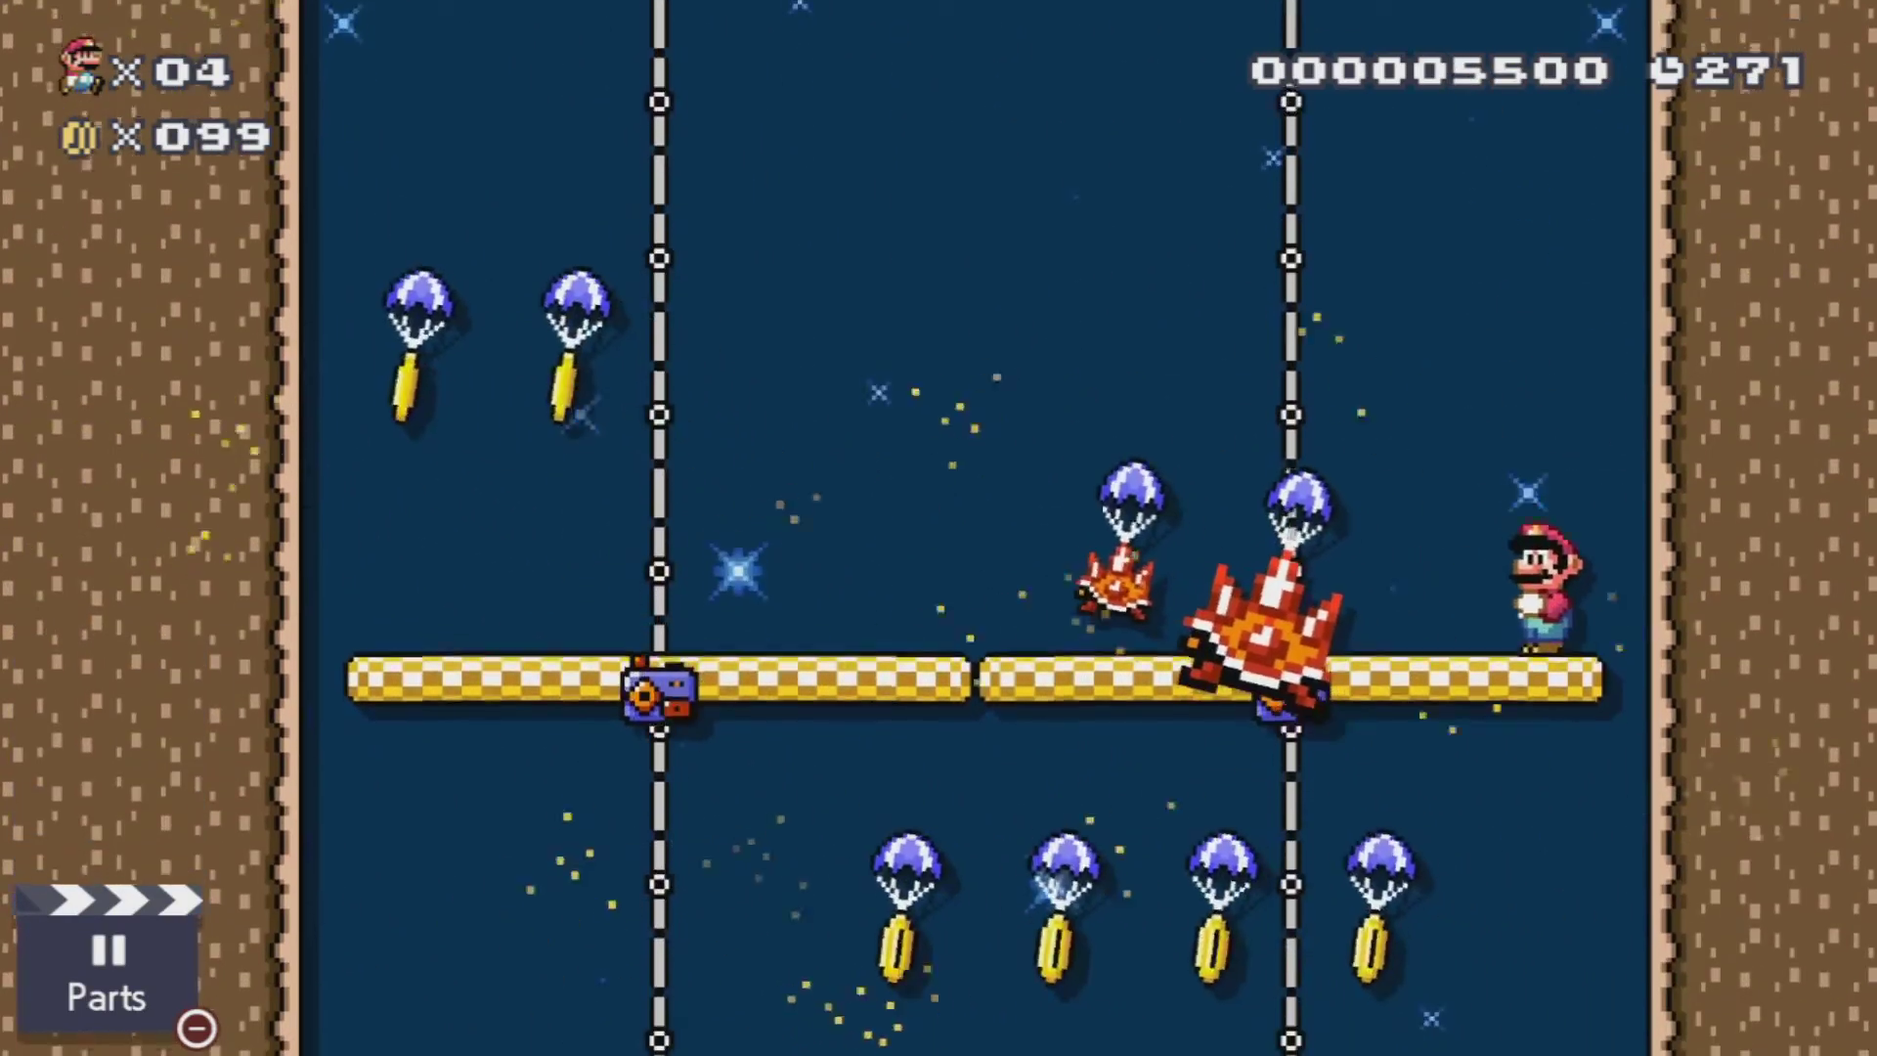
pyautogui.press('Left')
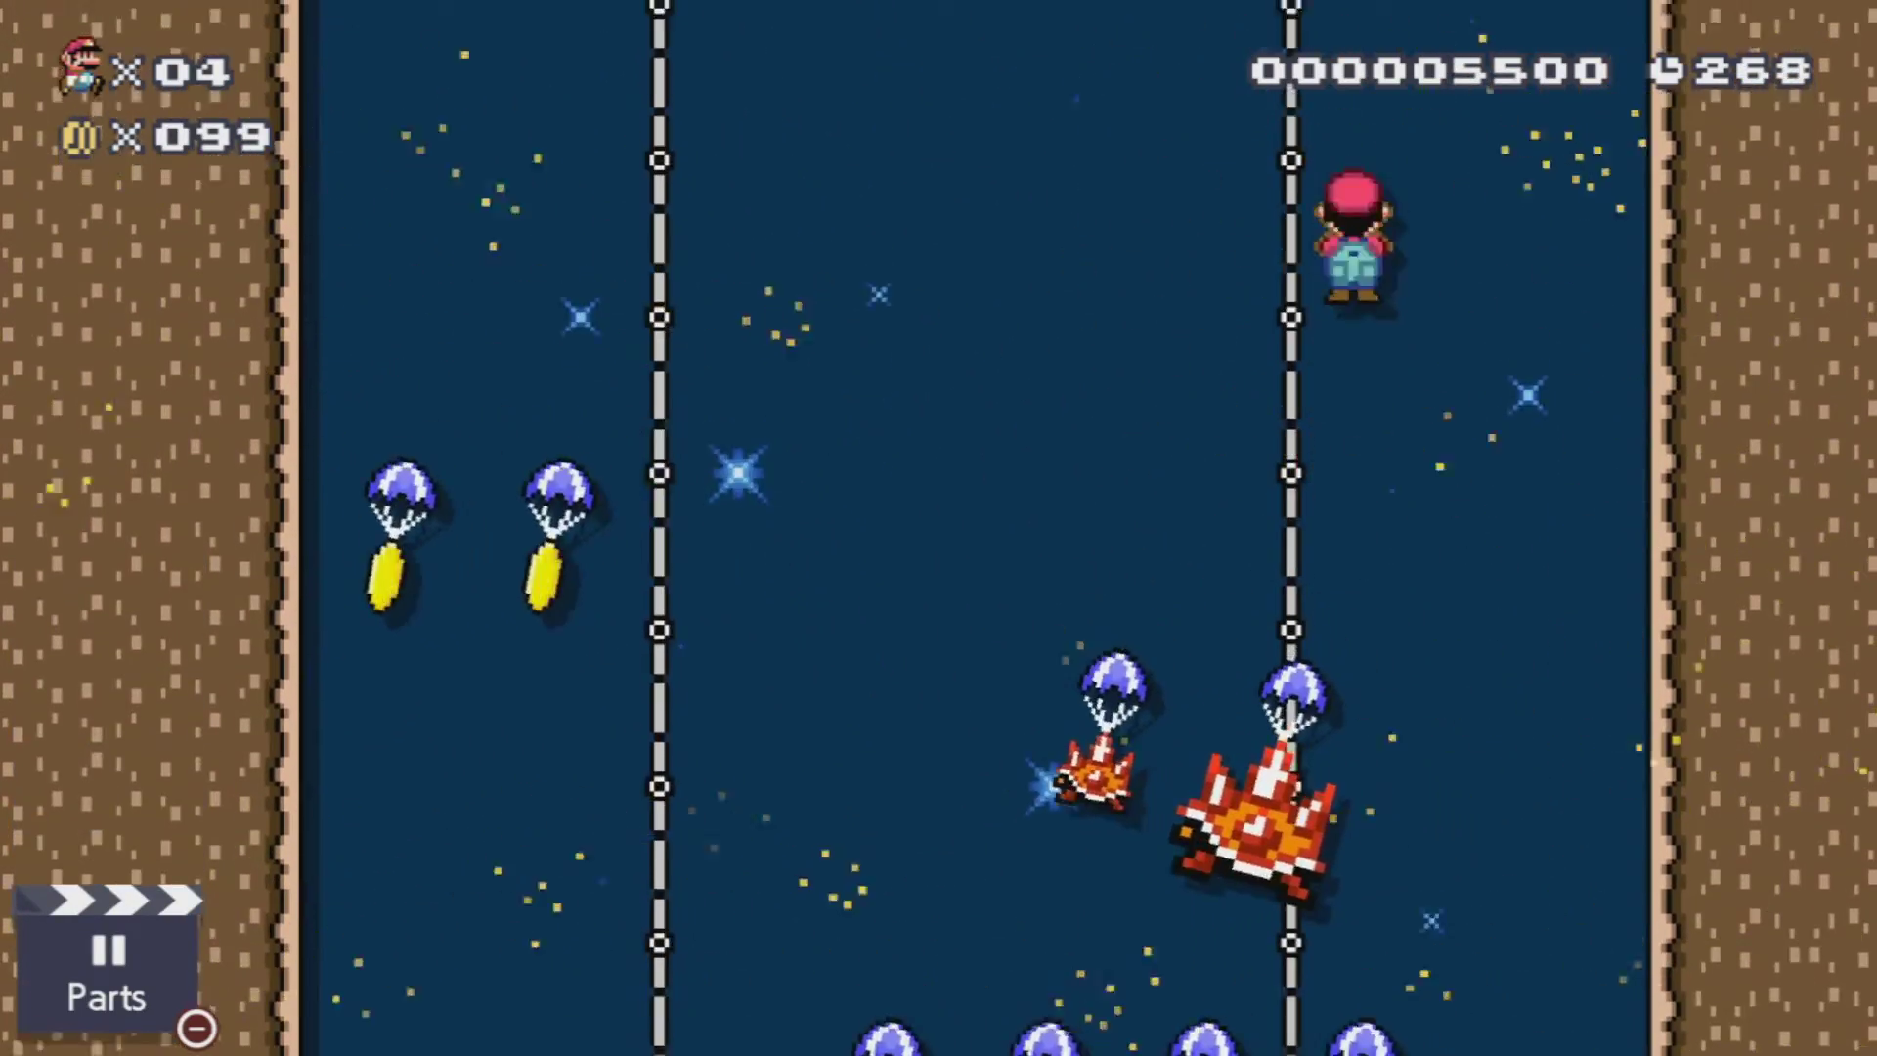
pyautogui.press('Left')
pyautogui.press('Left')
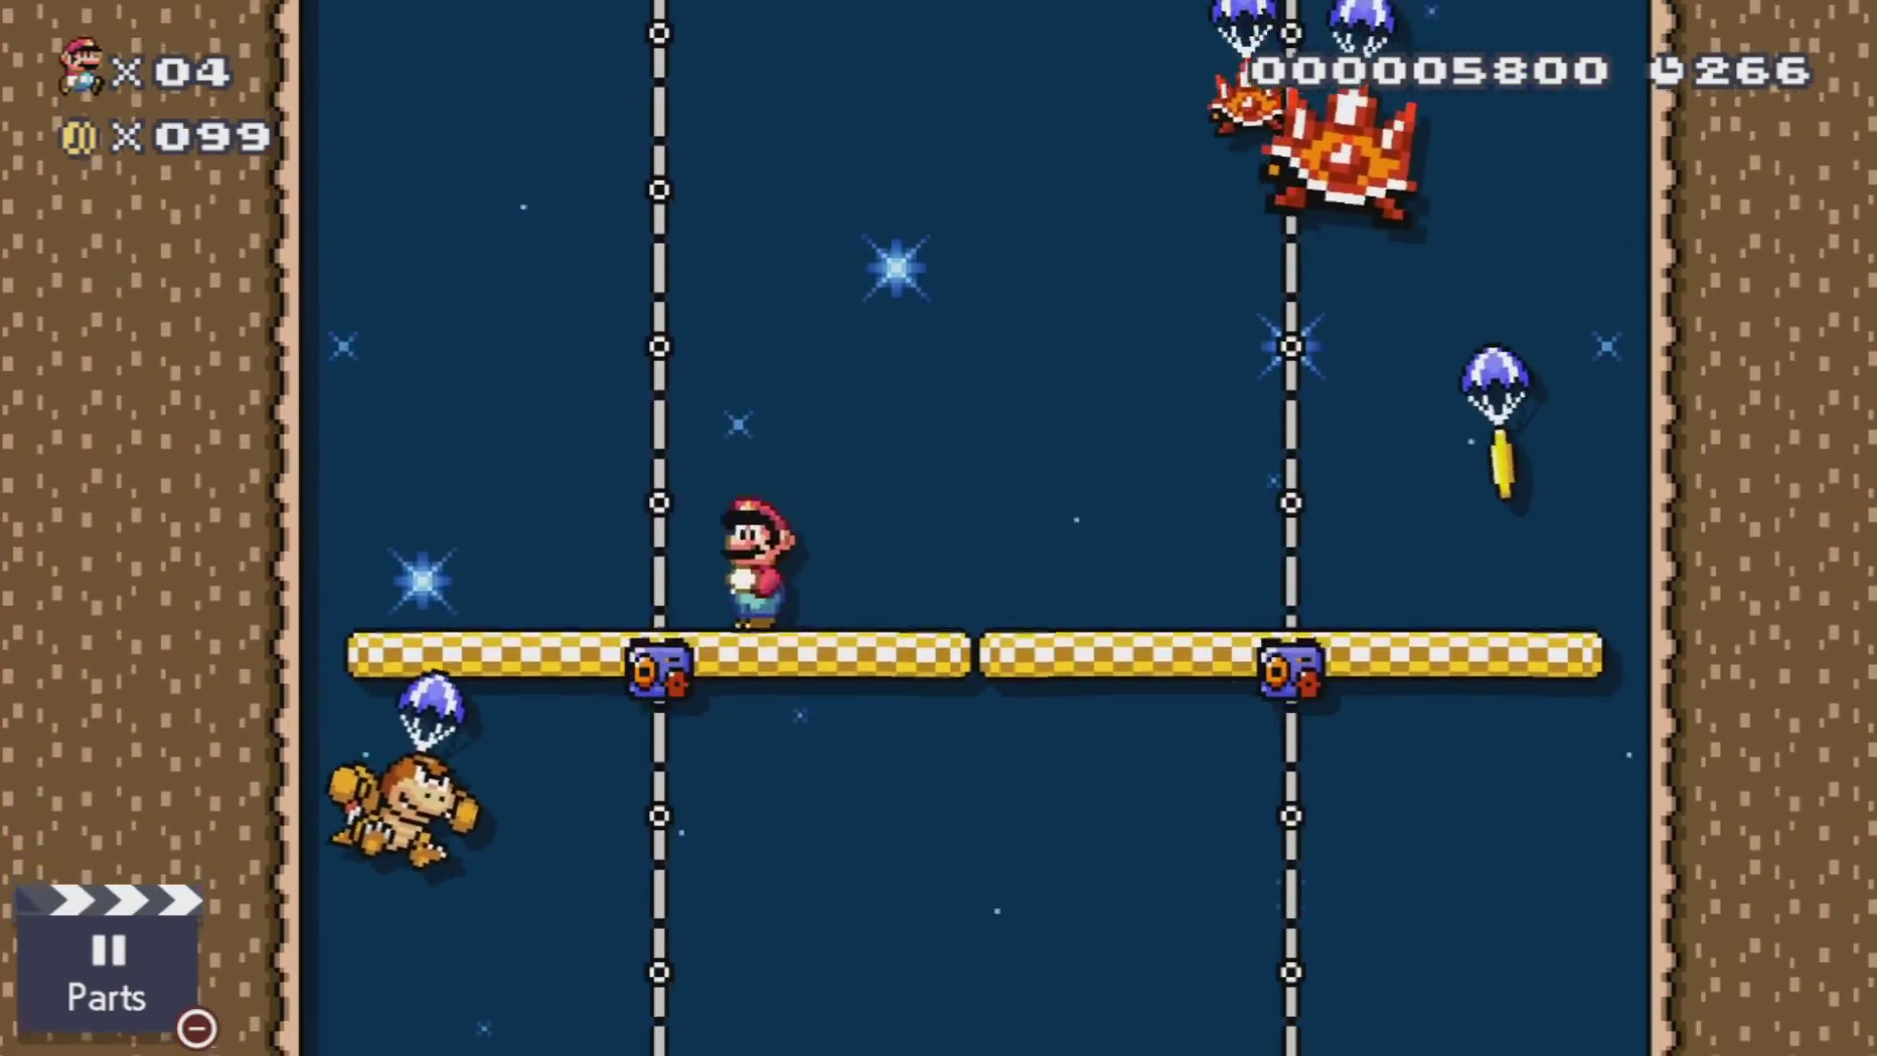
pyautogui.press('Left')
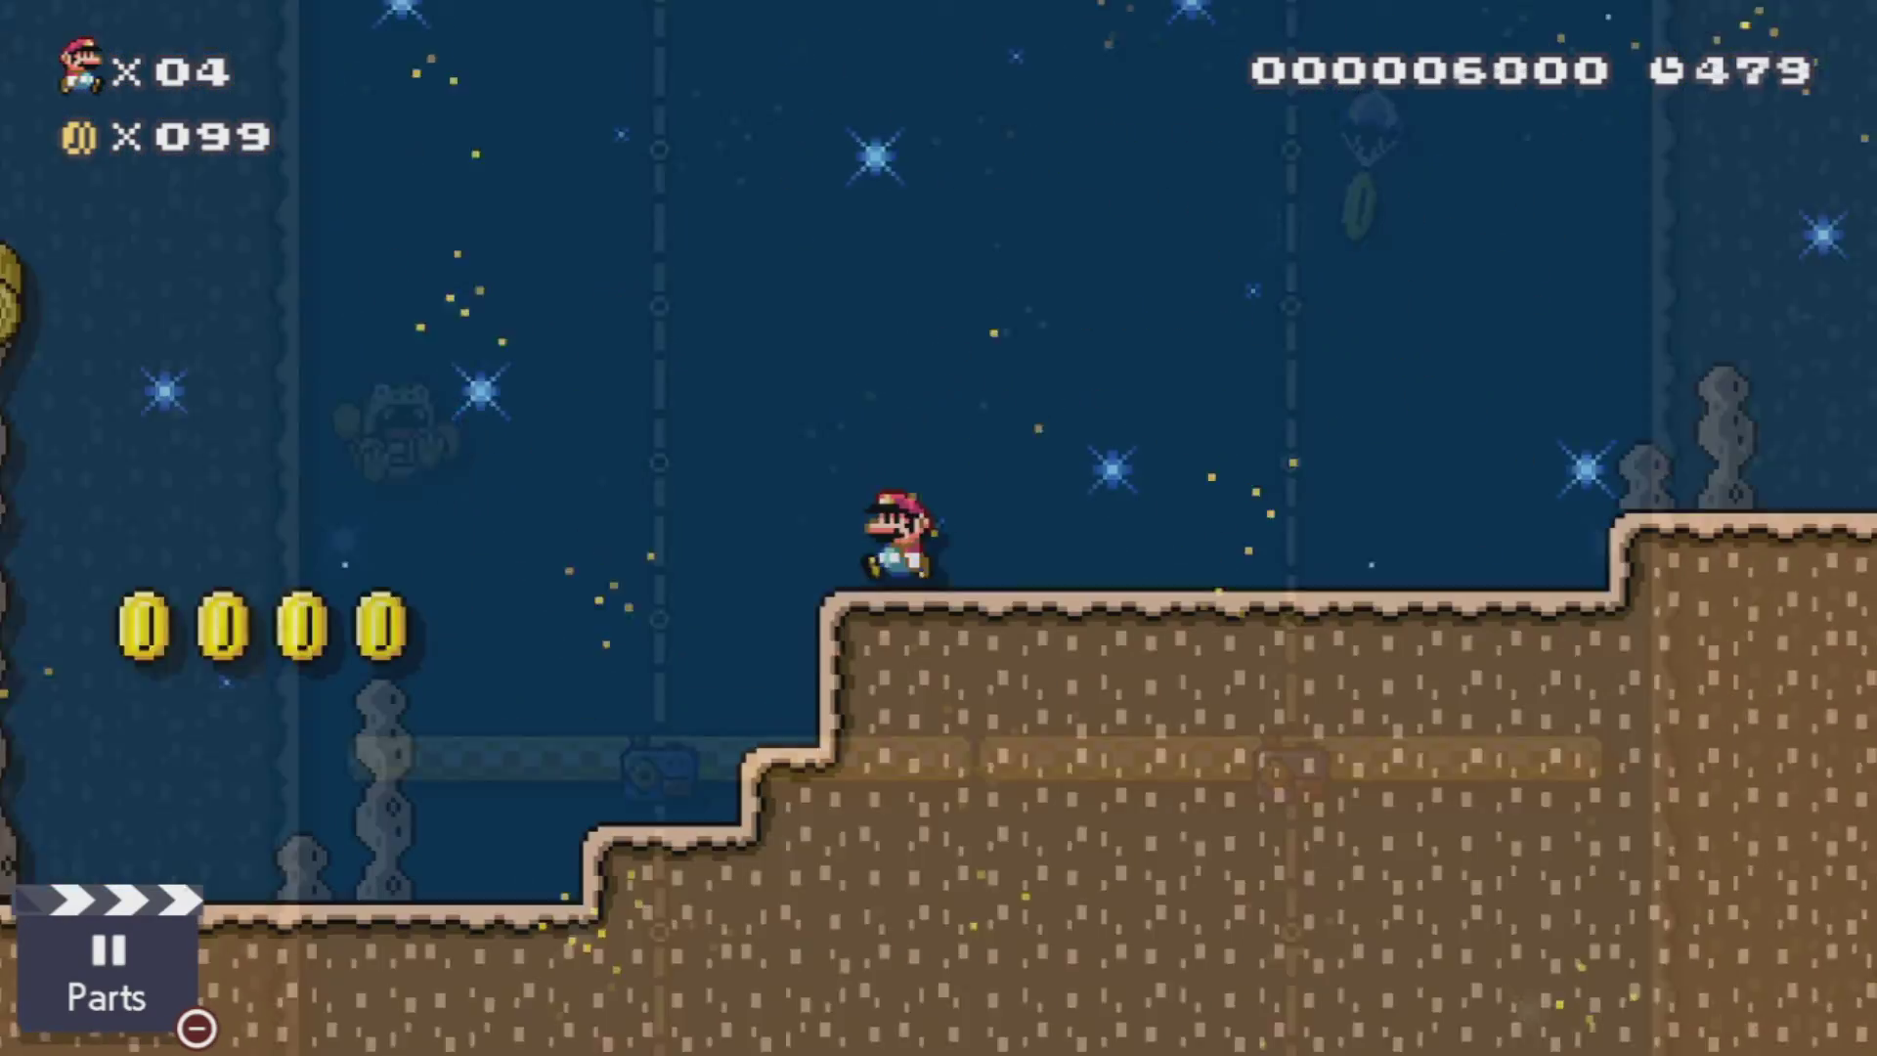
# Collect the row of coins and the large 10-coin on top of the log-covered pillar in the ground area
pyautogui.press('Left')
pyautogui.press('Right')
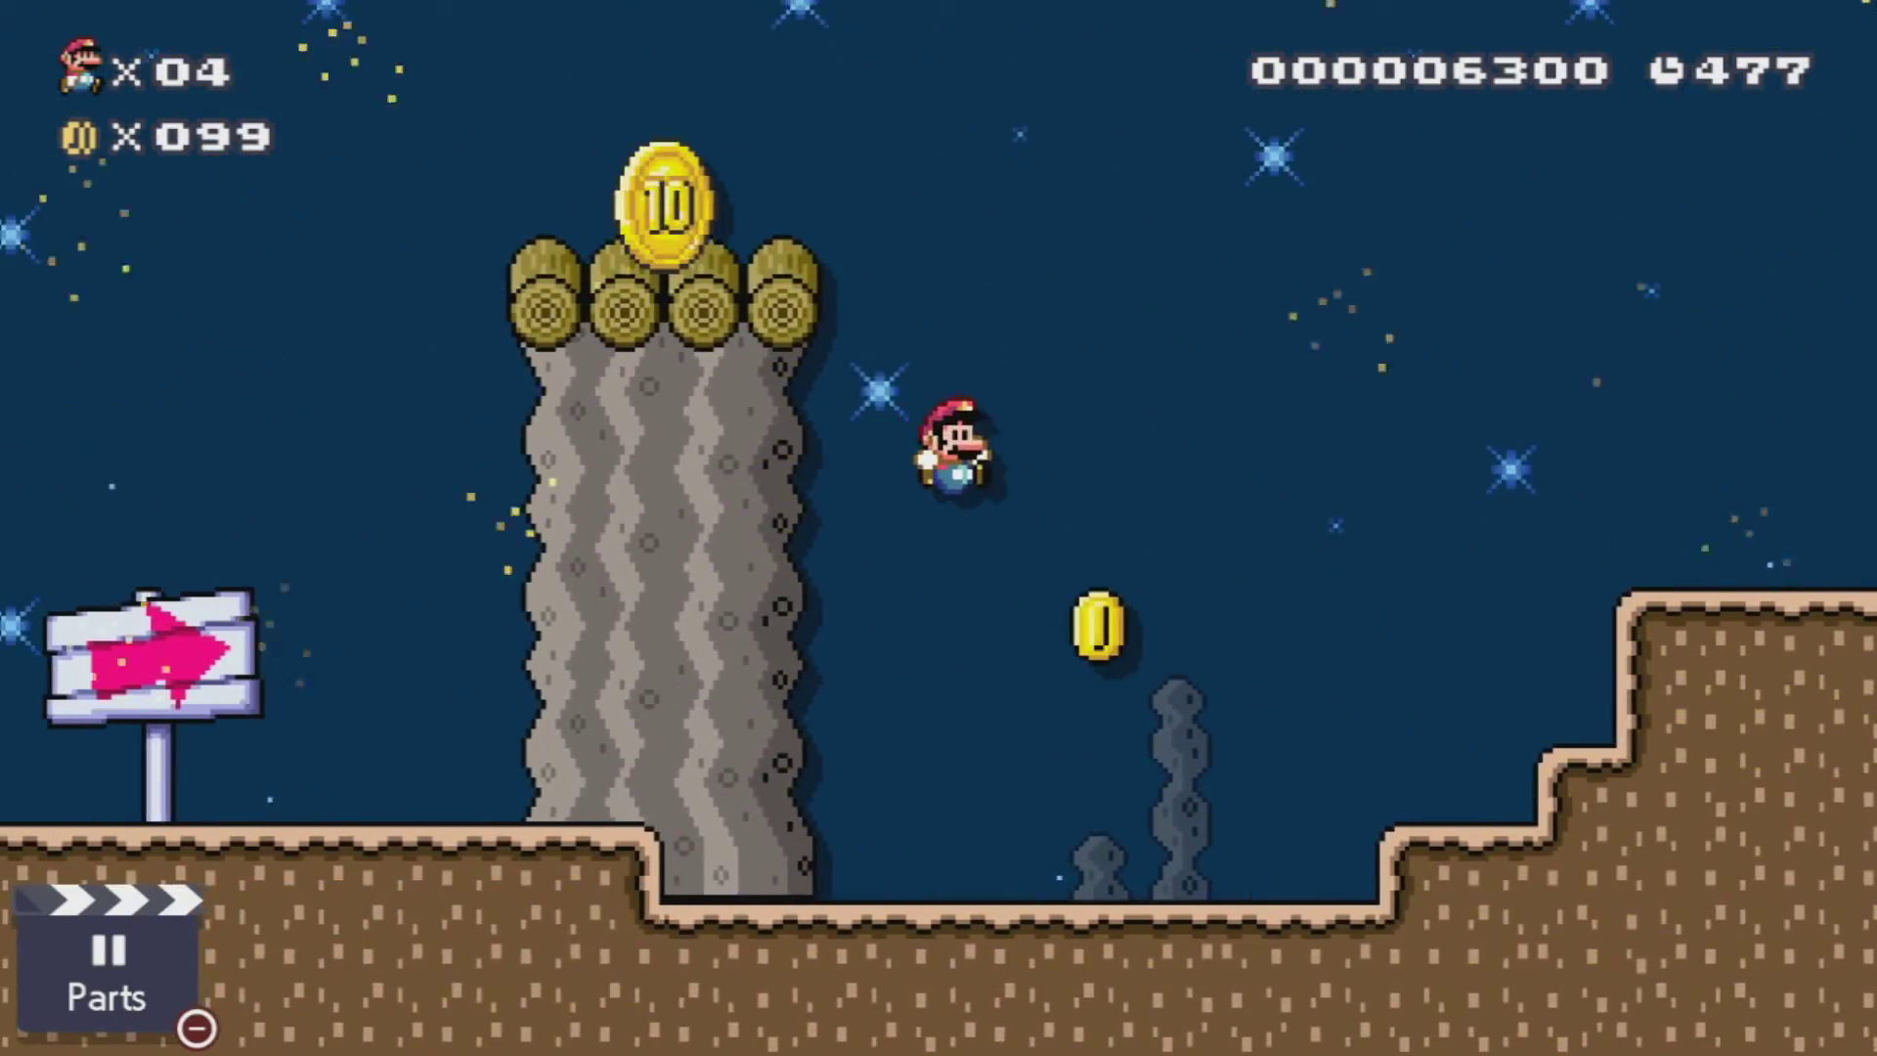
pyautogui.press('Right')
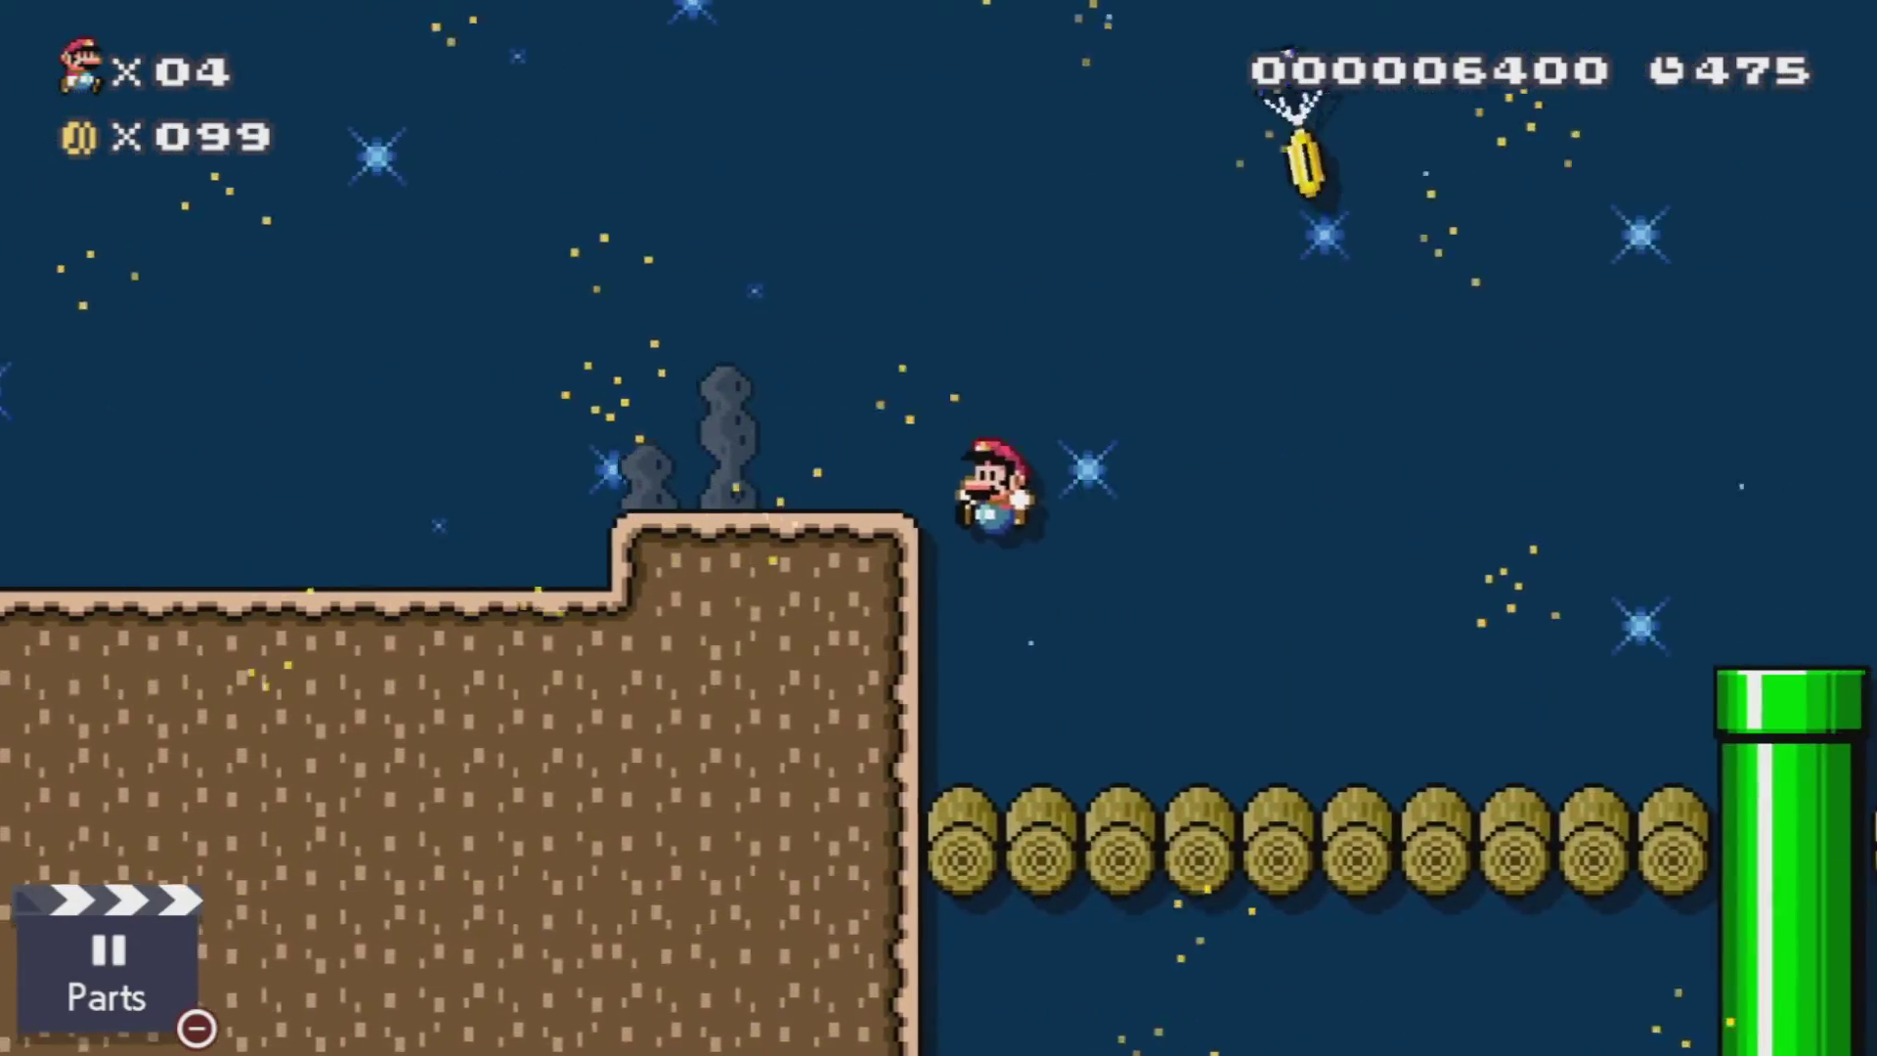
pyautogui.press('Left')
pyautogui.press('Left')
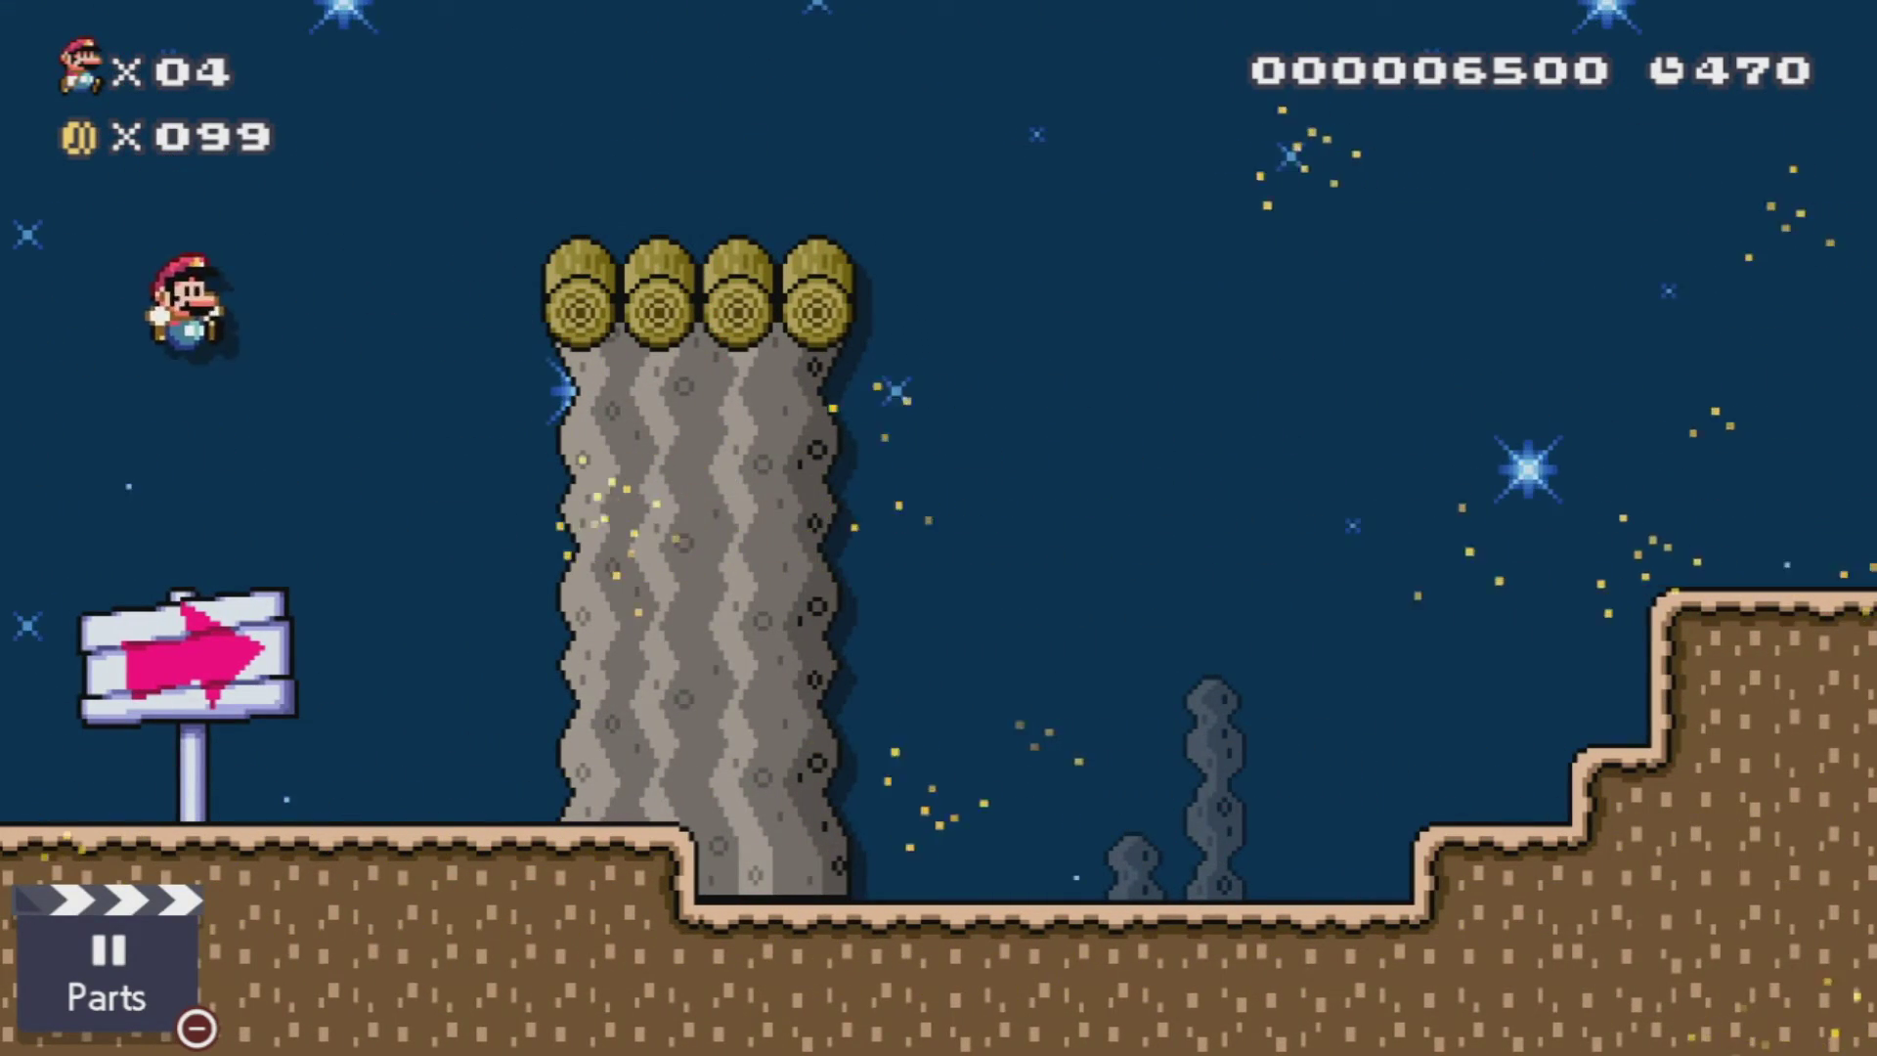
pyautogui.press('Right')
pyautogui.press('Right')
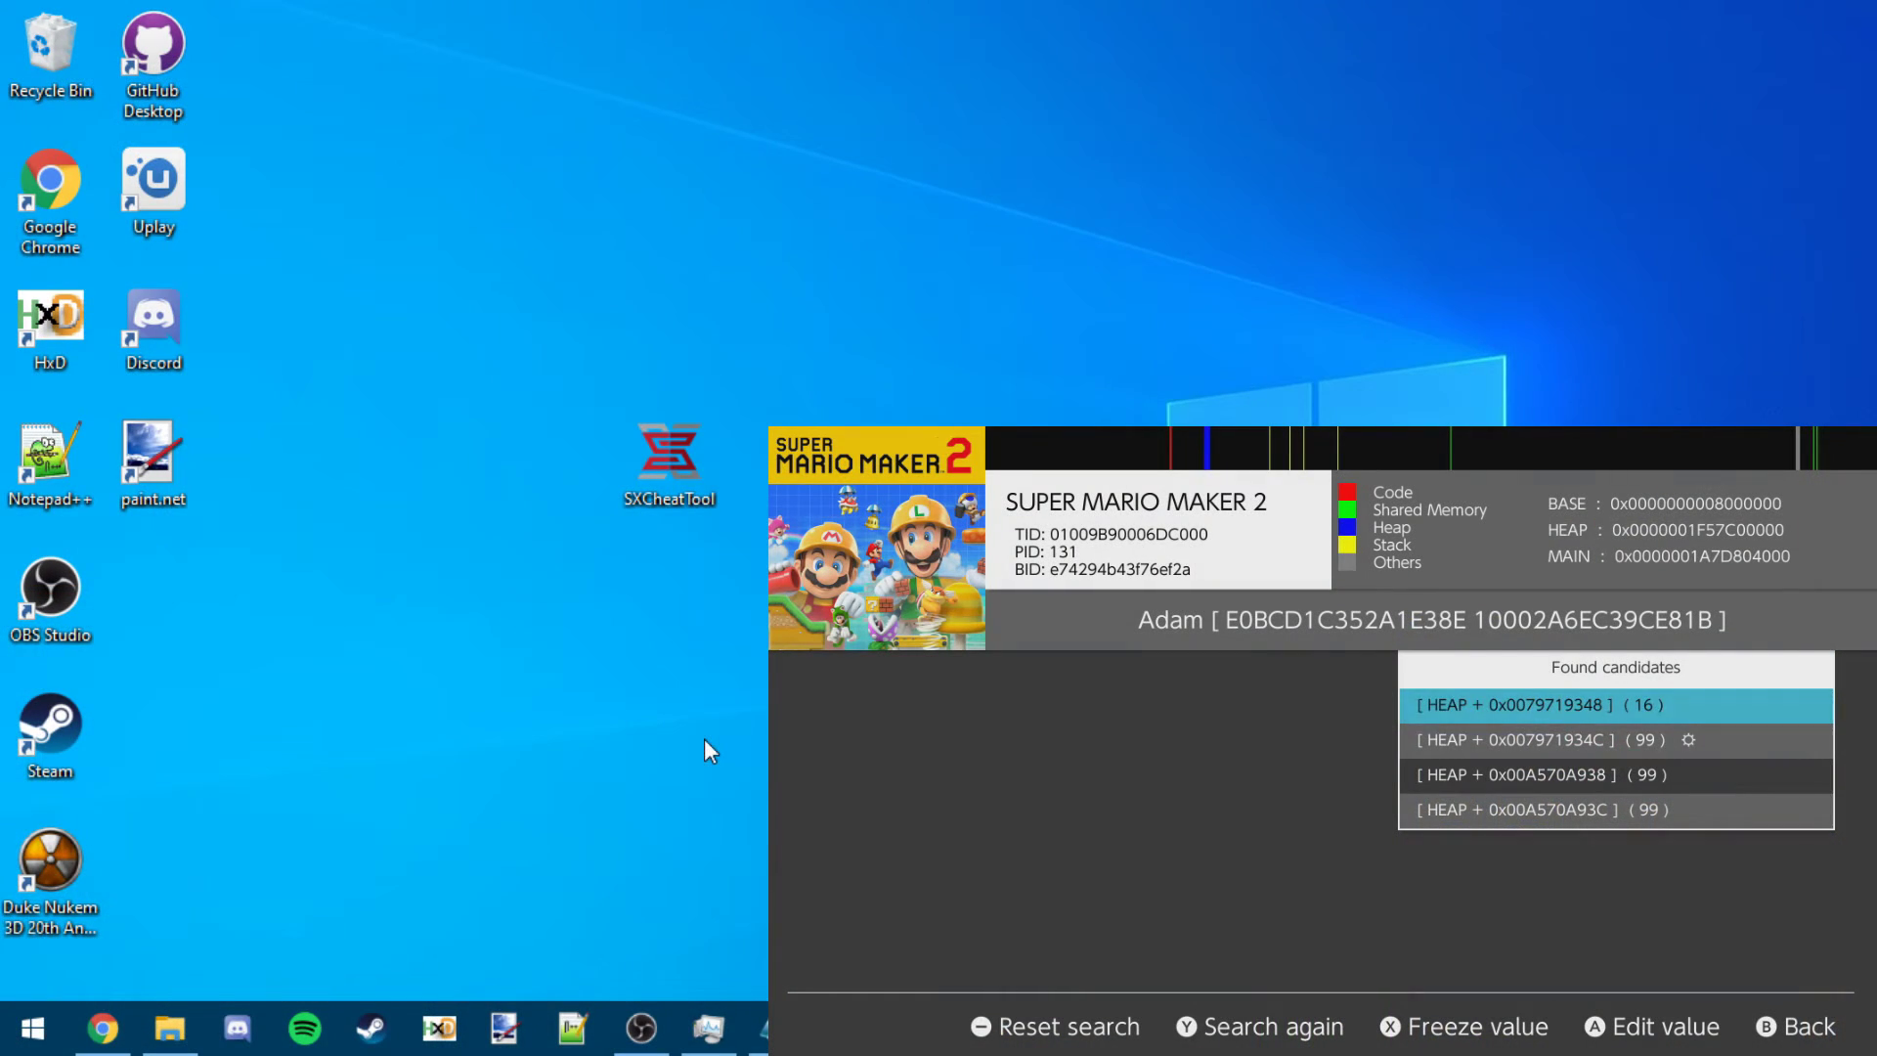
# Switch to the Notepad note on the PC containing the address HEAP + 0x7971934C
pyautogui.hotkey('alt', 'Tab')
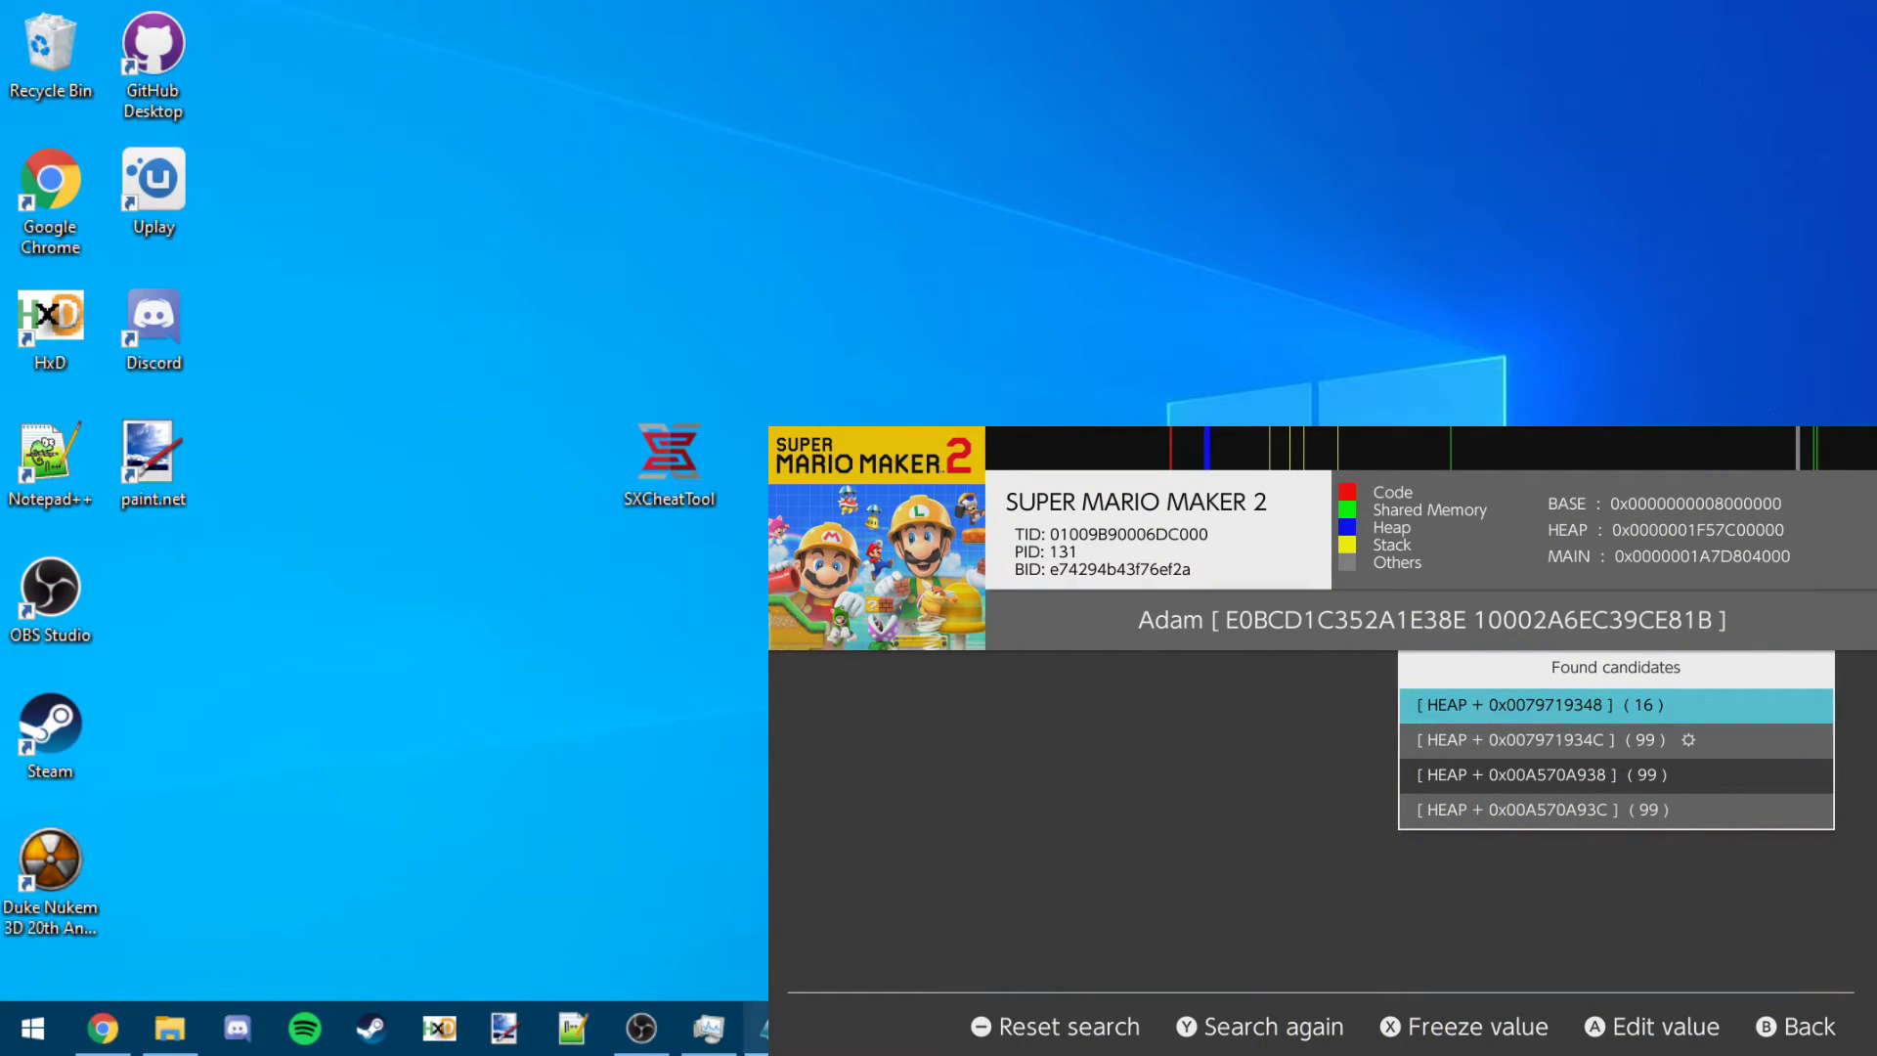
pyautogui.moveTo(577, 183); pyautogui.dragTo(1036, 377)
pyautogui.moveTo(849, 422); pyautogui.dragTo(658, 422)
pyautogui.moveTo(827, 373); pyautogui.dragTo(1084, 104)
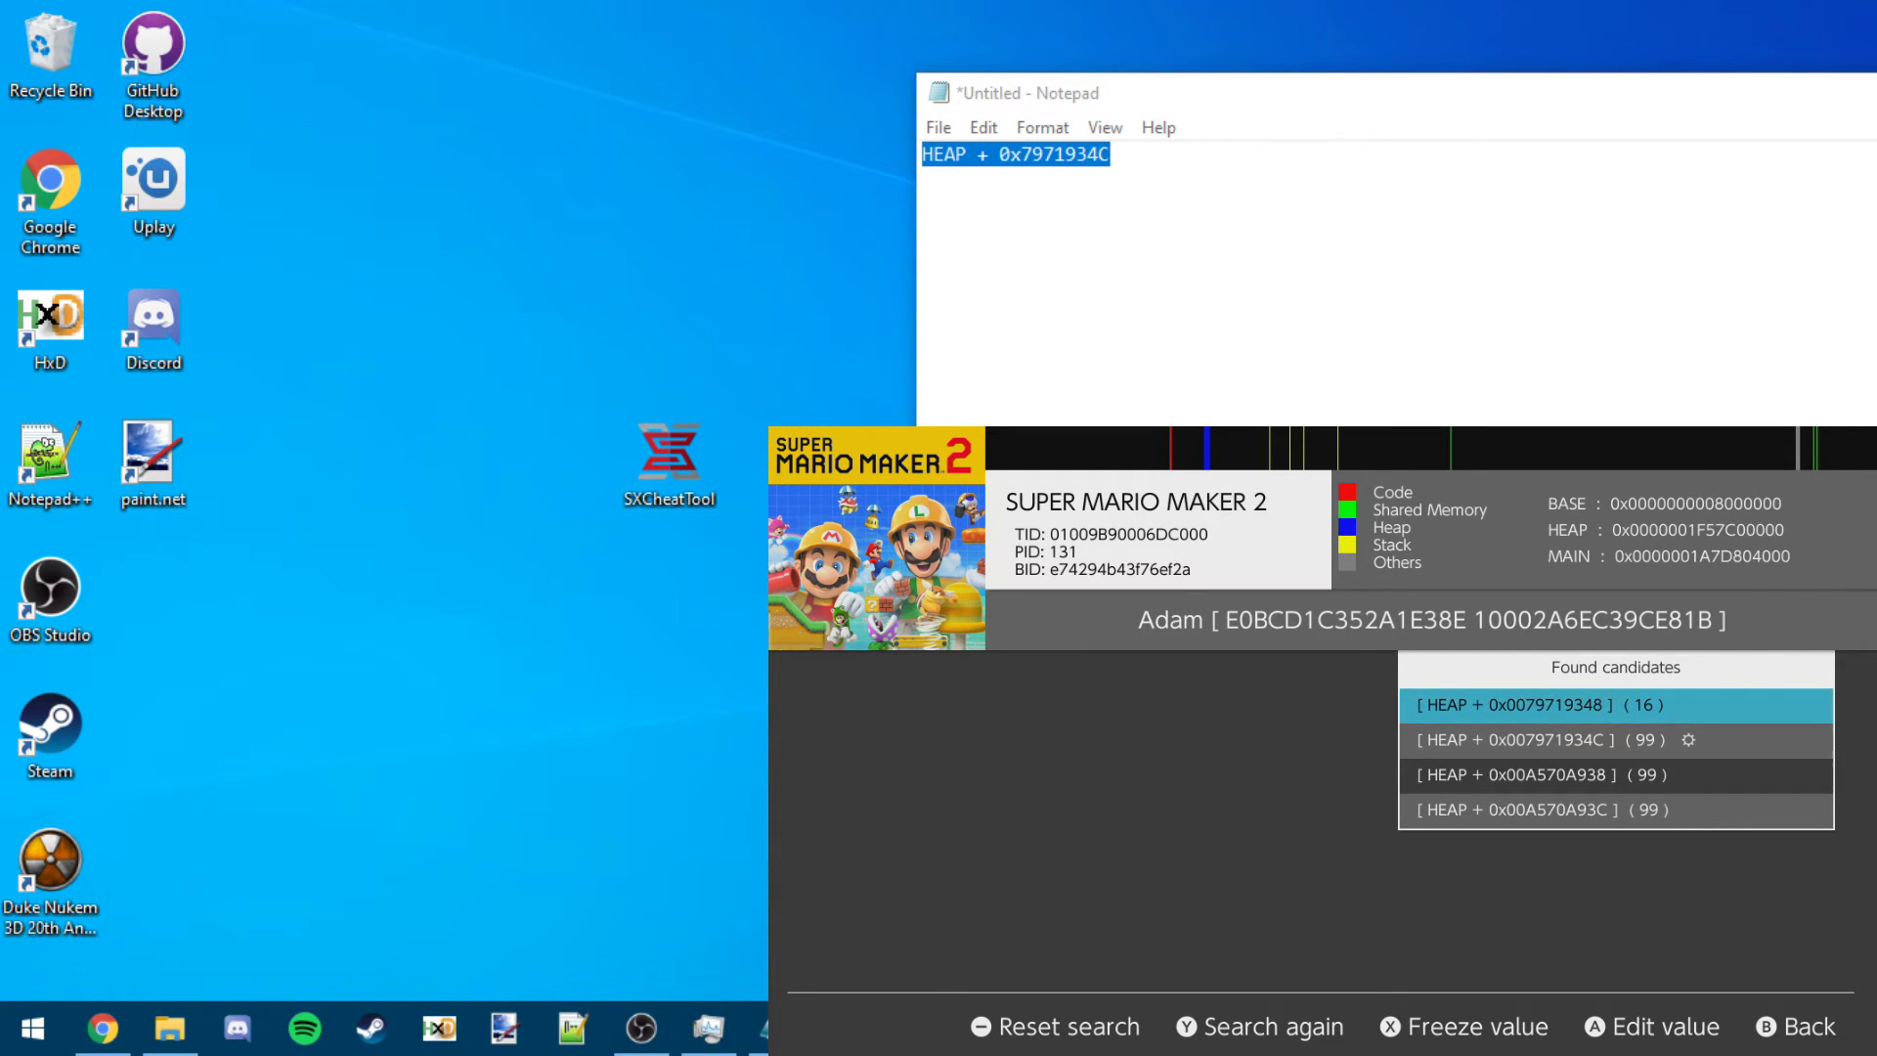
# Launch SXCheatTool, allowing it to run, and set up a Memory Write code that writes to HEAP
pyautogui.doubleClick(694, 473)
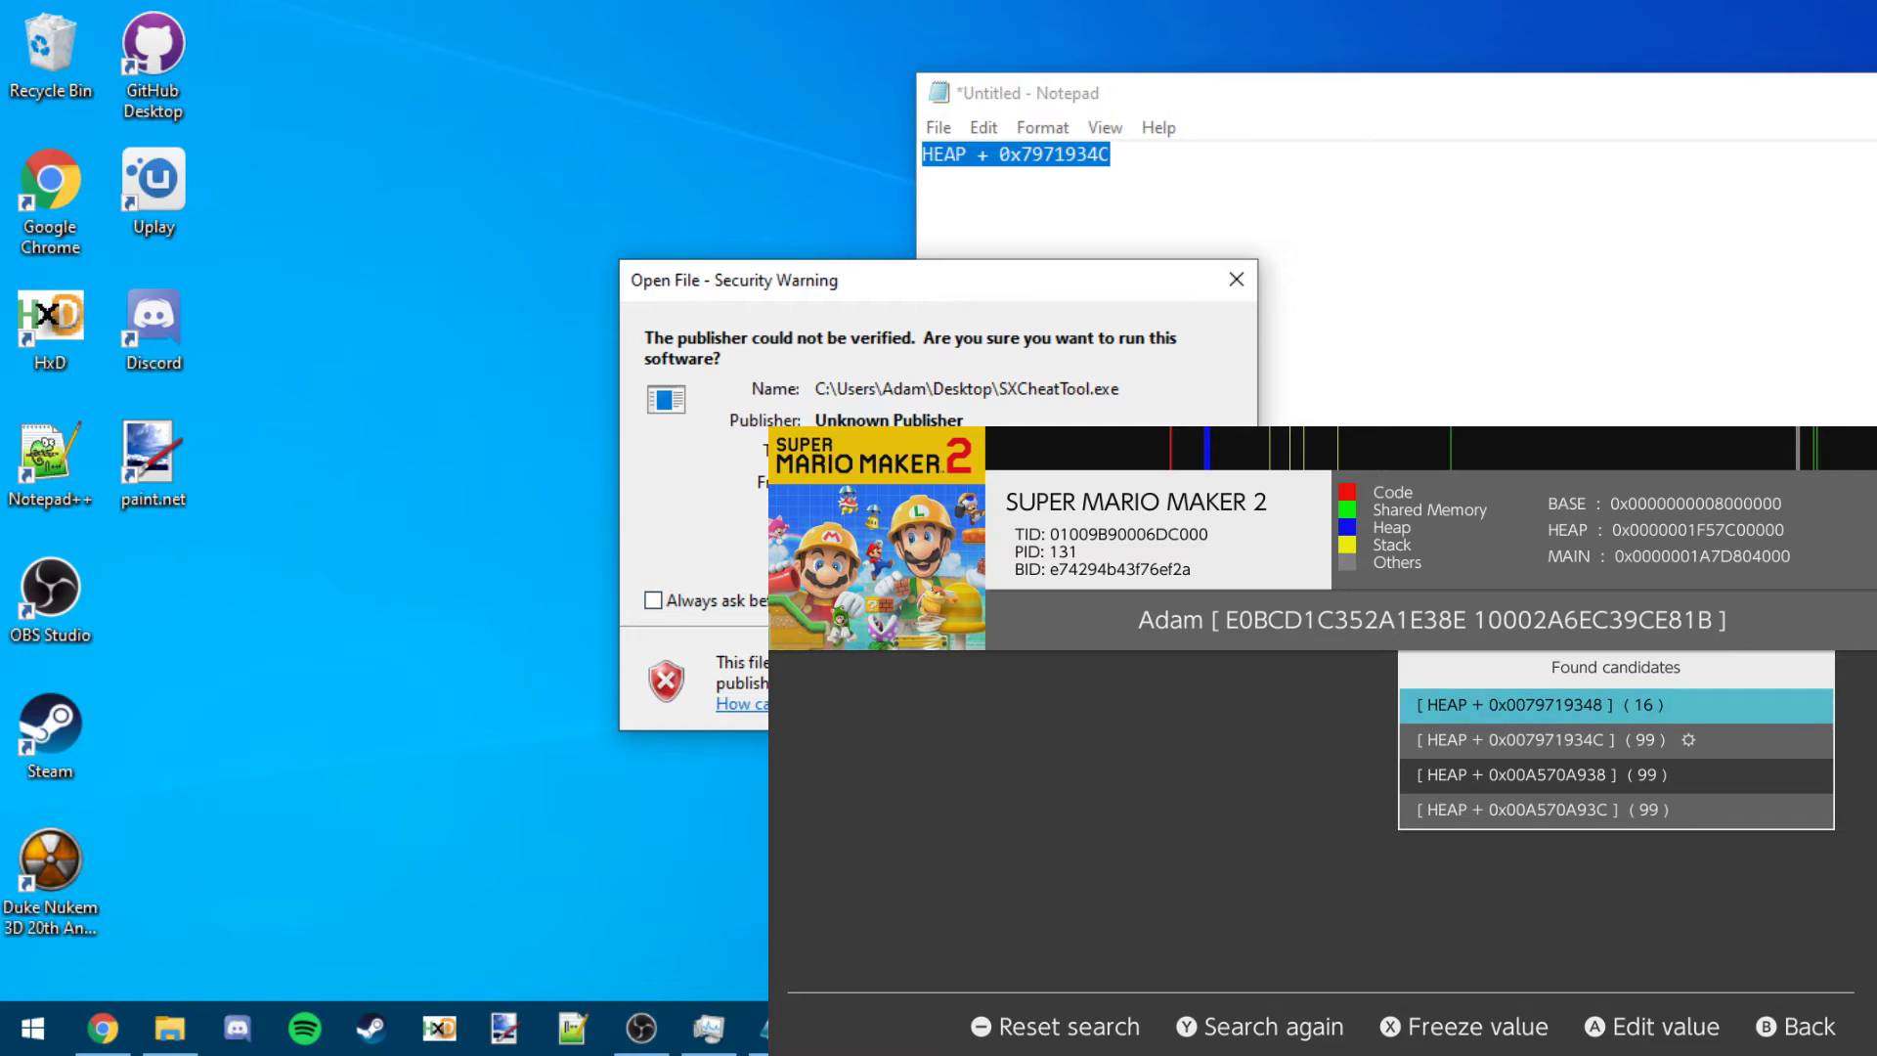
pyautogui.press('Return')
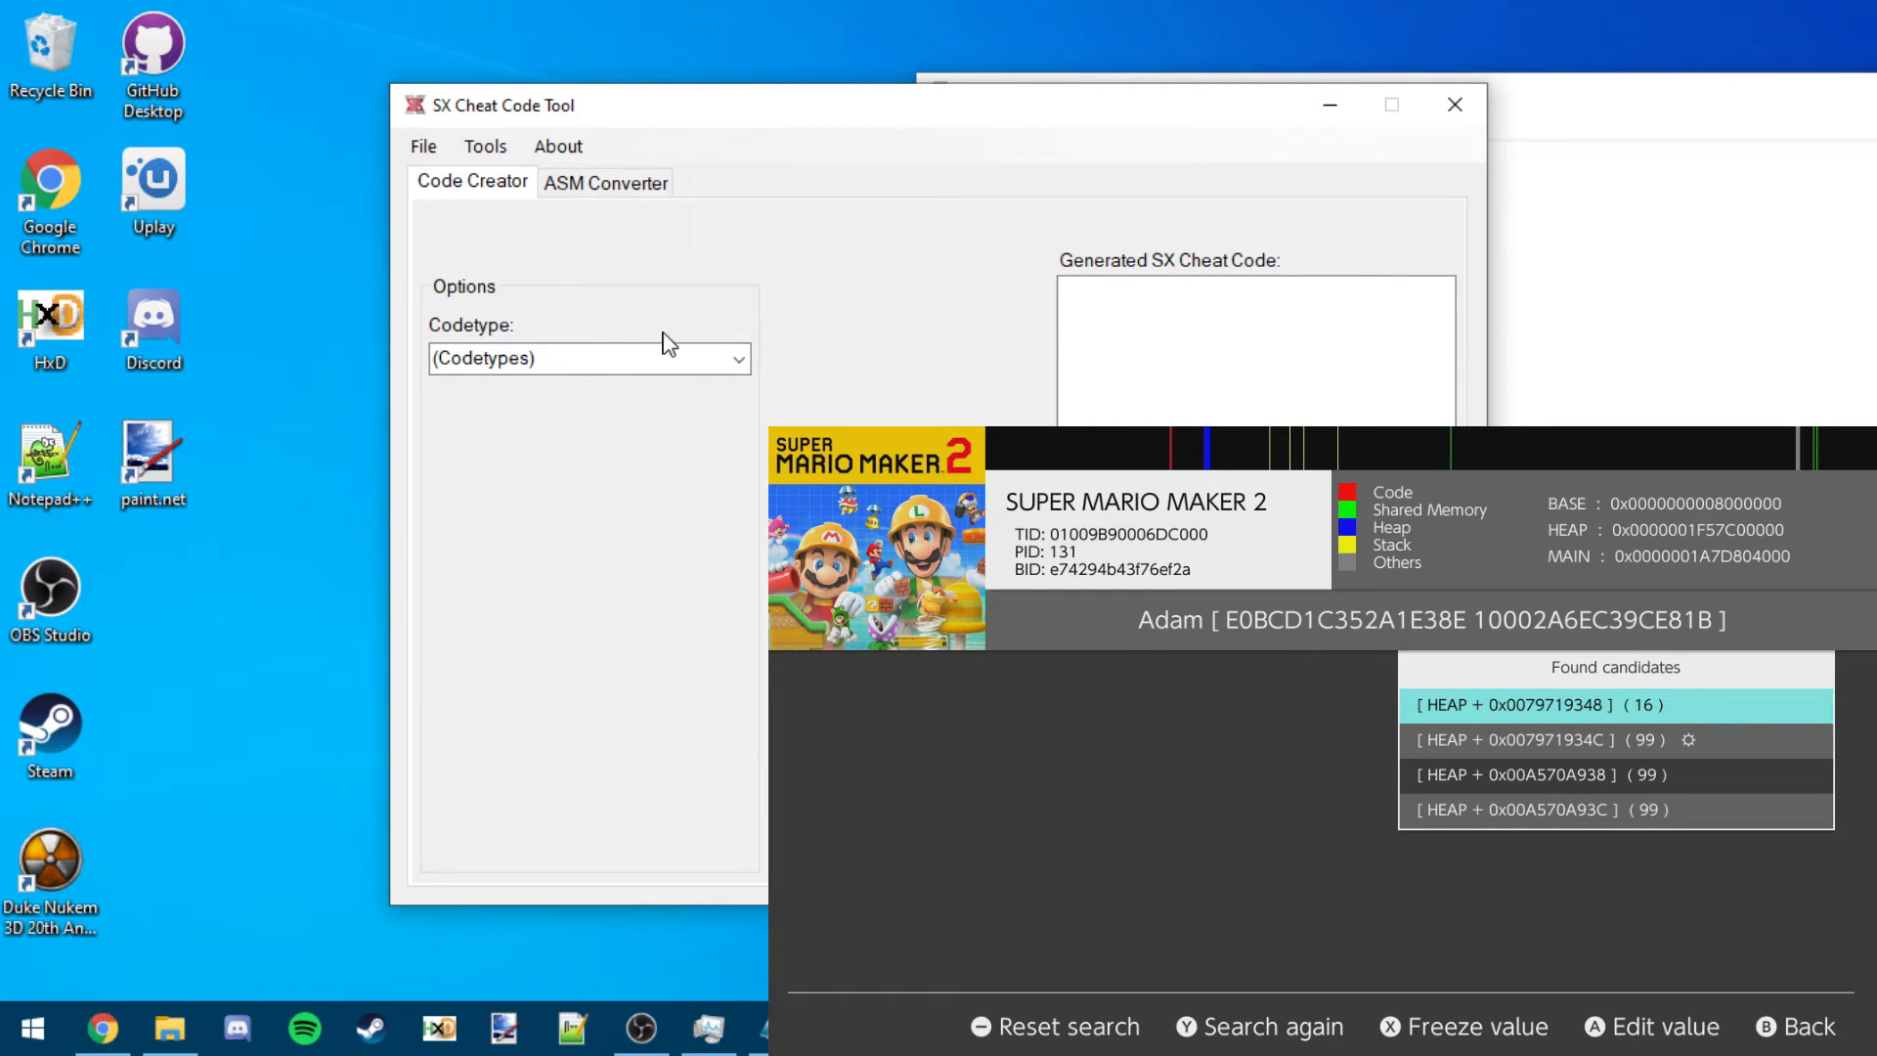
pyautogui.click(740, 360)
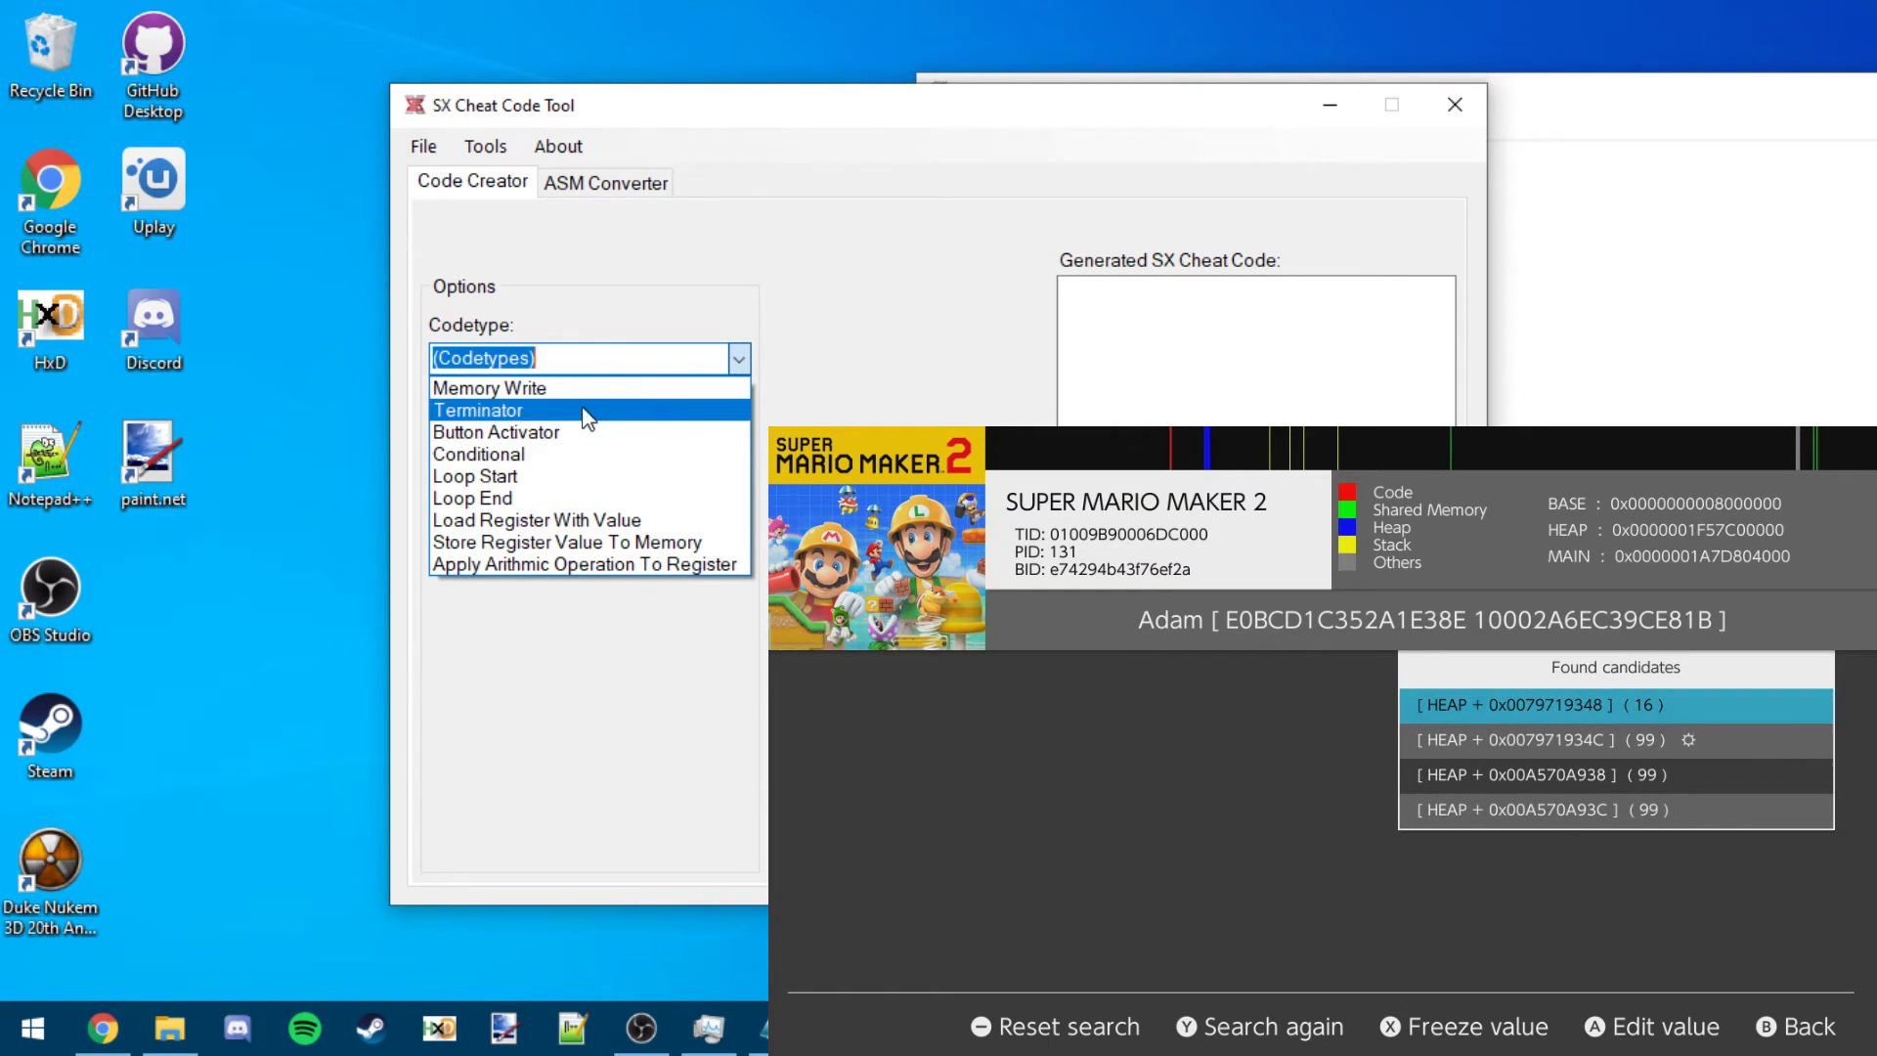
pyautogui.click(543, 395)
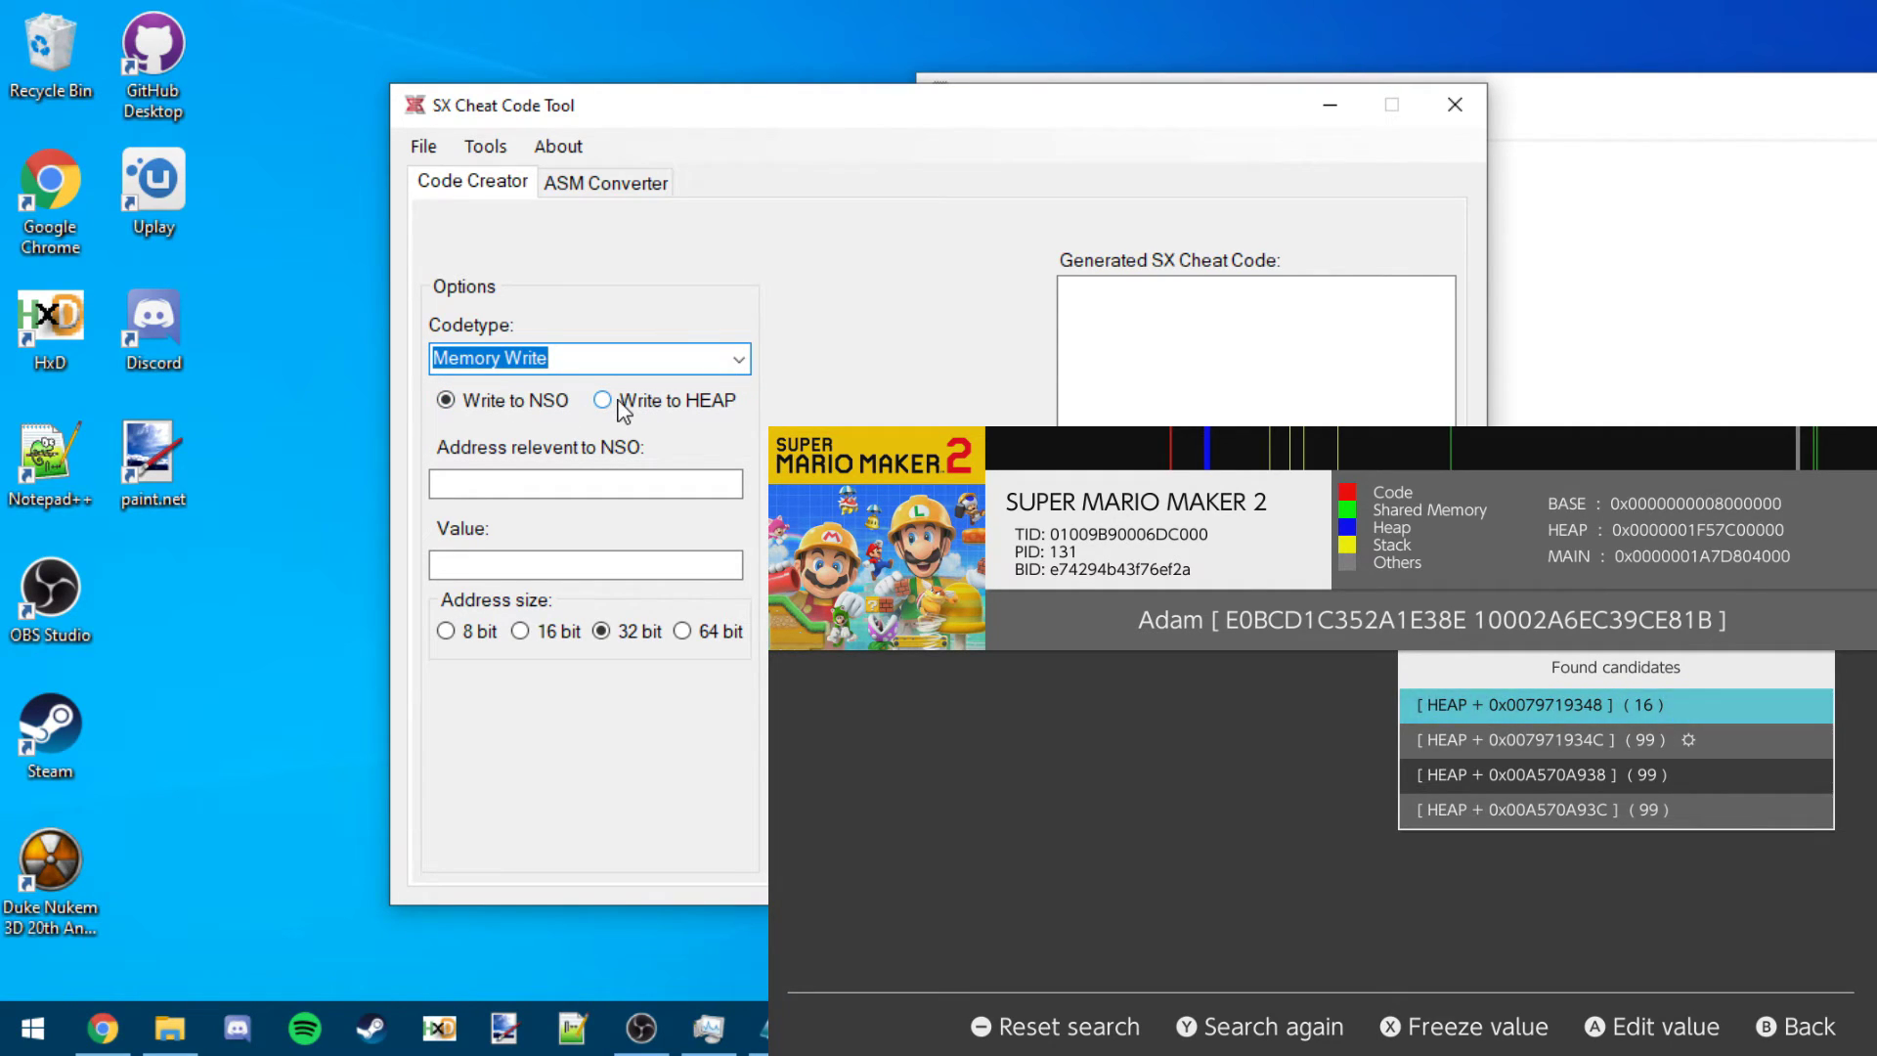
pyautogui.click(619, 402)
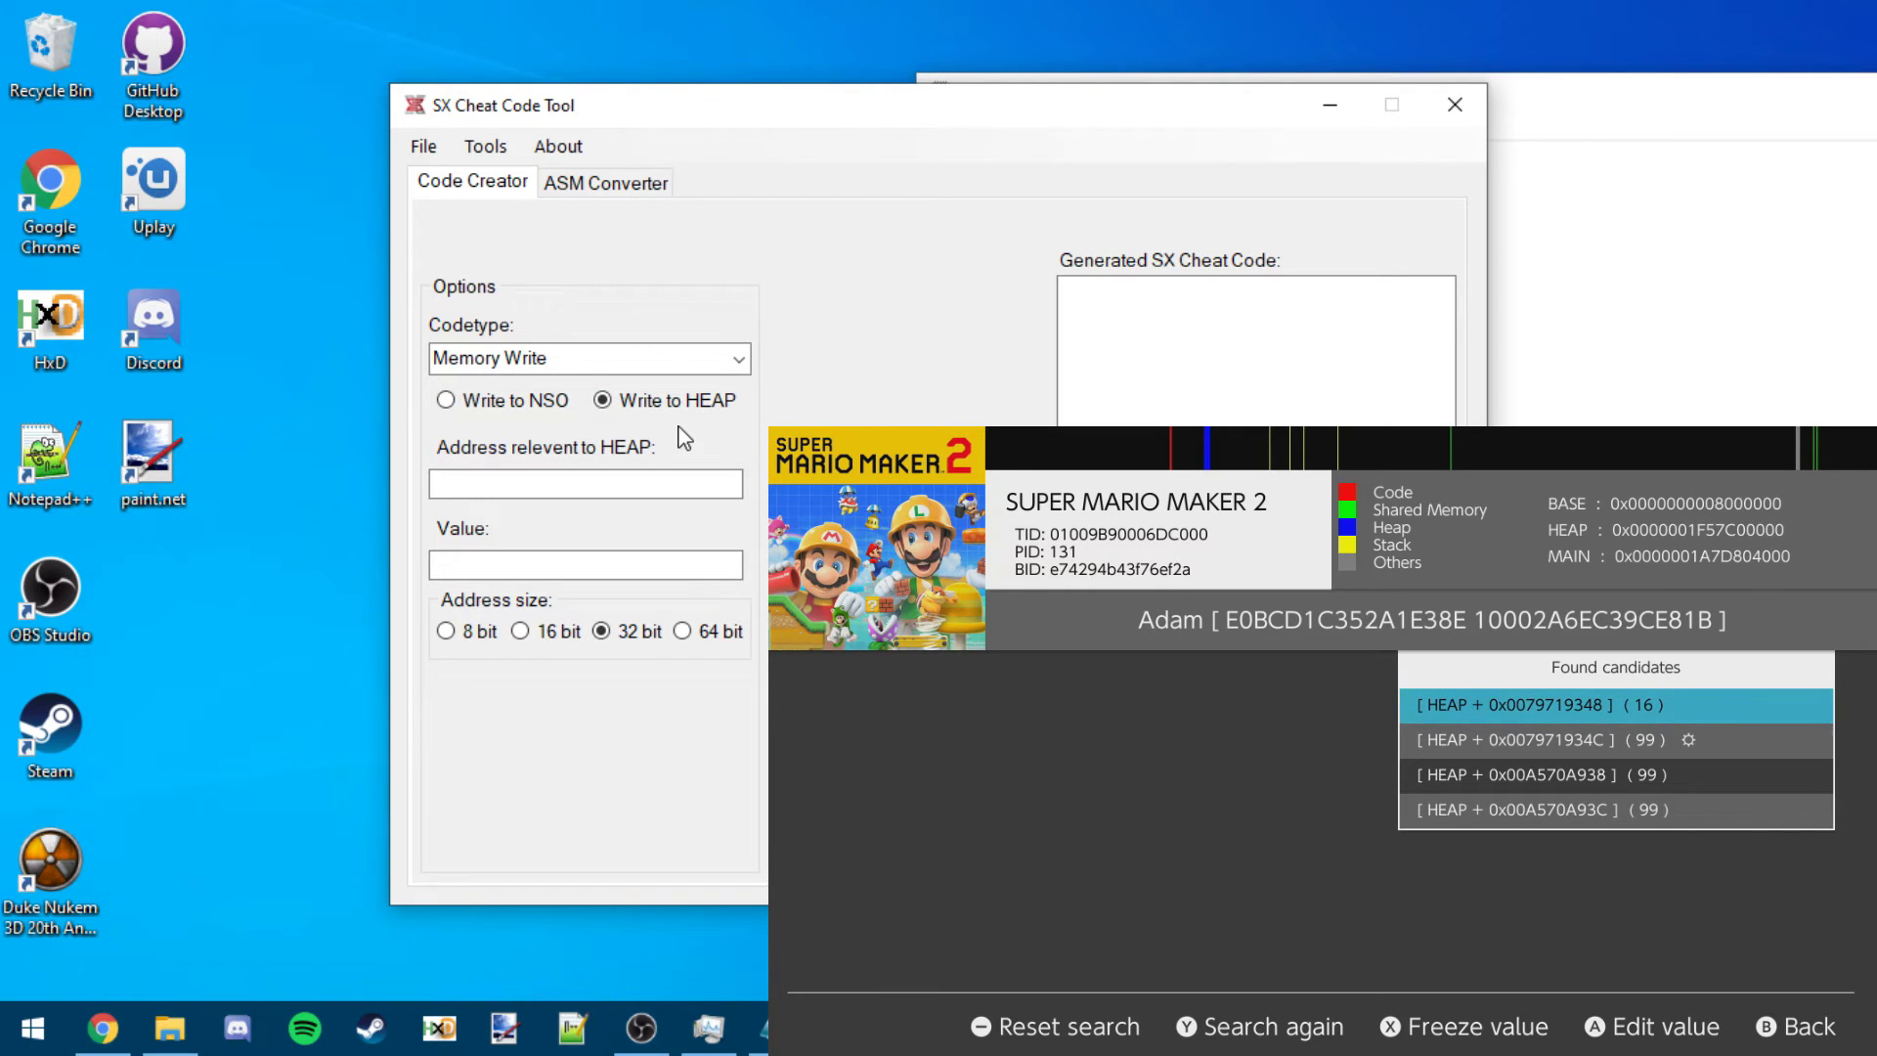
# Copy the address 7971934C from the Notepad note into the cheat tool's HEAP address field
pyautogui.click(1557, 286)
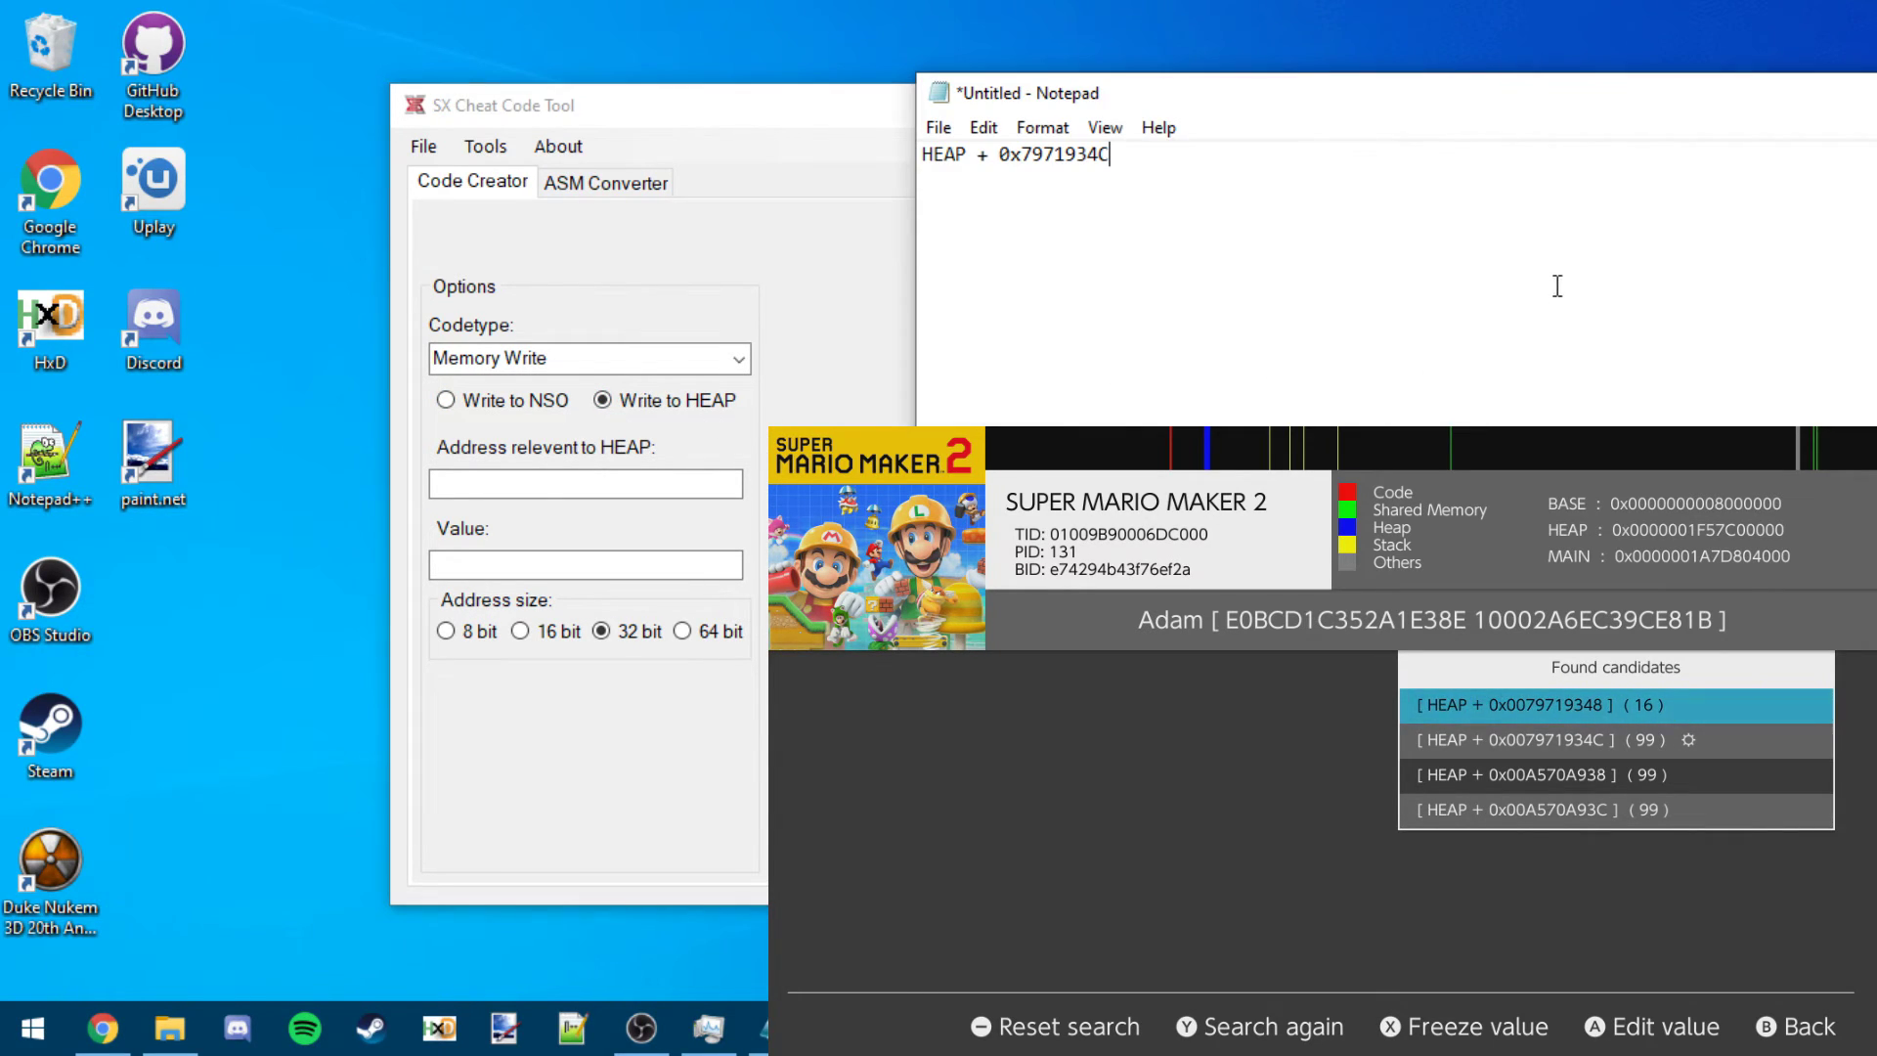
pyautogui.moveTo(1023, 156); pyautogui.dragTo(1166, 177)
pyautogui.hotkey('ctrl', 'c')
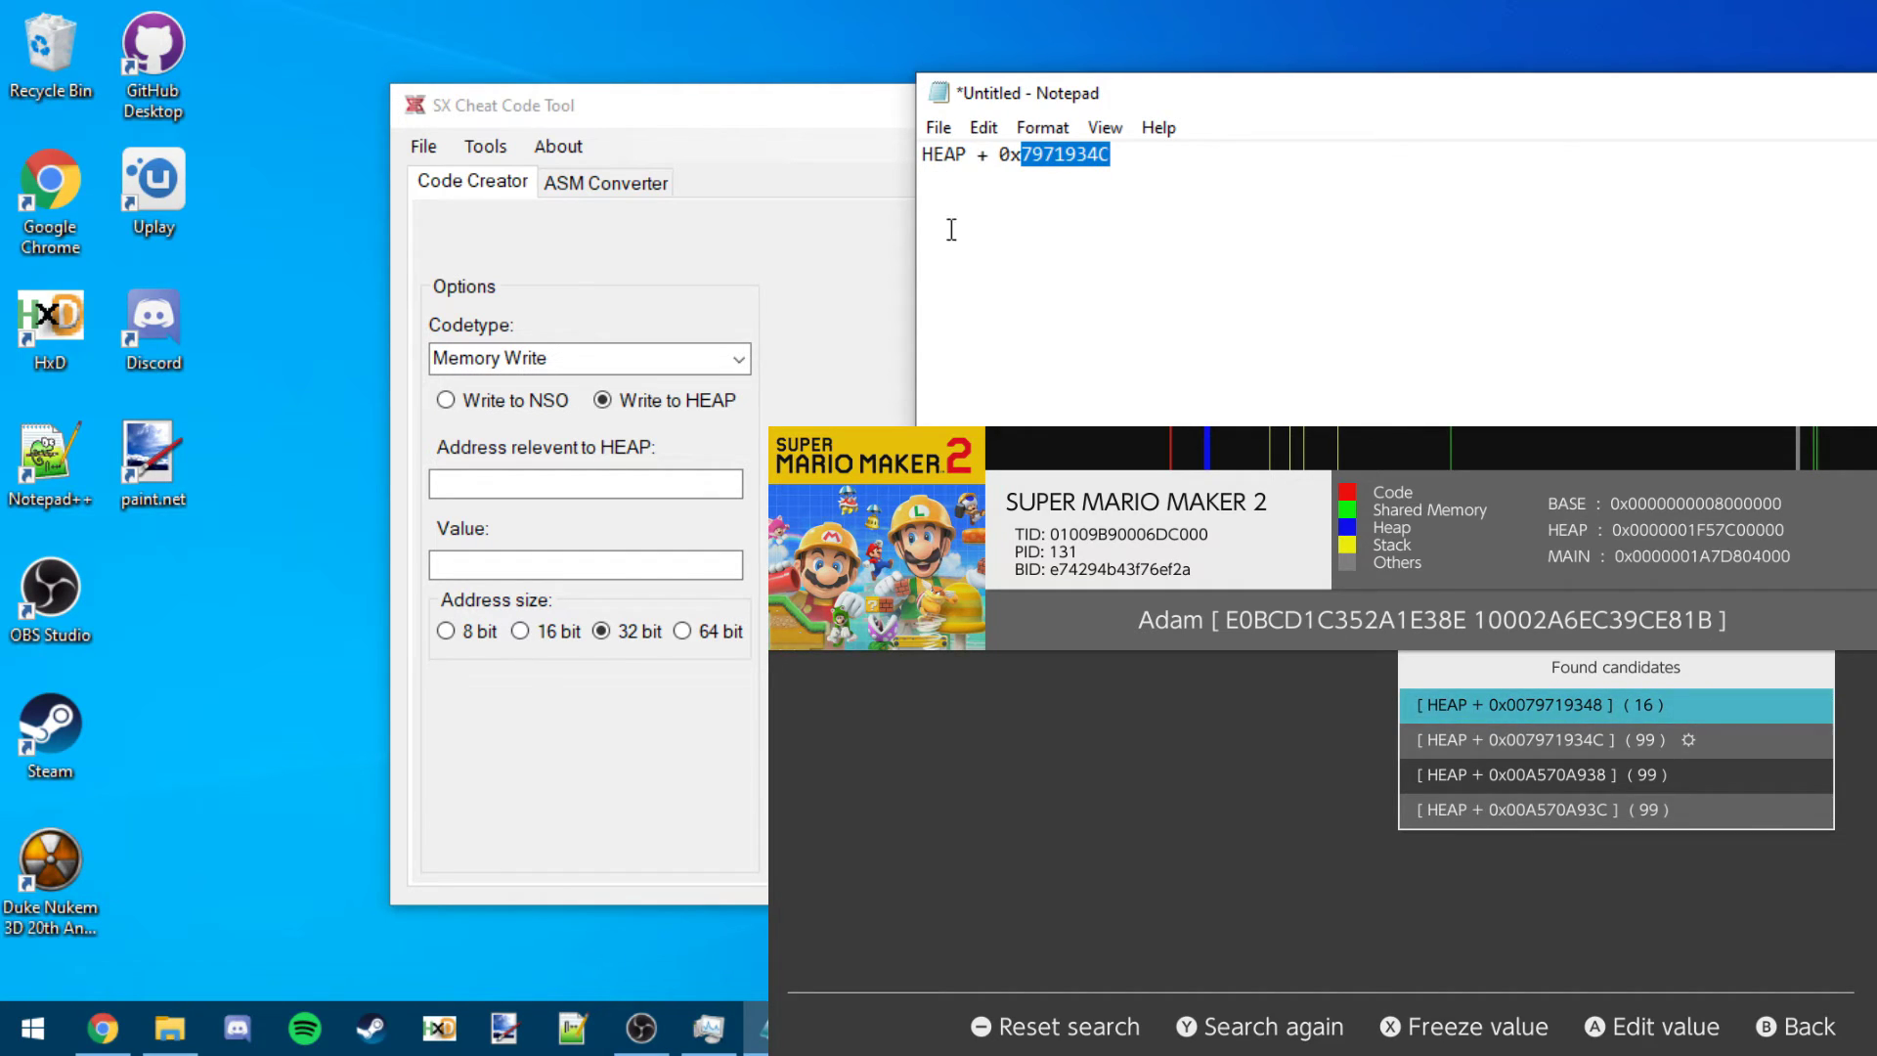
pyautogui.click(607, 479)
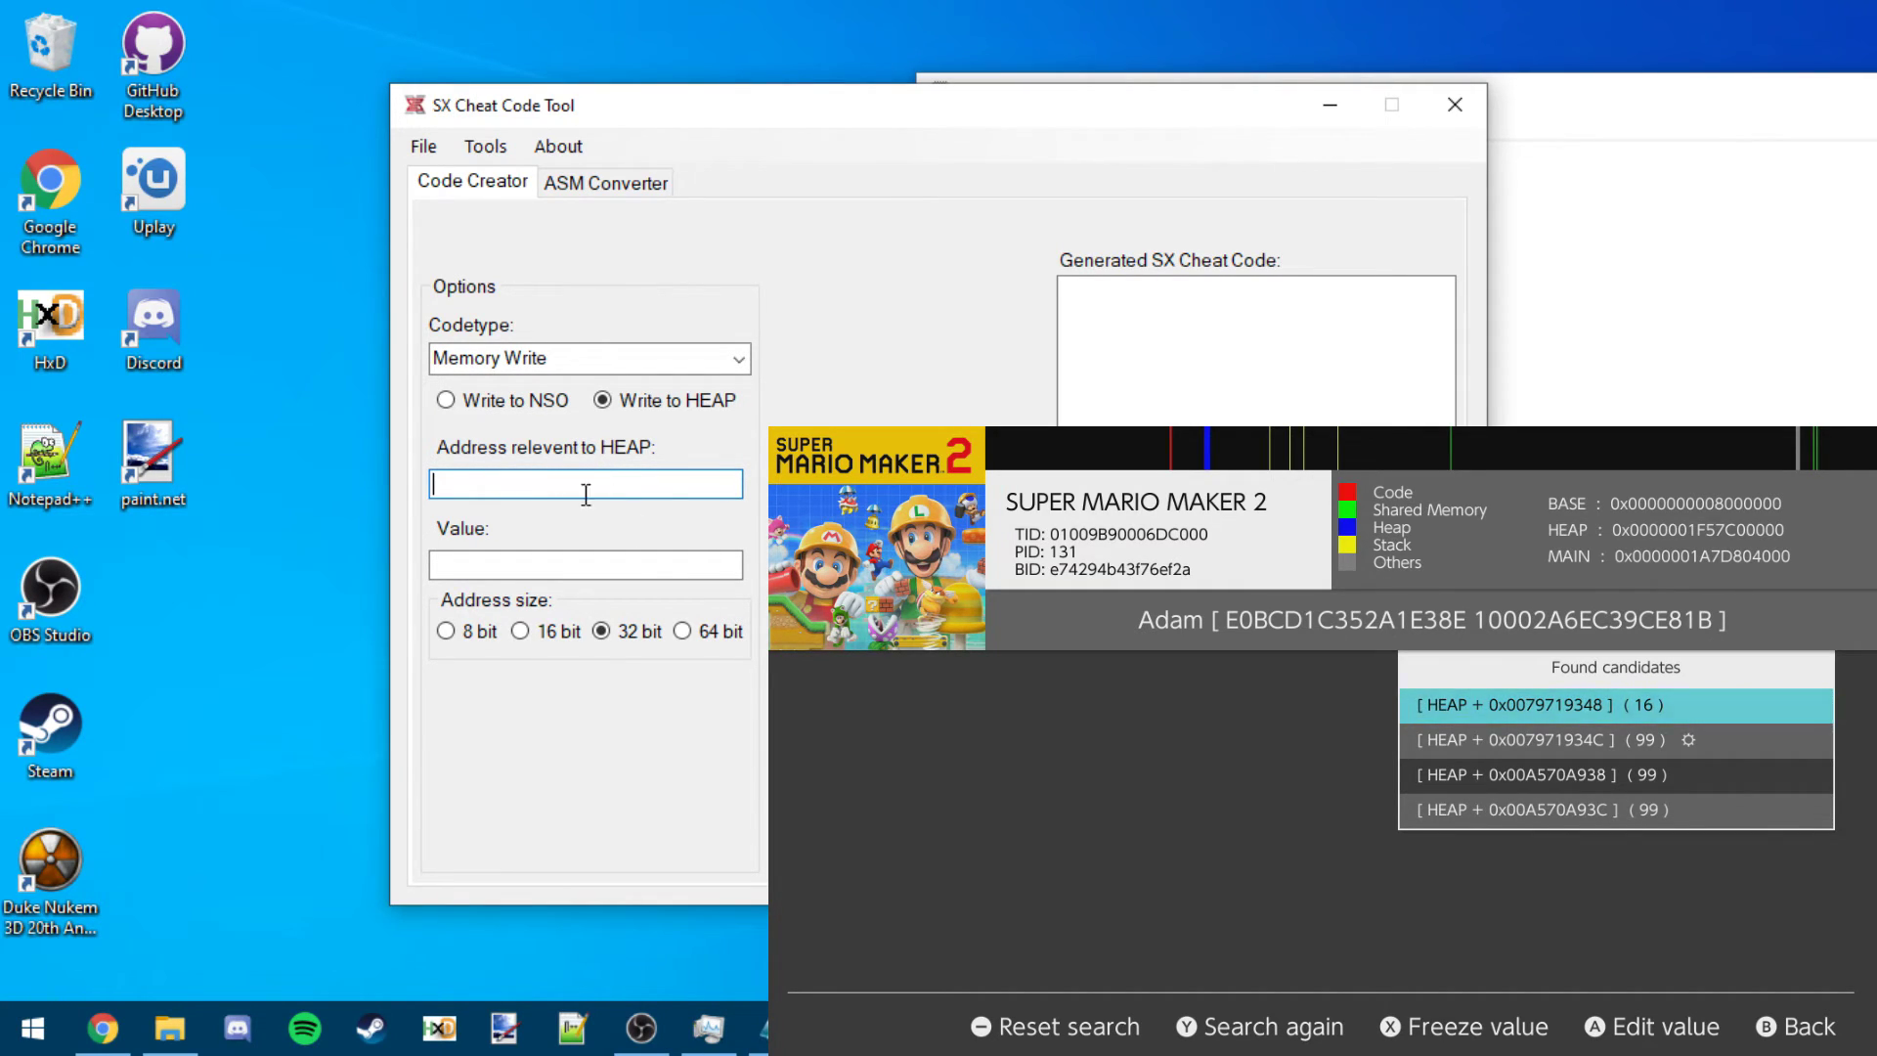
pyautogui.hotkey('ctrl', 'v')
pyautogui.hotkey('alt', 'Tab')
pyautogui.moveTo(1195, 196); pyautogui.dragTo(1026, 204)
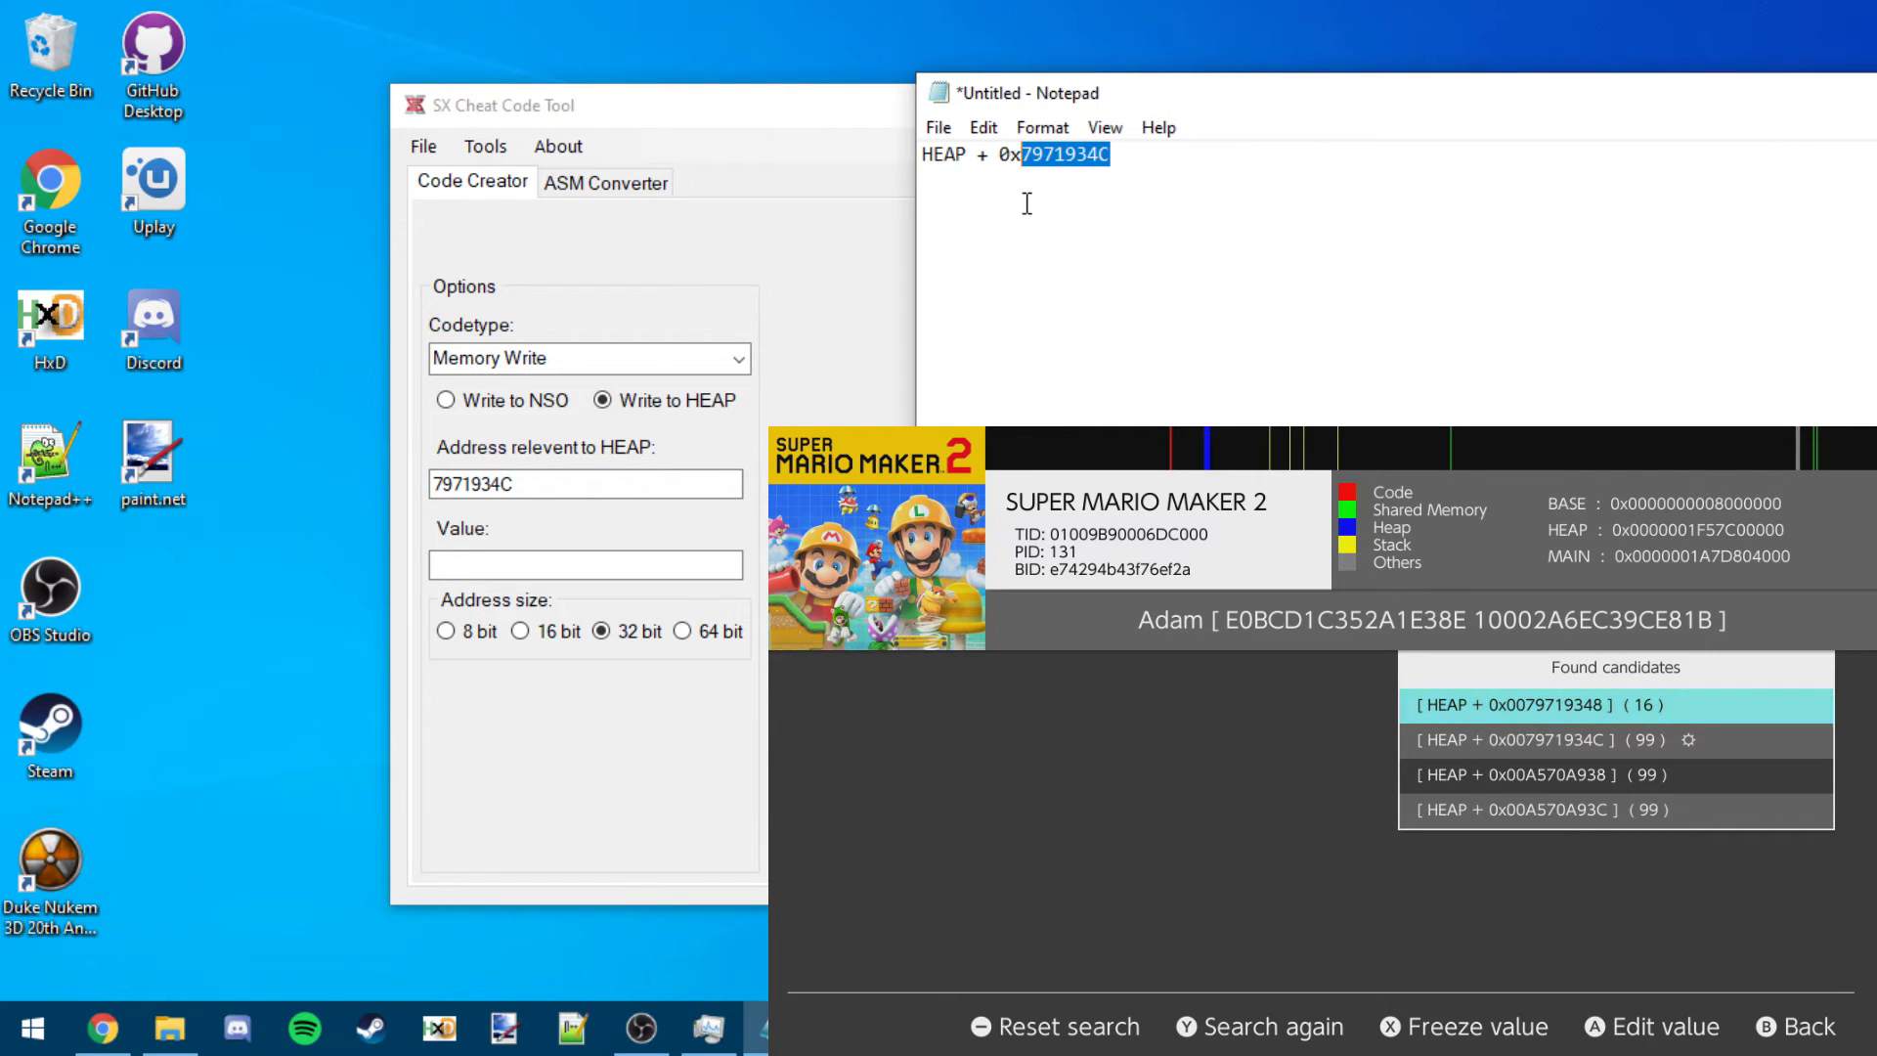
# Set the memory write value to 99 and generate the SX cheat code
pyautogui.click(612, 565)
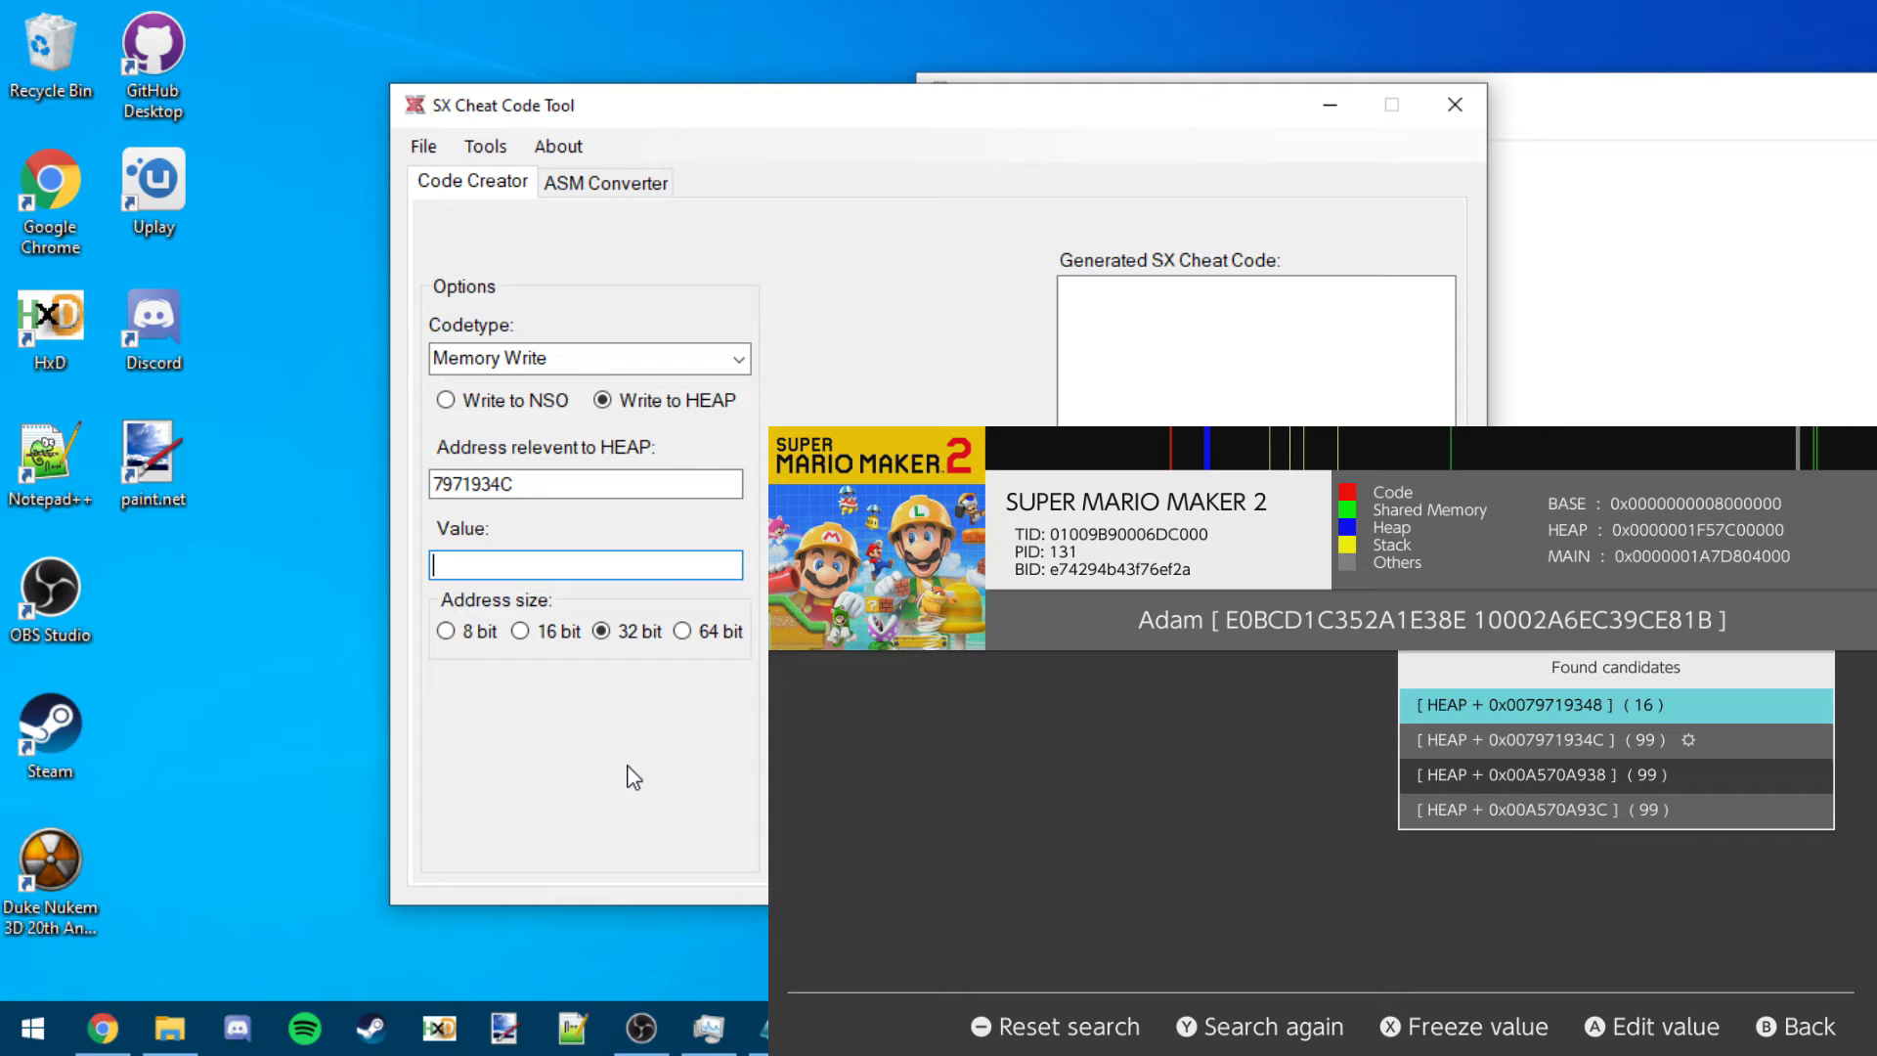
pyautogui.write('99')
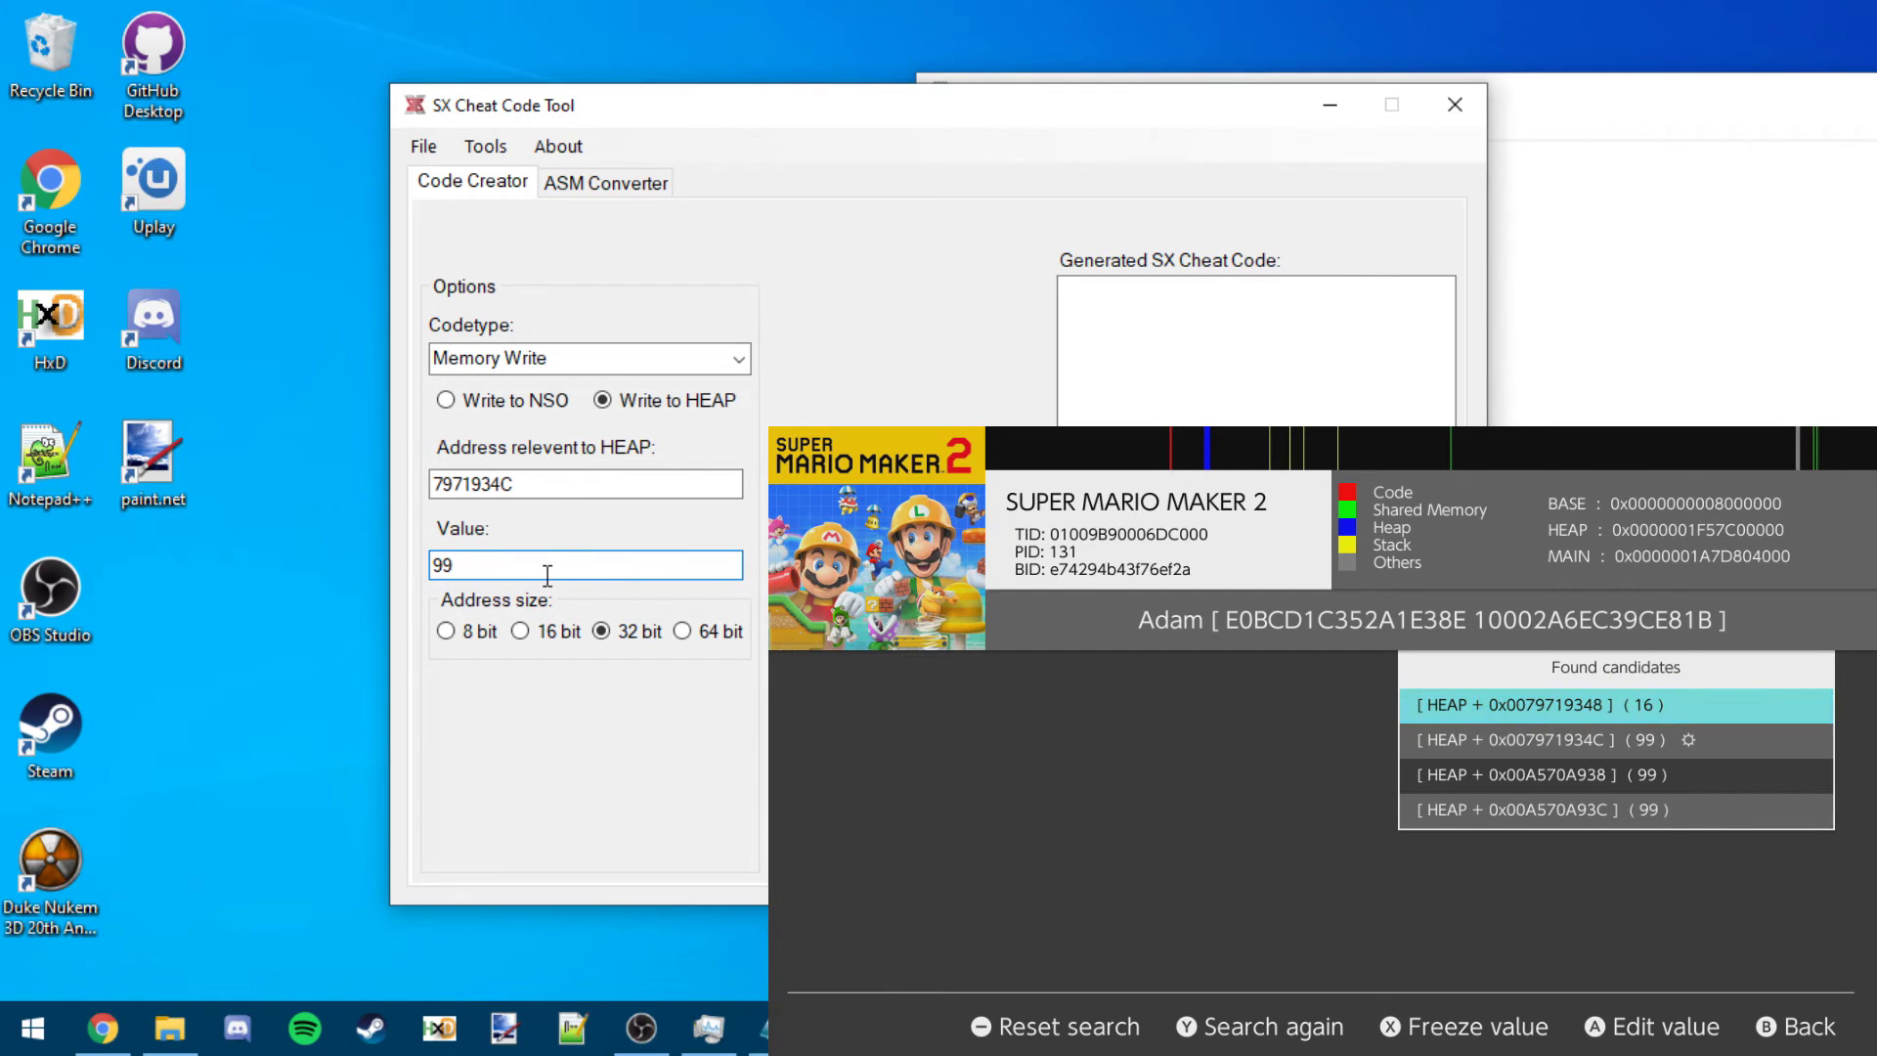
pyautogui.moveTo(449, 572); pyautogui.dragTo(431, 567)
pyautogui.click(1300, 303)
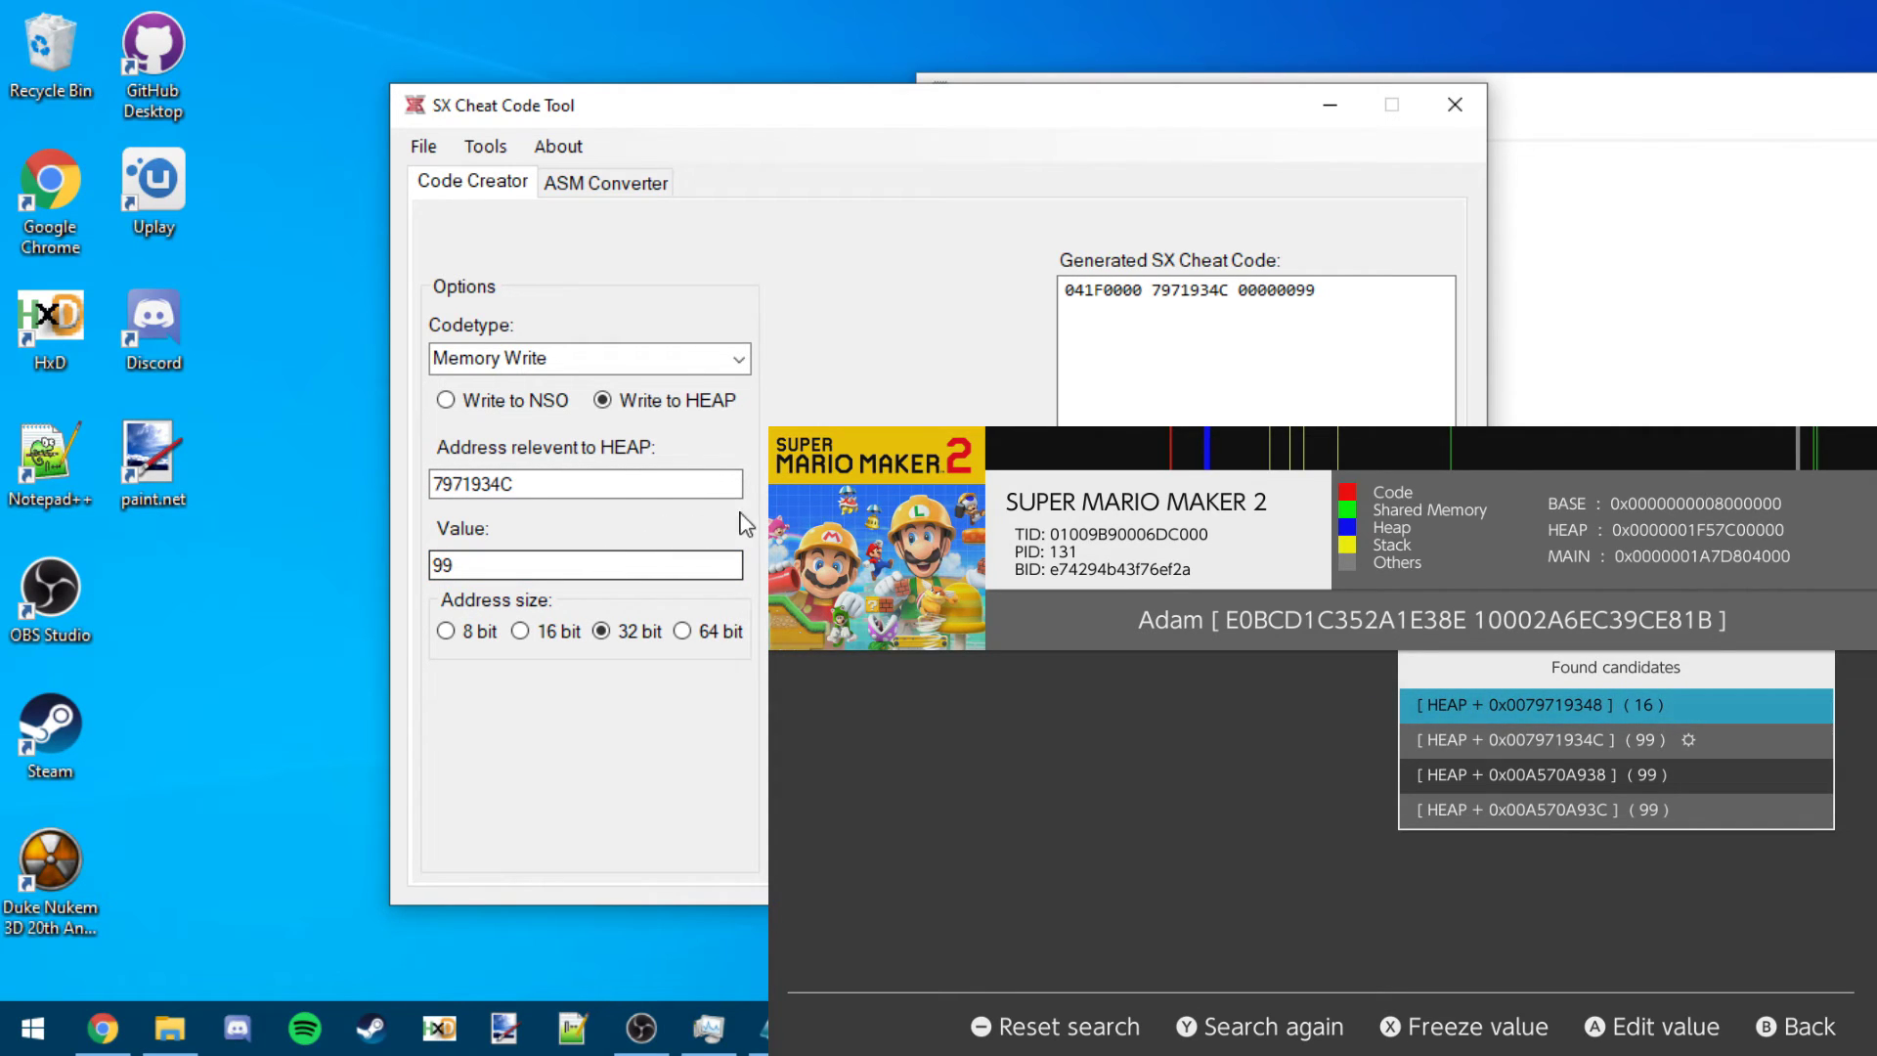
# Change the memory write value to 63, the hexadecimal form, for the coin code
pyautogui.moveTo(460, 567); pyautogui.dragTo(418, 571)
pyautogui.write('6')
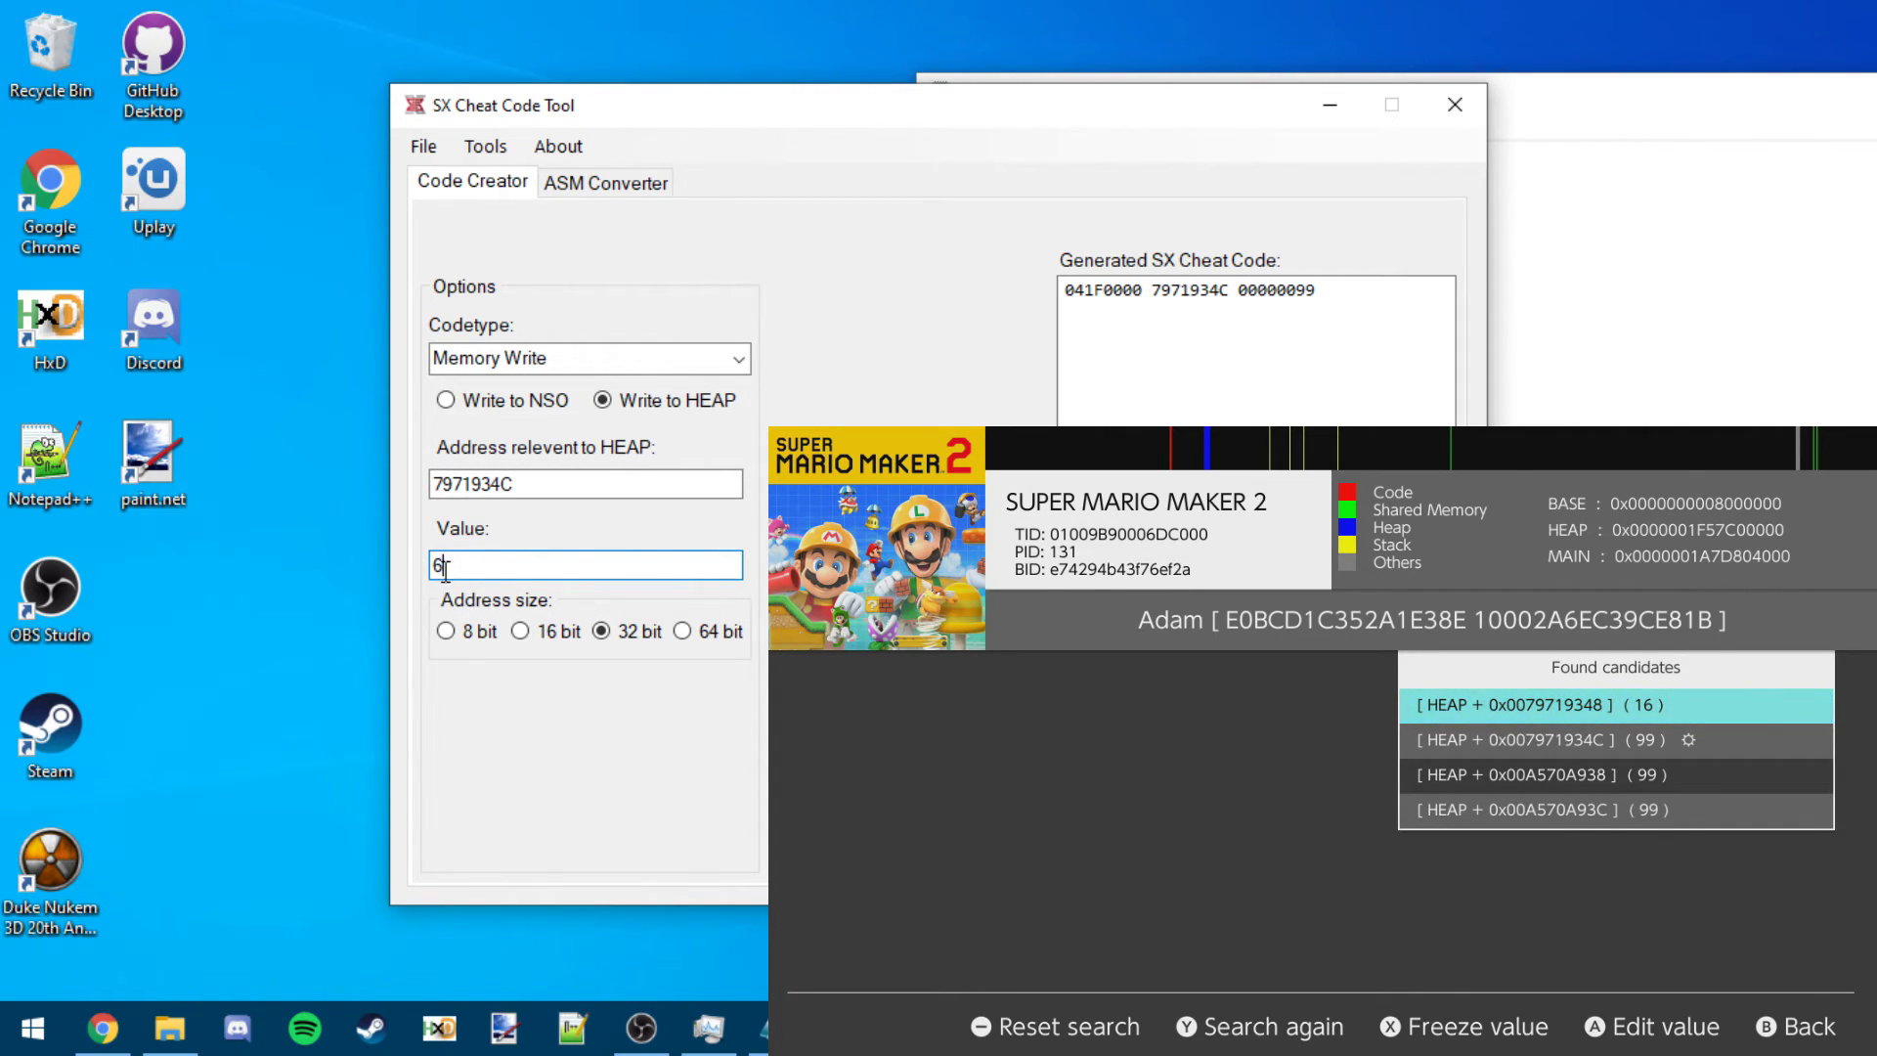
pyautogui.write('3')
# Generate the SX cheat code for value 63 and copy the whole generated code
pyautogui.click(1300, 325)
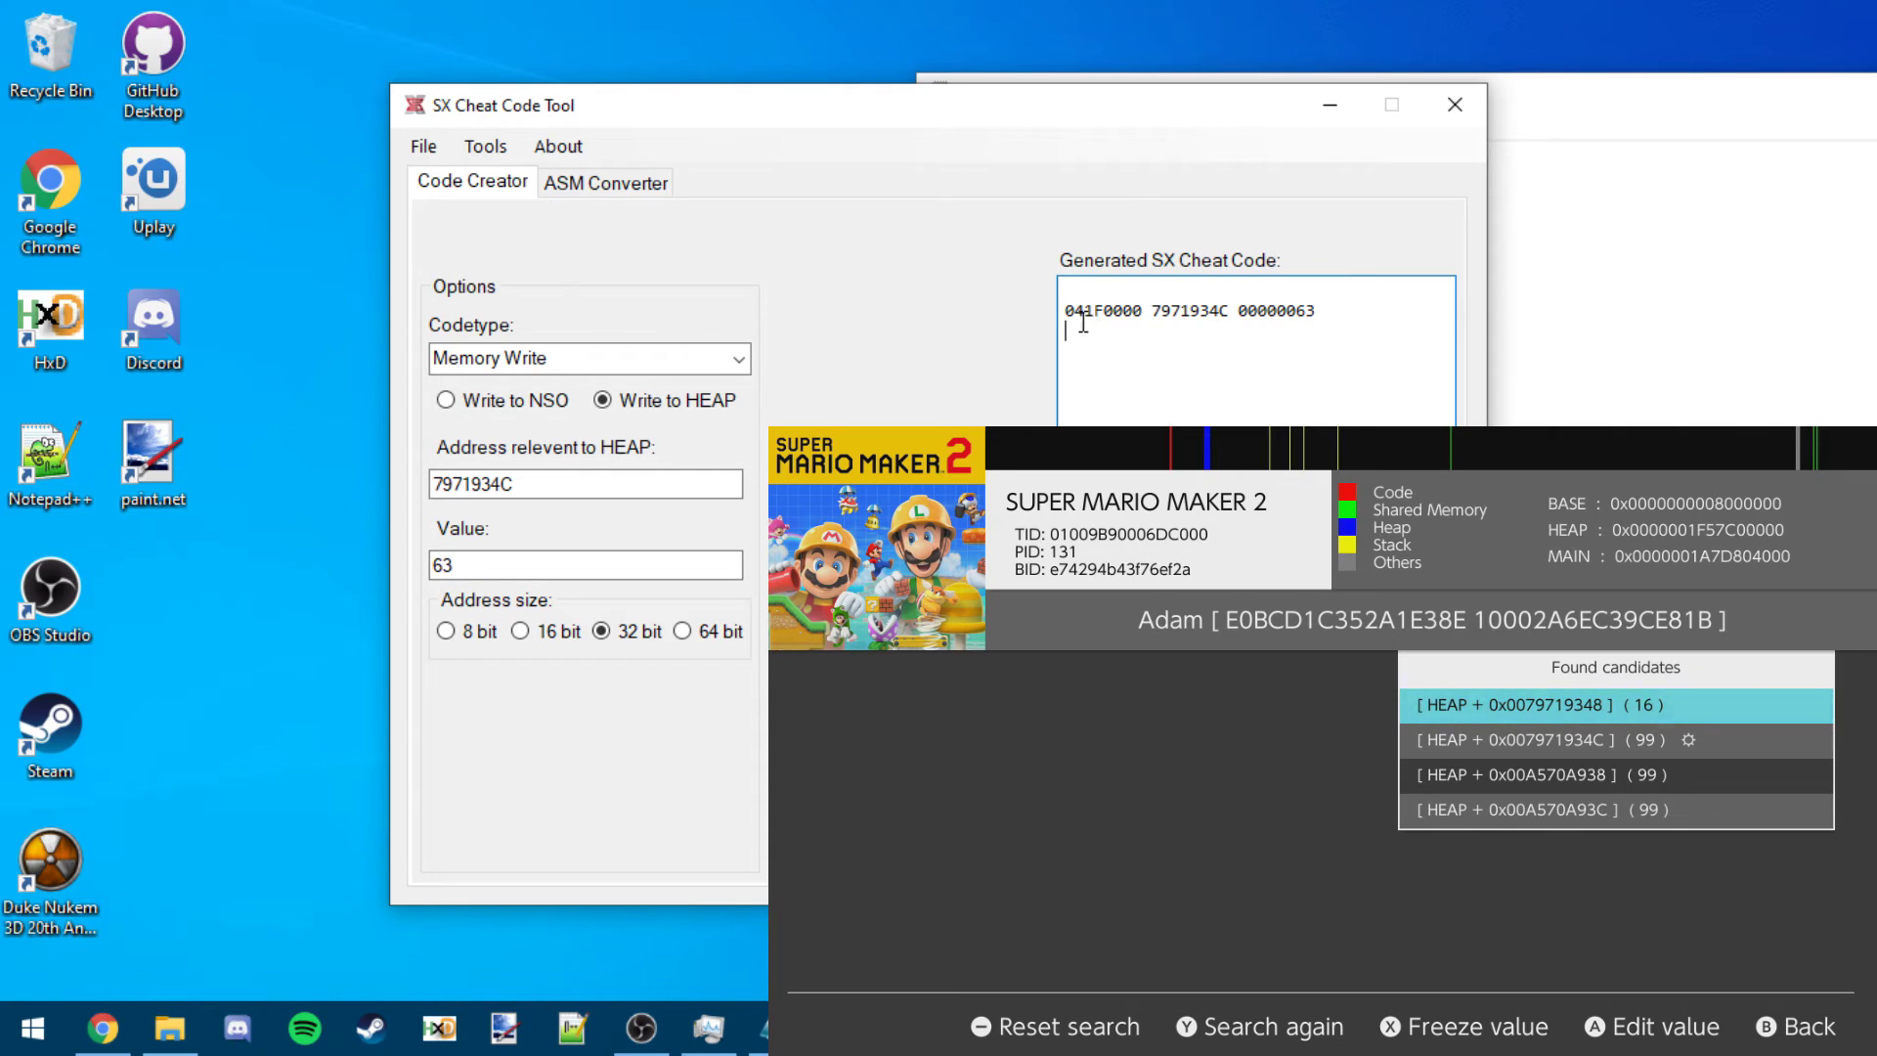
pyautogui.hotkey('ctrl', 'a')
pyautogui.hotkey('ctrl', 'c')
# Replace the Notepad note's contents with the heading [99 Coins] and paste the generated cheat code on the line below
pyautogui.click(1495, 362)
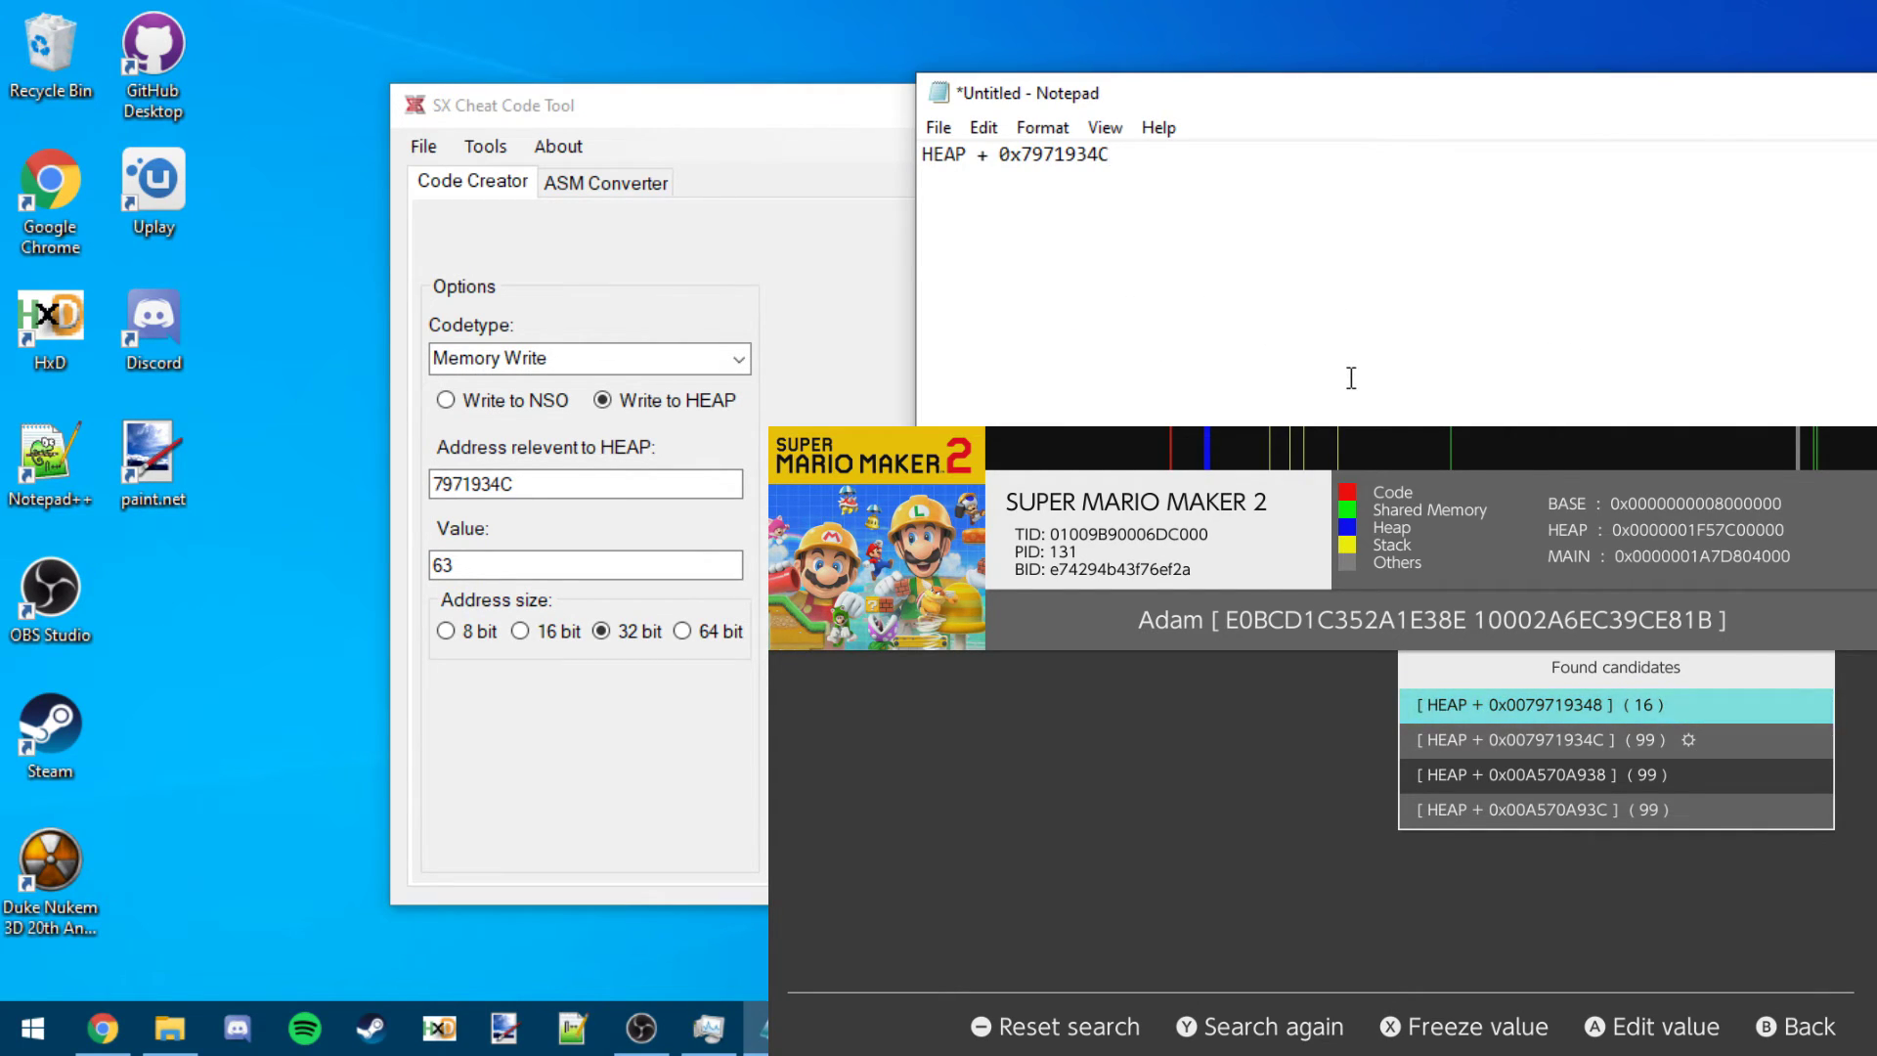
pyautogui.hotkey('ctrl', 'a')
pyautogui.write('[')
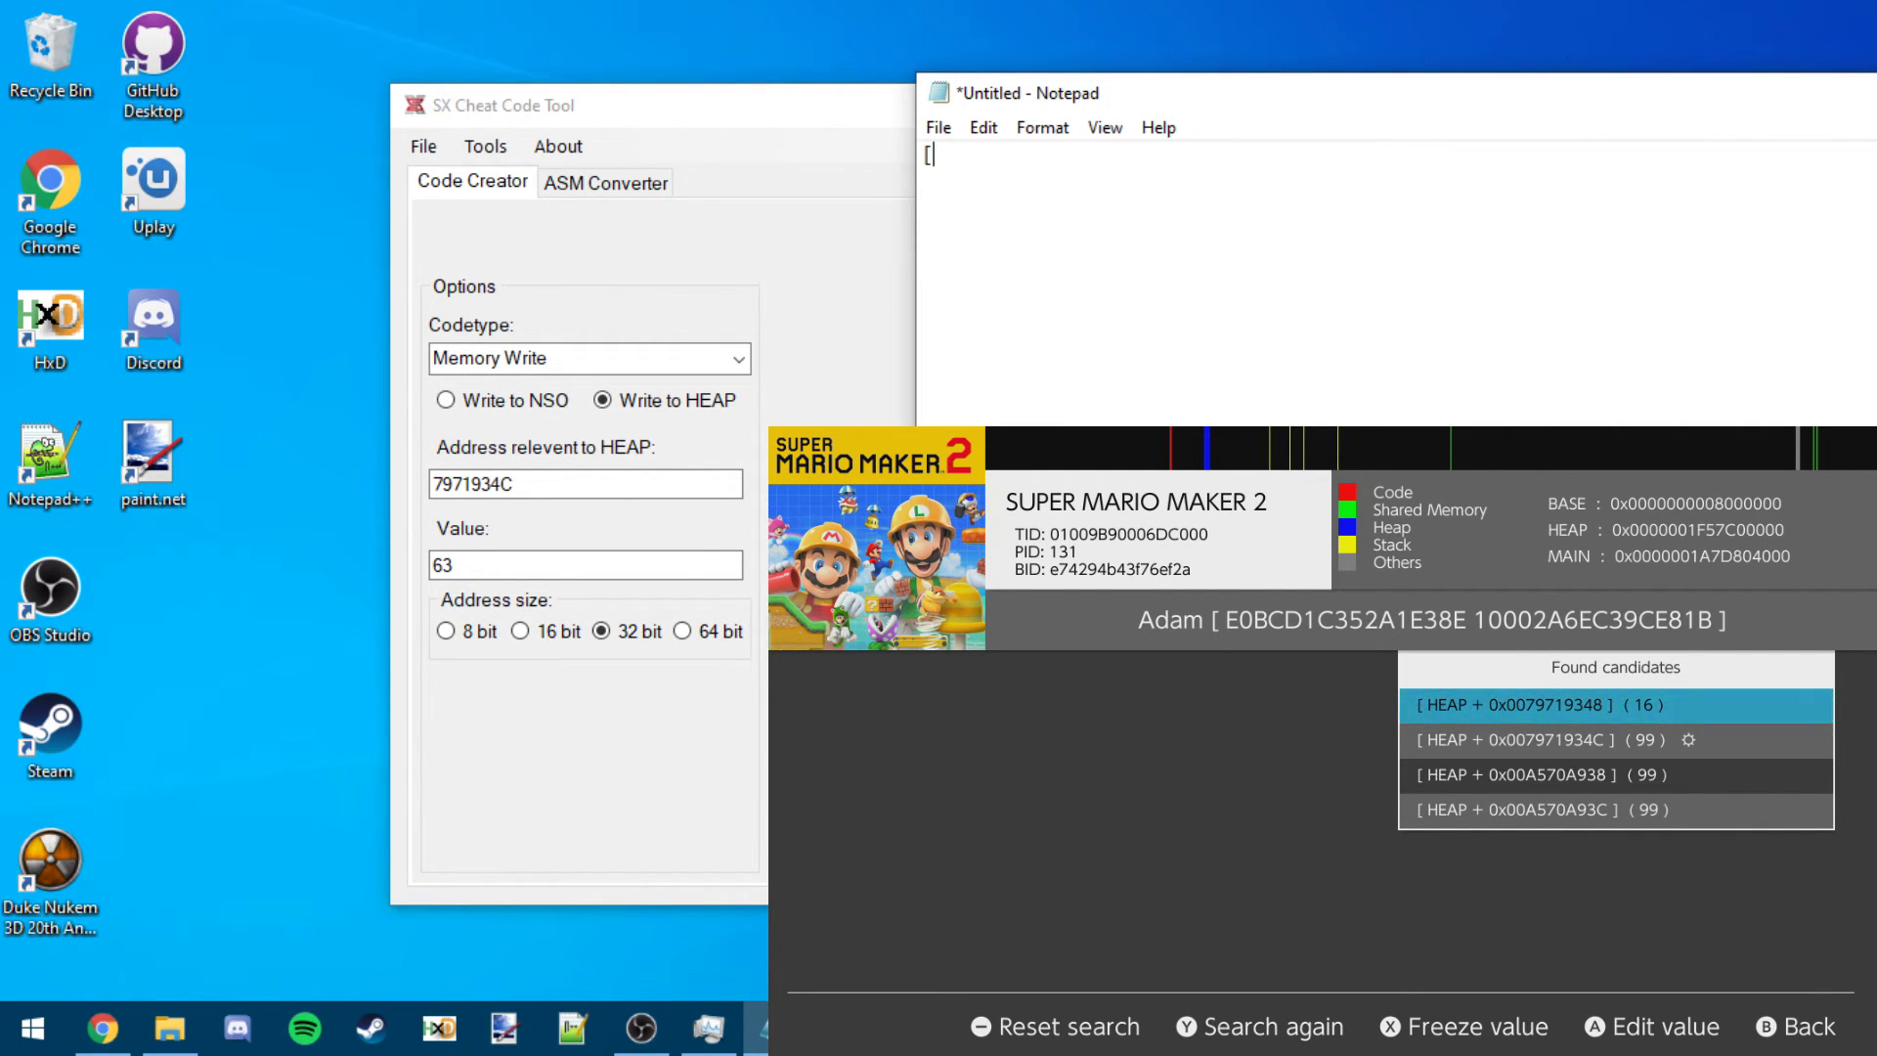
pyautogui.write('99')
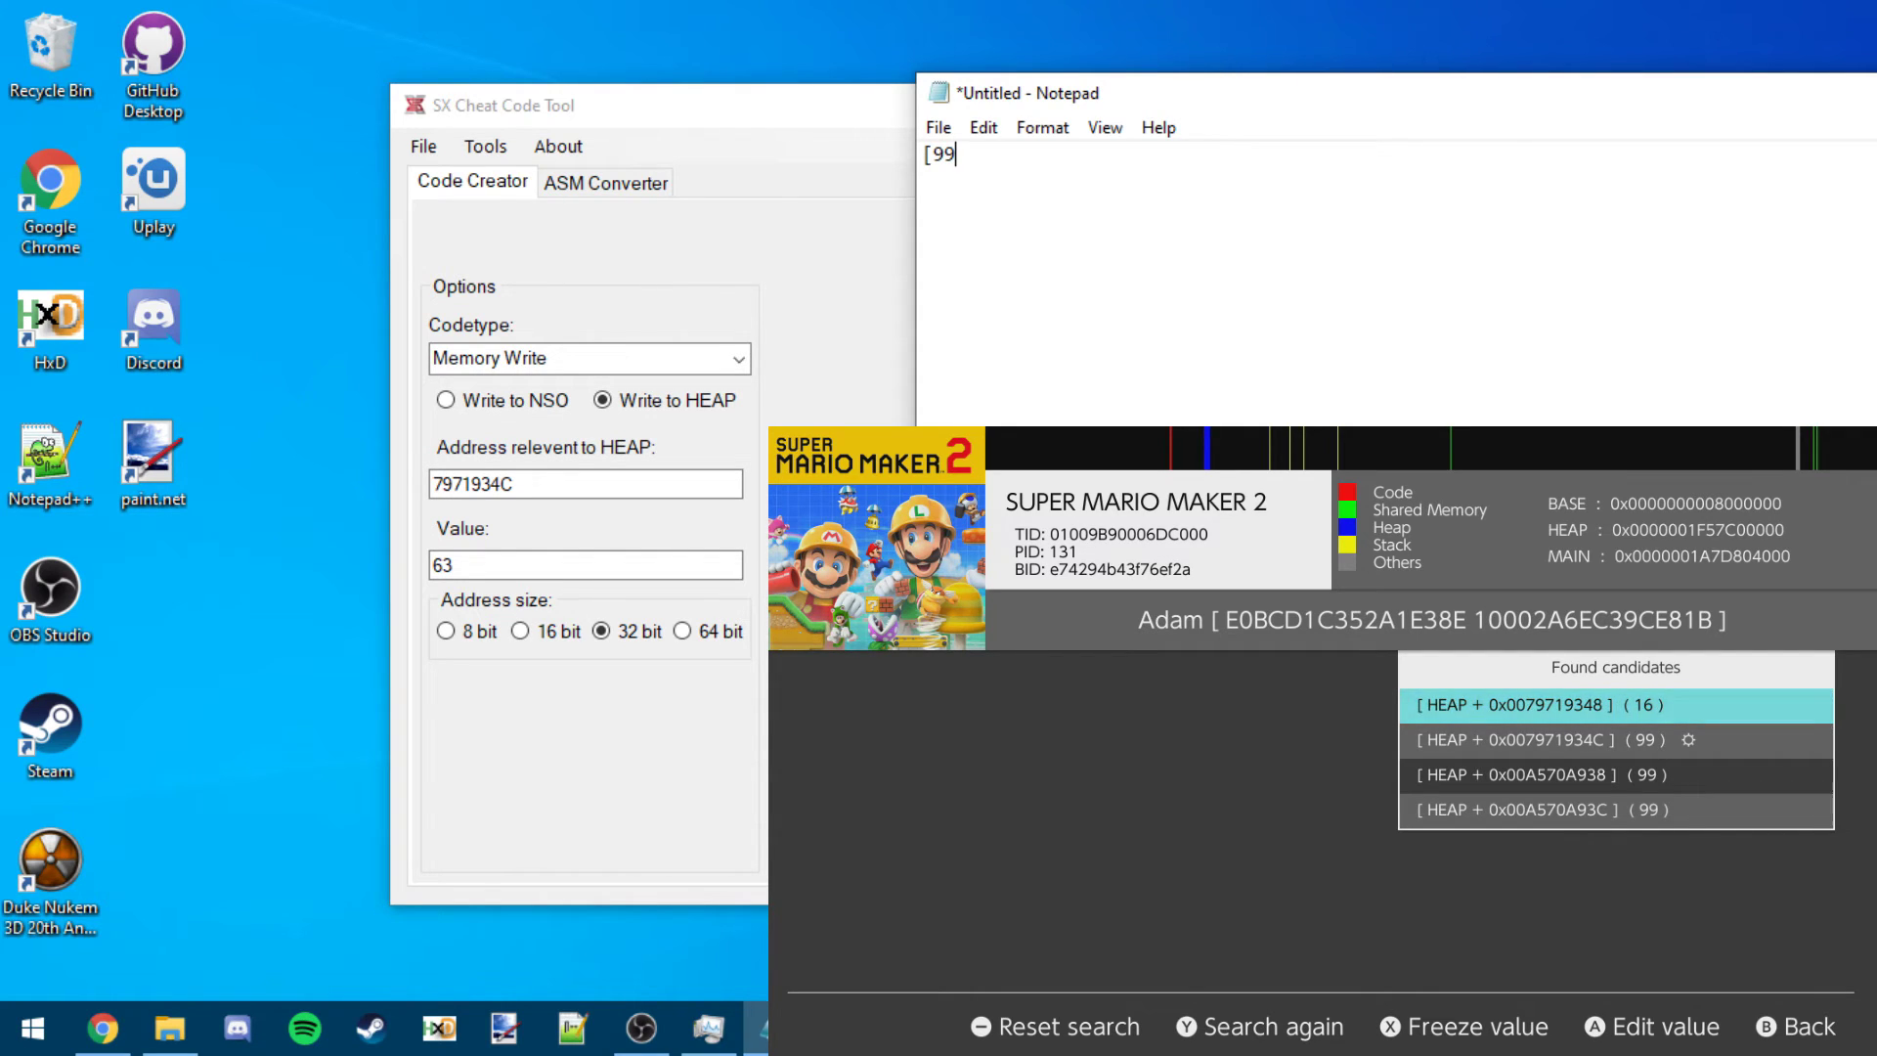
pyautogui.write(' Coions')
pyautogui.press('BackSpace')
pyautogui.press('BackSpace')
pyautogui.press('BackSpace')
pyautogui.write('ns]')
pyautogui.press('Return')
pyautogui.hotkey('ctrl', 'v')
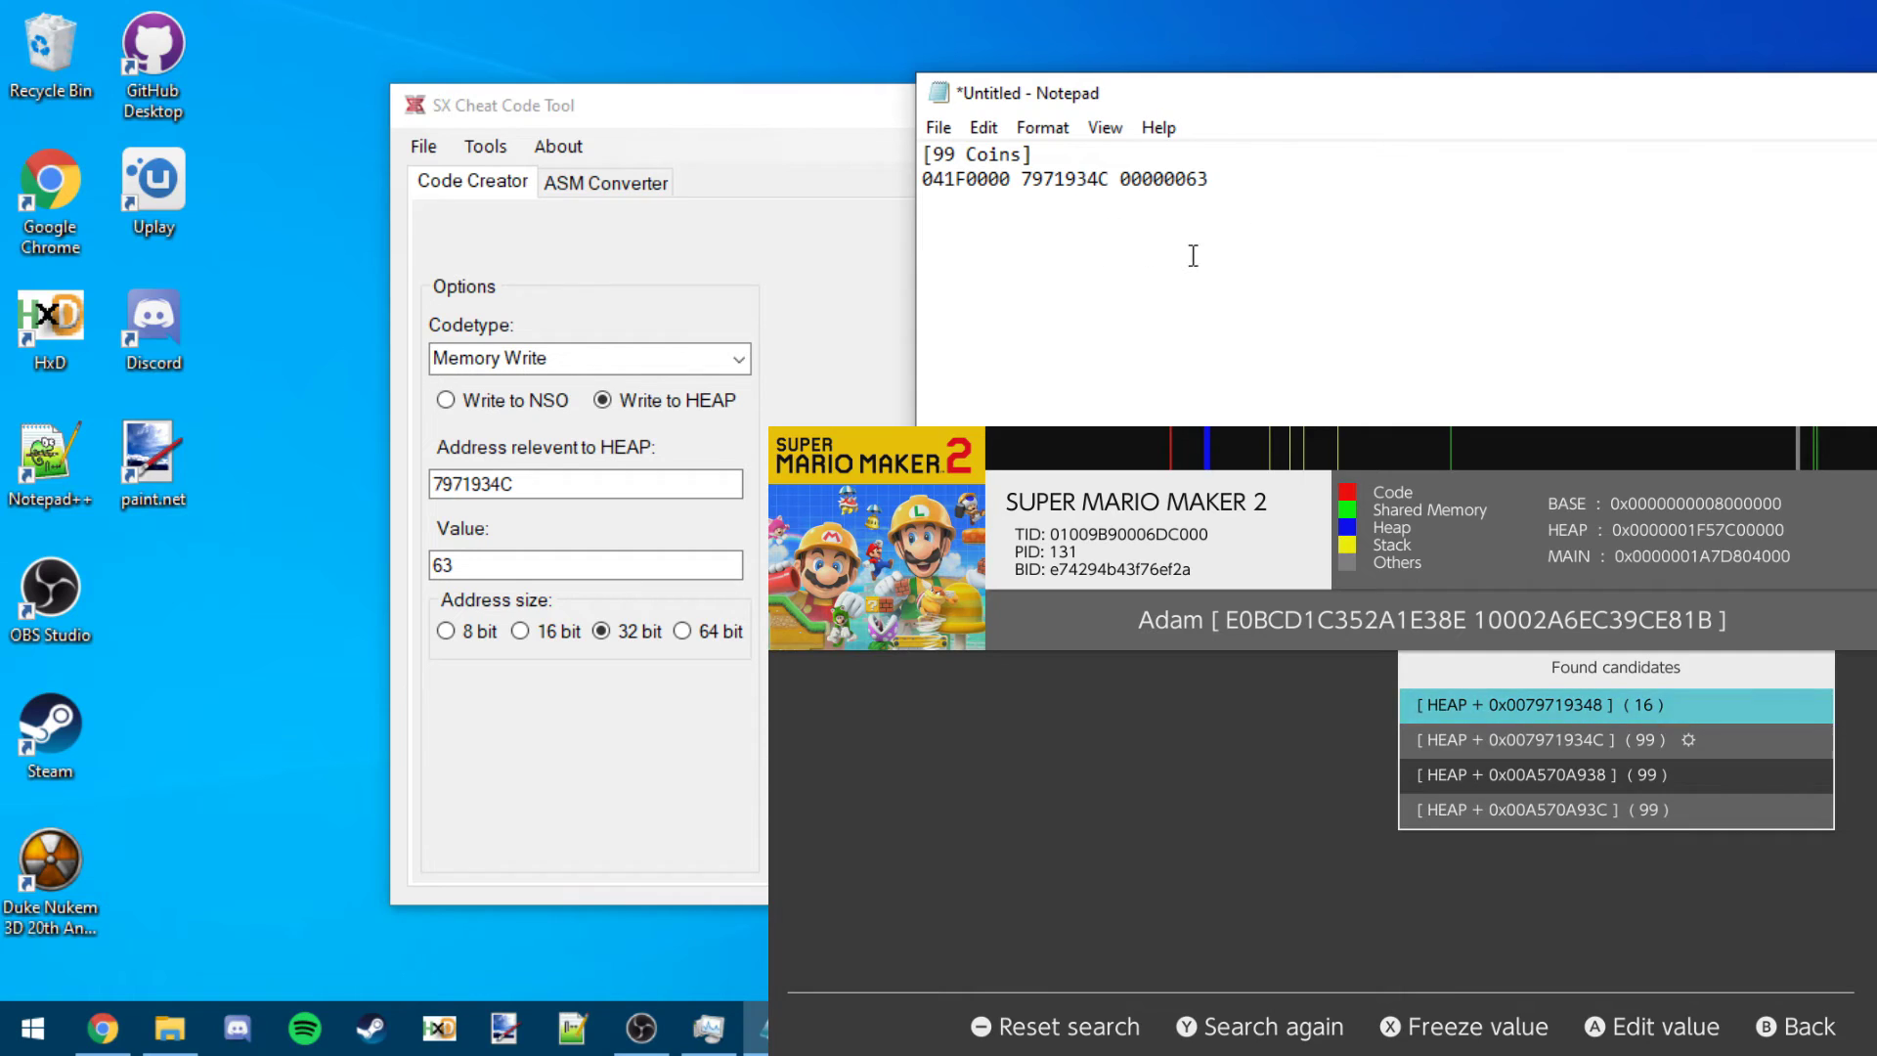
pyautogui.moveTo(968, 215); pyautogui.dragTo(904, 154)
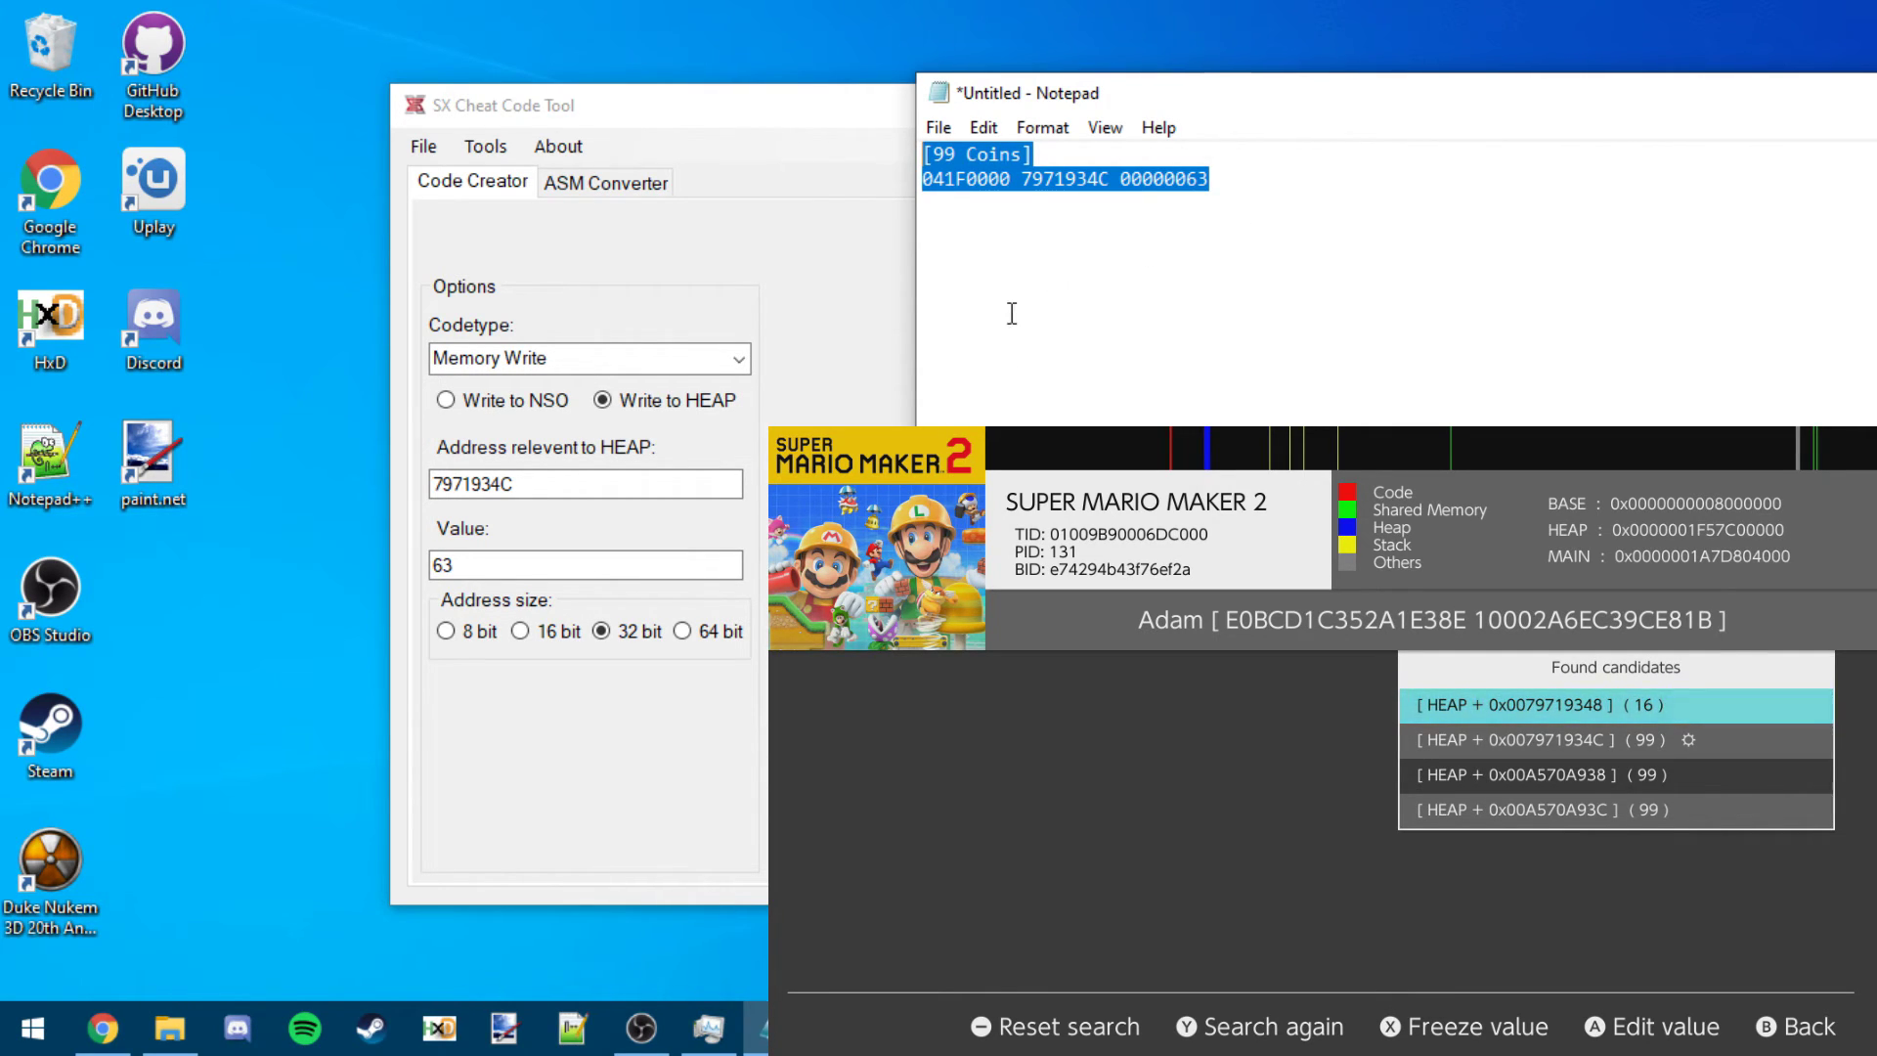
pyautogui.click(1006, 261)
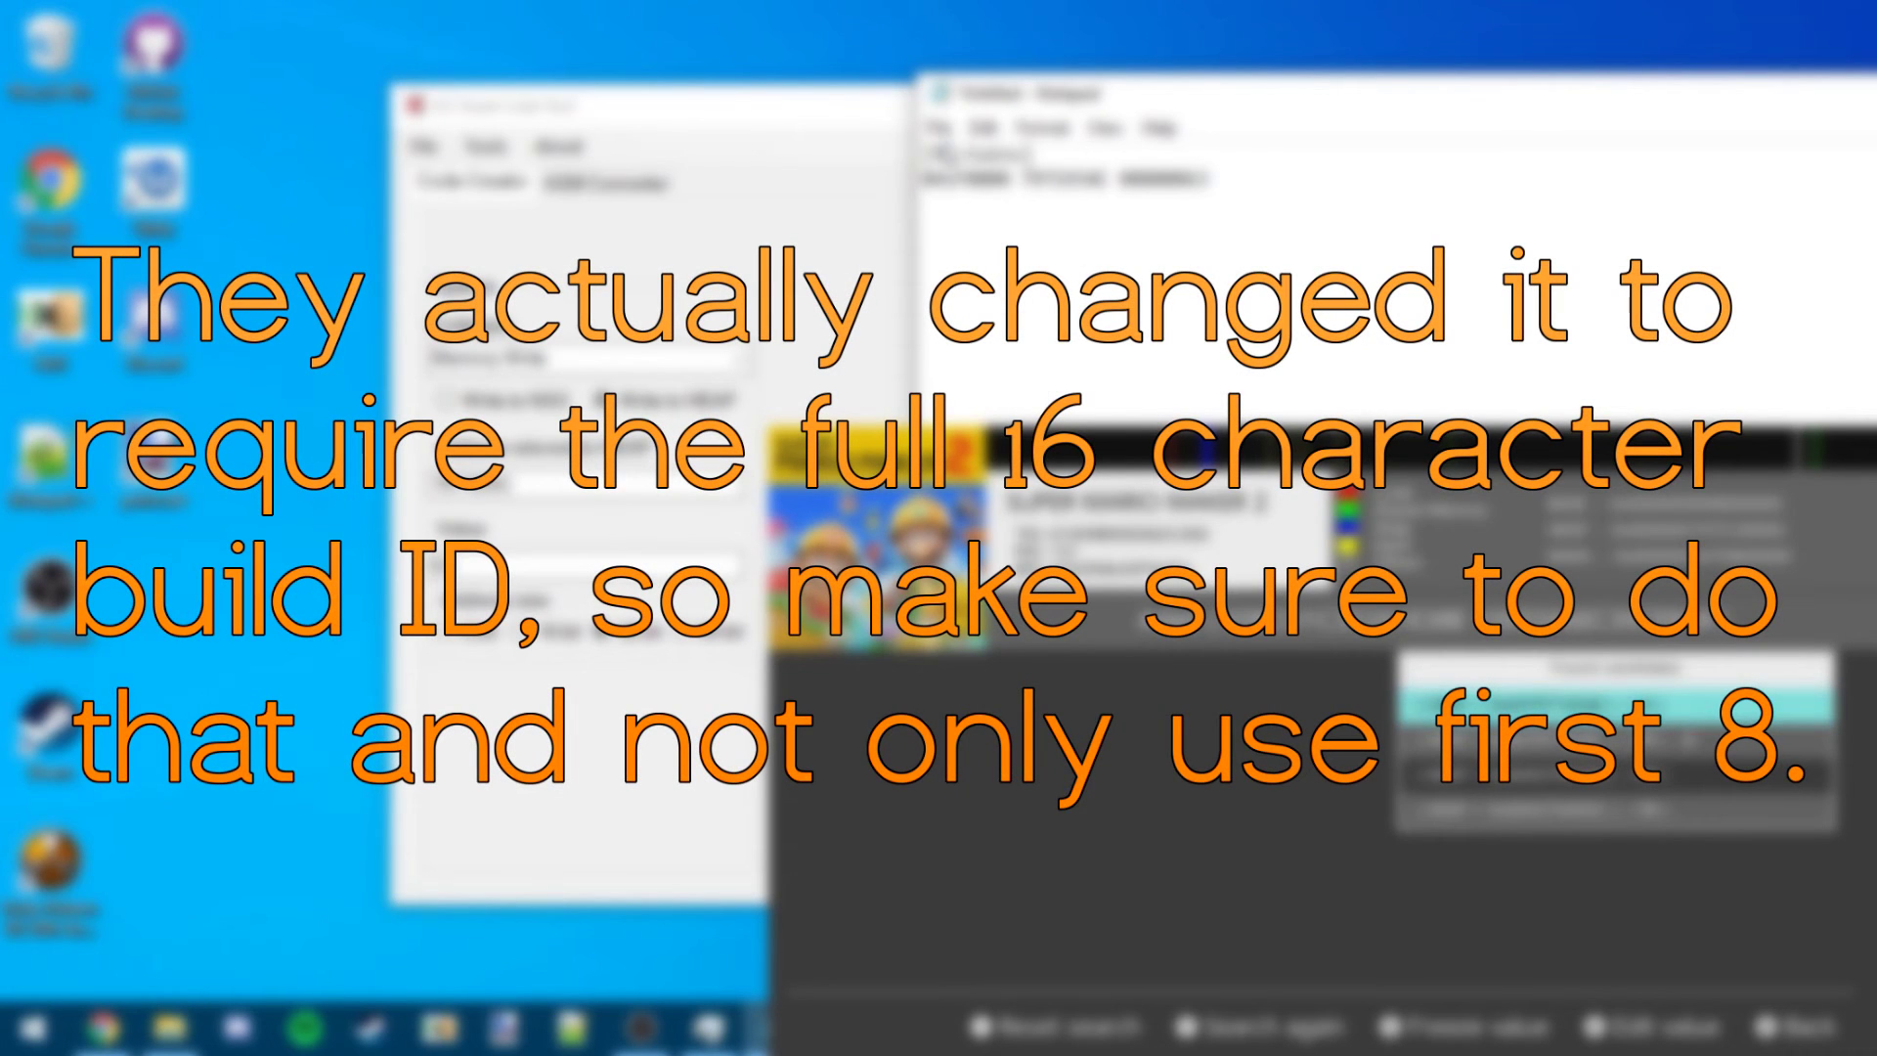
# Switch to Chrome and highlight the cheat file path atmosphere/titles/<title_id>/cheats/<build_id>.txt in the Atmosphere cheats documentation
pyautogui.click(103, 1027)
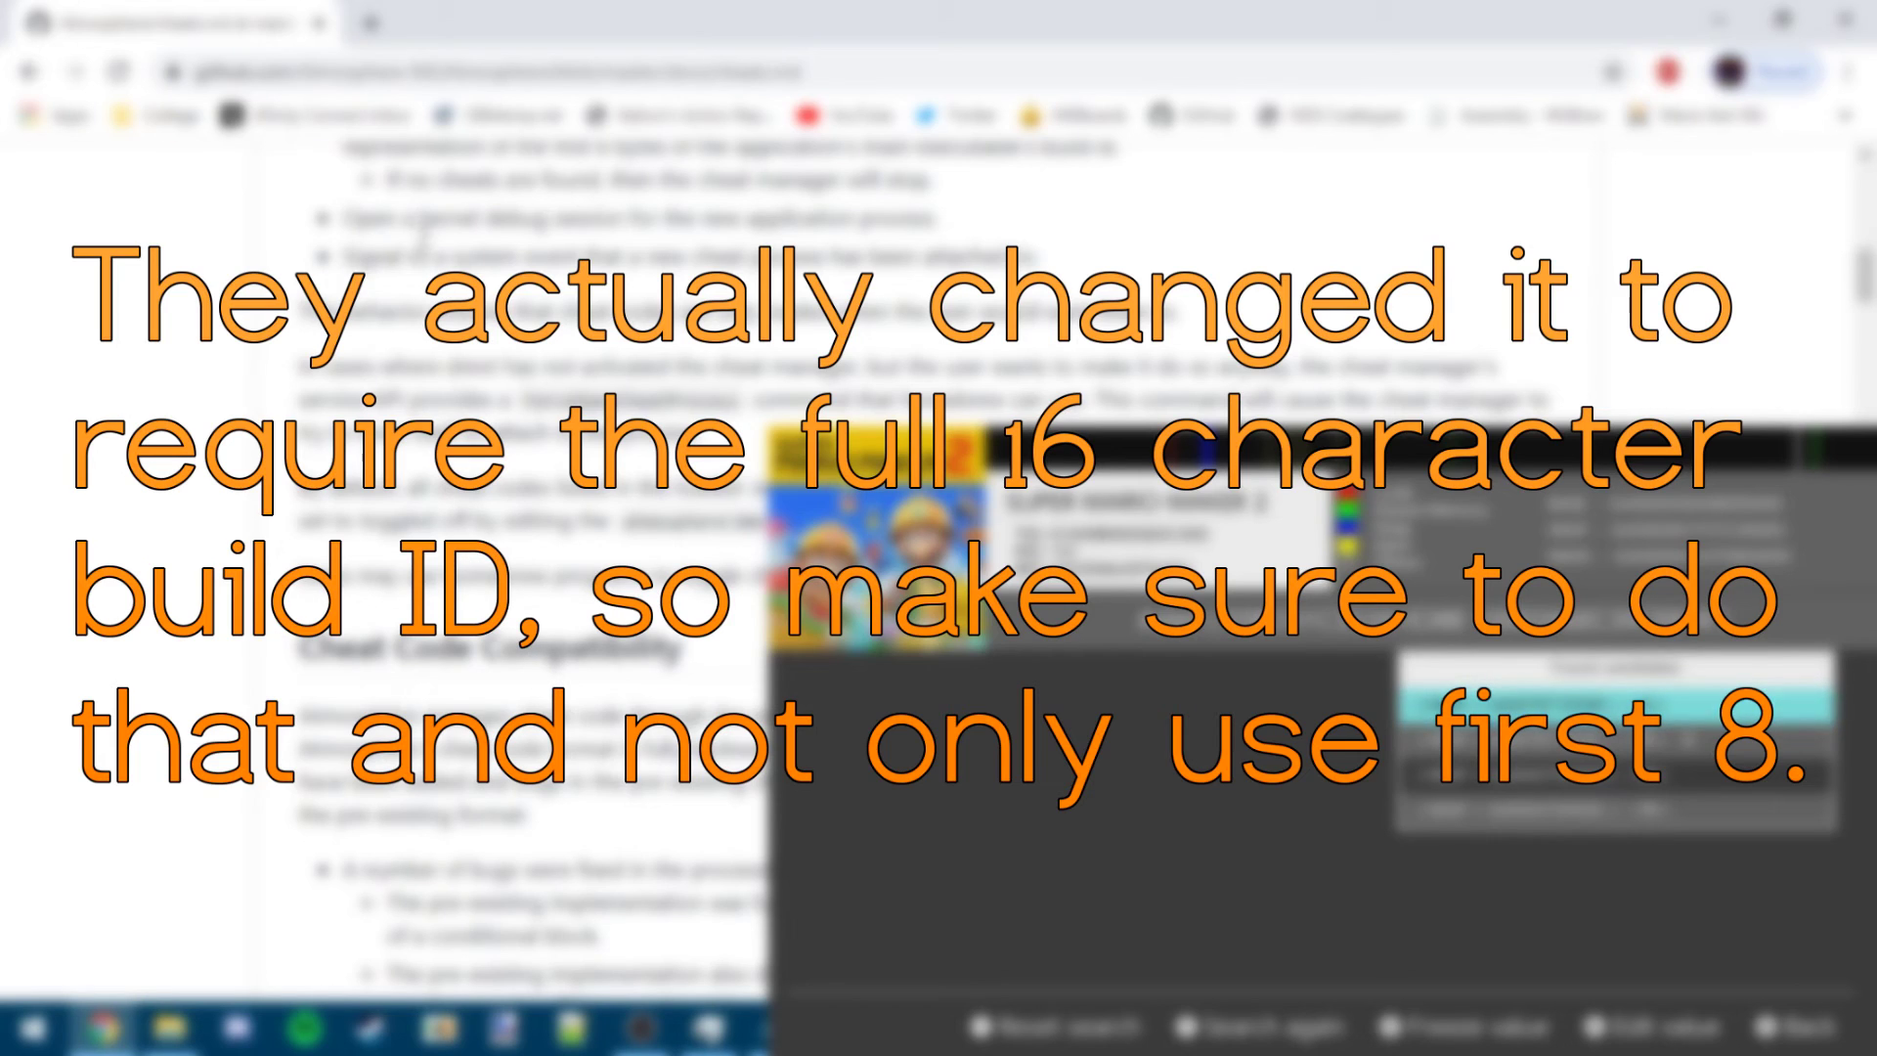
pyautogui.scroll(3, 748, 396)
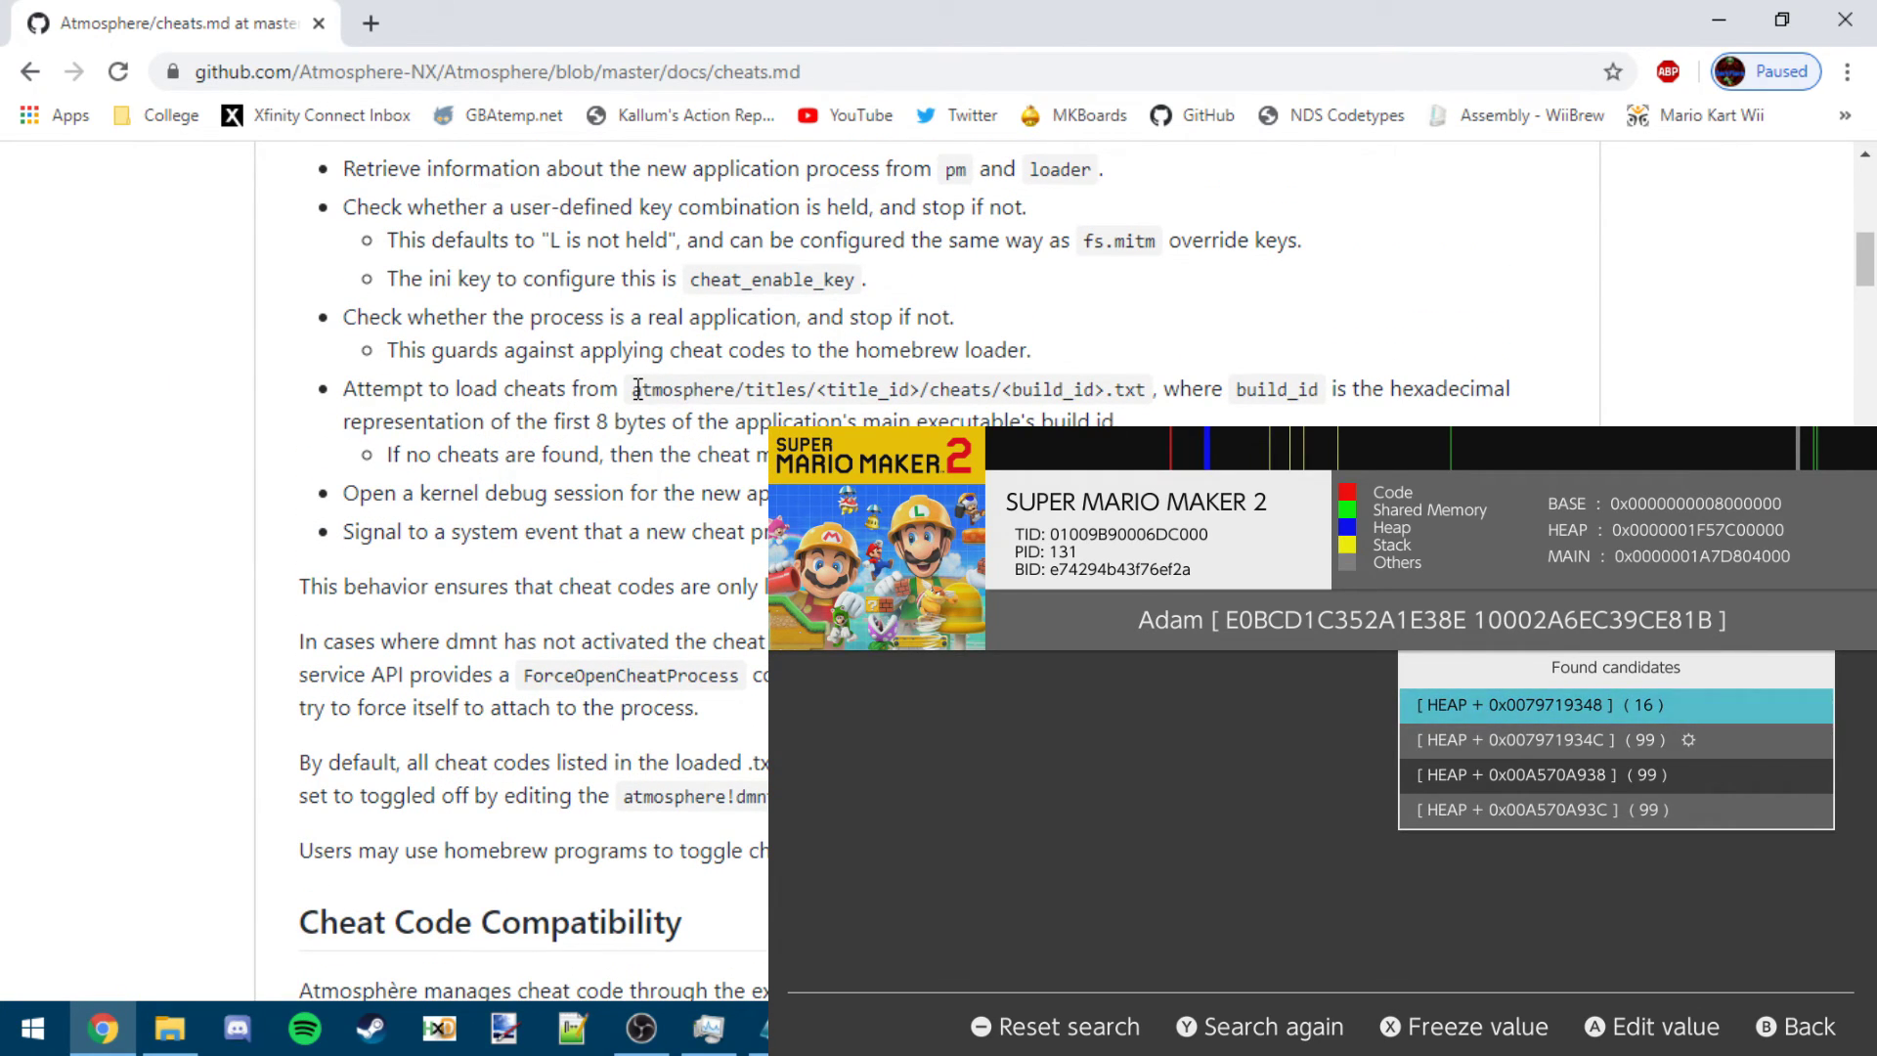
pyautogui.moveTo(635, 390); pyautogui.dragTo(1146, 393)
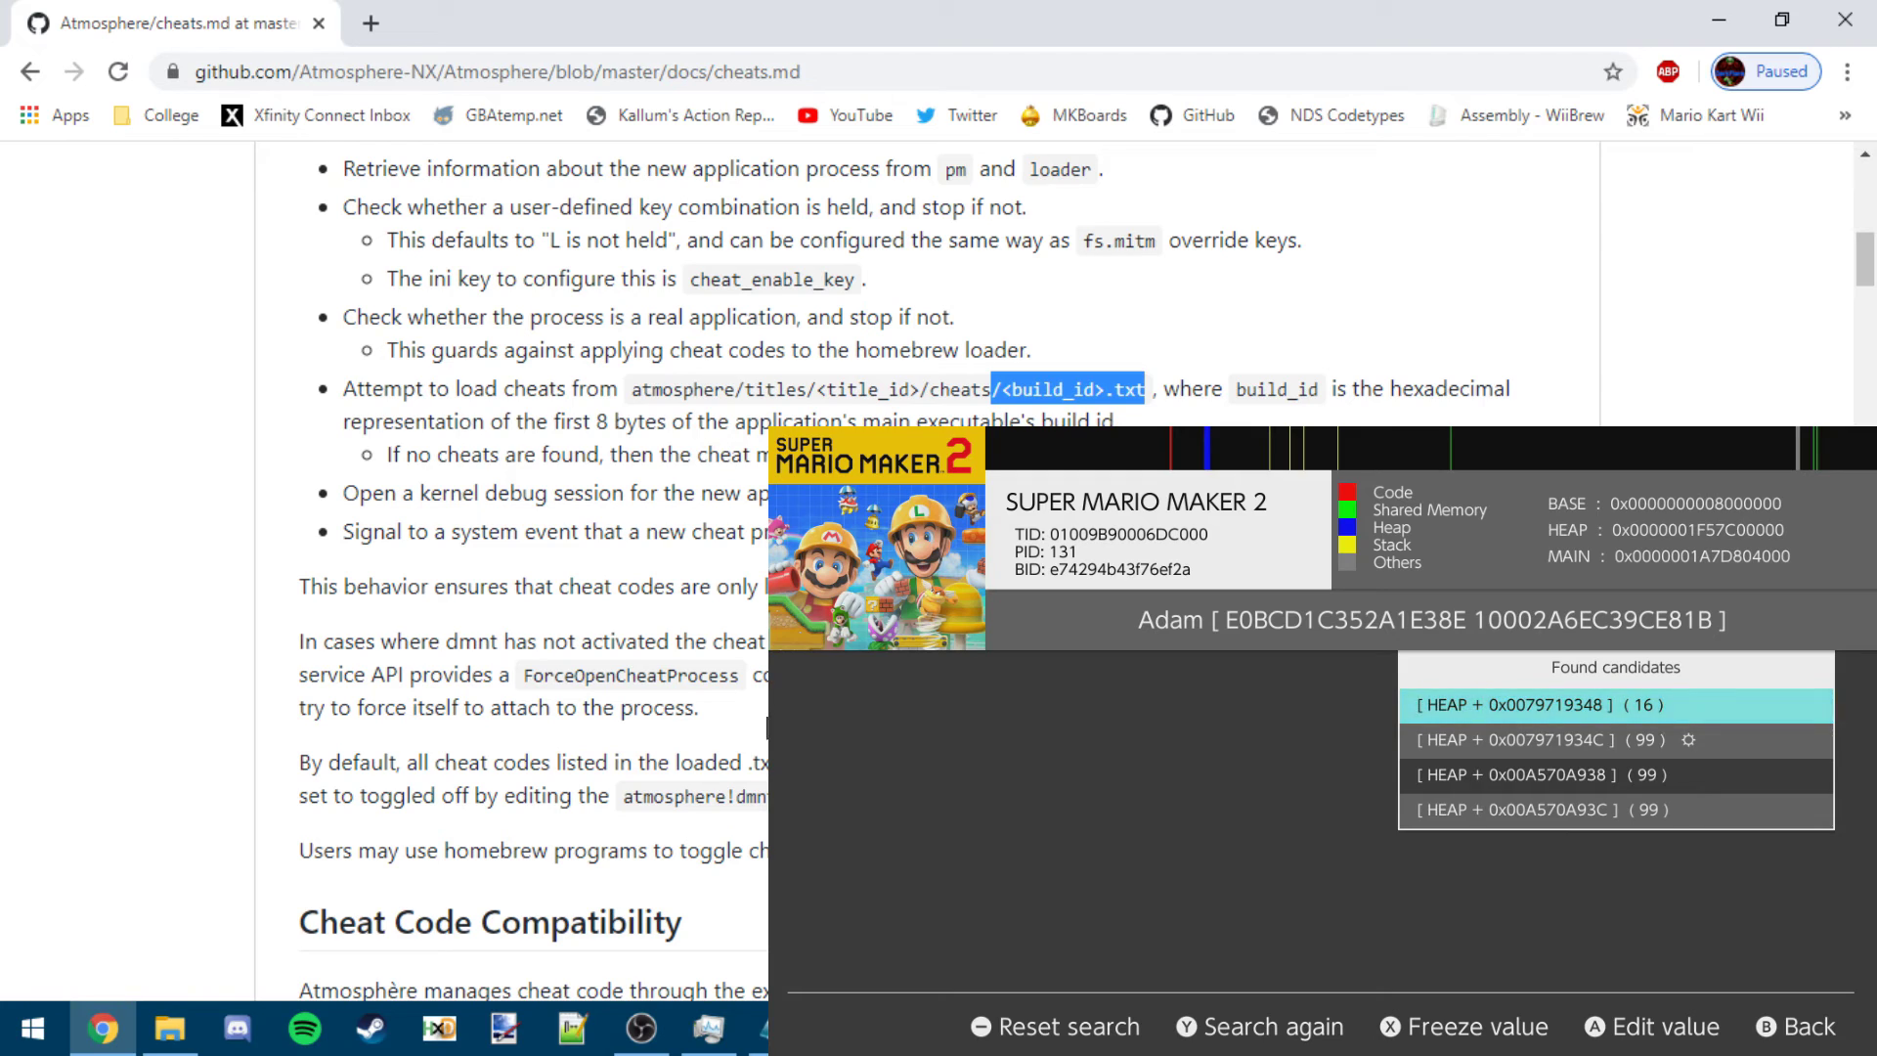
# Return to the Notepad cheat note and start saving it as a new file
pyautogui.hotkey('alt', 'Tab')
pyautogui.click(940, 128)
pyautogui.click(1044, 282)
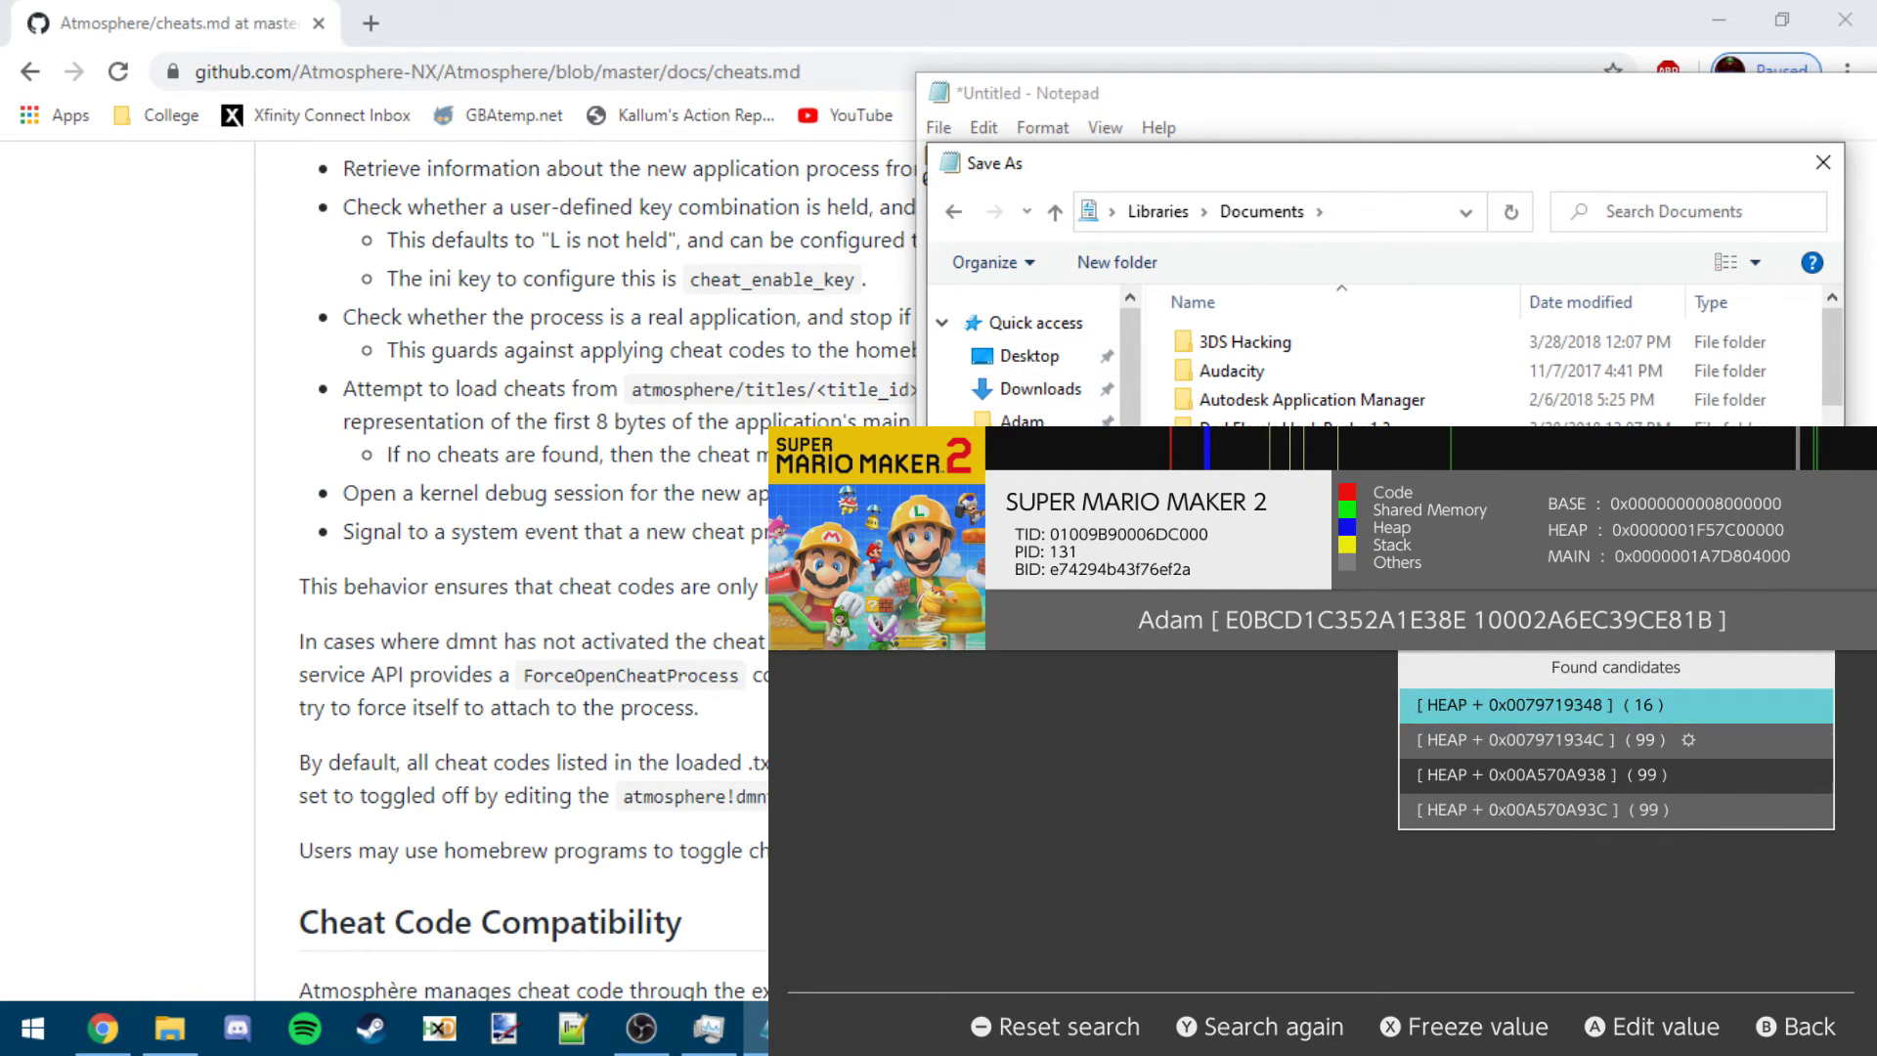
# Switch to OBS, enlarge the Super Mario Maker 2 video capture over the display capture, and return to the Notepad save dialog
pyautogui.click(641, 1028)
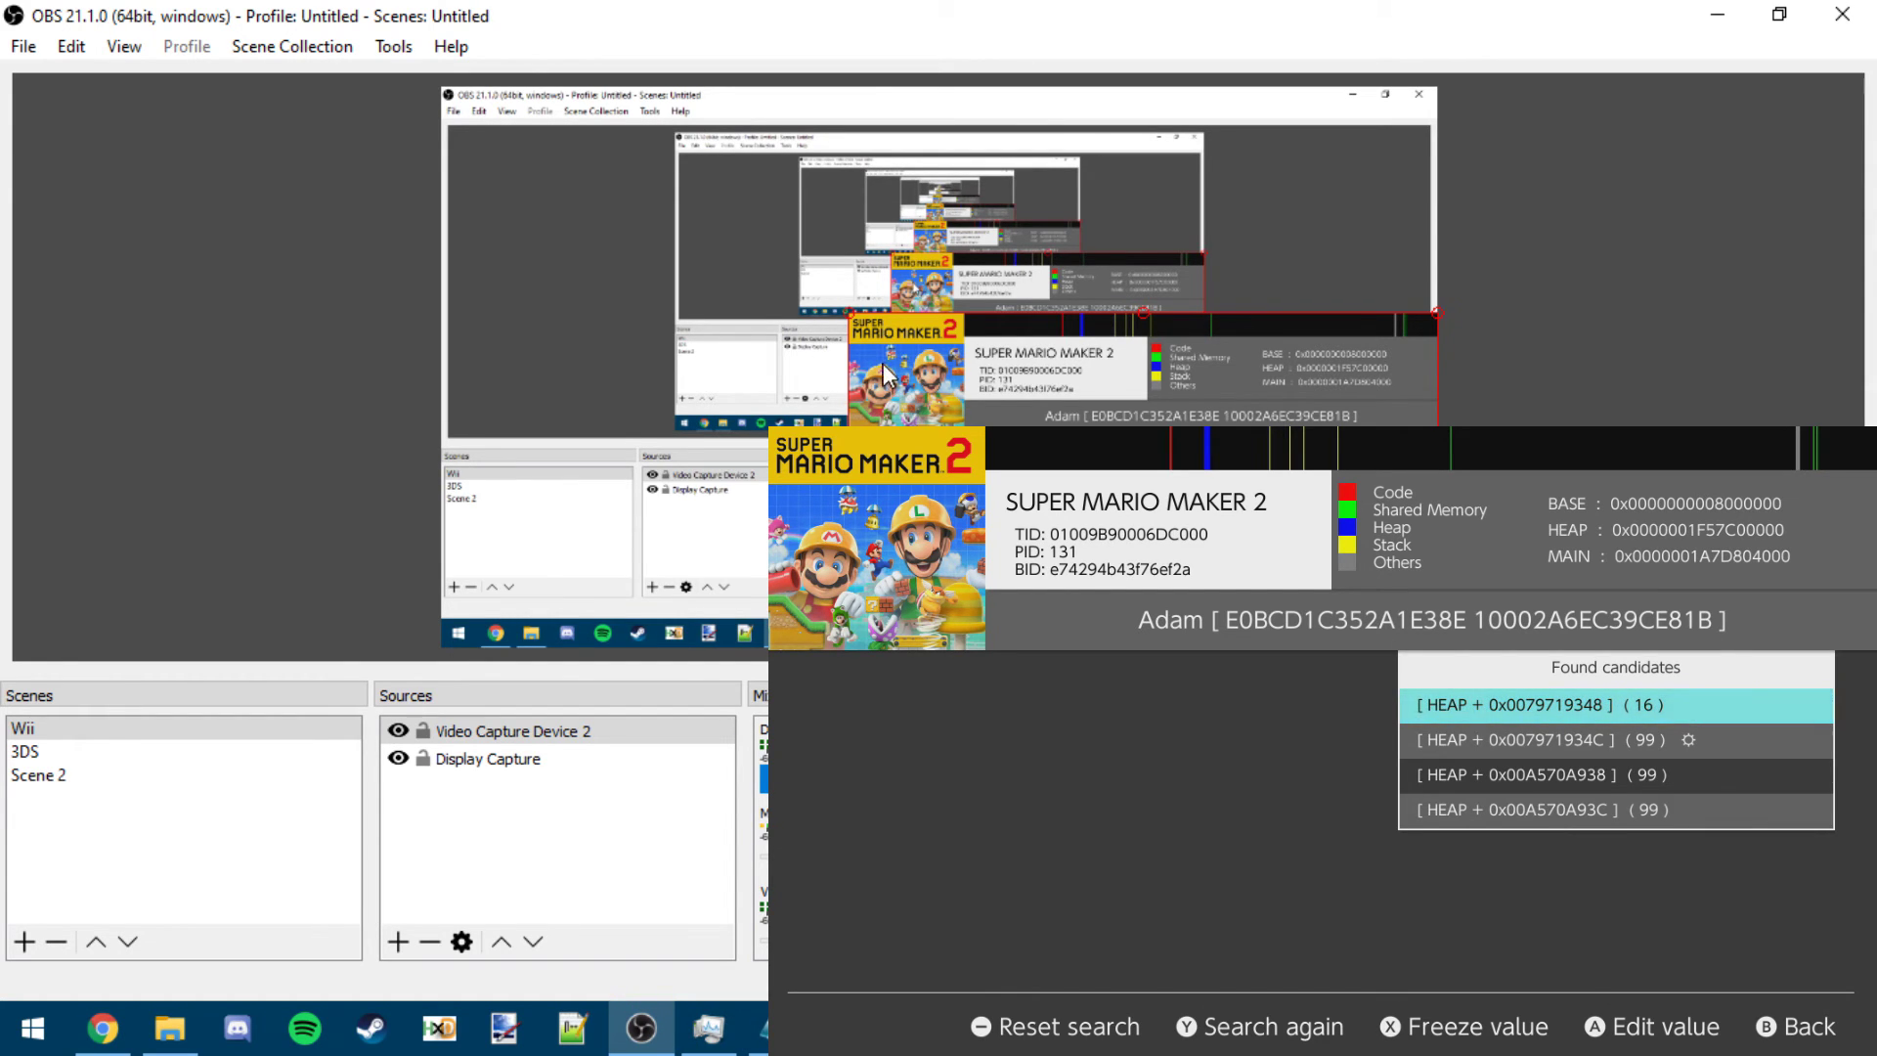
pyautogui.moveTo(769, 426); pyautogui.dragTo(416, 227)
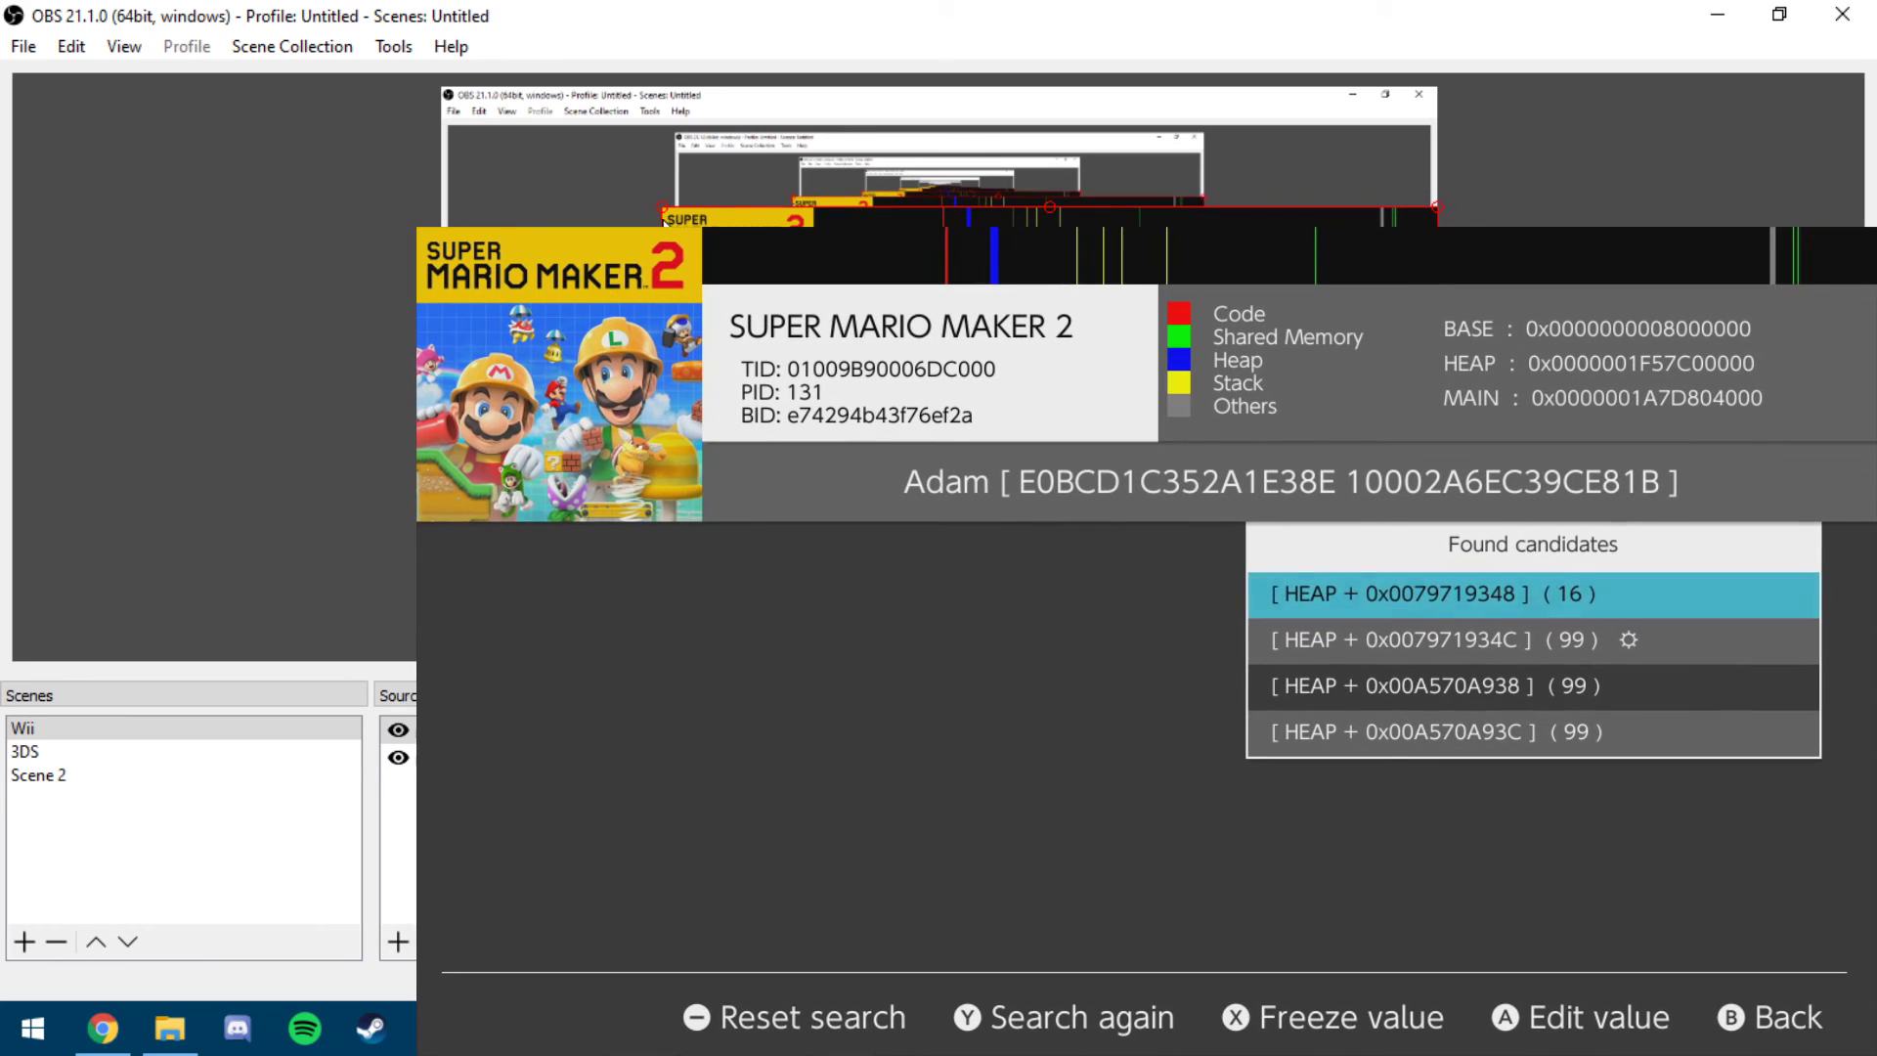
pyautogui.hotkey('alt', 'Tab')
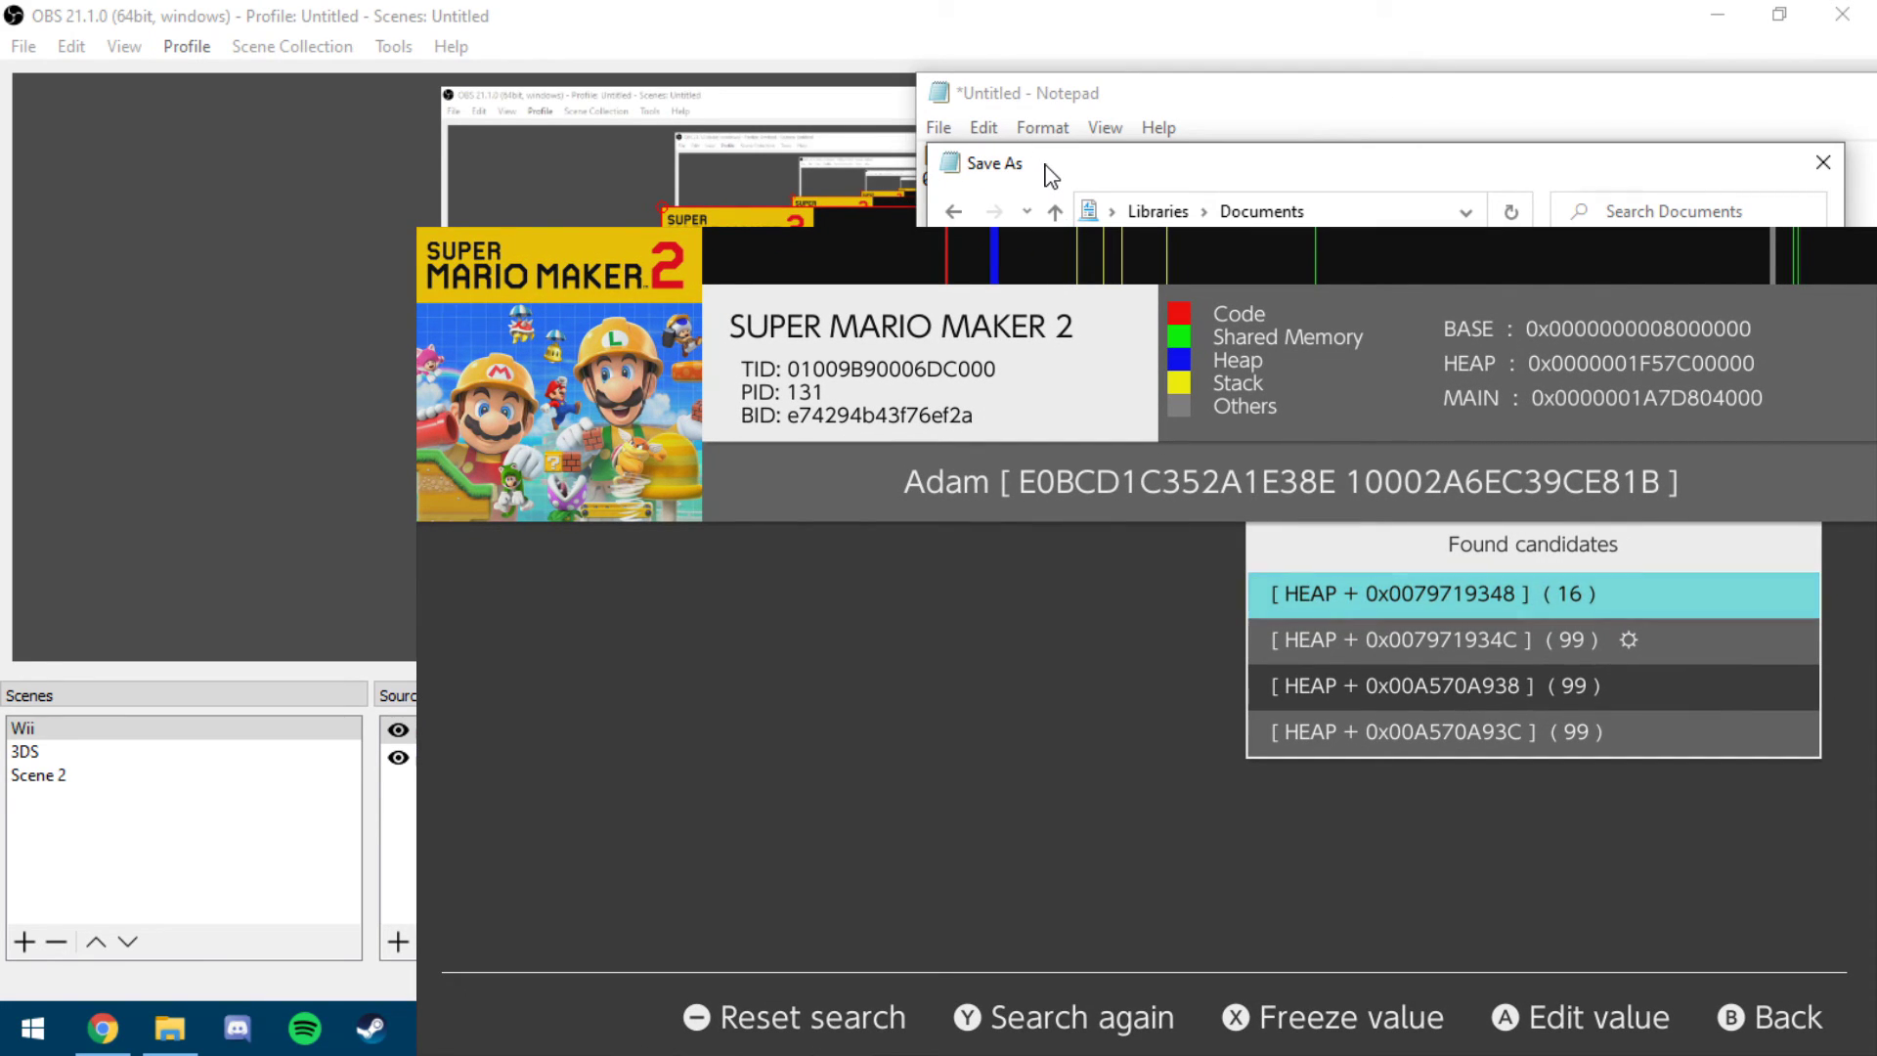
# Save the cheat note as e74294b4 and bring its Notepad window up over the cleared desktop
pyautogui.press('Return')
pyautogui.click(350, 815)
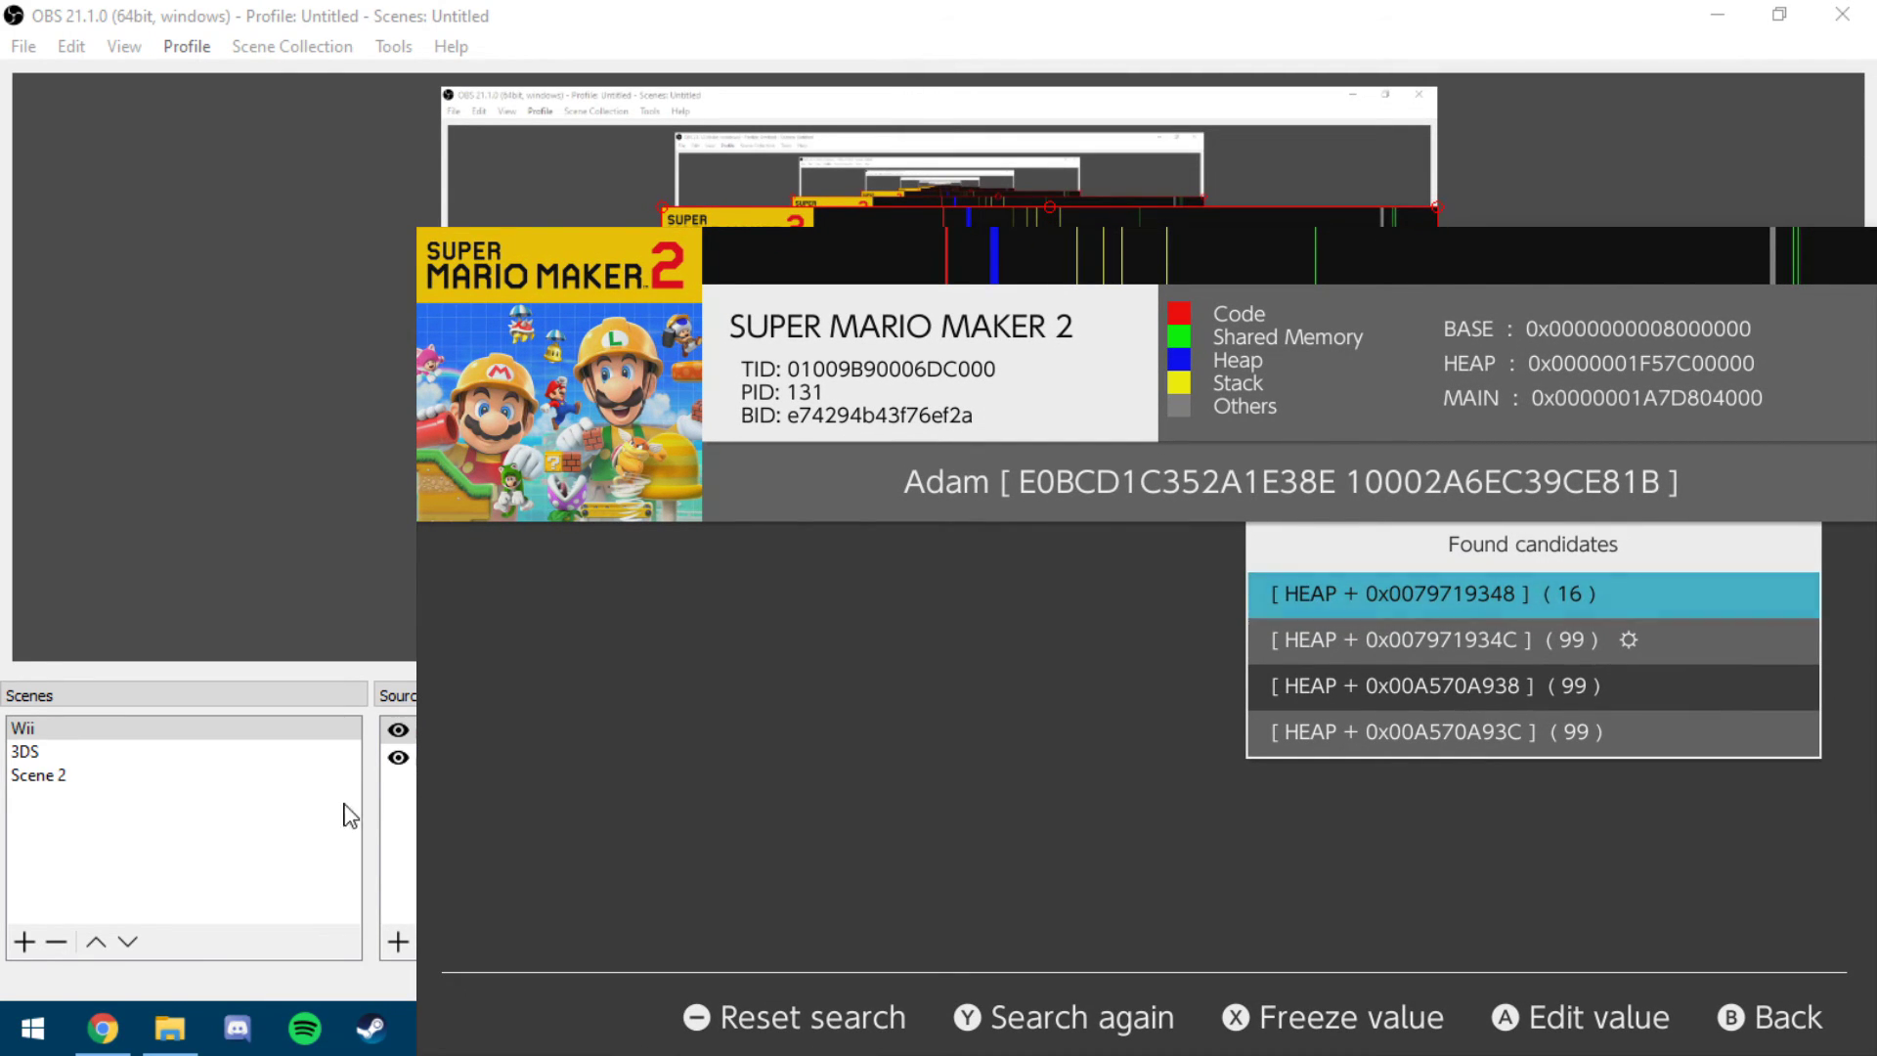
pyautogui.click(103, 1028)
pyautogui.press('super+d')
pyautogui.click(776, 1026)
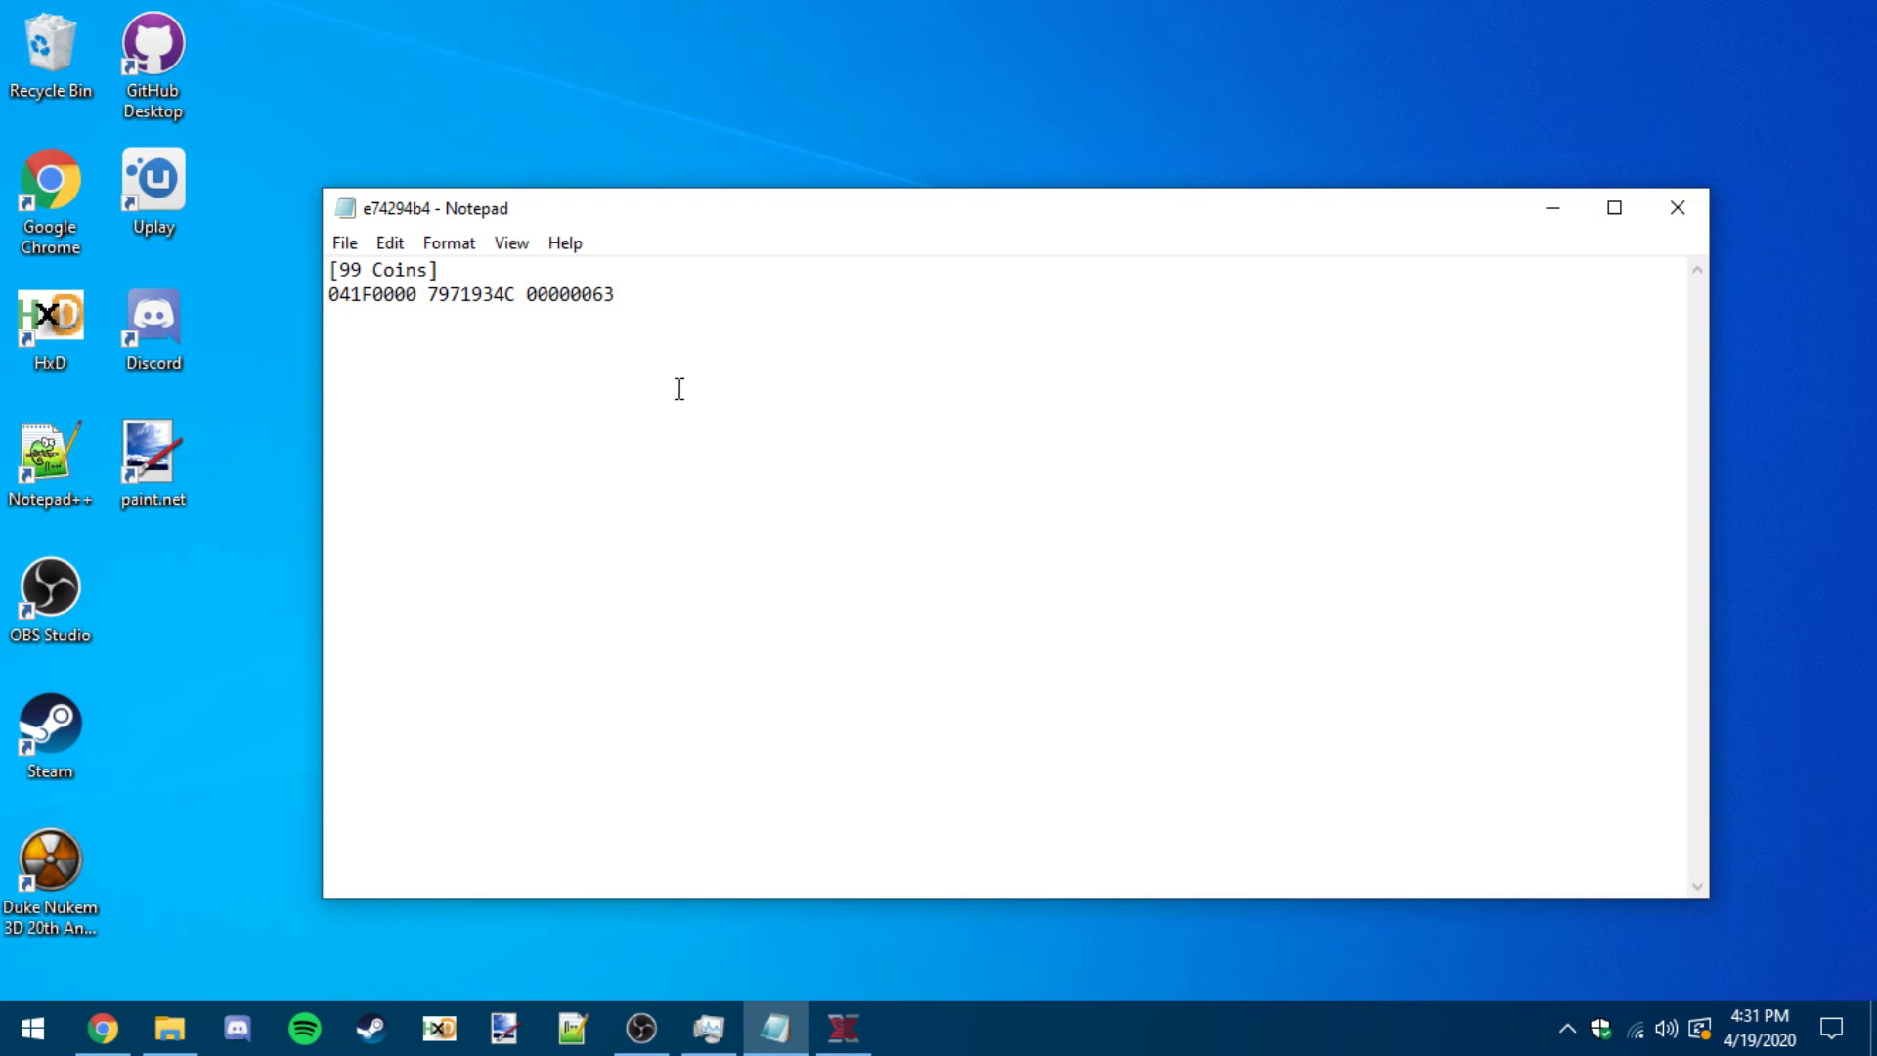